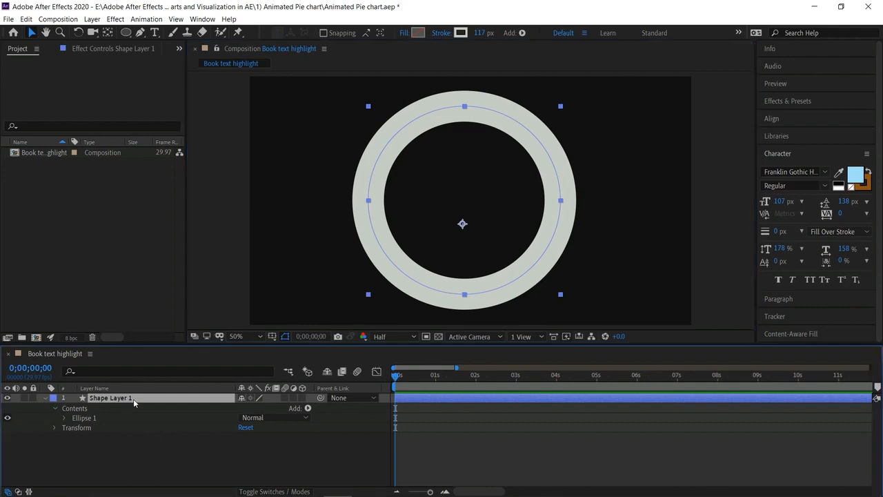
Rename the ring's shape layer "white ring" and collapse its properties.
{"action": "left_click", "coordinate": [158, 383]}
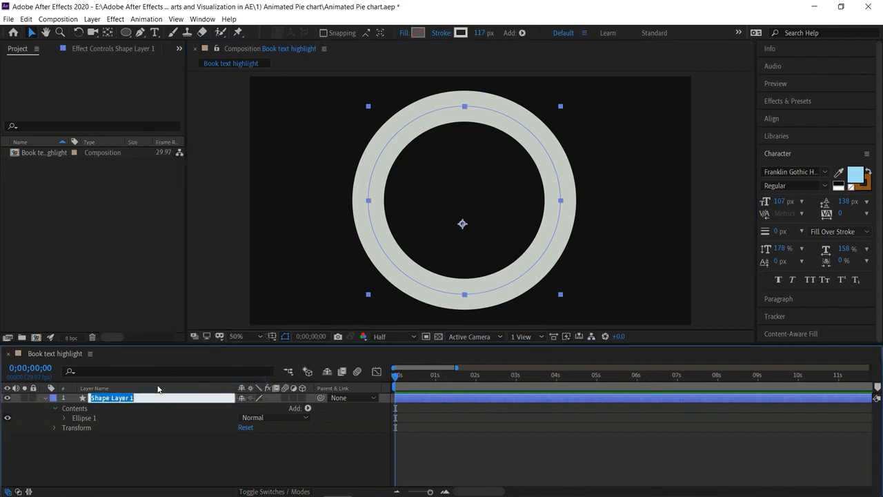
{"action": "type", "text": "white ring"}
{"action": "key", "text": "Return"}
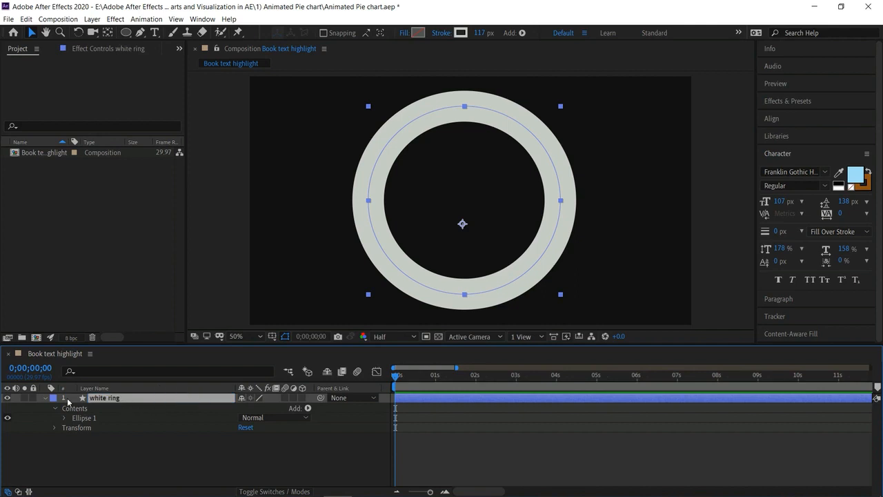
{"action": "left_click", "coordinate": [46, 398]}
{"action": "left_click", "coordinate": [138, 444]}
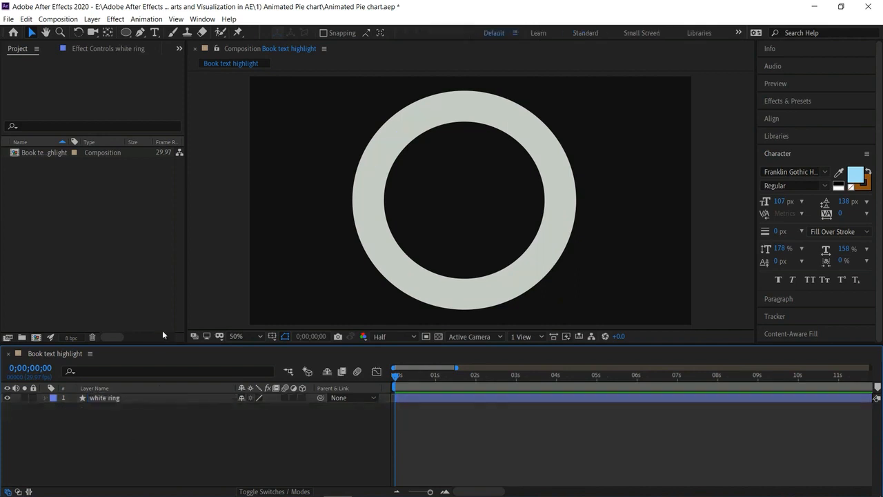
Duplicate the white ring layer in the composition.
{"action": "left_click", "coordinate": [159, 398]}
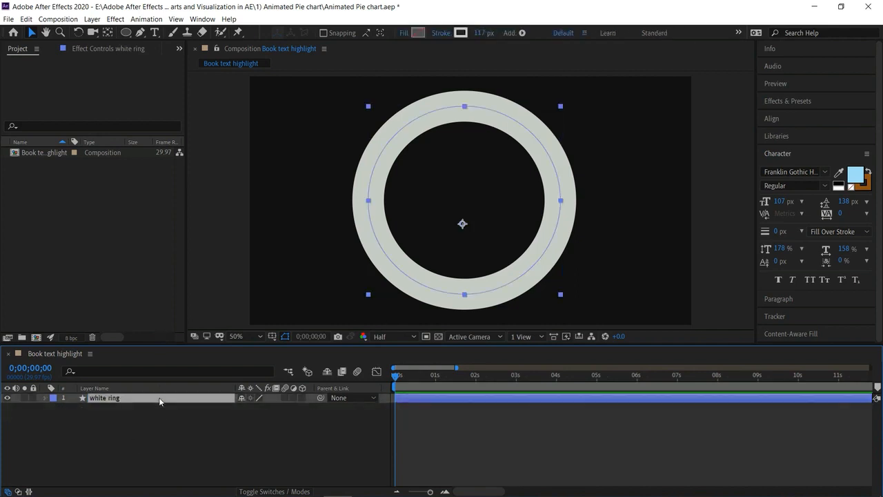
{"action": "left_click", "coordinate": [160, 414]}
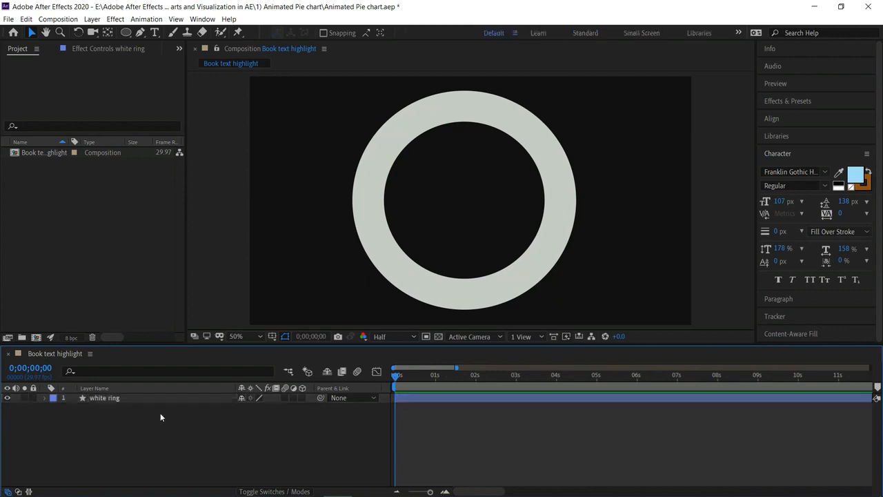
{"action": "key", "text": "ctrl+v"}
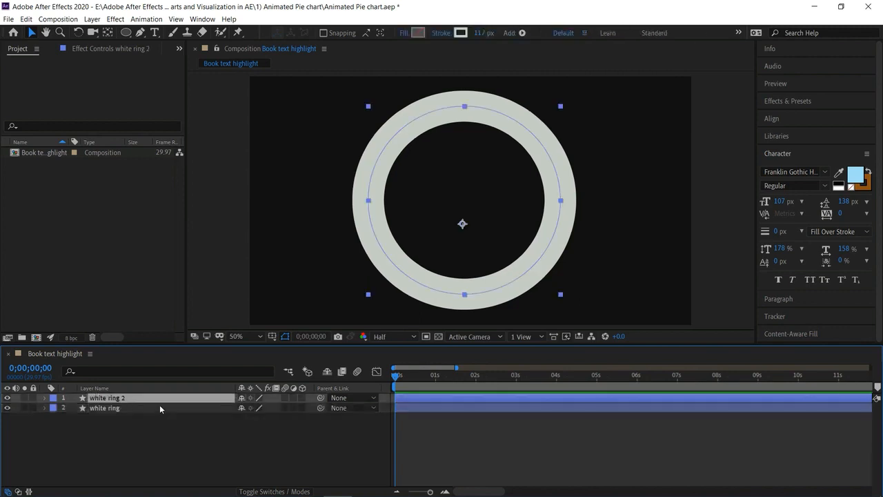
{"action": "right_click", "coordinate": [161, 400]}
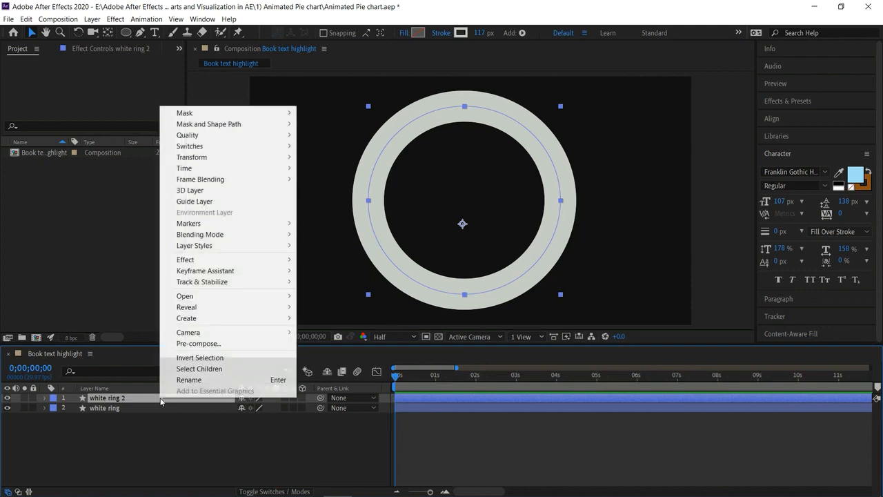
{"action": "left_click", "coordinate": [130, 426]}
Change the stroke color of the duplicated ring to green 79DB6F.
{"action": "left_click", "coordinate": [154, 400]}
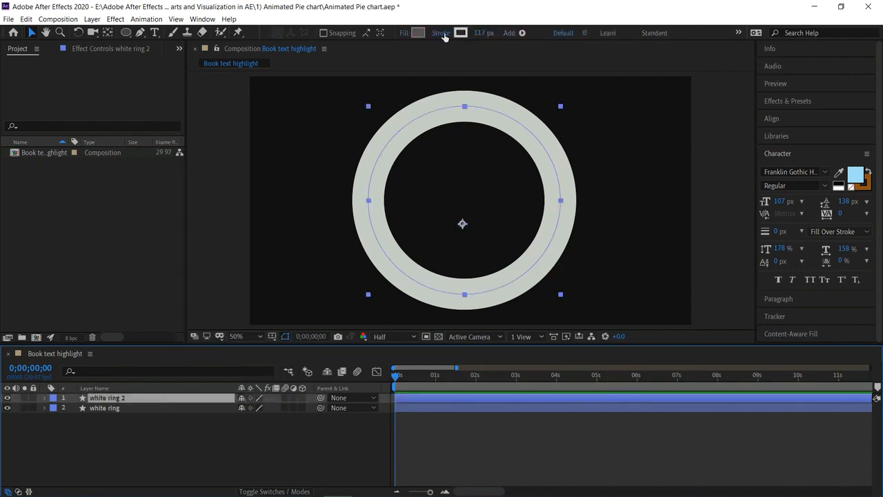
{"action": "left_click", "coordinate": [460, 33]}
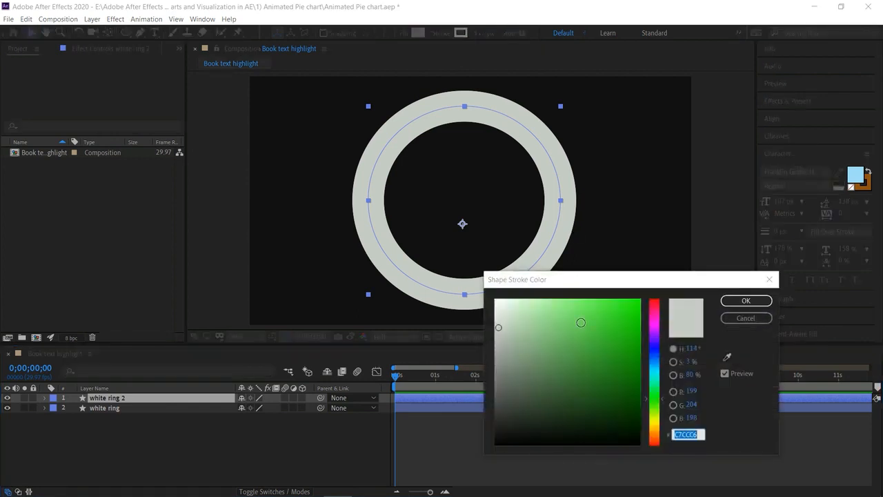
{"action": "left_click", "coordinate": [565, 317]}
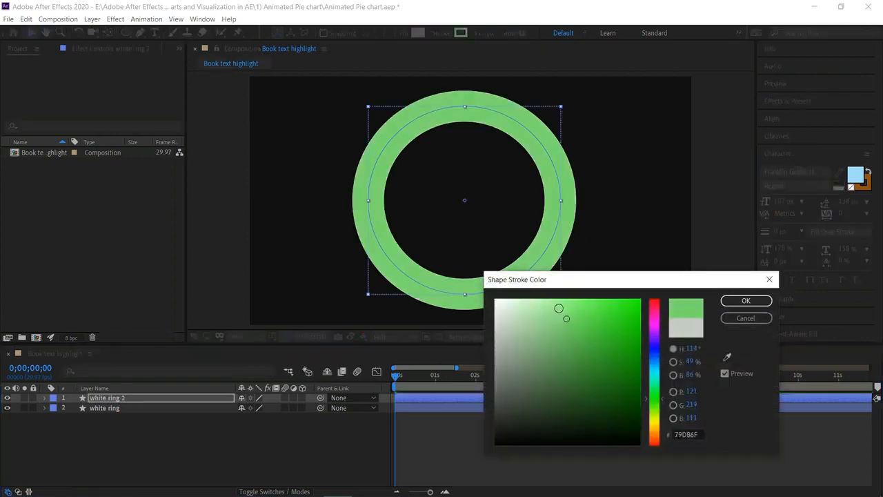
{"action": "left_click", "coordinate": [746, 302]}
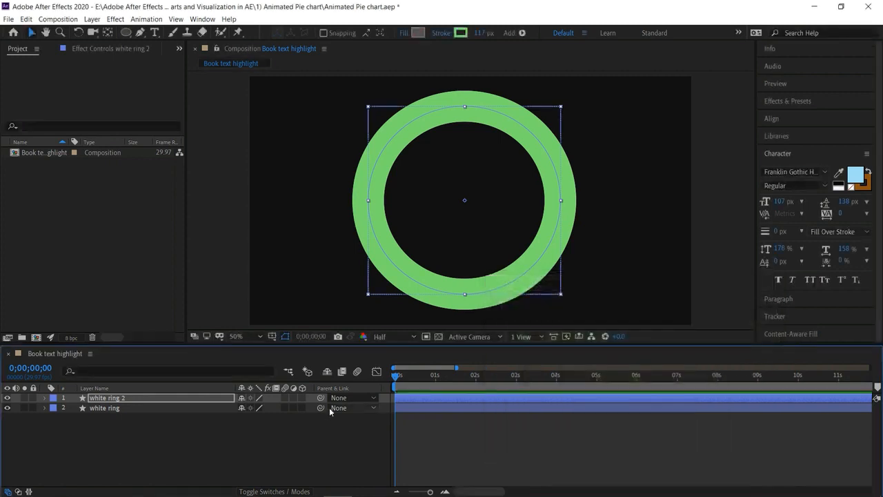
Rename the duplicated ring layer "green ring".
{"action": "left_click", "coordinate": [43, 408]}
{"action": "left_click", "coordinate": [43, 408]}
{"action": "left_click", "coordinate": [110, 398]}
{"action": "right_click", "coordinate": [109, 398]}
{"action": "left_click", "coordinate": [132, 387]}
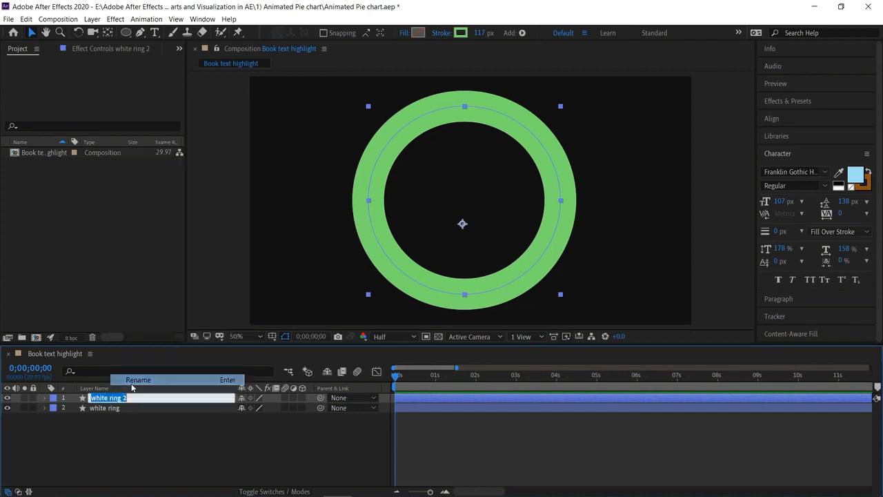
{"action": "type", "text": "gree"}
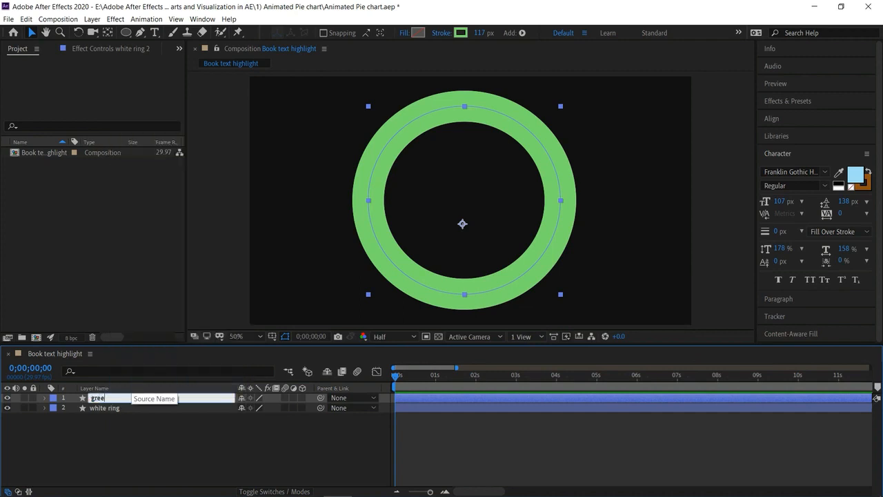
{"action": "type", "text": "n ring"}
{"action": "key", "text": "Return"}
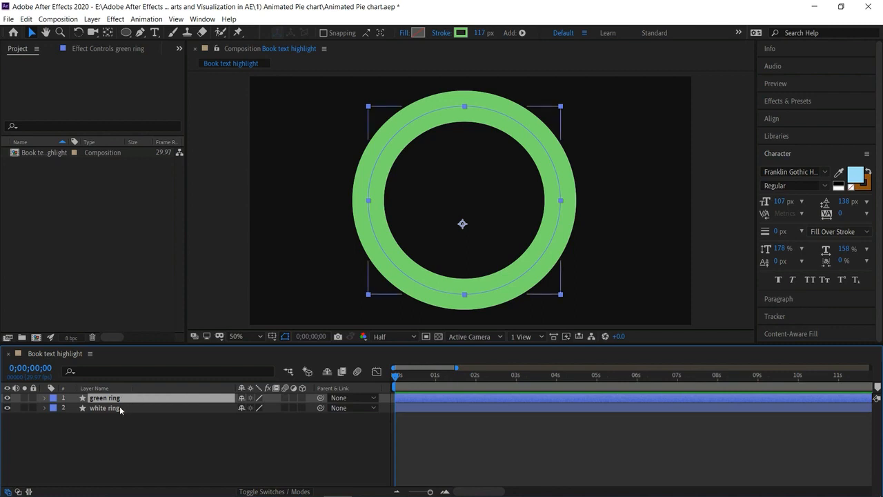
Add Trim Paths to the white ring layer's contents and expand its properties.
{"action": "left_click", "coordinate": [44, 408]}
{"action": "left_click", "coordinate": [307, 418]}
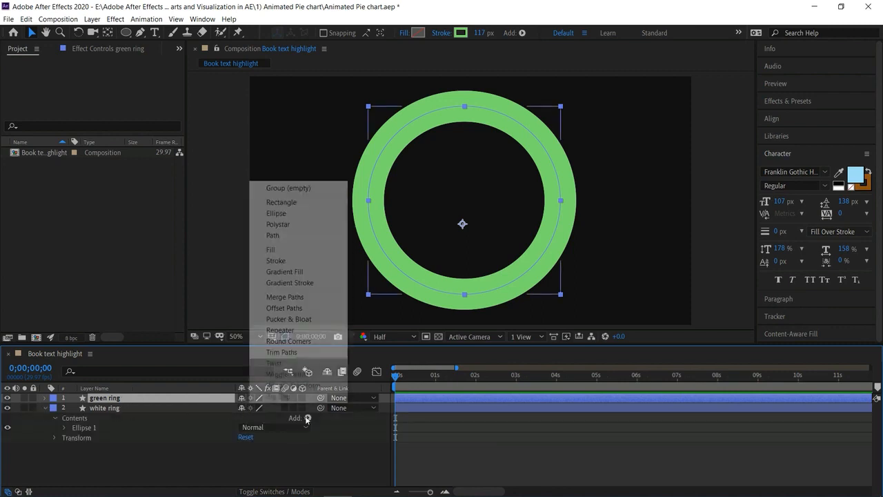
{"action": "left_click", "coordinate": [307, 354]}
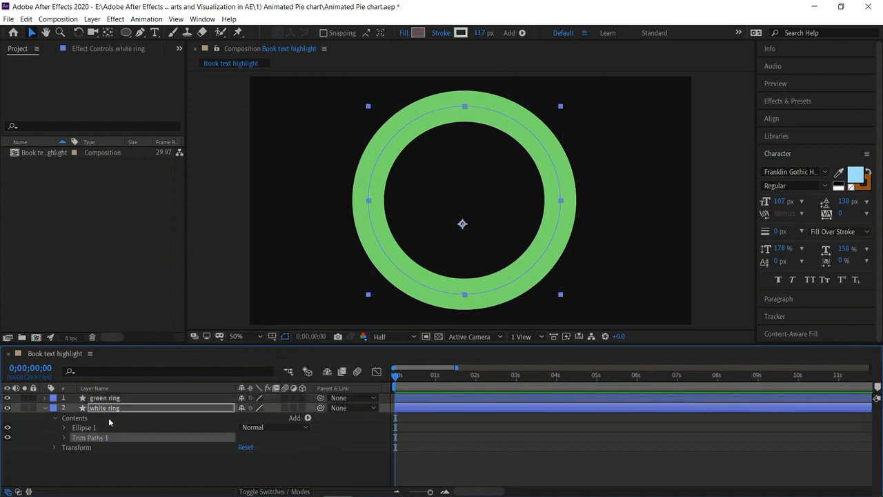
{"action": "left_click", "coordinate": [65, 439]}
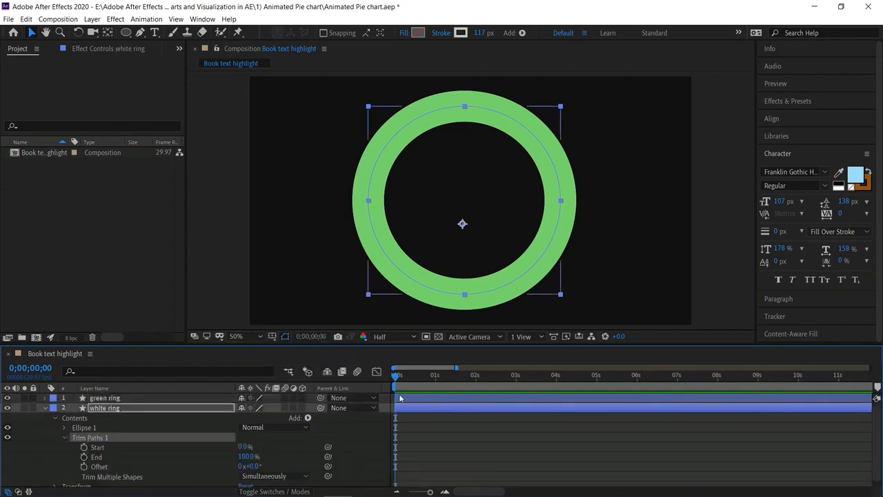
At 0;00;00;15, set the white ring's Trim Paths End to 0% and enable keyframing for it.
{"action": "left_click_drag", "start_coordinate": [399, 379], "coordinate": [416, 379]}
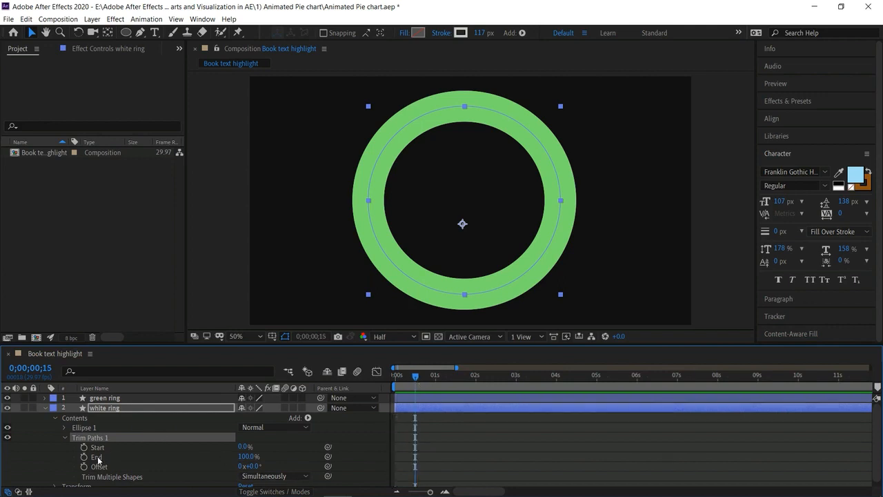
{"action": "left_click", "coordinate": [247, 457]}
{"action": "type", "text": "0"}
{"action": "key", "text": "Return"}
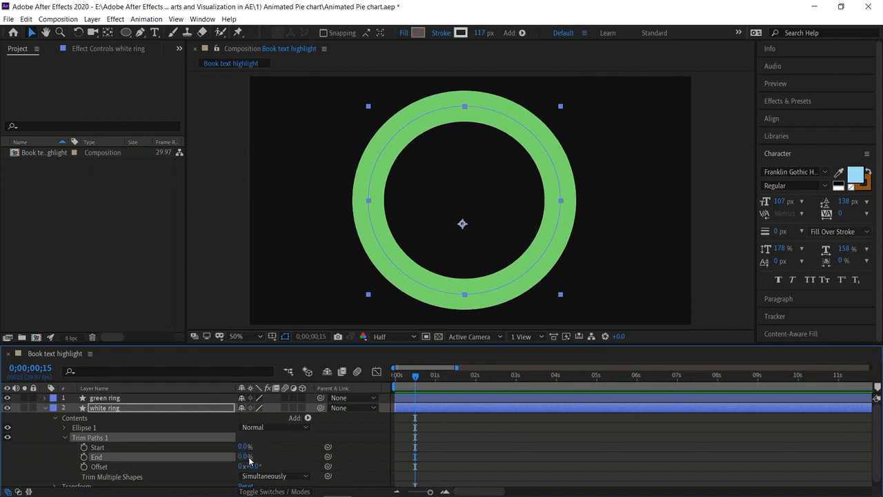
{"action": "left_click", "coordinate": [83, 457]}
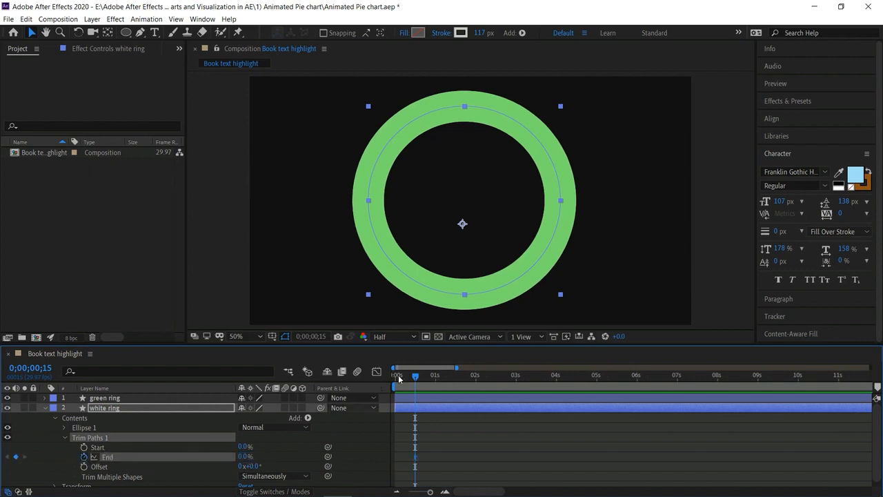
Keyframe the white ring's Trim Paths End at 100% at 0;00;01;17 and play the animation from the beginning.
{"action": "mouse_move", "coordinate": [452, 391]}
{"action": "left_mouse_down"}
{"action": "mouse_move", "coordinate": [469, 391]}
{"action": "mouse_move", "coordinate": [458, 391]}
{"action": "left_mouse_up"}
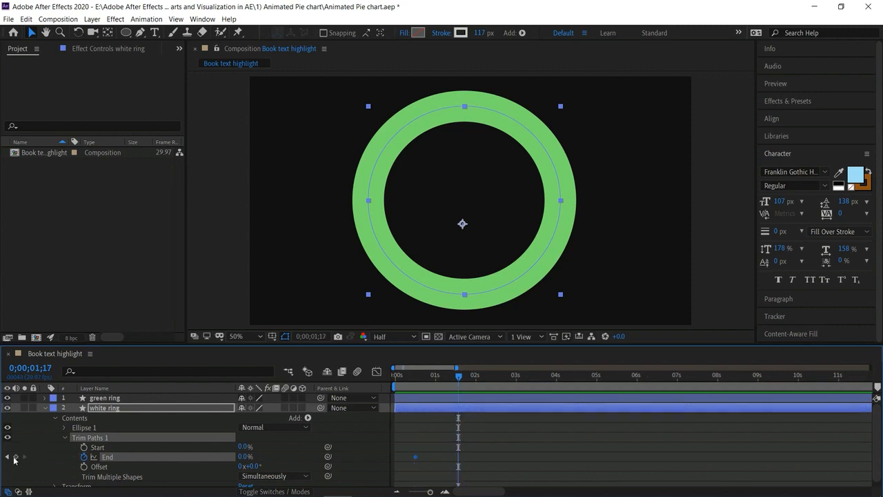
{"action": "left_click", "coordinate": [244, 457]}
{"action": "type", "text": "100"}
{"action": "key", "text": "Return"}
{"action": "key", "text": "Page_Up"}
{"action": "key", "text": "Home"}
{"action": "key", "text": "space"}
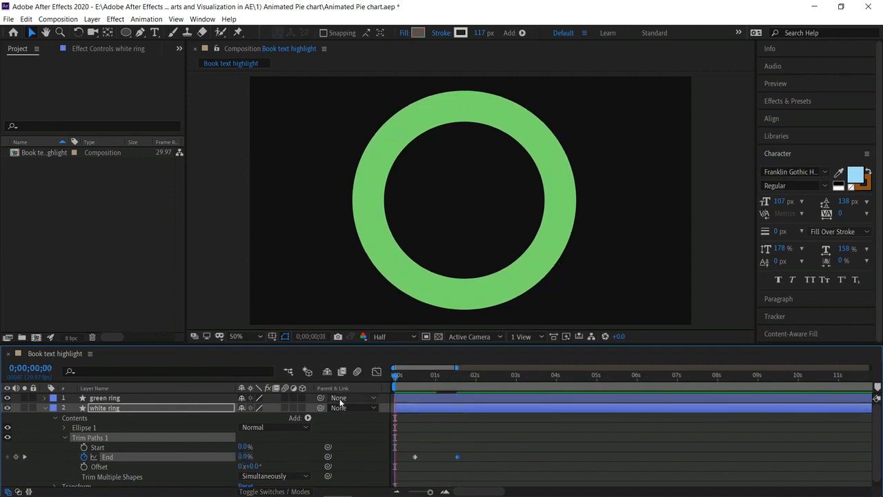
{"action": "key", "text": "space"}
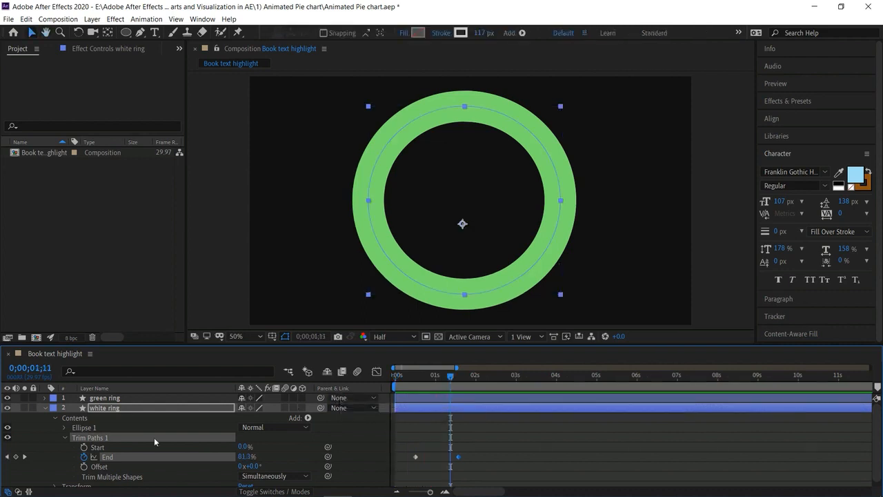
Hide the green ring layer and preview the white ring's animation from the beginning.
{"action": "left_click", "coordinate": [7, 397]}
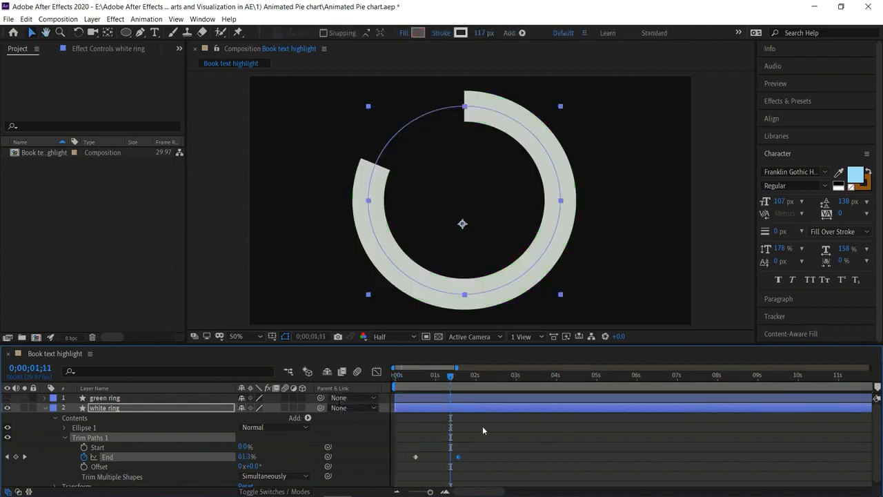
{"action": "key", "text": "Home"}
{"action": "key", "text": "space"}
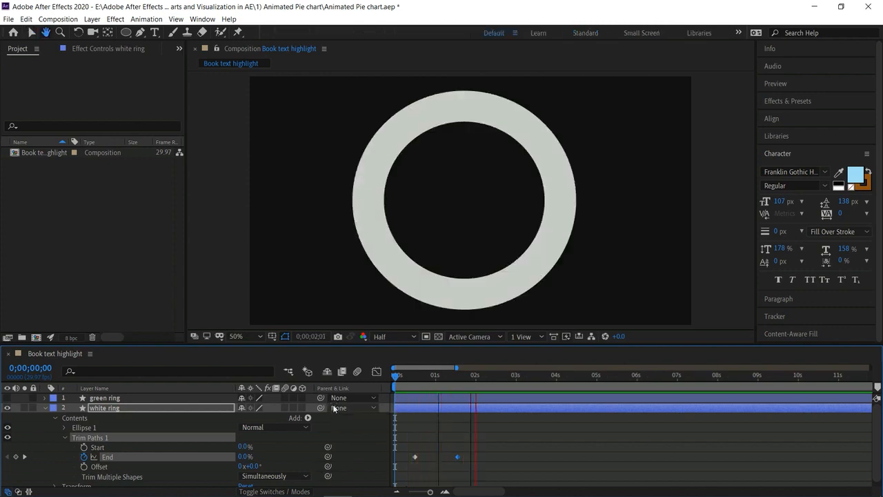
{"action": "key", "text": "space"}
Move the white ring's second End keyframe to 0;00;02;01 and replay the animation from the beginning.
{"action": "left_click_drag", "start_coordinate": [458, 456], "coordinate": [476, 456]}
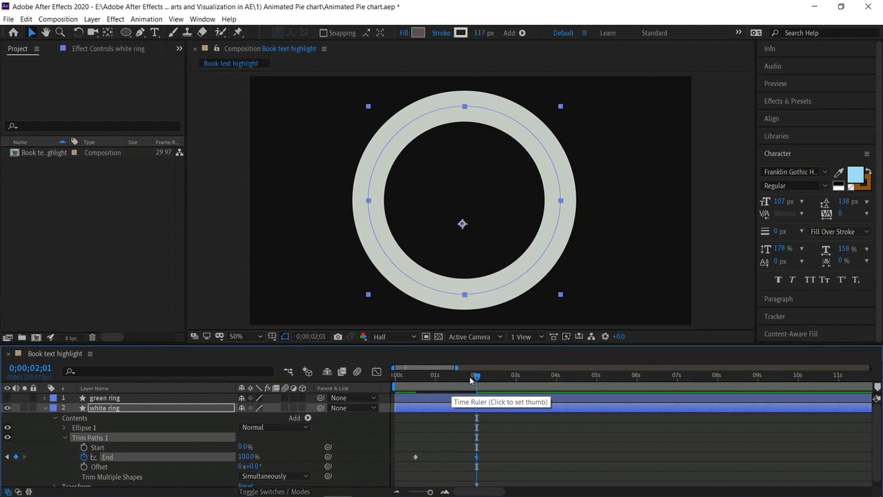
{"action": "key", "text": "Home"}
{"action": "key", "text": "space"}
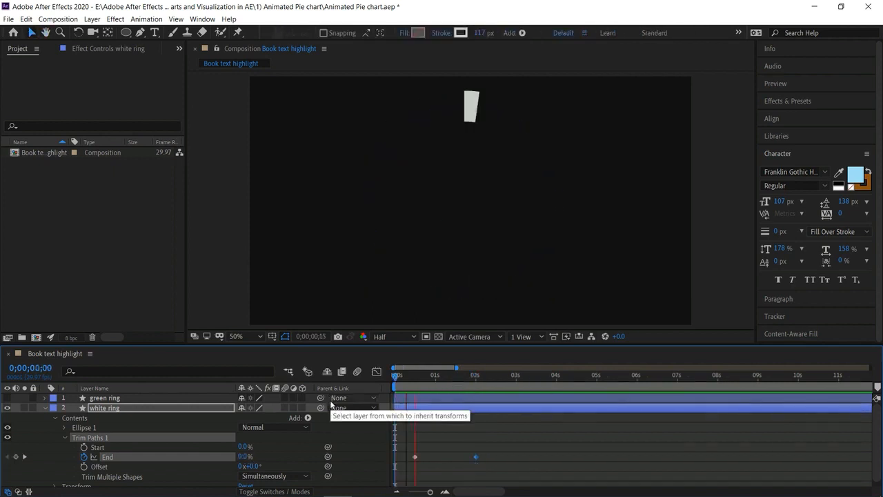
{"action": "key", "text": "space"}
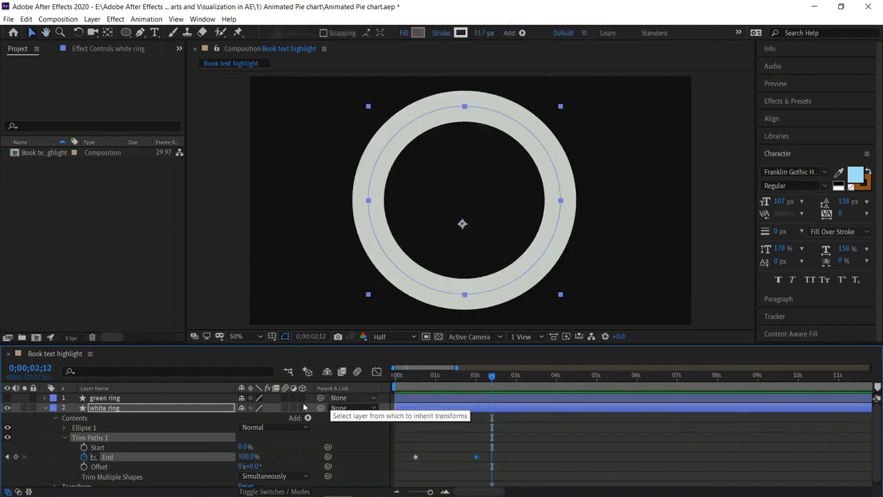
Collapse the white ring layer and trim the green ring layer's in point to 0;00;02;15.
{"action": "left_click", "coordinate": [44, 409]}
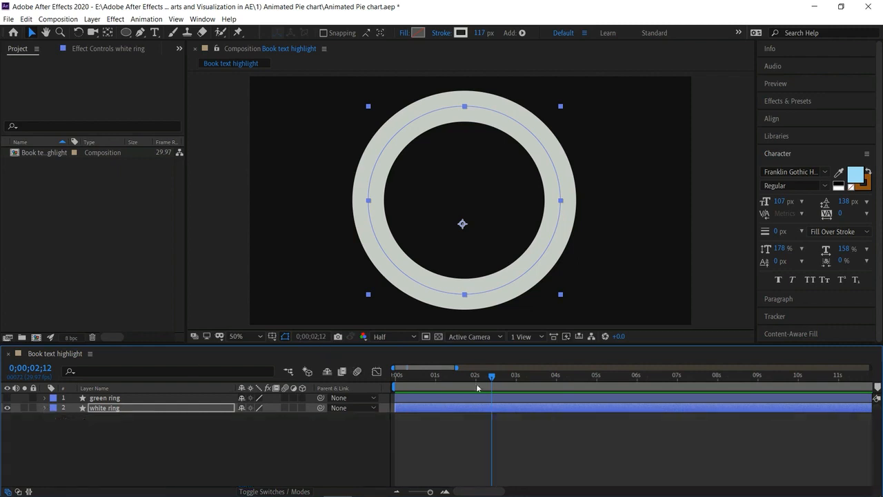
{"action": "left_click_drag", "start_coordinate": [491, 376], "coordinate": [476, 379]}
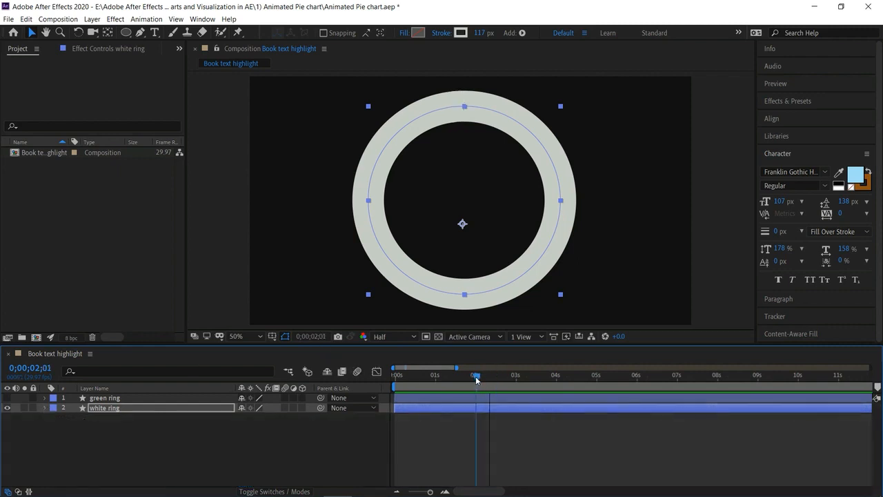
{"action": "left_click_drag", "start_coordinate": [480, 380], "coordinate": [496, 379]}
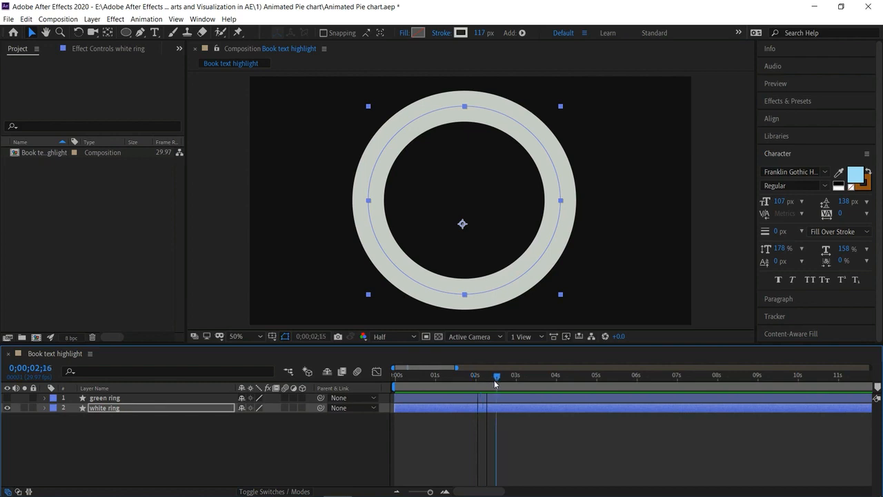
{"action": "left_click", "coordinate": [452, 395]}
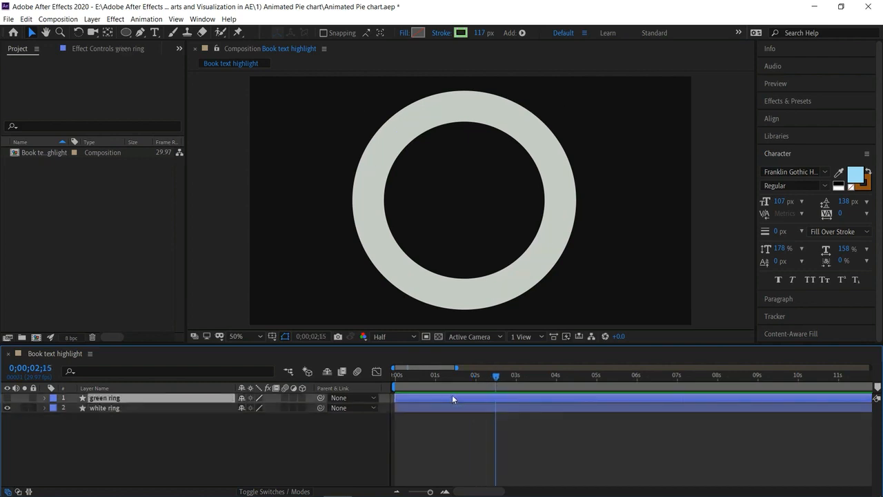
{"action": "key", "text": "alt+bracketleft"}
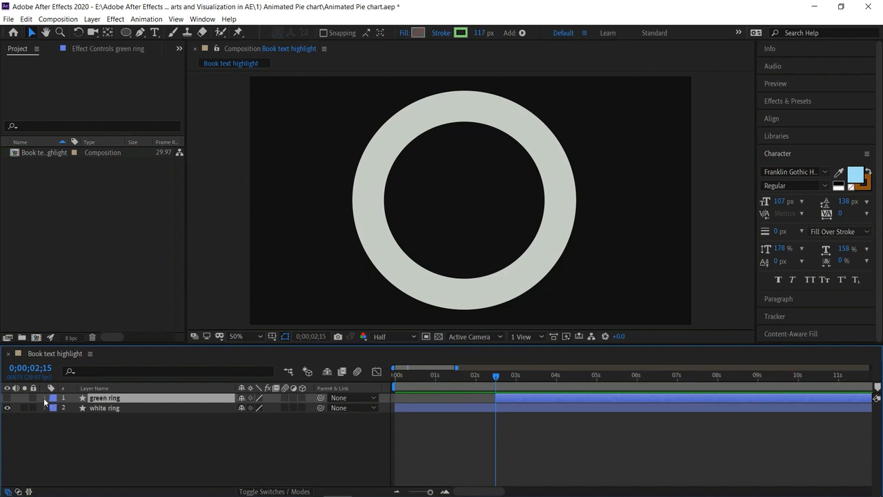
Make the green ring layer visible again and add Trim Paths to its contents.
{"action": "left_click", "coordinate": [45, 398]}
{"action": "left_click", "coordinate": [7, 399]}
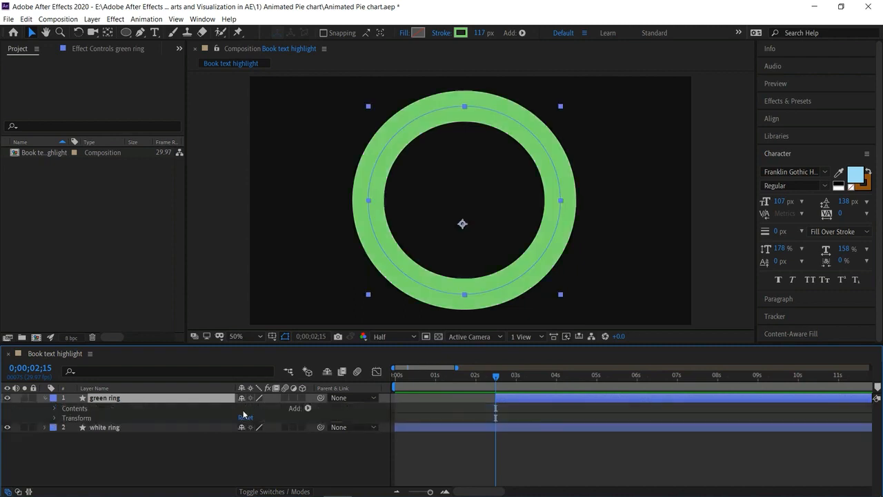
{"action": "left_click", "coordinate": [308, 409]}
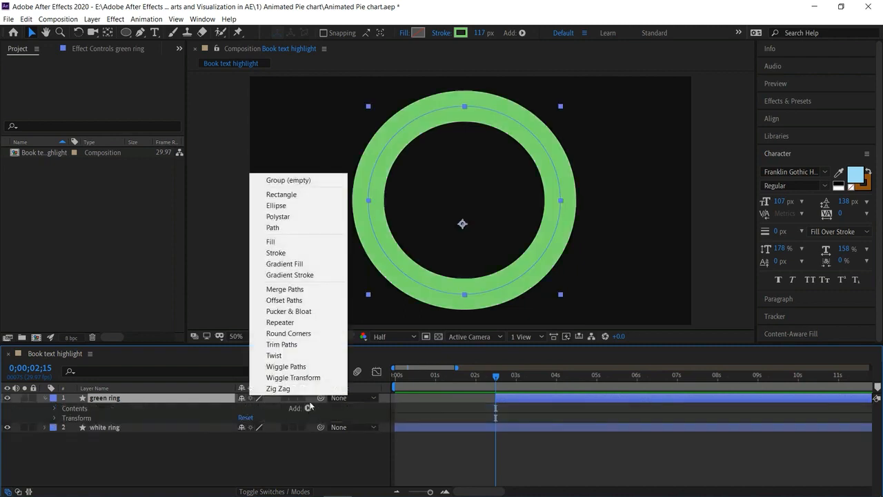
{"action": "left_click", "coordinate": [300, 344]}
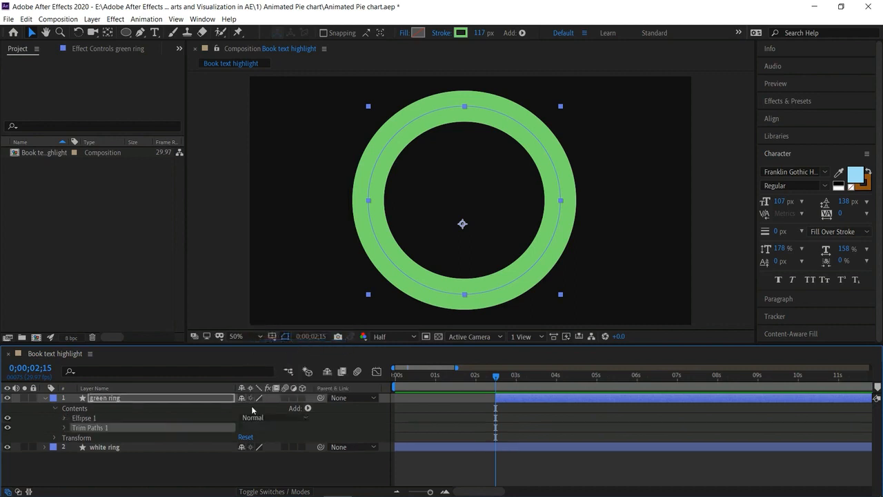
Set the green ring's Trim Paths End to 0% and keyframe it at 0;00;02;15.
{"action": "left_click", "coordinate": [65, 428]}
{"action": "left_click", "coordinate": [248, 446]}
{"action": "type", "text": "0"}
{"action": "key", "text": "Return"}
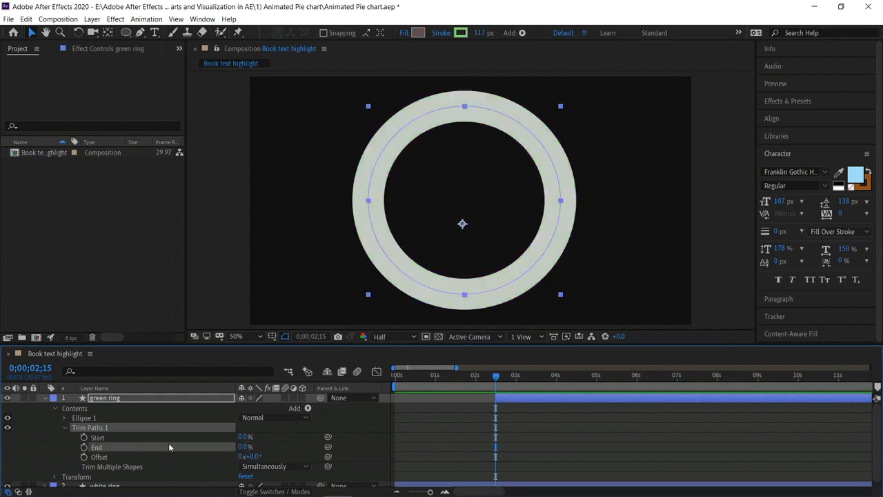
{"action": "left_click", "coordinate": [84, 447]}
Keyframe the green ring's Trim Paths End at 100% at 0;00;04;00 and play the animation from the beginning.
{"action": "left_click_drag", "start_coordinate": [498, 381], "coordinate": [556, 379]}
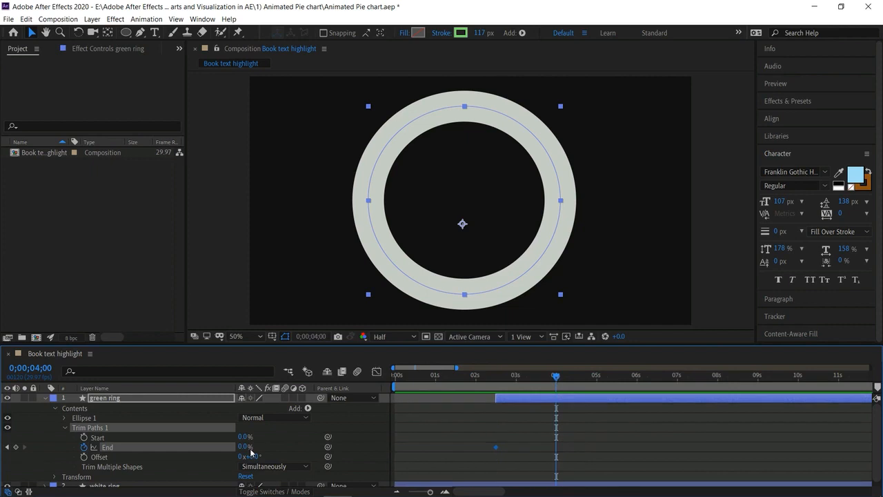
{"action": "left_click", "coordinate": [243, 447]}
{"action": "type", "text": "100"}
{"action": "key", "text": "Return"}
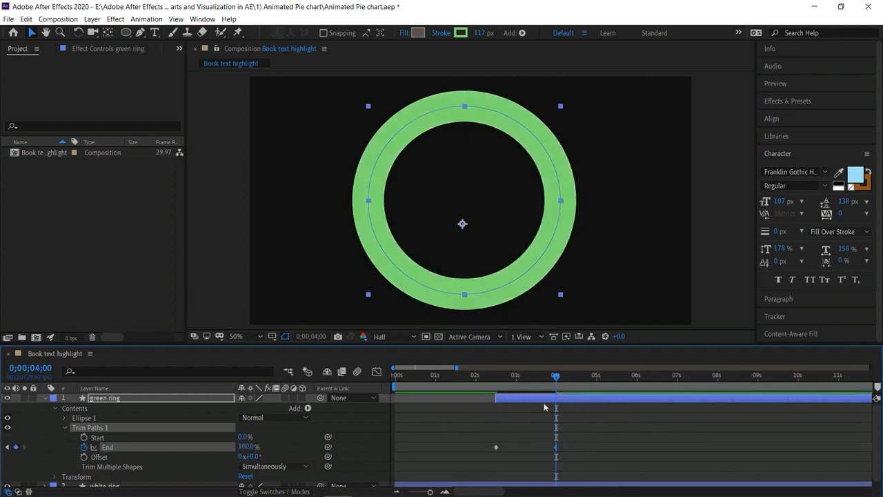
{"action": "key", "text": "space"}
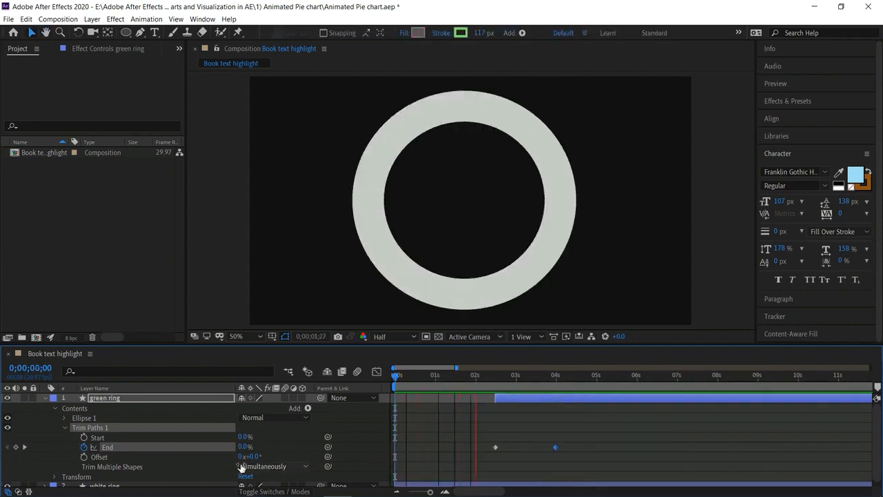
Change the green ring's stroke color to the darker green 54BB49, checking it at 0;00;03;16.
{"action": "left_click", "coordinate": [563, 376]}
{"action": "left_click_drag", "start_coordinate": [563, 376], "coordinate": [537, 377]}
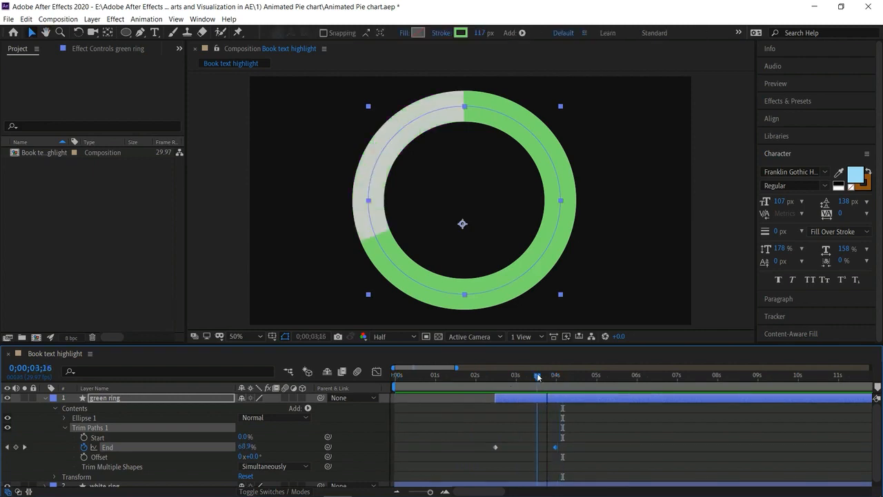
{"action": "left_click", "coordinate": [461, 33]}
{"action": "left_click", "coordinate": [583, 336]}
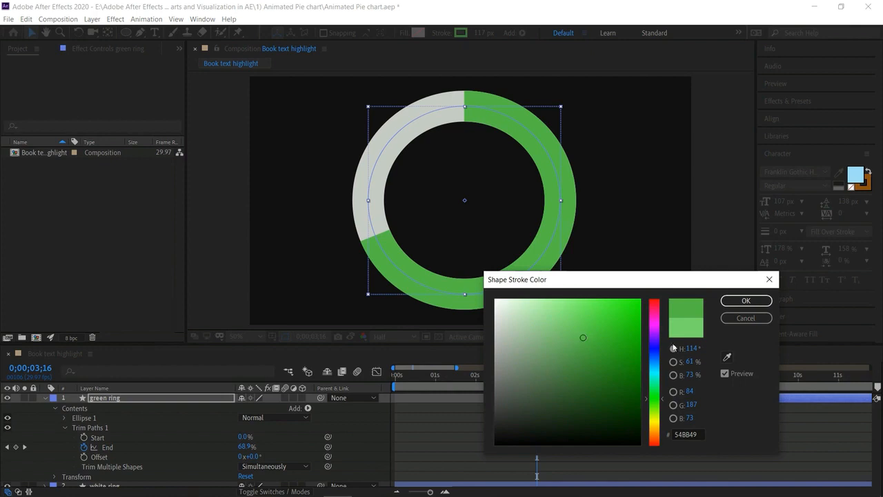
{"action": "left_click", "coordinate": [746, 300]}
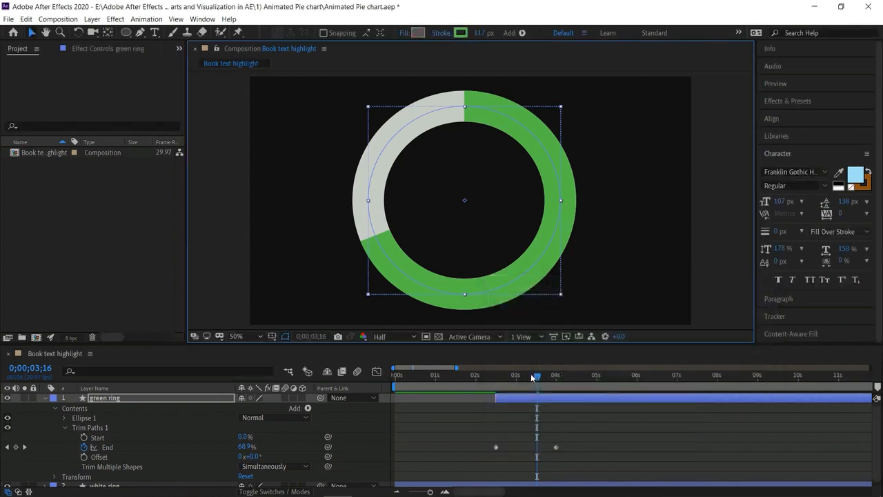
Play the animation from the beginning to review the recolored green ring.
{"action": "key", "text": "Home"}
{"action": "key", "text": "space"}
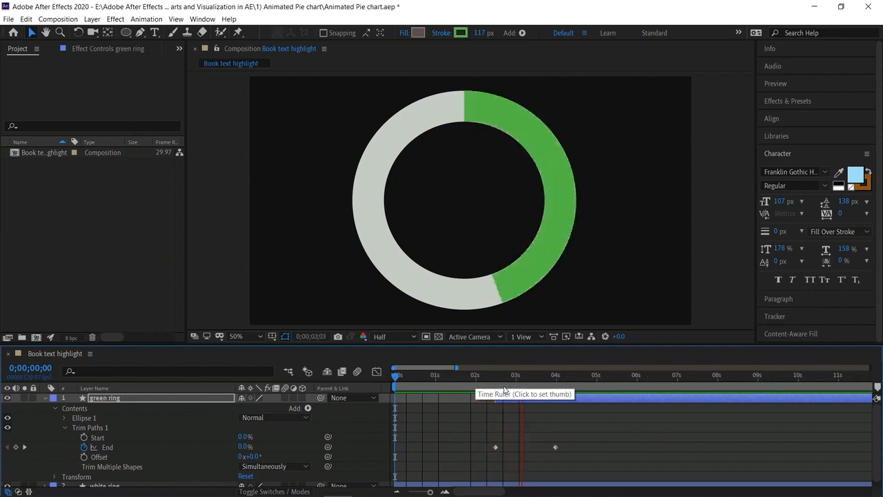
{"action": "key", "text": "space"}
{"action": "key", "text": "space"}
Change the green ring's second End keyframe at 0;00;04;00 to 80%, and collapse the layer.
{"action": "left_click_drag", "start_coordinate": [603, 376], "coordinate": [557, 376]}
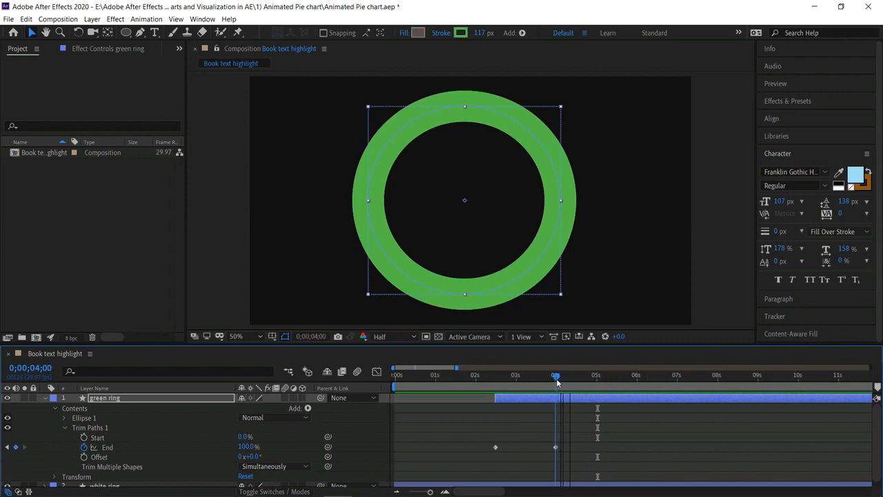
{"action": "left_click", "coordinate": [557, 447]}
{"action": "left_click", "coordinate": [249, 447]}
{"action": "type", "text": "80"}
{"action": "key", "text": "Return"}
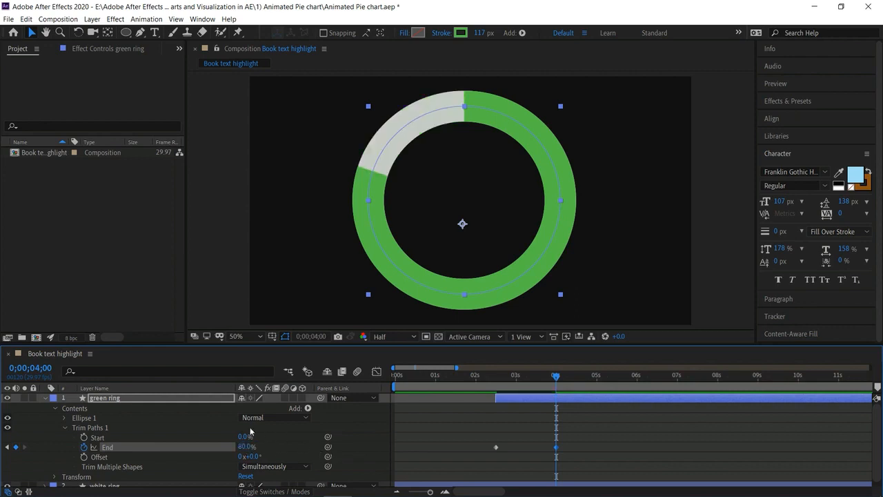
{"action": "left_click", "coordinate": [43, 398]}
{"action": "left_click", "coordinate": [385, 421]}
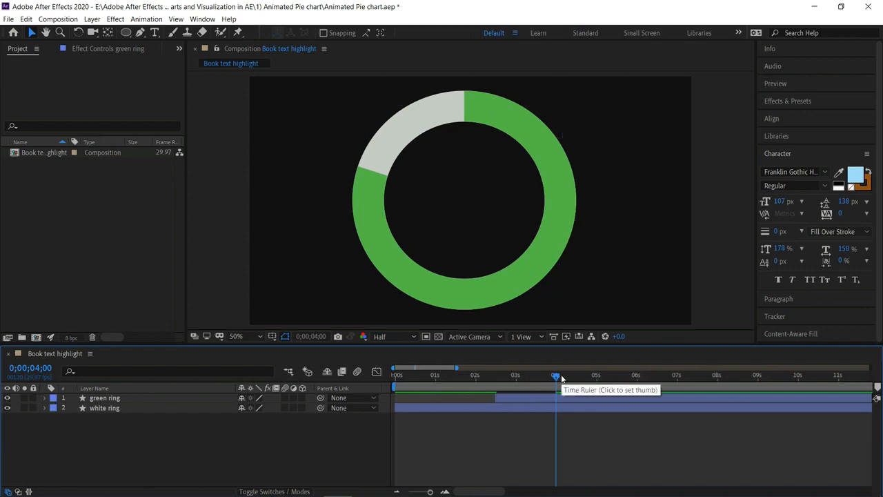
Add a text layer reading "0" inside the ring and set its font size to 150 px.
{"action": "left_click", "coordinate": [155, 33]}
{"action": "left_click", "coordinate": [446, 199]}
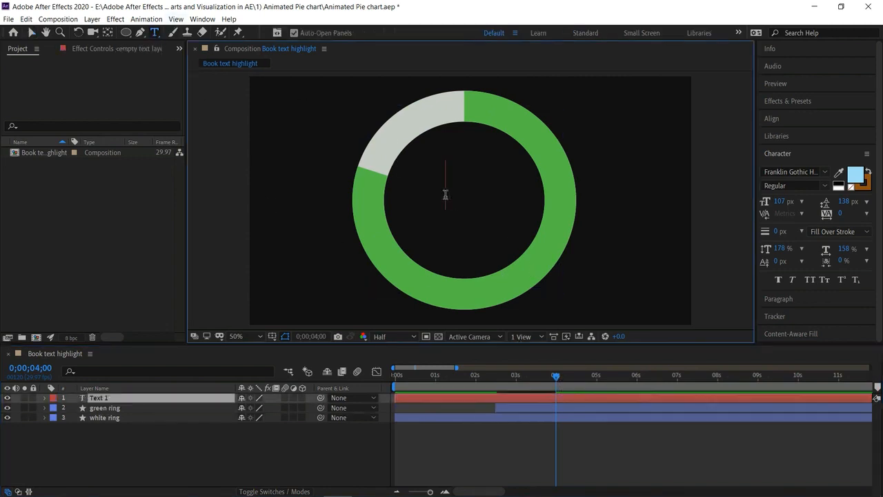
{"action": "type", "text": "0"}
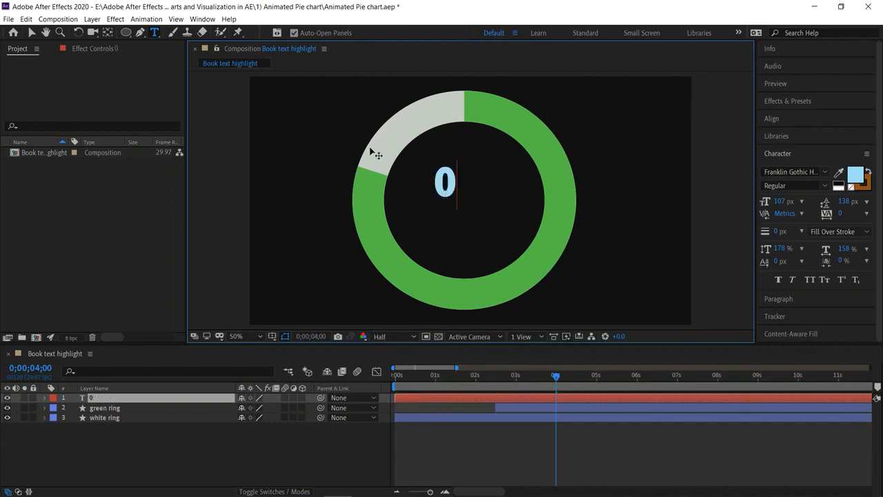
{"action": "double_click", "coordinate": [446, 186]}
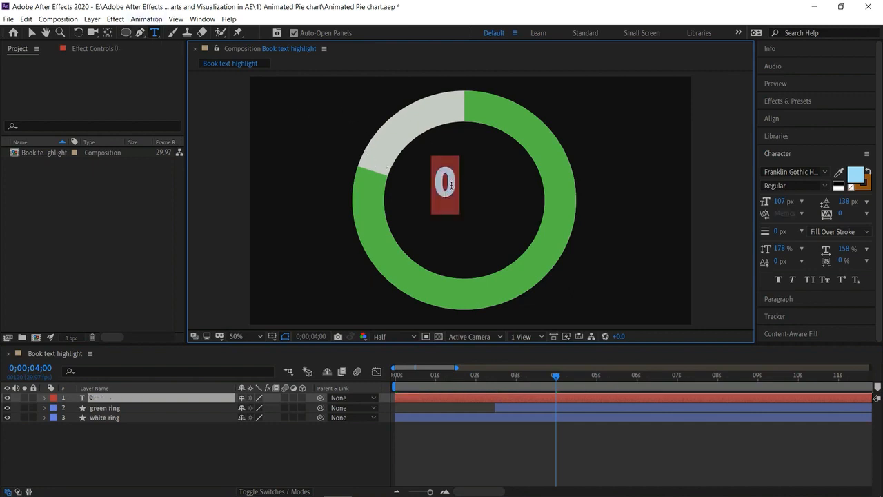
{"action": "left_click_drag", "start_coordinate": [779, 201], "coordinate": [809, 202]}
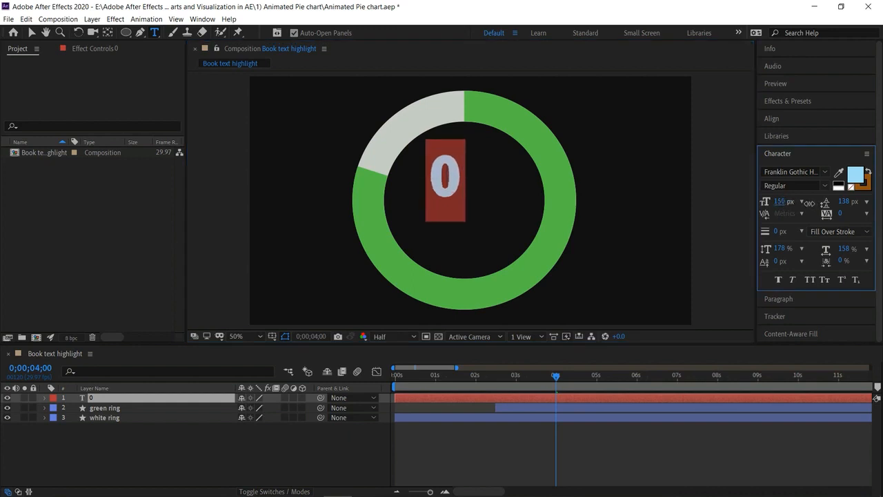
Change the fill color of the "0" text to light green 74D58E.
{"action": "left_click", "coordinate": [853, 178]}
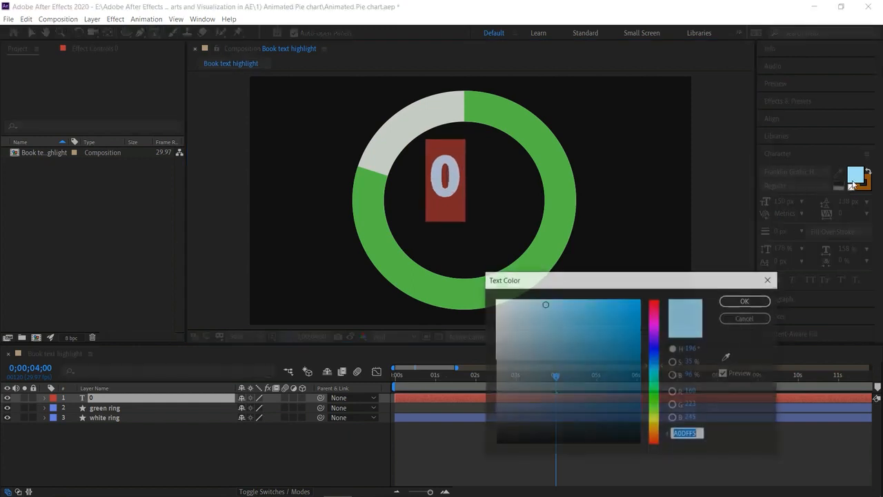
{"action": "left_click", "coordinate": [560, 323]}
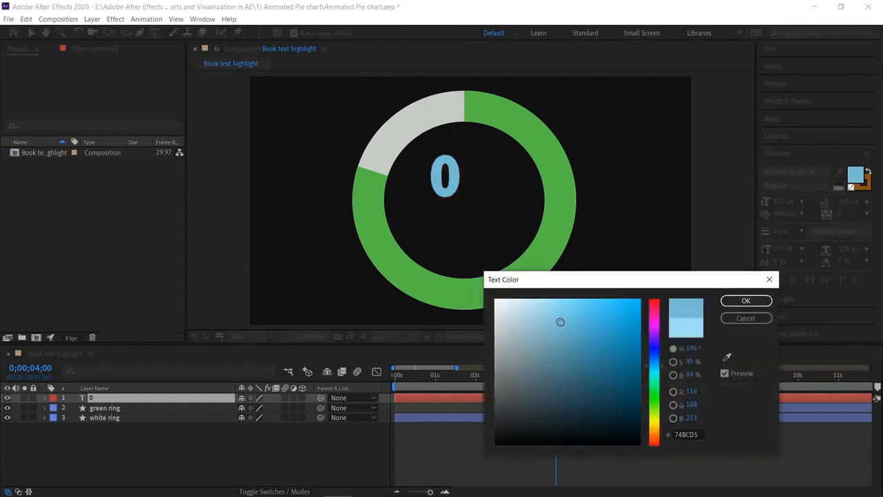
{"action": "left_click", "coordinate": [657, 391]}
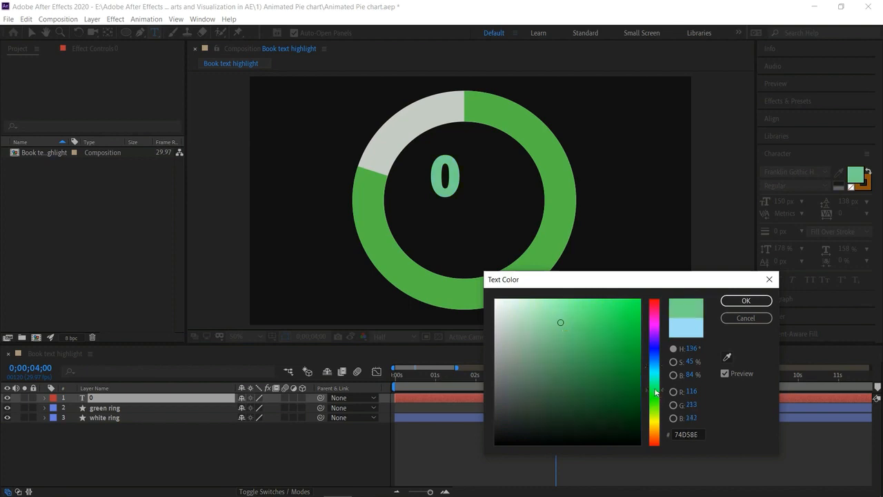
{"action": "left_click", "coordinate": [740, 304]}
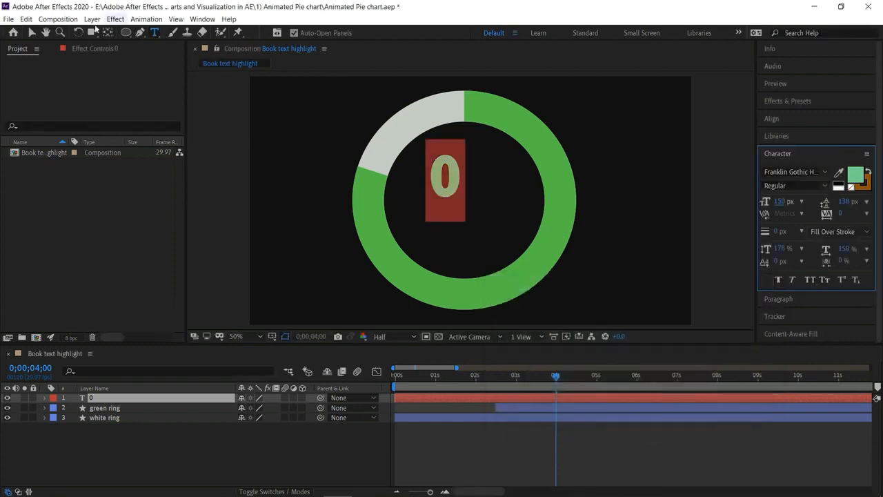
Reposition the "0" text near the ring's center and move its anchor point to the middle of the digit.
{"action": "left_click", "coordinate": [31, 32]}
{"action": "left_click_drag", "start_coordinate": [453, 191], "coordinate": [475, 196]}
{"action": "left_click", "coordinate": [107, 33]}
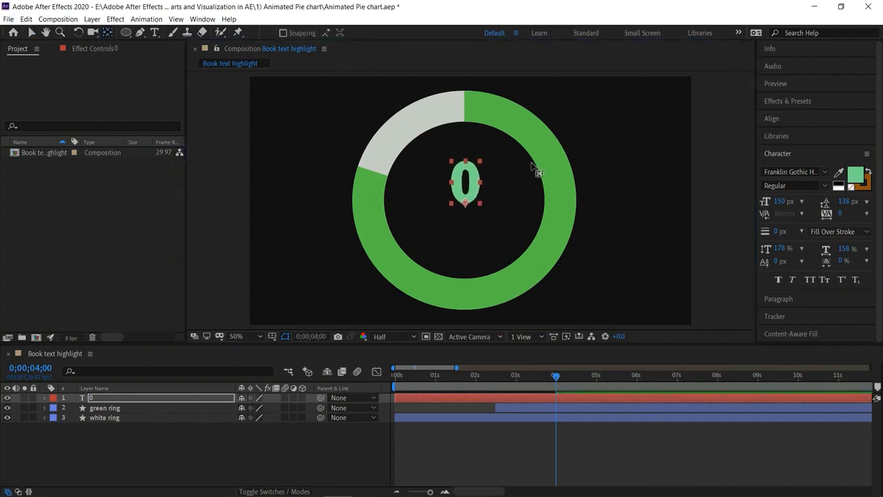
{"action": "left_click", "coordinate": [467, 201]}
{"action": "left_click_drag", "start_coordinate": [467, 200], "coordinate": [465, 184]}
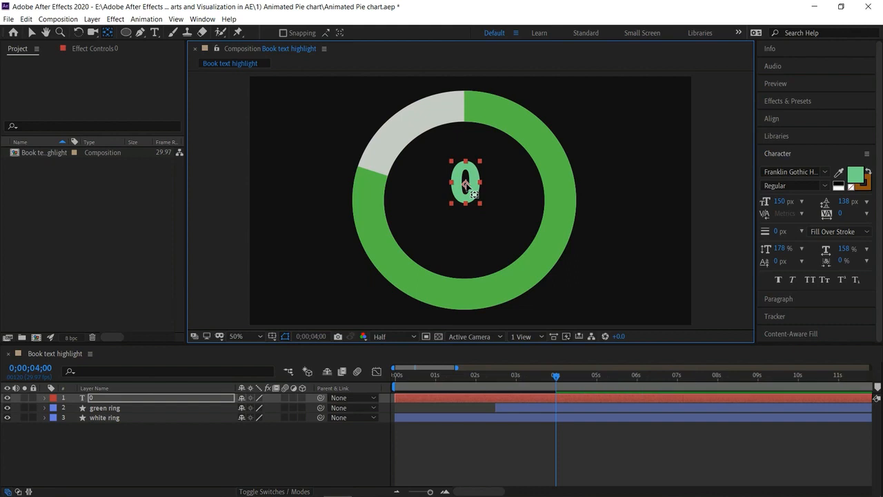
{"action": "left_click", "coordinate": [31, 33]}
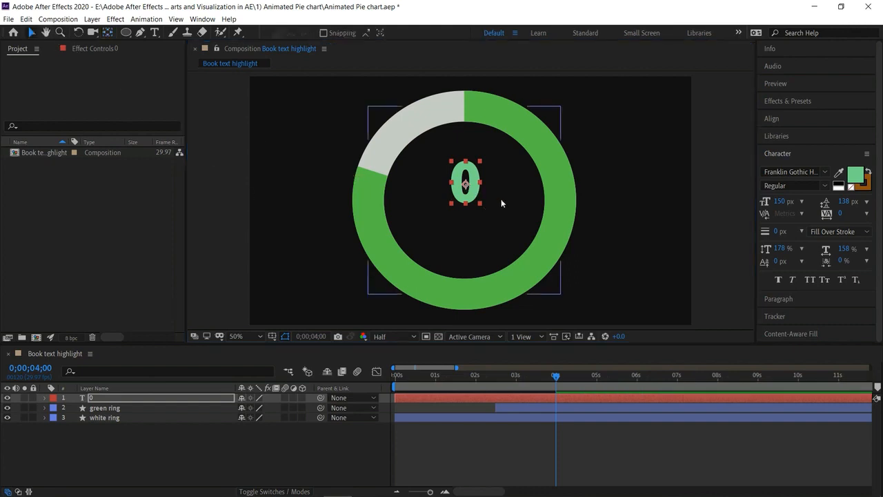
{"action": "left_click_drag", "start_coordinate": [474, 192], "coordinate": [471, 197]}
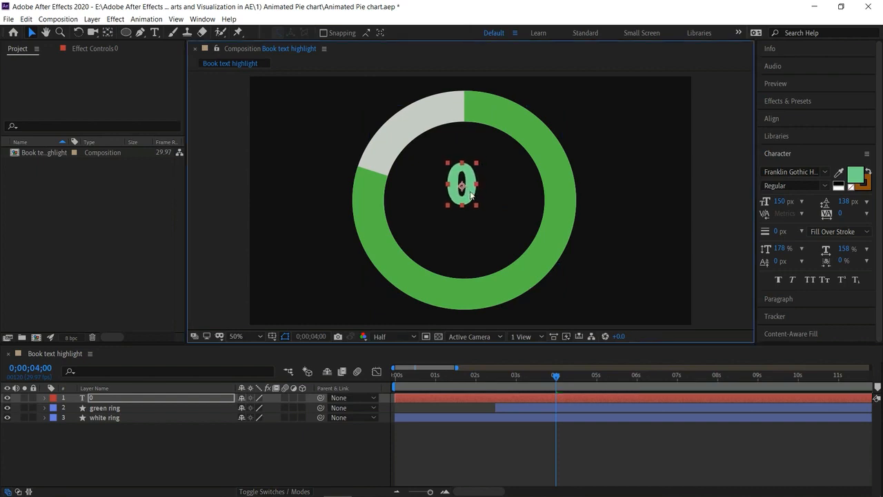
{"action": "left_click", "coordinate": [315, 441]}
Trim the "0" text layer's in point to 0;00;02;15.
{"action": "left_click_drag", "start_coordinate": [555, 377], "coordinate": [495, 379]}
{"action": "left_click", "coordinate": [506, 396]}
{"action": "key", "text": "alt+bracketleft"}
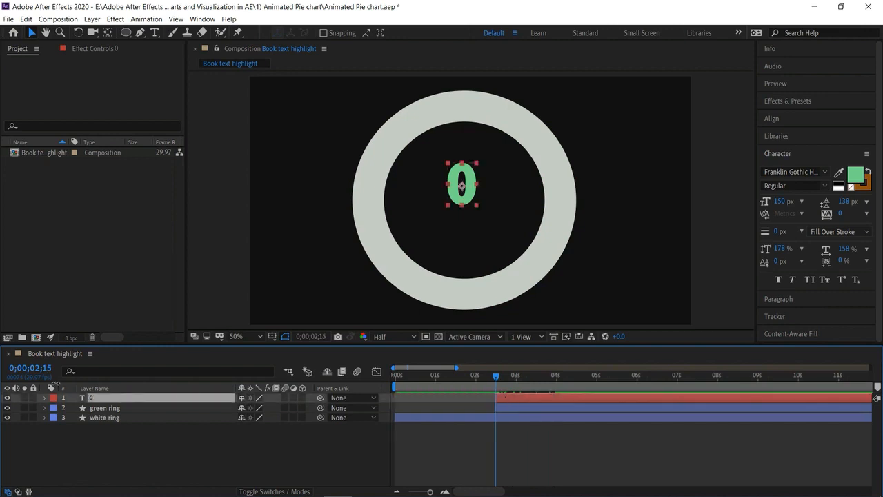
Reveal the "0" text layer's text properties and enable an expression on Source Text.
{"action": "left_click", "coordinate": [45, 397]}
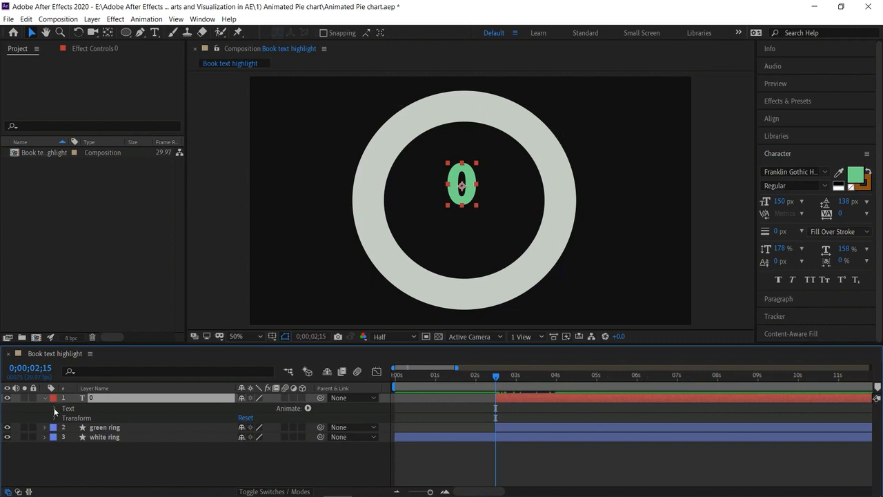
{"action": "left_click", "coordinate": [55, 409]}
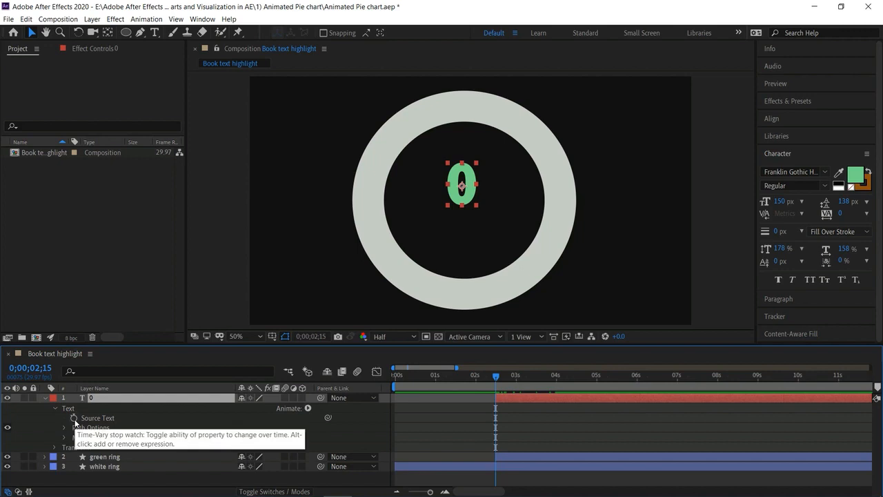
{"action": "left_click", "coordinate": [74, 420]}
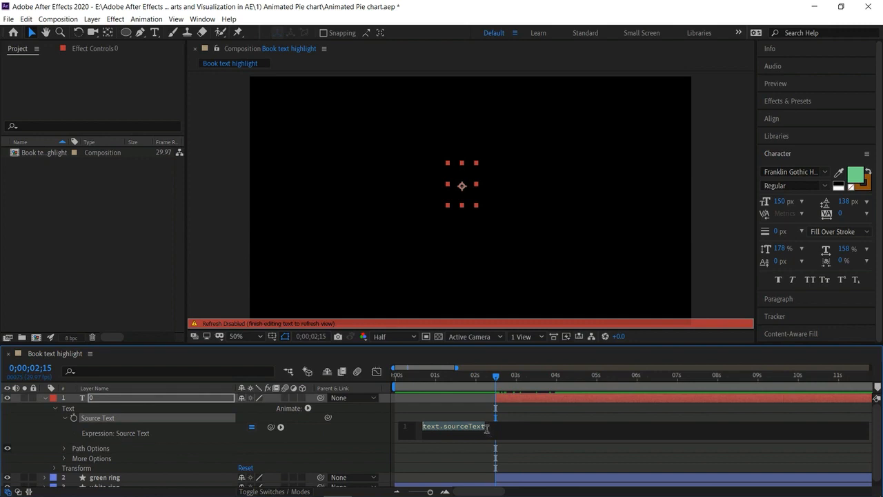
Replace the default Source Text expression with Math.round(thisComp.layer("green ring")).
{"action": "type", "text": "Math.ro"}
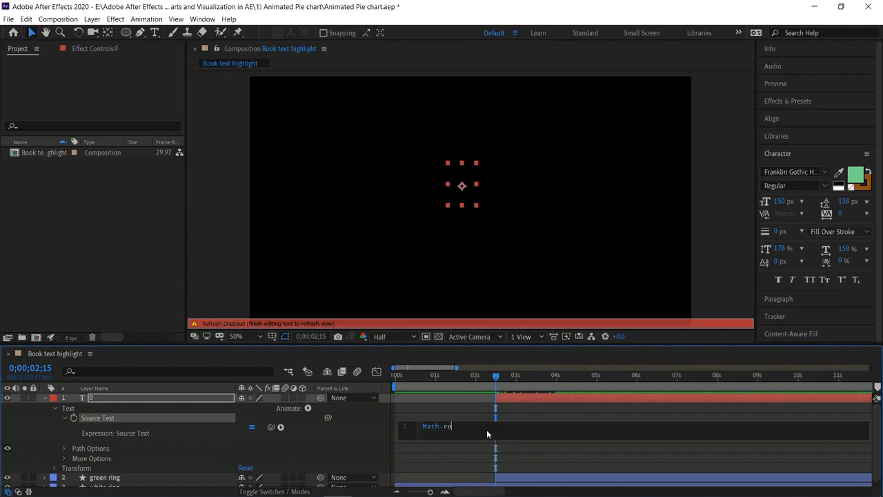
{"action": "type", "text": "u"}
{"action": "key", "text": "Return"}
{"action": "type", "text": "thi"}
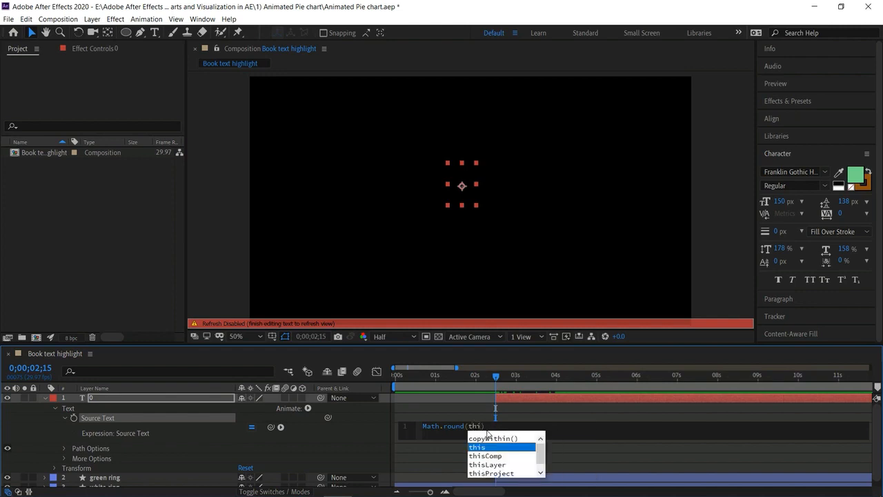
{"action": "key", "text": "Down"}
{"action": "key", "text": "Return"}
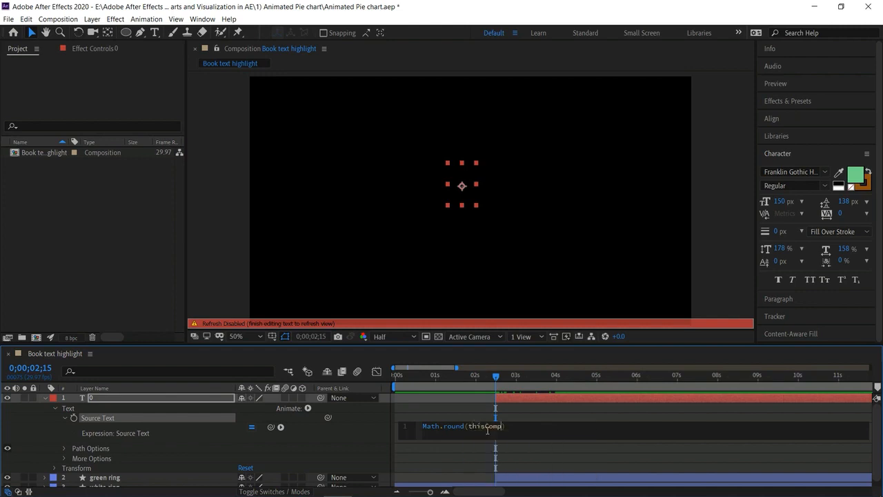
{"action": "type", "text": ".layer"}
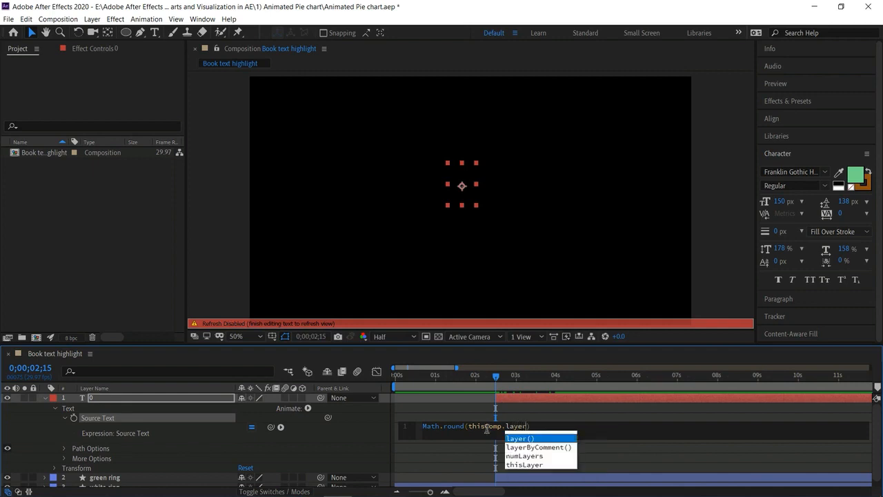
{"action": "key", "text": "Return"}
{"action": "type", "text": "\""}
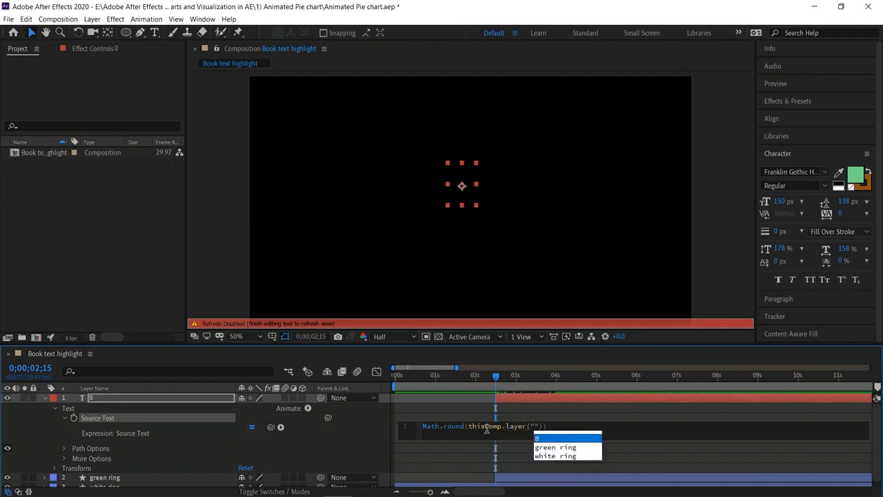
{"action": "type", "text": "g"}
{"action": "key", "text": "Return"}
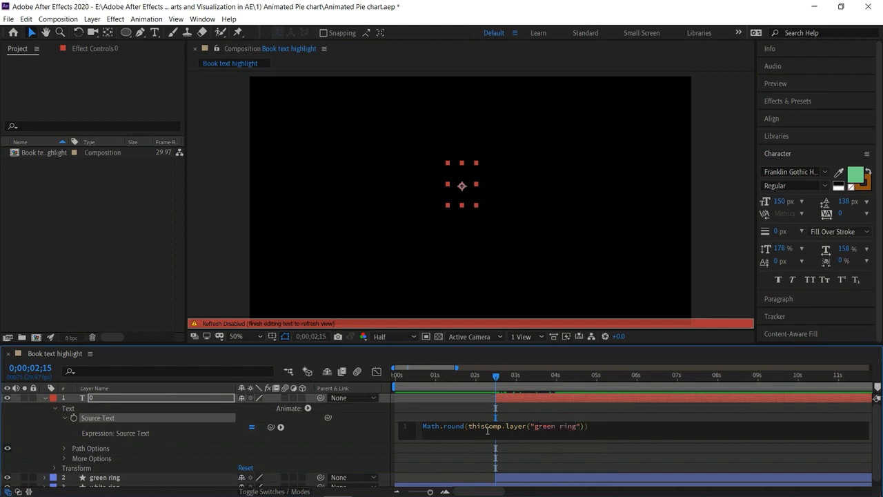
Extend the layer reference inside the rounding function with .content("Trim Paths 1").end.
{"action": "type", "text": ".con"}
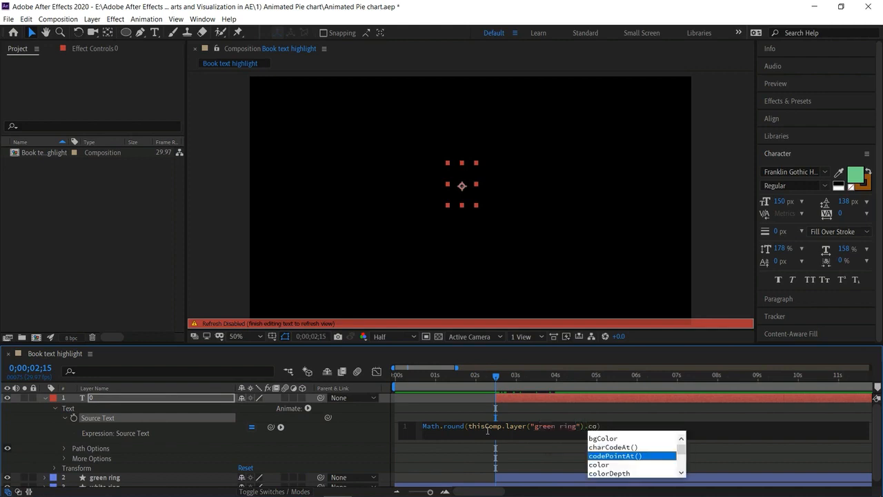
{"action": "type", "text": "ten"}
{"action": "key", "text": "Return"}
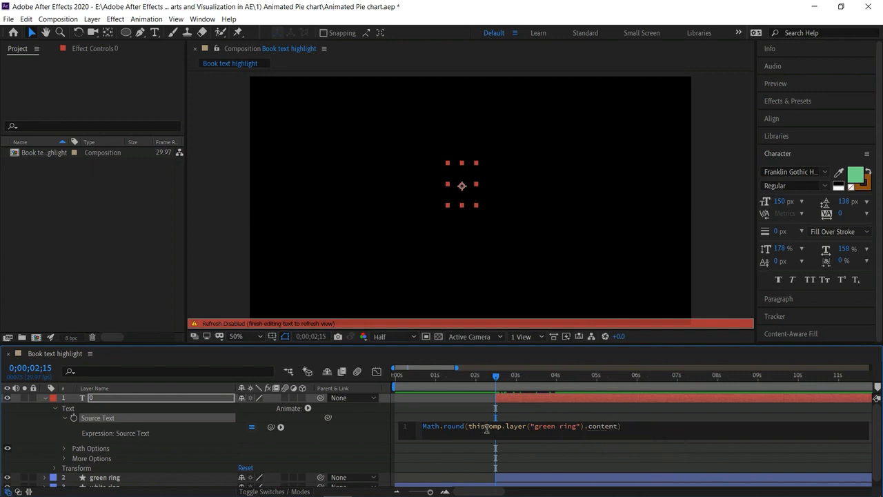
{"action": "type", "text": "Trim"}
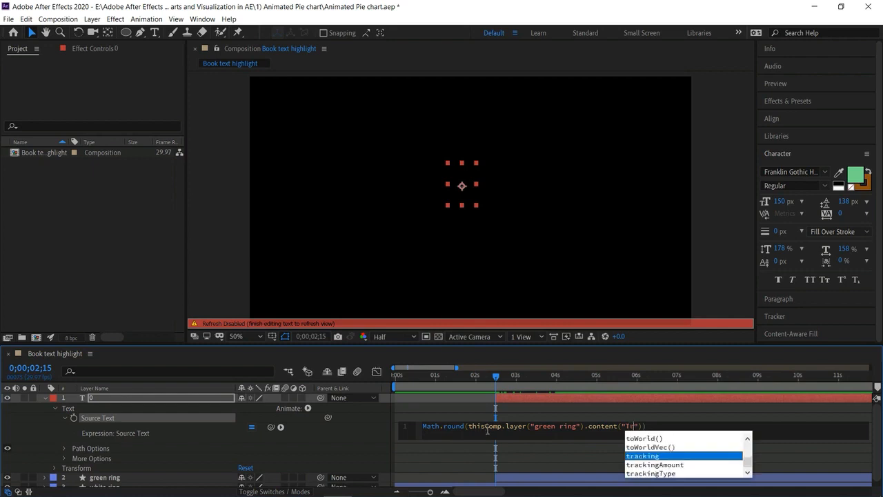
{"action": "type", "text": " Paths"}
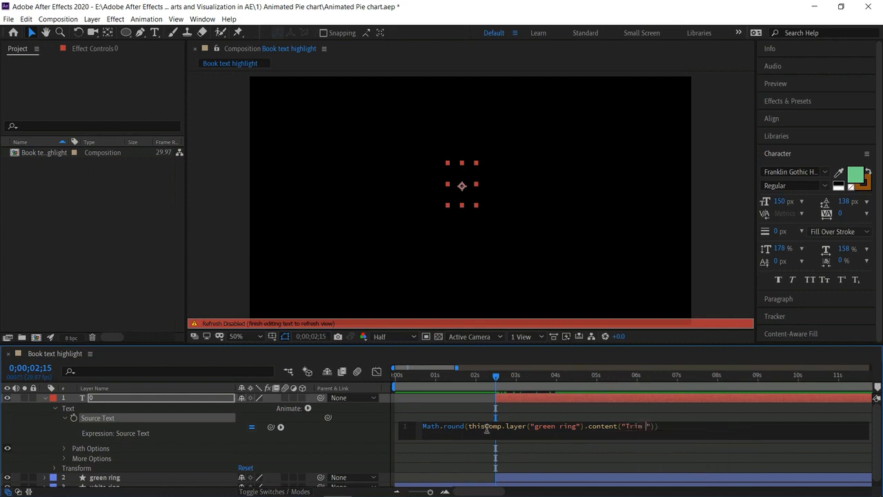
{"action": "key", "text": "Escape"}
{"action": "type", "text": "end"}
{"action": "key", "text": "Escape"}
Apply the expression and expand the green ring layer to check the Trim Paths 1 End property it references.
{"action": "scroll", "coordinate": [78, 440], "scroll_direction": "down", "scroll_amount": 1}
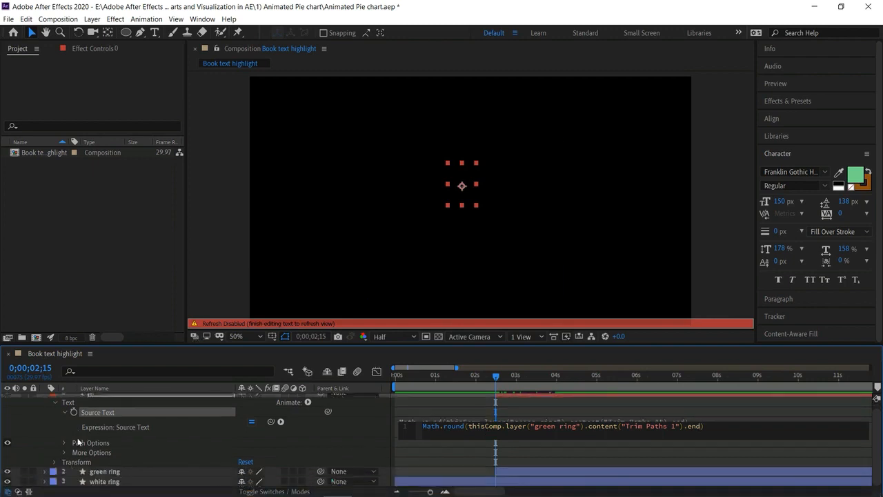
{"action": "left_click", "coordinate": [45, 472]}
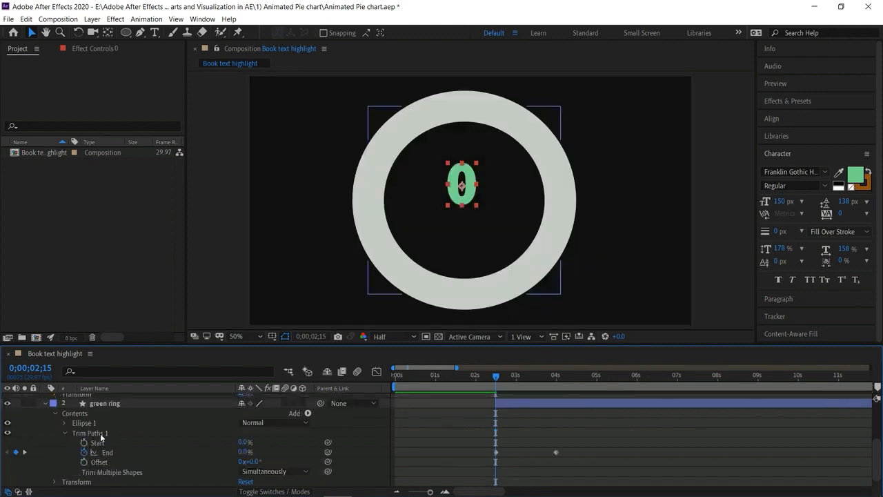
{"action": "scroll", "coordinate": [65, 429], "scroll_direction": "up", "scroll_amount": 3}
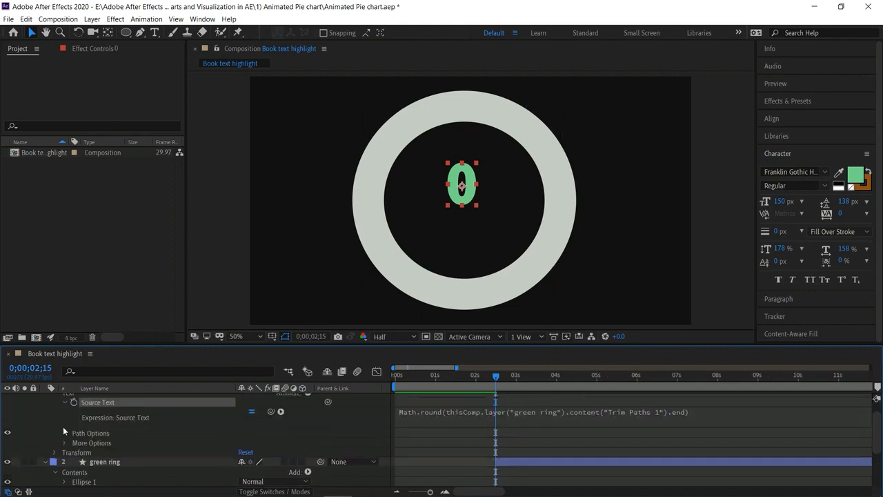
{"action": "scroll", "coordinate": [63, 427], "scroll_direction": "up", "scroll_amount": 1}
Preview the ring animation with its counting number from the start of the composition.
{"action": "left_click_drag", "start_coordinate": [496, 379], "coordinate": [386, 374]}
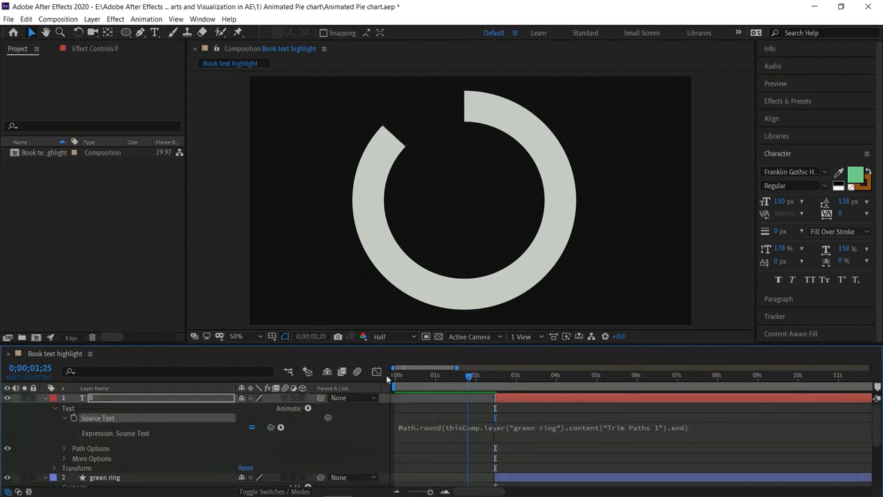
{"action": "key", "text": "space"}
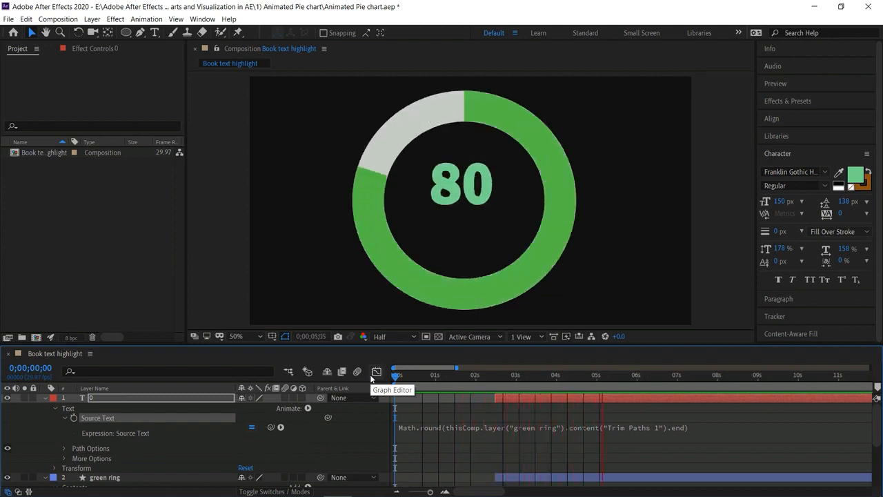
{"action": "left_click", "coordinate": [522, 397]}
{"action": "key", "text": "space"}
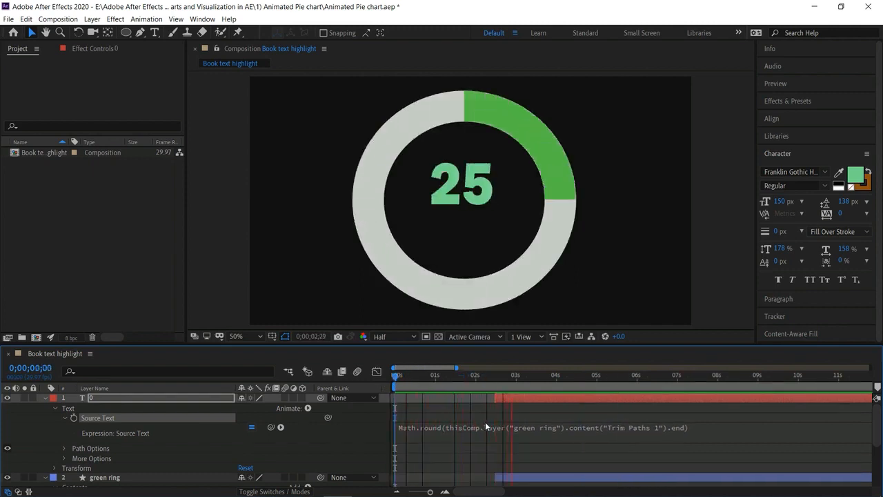
{"action": "key", "text": "space"}
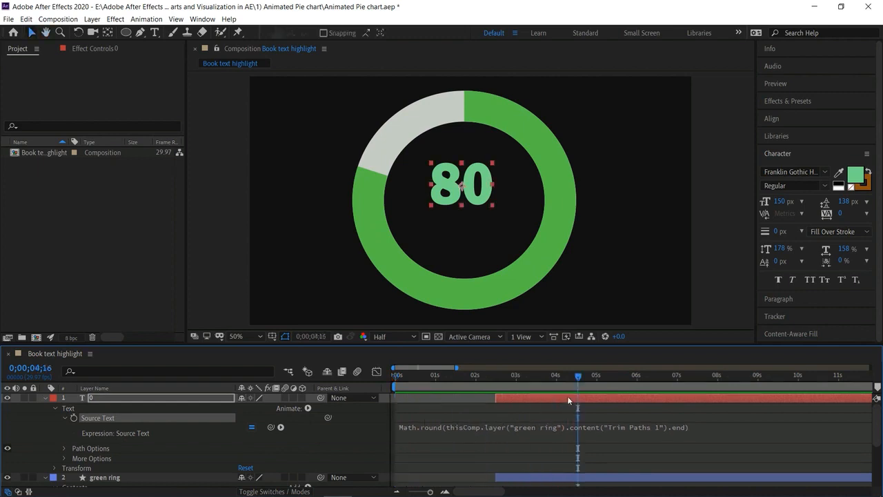
Return the current time to 0;00;02;15, collapse the "0" and green ring layers, and deselect everything.
{"action": "left_click_drag", "start_coordinate": [580, 377], "coordinate": [494, 385]}
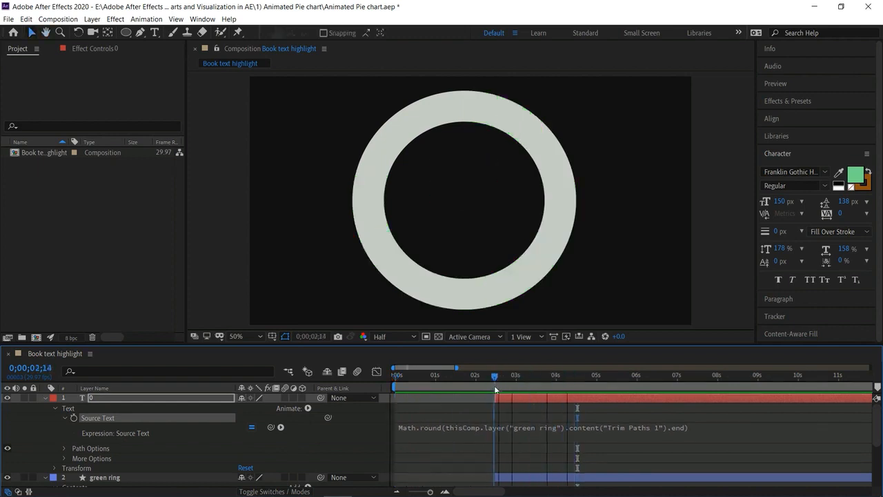
{"action": "left_click", "coordinate": [48, 398]}
{"action": "left_click", "coordinate": [46, 408]}
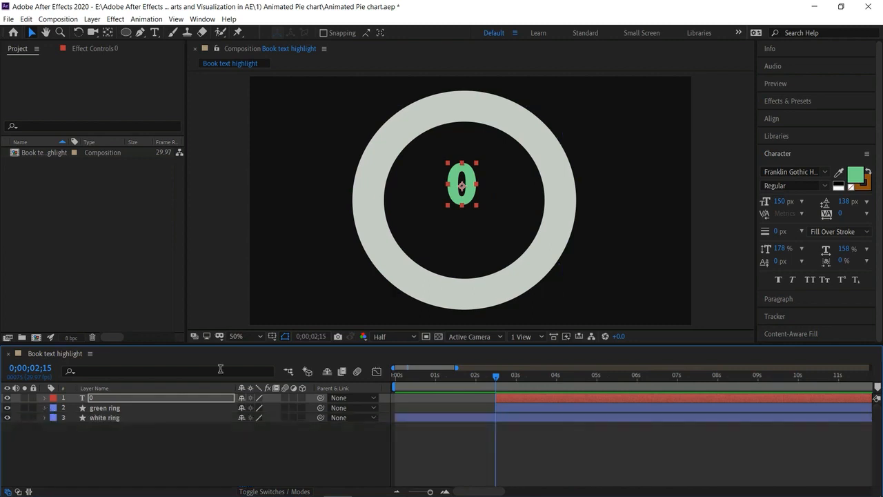
{"action": "left_click", "coordinate": [231, 290]}
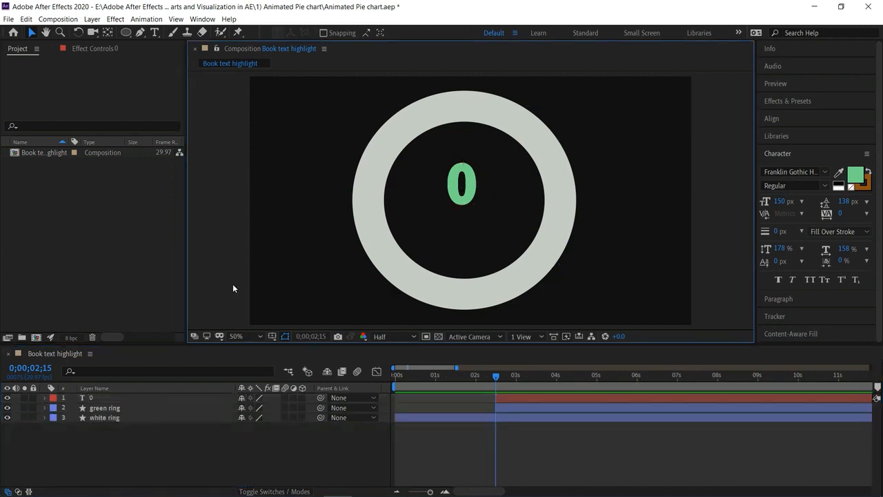
Add a new text layer reading "percent" inside the ring, beneath the number.
{"action": "left_click", "coordinate": [155, 32]}
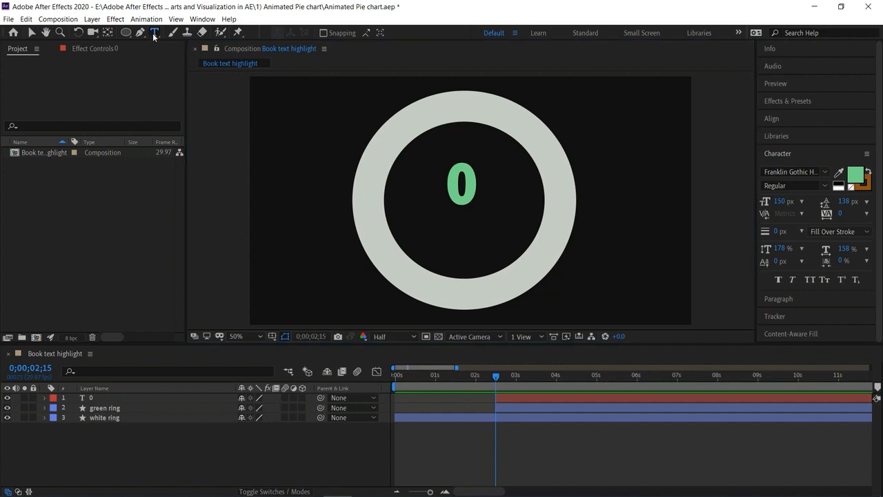
{"action": "left_click", "coordinate": [436, 231]}
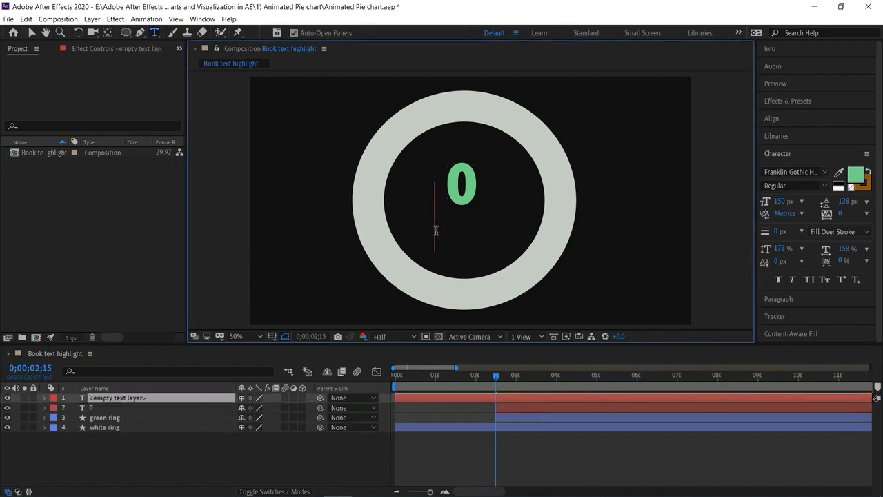
{"action": "type", "text": "per"}
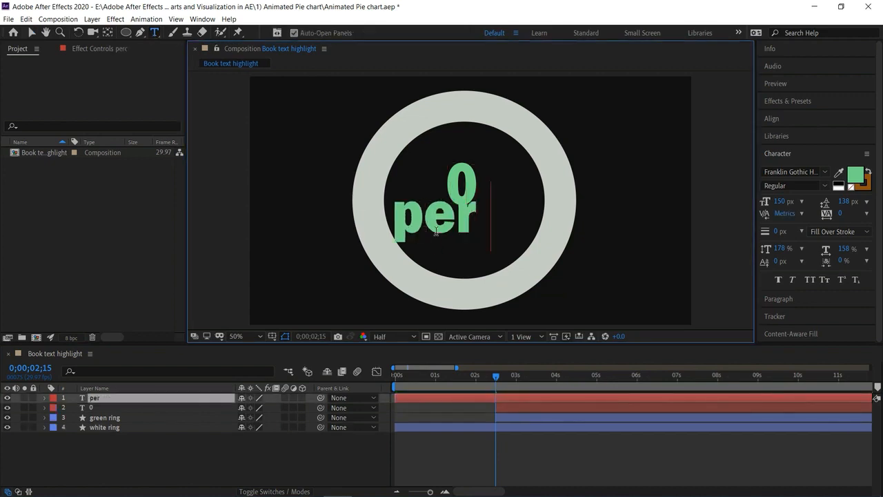
{"action": "type", "text": "cent"}
Set the "percent" text's font size to 75 px and center it below the number.
{"action": "double_click", "coordinate": [440, 223]}
{"action": "left_click_drag", "start_coordinate": [781, 202], "coordinate": [755, 214]}
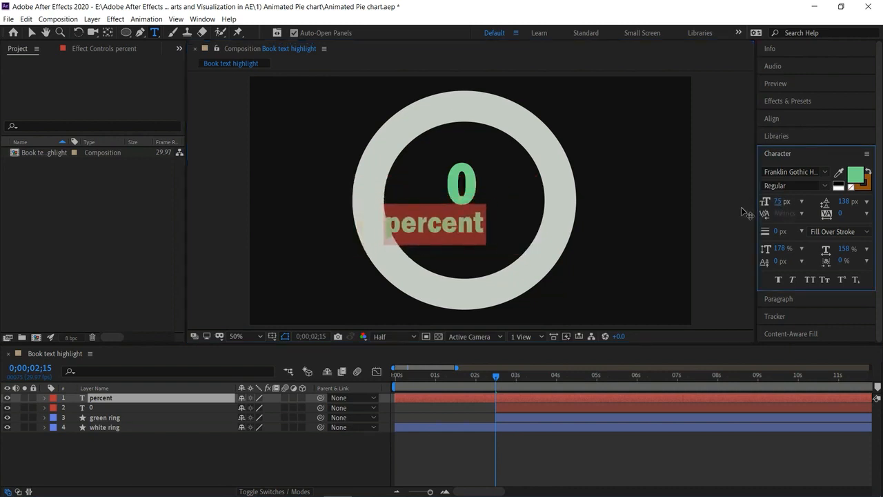
{"action": "left_click", "coordinate": [31, 33]}
{"action": "left_click_drag", "start_coordinate": [418, 228], "coordinate": [446, 238]}
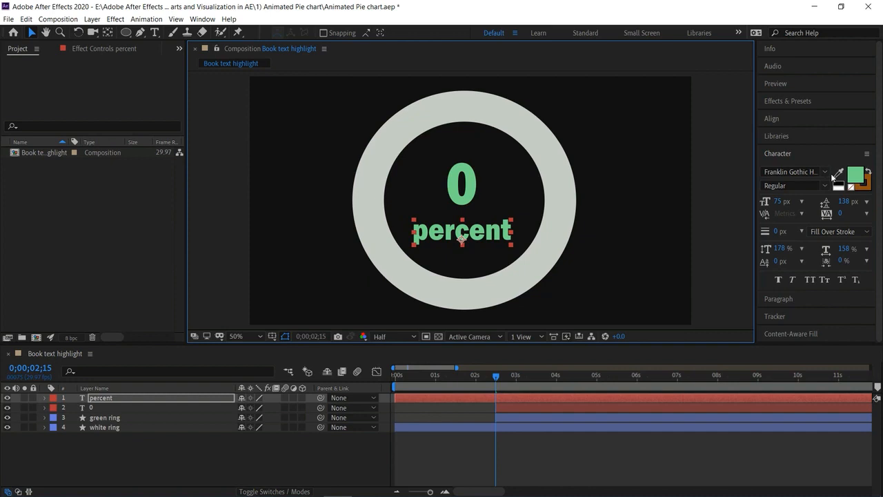
Fill the "percent" text with a darker green and trim its layer's in point to 0;00;02;15.
{"action": "left_click", "coordinate": [855, 176]}
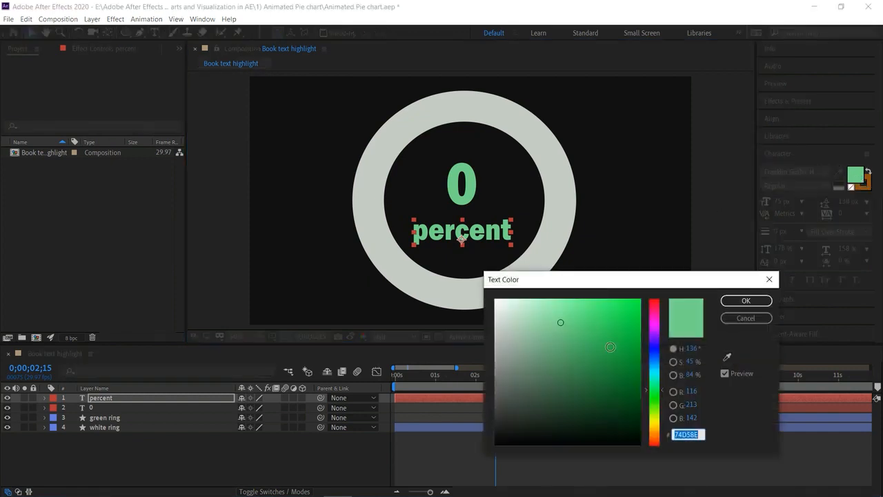
{"action": "left_click", "coordinate": [610, 347]}
{"action": "left_click", "coordinate": [746, 302]}
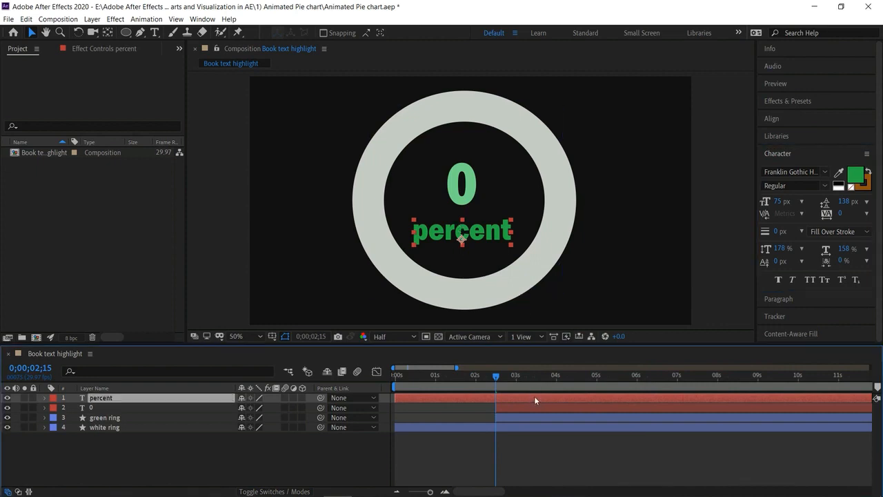
{"action": "key", "text": "alt+bracketleft"}
Preview the composition from the start to check the number and "percent" label together.
{"action": "left_click_drag", "start_coordinate": [496, 378], "coordinate": [376, 389]}
{"action": "key", "text": "space"}
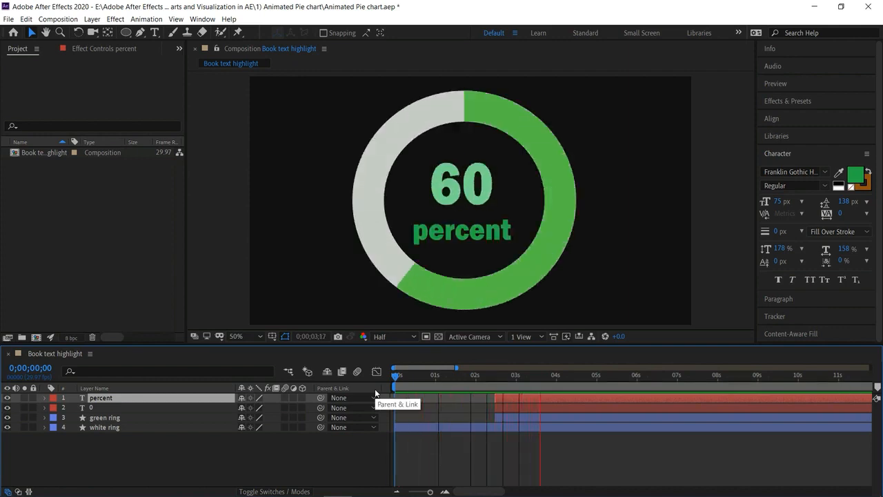
{"action": "key", "text": "space"}
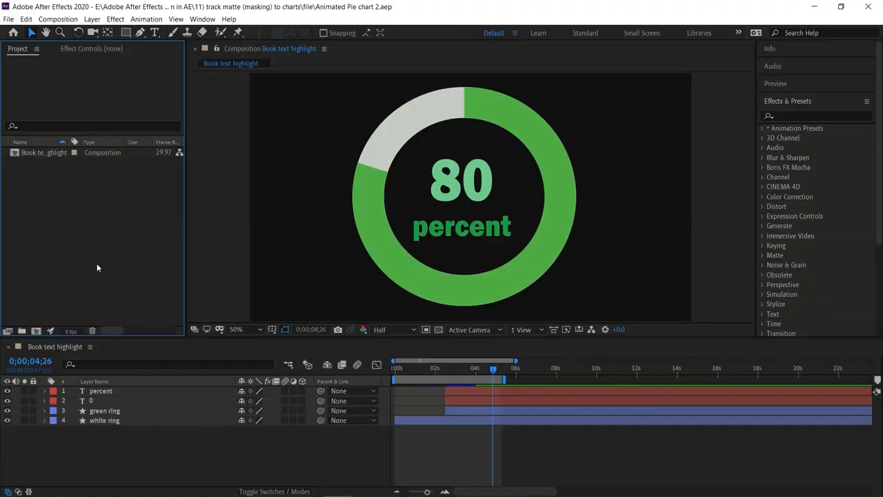
Play the ring animation in the Animated Pie chart 2 project from its first frame.
{"action": "left_click", "coordinate": [218, 258]}
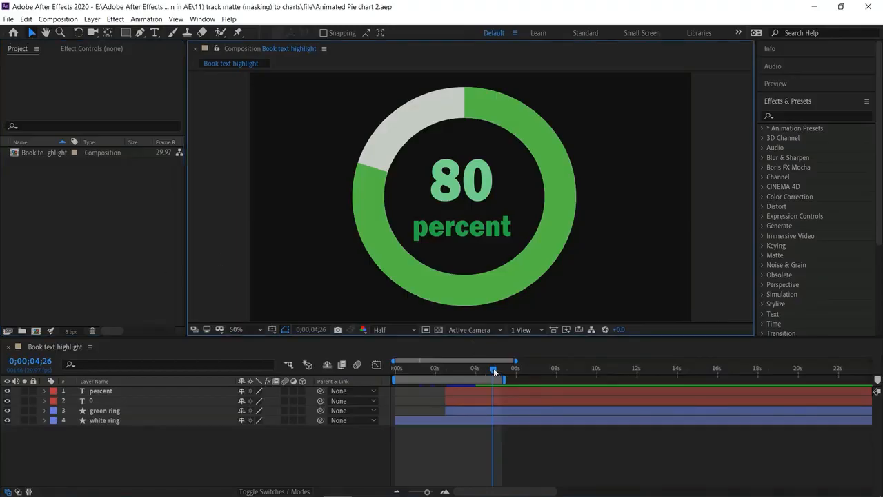
{"action": "key", "text": "Home"}
{"action": "key", "text": "space"}
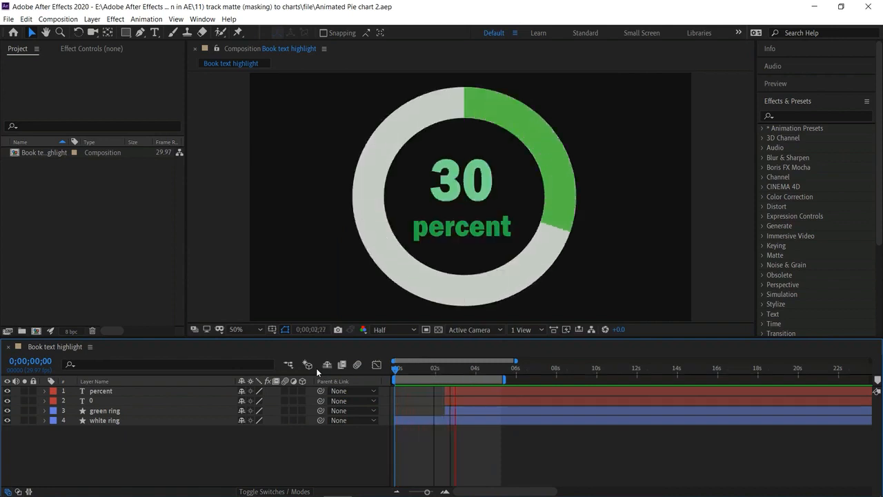
{"action": "key", "text": "space"}
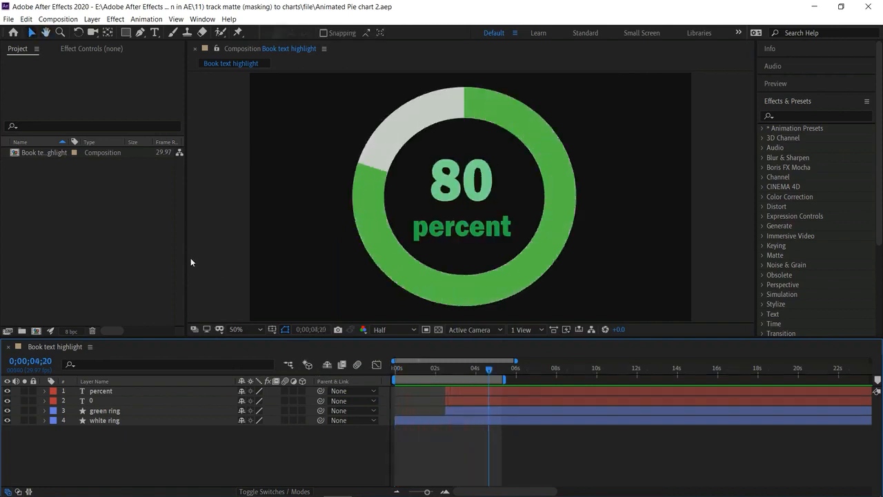
Import the images IMG_20190414_171309 and IMG_20190721_095336 into the project as footage.
{"action": "double_click", "coordinate": [111, 254]}
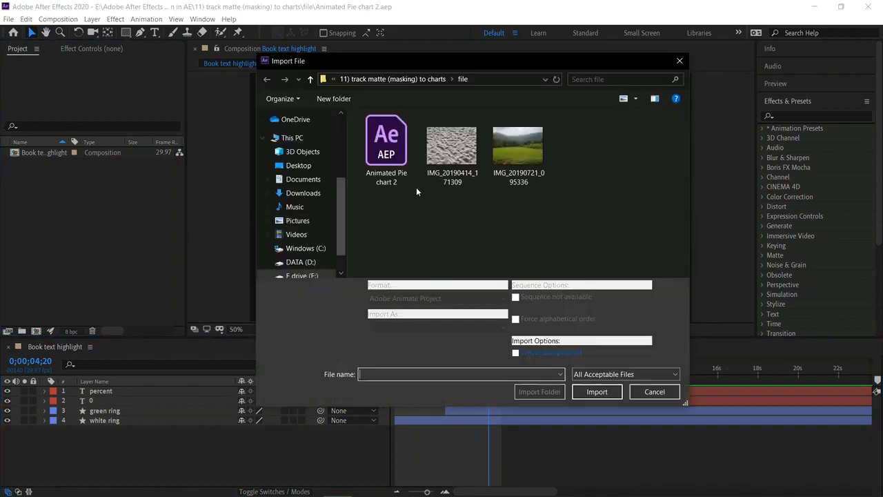
{"action": "left_click", "coordinate": [453, 146]}
{"action": "left_click", "coordinate": [518, 146], "text": "ctrl"}
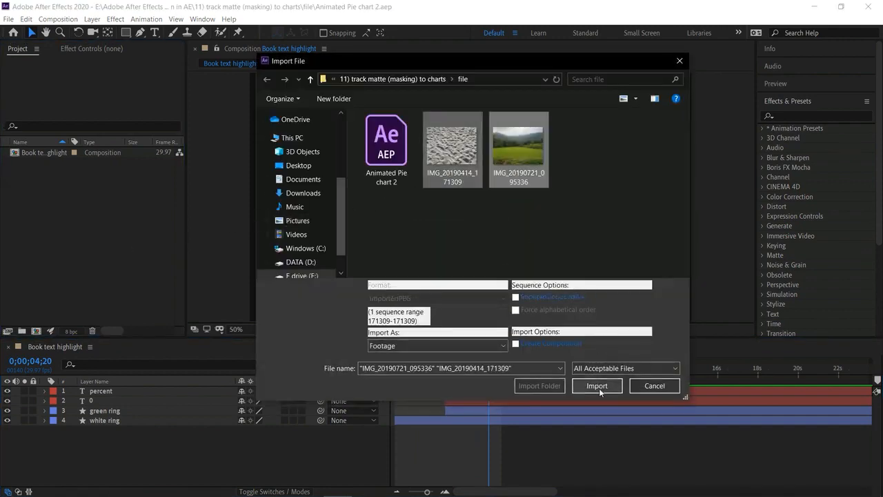
{"action": "left_click", "coordinate": [598, 385]}
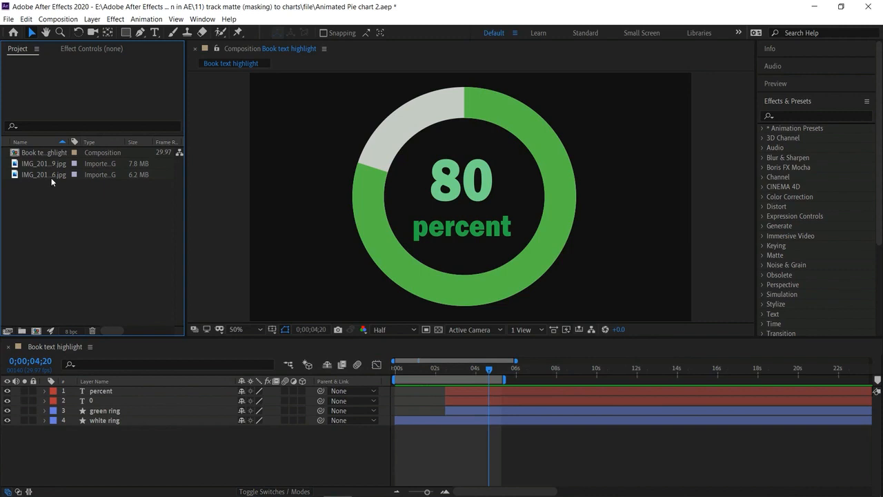
Add the sand image IMG_20190414_171309 to the Book text highlight composition as the lowest layer, directly beneath the white ring.
{"action": "left_click", "coordinate": [51, 175]}
{"action": "left_click", "coordinate": [52, 164]}
{"action": "left_click_drag", "start_coordinate": [52, 164], "coordinate": [112, 434]}
{"action": "left_click", "coordinate": [127, 420]}
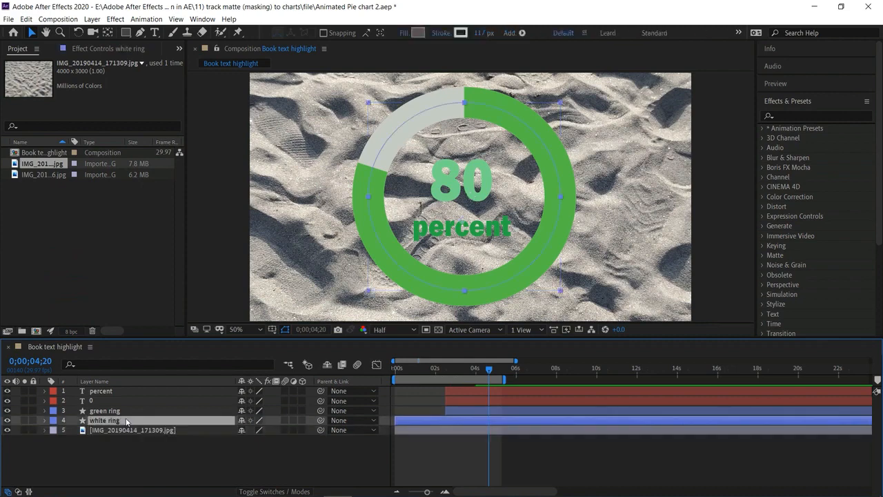
Scale the sand image down proportionally until it is slightly narrower than the composition but still covers the whole ring.
{"action": "key", "text": "comma"}
{"action": "key", "text": "comma"}
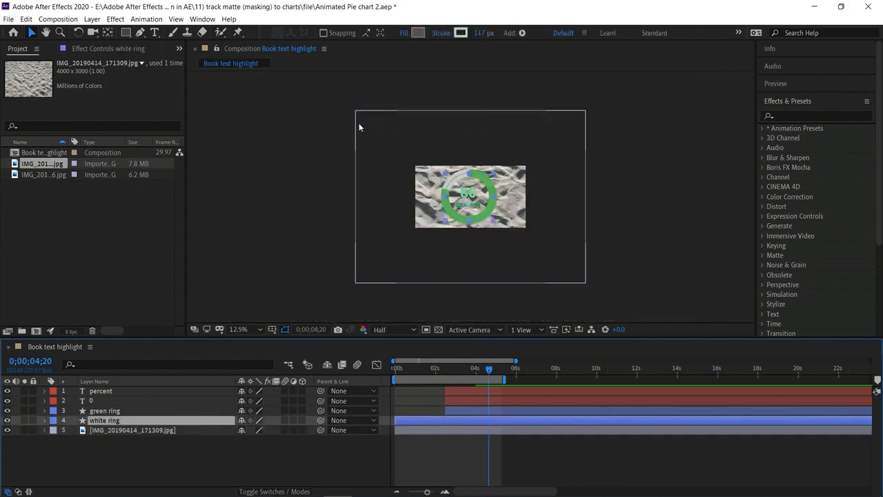
{"action": "left_click", "coordinate": [362, 116]}
{"action": "left_click_drag", "start_coordinate": [356, 111], "coordinate": [412, 152]}
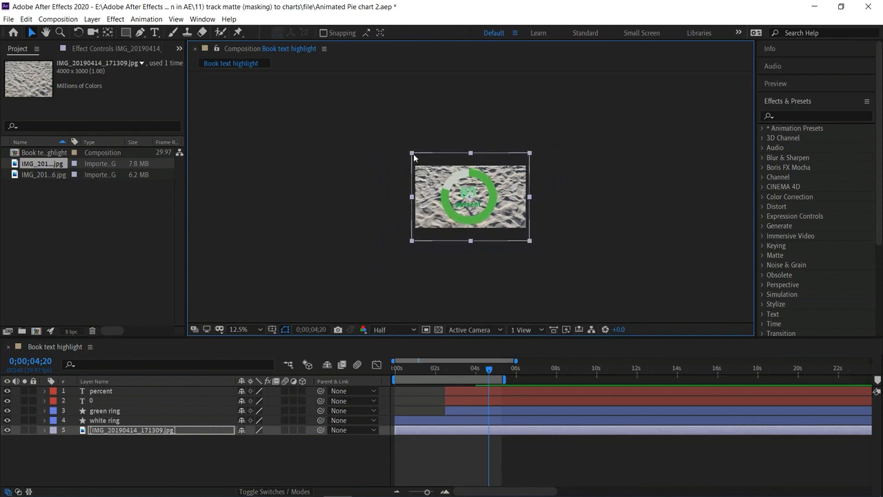
{"action": "key", "text": "period"}
{"action": "key", "text": "period"}
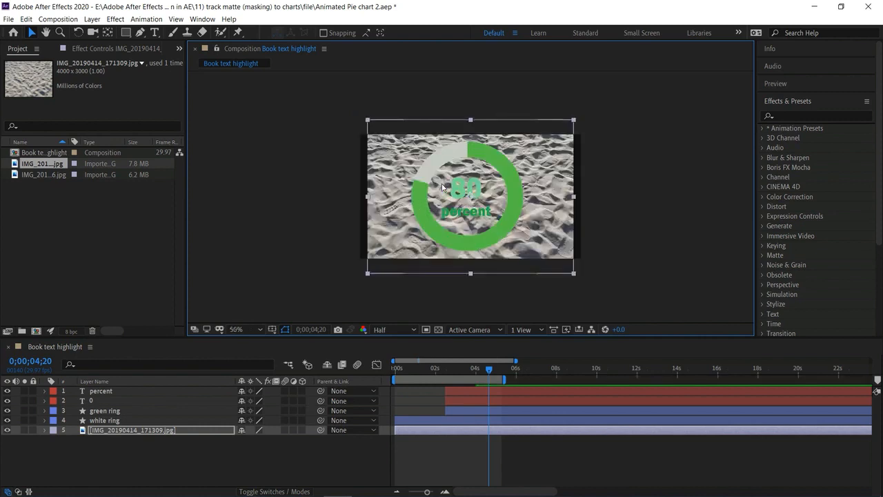
{"action": "left_click", "coordinate": [146, 460]}
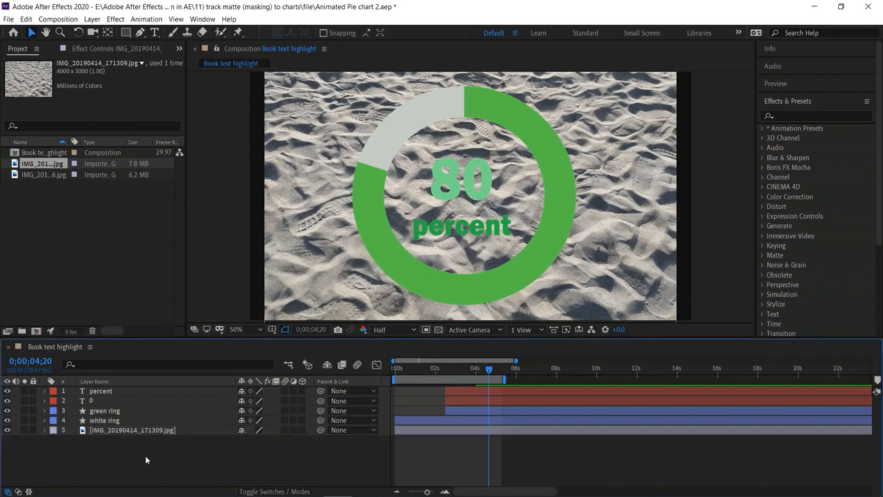
Show the track matte options and set the sand image's track matte to Alpha Matte "white ring".
{"action": "left_click", "coordinate": [18, 492]}
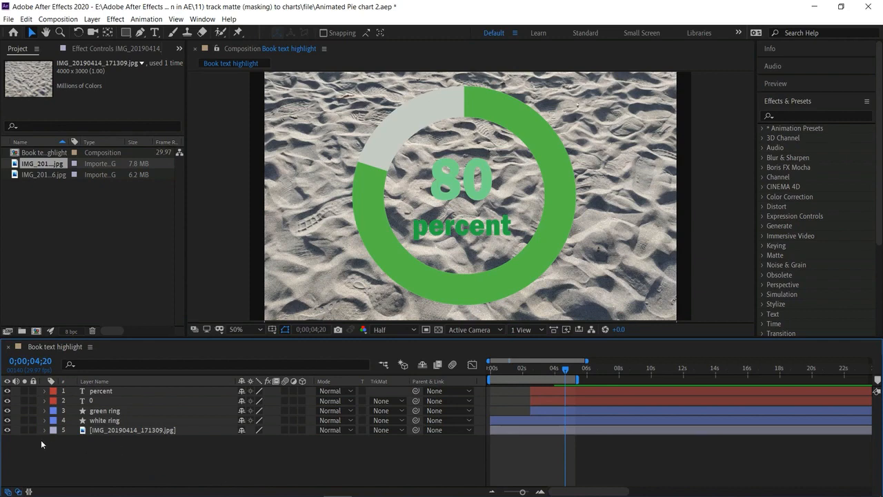
{"action": "left_click", "coordinate": [390, 428]}
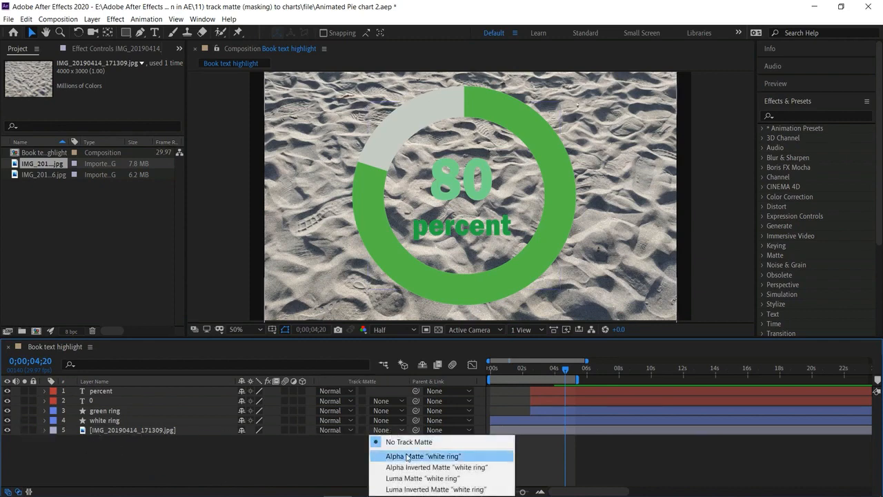
{"action": "left_click", "coordinate": [408, 457]}
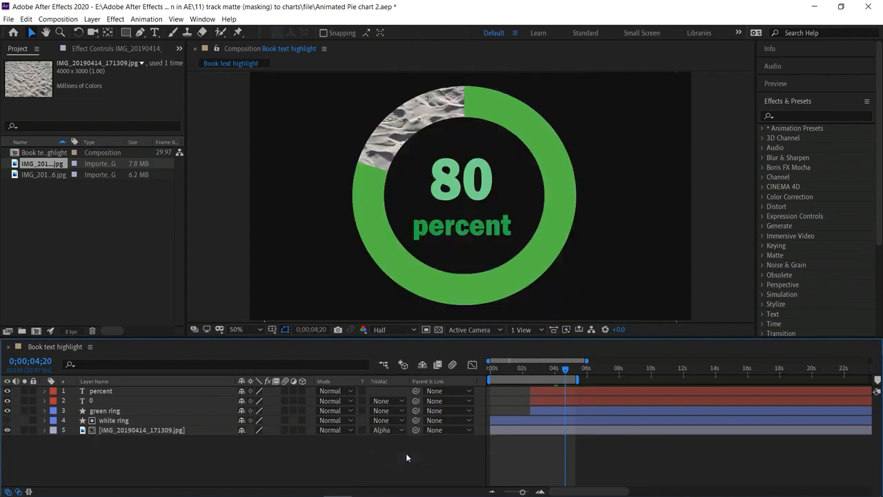
Preview the composition with the sand texture masked by the white ring.
{"action": "key", "text": "space"}
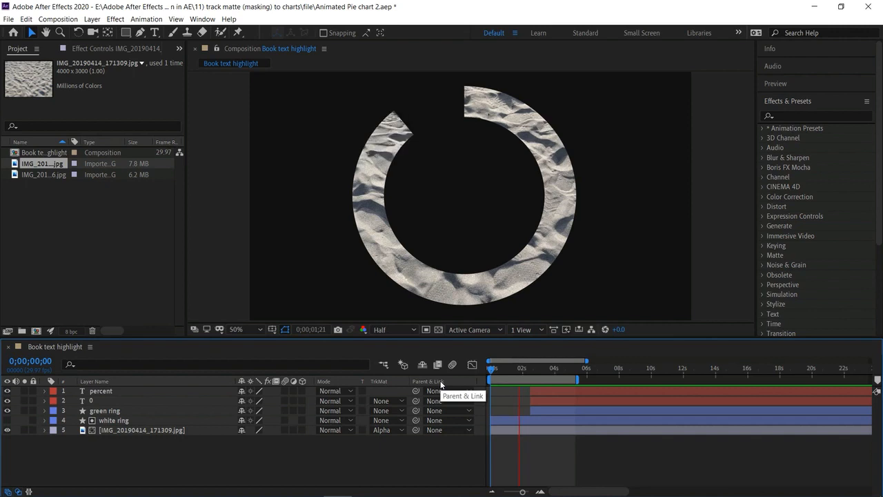
{"action": "key", "text": "space"}
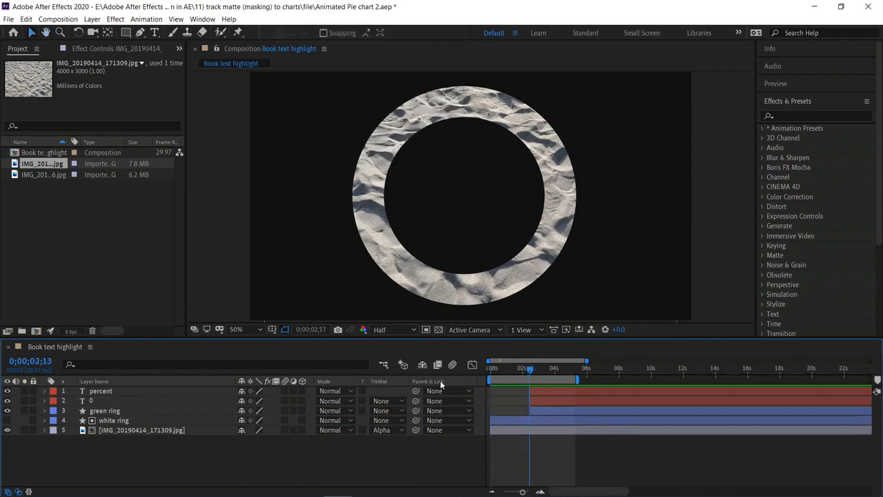
{"action": "key", "text": "space"}
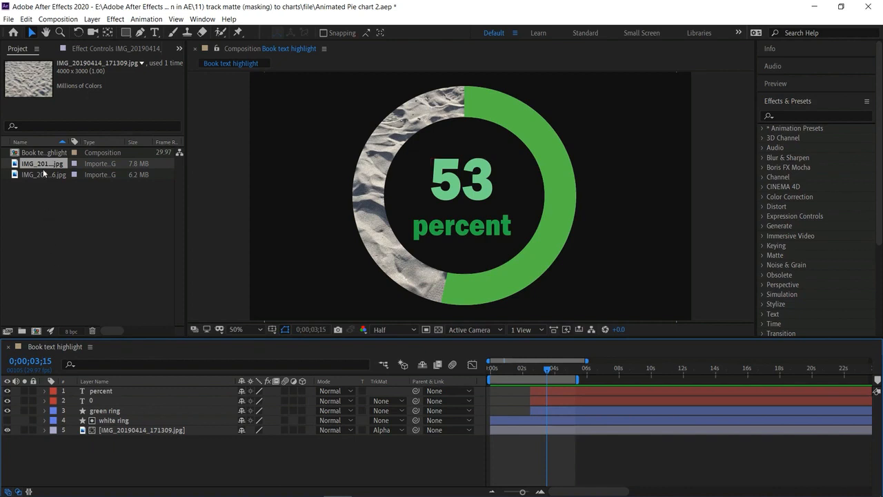
Add IMG_20190721_095336 directly below the green ring, shifted up so its grass covers the ring, and apply Alpha Matte "green ring".
{"action": "left_click_drag", "start_coordinate": [47, 173], "coordinate": [131, 417]}
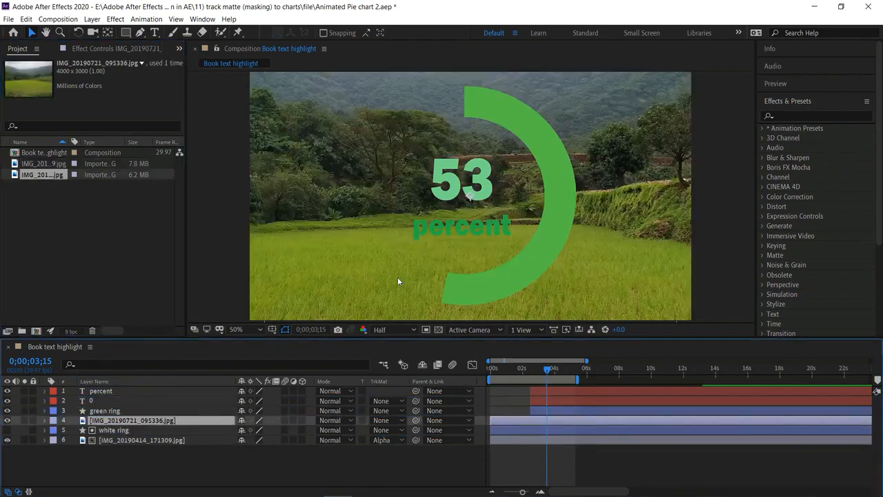
{"action": "left_click_drag", "start_coordinate": [590, 289], "coordinate": [611, 152]}
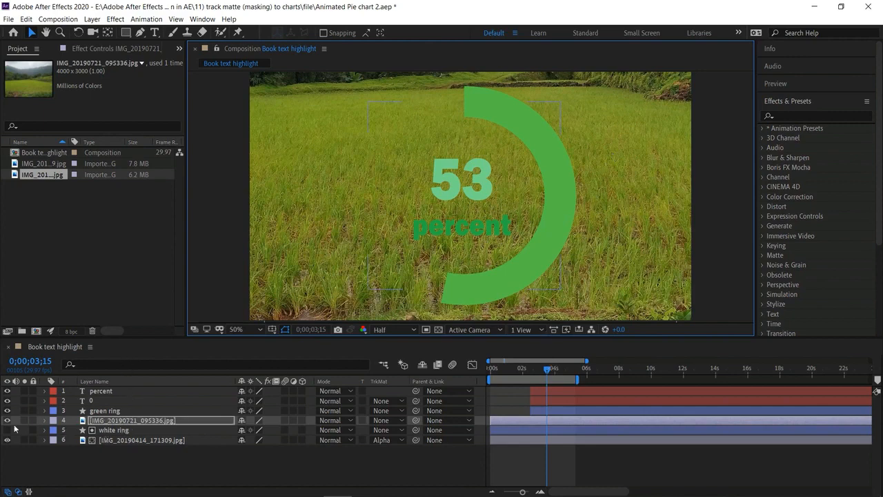
{"action": "left_click", "coordinate": [385, 419]}
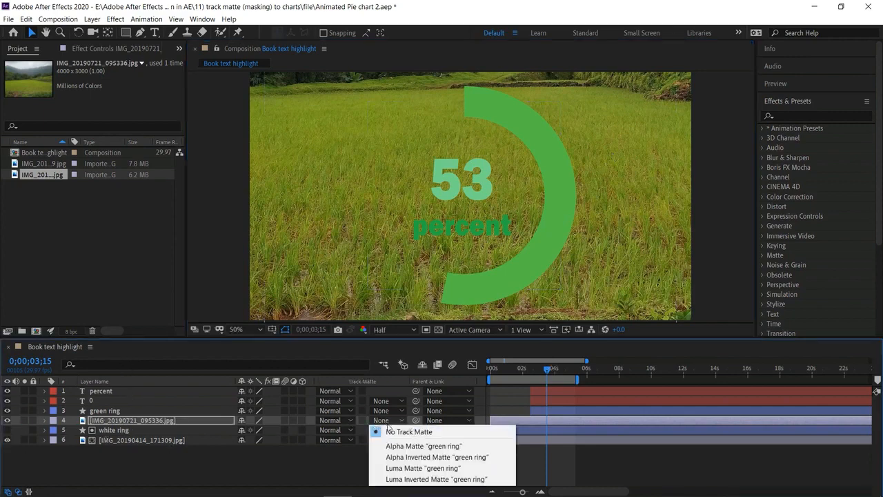
{"action": "left_click", "coordinate": [400, 447]}
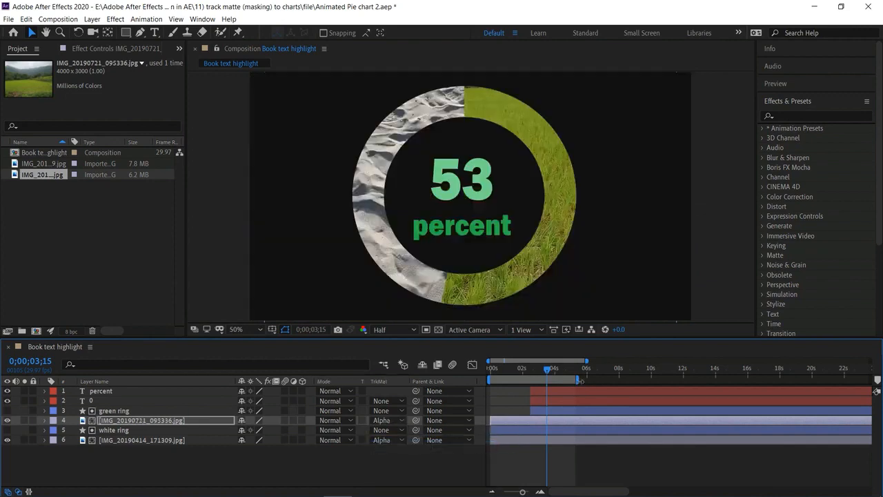
Preview the animation from the first frame and scrub through it to check both image-filled rings.
{"action": "key", "text": "Home"}
{"action": "key", "text": "space"}
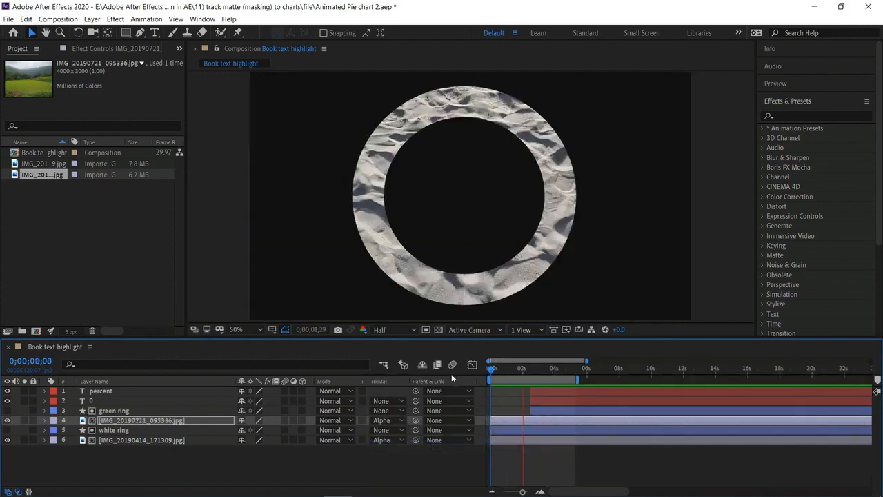
{"action": "key", "text": "space"}
{"action": "left_click_drag", "start_coordinate": [567, 370], "coordinate": [519, 372]}
{"action": "left_click_drag", "start_coordinate": [545, 389], "coordinate": [558, 400]}
{"action": "left_click", "coordinate": [469, 285]}
Set the white ring's stroke width to 180 px.
{"action": "left_click", "coordinate": [116, 430]}
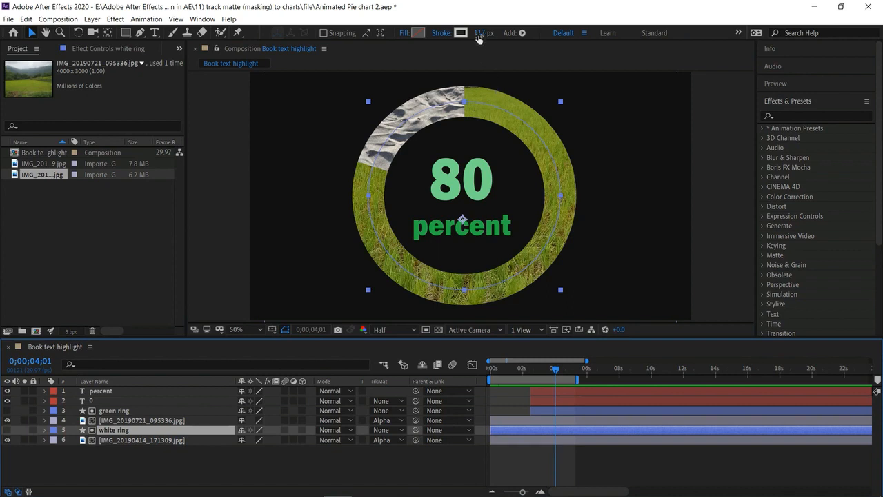
{"action": "left_click", "coordinate": [483, 33]}
{"action": "type", "text": "180"}
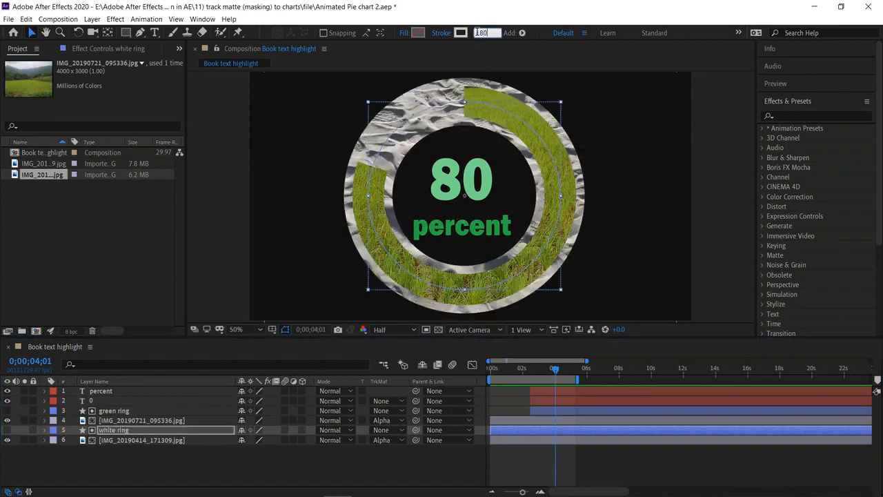
{"action": "key", "text": "Return"}
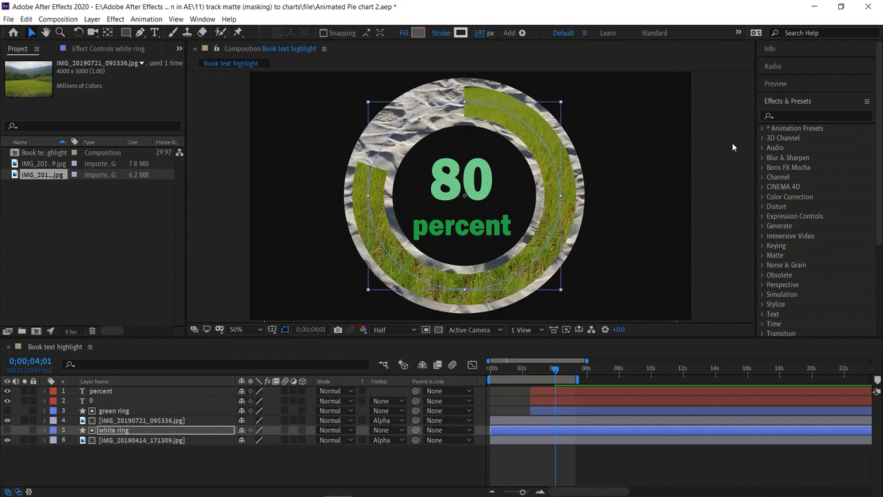
Play the animation from the first frame to check the wider sand ring behind the grass ring.
{"action": "key", "text": "ctrl+Up"}
{"action": "key", "text": "Home"}
{"action": "key", "text": "space"}
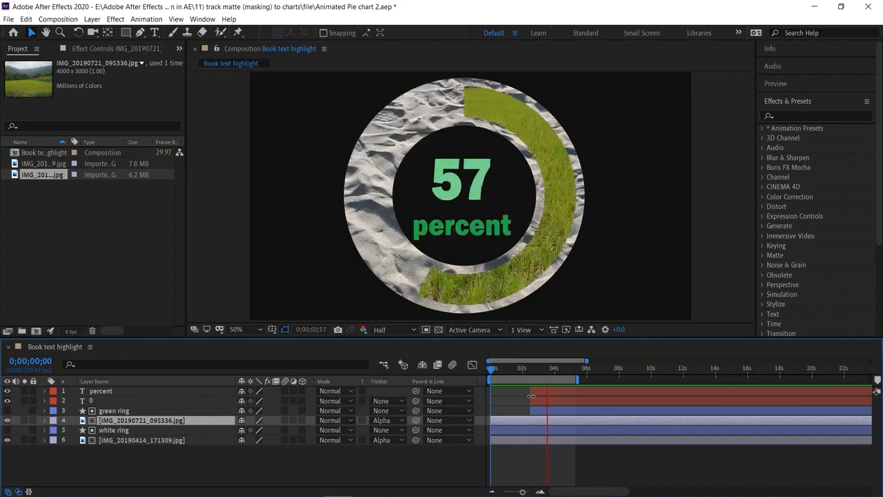
{"action": "key", "text": "space"}
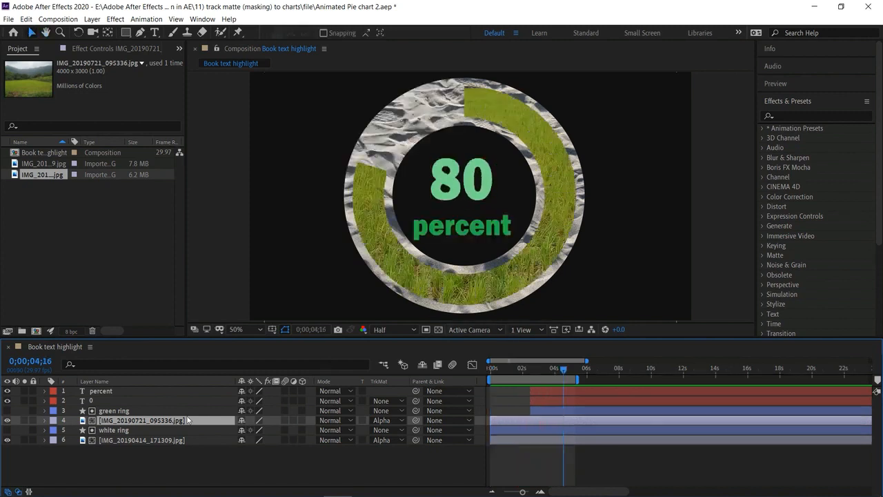
Set the green ring's stroke width to 200 px.
{"action": "left_click", "coordinate": [117, 413]}
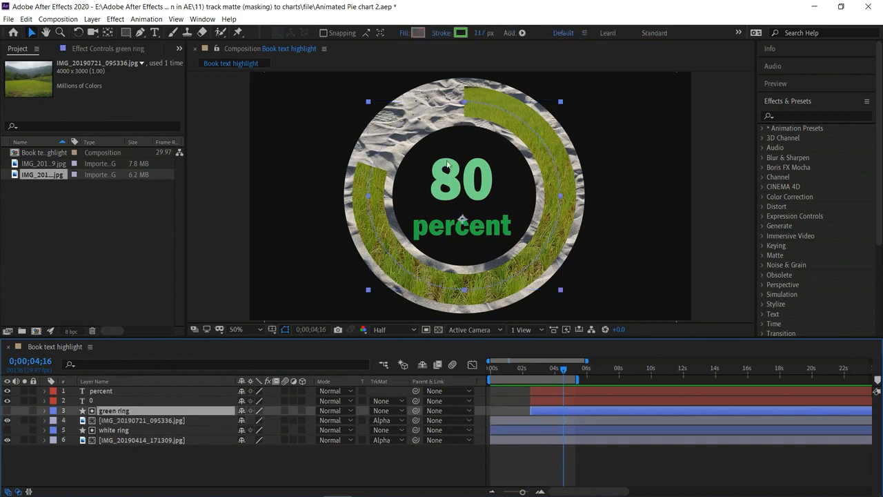
{"action": "left_click", "coordinate": [501, 120]}
{"action": "left_click", "coordinate": [476, 32]}
{"action": "type", "text": "180"}
{"action": "key", "text": "Return"}
{"action": "left_click", "coordinate": [480, 33]}
{"action": "type", "text": "20"}
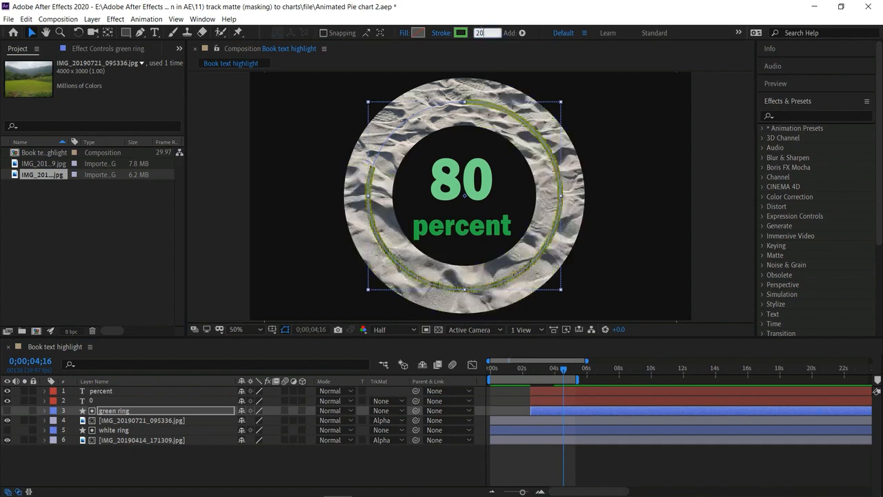
{"action": "type", "text": "0"}
{"action": "key", "text": "Return"}
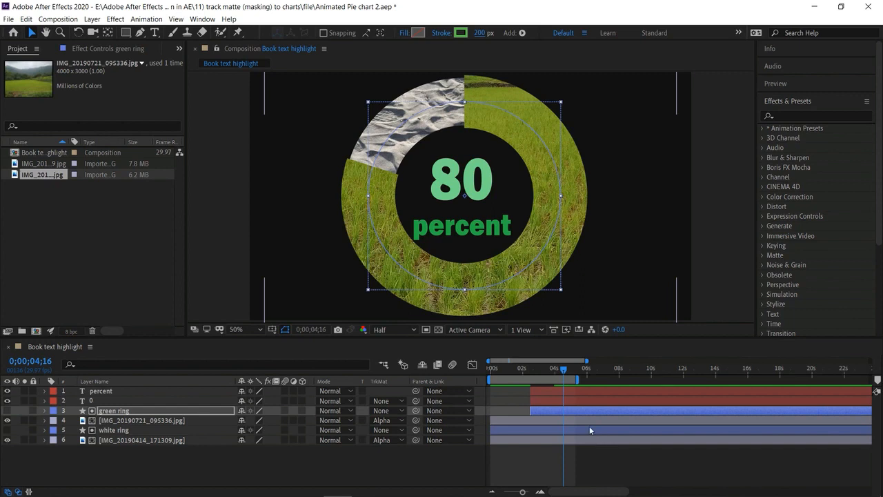
Play the chart animation from the first frame to check the grass ring growing over the sand ring.
{"action": "left_click_drag", "start_coordinate": [564, 369], "coordinate": [455, 371]}
{"action": "key", "text": "space"}
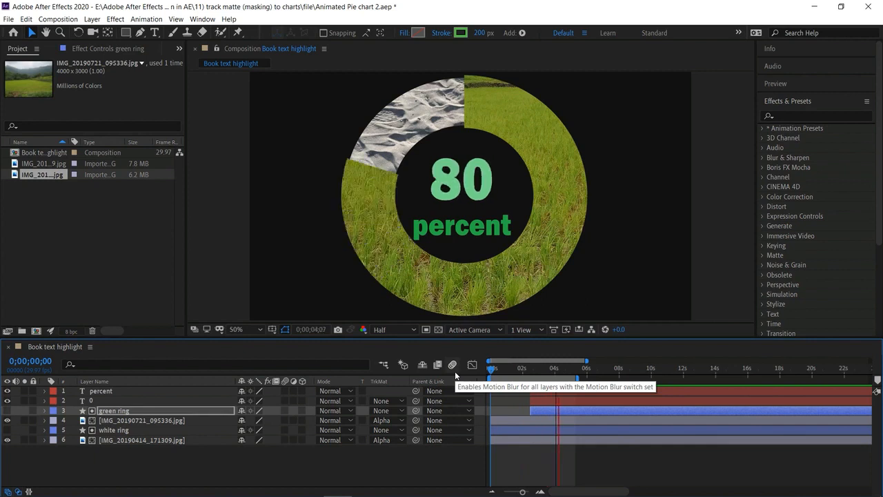
{"action": "key", "text": "space"}
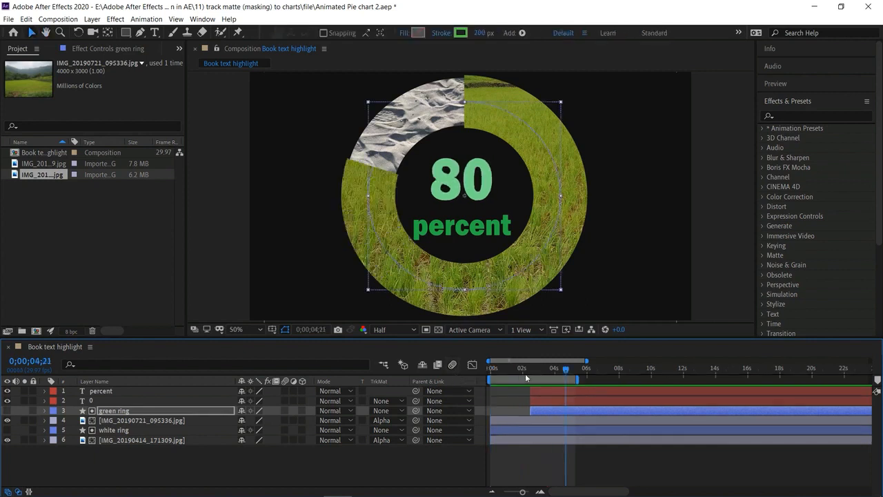
{"action": "left_click", "coordinate": [621, 261]}
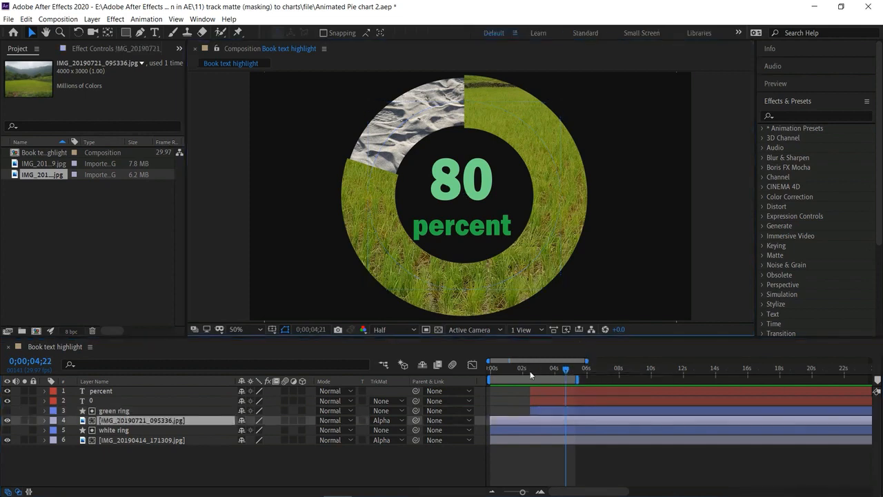
{"action": "left_click_drag", "start_coordinate": [568, 367], "coordinate": [485, 371]}
{"action": "key", "text": "space"}
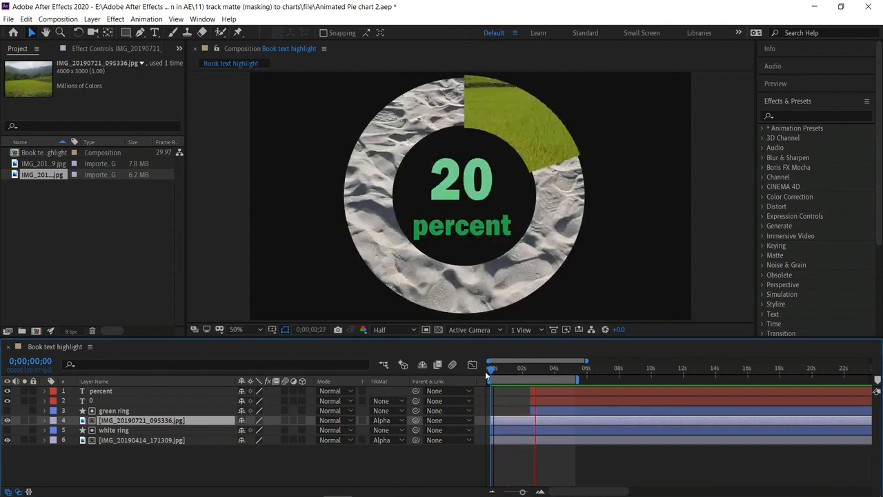
{"action": "key", "text": "space"}
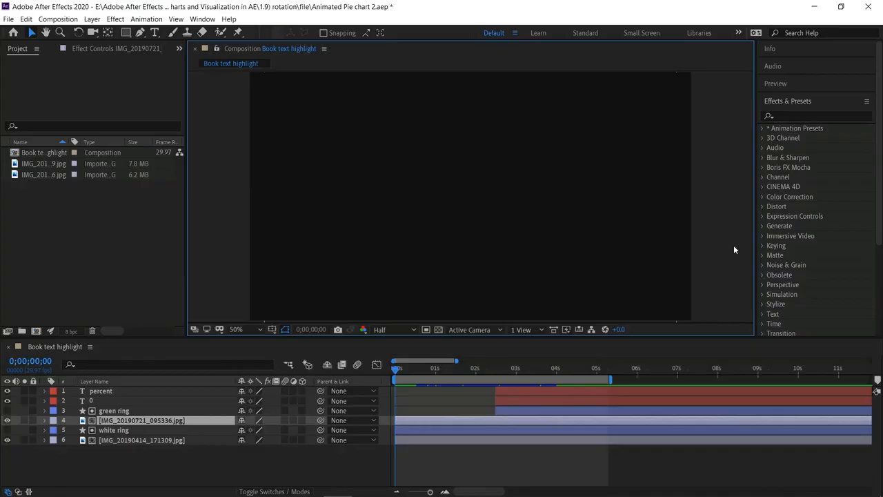
Preview the chart animation in the rotation project and return to the first frame.
{"action": "key", "text": "space"}
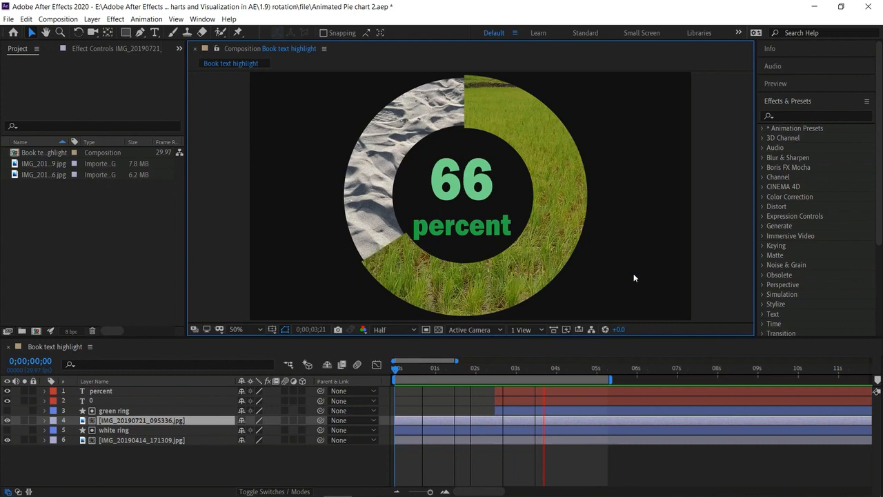
{"action": "left_click", "coordinate": [571, 368]}
{"action": "left_click_drag", "start_coordinate": [572, 367], "coordinate": [394, 385]}
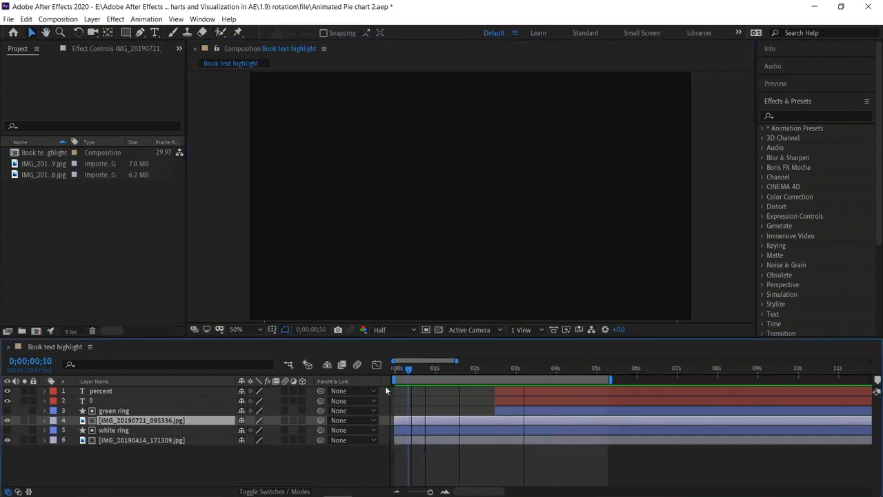
Pre-compose all six layers into one composition named "chart1", moving all attributes into it, and preview the result.
{"action": "left_click", "coordinate": [235, 466]}
{"action": "left_click_drag", "start_coordinate": [227, 467], "coordinate": [171, 353]}
{"action": "right_click", "coordinate": [179, 392]}
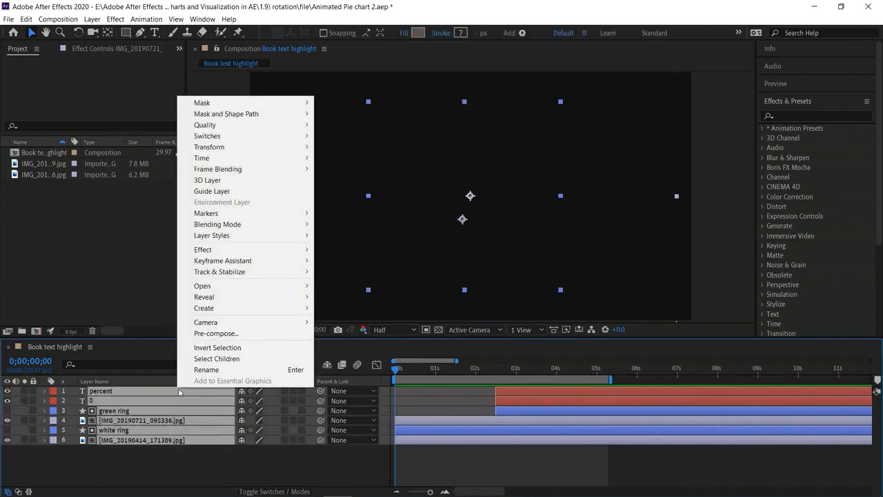
{"action": "left_click", "coordinate": [226, 334]}
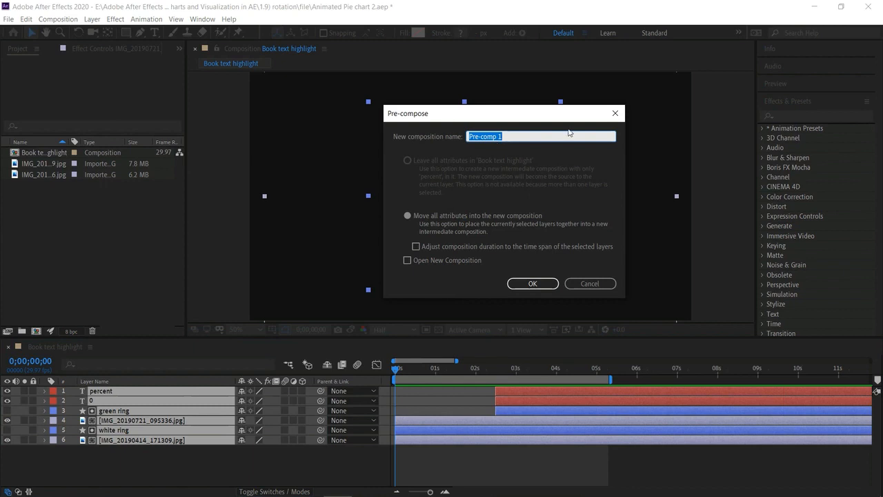
{"action": "type", "text": "cha"}
{"action": "left_click", "coordinate": [525, 284]}
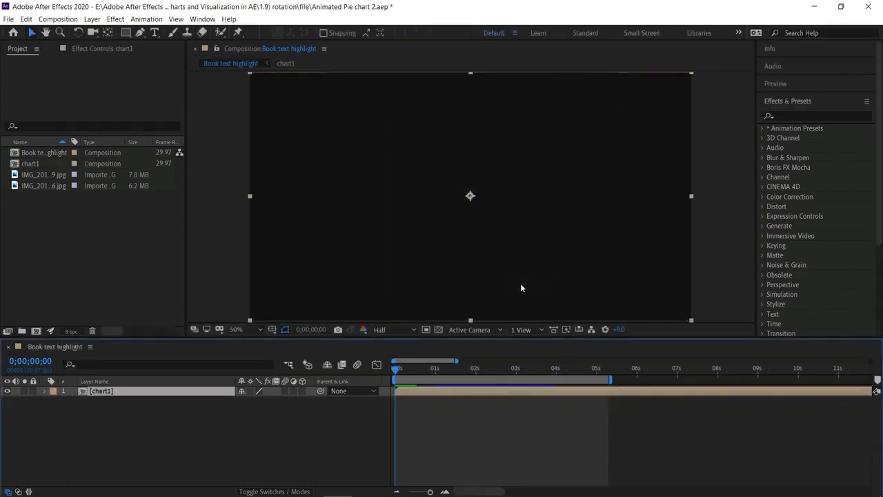
{"action": "left_click", "coordinate": [243, 427]}
{"action": "key", "text": "space"}
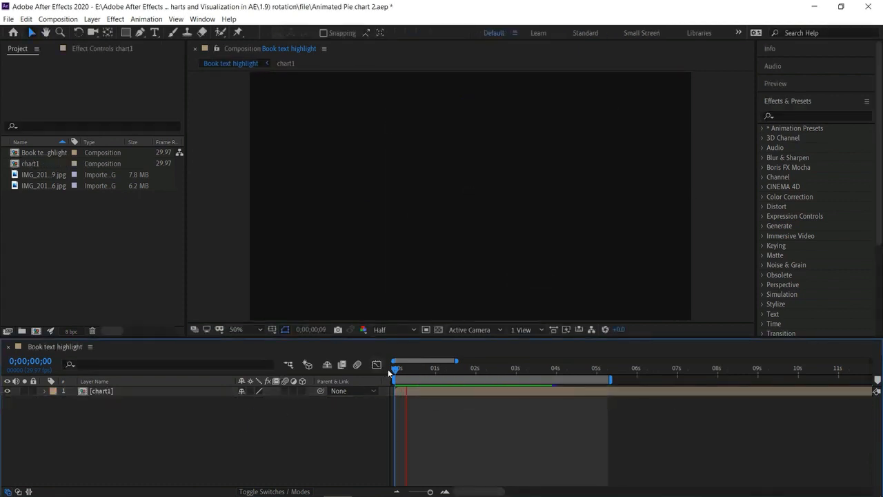
At 0;00;00;13, start Scale keyframing on the chart1 layer with a value of 0%.
{"action": "left_click", "coordinate": [122, 391]}
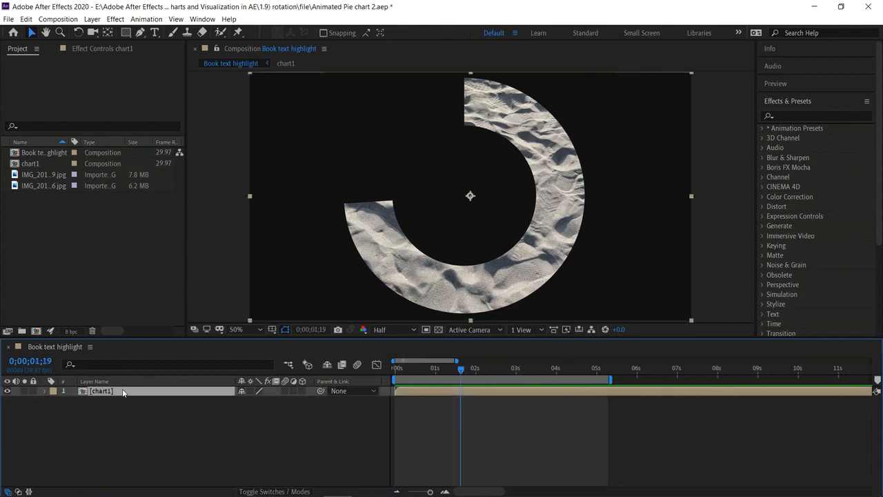
{"action": "double_click", "coordinate": [122, 391]}
{"action": "left_click", "coordinate": [107, 347]}
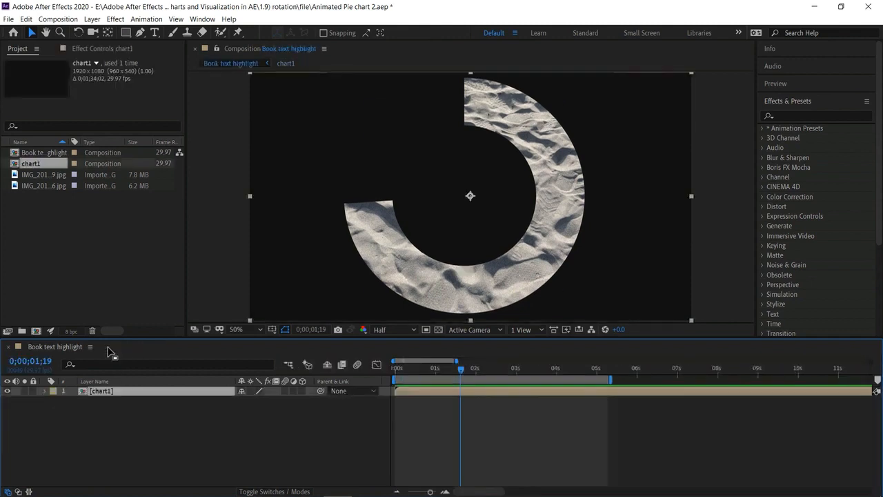
{"action": "left_click_drag", "start_coordinate": [459, 371], "coordinate": [413, 406]}
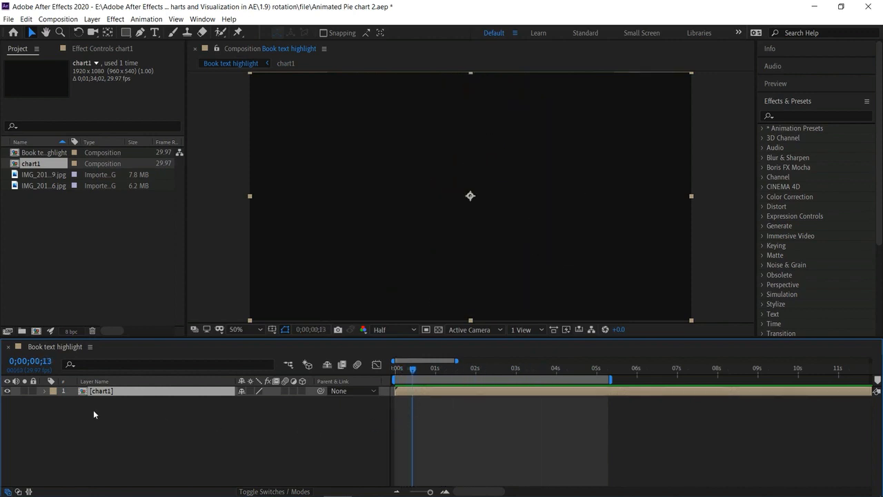
{"action": "left_click", "coordinate": [43, 391]}
{"action": "left_click", "coordinate": [54, 401]}
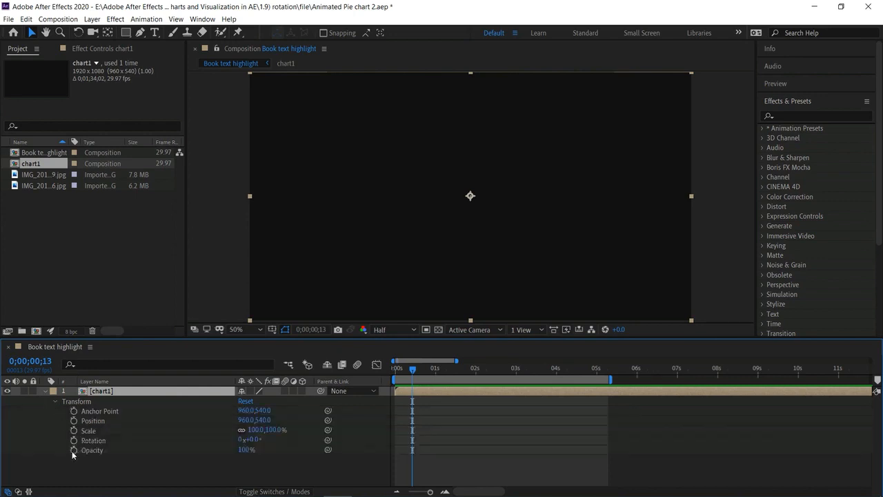
{"action": "left_click", "coordinate": [74, 430]}
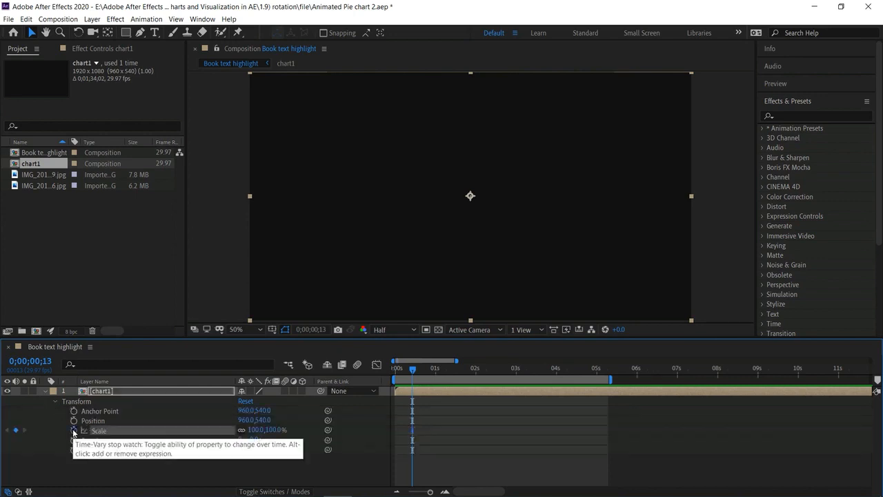
{"action": "left_click", "coordinate": [261, 429]}
{"action": "type", "text": "0"}
{"action": "key", "text": "Return"}
Add a 100% Scale keyframe to chart1 at 0;00;02;00 and preview the growth.
{"action": "left_click_drag", "start_coordinate": [423, 373], "coordinate": [478, 387]}
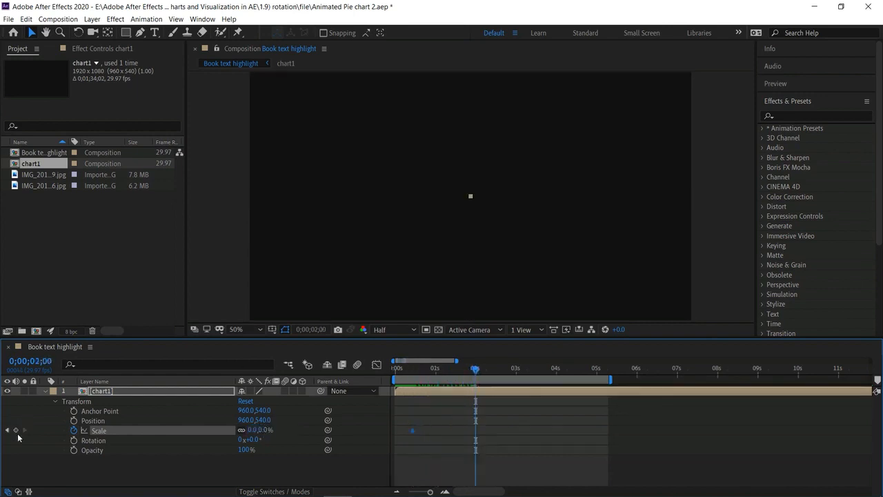
{"action": "left_click", "coordinate": [253, 429]}
{"action": "key", "text": "Return"}
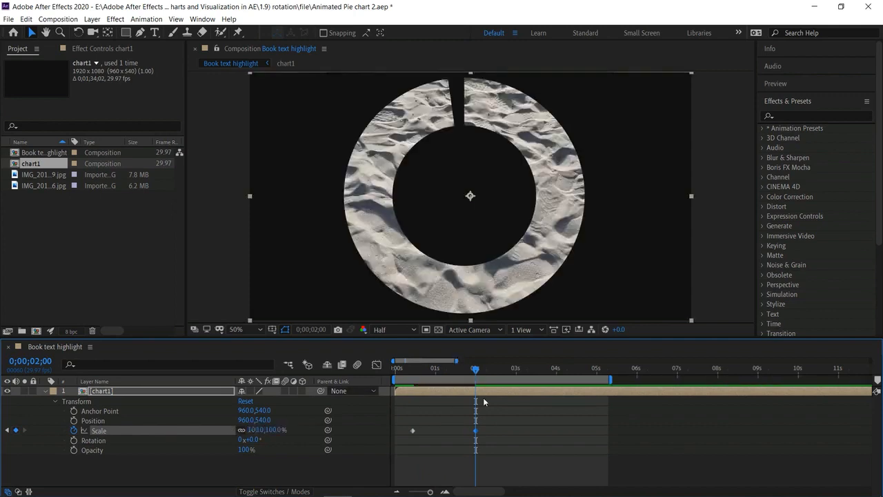
{"action": "left_click_drag", "start_coordinate": [473, 373], "coordinate": [411, 373]}
{"action": "key", "text": "space"}
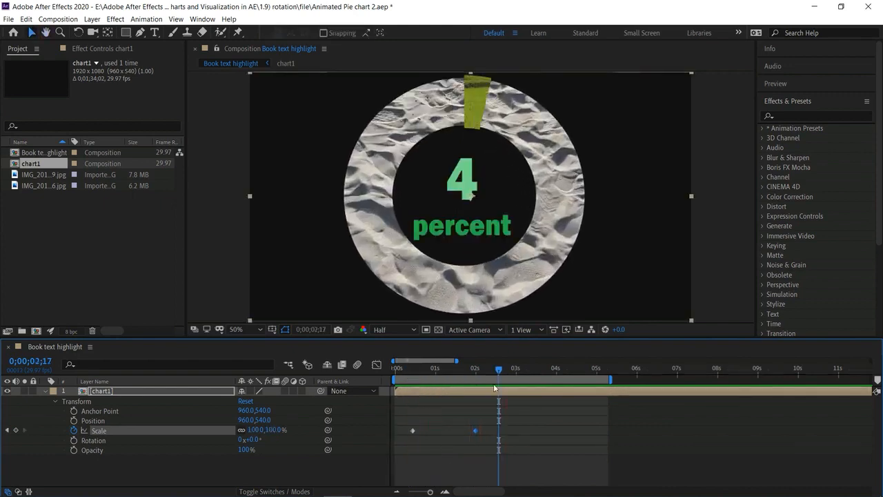
Move the 100% Scale keyframe to 0;00;03;00 and preview the slower growth from the first frame.
{"action": "left_click_drag", "start_coordinate": [497, 373], "coordinate": [515, 402]}
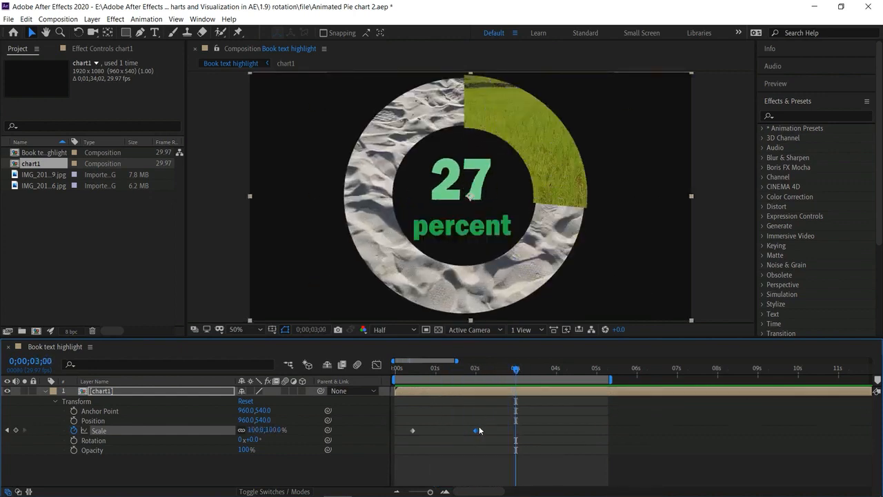
{"action": "left_click_drag", "start_coordinate": [476, 434], "coordinate": [516, 435]}
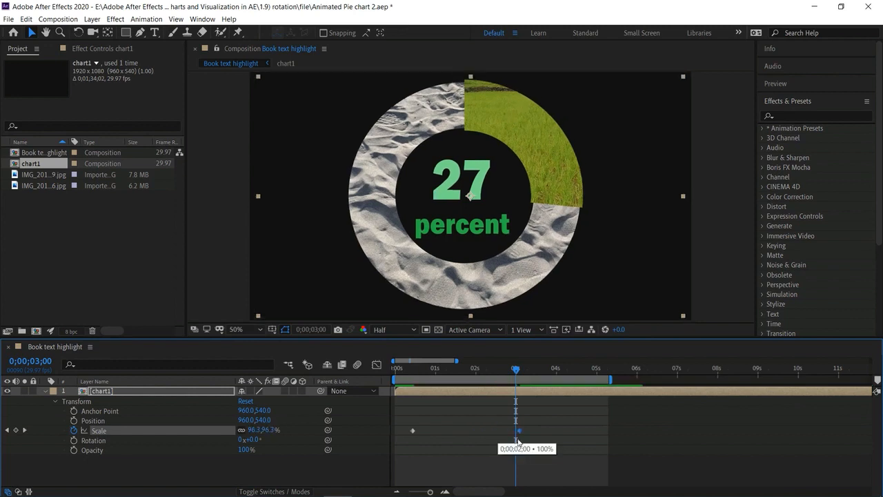
{"action": "left_click_drag", "start_coordinate": [517, 374], "coordinate": [362, 378]}
{"action": "key", "text": "space"}
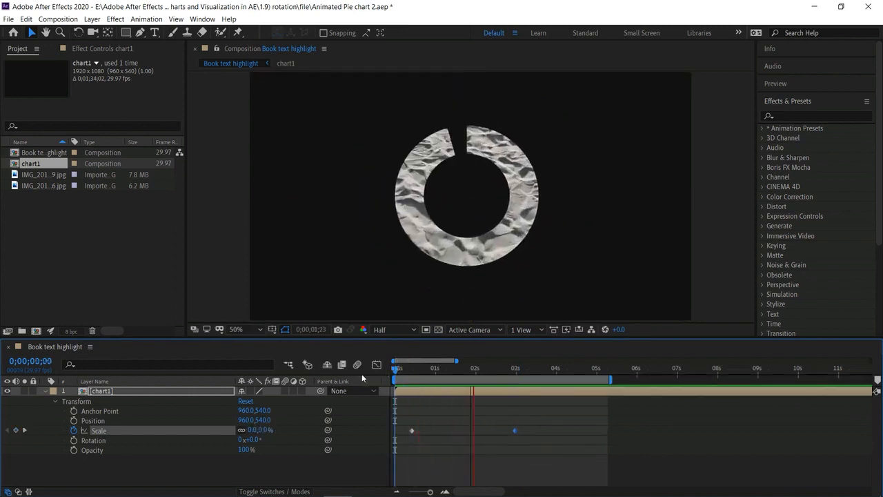
{"action": "key", "text": "space"}
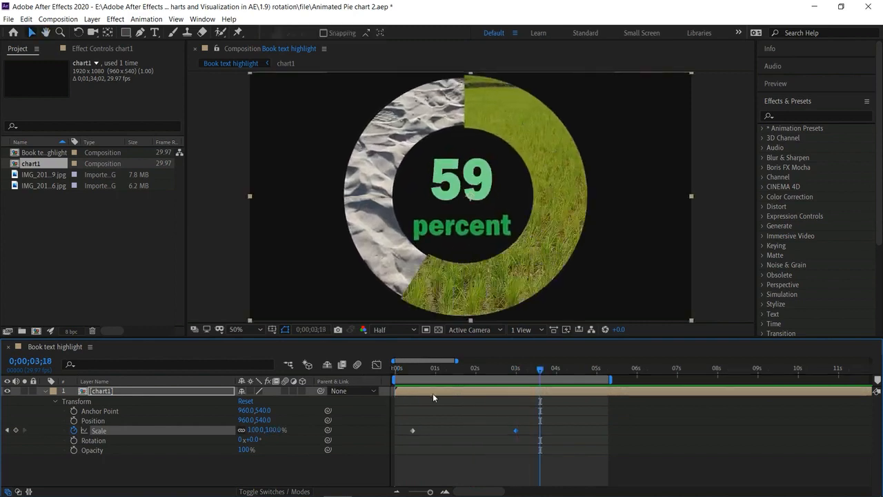
Add an 80% Scale keyframe at 0;00;04;03 and preview the animation from the start.
{"action": "left_click_drag", "start_coordinate": [543, 368], "coordinate": [561, 391]}
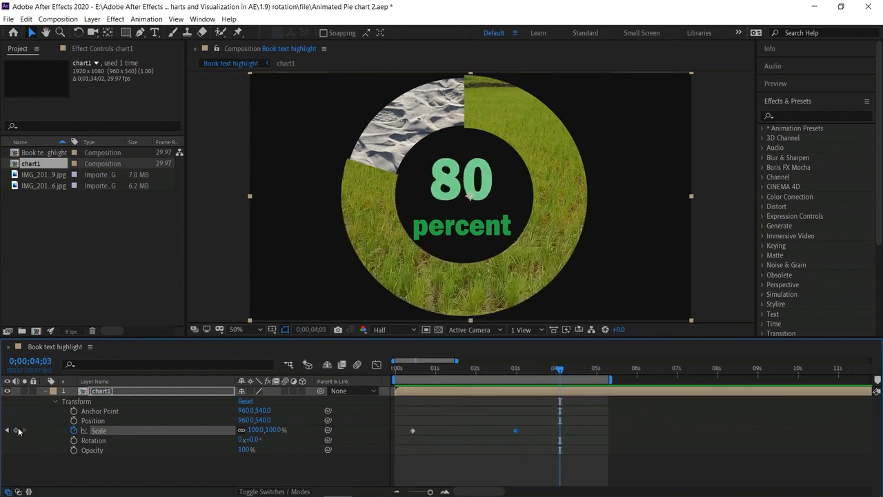
{"action": "left_click", "coordinate": [256, 430]}
{"action": "key", "text": "Return"}
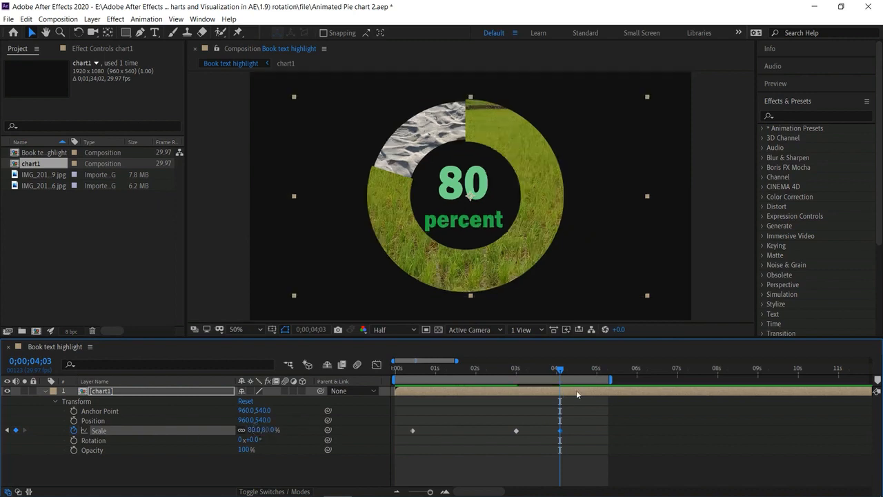
{"action": "key", "text": "Home"}
{"action": "key", "text": "space"}
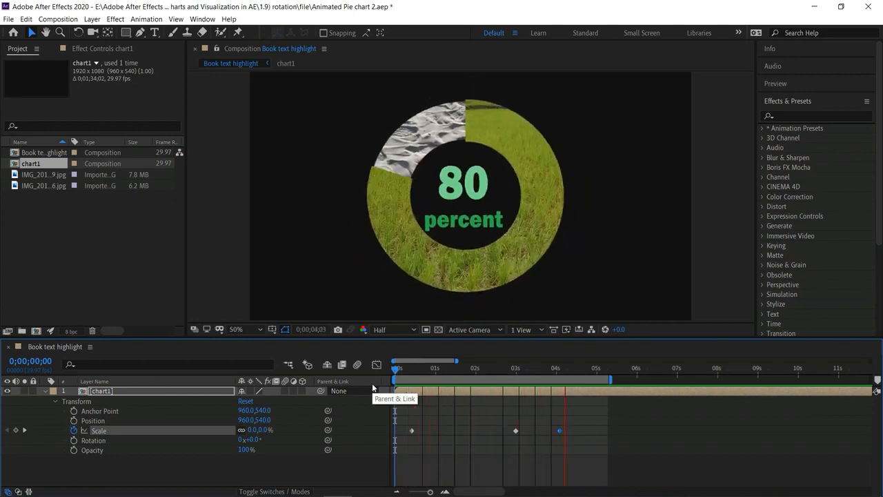
{"action": "key", "text": "space"}
Return to the first Scale keyframe at 0;00;00;13 and make chart1 a 3D layer.
{"action": "left_click_drag", "start_coordinate": [578, 373], "coordinate": [412, 392]}
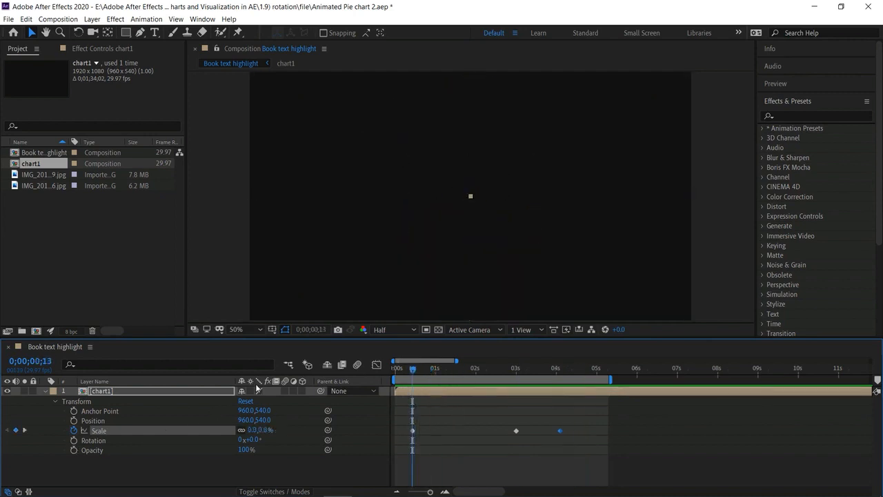
{"action": "left_click", "coordinate": [303, 390]}
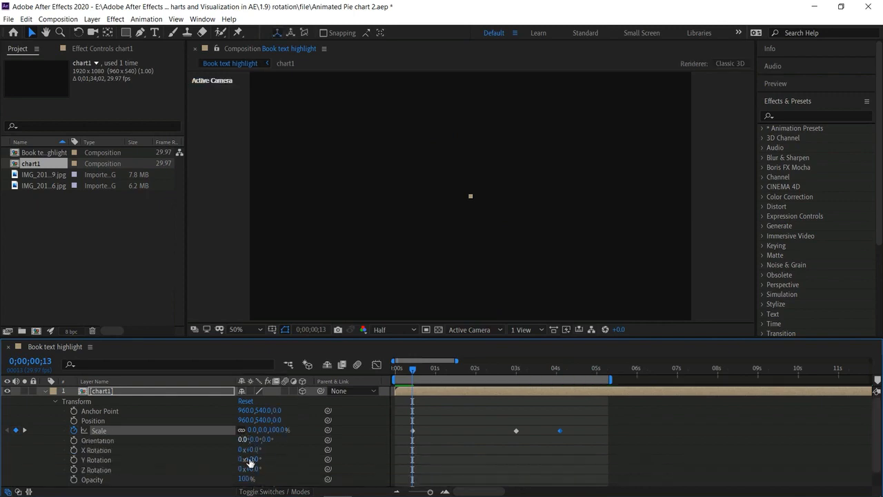
Try rotating the chart to -39° about Y and tilting it about Z at 0;00;02;06, and undo both rotations.
{"action": "left_click_drag", "start_coordinate": [414, 375], "coordinate": [484, 374]}
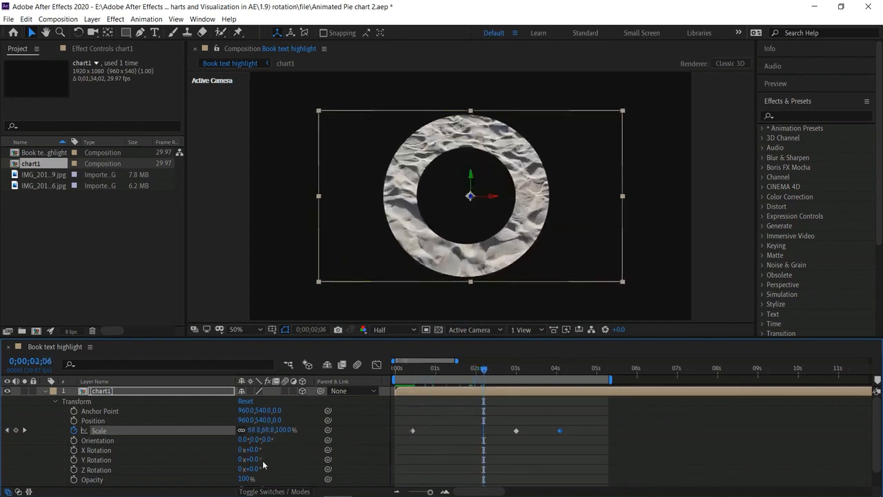
{"action": "left_click_drag", "start_coordinate": [255, 460], "coordinate": [239, 467]}
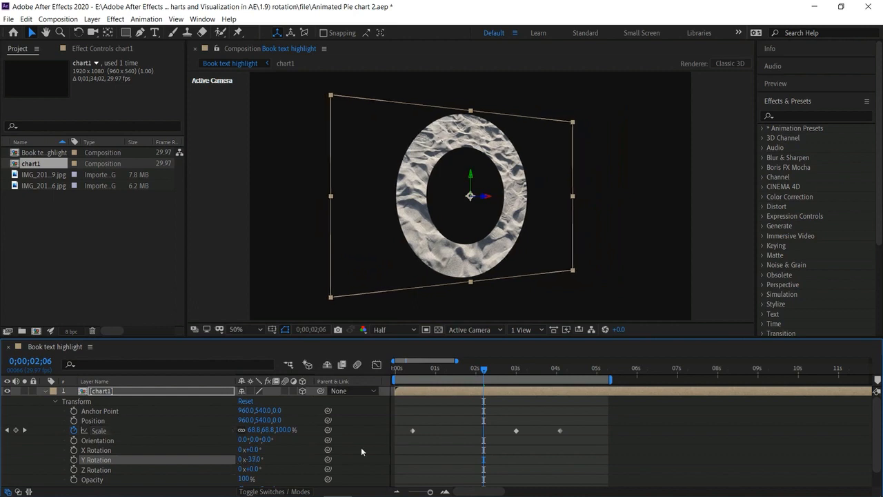
{"action": "left_click_drag", "start_coordinate": [256, 470], "coordinate": [240, 469]}
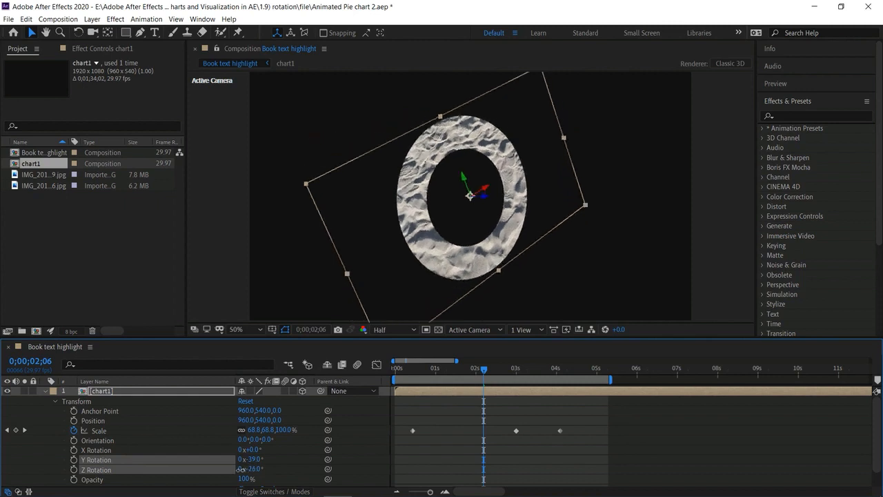
{"action": "key", "text": "ctrl+z"}
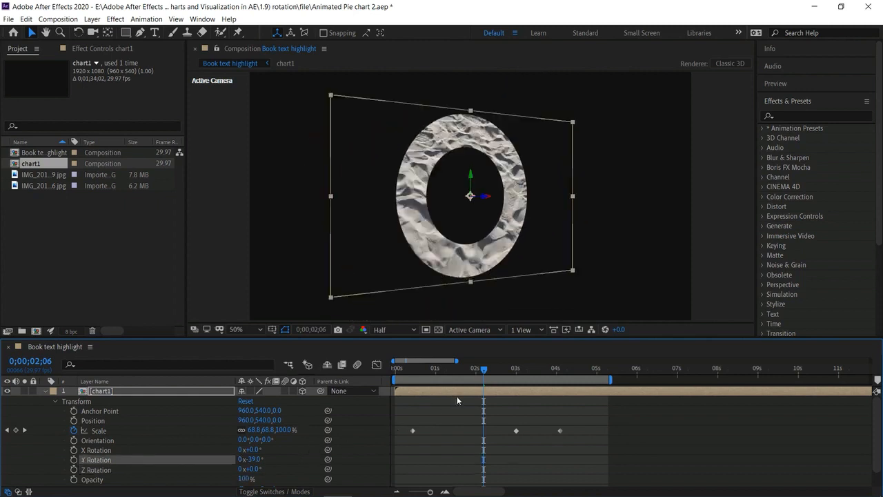
{"action": "key", "text": "ctrl+z"}
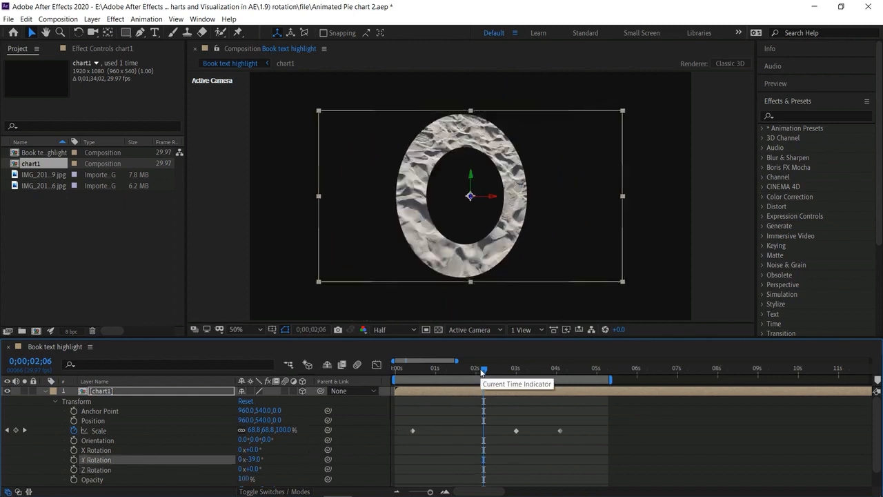
Set starting keyframes of 0° for chart1's Y Rotation and Z Rotation at 0;00;00;13.
{"action": "left_click_drag", "start_coordinate": [483, 370], "coordinate": [409, 391]}
{"action": "left_click", "coordinate": [74, 460]}
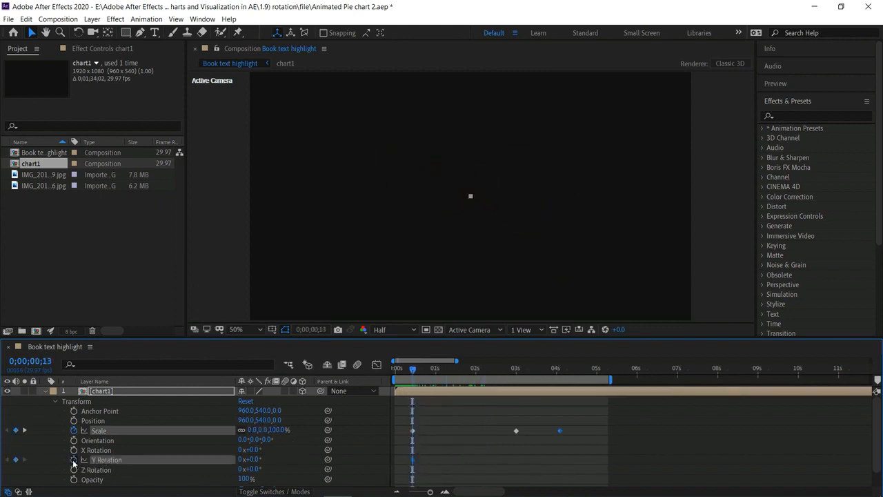
{"action": "left_click", "coordinate": [73, 469]}
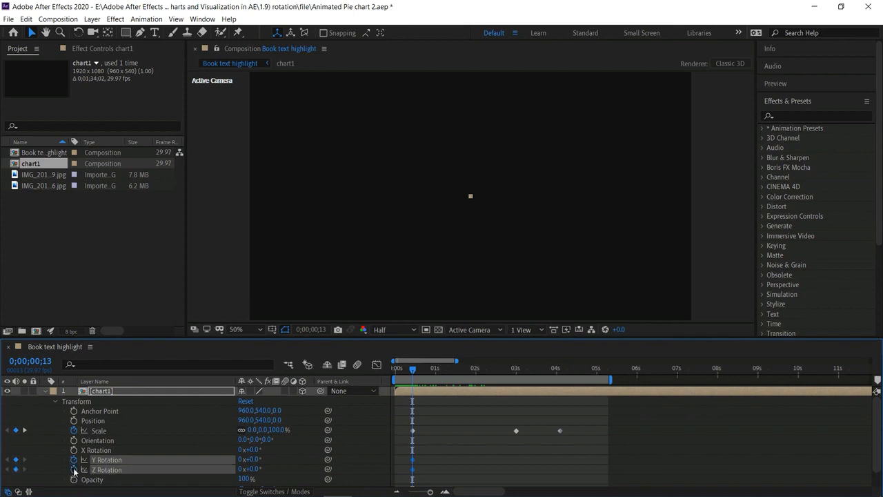
At 0;00;03;01, keyframe Y Rotation at -39° and Z Rotation at +22°, and preview from the first frame.
{"action": "left_click_drag", "start_coordinate": [412, 373], "coordinate": [515, 425]}
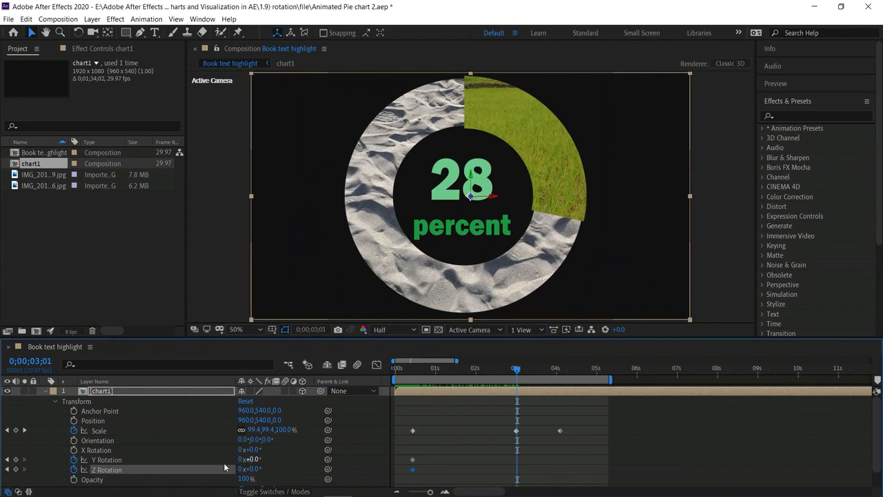
{"action": "left_click", "coordinate": [15, 459]}
{"action": "left_click_drag", "start_coordinate": [248, 460], "coordinate": [236, 460]}
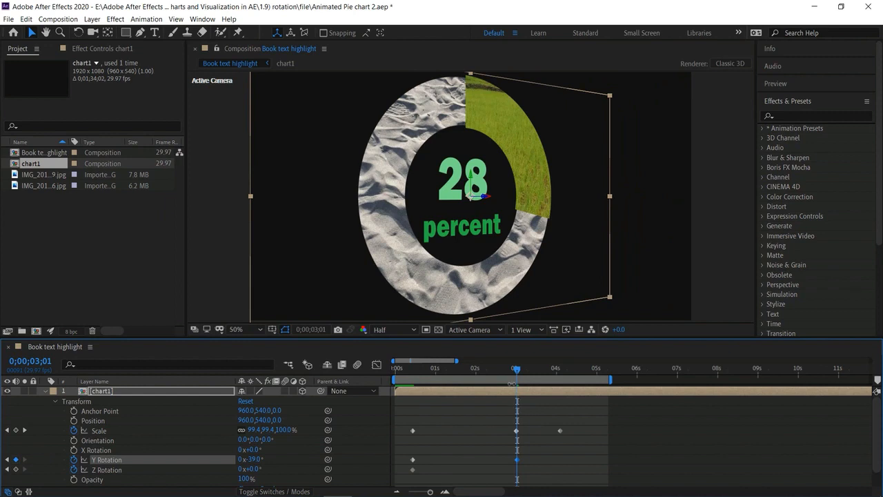
{"action": "left_click", "coordinate": [16, 470]}
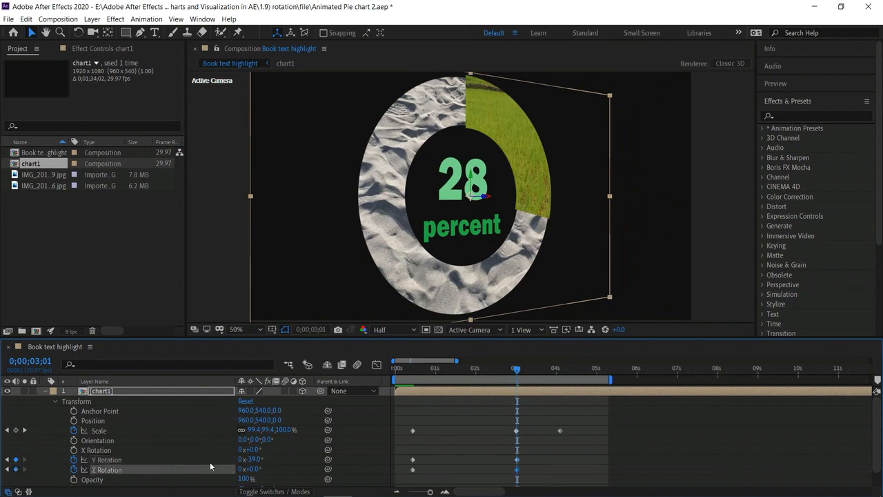
{"action": "left_click_drag", "start_coordinate": [253, 469], "coordinate": [268, 472]}
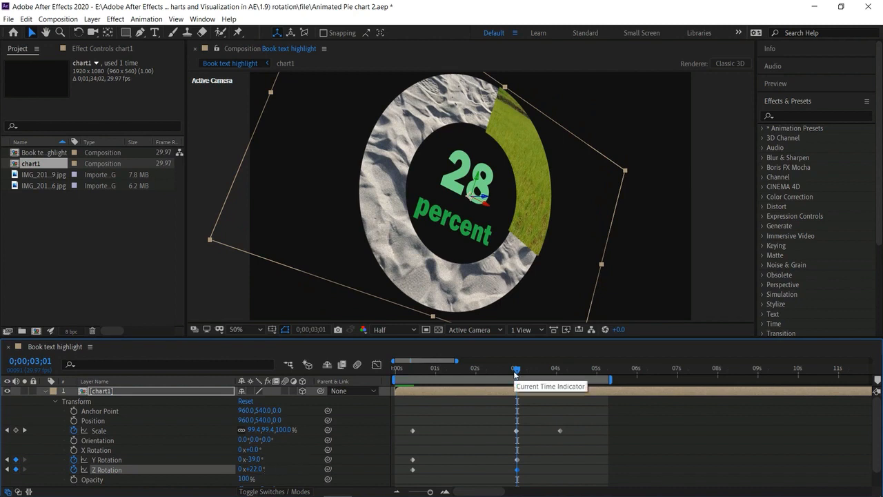
{"action": "left_click_drag", "start_coordinate": [516, 373], "coordinate": [394, 396]}
{"action": "key", "text": "space"}
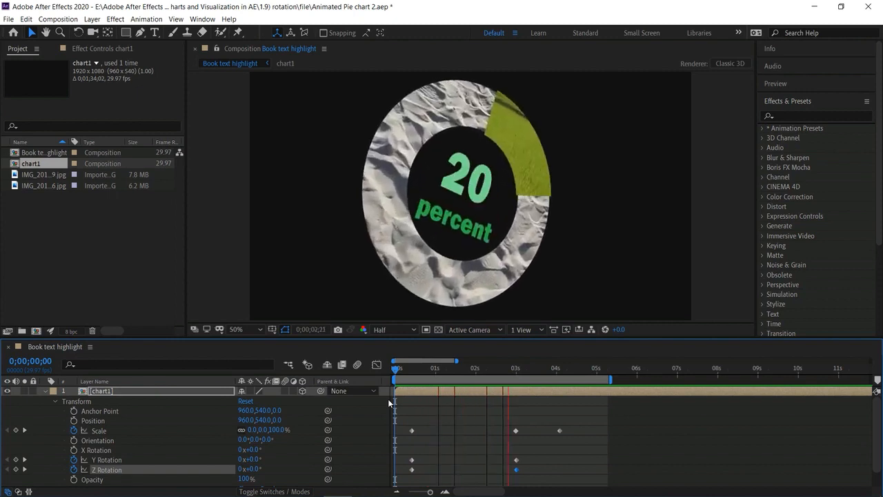
{"action": "key", "text": "space"}
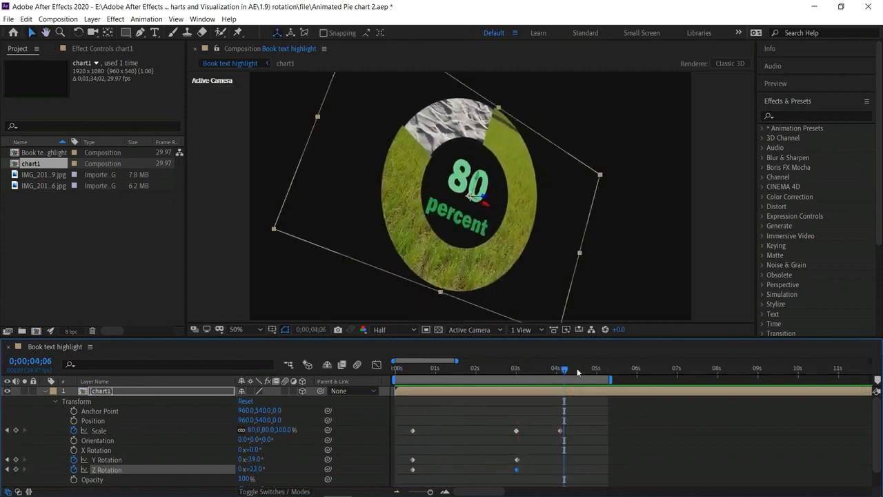
At 0;00;04;03, keyframe Y Rotation at +41° and Z Rotation at -26°, and return to the first frame for playback.
{"action": "left_click_drag", "start_coordinate": [564, 371], "coordinate": [560, 372]}
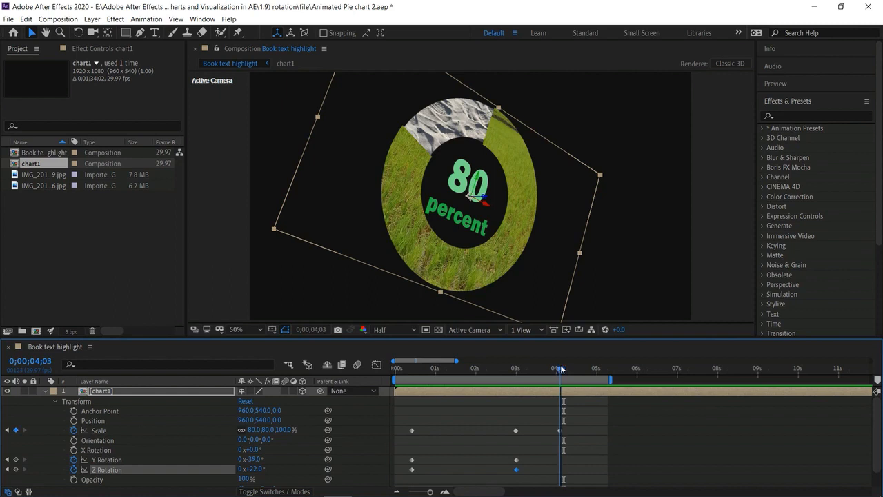
{"action": "left_click", "coordinate": [16, 461]}
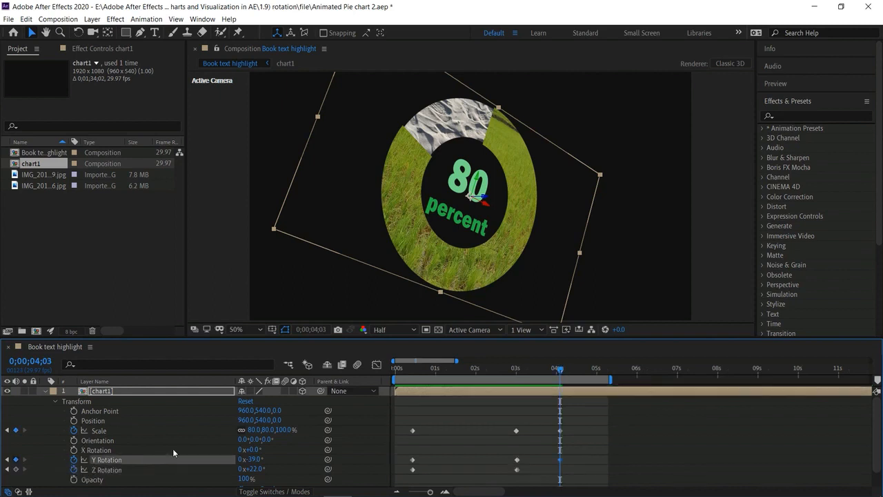
{"action": "left_click_drag", "start_coordinate": [252, 460], "coordinate": [314, 474]}
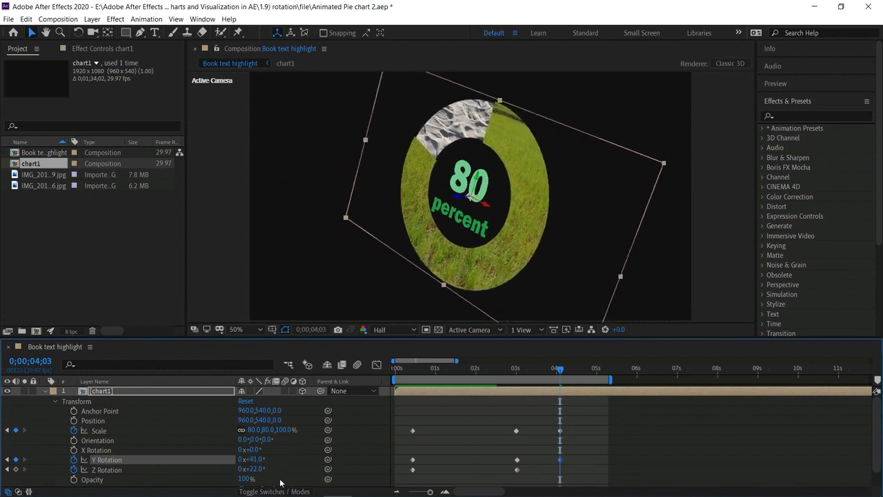
{"action": "left_click_drag", "start_coordinate": [250, 469], "coordinate": [227, 476]}
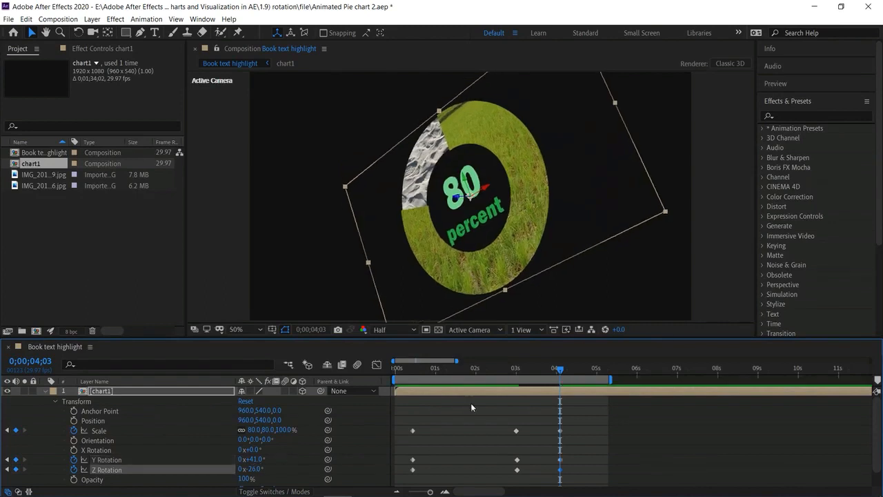
{"action": "key", "text": "Home"}
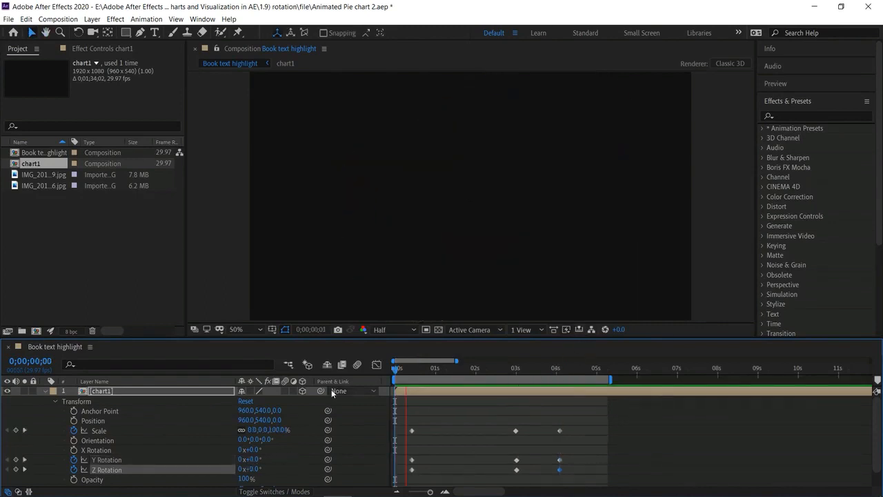
Preview the chart animation and undo the Y Rotation and Z Rotation keyframes added at 0;00;04;03.
{"action": "key", "text": "space"}
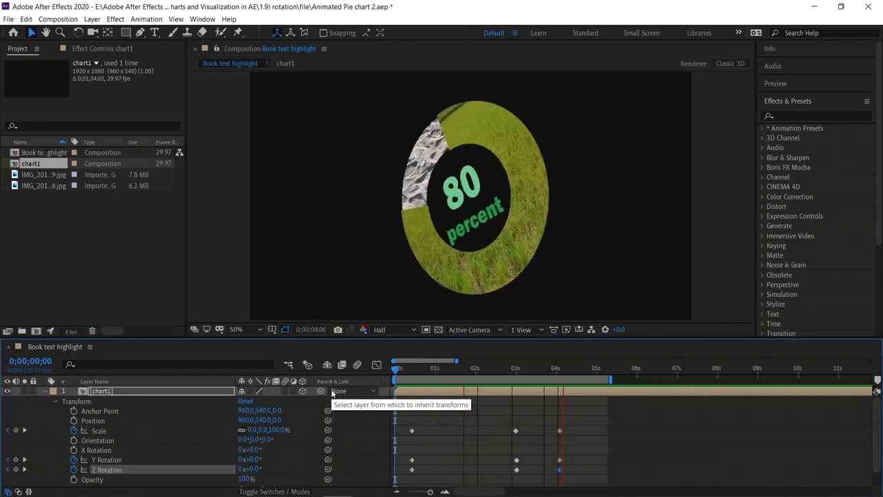
{"action": "key", "text": "space"}
{"action": "key", "text": "ctrl+z"}
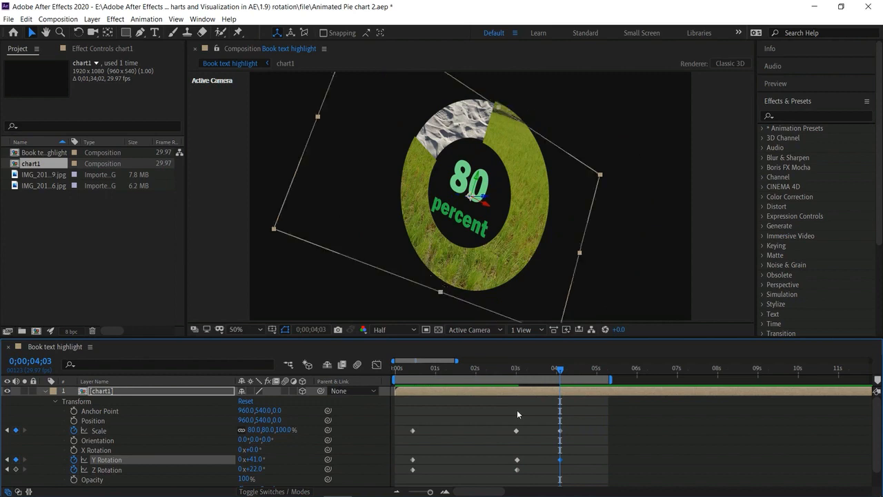
{"action": "key", "text": "ctrl+z"}
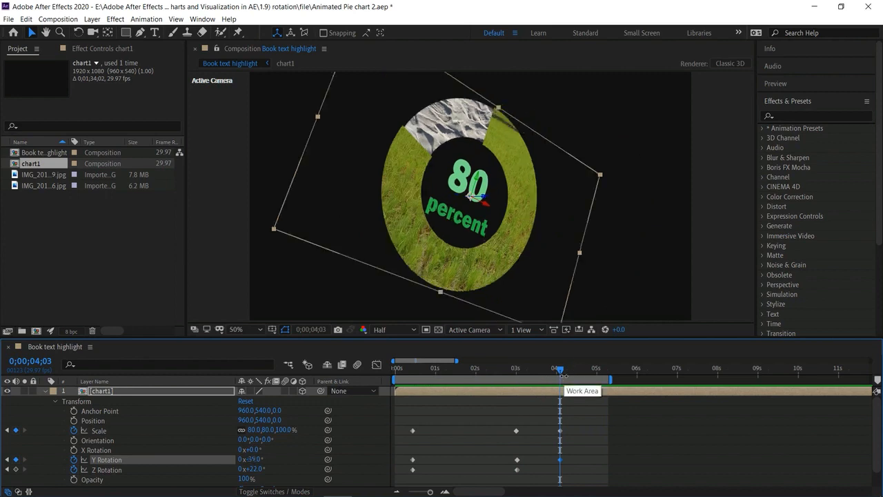
{"action": "key", "text": "ctrl+z"}
At 0;00;04;02, keyframe chart1's Y Rotation at -28° and Z Rotation at -13°, and preview from the first frame.
{"action": "left_click", "coordinate": [507, 370]}
{"action": "left_click_drag", "start_coordinate": [507, 373], "coordinate": [559, 446]}
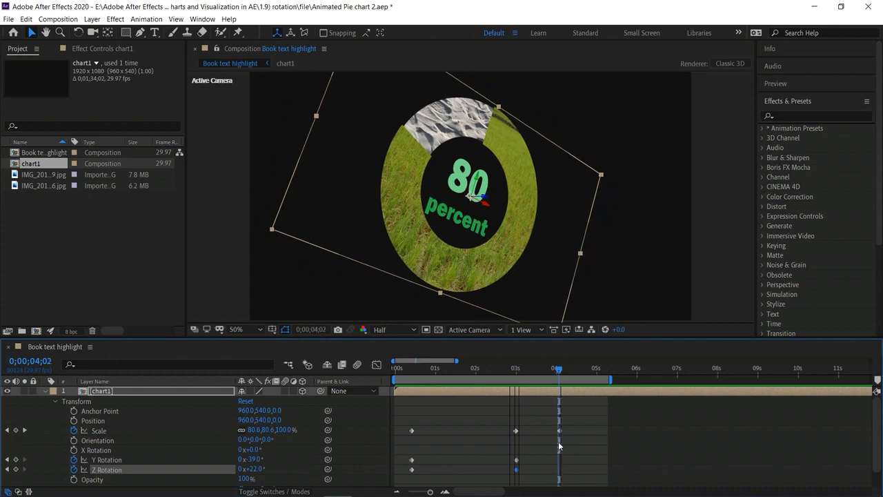
{"action": "left_click", "coordinate": [15, 460]}
{"action": "left_click_drag", "start_coordinate": [255, 461], "coordinate": [277, 477]}
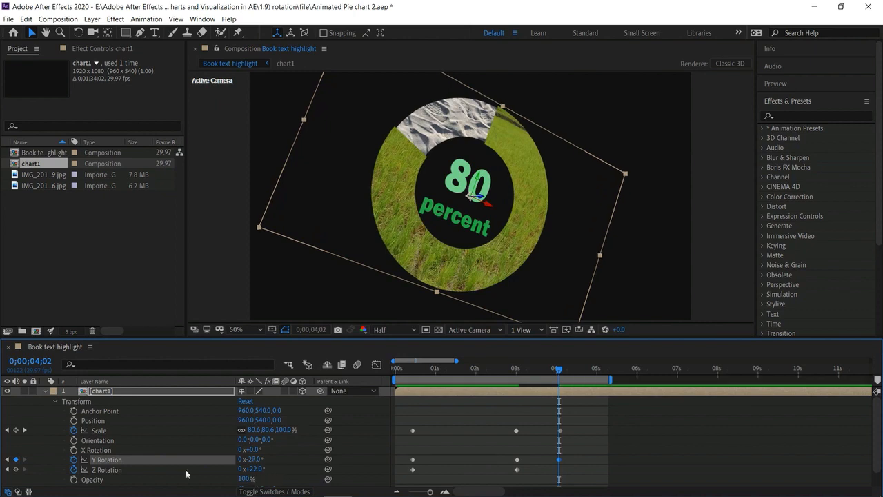
{"action": "left_click", "coordinate": [16, 472]}
{"action": "left_click_drag", "start_coordinate": [256, 470], "coordinate": [224, 462]}
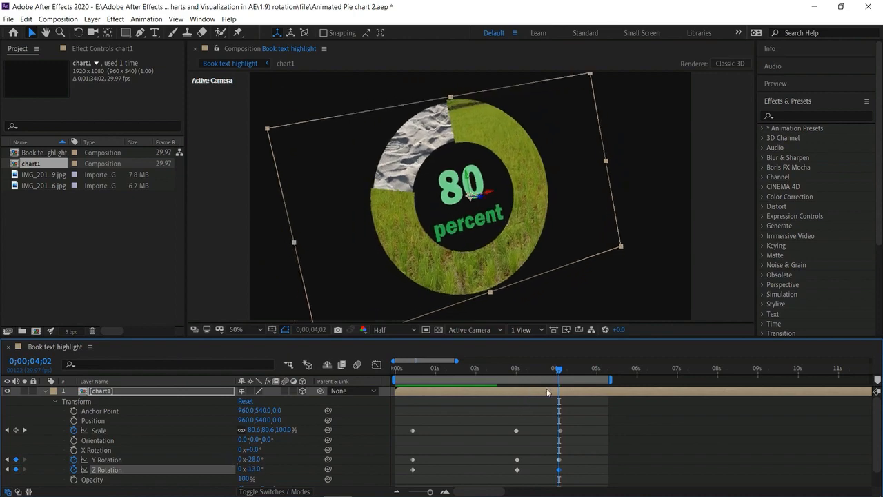
{"action": "left_click_drag", "start_coordinate": [559, 371], "coordinate": [526, 412]}
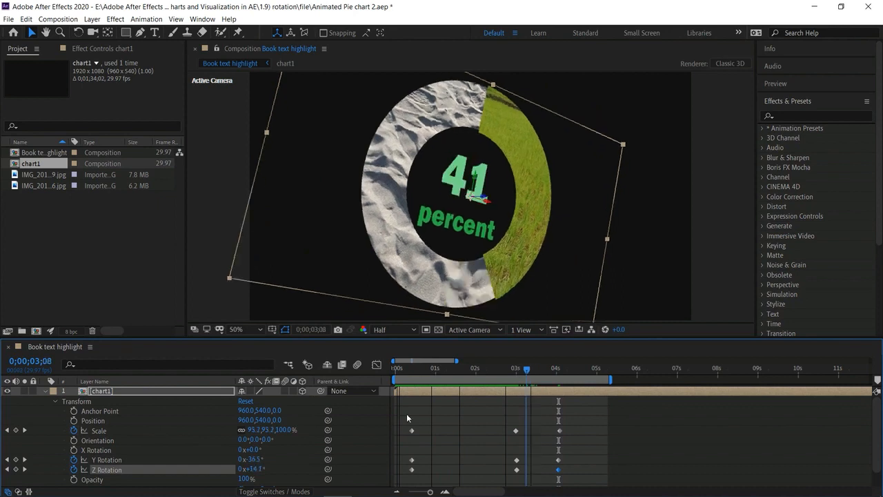
{"action": "key", "text": "space"}
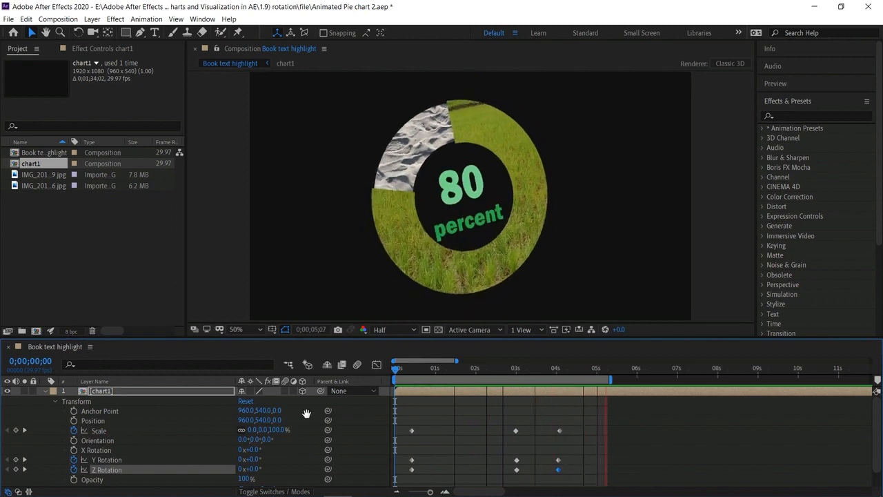
{"action": "key", "text": "space"}
Fade chart1 out with Opacity keyframes of 100% at 0;00;04;21 and 0% at 0;00;05;00, and preview from the first frame.
{"action": "left_click_drag", "start_coordinate": [617, 370], "coordinate": [592, 371]}
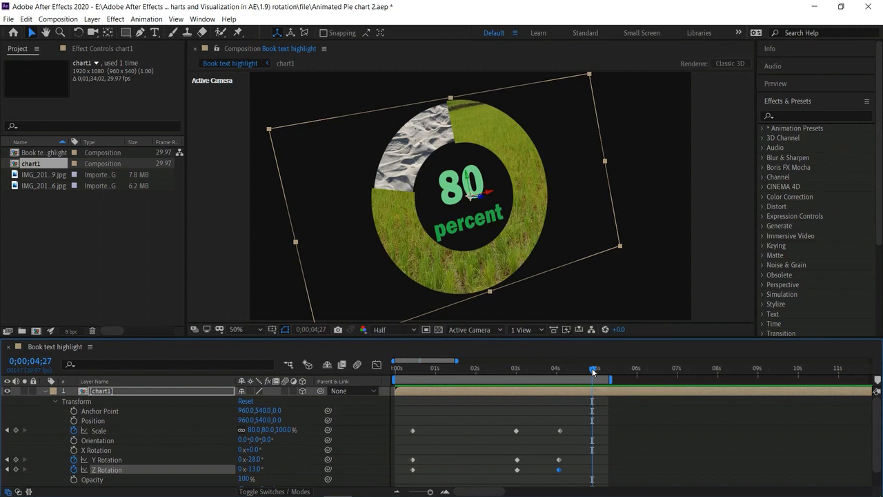
{"action": "left_click_drag", "start_coordinate": [575, 376], "coordinate": [585, 384]}
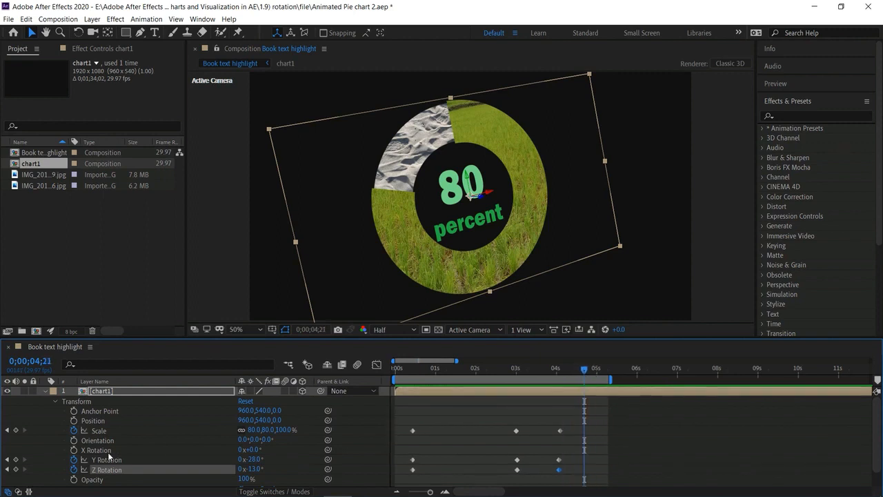
{"action": "left_click", "coordinate": [73, 479]}
{"action": "left_click_drag", "start_coordinate": [592, 378], "coordinate": [596, 379]}
{"action": "left_click", "coordinate": [16, 479]}
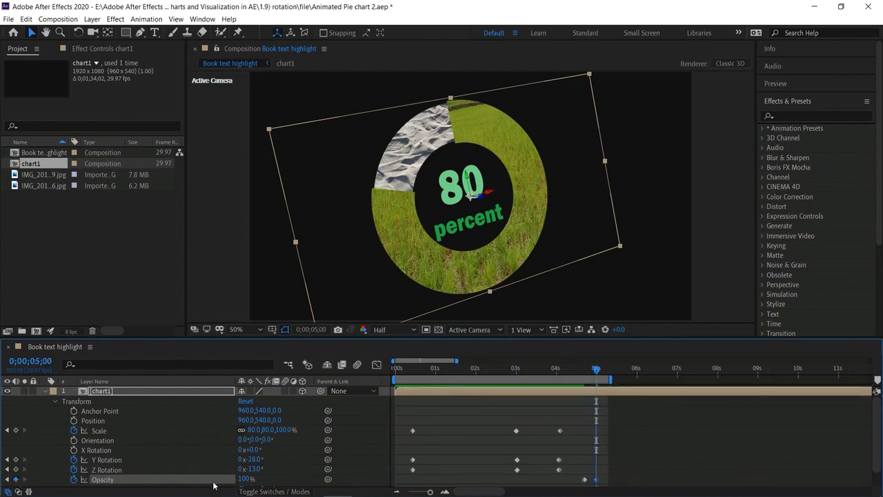
{"action": "left_click", "coordinate": [243, 478]}
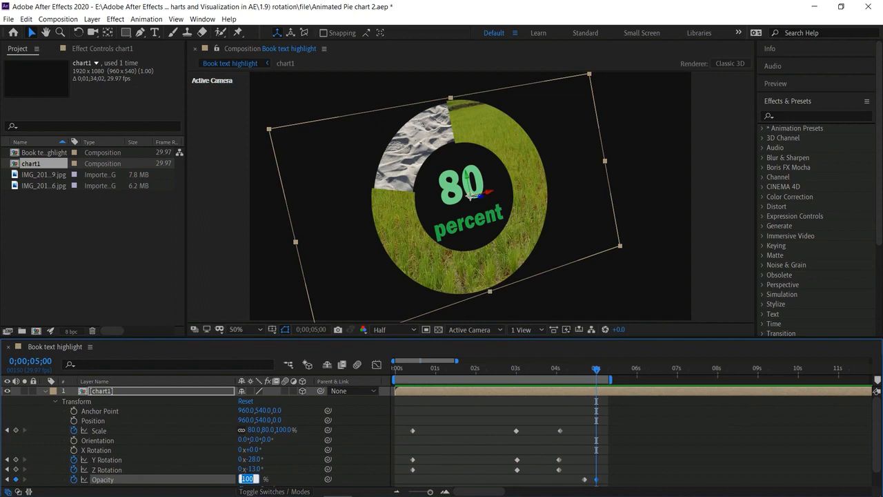
{"action": "type", "text": "0"}
{"action": "key", "text": "Return"}
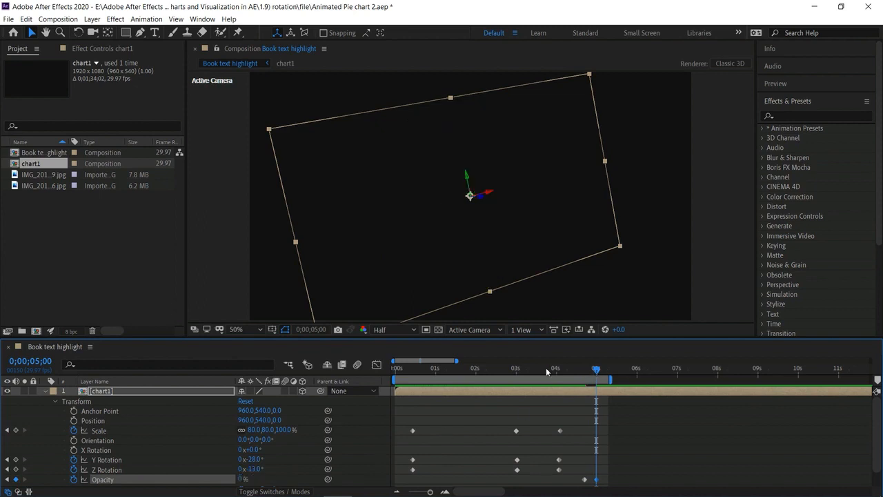
{"action": "key", "text": "Home"}
{"action": "key", "text": "space"}
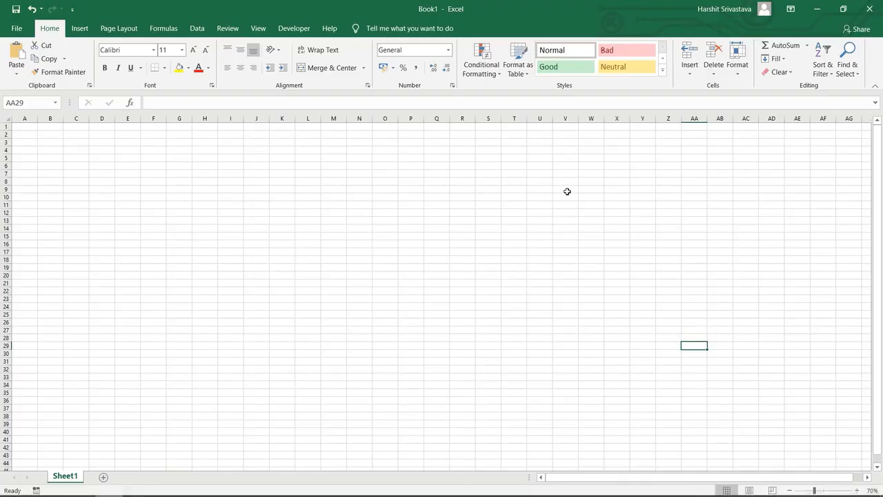
In the blank Excel workbook, insert a Basic Pyramid SmartArt graphic.
{"action": "left_click", "coordinate": [78, 30]}
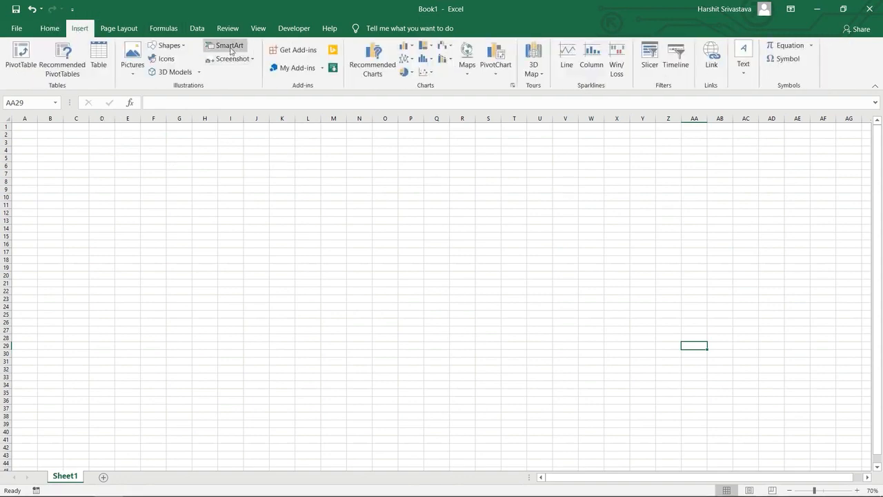
{"action": "left_click", "coordinate": [230, 50]}
{"action": "left_click", "coordinate": [284, 267]}
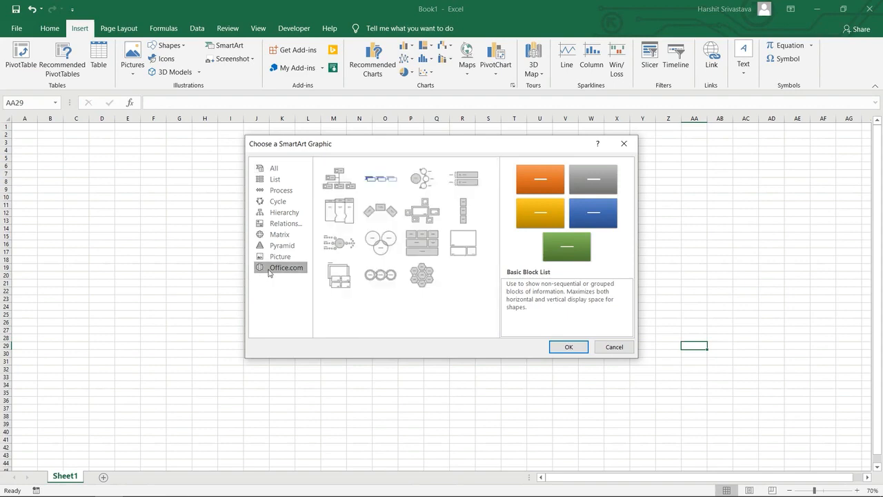
{"action": "left_click", "coordinate": [278, 247]}
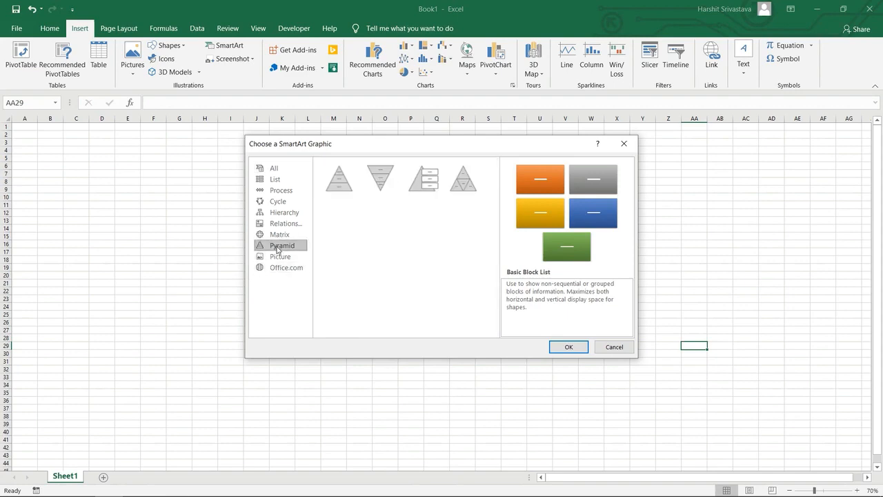
{"action": "left_click", "coordinate": [343, 186]}
{"action": "left_click", "coordinate": [569, 348]}
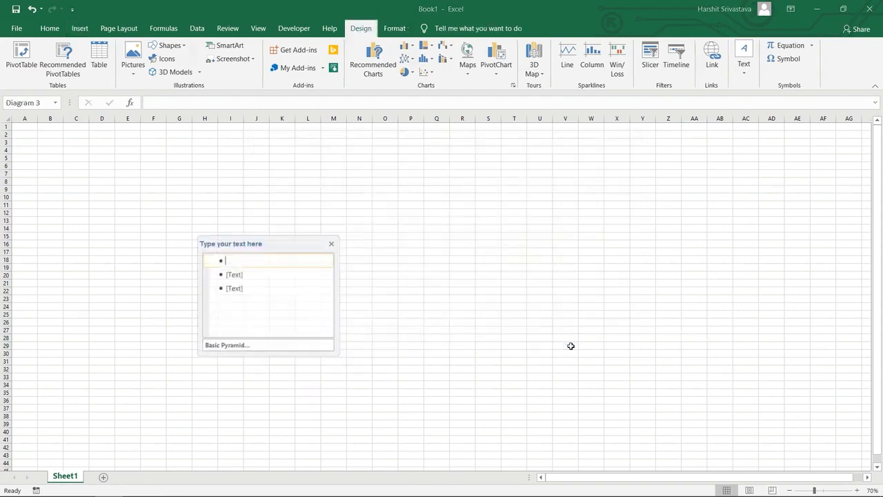
Recolor the pyramid with the first Colorful variation and enlarge it to span about J5 to W42.
{"action": "left_click", "coordinate": [378, 67]}
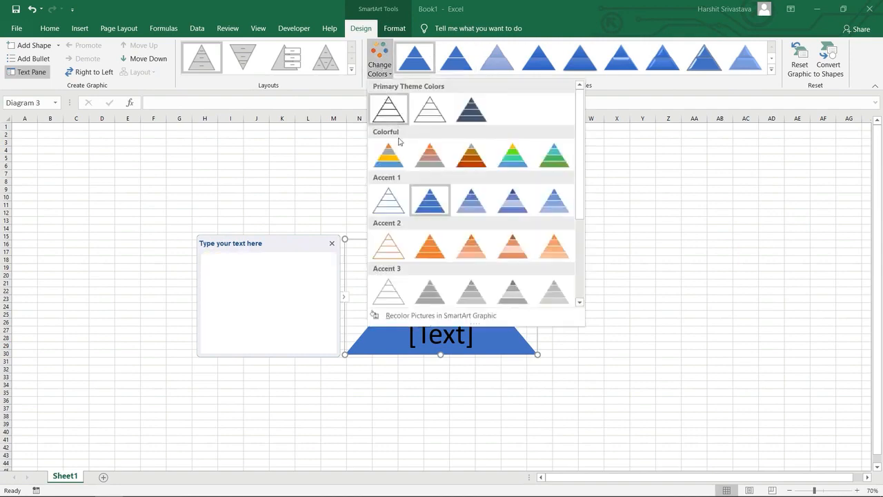
{"action": "left_click", "coordinate": [396, 160]}
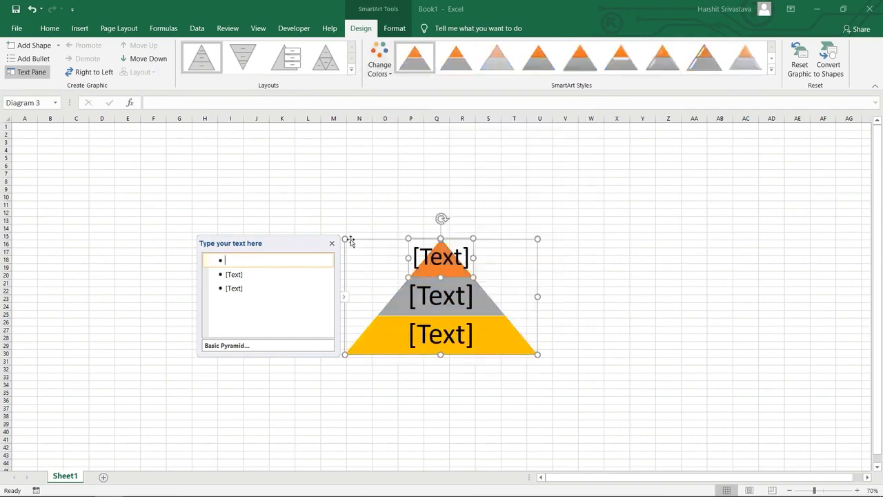
{"action": "left_click_drag", "start_coordinate": [345, 238], "coordinate": [264, 154]}
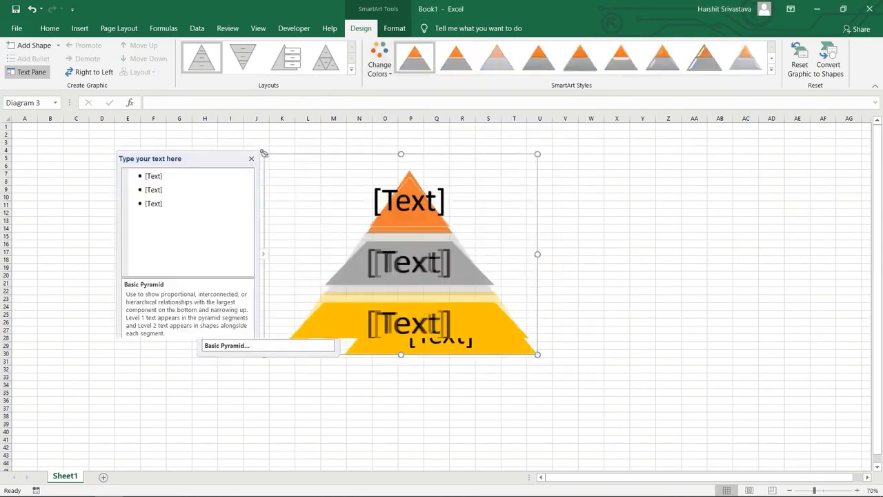
{"action": "left_click_drag", "start_coordinate": [539, 356], "coordinate": [607, 450]}
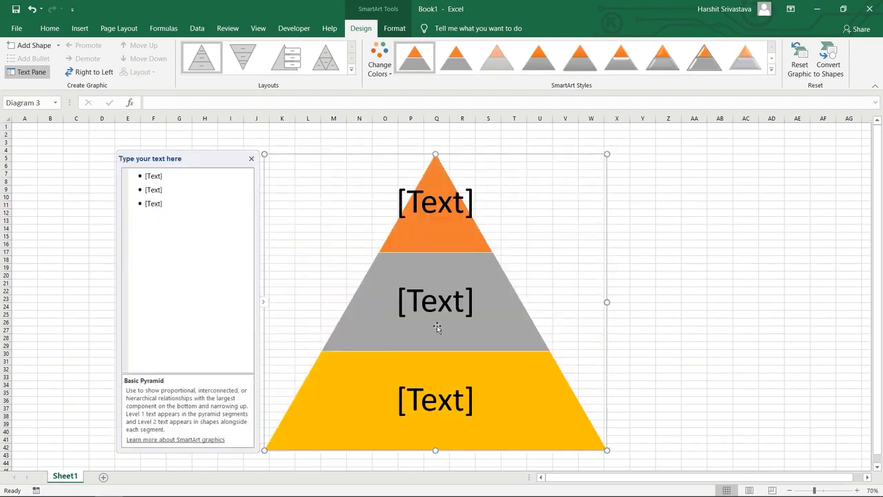
Label the pyramid's three tiers Top, Avg and Low from the peak down, and deselect the graphic.
{"action": "left_click", "coordinate": [164, 175]}
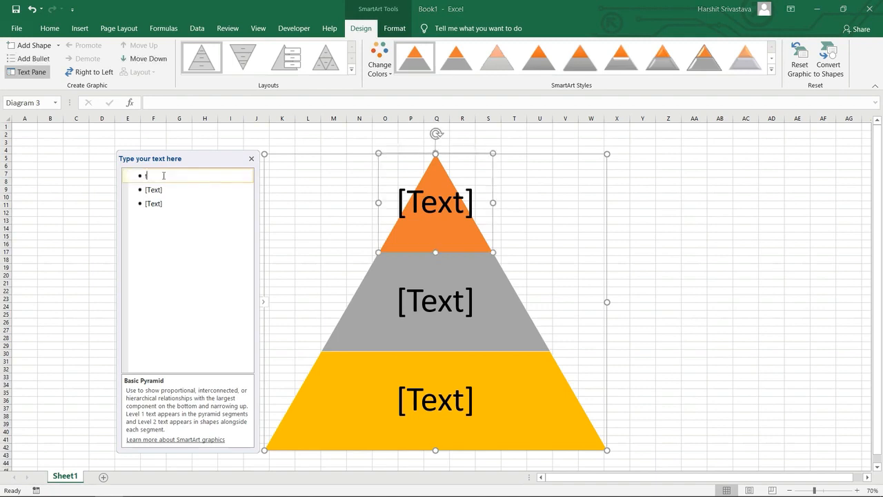
{"action": "type", "text": "top"}
{"action": "key", "text": "BackSpace"}
{"action": "key", "text": "BackSpace"}
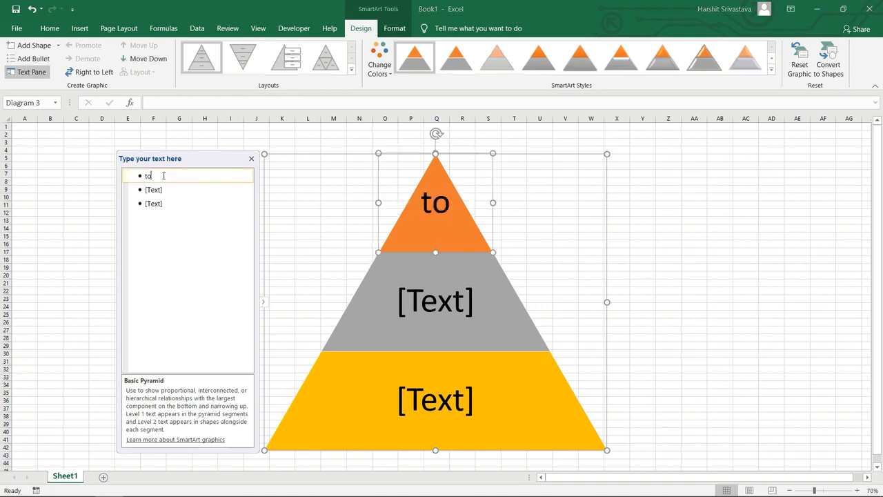
{"action": "type", "text": "Top"}
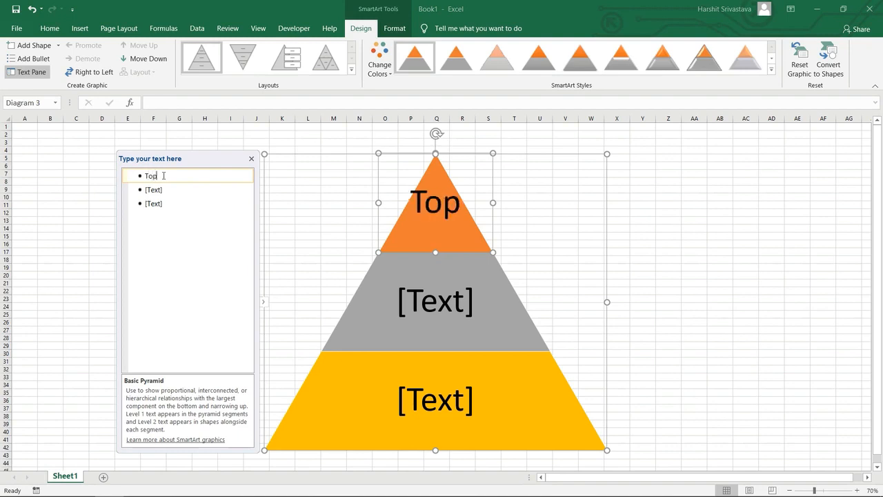
{"action": "left_click", "coordinate": [171, 188]}
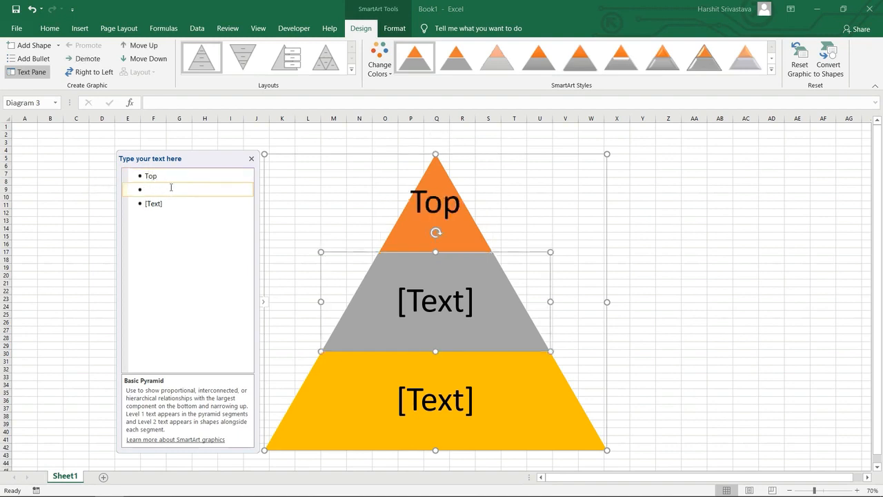
{"action": "type", "text": "Avg"}
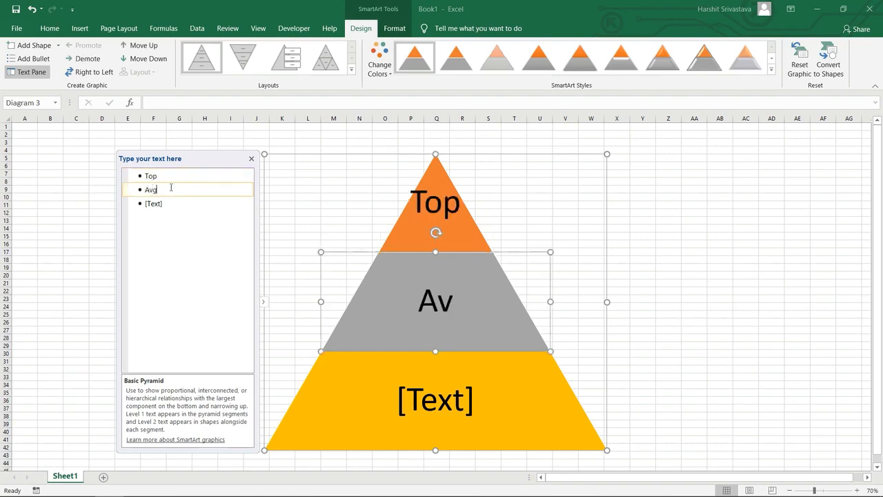
{"action": "left_click", "coordinate": [174, 207]}
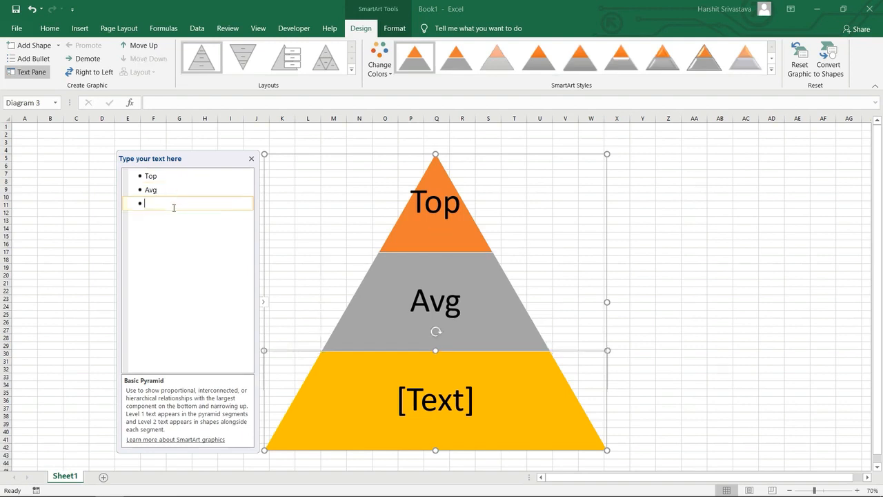
{"action": "type", "text": "Low"}
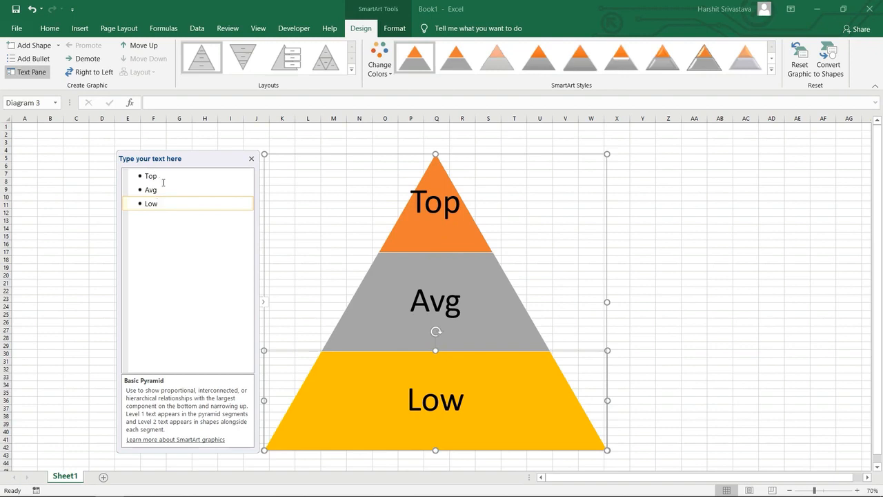
{"action": "left_click", "coordinate": [100, 199]}
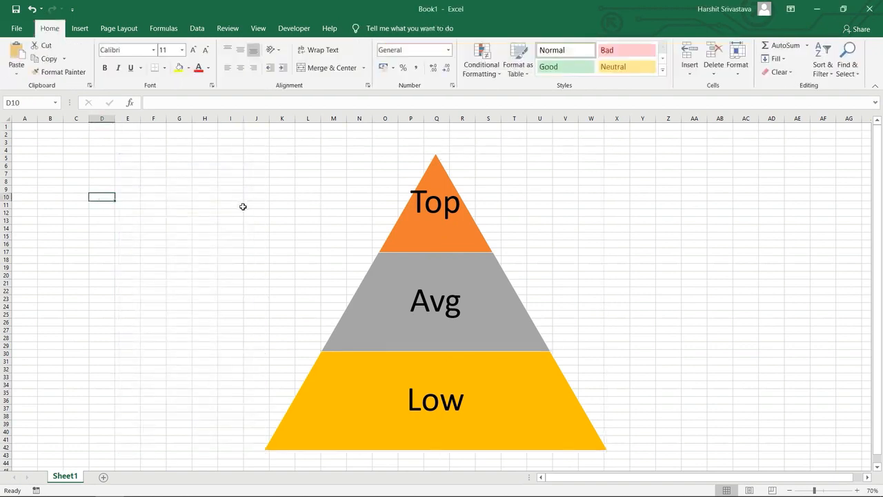
Set the Top label's font color to the lightest orange tint and its font size to 60.
{"action": "double_click", "coordinate": [426, 214]}
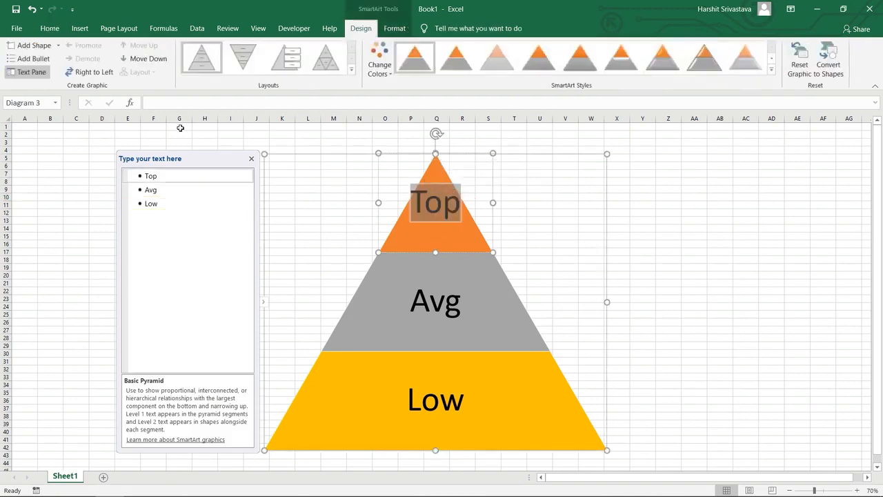
{"action": "left_click", "coordinate": [50, 28]}
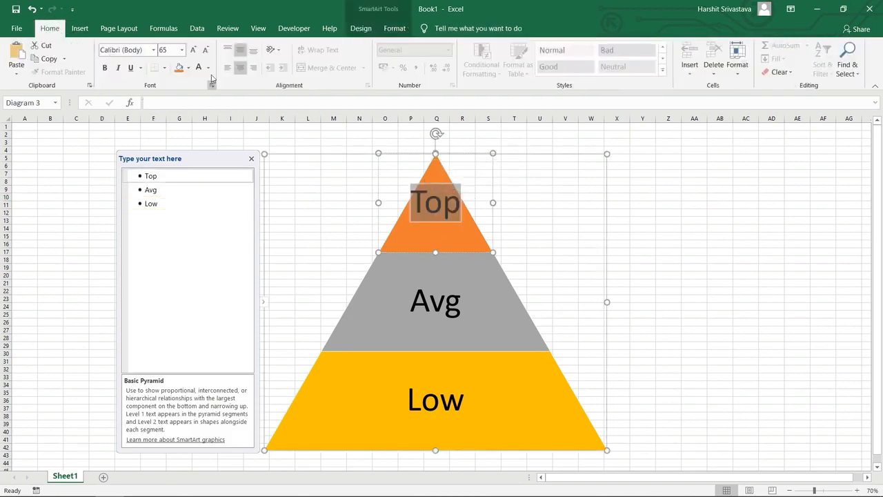
{"action": "left_click", "coordinate": [208, 67]}
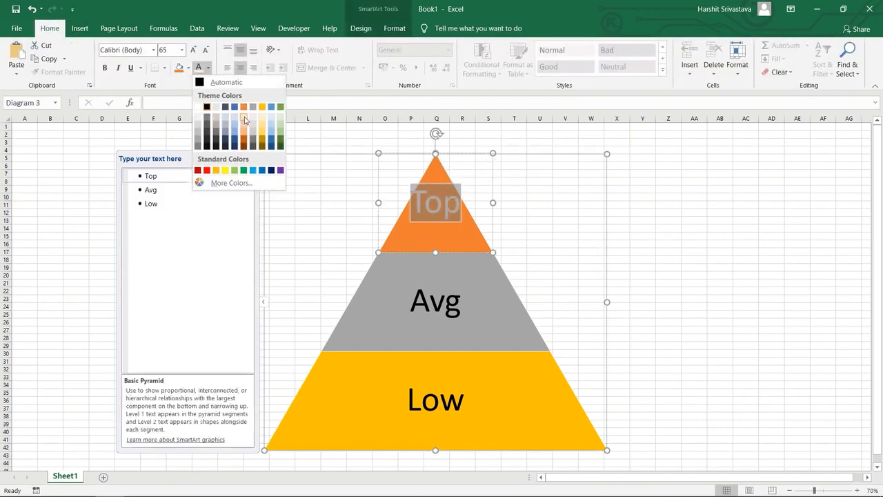
{"action": "key", "text": "Escape"}
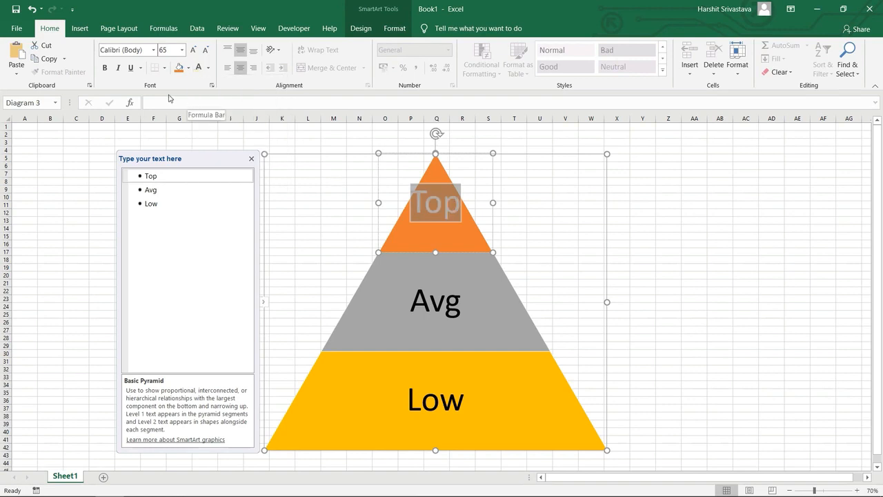
{"action": "left_click", "coordinate": [181, 50]}
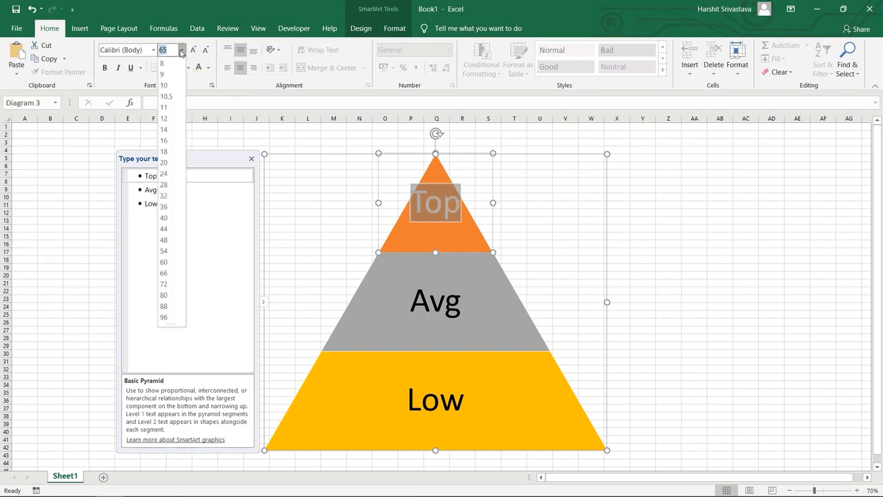
{"action": "left_click", "coordinate": [173, 262]}
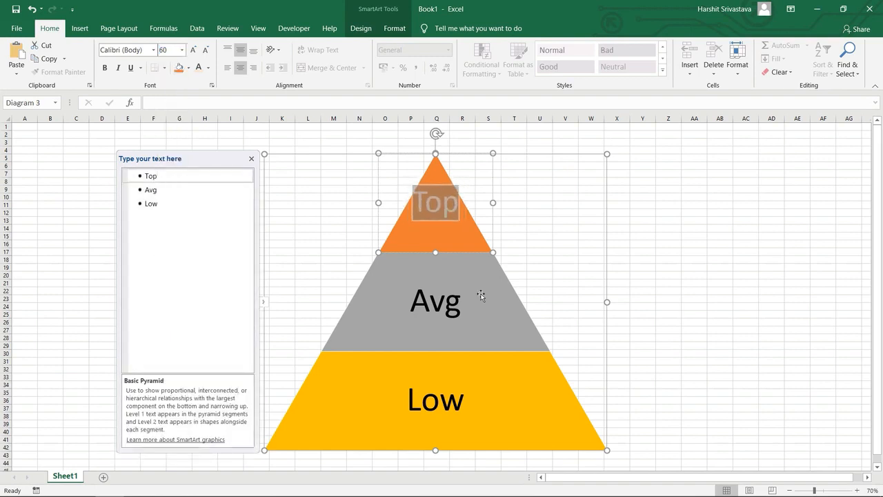
Recolor the Avg label off-white and set its font size to 66.
{"action": "left_click", "coordinate": [440, 303]}
{"action": "double_click", "coordinate": [439, 303]}
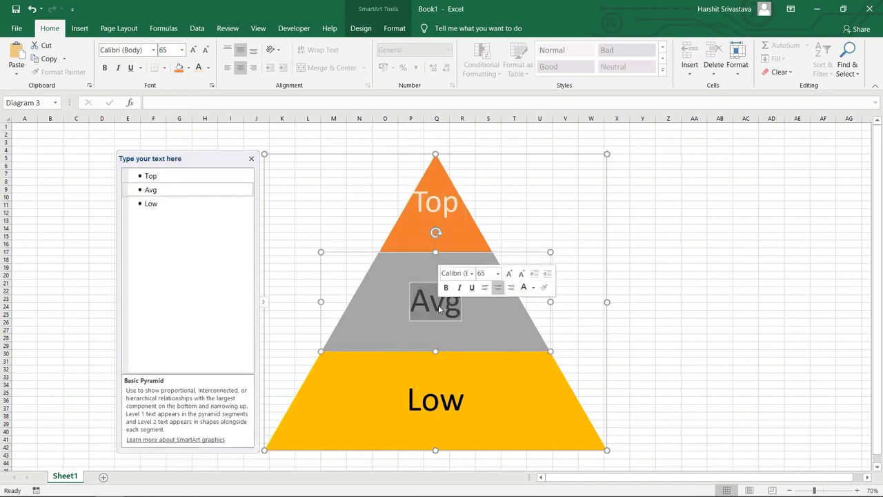
{"action": "left_click", "coordinate": [208, 67]}
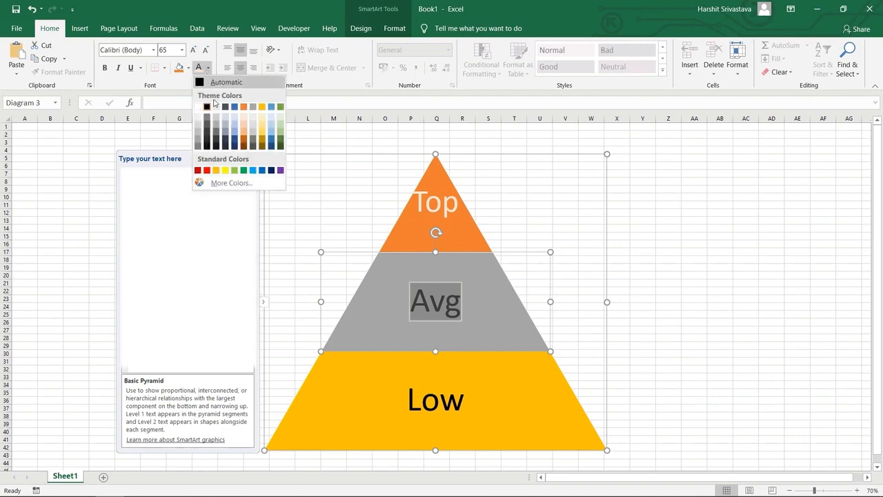
{"action": "left_click", "coordinate": [199, 119]}
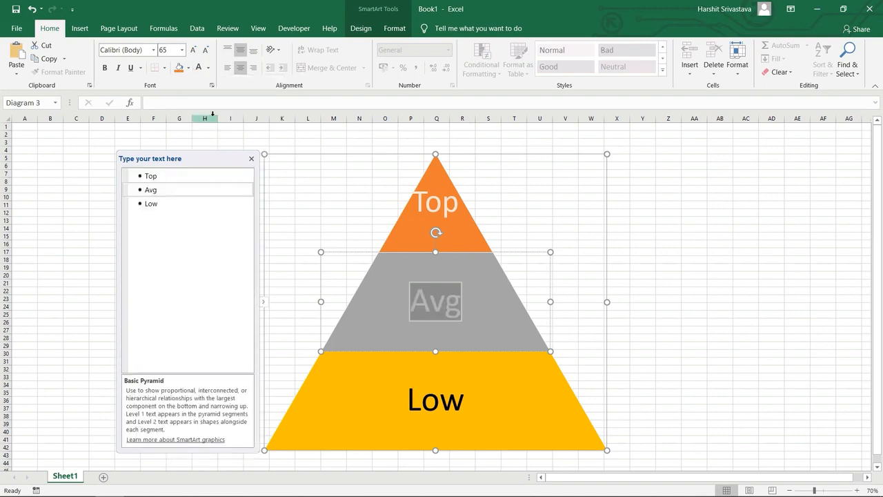
{"action": "left_click", "coordinate": [181, 50]}
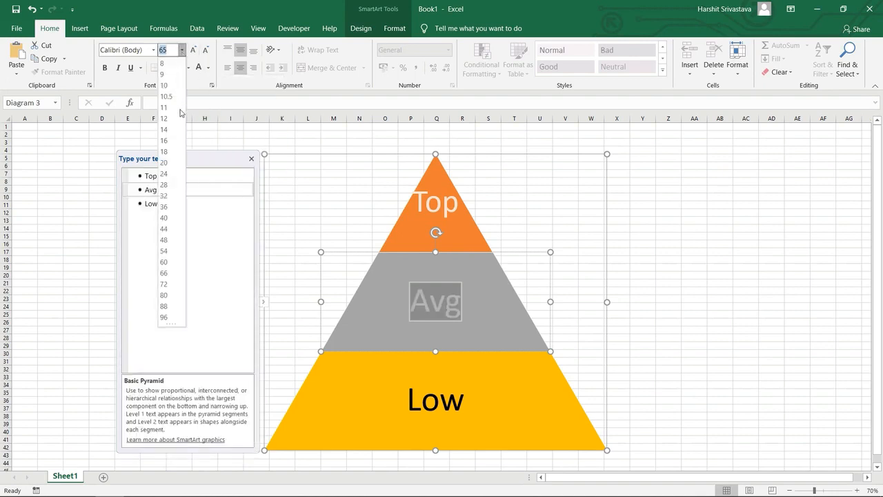
{"action": "left_click", "coordinate": [170, 274]}
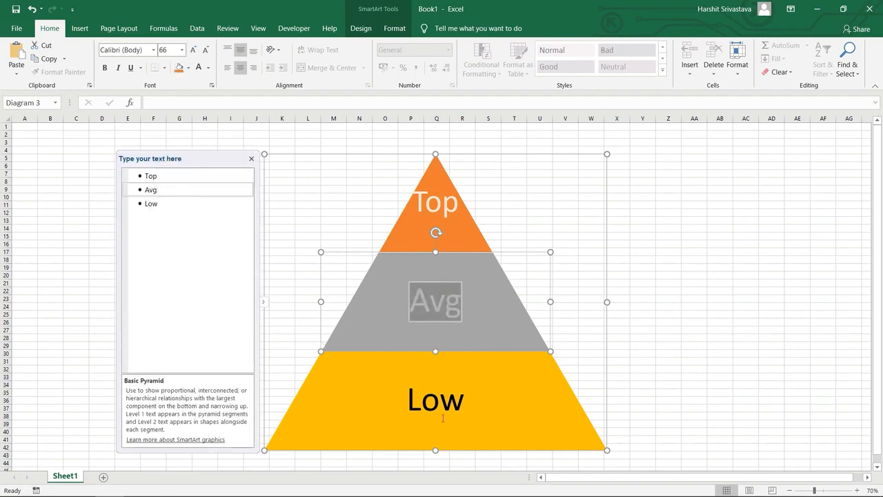
Set the Low label's font color to the lightest gold tint and its size to 72, and deselect the graphic.
{"action": "left_click", "coordinate": [443, 418]}
{"action": "double_click", "coordinate": [439, 408]}
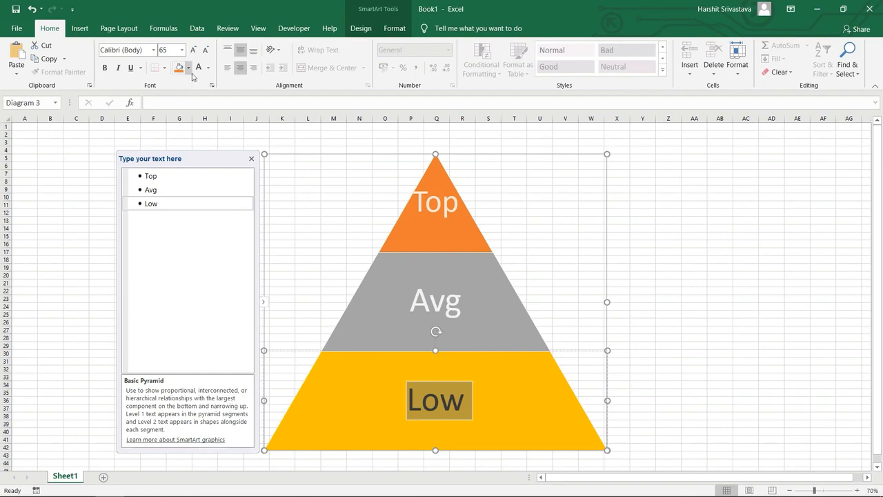
{"action": "left_click", "coordinate": [208, 68]}
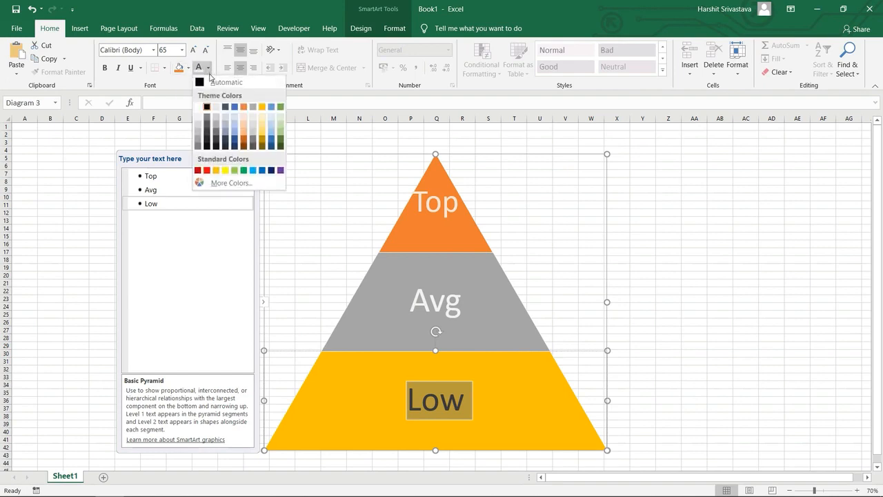
{"action": "left_click", "coordinate": [259, 118]}
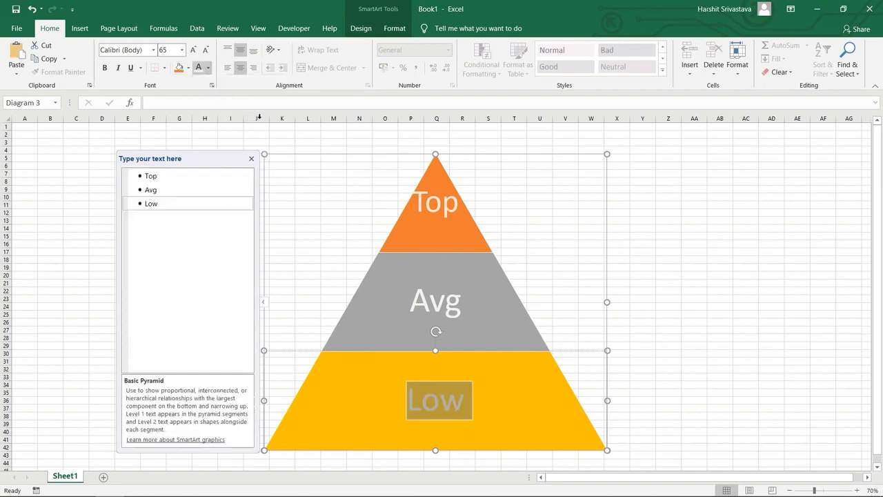
{"action": "left_click", "coordinate": [182, 50]}
{"action": "left_click", "coordinate": [169, 284]}
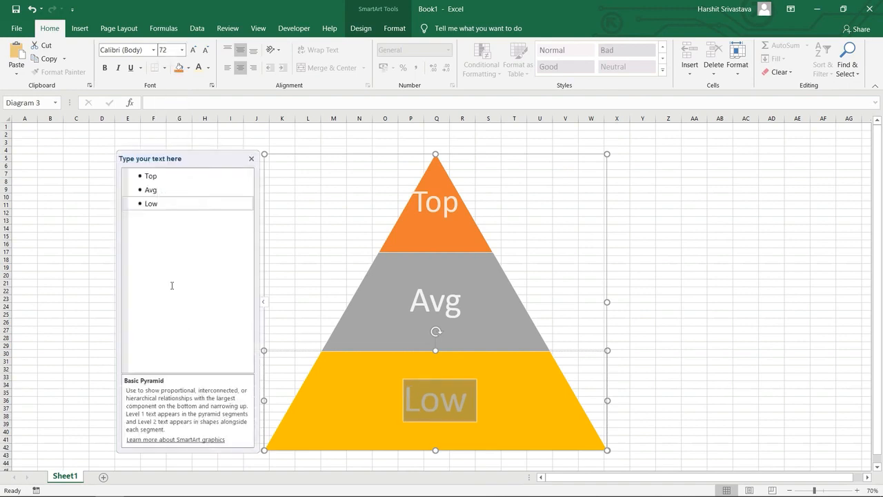
{"action": "left_click", "coordinate": [50, 179]}
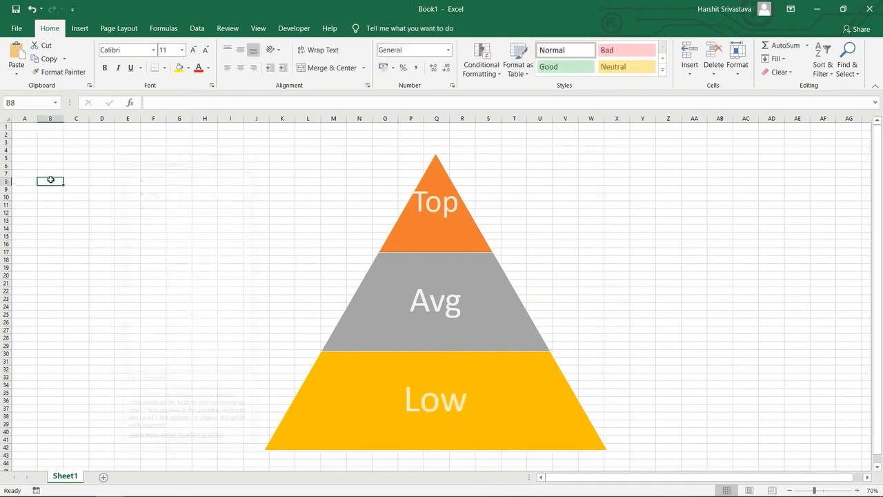
{"action": "left_click", "coordinate": [429, 203]}
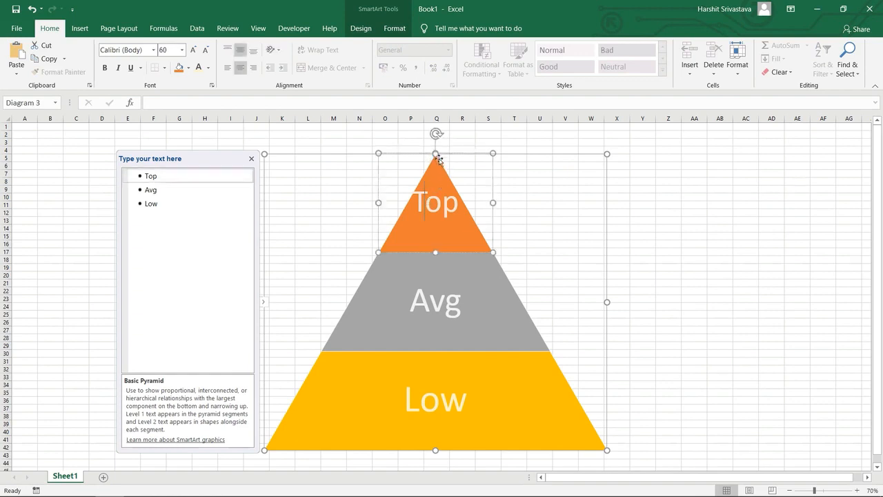
{"action": "left_click_drag", "start_coordinate": [437, 154], "coordinate": [436, 162]}
{"action": "key", "text": "ctrl+z"}
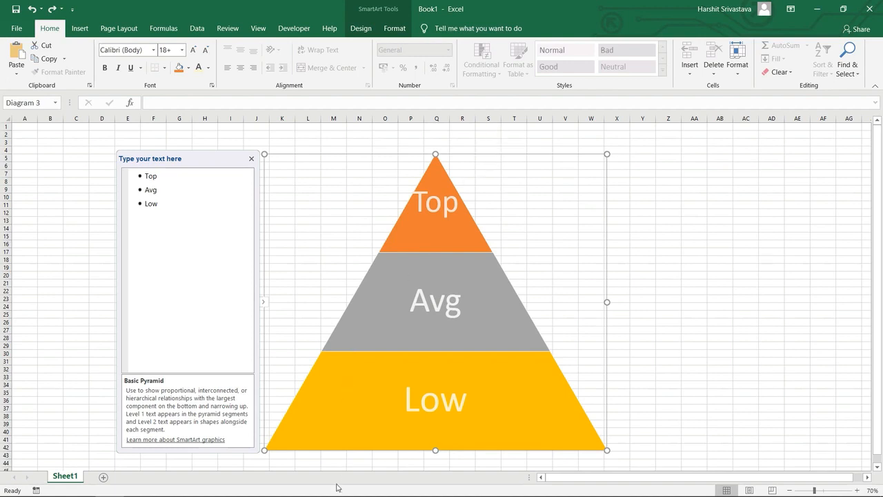
Switch to Illustrator, paste the copied pyramid into pyramid.ai, enlarge it to nearly the artboard's height, and deselect it.
{"action": "mouse_move", "coordinate": [338, 491]}
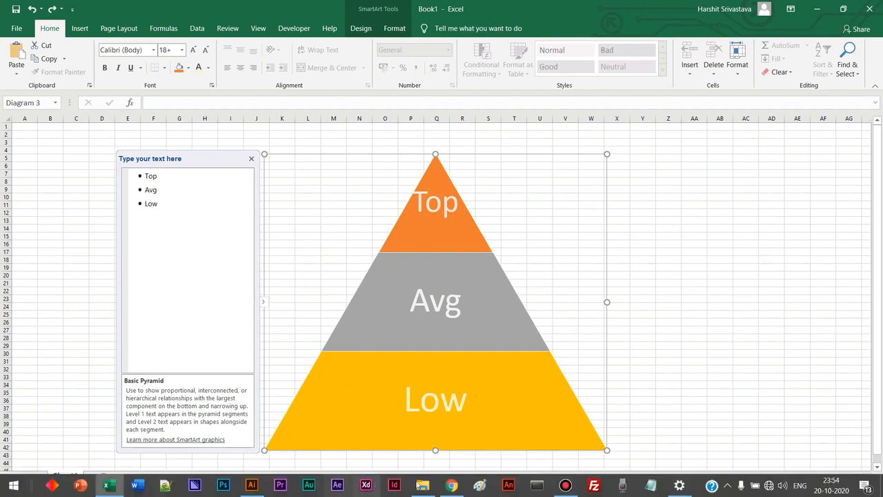
{"action": "left_click", "coordinate": [251, 485]}
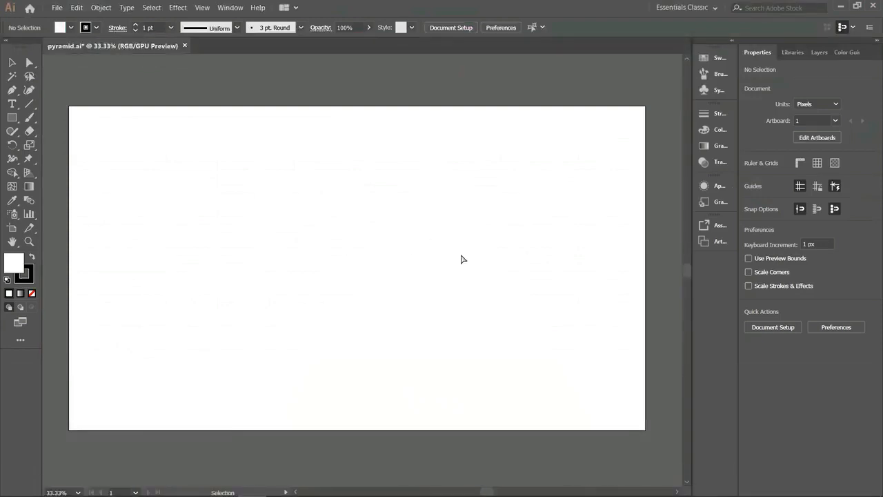
{"action": "key", "text": "ctrl+v"}
{"action": "left_click_drag", "start_coordinate": [461, 357], "coordinate": [513, 416]}
{"action": "left_click_drag", "start_coordinate": [265, 185], "coordinate": [182, 134]}
{"action": "left_click", "coordinate": [13, 62]}
{"action": "left_click", "coordinate": [87, 216]}
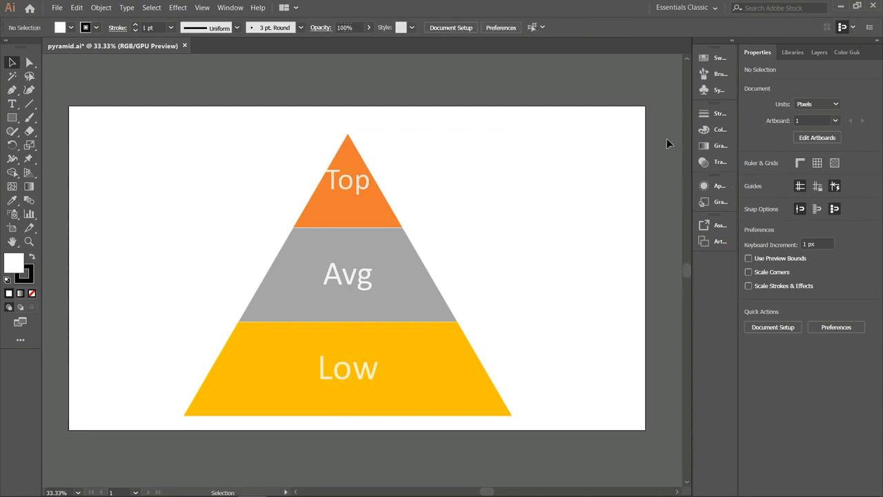
Expand Layer 2 and its nested groups down to the yellow tier's paths.
{"action": "left_click", "coordinate": [815, 51]}
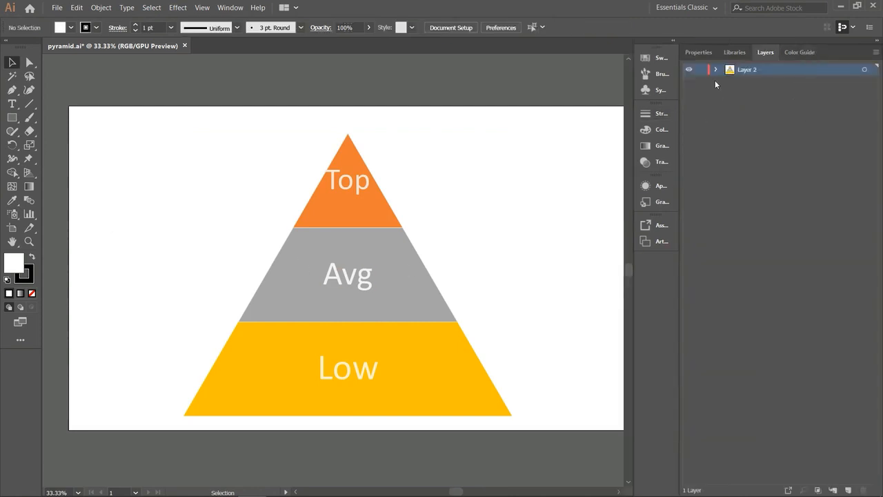
{"action": "left_click", "coordinate": [715, 69]}
{"action": "left_click", "coordinate": [730, 82]}
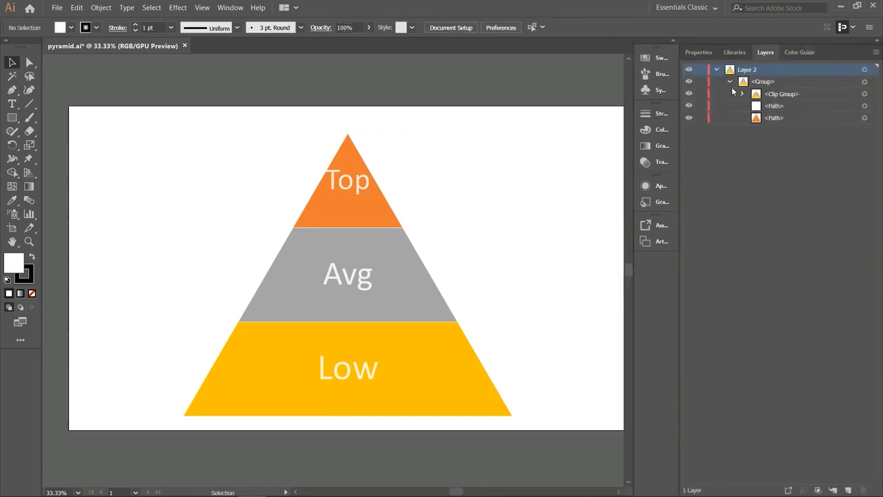
{"action": "left_click", "coordinate": [743, 94]}
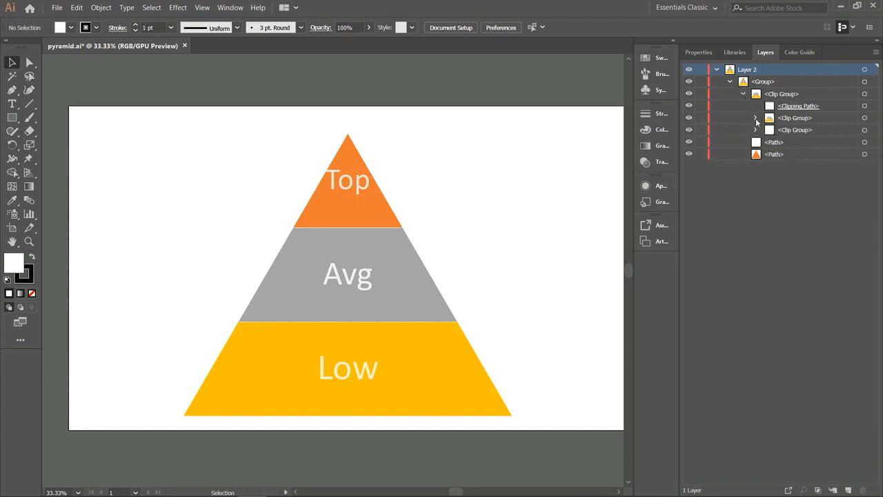
{"action": "left_click", "coordinate": [756, 118]}
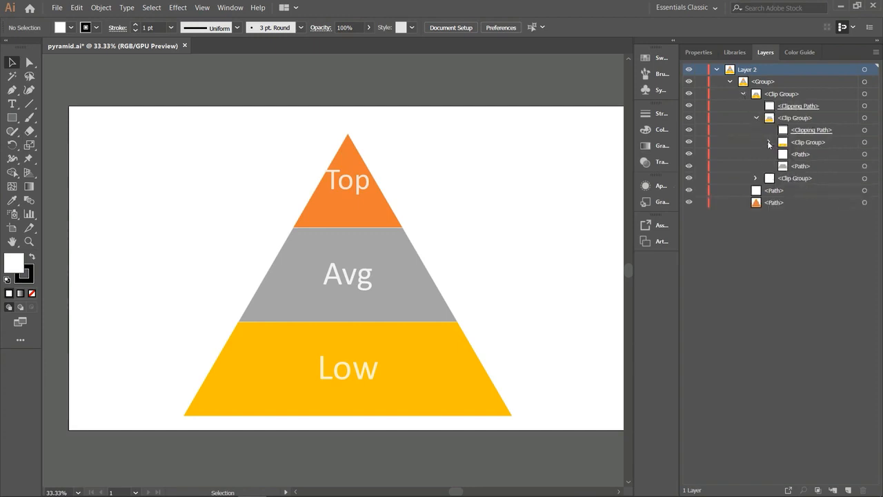
{"action": "left_click", "coordinate": [769, 142]}
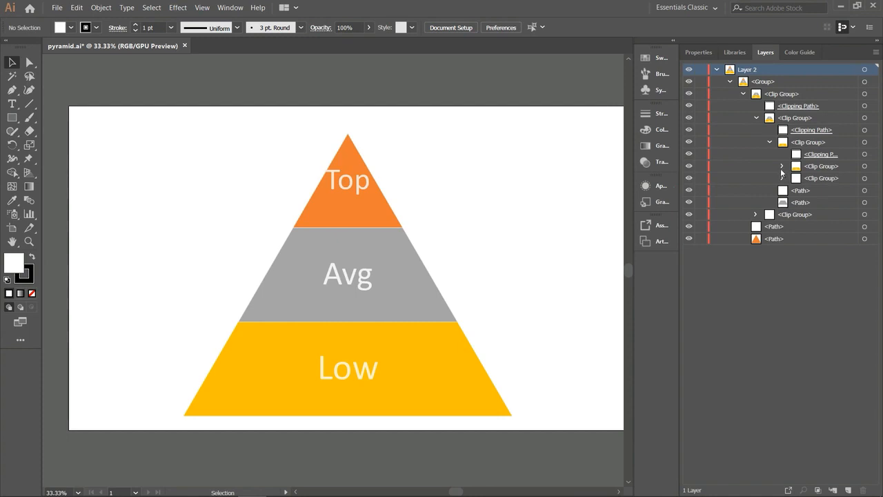
{"action": "left_click", "coordinate": [782, 166]}
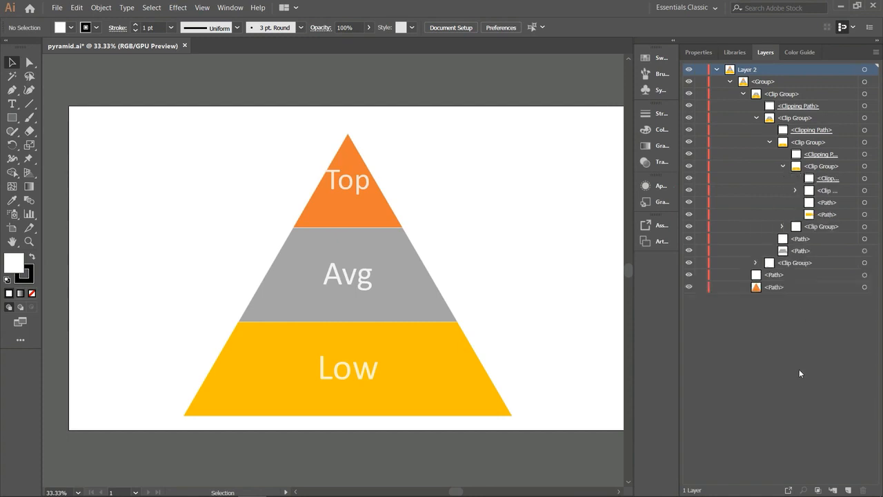
Create three new layers above Layer 2.
{"action": "left_click", "coordinate": [848, 490]}
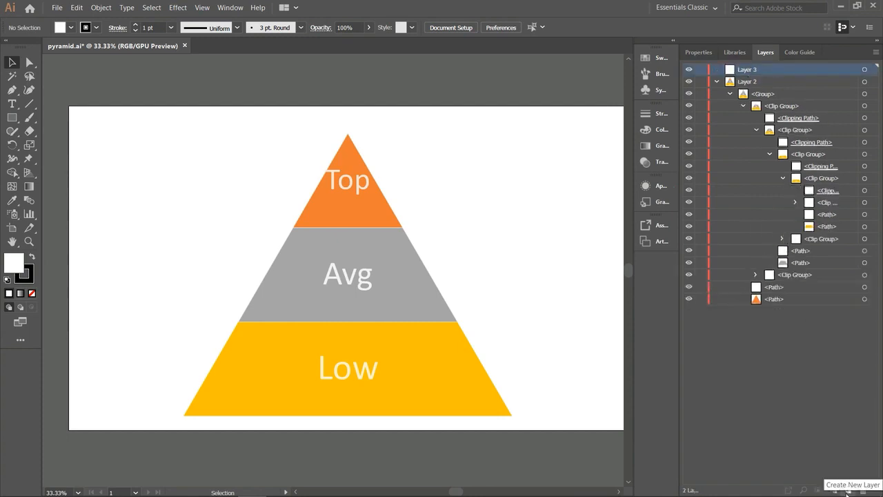
{"action": "left_click", "coordinate": [847, 491]}
{"action": "left_click", "coordinate": [848, 491]}
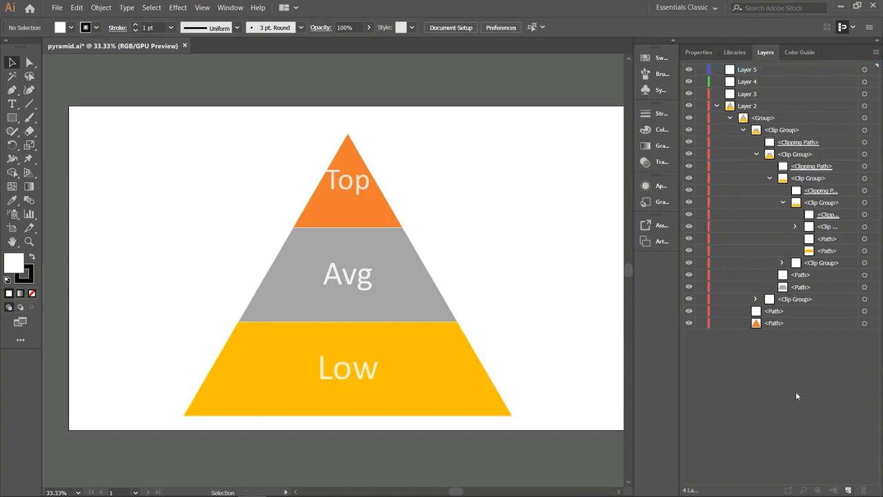
Move the yellow tier's clip group to Layer 3, the grey tier's to Layer 4 and the orange tier's group to Layer 5.
{"action": "left_click_drag", "start_coordinate": [804, 204], "coordinate": [788, 94]}
{"action": "left_click", "coordinate": [789, 159]}
{"action": "left_click", "coordinate": [776, 133]}
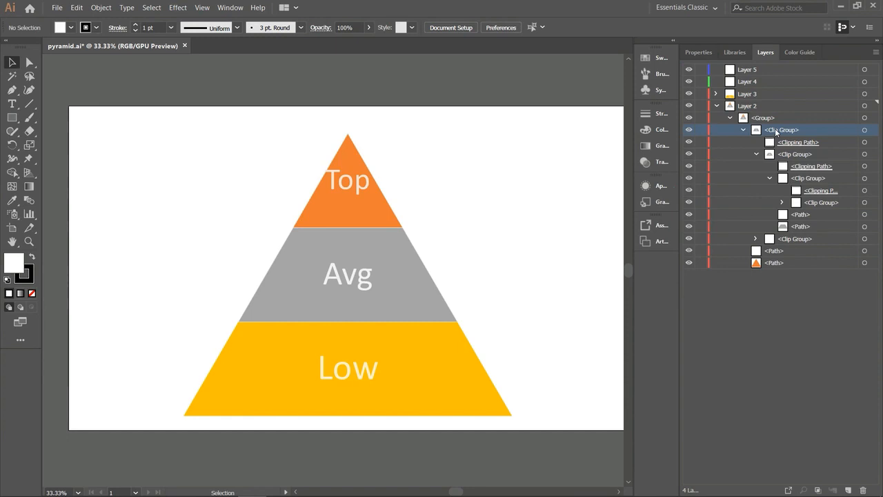
{"action": "left_click_drag", "start_coordinate": [776, 131], "coordinate": [772, 84]}
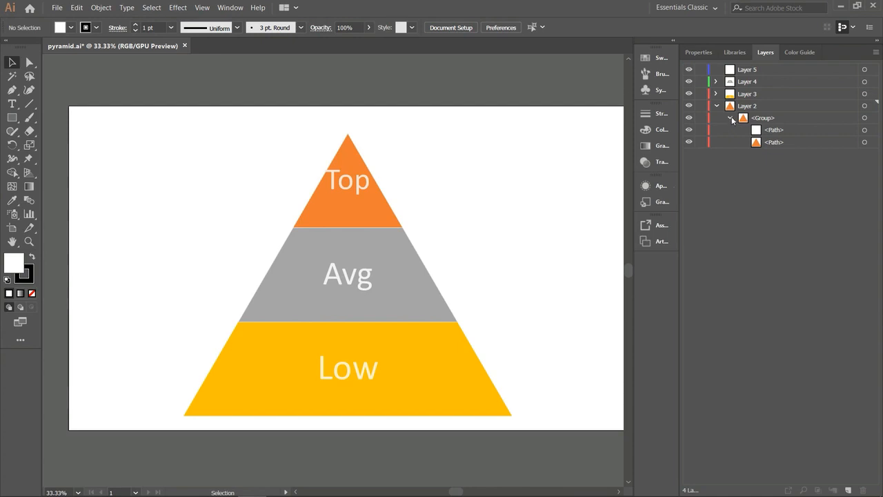
{"action": "left_click_drag", "start_coordinate": [761, 118], "coordinate": [762, 71]}
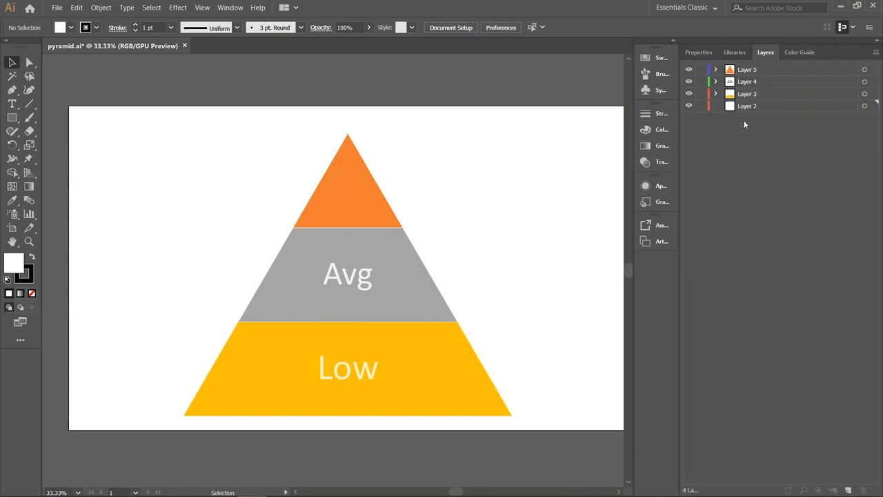
Expand Layer 4 and examine its nested clip groups down to the Avg label.
{"action": "left_click", "coordinate": [716, 82]}
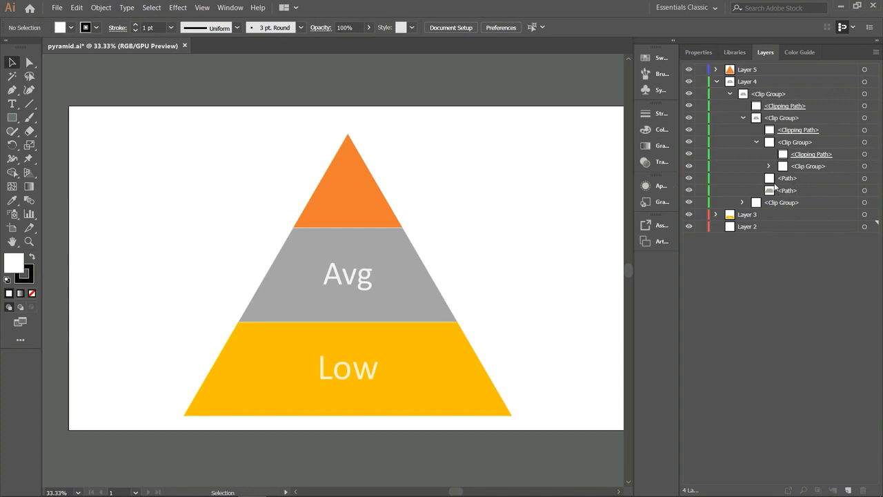
{"action": "left_click", "coordinate": [768, 112]}
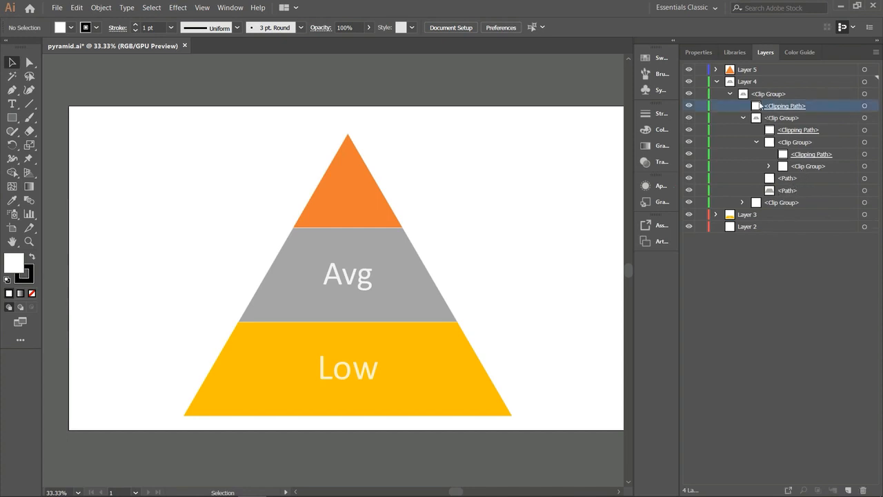
{"action": "left_click", "coordinate": [769, 166]}
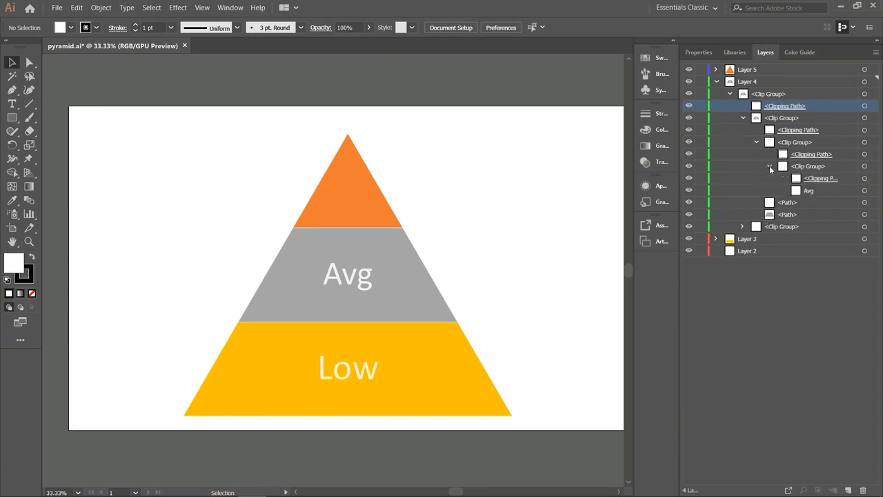
{"action": "left_click", "coordinate": [769, 166]}
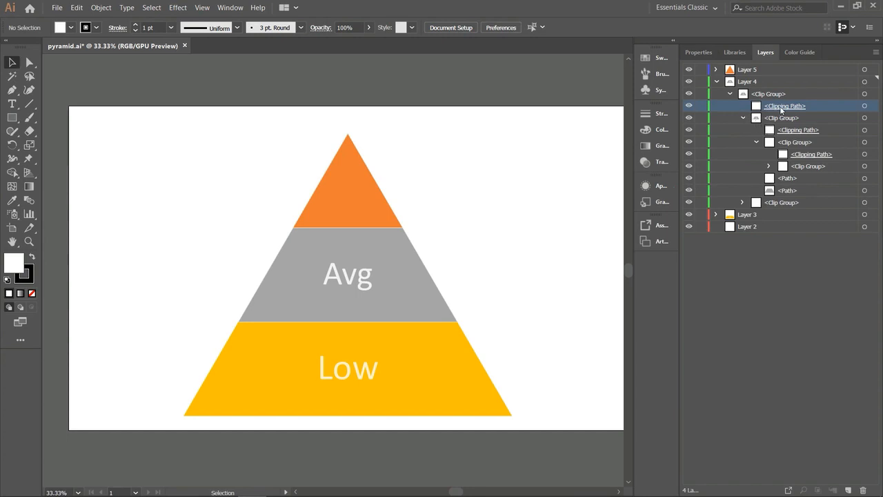
Try to move the outermost clipping path of Layer 4 into Layer 5.
{"action": "left_click_drag", "start_coordinate": [782, 108], "coordinate": [768, 78]}
{"action": "left_click_drag", "start_coordinate": [782, 107], "coordinate": [754, 78]}
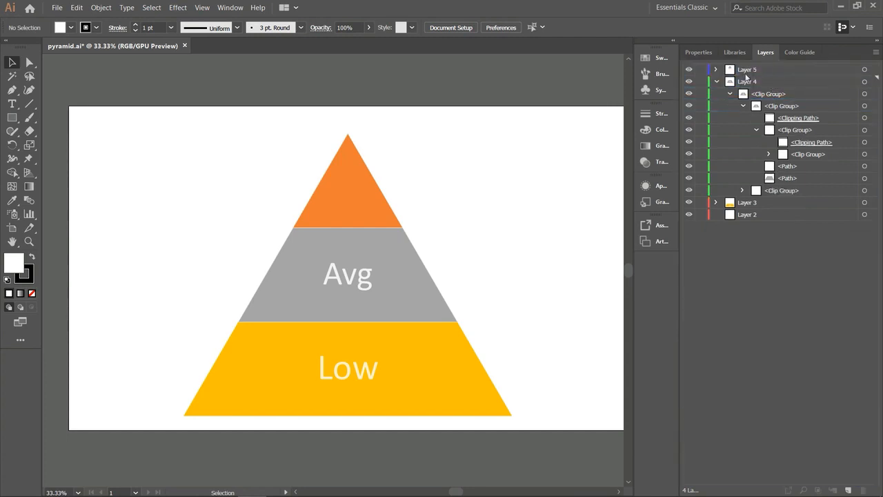
{"action": "left_click", "coordinate": [716, 70]}
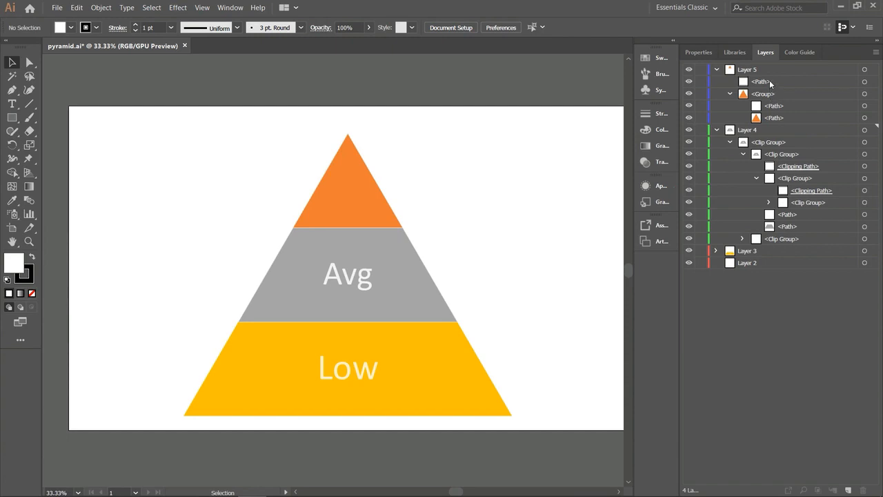
{"action": "key", "text": "ctrl+z"}
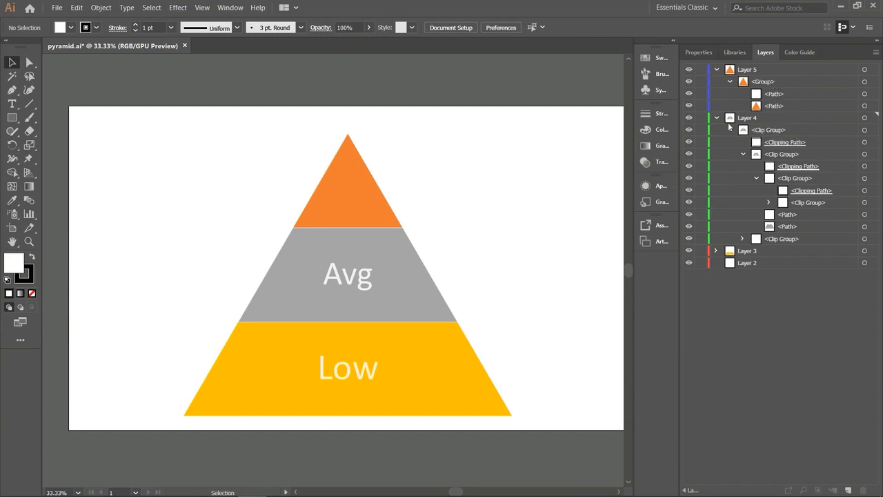
Move the Top label's clip group from Layer 4 into Layer 5, and collapse both layers.
{"action": "left_click", "coordinate": [717, 251]}
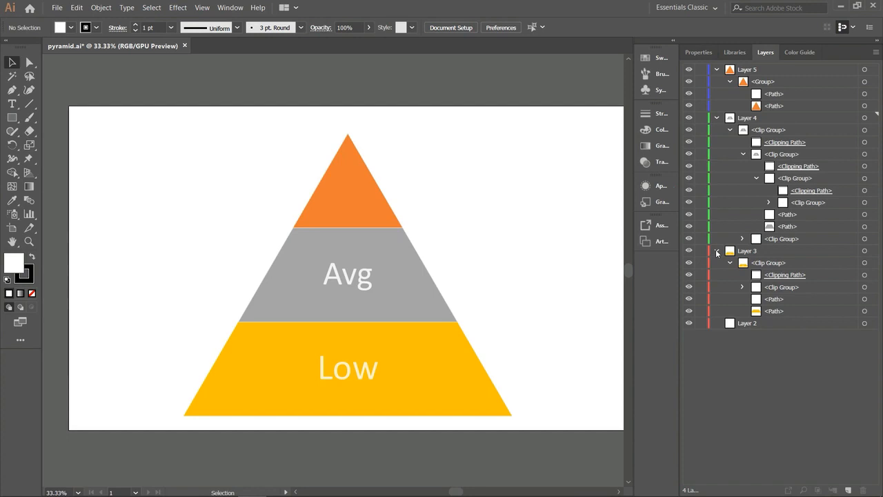
{"action": "left_click", "coordinate": [716, 251]}
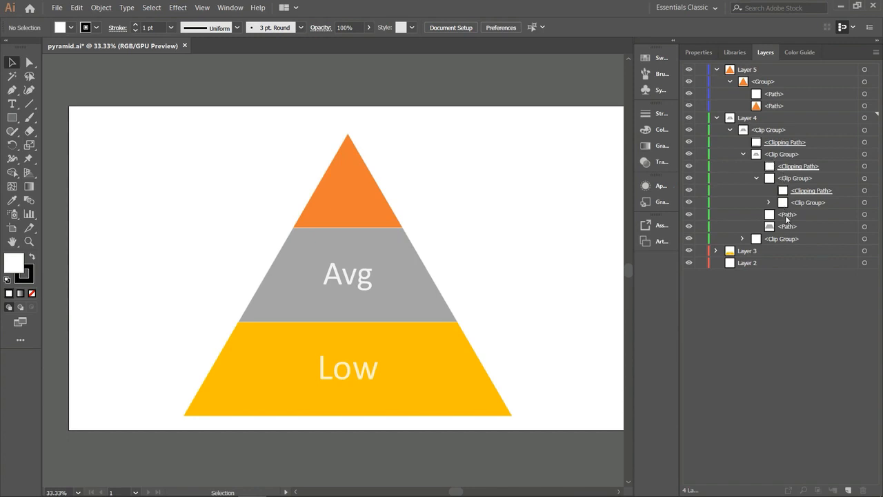
{"action": "left_click", "coordinate": [743, 239]}
{"action": "left_click", "coordinate": [743, 239]}
{"action": "left_click_drag", "start_coordinate": [776, 242], "coordinate": [766, 76]}
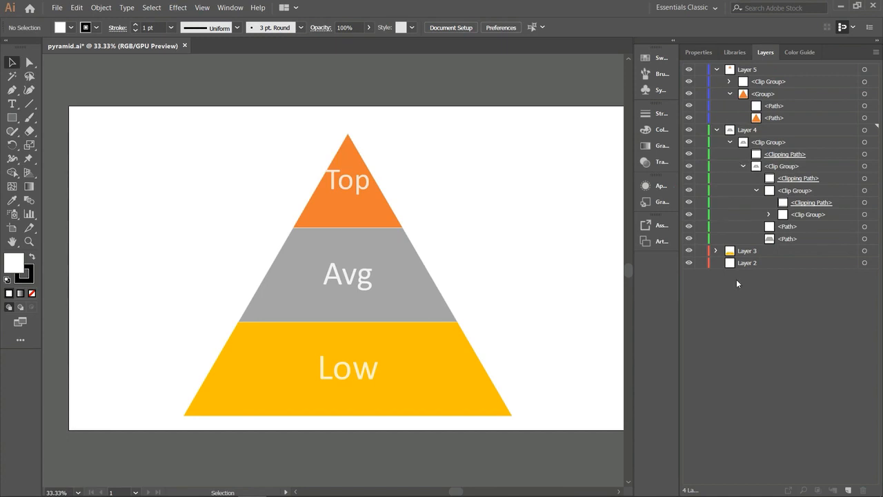
{"action": "left_click", "coordinate": [717, 70]}
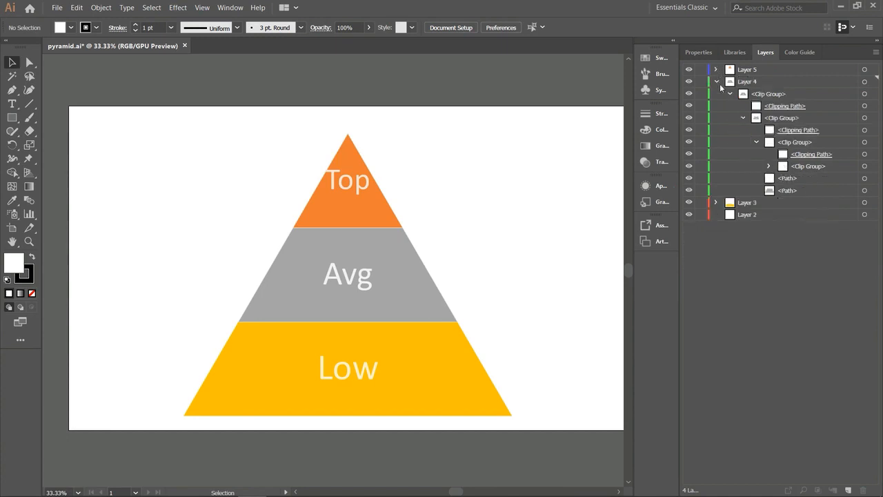
{"action": "left_click", "coordinate": [717, 81]}
{"action": "left_click", "coordinate": [793, 108]}
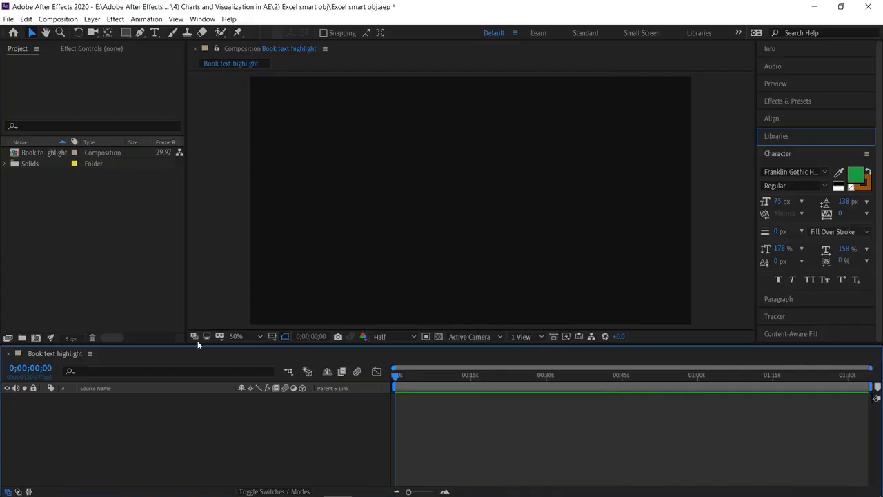
Switch to After Effects and add a 1920 x 1080 px pale cyan solid to the Book text highlight composition.
{"action": "right_click", "coordinate": [202, 419]}
{"action": "mouse_move", "coordinate": [241, 308]}
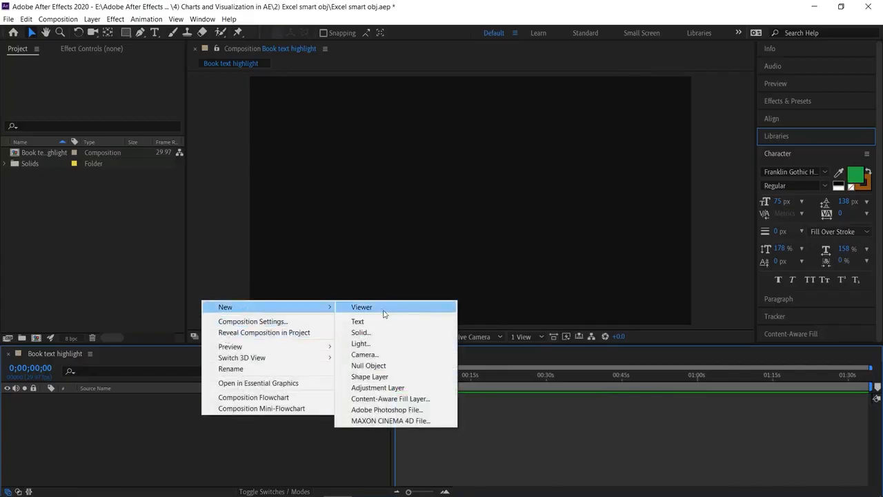
{"action": "left_click", "coordinate": [393, 334]}
{"action": "left_click", "coordinate": [635, 341]}
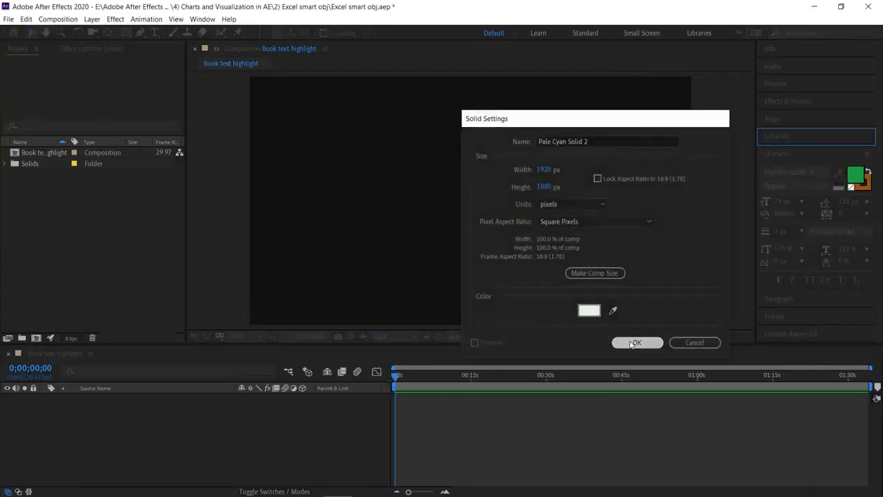
{"action": "left_click", "coordinate": [237, 445]}
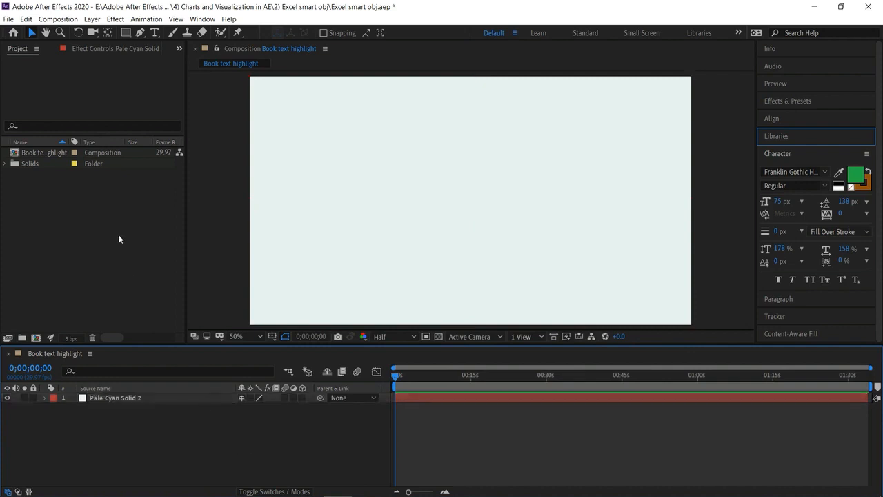
{"action": "double_click", "coordinate": [91, 212]}
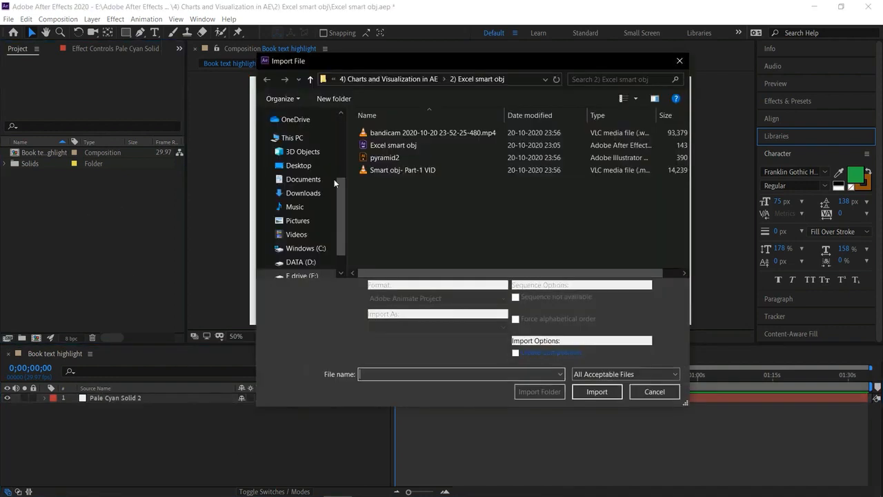
{"action": "double_click", "coordinate": [417, 155]}
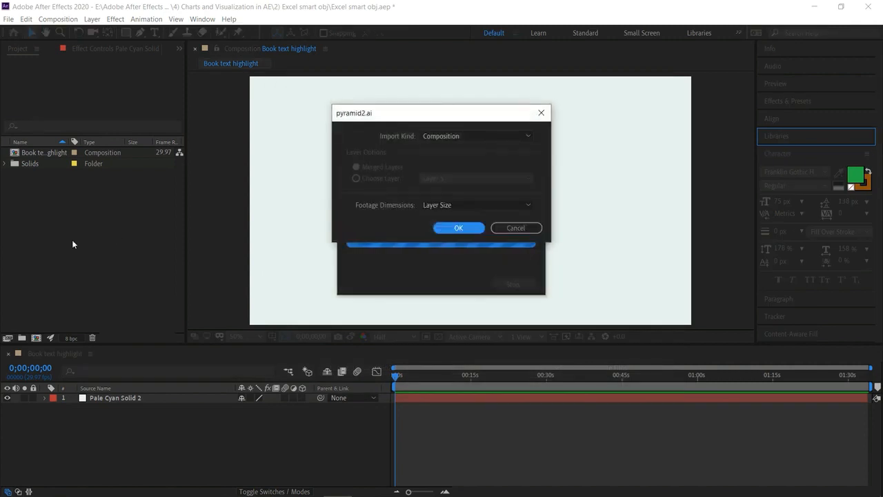
{"action": "left_click", "coordinate": [473, 205]}
{"action": "left_click", "coordinate": [473, 205]}
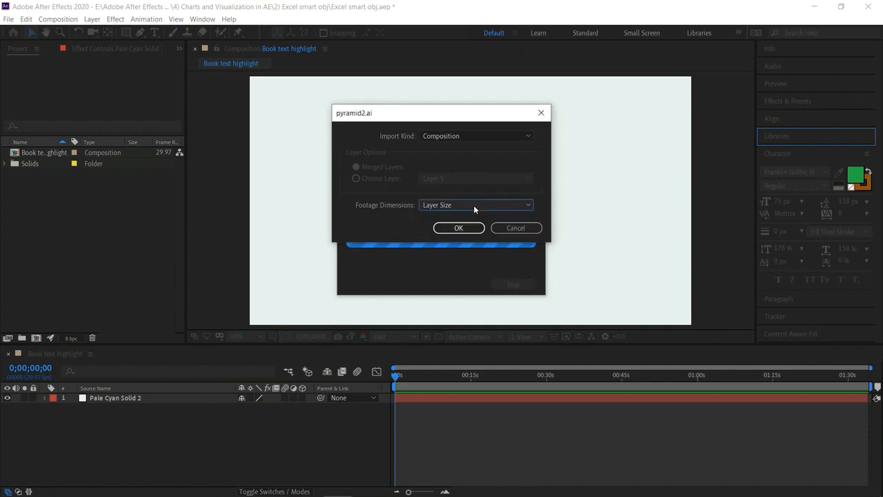
{"action": "left_click", "coordinate": [528, 229]}
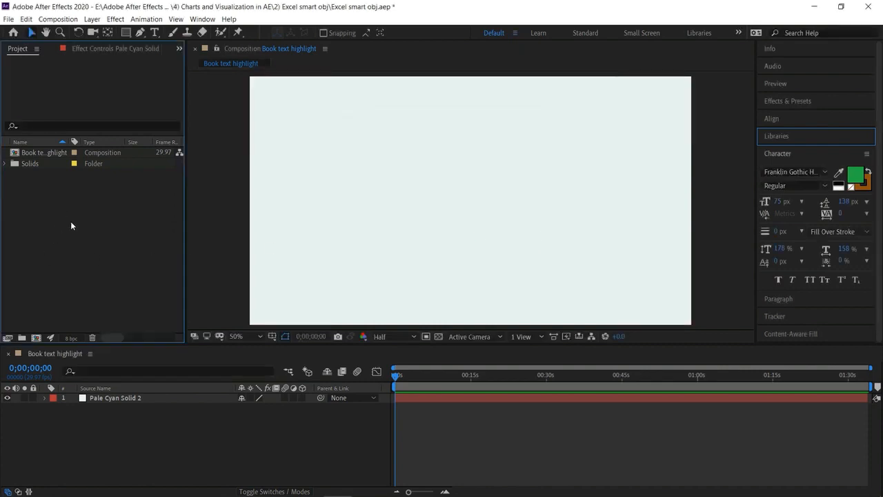
Import pyramid2 as Composition - Retain Layer Sizes and place it above the solid in the Book text highlight composition.
{"action": "double_click", "coordinate": [82, 242]}
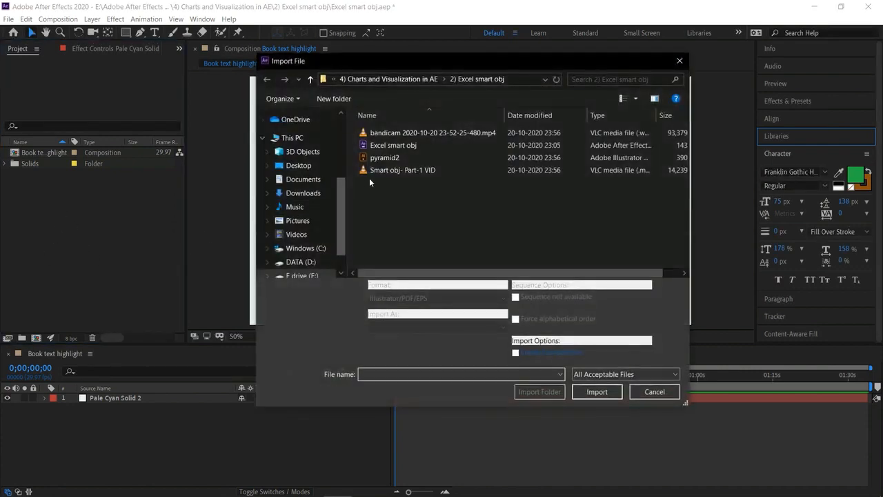
{"action": "left_click", "coordinate": [385, 158]}
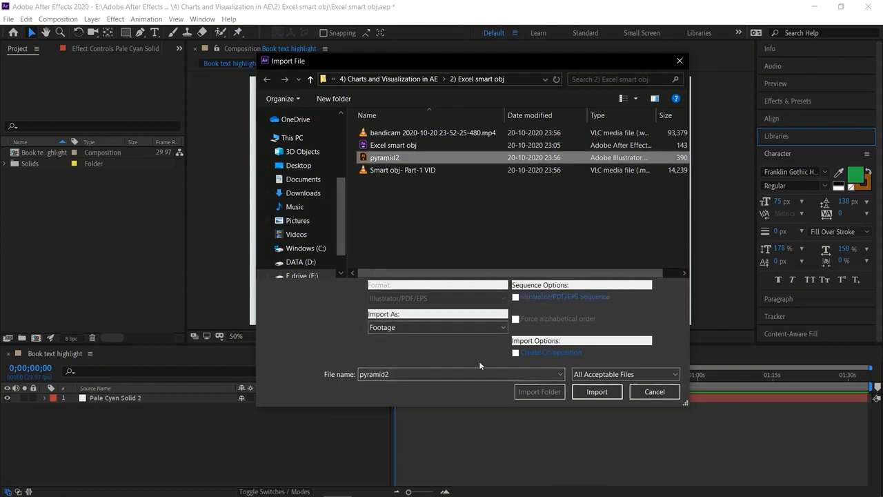
{"action": "left_click", "coordinate": [465, 327]}
{"action": "left_click", "coordinate": [462, 348]}
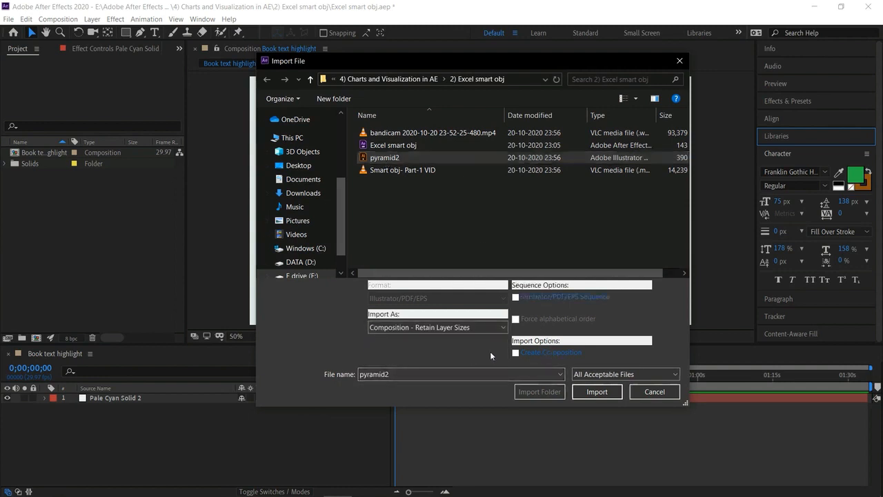
{"action": "left_click", "coordinate": [597, 391]}
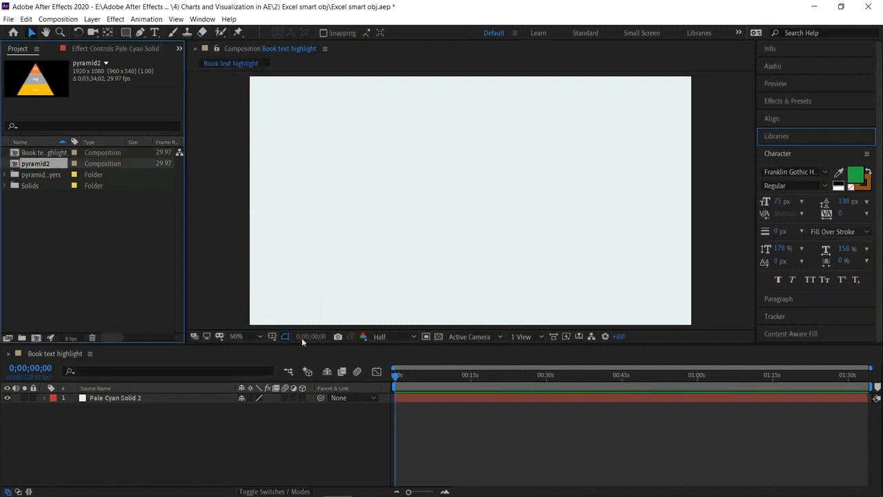
{"action": "left_click_drag", "start_coordinate": [45, 164], "coordinate": [131, 396]}
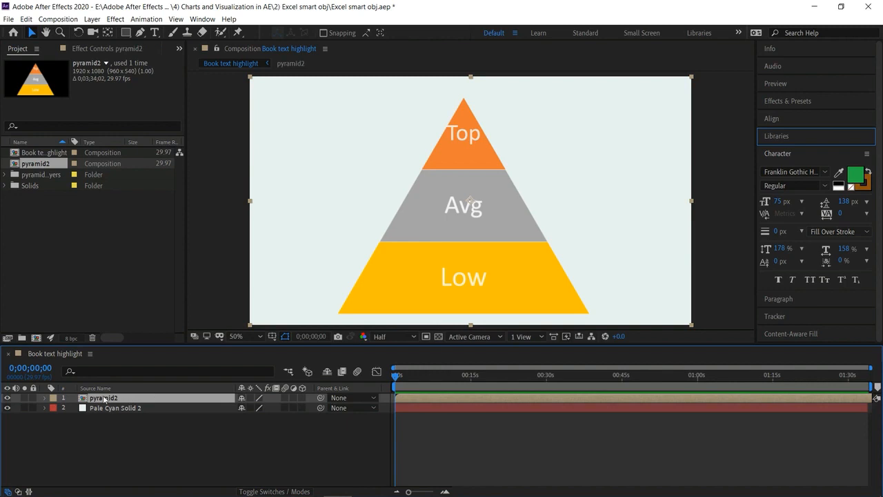
Open the pyramid2 composition and move the anchor points of Layers 3, 4 and 5 to the bottom centre of their tiers.
{"action": "double_click", "coordinate": [103, 399]}
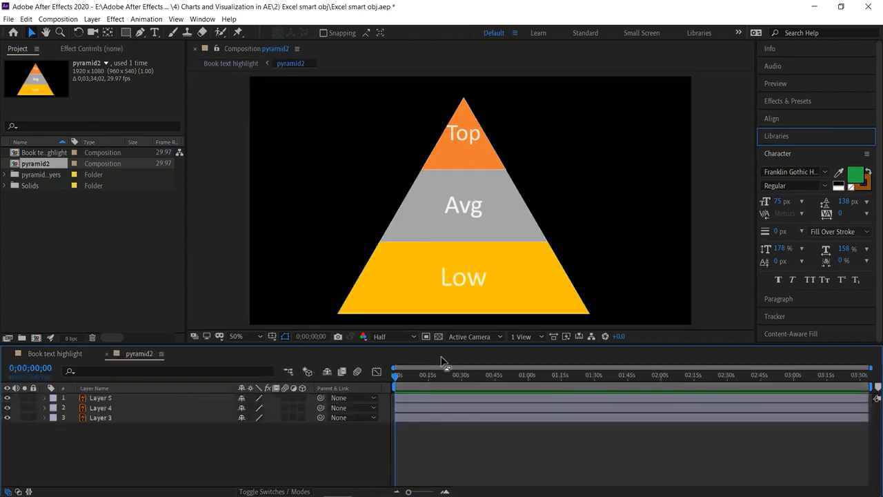
{"action": "left_click", "coordinate": [416, 284]}
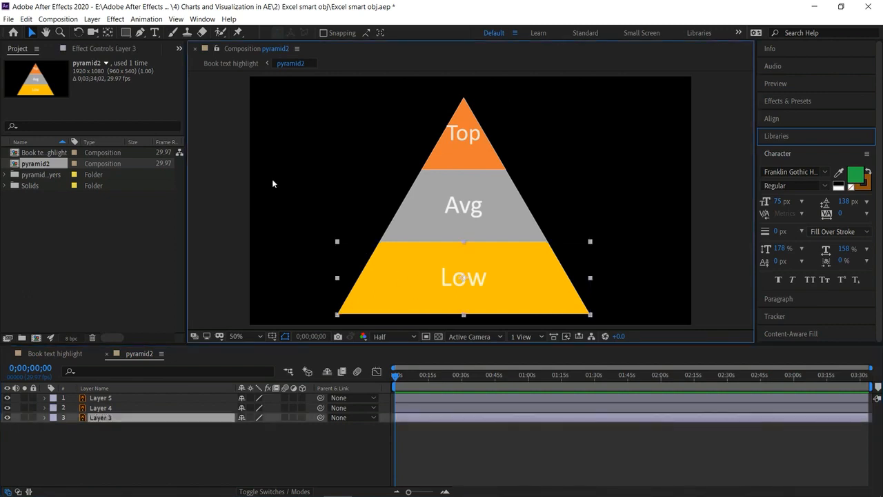
{"action": "left_click", "coordinate": [108, 32]}
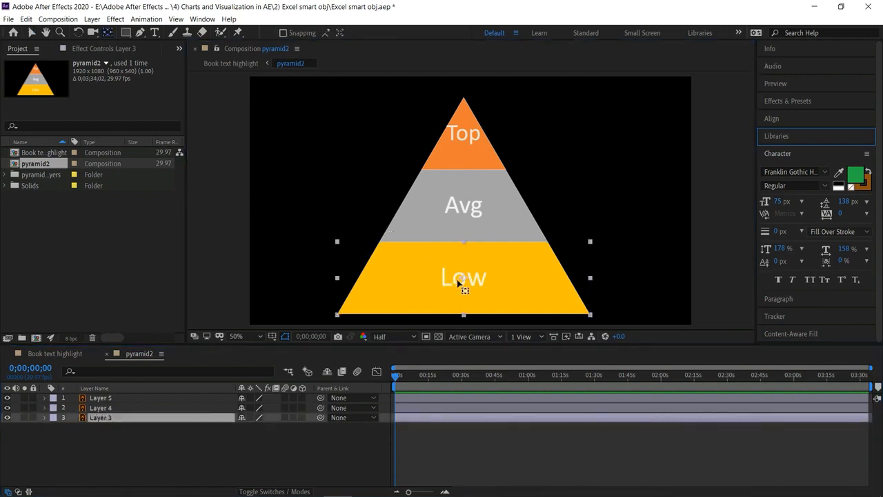
{"action": "left_click_drag", "start_coordinate": [464, 279], "coordinate": [463, 316]}
{"action": "left_click", "coordinate": [475, 220]}
{"action": "left_click_drag", "start_coordinate": [467, 205], "coordinate": [466, 239]}
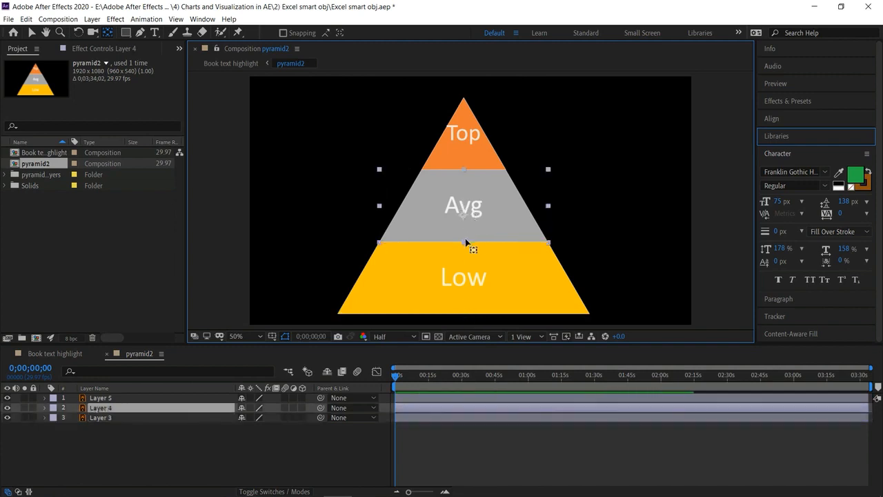
{"action": "left_click", "coordinate": [466, 147]}
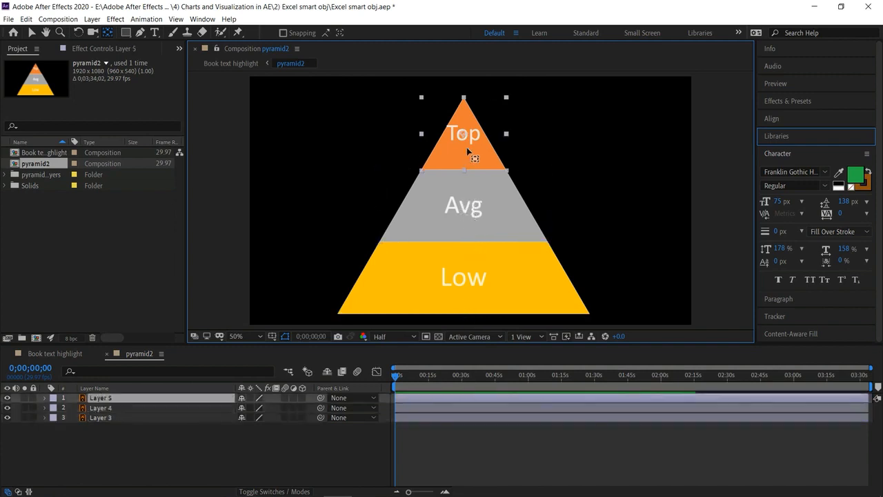
{"action": "left_click_drag", "start_coordinate": [464, 138], "coordinate": [465, 171]}
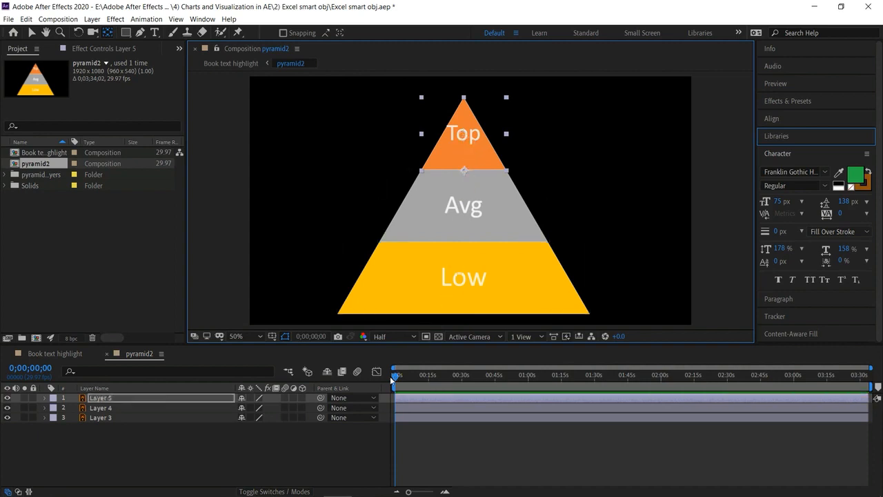
Trim the start of Layer 3, the yellow tier, to 0;00;00;15.
{"action": "left_click", "coordinate": [445, 492]}
{"action": "left_click", "coordinate": [445, 492]}
{"action": "left_click", "coordinate": [446, 492]}
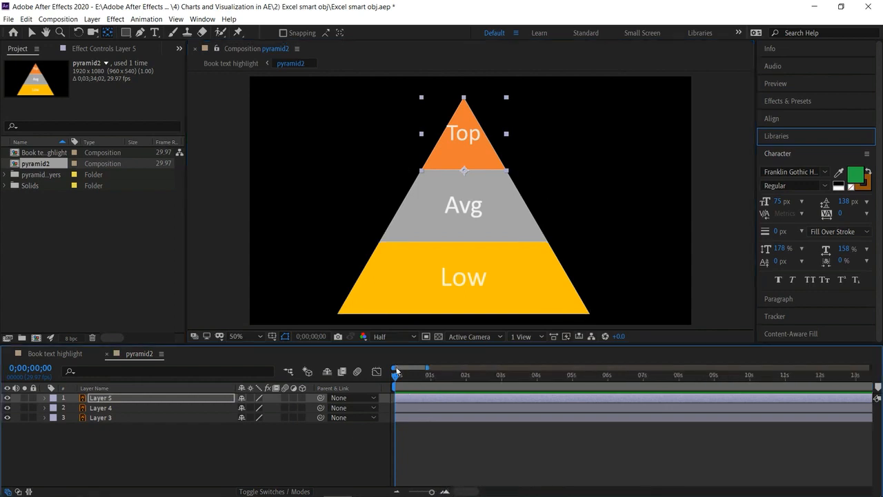
{"action": "left_click_drag", "start_coordinate": [397, 379], "coordinate": [413, 384]}
{"action": "left_click", "coordinate": [426, 418]}
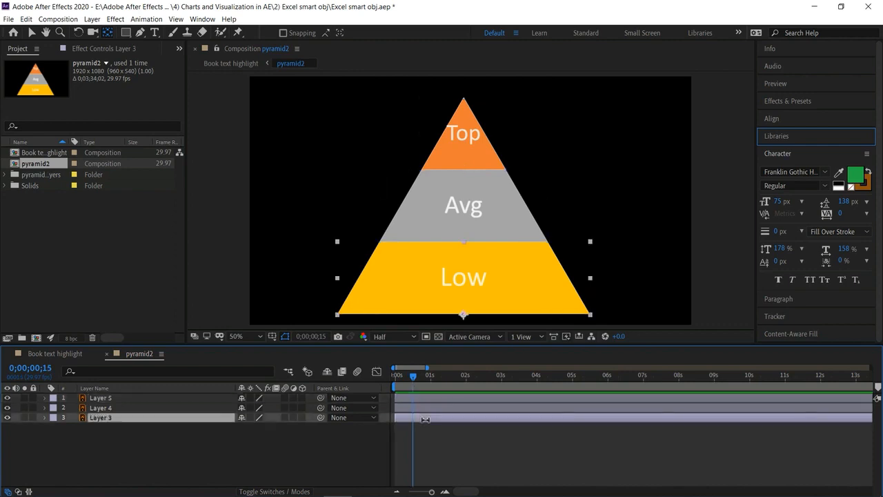
{"action": "left_click", "coordinate": [33, 32]}
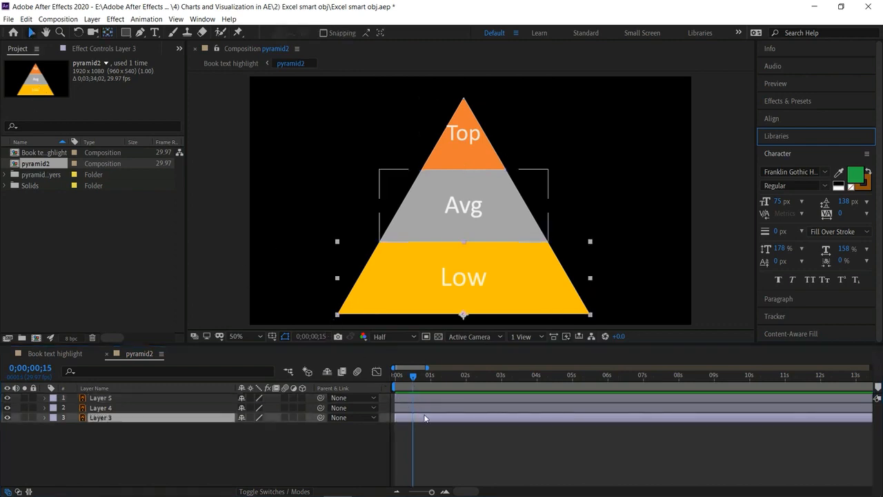
{"action": "key", "text": "alt+["}
Trim the start of Layer 4, the grey tier, to 0;00;01;14 and select Layer 5.
{"action": "left_click_drag", "start_coordinate": [415, 380], "coordinate": [450, 387]}
{"action": "left_click", "coordinate": [459, 408]}
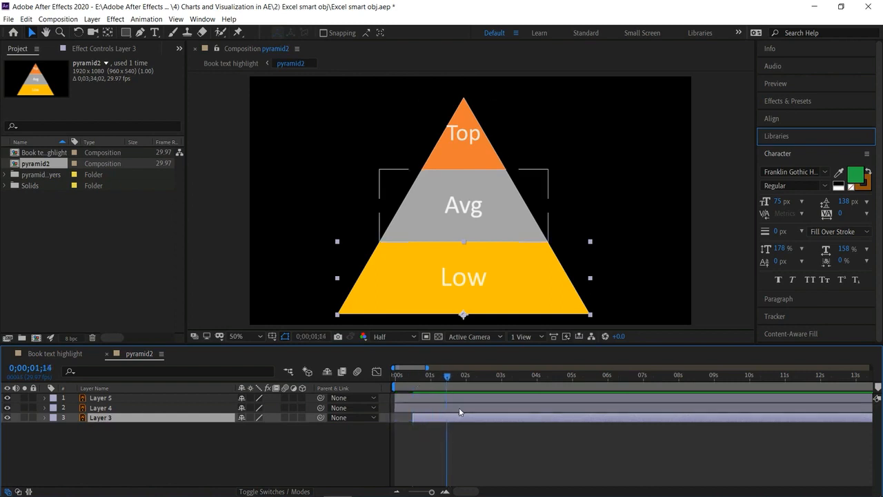
{"action": "key", "text": "alt+["}
{"action": "left_click", "coordinate": [461, 399]}
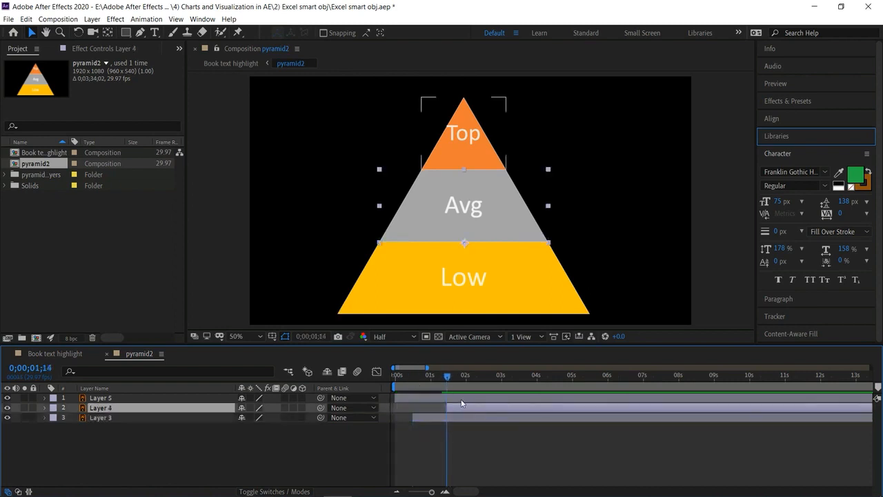
Trim the start of Layer 5, the orange tier, to about 2.5 seconds and return the current time to 0;00;00;15.
{"action": "left_click_drag", "start_coordinate": [450, 379], "coordinate": [412, 389]}
{"action": "key", "text": "alt+["}
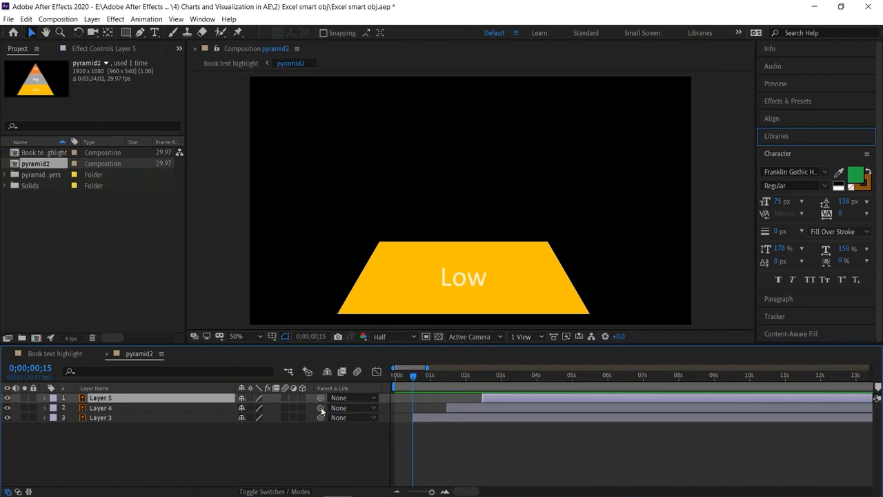
Add a Scale keyframe to Layer 3 at 0;00;00;15 with proportions unlinked and the vertical scale set to 0%.
{"action": "left_click", "coordinate": [99, 417]}
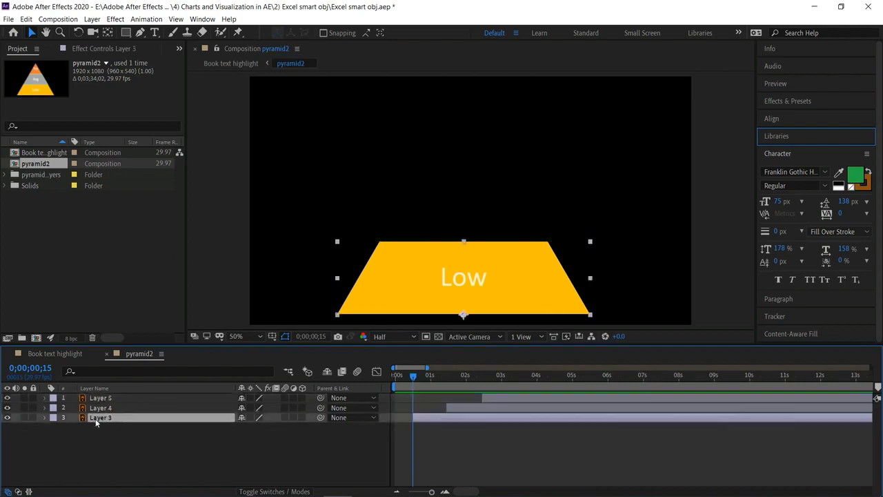
{"action": "key", "text": "s"}
{"action": "left_click", "coordinate": [75, 429]}
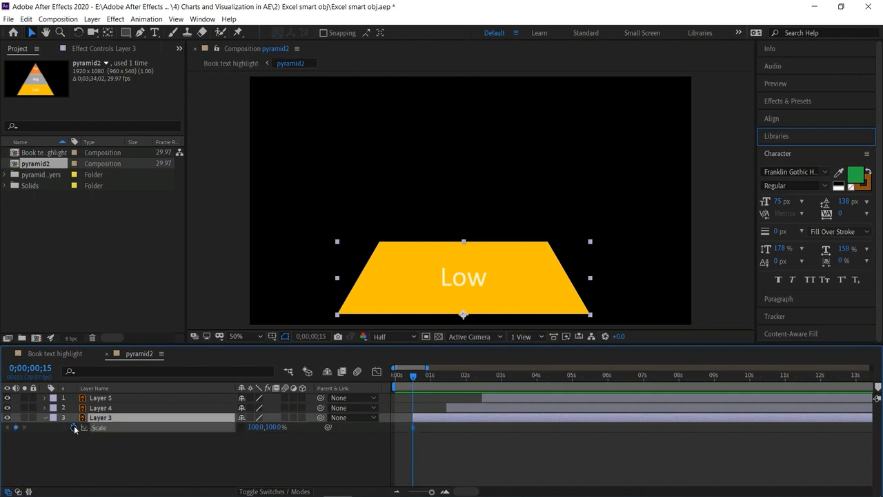
{"action": "left_click", "coordinate": [275, 427]}
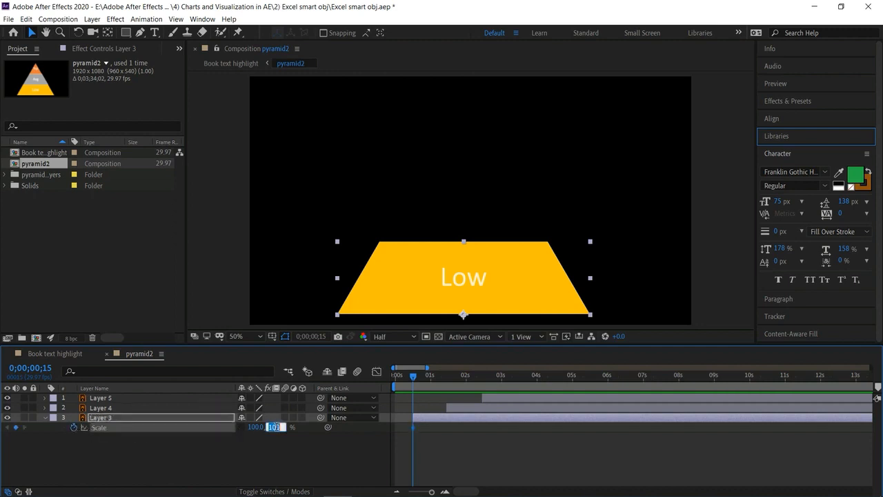
{"action": "type", "text": "0"}
{"action": "key", "text": "Return"}
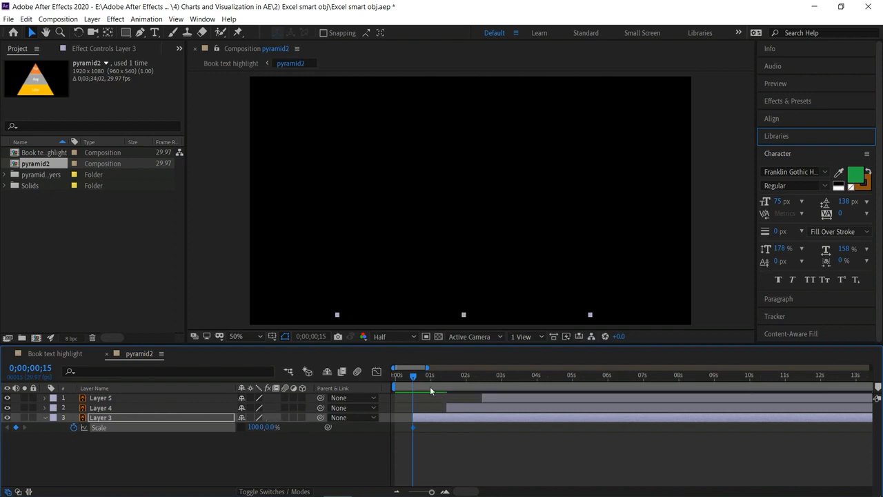
Move the current time to 0;00;01;12 for Layer 3's second Scale keyframe.
{"action": "left_click_drag", "start_coordinate": [416, 378], "coordinate": [448, 392]}
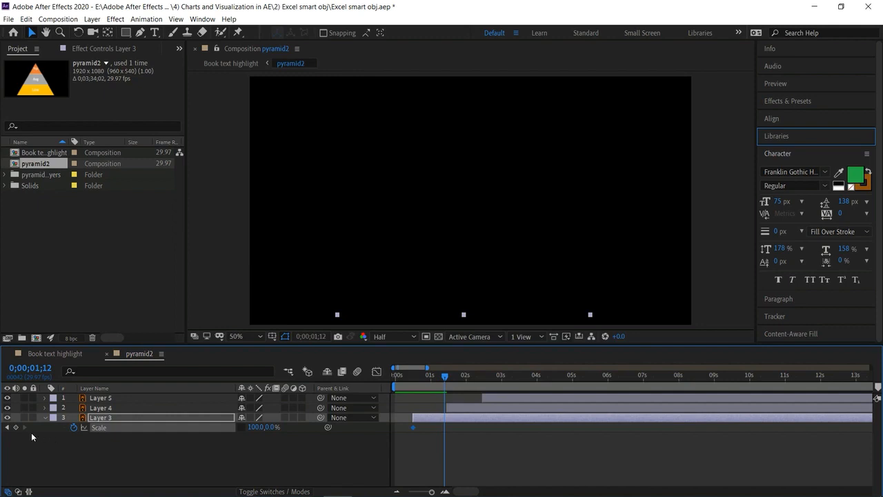
Keyframe Layer 3's vertical scale at 100% at 0;00;01;12 and preview the animation from the start.
{"action": "left_click", "coordinate": [271, 427]}
{"action": "type", "text": "100"}
{"action": "key", "text": "Return"}
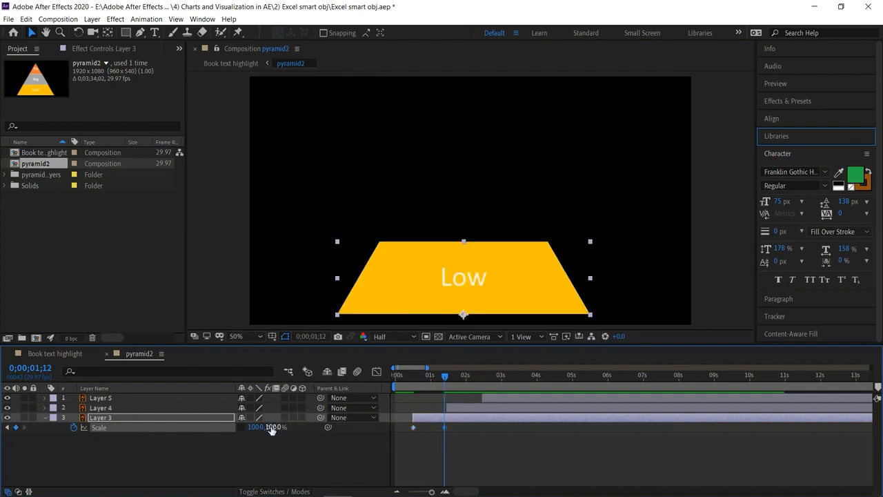
{"action": "left_click_drag", "start_coordinate": [446, 379], "coordinate": [381, 384]}
{"action": "key", "text": "space"}
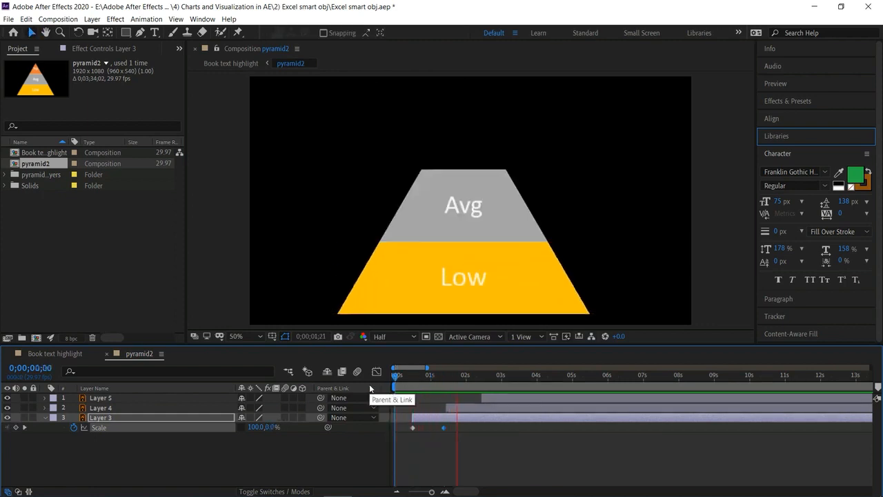
{"action": "key", "text": "space"}
Apply Easy Ease to both of Layer 3's Scale keyframes and preview the eased motion from the start.
{"action": "left_click_drag", "start_coordinate": [464, 377], "coordinate": [447, 381]}
{"action": "left_click", "coordinate": [428, 443]}
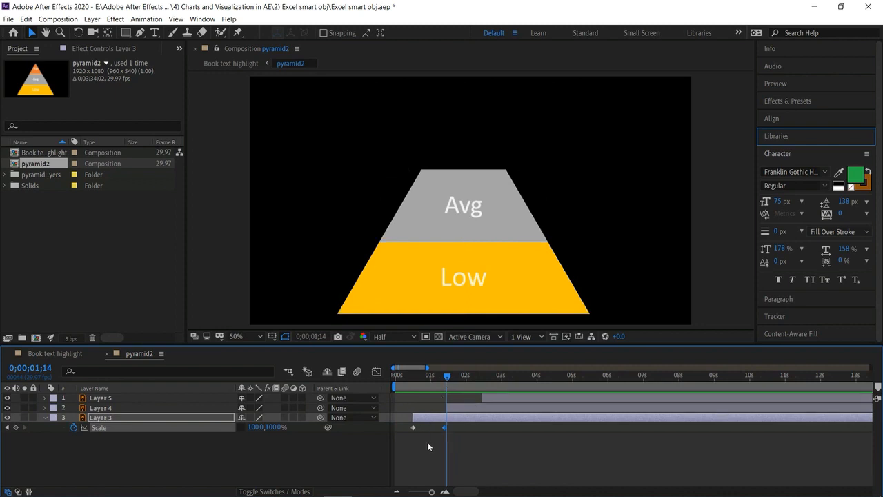
{"action": "left_click_drag", "start_coordinate": [403, 426], "coordinate": [449, 439]}
{"action": "right_click", "coordinate": [416, 427]}
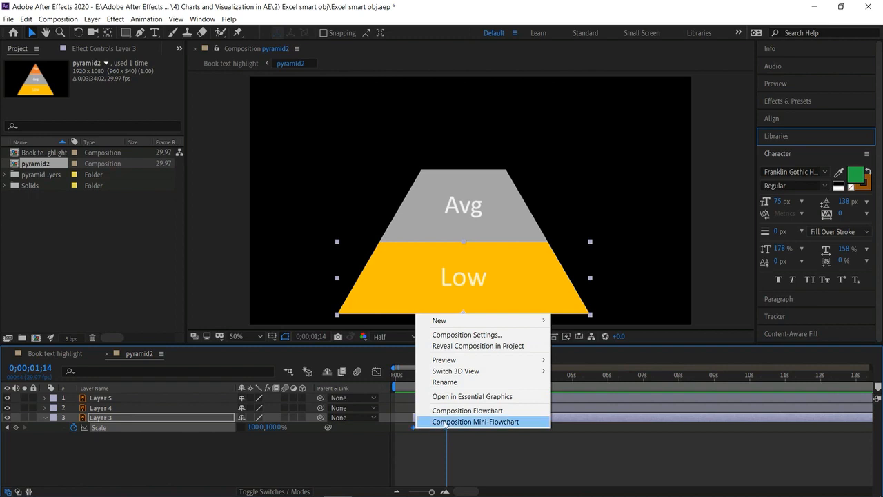
{"action": "left_click", "coordinate": [426, 438]}
{"action": "left_click_drag", "start_coordinate": [404, 422], "coordinate": [440, 432]}
{"action": "right_click", "coordinate": [412, 427]}
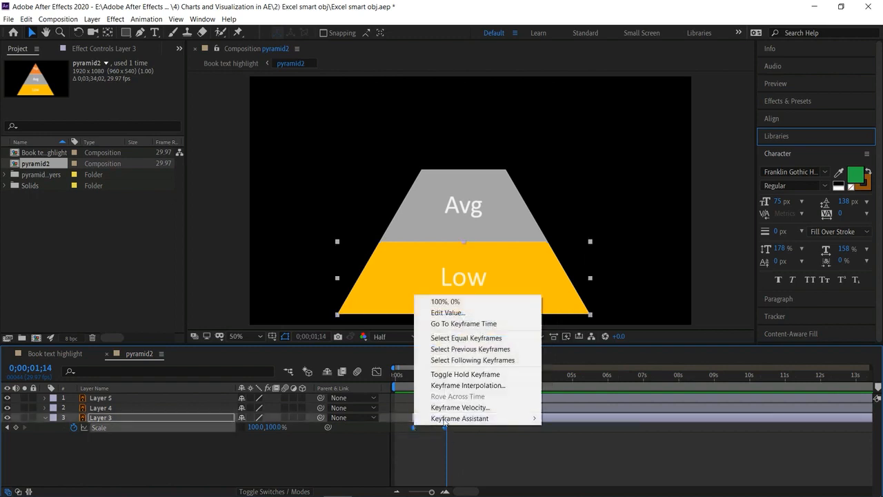
{"action": "mouse_move", "coordinate": [499, 418]}
{"action": "left_click", "coordinate": [599, 353]}
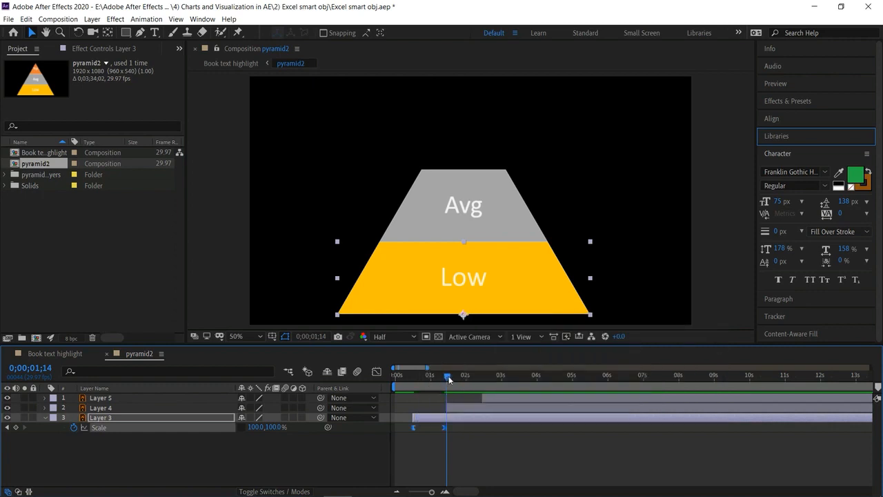
{"action": "left_click_drag", "start_coordinate": [449, 378], "coordinate": [385, 382]}
{"action": "key", "text": "space"}
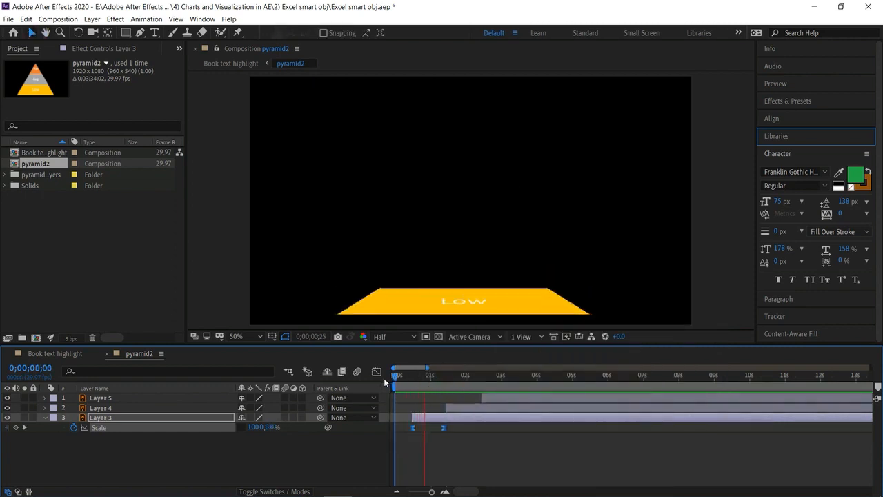
Copy Layer 3's two eased Scale keyframes and paste them onto Layer 4 at 0;00;01;14.
{"action": "left_click", "coordinate": [454, 447]}
{"action": "left_click_drag", "start_coordinate": [404, 423], "coordinate": [455, 434]}
{"action": "key", "text": "Delete"}
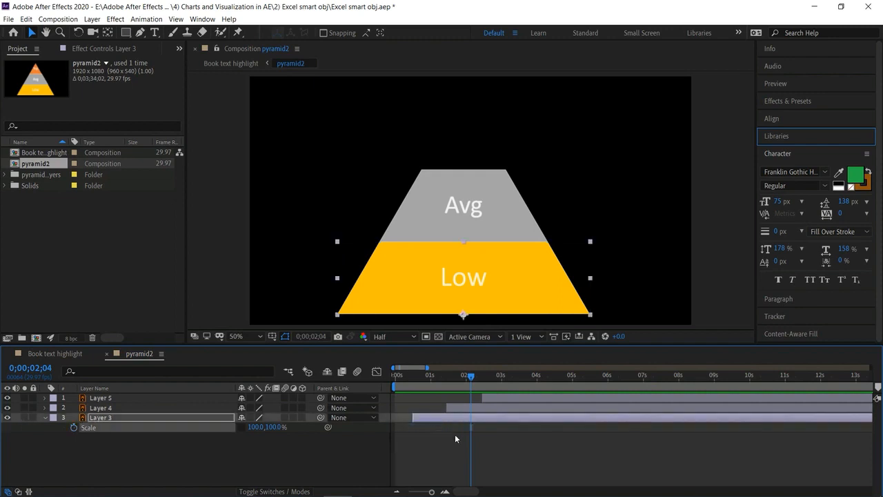
{"action": "key", "text": "ctrl+z"}
{"action": "left_click_drag", "start_coordinate": [470, 376], "coordinate": [447, 385]}
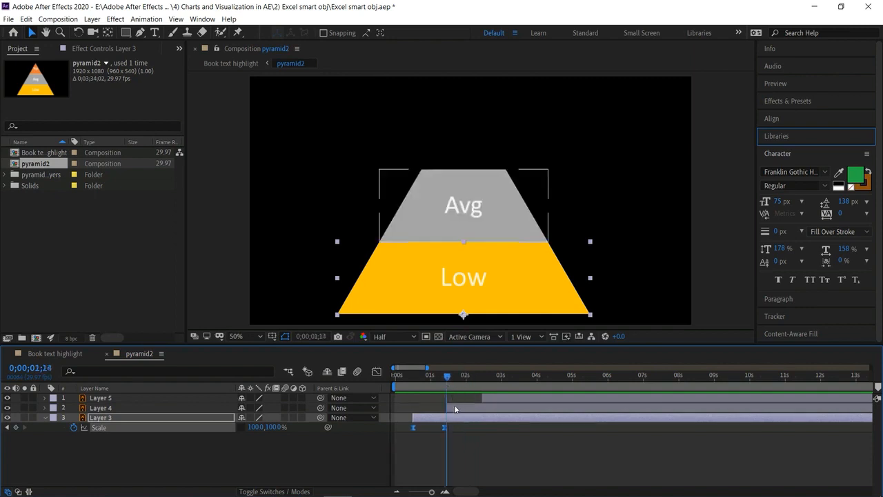
{"action": "left_click", "coordinate": [455, 407]}
{"action": "key", "text": "ctrl+v"}
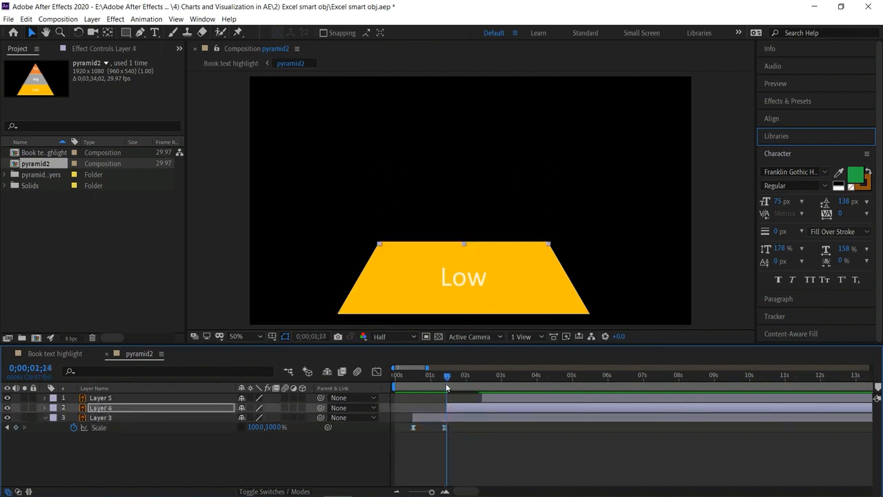
Paste the same eased Scale keyframes onto Layer 5 at 0;00;02;14.
{"action": "left_click_drag", "start_coordinate": [452, 378], "coordinate": [483, 390]}
{"action": "left_click", "coordinate": [488, 398]}
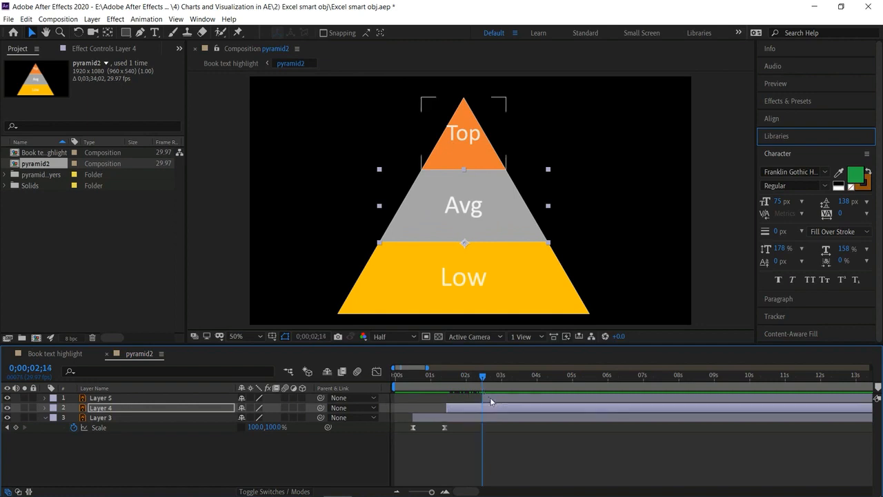
{"action": "key", "text": "ctrl+v"}
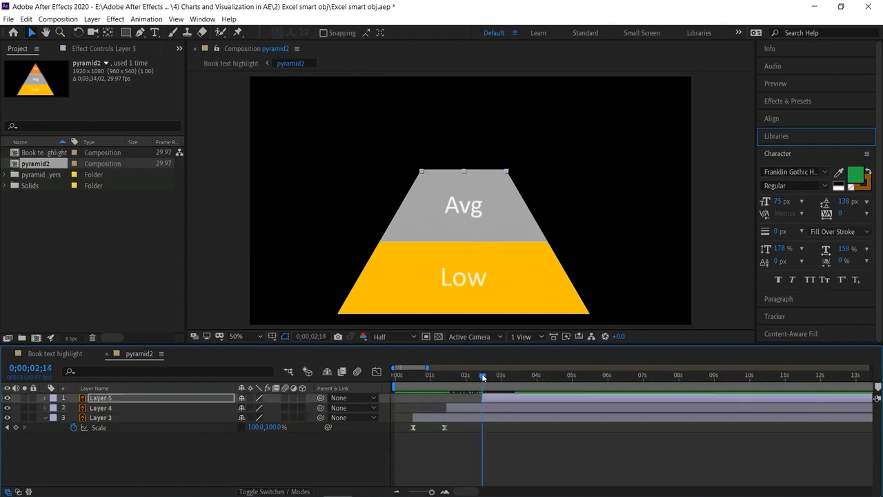
Preview the full three-level pyramid animation from the beginning of the pyramid2 composition.
{"action": "key", "text": "Home"}
{"action": "key", "text": "space"}
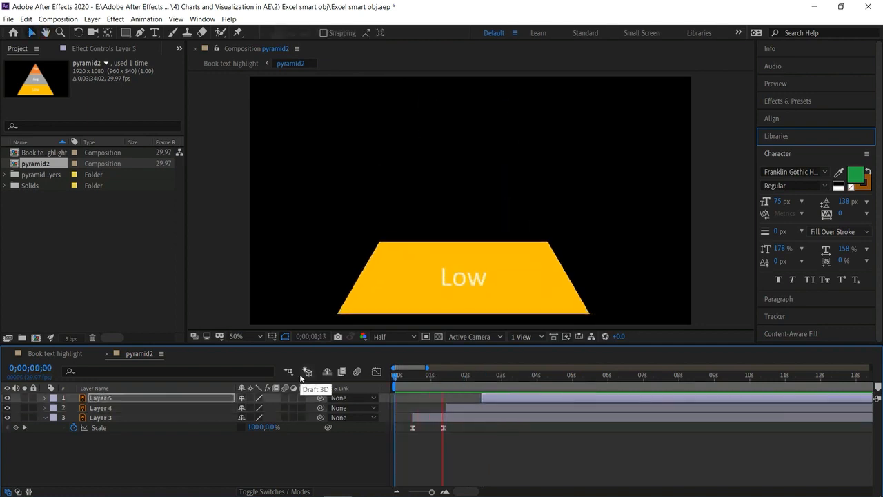
{"action": "key", "text": "space"}
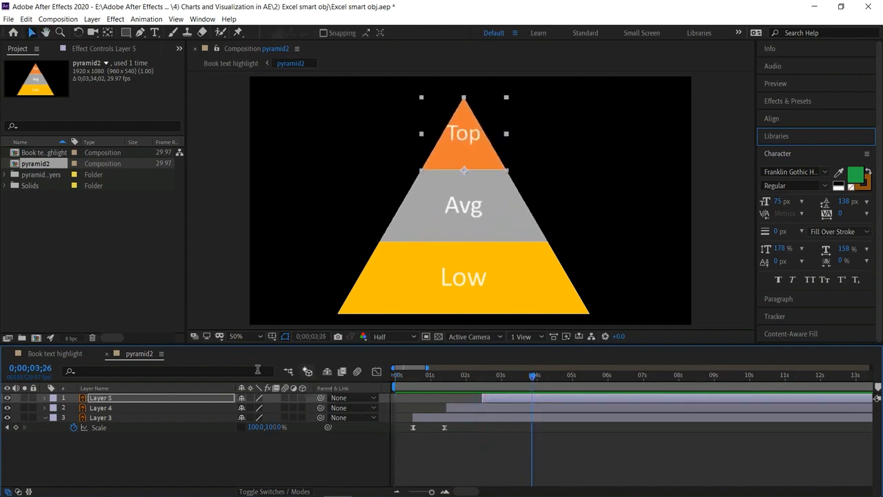
Close the pyramid2 composition and preview the animation from the start in the Book text highlight composition.
{"action": "left_click", "coordinate": [107, 355]}
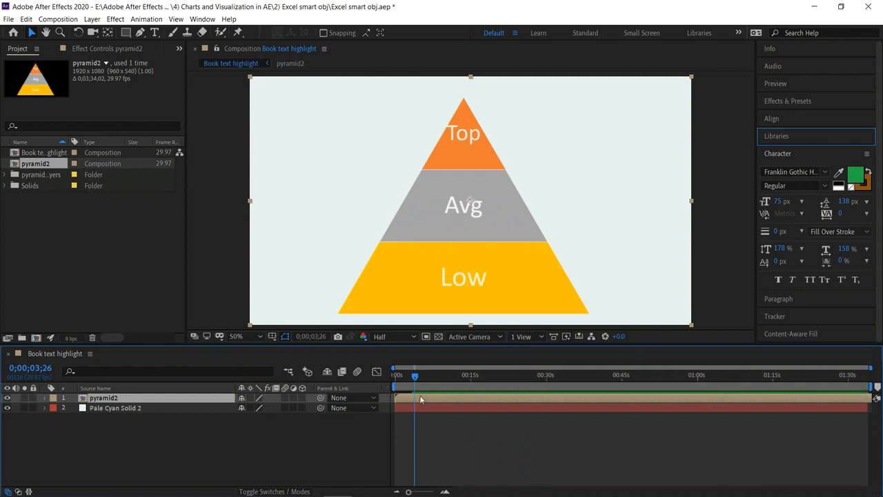
{"action": "left_click_drag", "start_coordinate": [415, 377], "coordinate": [331, 376]}
{"action": "key", "text": "space"}
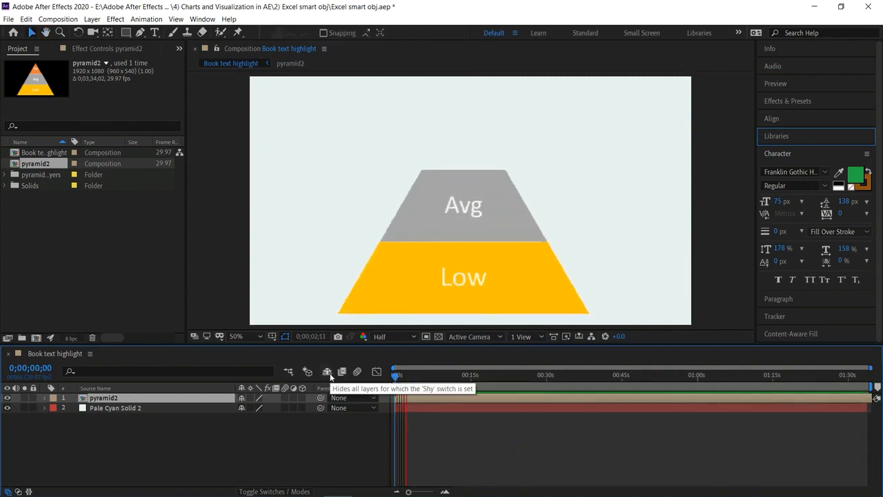
{"action": "key", "text": "space"}
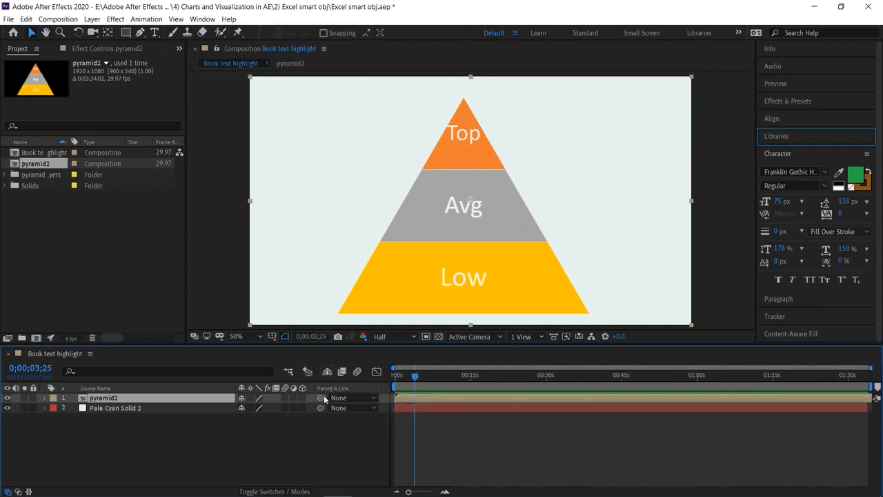
Start a new 1920 by 1080 px solid in the Book text highlight composition and pick a stronger light cyan-green colour for it.
{"action": "left_click", "coordinate": [227, 442]}
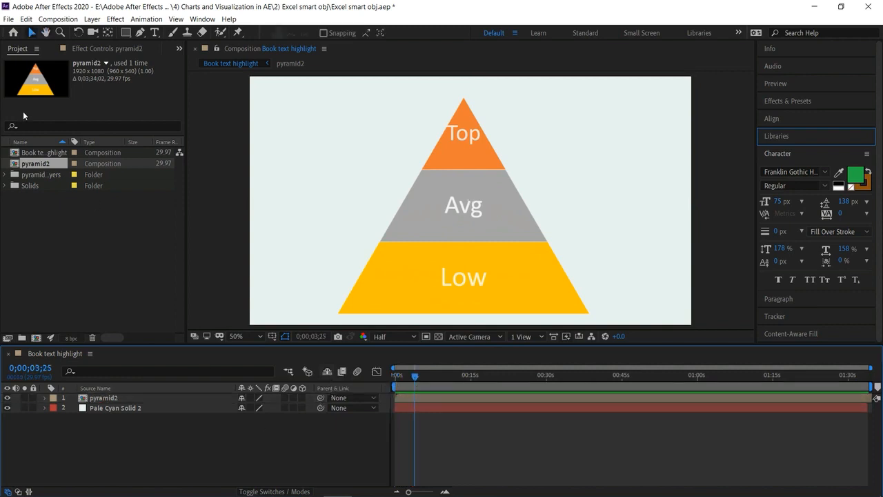
{"action": "right_click", "coordinate": [214, 445]}
{"action": "mouse_move", "coordinate": [257, 341]}
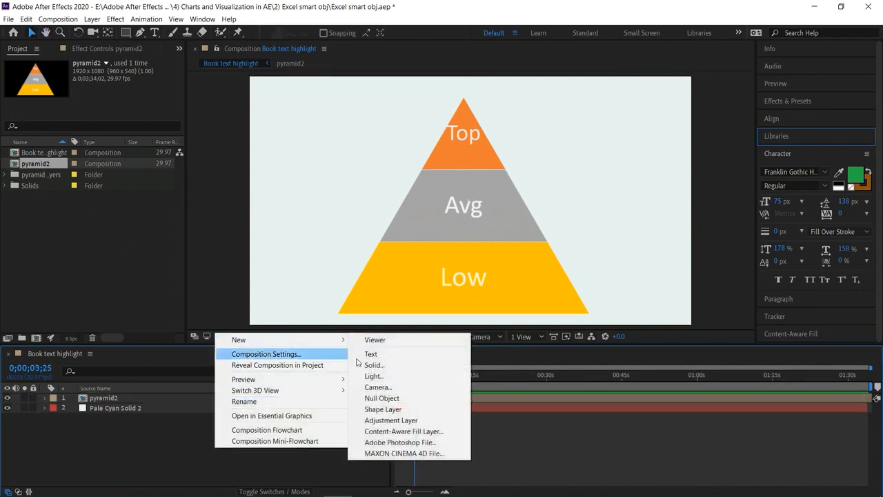
{"action": "left_click", "coordinate": [373, 364]}
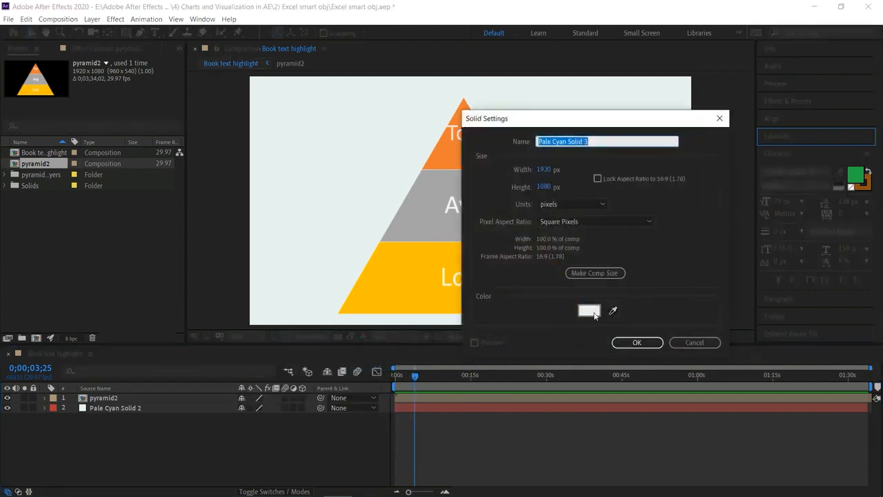
{"action": "left_click", "coordinate": [593, 312]}
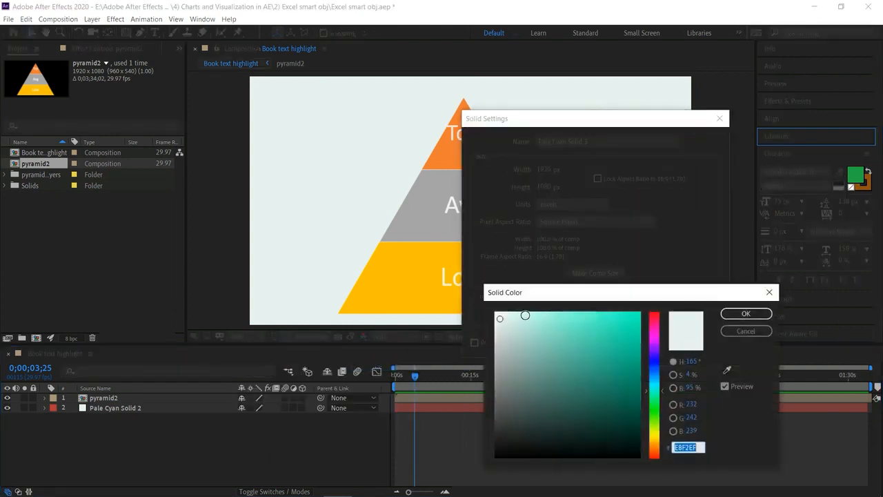
{"action": "left_click", "coordinate": [525, 314]}
{"action": "left_click", "coordinate": [548, 317]}
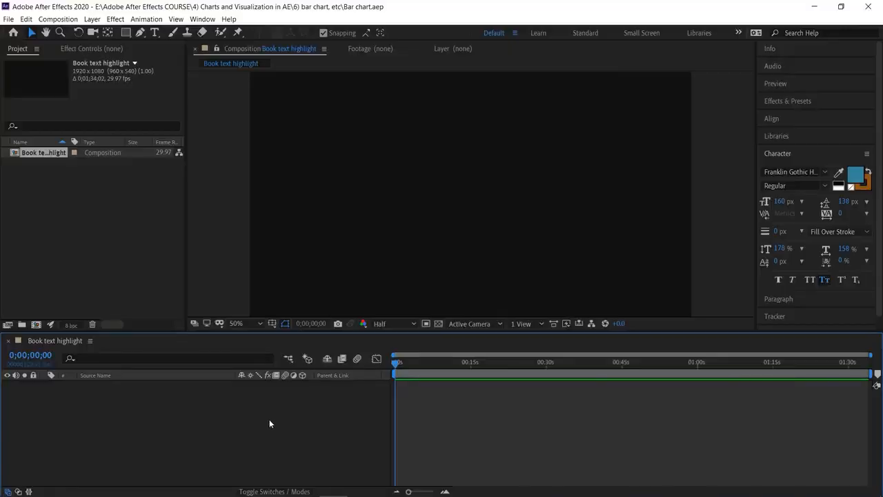
Add a pale royal blue solid as the background of the bar chart project's composition.
{"action": "right_click", "coordinate": [270, 421]}
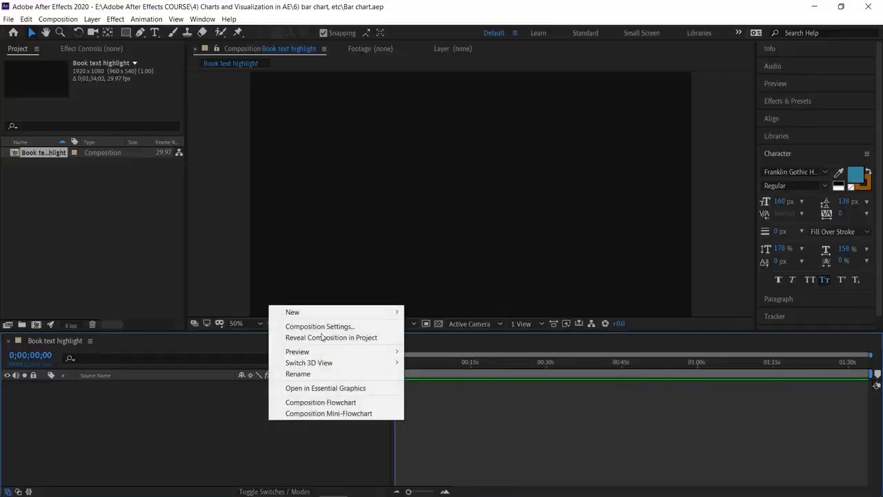
{"action": "mouse_move", "coordinate": [337, 313]}
{"action": "left_click", "coordinate": [467, 337]}
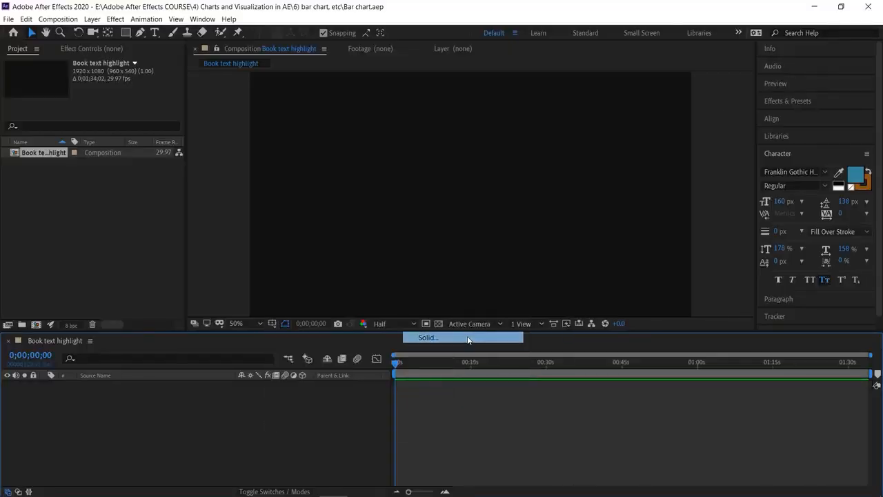
{"action": "left_click", "coordinate": [616, 337]}
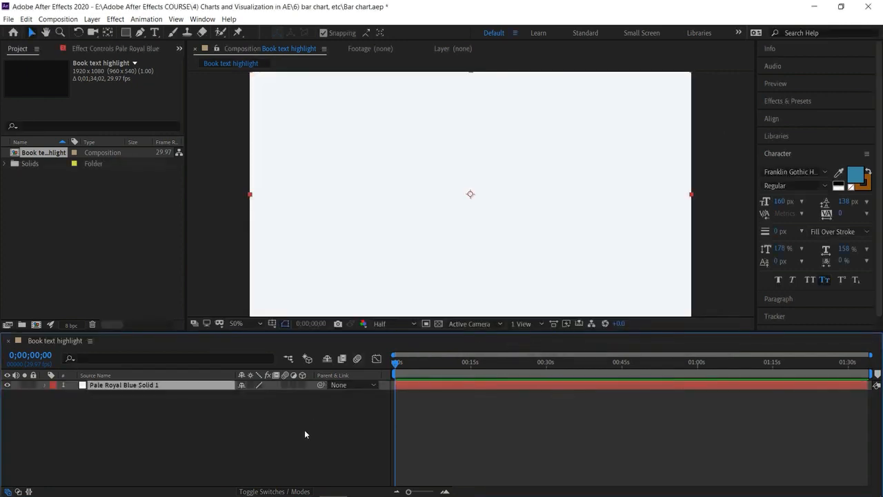
Add a new solid in light blue 9FC4F8 and delete the pale royal blue solid beneath it.
{"action": "left_click", "coordinate": [299, 445]}
{"action": "right_click", "coordinate": [214, 432]}
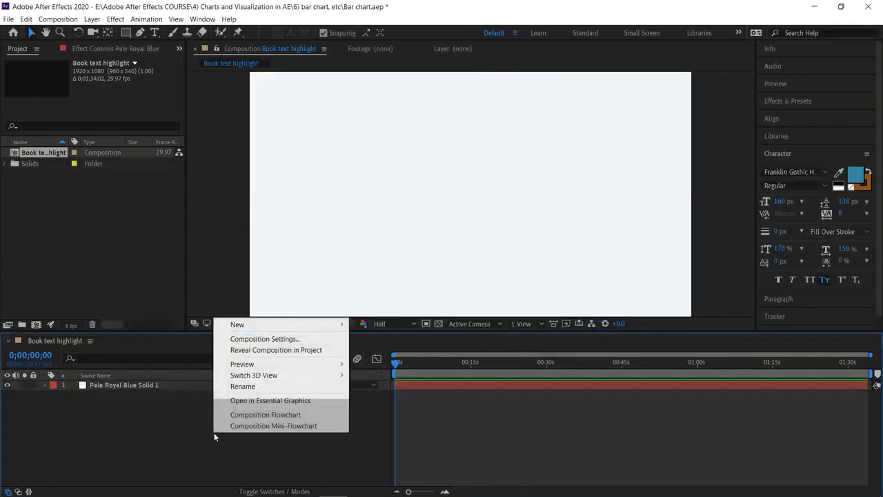
{"action": "mouse_move", "coordinate": [300, 327]}
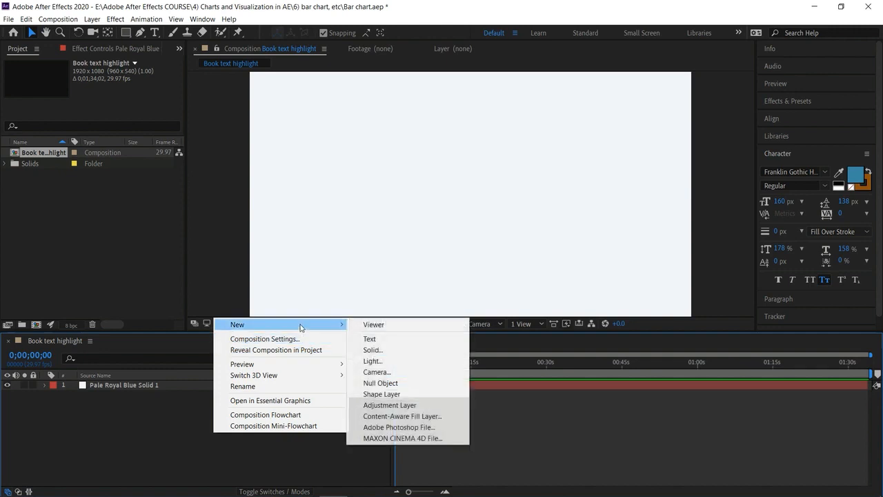
{"action": "left_click", "coordinate": [420, 348]}
{"action": "left_click", "coordinate": [597, 311]}
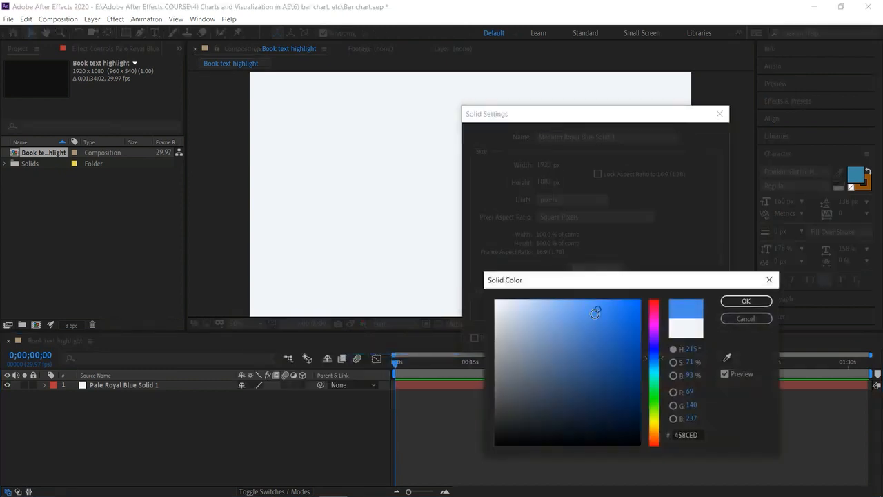
{"action": "left_click", "coordinate": [518, 308]}
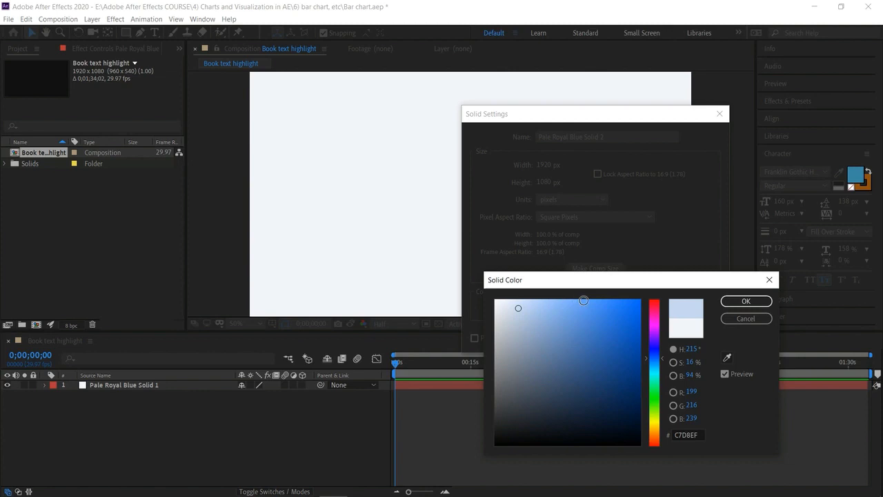
{"action": "left_click", "coordinate": [547, 302]}
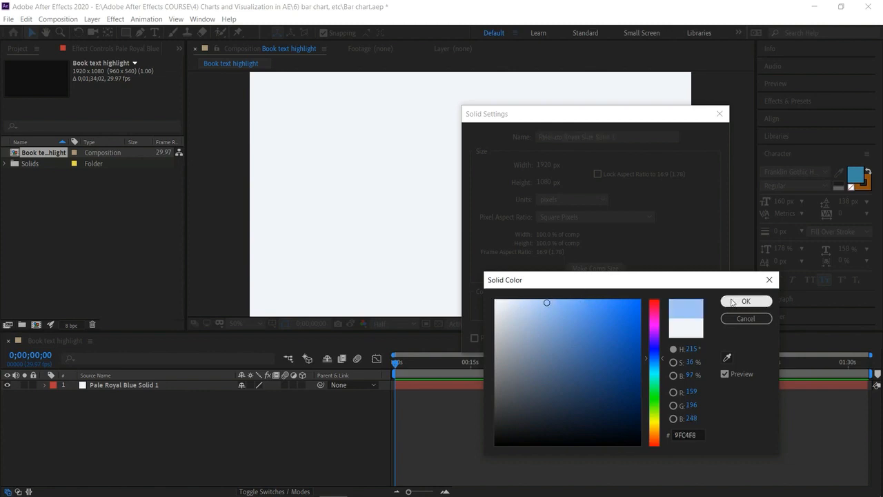
{"action": "left_click", "coordinate": [735, 302]}
{"action": "left_click", "coordinate": [638, 338]}
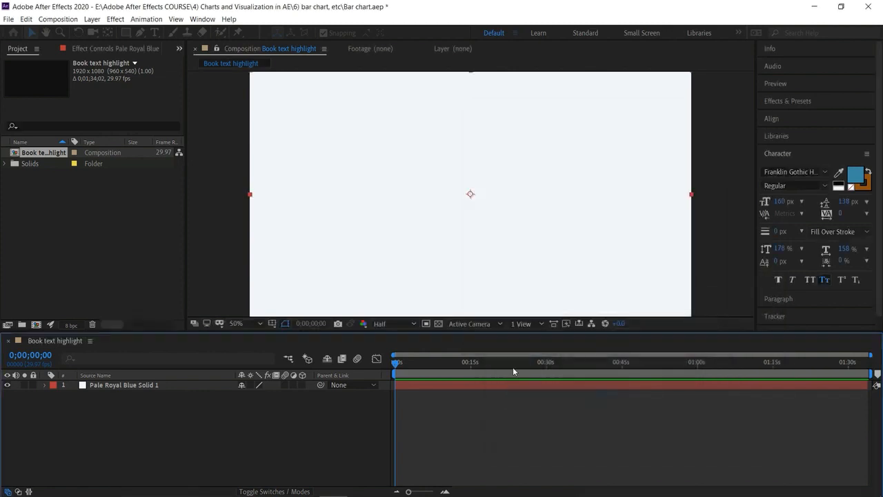
{"action": "left_click", "coordinate": [194, 464]}
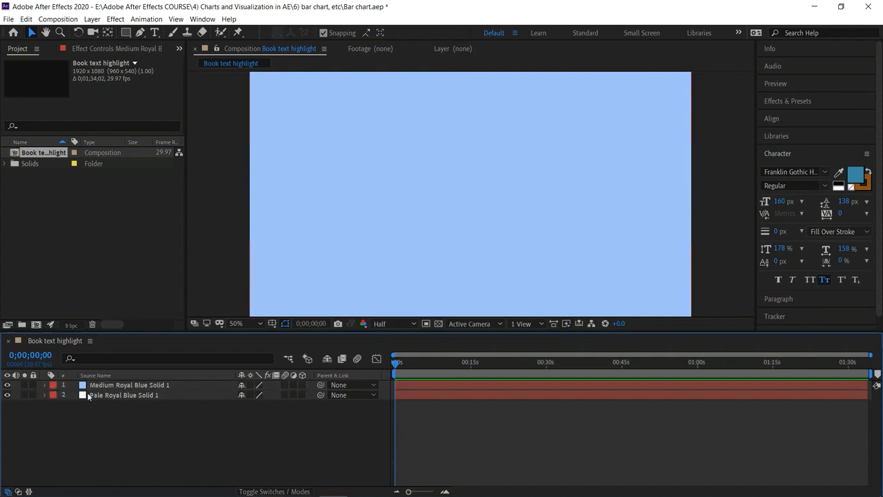
{"action": "left_click", "coordinate": [123, 396]}
{"action": "key", "text": "Delete"}
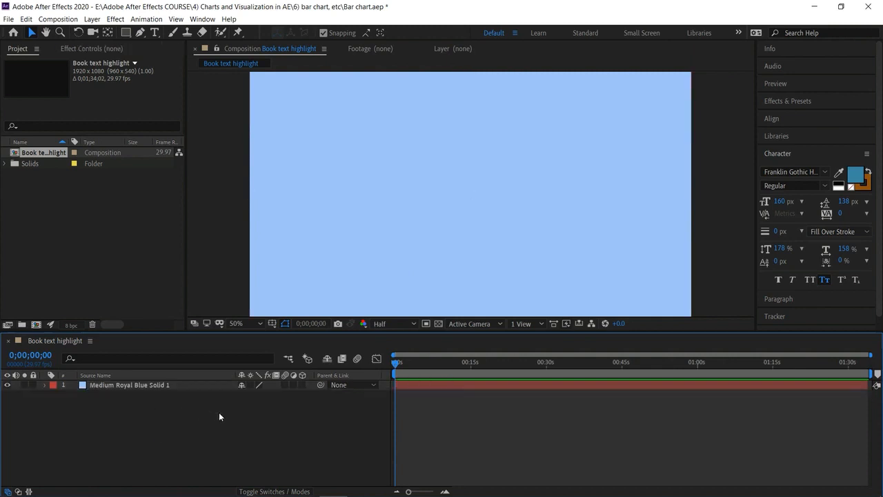
Draw an open L-shaped path with the Pen tool as the chart's vertical and horizontal axes on a new shape layer.
{"action": "left_click", "coordinate": [140, 32]}
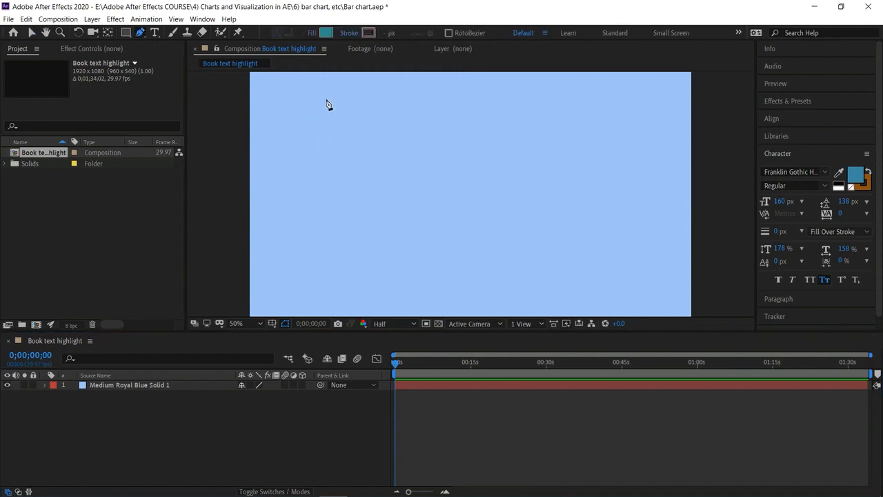
{"action": "left_click", "coordinate": [326, 100]}
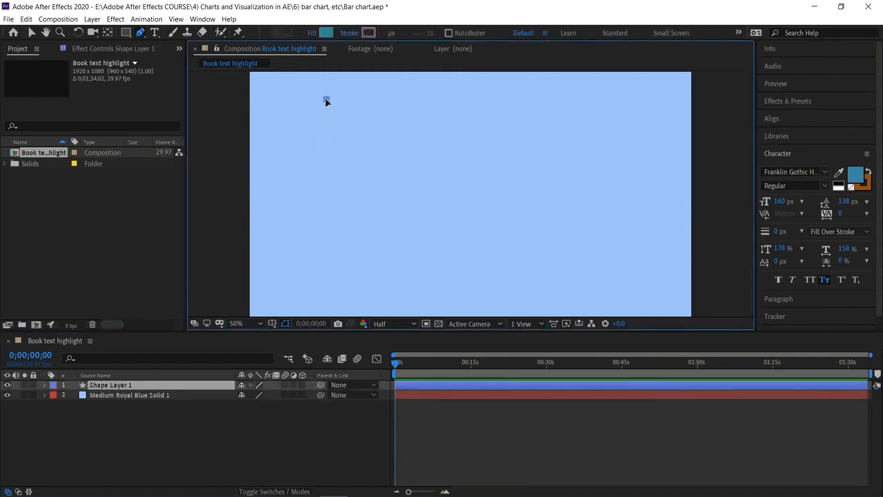
{"action": "left_click", "coordinate": [328, 269]}
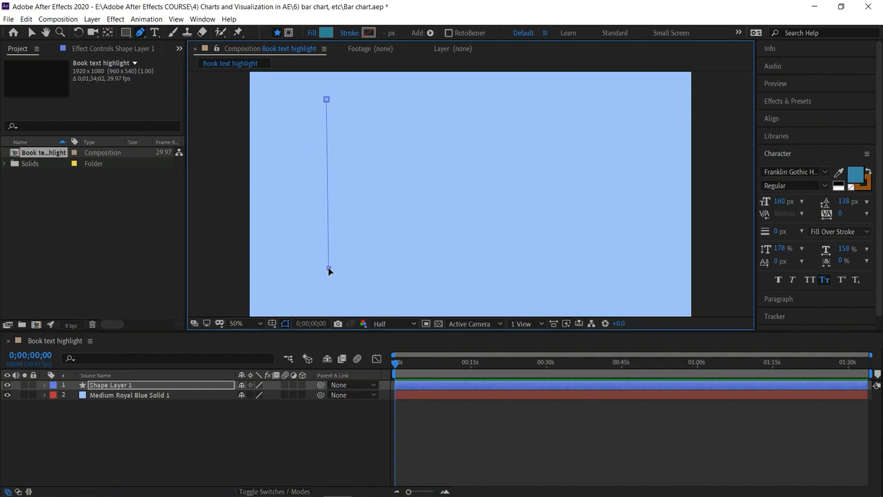
{"action": "key", "text": "ctrl+z"}
{"action": "left_click", "coordinate": [325, 272]}
{"action": "key", "text": "ctrl+z"}
{"action": "left_click", "coordinate": [326, 275]}
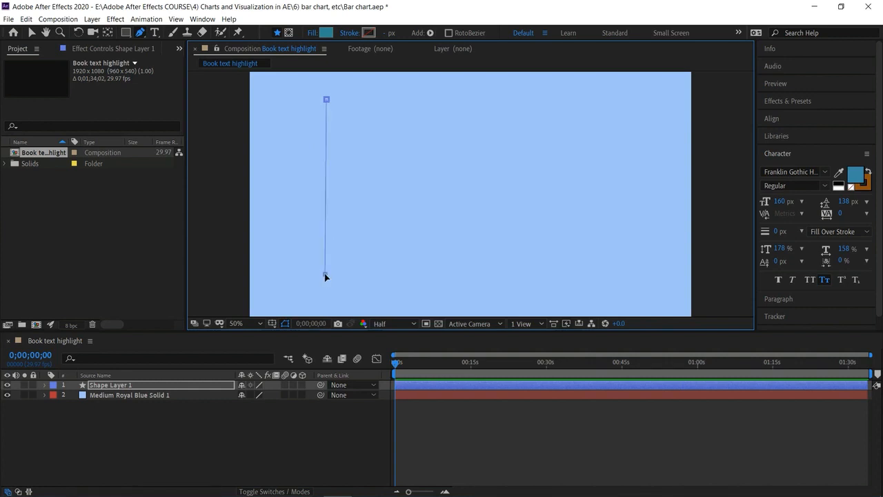
{"action": "key", "text": "ctrl+z"}
{"action": "left_click", "coordinate": [327, 276]}
{"action": "left_click", "coordinate": [593, 274]}
{"action": "key", "text": "ctrl+z"}
{"action": "left_click", "coordinate": [597, 276]}
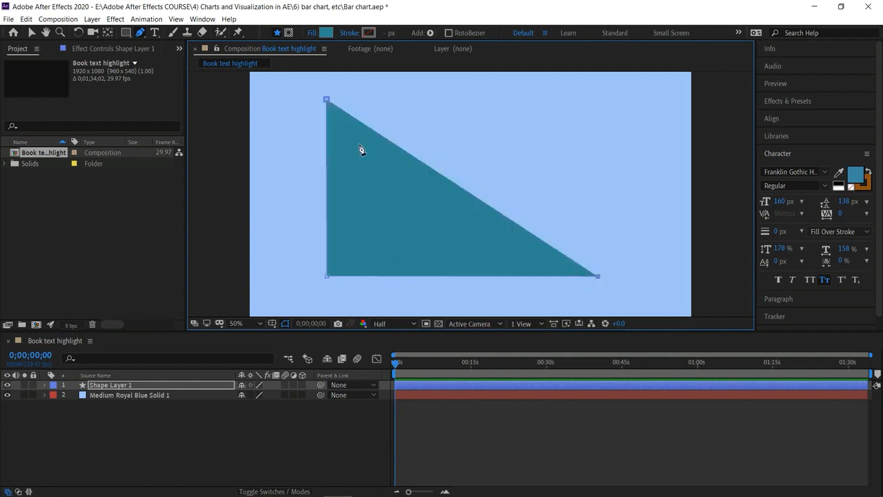
Remove the fill from the L-shaped axis path and give it a solid colour stroke.
{"action": "left_click", "coordinate": [312, 34]}
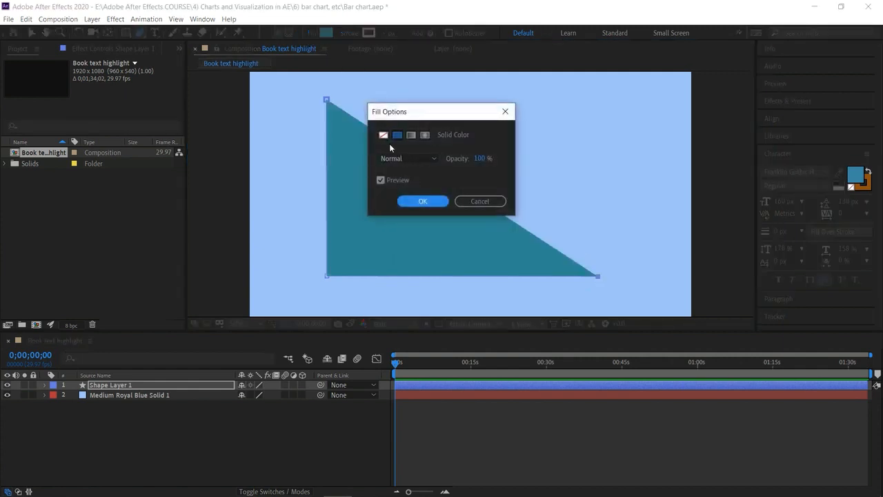
{"action": "left_click", "coordinate": [383, 135]}
{"action": "left_click", "coordinate": [423, 201]}
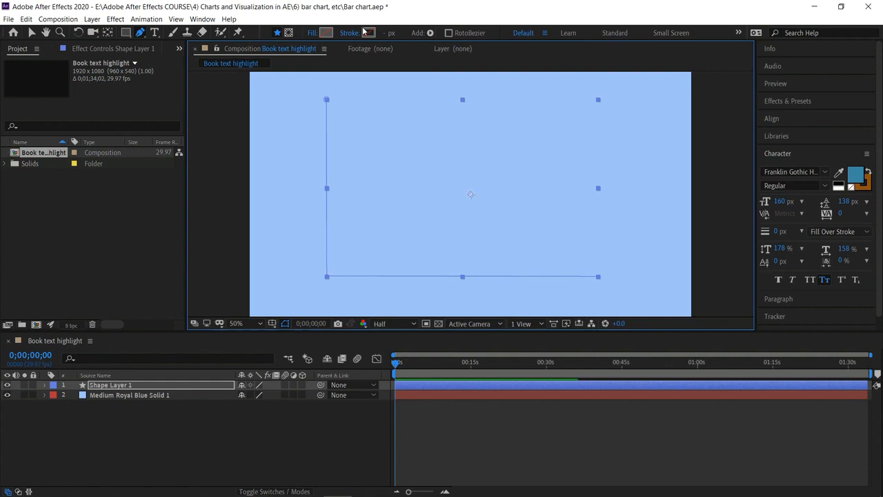
{"action": "left_click", "coordinate": [364, 31]}
{"action": "left_click", "coordinate": [397, 134]}
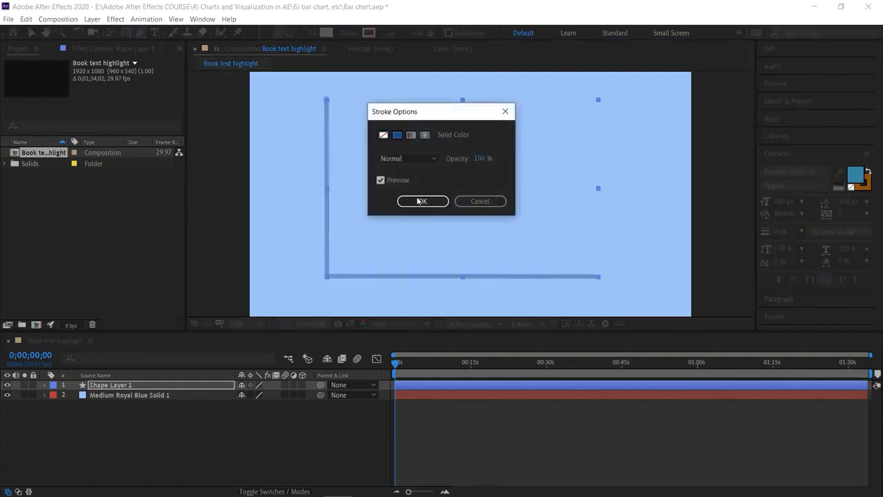
{"action": "left_click", "coordinate": [420, 201]}
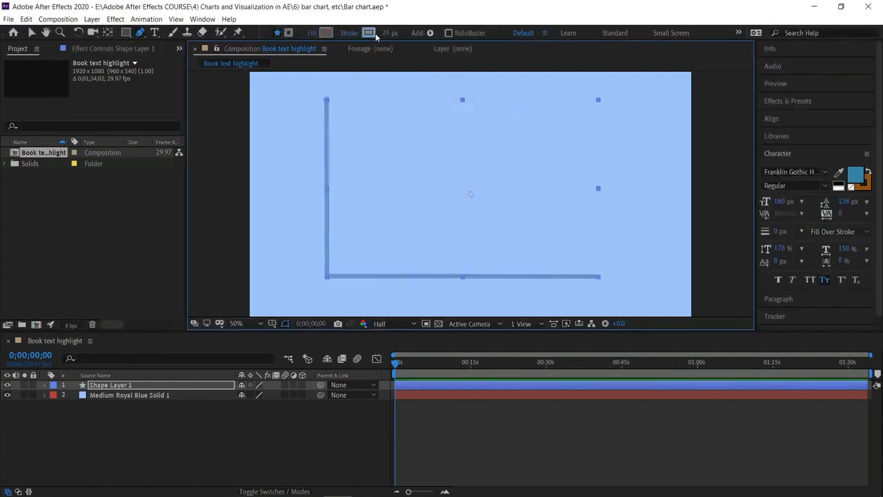
Set the axis stroke colour to darker blue 4E79A9 and its width to 13 px.
{"action": "left_click", "coordinate": [370, 32]}
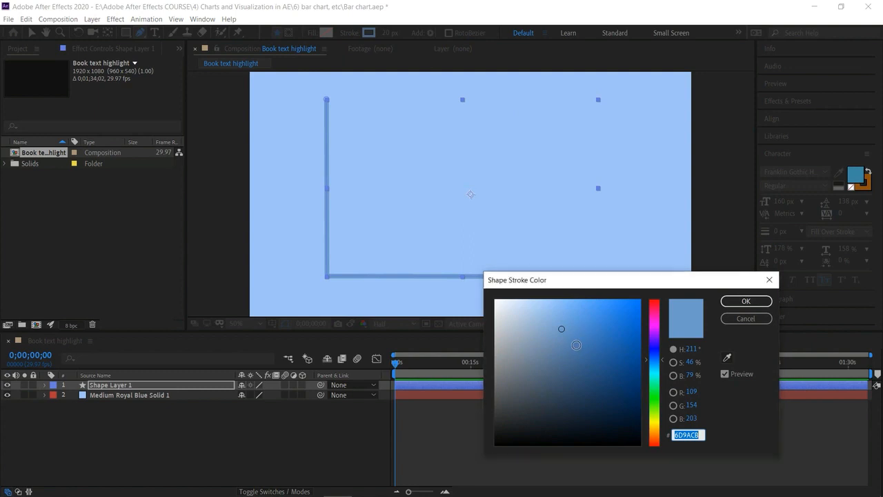
{"action": "left_click", "coordinate": [574, 348]}
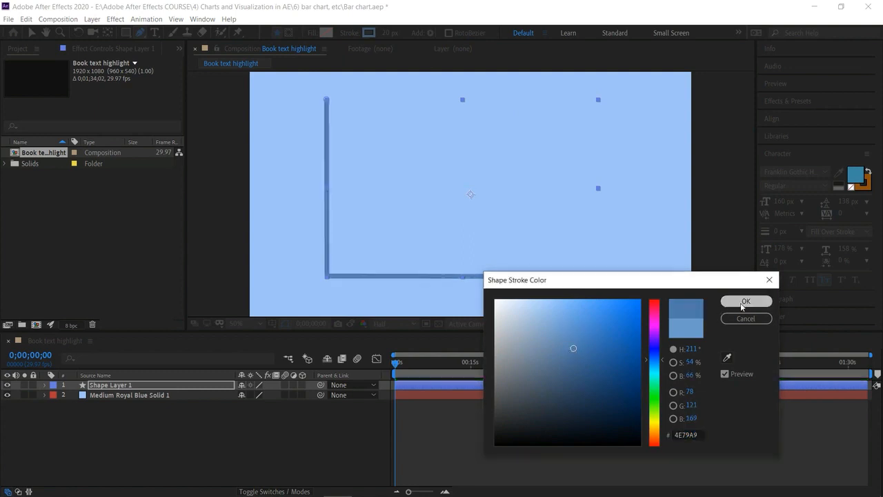
{"action": "left_click", "coordinate": [745, 301]}
{"action": "left_click_drag", "start_coordinate": [382, 33], "coordinate": [388, 38]}
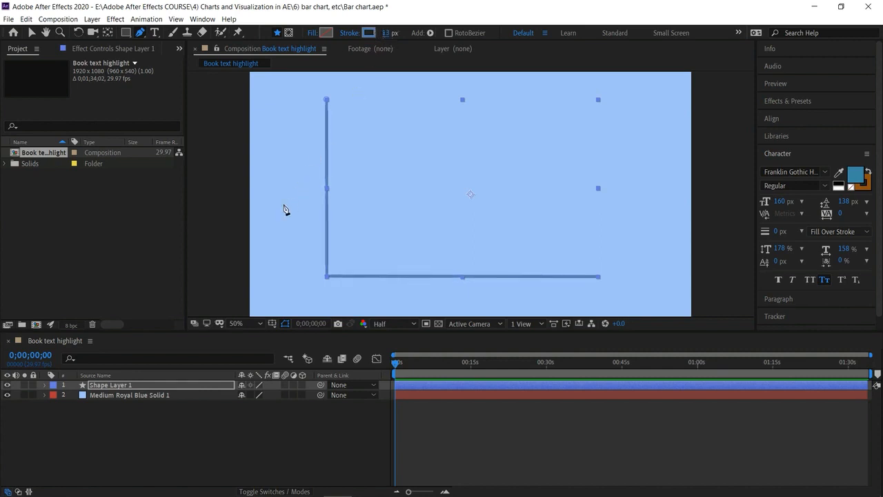
Try a 12 px stroke width on the axis lines, and undo it together with the stray path point.
{"action": "left_click", "coordinate": [230, 217]}
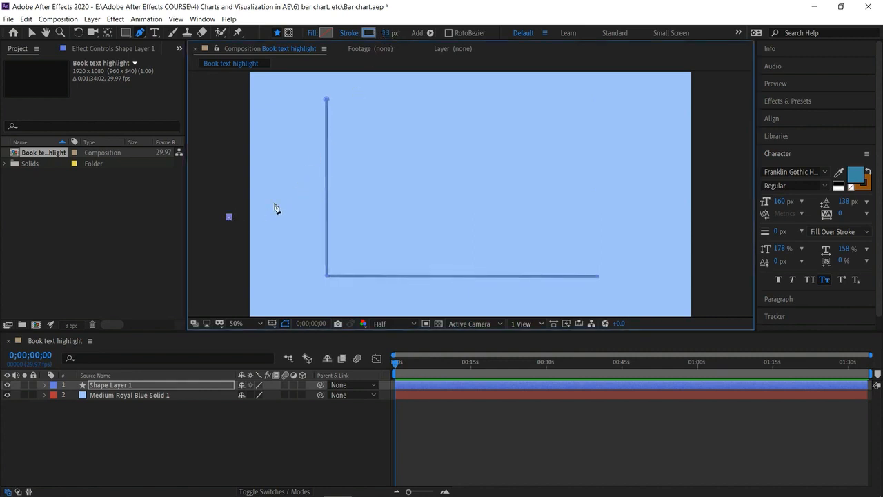
{"action": "left_click", "coordinate": [389, 33]}
{"action": "type", "text": "12"}
{"action": "key", "text": "Return"}
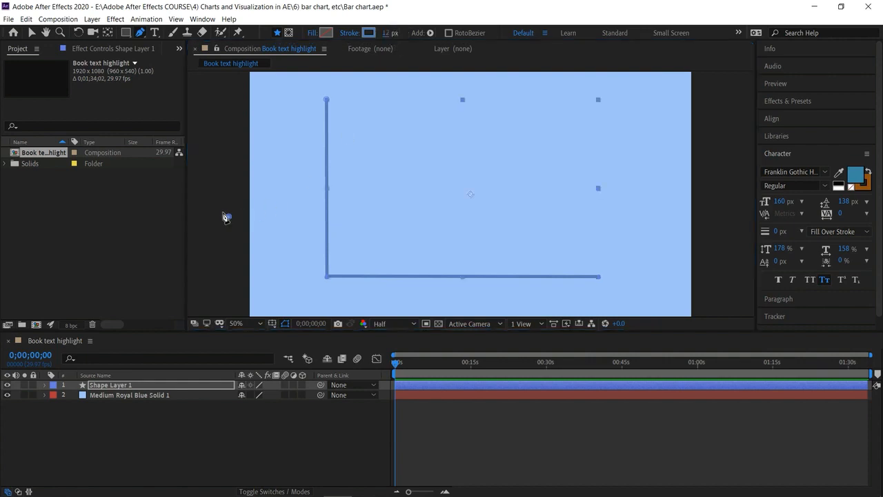
{"action": "left_click", "coordinate": [206, 198]}
{"action": "key", "text": "ctrl+z"}
{"action": "left_click", "coordinate": [31, 33]}
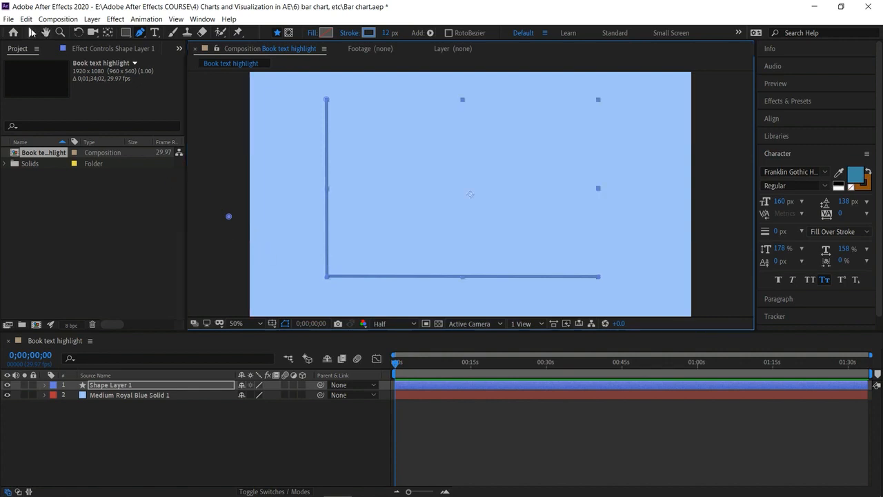
{"action": "left_click", "coordinate": [230, 221]}
{"action": "key", "text": "ctrl+z"}
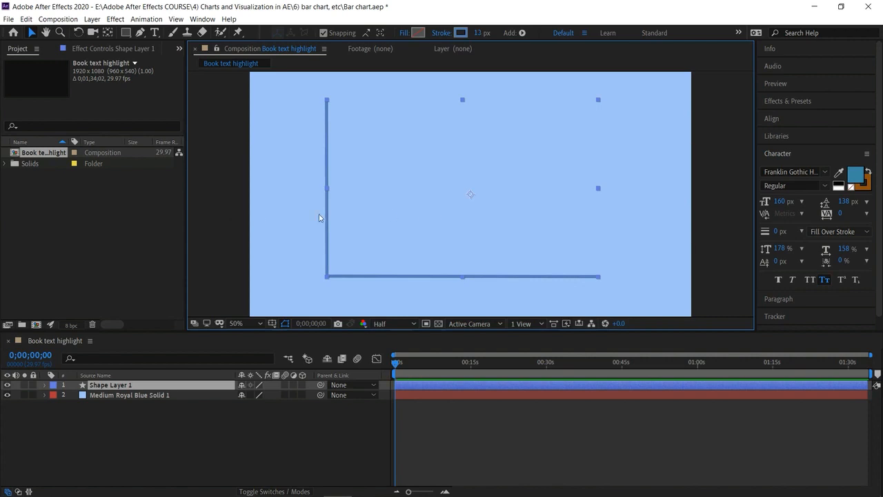
Shift the L-shaped axis lines slightly to the right and down, and deselect them.
{"action": "left_click", "coordinate": [228, 224]}
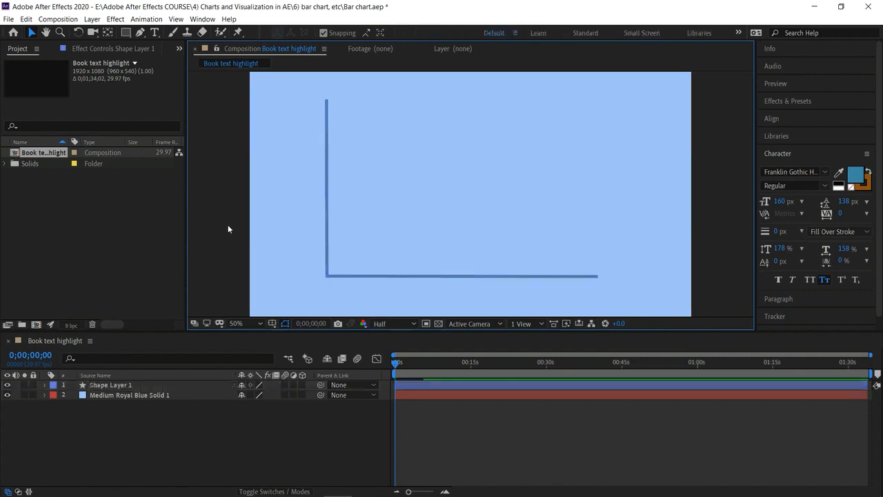
{"action": "left_click", "coordinate": [369, 278]}
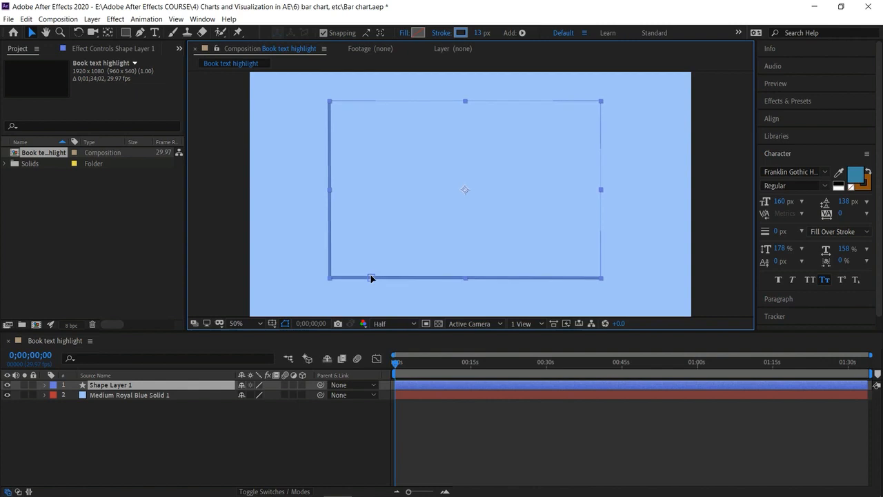
{"action": "left_click", "coordinate": [213, 231]}
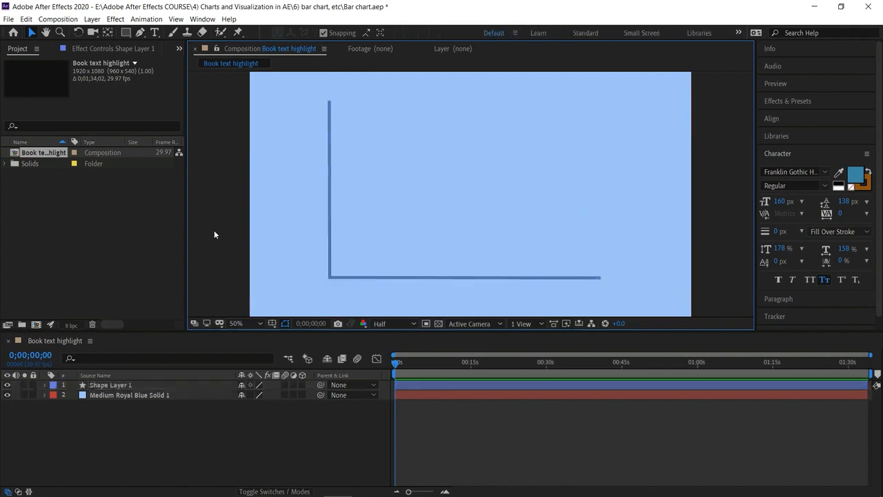
Draw a small rectangle just above the horizontal axis near the chart's corner as the first bar on its own shape layer.
{"action": "left_click", "coordinate": [127, 34]}
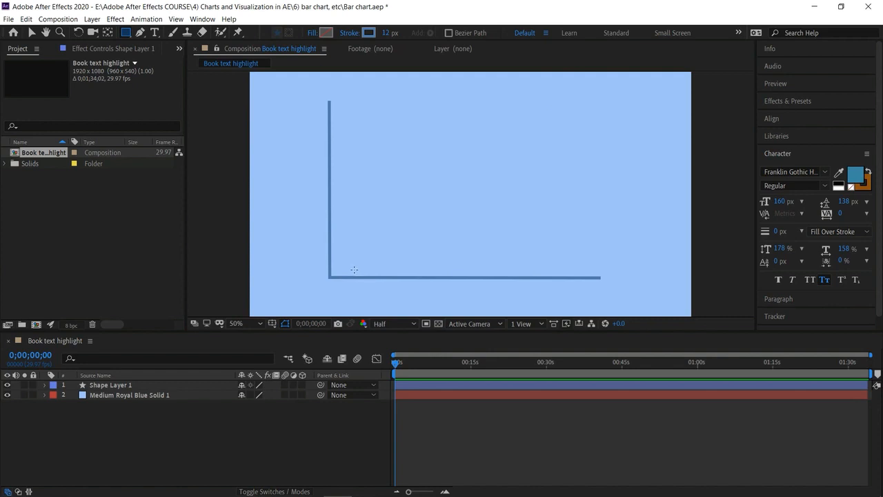
{"action": "scroll", "coordinate": [348, 257], "scroll_direction": "up", "scroll_amount": 1}
{"action": "scroll", "coordinate": [347, 256], "scroll_direction": "down", "scroll_amount": 2}
{"action": "scroll", "coordinate": [347, 255], "scroll_direction": "up", "scroll_amount": 1}
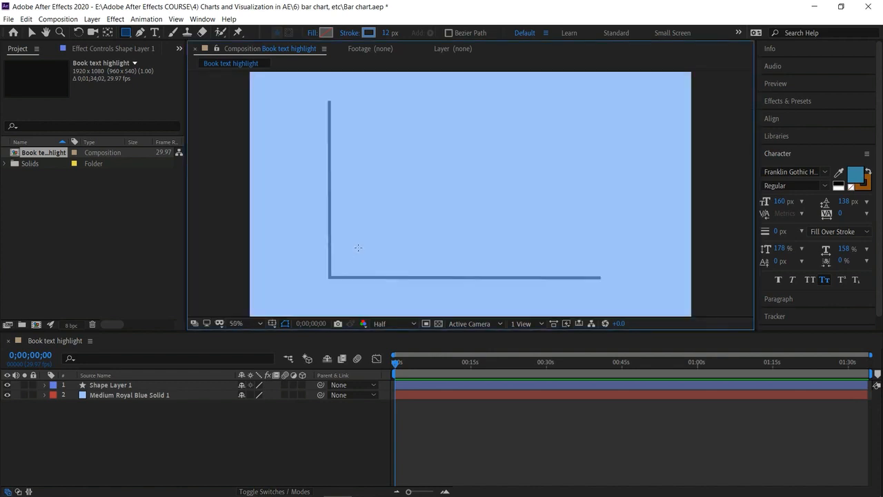
{"action": "left_click_drag", "start_coordinate": [351, 260], "coordinate": [383, 275]}
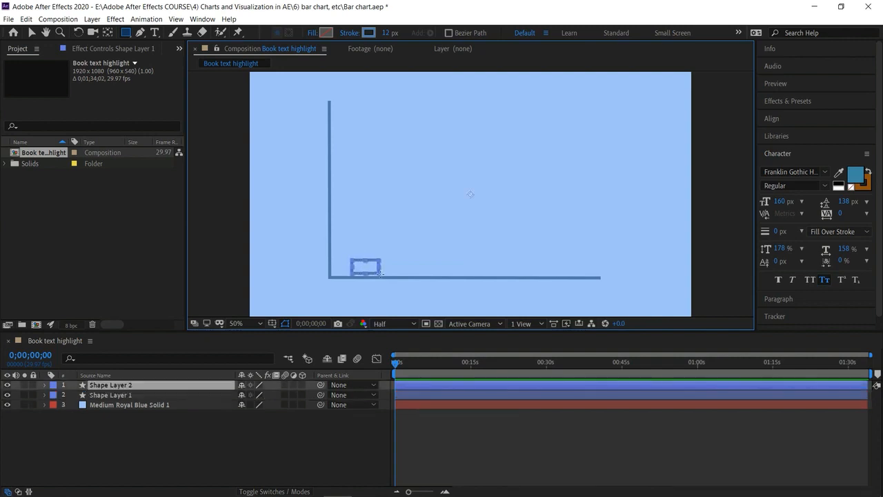
Remove the stroke from the small bar rectangle and give it a solid colour fill.
{"action": "left_click", "coordinate": [349, 32]}
{"action": "left_click", "coordinate": [384, 138]}
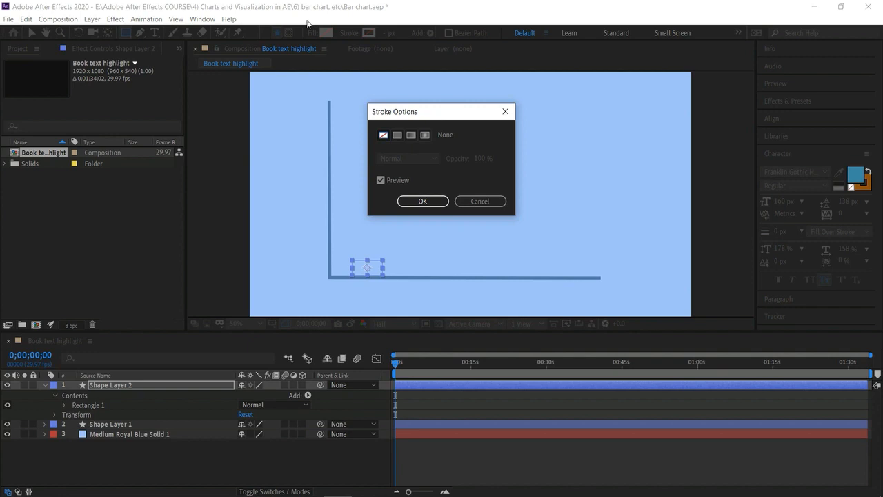
{"action": "left_click", "coordinate": [423, 200]}
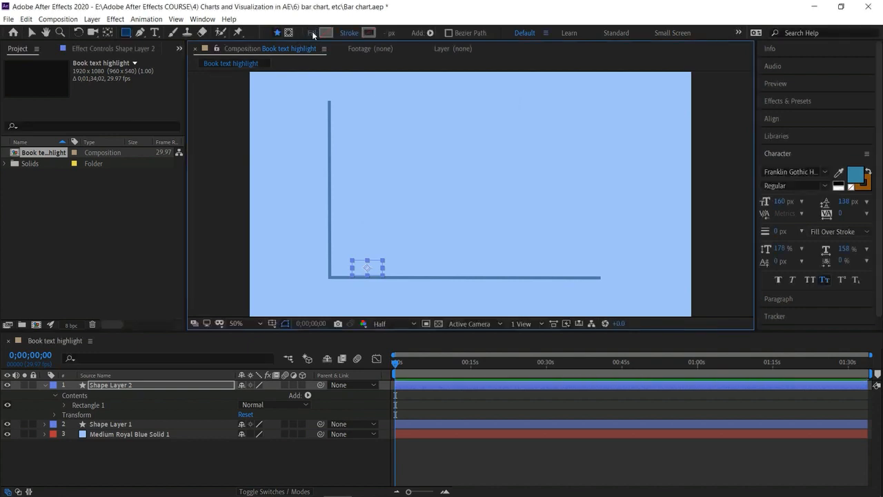
{"action": "left_click", "coordinate": [314, 32]}
{"action": "left_click", "coordinate": [397, 136]}
{"action": "left_click", "coordinate": [421, 201]}
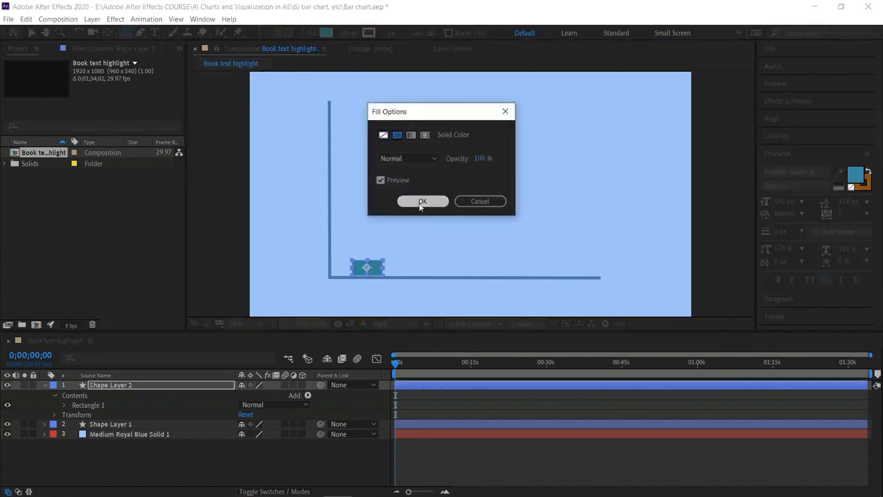
Set the bar rectangle's fill colour to dark blue 205195.
{"action": "left_click", "coordinate": [324, 32]}
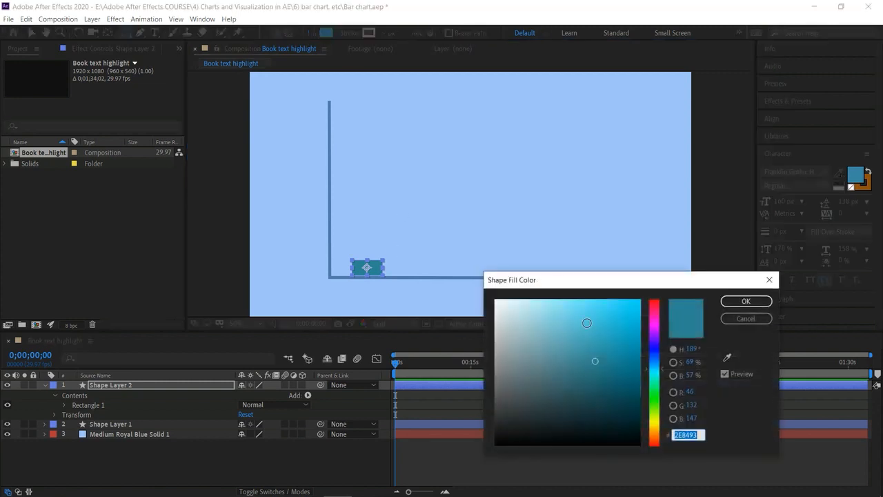
{"action": "left_click", "coordinate": [608, 348]}
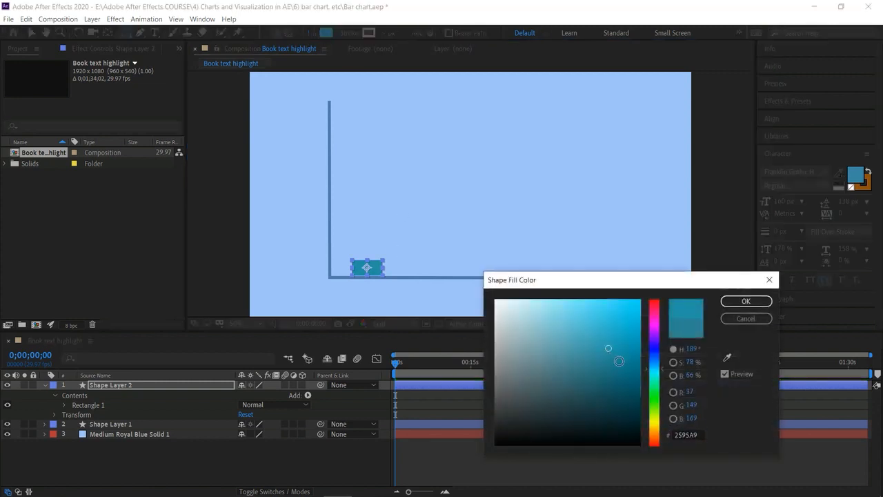
{"action": "left_click", "coordinate": [619, 361]}
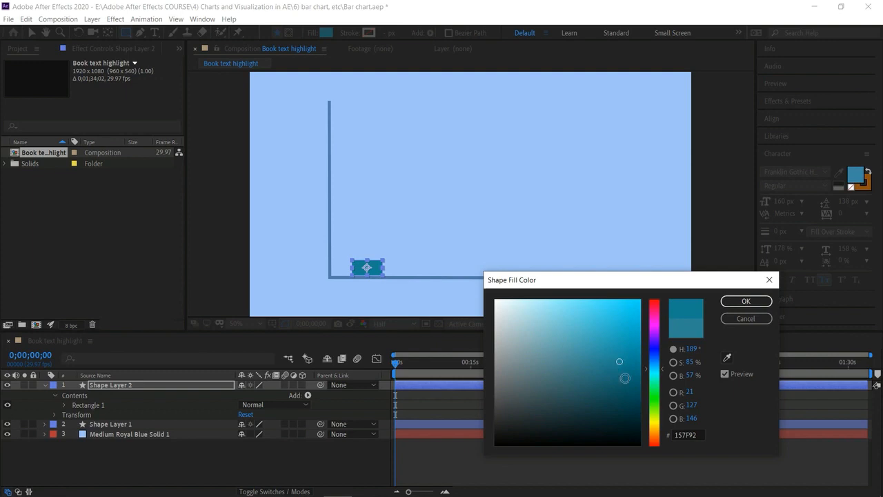
{"action": "left_click", "coordinate": [657, 375]}
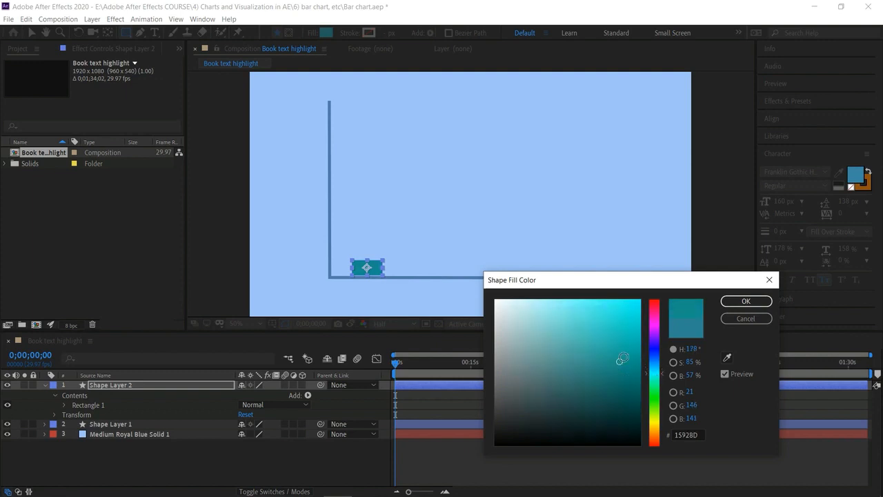
{"action": "left_click", "coordinate": [653, 360]}
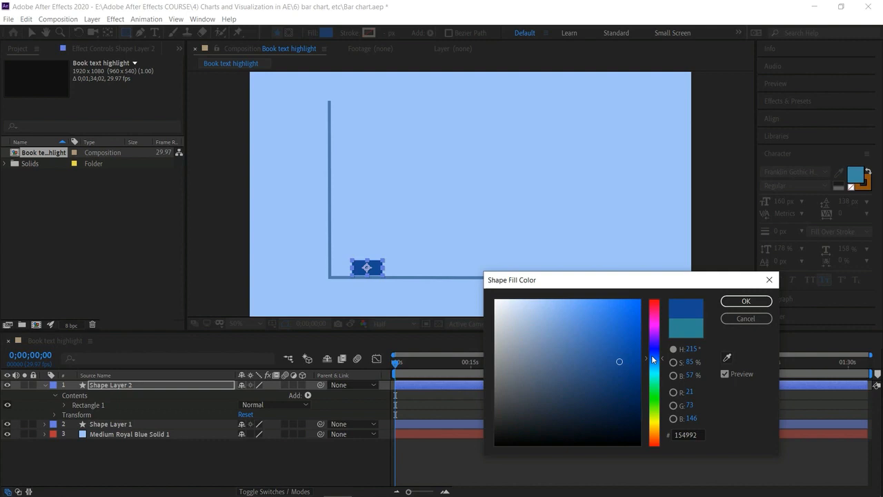
{"action": "left_click", "coordinate": [609, 359]}
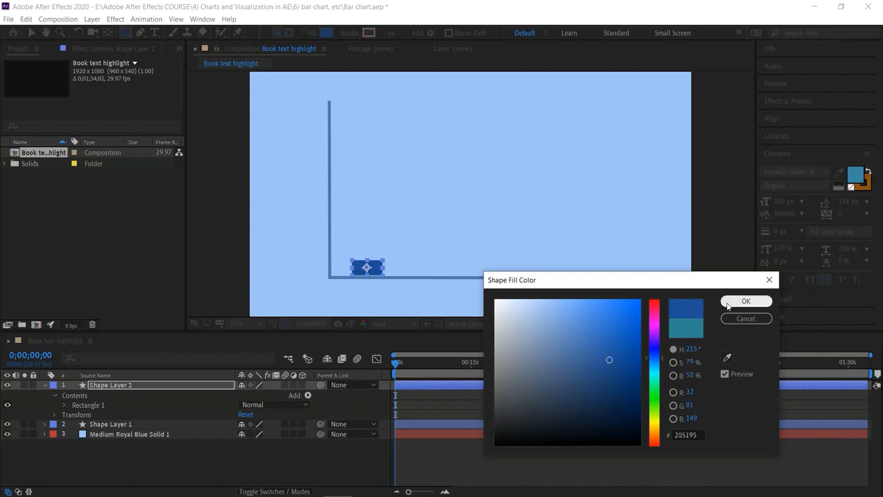
{"action": "left_click", "coordinate": [689, 434]}
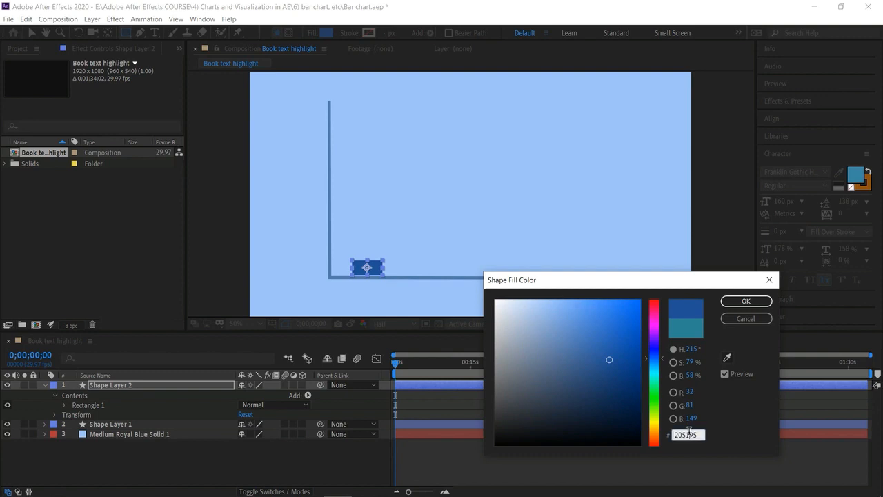
{"action": "left_click", "coordinate": [738, 303]}
Reselect the blue bar with the Selection tool and collapse its layer's properties in the timeline.
{"action": "left_click", "coordinate": [31, 33]}
{"action": "left_click", "coordinate": [232, 228]}
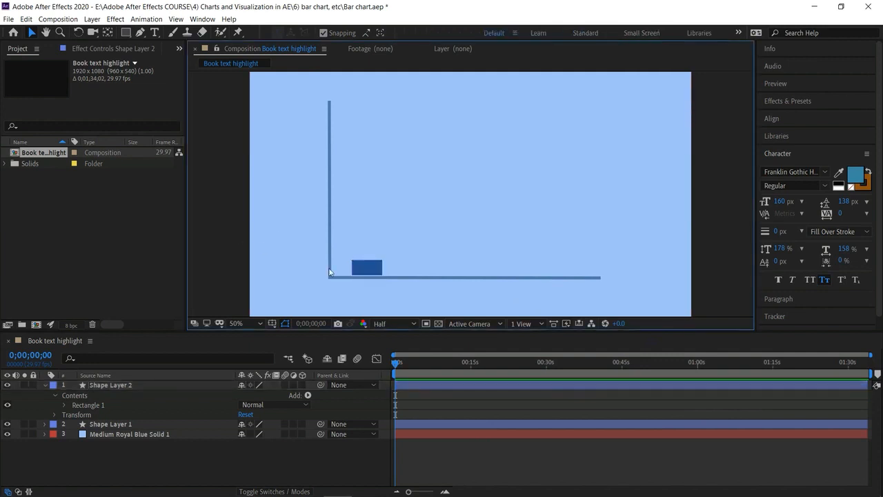
{"action": "left_click", "coordinate": [367, 264]}
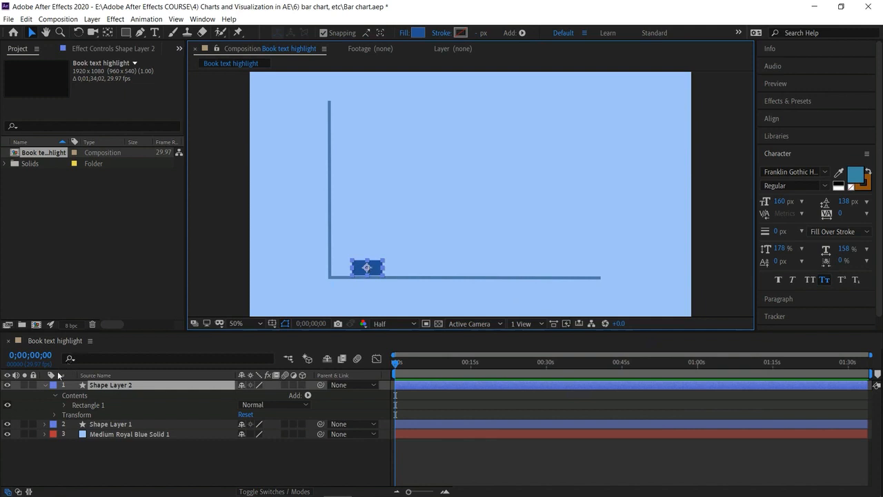
{"action": "left_click", "coordinate": [45, 385]}
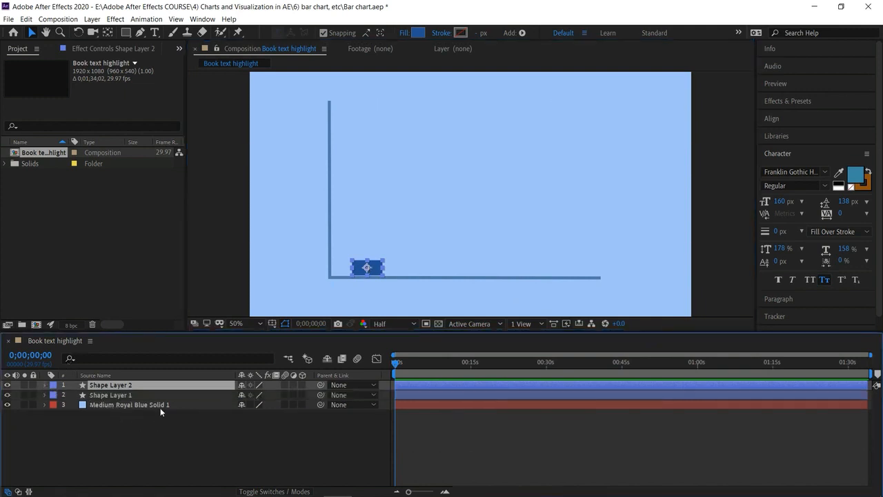
Rename the blue bar's shape layer to bar1.
{"action": "right_click", "coordinate": [134, 387]}
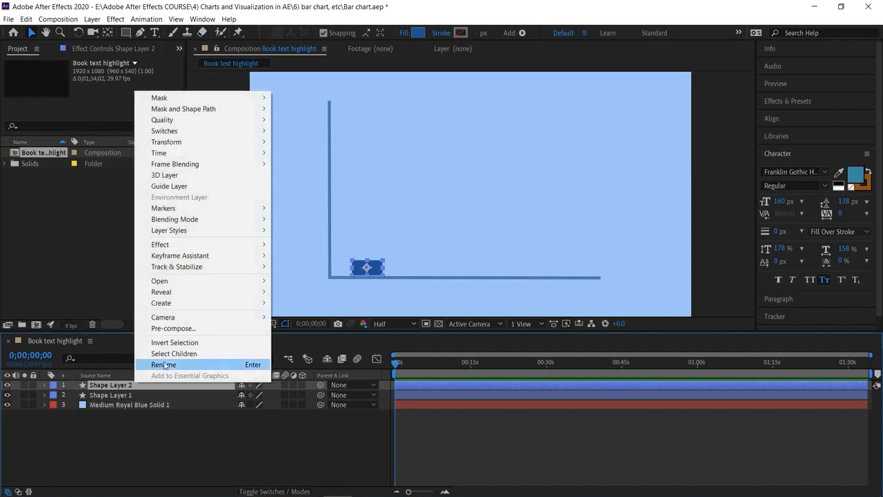
{"action": "left_click", "coordinate": [165, 366]}
{"action": "type", "text": "b"}
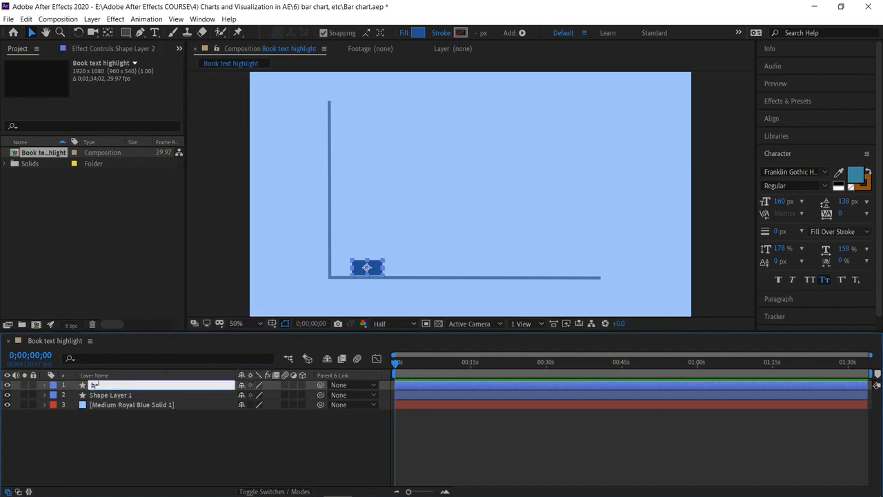
{"action": "key", "text": "Return"}
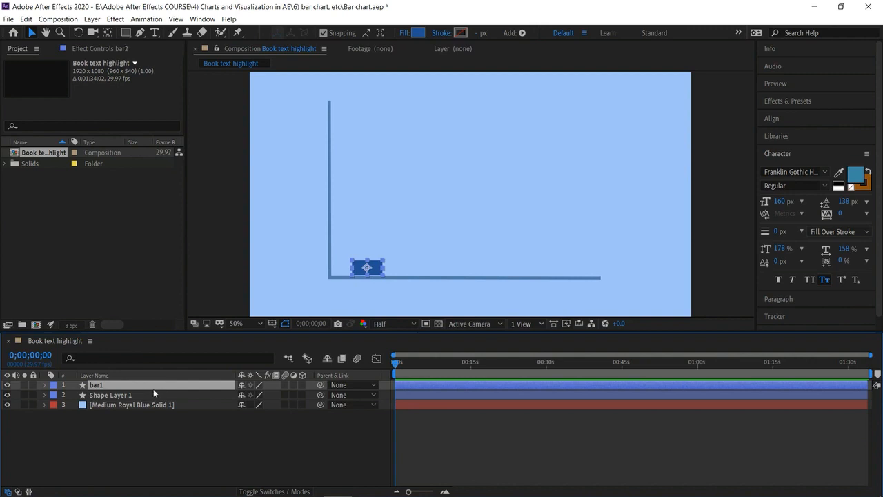
Duplicate the bar1 layer and set the copy's X position to 695, placing it beside the first bar.
{"action": "key", "text": "ctrl+d"}
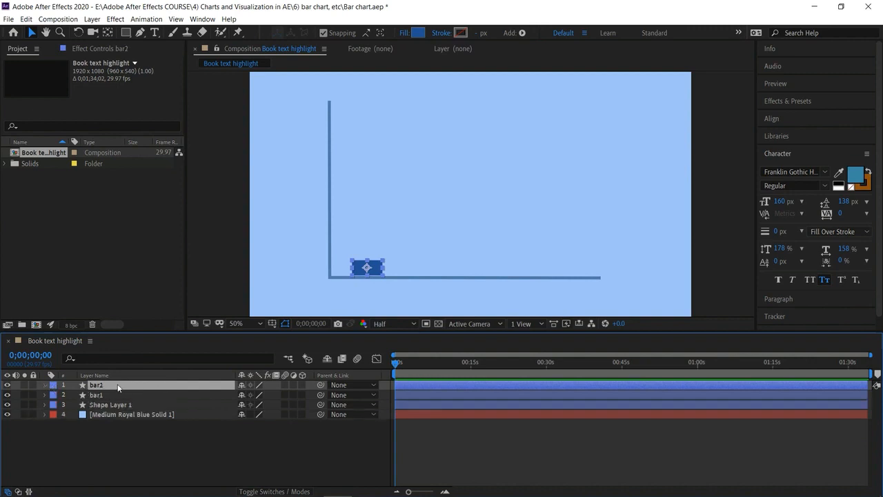
{"action": "key", "text": "p"}
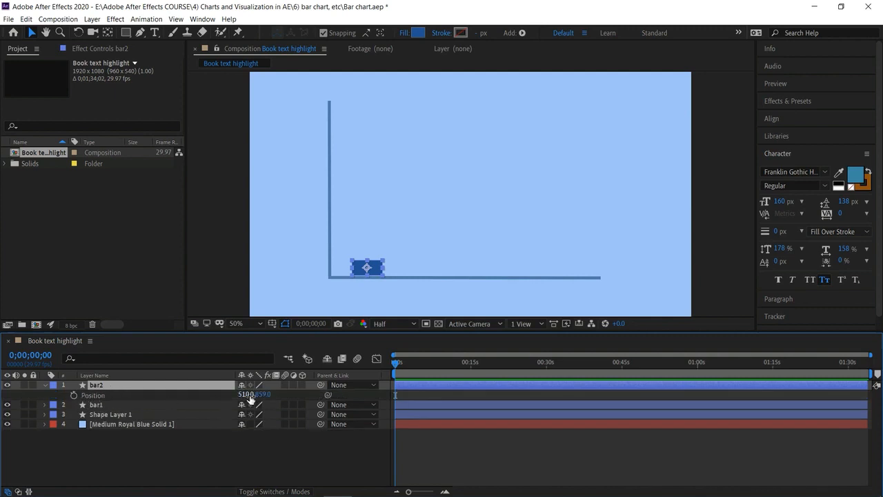
{"action": "left_click_drag", "start_coordinate": [250, 399], "coordinate": [351, 390]}
{"action": "left_click", "coordinate": [176, 454]}
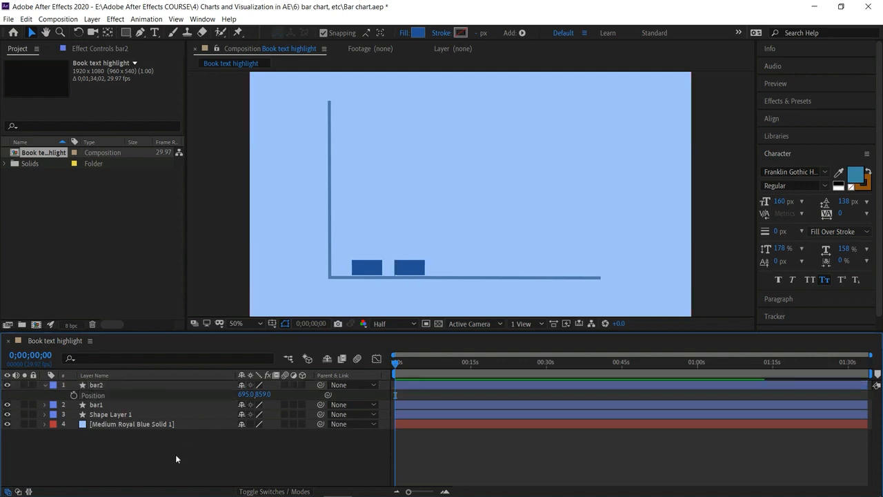
Duplicate the bar2 layer and set the copy's X position to 872 as the third bar.
{"action": "left_click", "coordinate": [100, 405]}
{"action": "left_click", "coordinate": [109, 386]}
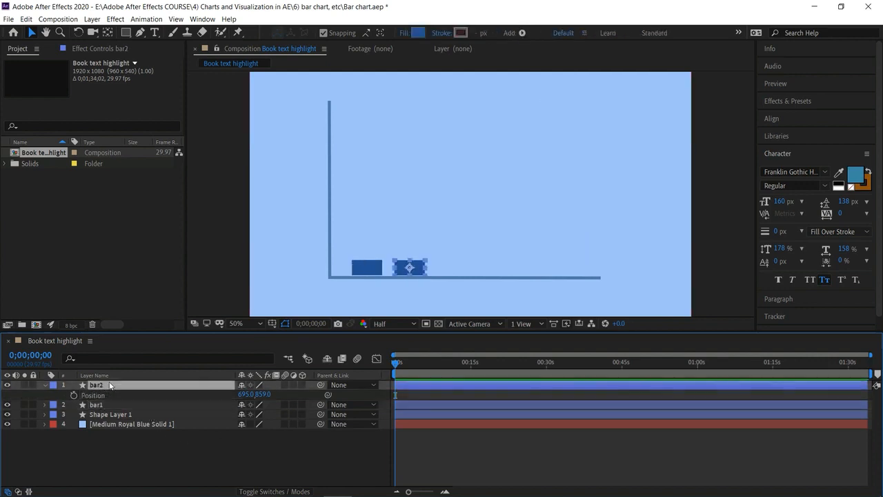
{"action": "key", "text": "ctrl+d"}
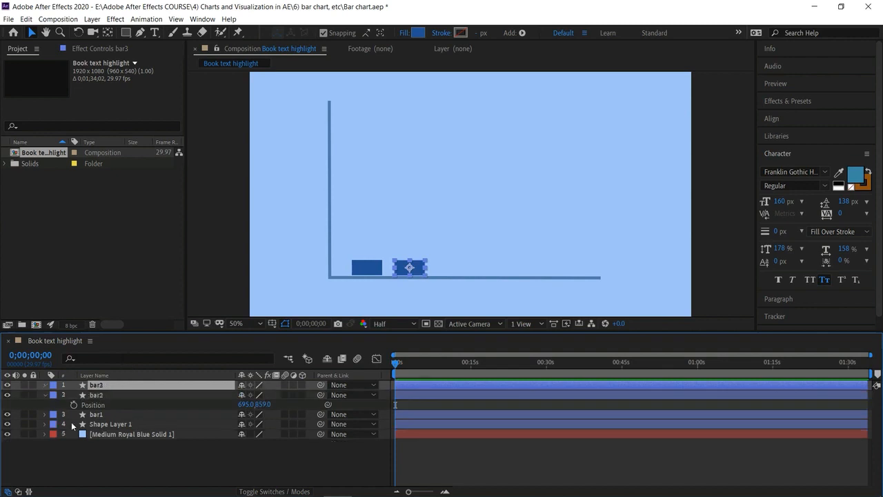
{"action": "key", "text": "p"}
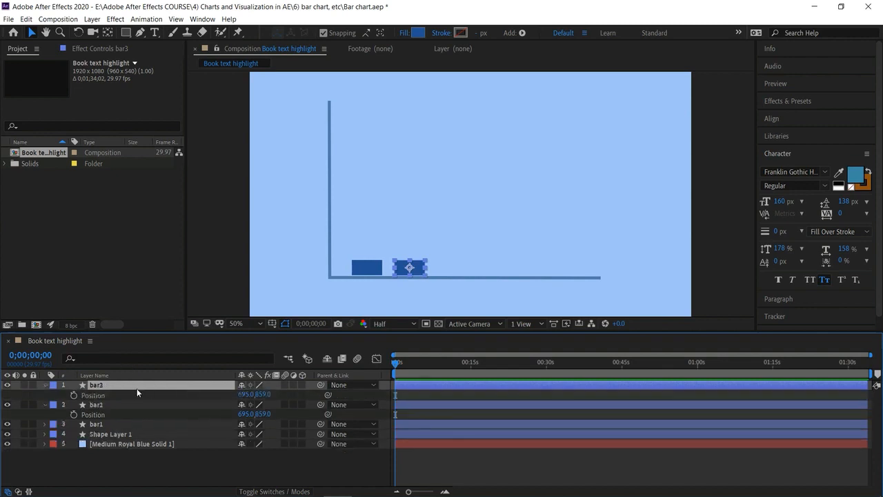
{"action": "left_click_drag", "start_coordinate": [246, 398], "coordinate": [368, 398]}
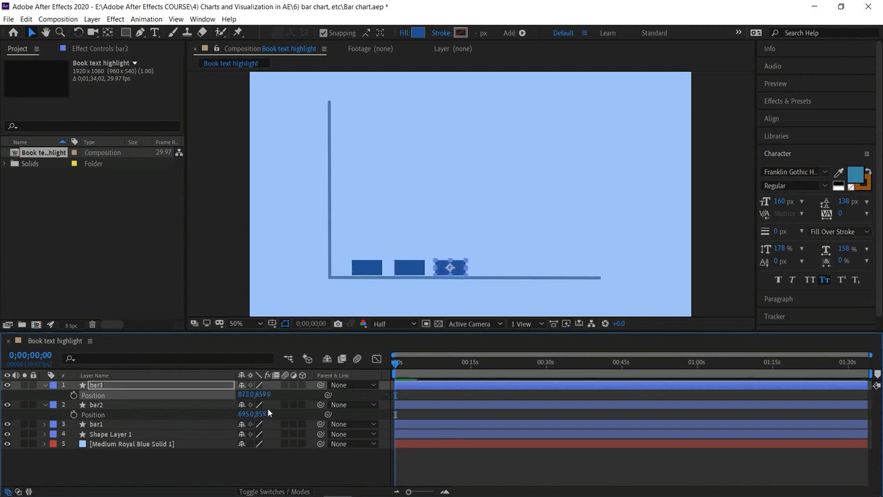
{"action": "left_click", "coordinate": [178, 465]}
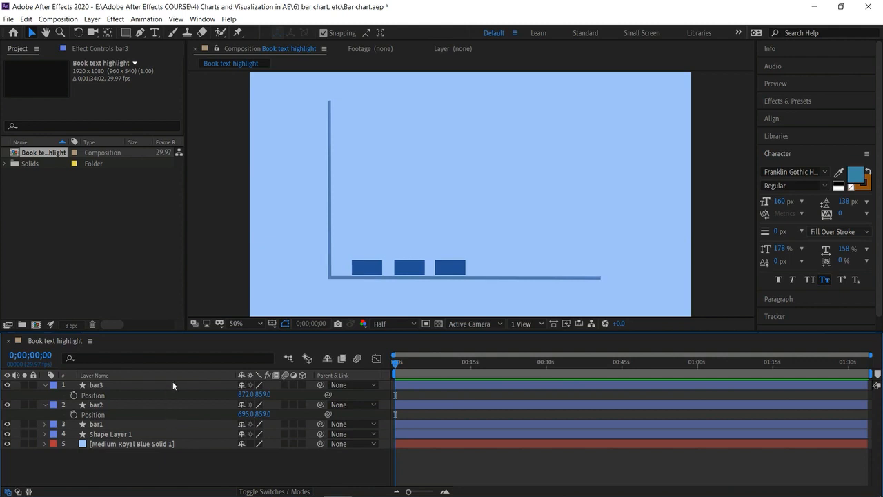
Duplicate the bar3 layer and set the copy's X position to 1057 as the fourth bar.
{"action": "left_click", "coordinate": [173, 386]}
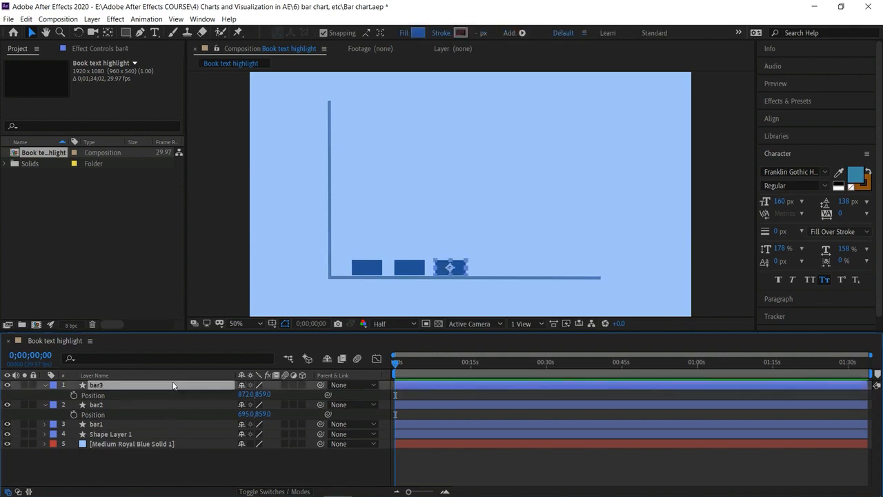
{"action": "key", "text": "ctrl+d"}
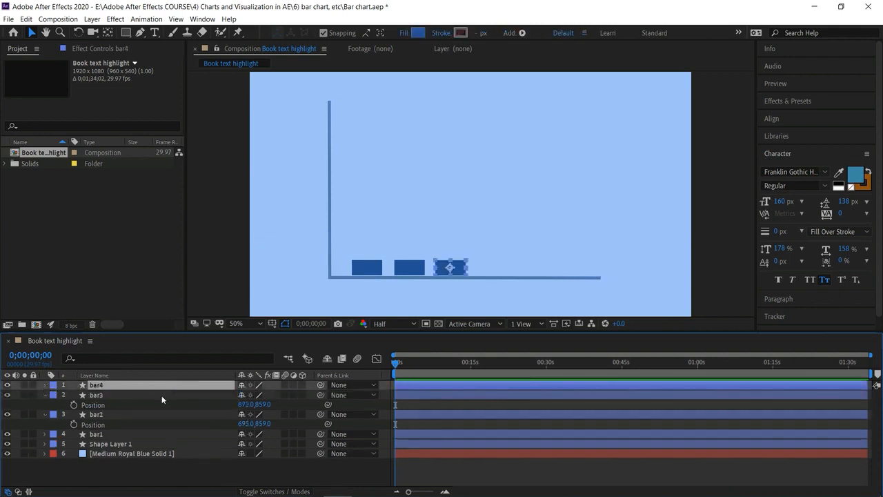
{"action": "key", "text": "p"}
{"action": "left_click_drag", "start_coordinate": [245, 394], "coordinate": [370, 413]}
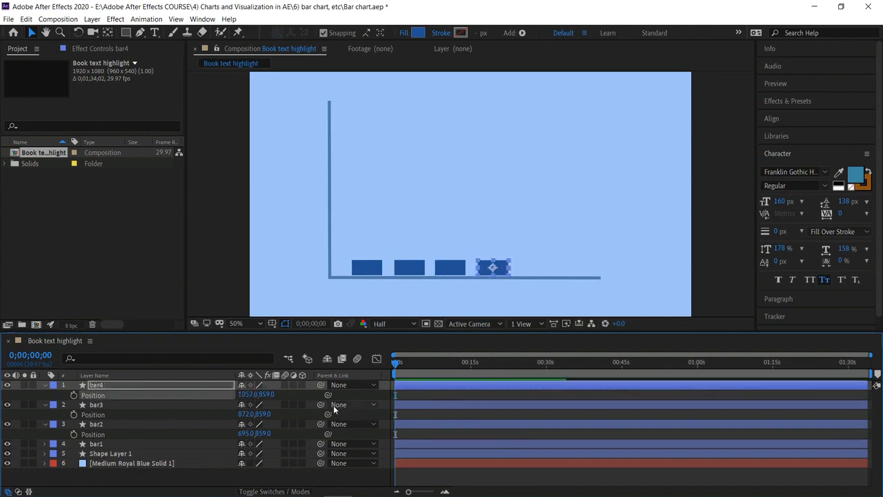
{"action": "left_click", "coordinate": [210, 482]}
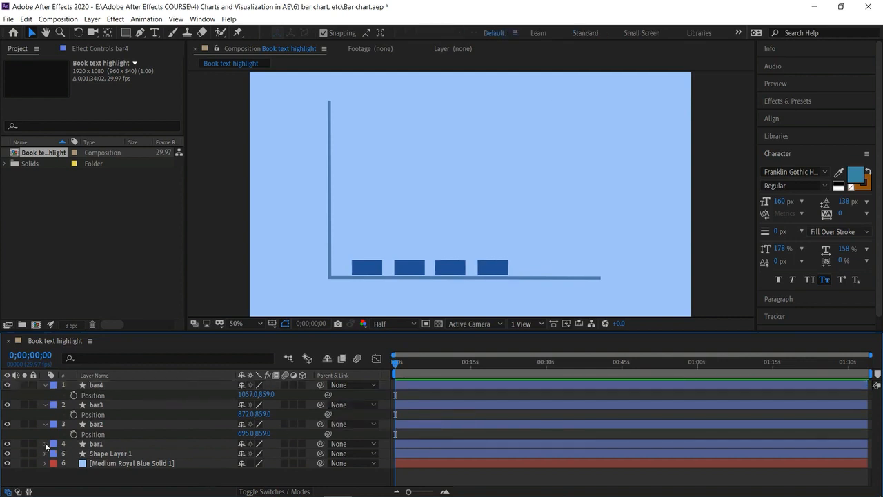
Reveal bar1's position and trim the start of all four bar layers to 0;00;00;15.
{"action": "left_click", "coordinate": [89, 445]}
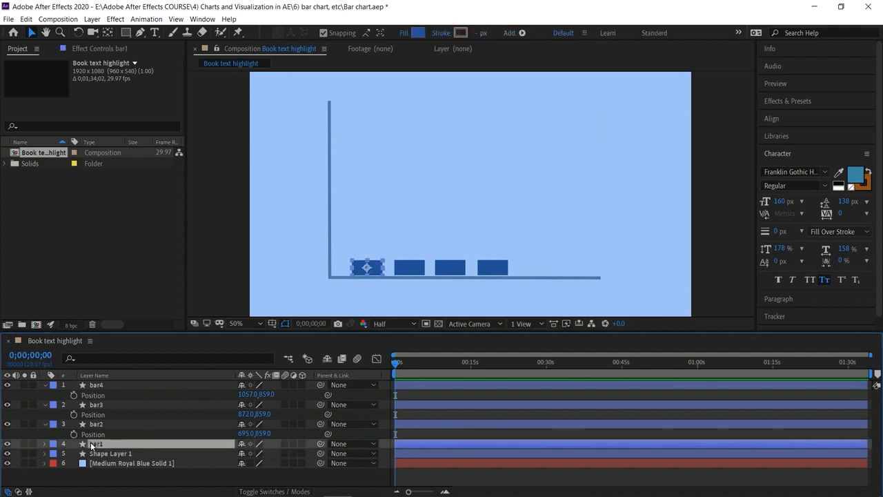
{"action": "key", "text": "p"}
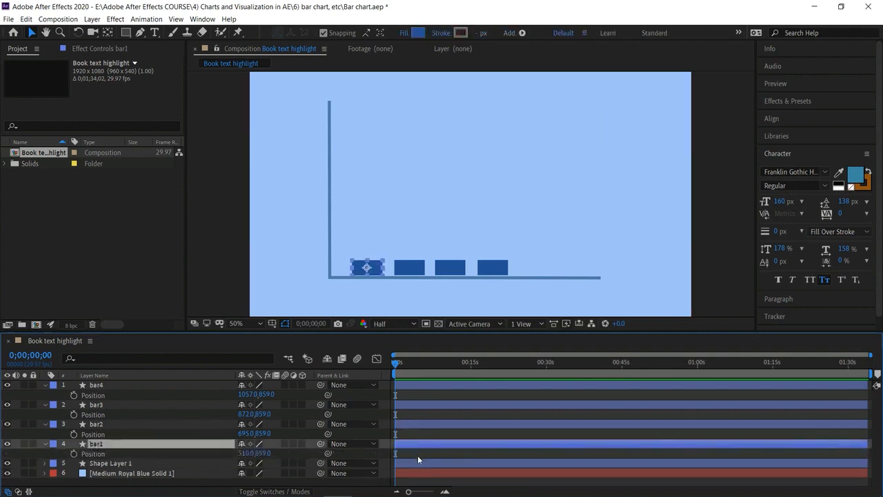
{"action": "left_click", "coordinate": [445, 491]}
{"action": "left_click", "coordinate": [445, 491]}
{"action": "left_click_drag", "start_coordinate": [402, 361], "coordinate": [416, 369]}
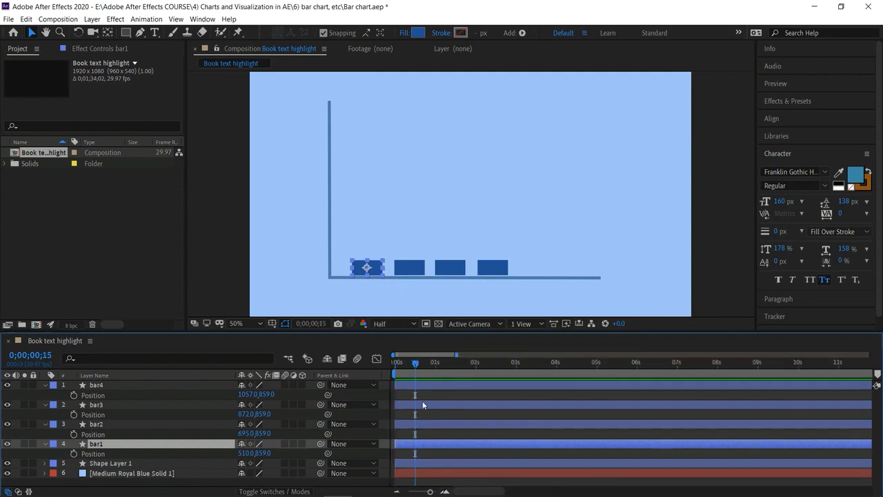
{"action": "left_click", "coordinate": [430, 422], "text": "ctrl"}
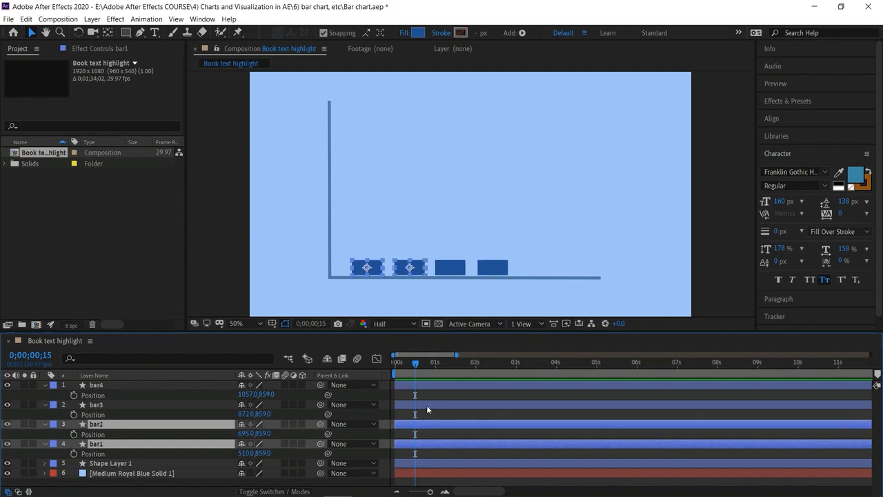
{"action": "left_click", "coordinate": [427, 405], "text": "ctrl"}
{"action": "left_click", "coordinate": [429, 380], "text": "ctrl"}
{"action": "key", "text": "alt+["}
{"action": "left_click", "coordinate": [406, 414]}
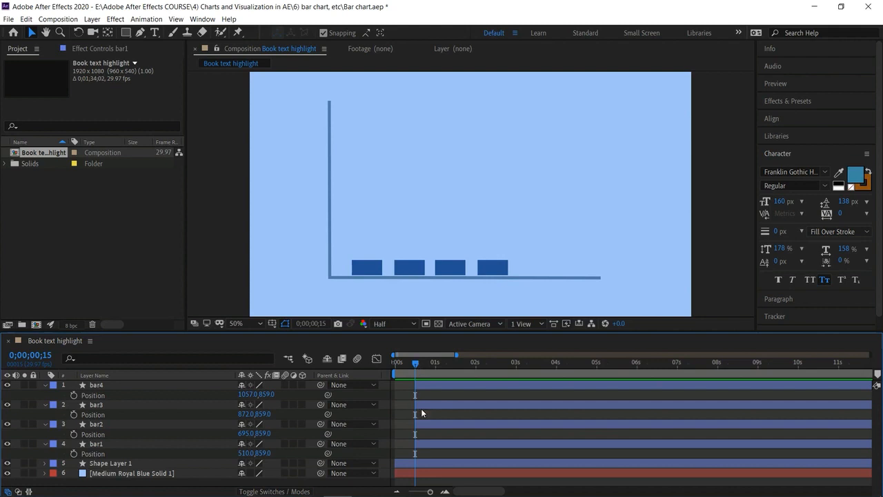
Stagger the bar2, bar3 and bar4 layers in time so each starts about one second after the previous bar.
{"action": "left_click", "coordinate": [428, 444]}
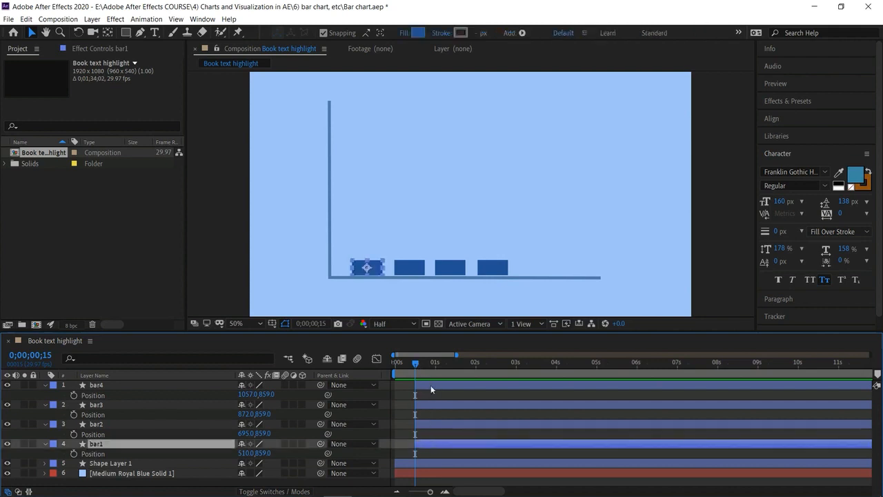
{"action": "left_click_drag", "start_coordinate": [451, 423], "coordinate": [489, 427]}
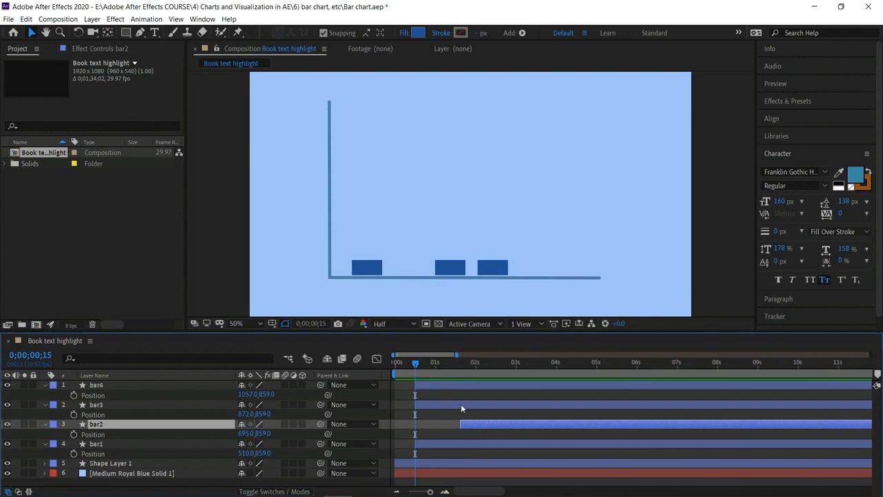
{"action": "left_click_drag", "start_coordinate": [466, 404], "coordinate": [550, 413]}
{"action": "left_click_drag", "start_coordinate": [522, 383], "coordinate": [648, 393]}
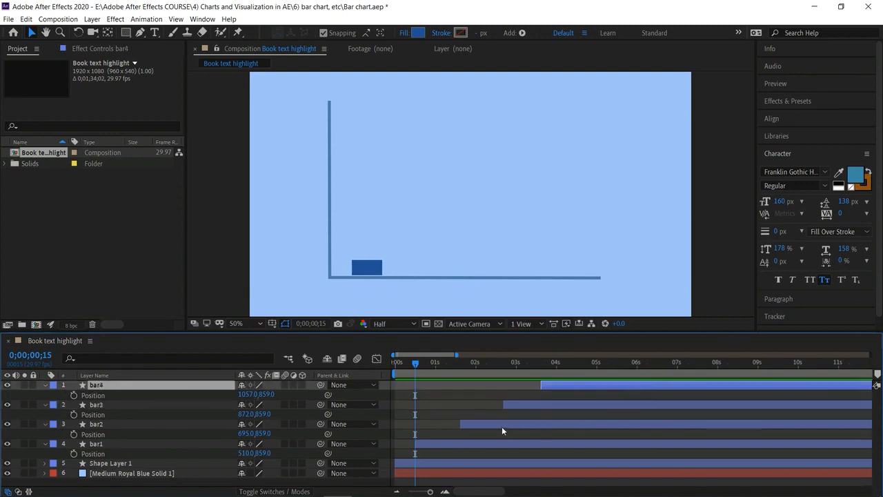
{"action": "left_click_drag", "start_coordinate": [502, 427], "coordinate": [551, 381]}
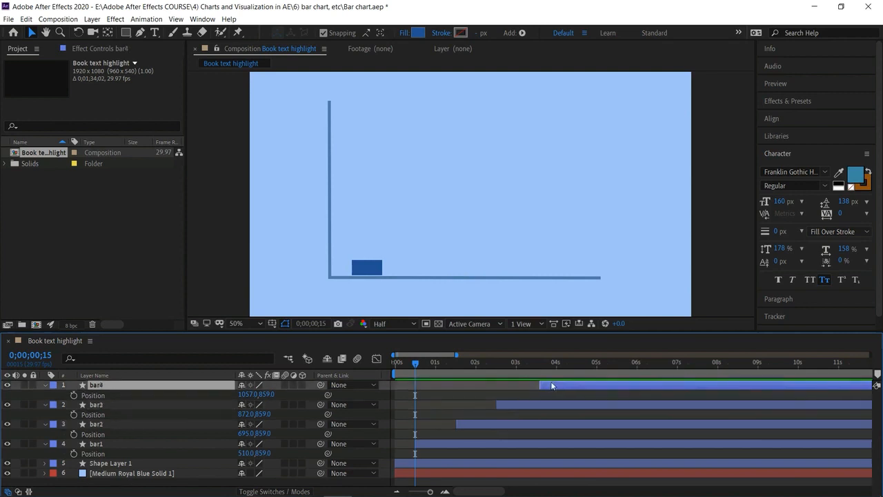
Move the anchor points of bar1 and bar2 to the middle of their bottom edges with the Pan Behind tool.
{"action": "left_click", "coordinate": [445, 445]}
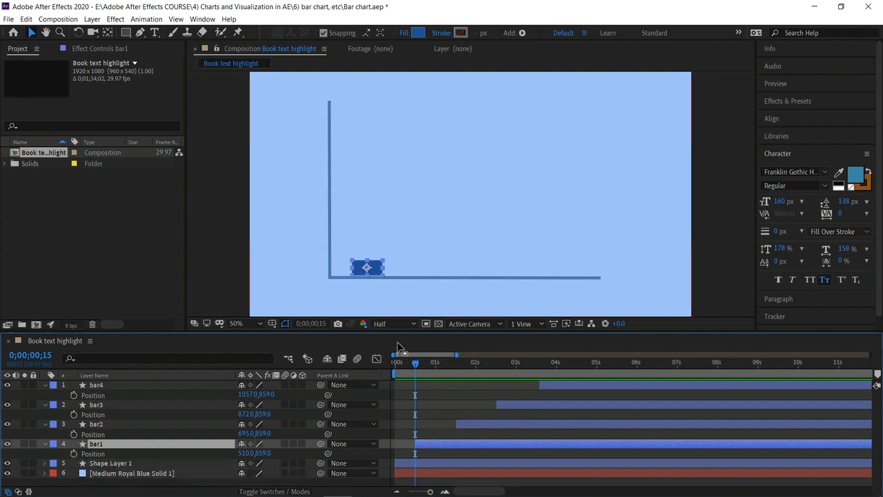
{"action": "left_click", "coordinate": [108, 32]}
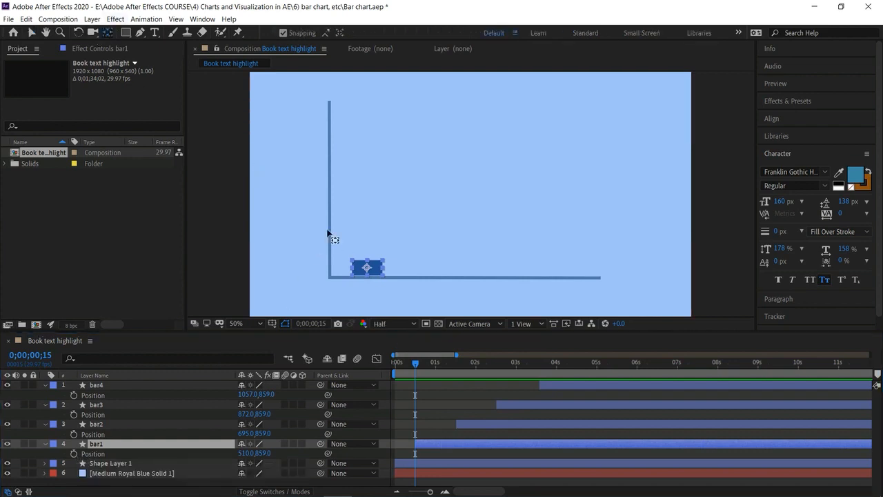
{"action": "left_click_drag", "start_coordinate": [367, 269], "coordinate": [368, 279]}
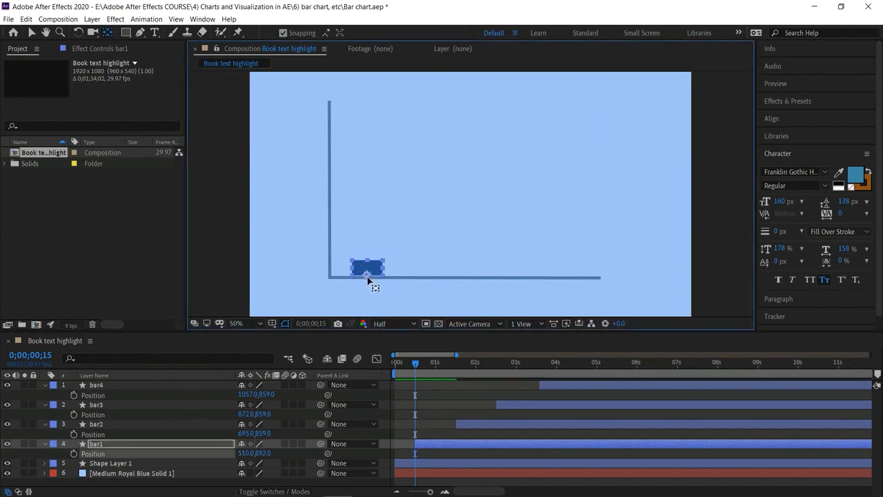
{"action": "left_click", "coordinate": [473, 424]}
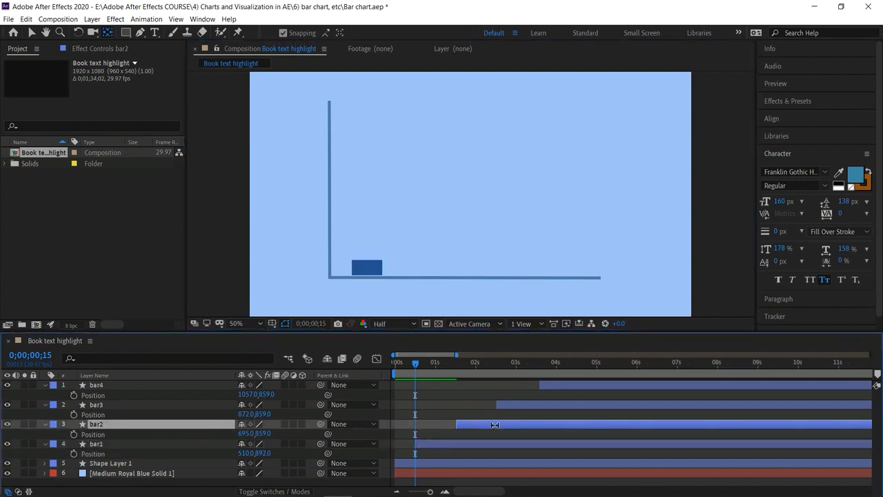
{"action": "left_click", "coordinate": [459, 378]}
{"action": "left_click_drag", "start_coordinate": [412, 276], "coordinate": [414, 282]}
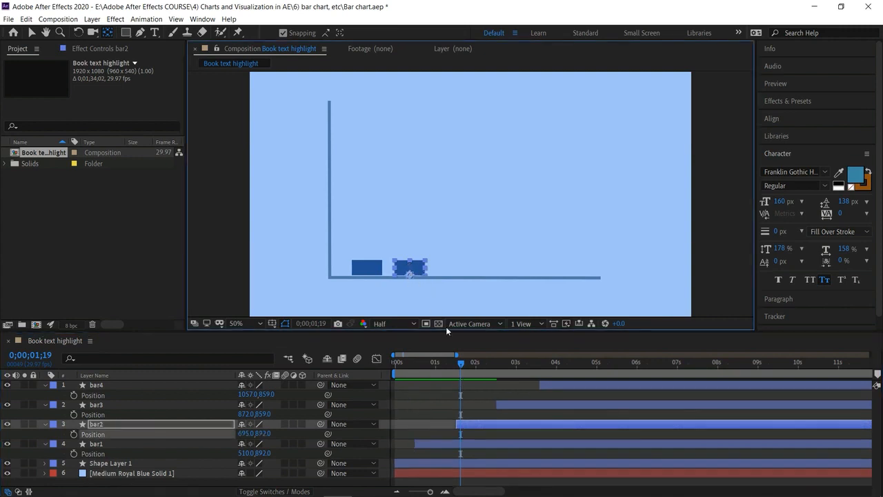
Move the anchor points of bar3 and bar4 to their bottom edges and return the playhead to 0;00;00;15.
{"action": "left_click_drag", "start_coordinate": [463, 358], "coordinate": [560, 384]}
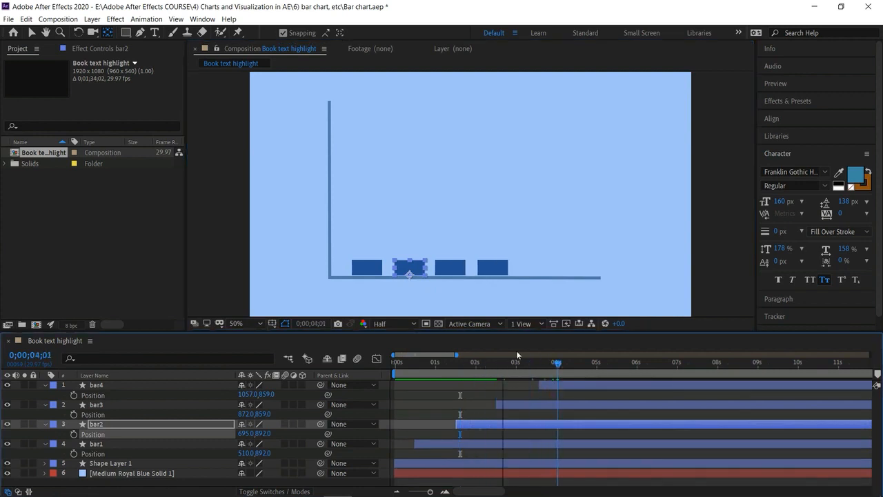
{"action": "left_click", "coordinate": [456, 272]}
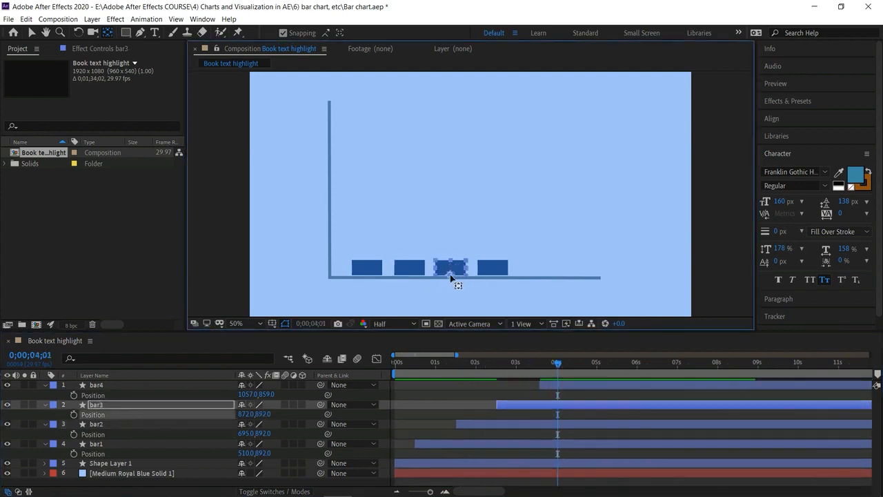
{"action": "left_click", "coordinate": [497, 268]}
{"action": "left_click_drag", "start_coordinate": [494, 271], "coordinate": [499, 286]}
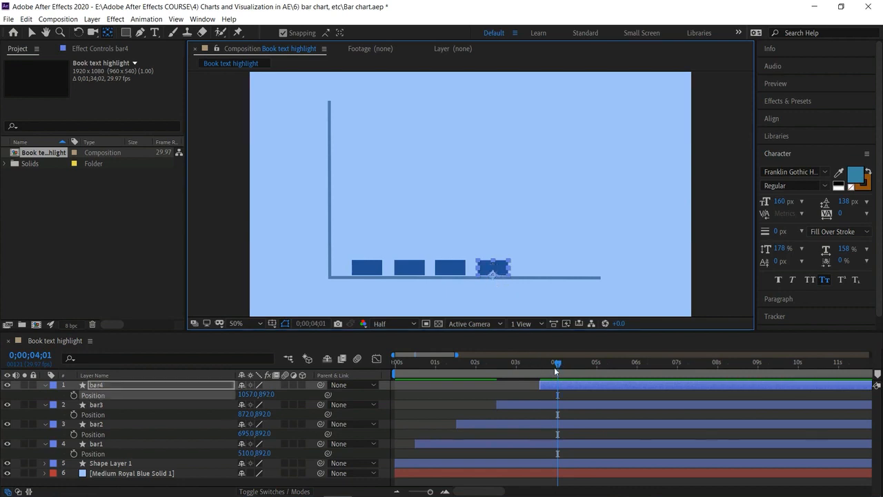
{"action": "left_click_drag", "start_coordinate": [556, 372], "coordinate": [415, 392]}
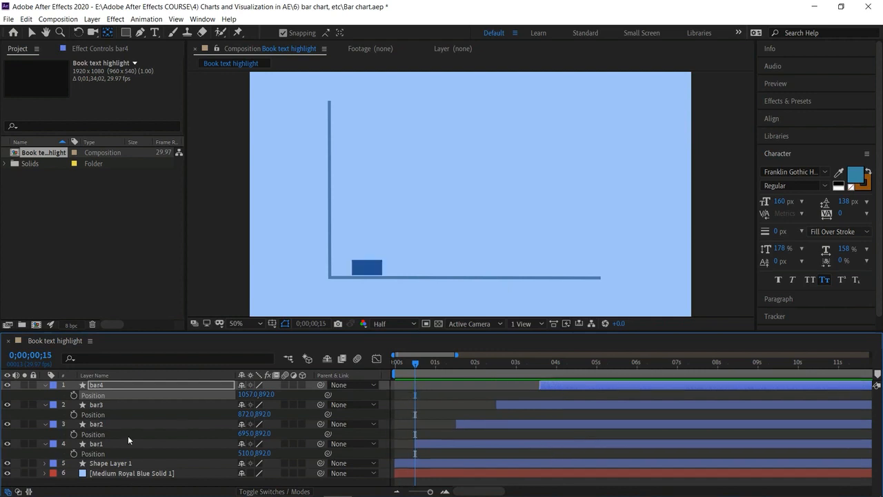
{"action": "left_click", "coordinate": [74, 453]}
{"action": "left_click_drag", "start_coordinate": [259, 453], "coordinate": [262, 457]}
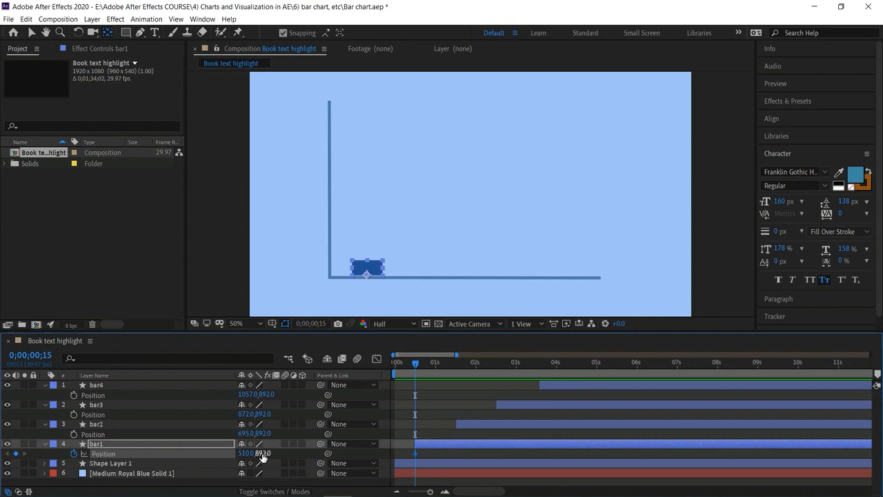
{"action": "left_click_drag", "start_coordinate": [263, 457], "coordinate": [269, 457]}
{"action": "key", "text": "ctrl+z"}
{"action": "left_click", "coordinate": [74, 455]}
{"action": "left_click", "coordinate": [44, 444]}
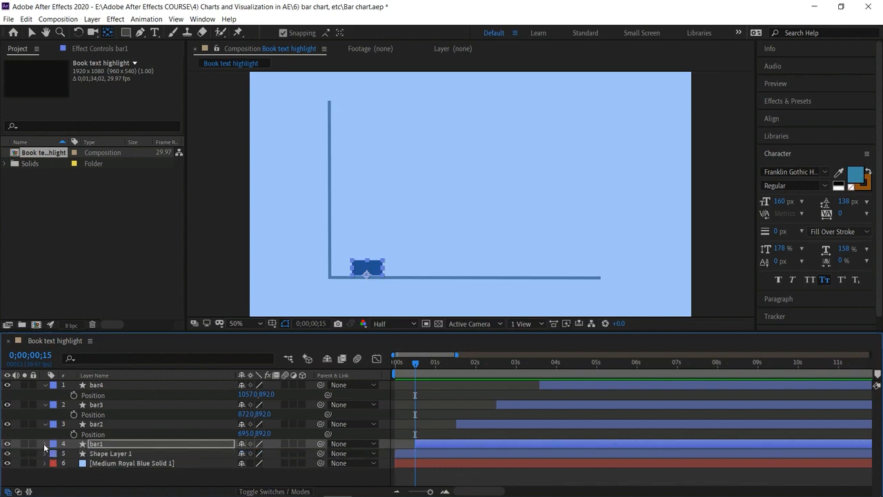
Add a Scale keyframe to bar1 at 0;00;00;15 with proportions unlinked and the vertical scale set to 0%.
{"action": "left_click", "coordinate": [44, 444]}
{"action": "left_click", "coordinate": [74, 461]}
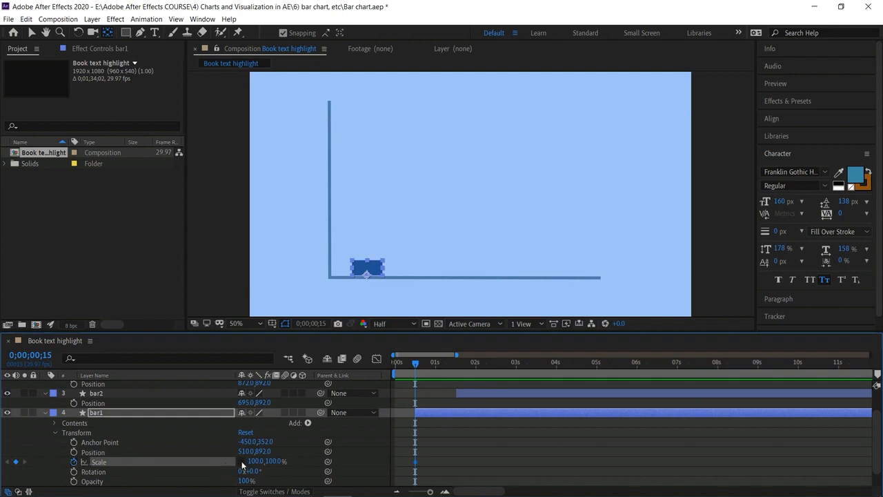
{"action": "left_click_drag", "start_coordinate": [274, 463], "coordinate": [266, 461]}
{"action": "left_click", "coordinate": [272, 461]}
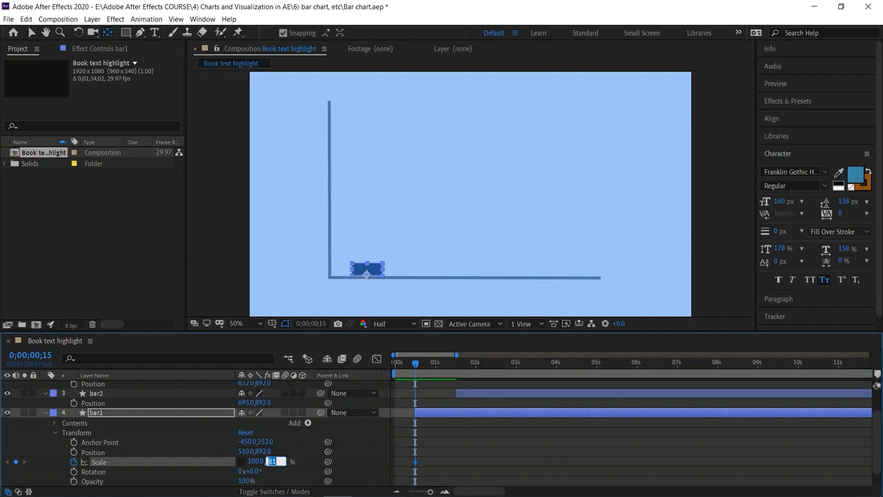
{"action": "type", "text": "0"}
{"action": "key", "text": "Return"}
Add a second Scale keyframe to bar1 at 0;00;01;15 with the vertical scale set to 100%.
{"action": "left_click_drag", "start_coordinate": [417, 361], "coordinate": [456, 387]}
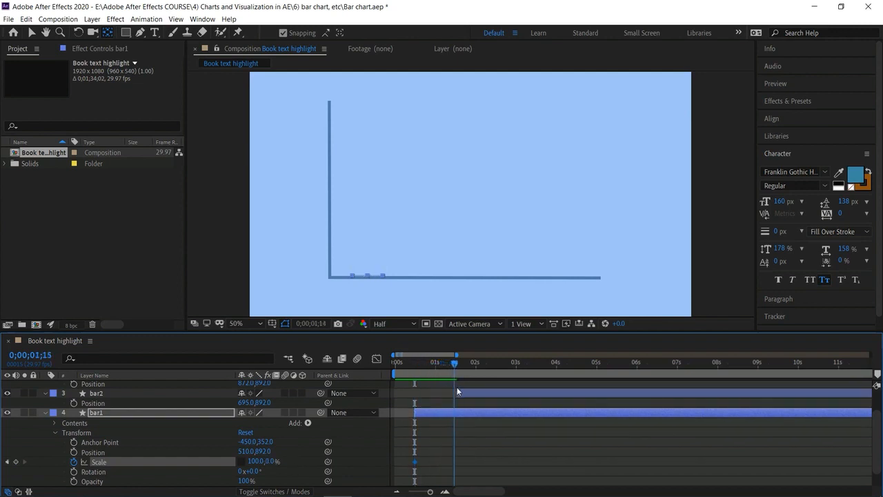
{"action": "left_click", "coordinate": [15, 463]}
{"action": "left_click", "coordinate": [271, 461]}
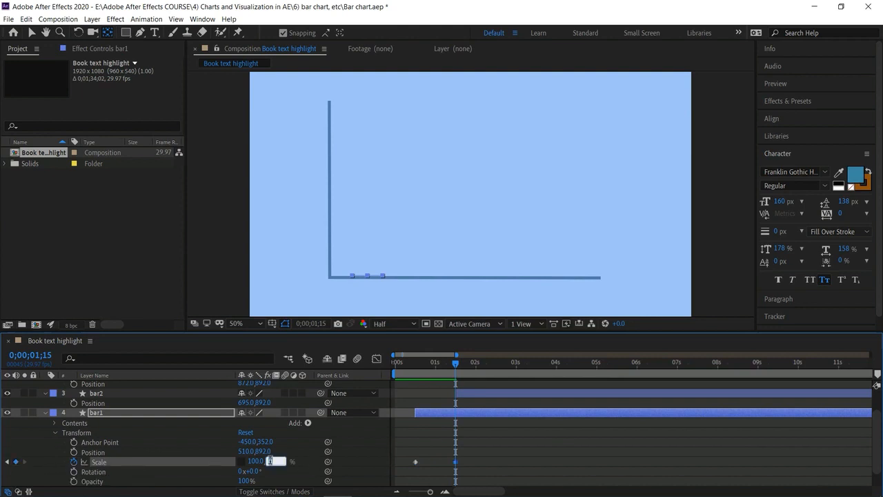
{"action": "type", "text": "100"}
{"action": "key", "text": "Return"}
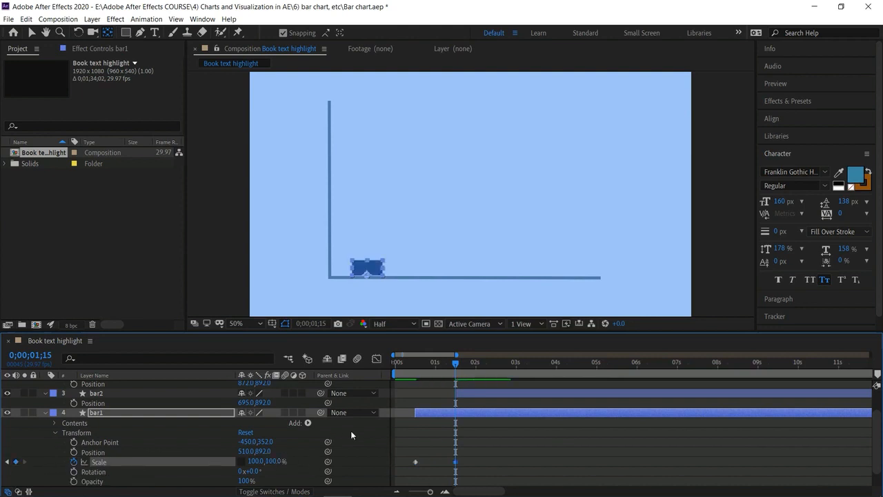
Preview bar1's growth animation from the start of the composition.
{"action": "left_click_drag", "start_coordinate": [457, 363], "coordinate": [383, 371]}
{"action": "key", "text": "space"}
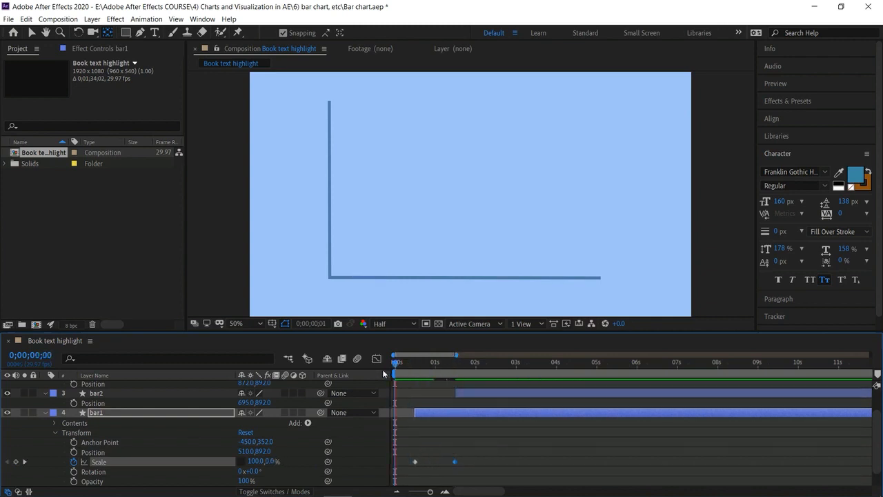
{"action": "key", "text": "space"}
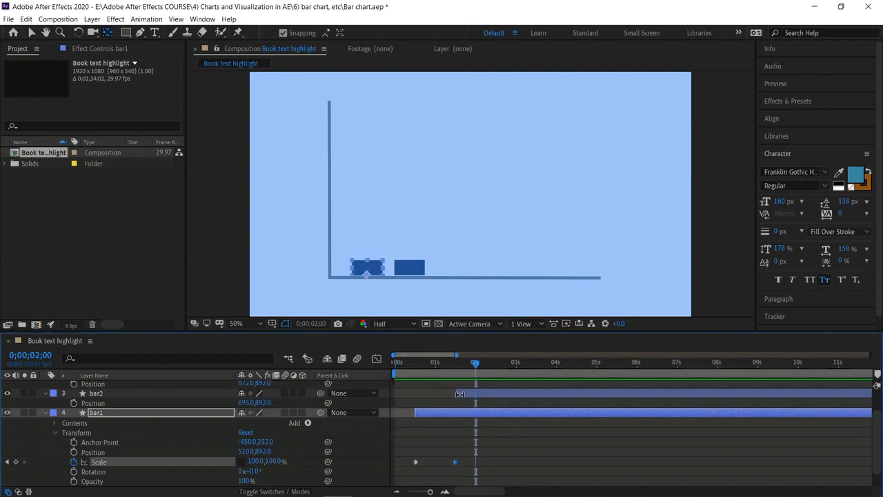
Collapse bar1 and keyframe bar2's Scale at 0;00;01;16 with the vertical value at 0% and the width at 100%.
{"action": "left_click", "coordinate": [45, 412]}
{"action": "left_click", "coordinate": [192, 424]}
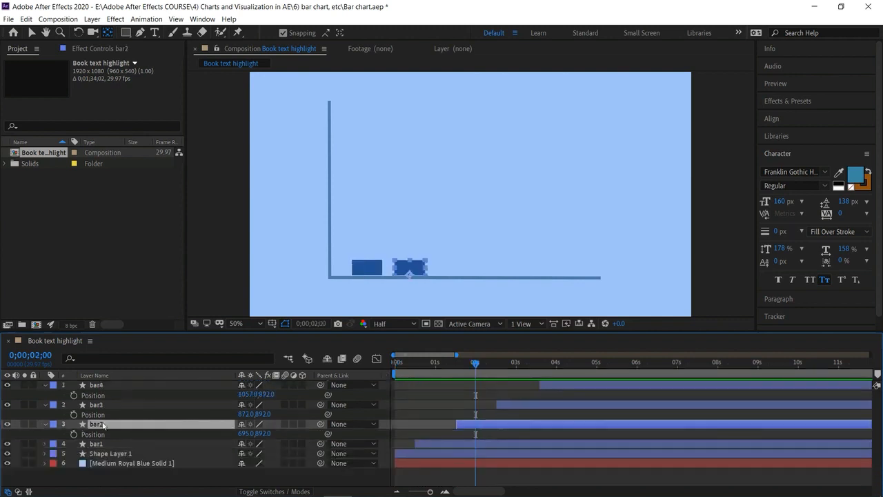
{"action": "key", "text": "s"}
{"action": "left_click_drag", "start_coordinate": [458, 361], "coordinate": [455, 363]}
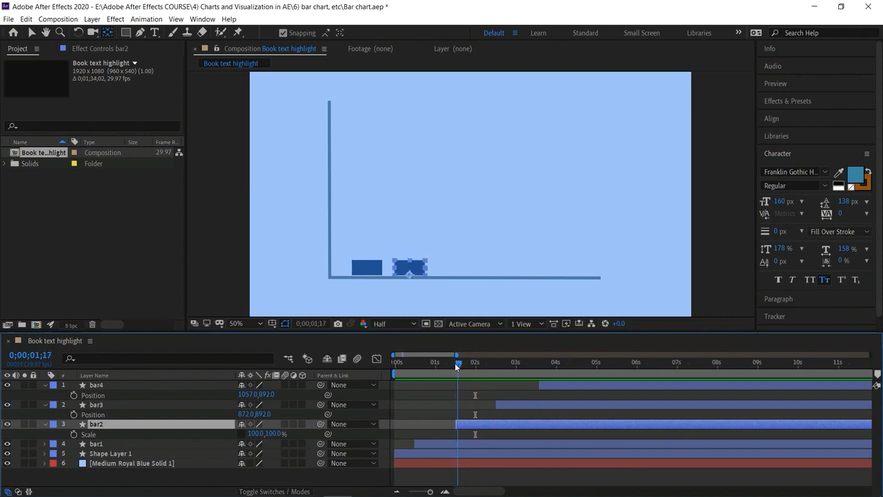
{"action": "left_click", "coordinate": [74, 434]}
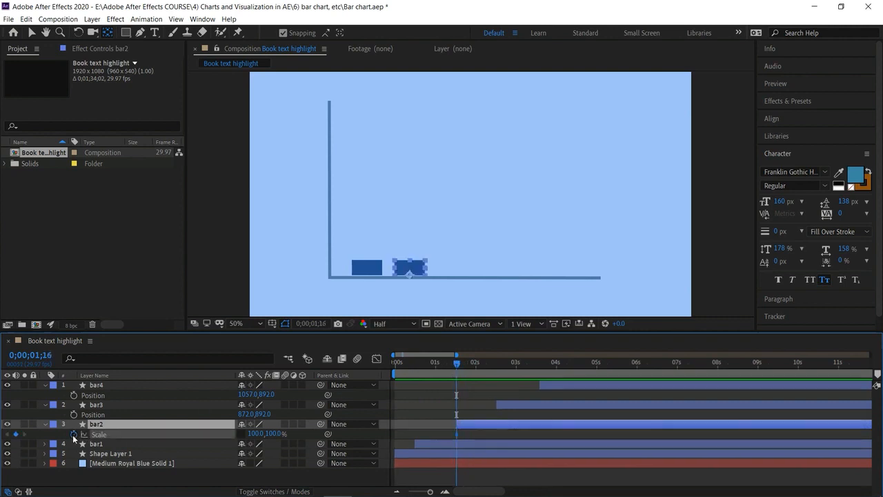
{"action": "left_click", "coordinate": [277, 434]}
{"action": "type", "text": "0"}
{"action": "key", "text": "Return"}
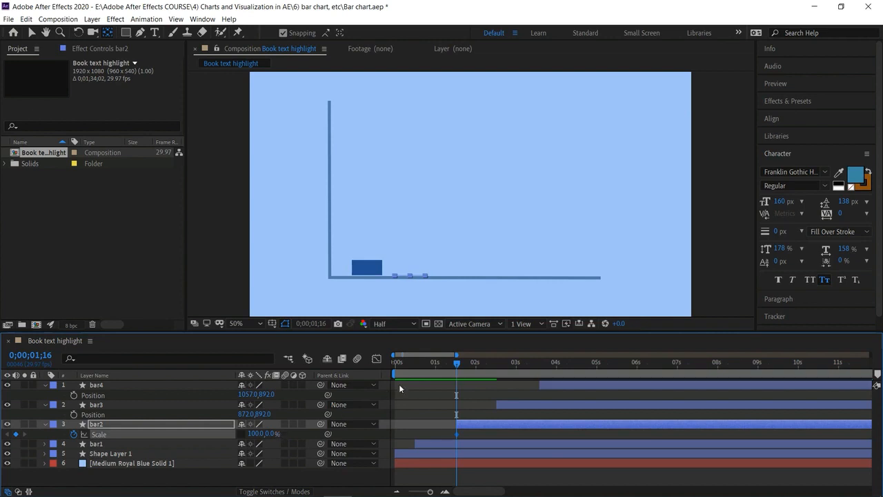
Keyframe bar2's vertical scale at 200% at 0;00;02;15 and preview the growth of the first bars.
{"action": "left_click_drag", "start_coordinate": [466, 369], "coordinate": [497, 392]}
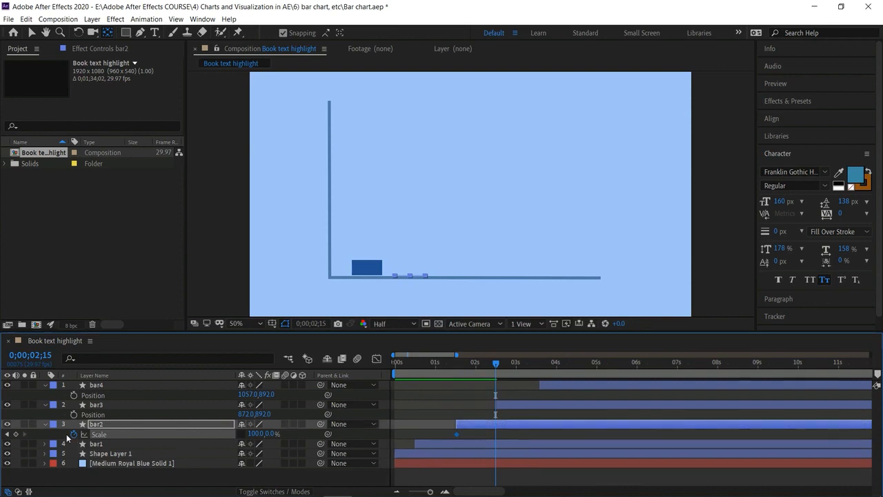
{"action": "left_click", "coordinate": [272, 433]}
{"action": "type", "text": "200"}
{"action": "key", "text": "Return"}
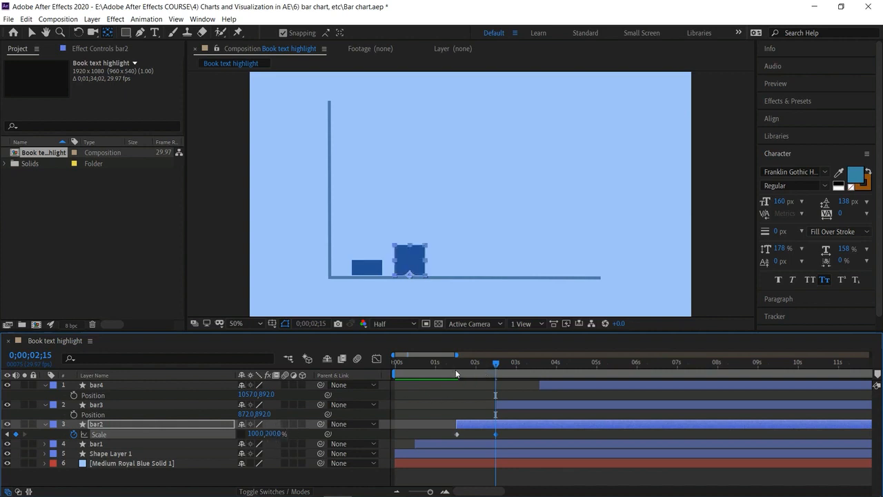
{"action": "left_click", "coordinate": [412, 369]}
{"action": "key", "text": "space"}
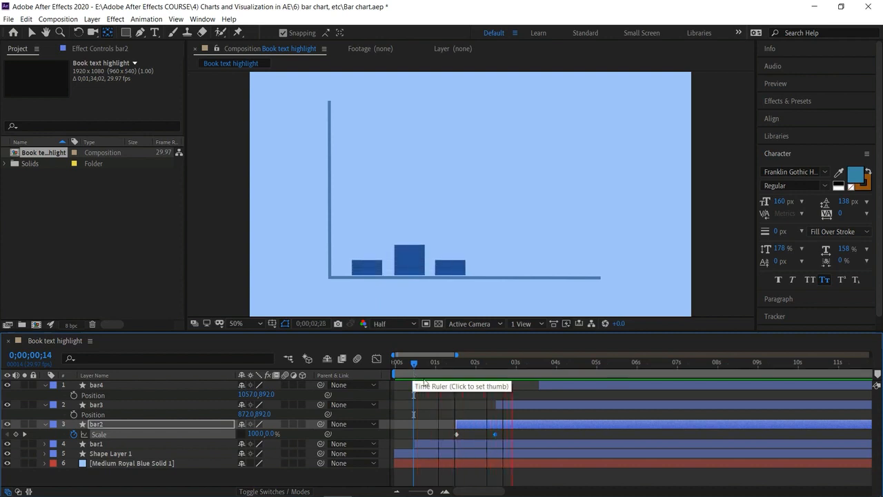
Keyframe bar3's Scale at 0;00;02;16 with the vertical value at 0% and the width at 100%.
{"action": "left_click", "coordinate": [513, 367]}
{"action": "left_click_drag", "start_coordinate": [503, 364], "coordinate": [497, 361]}
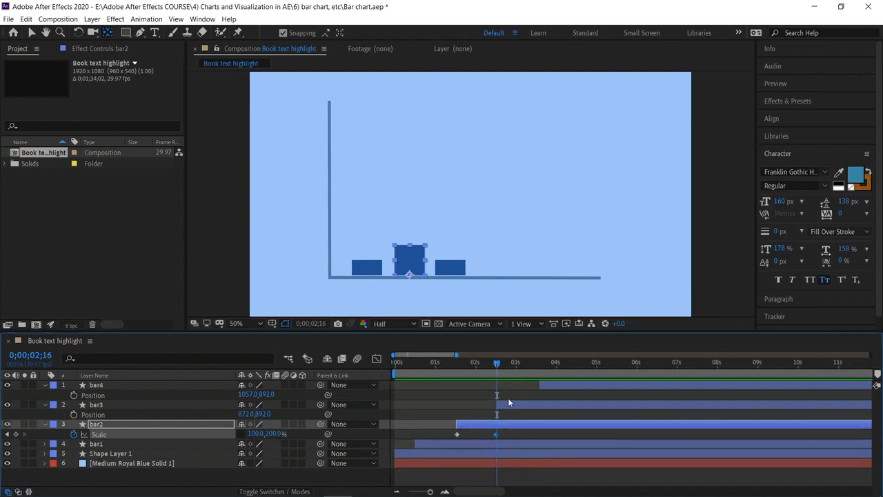
{"action": "left_click", "coordinate": [508, 402]}
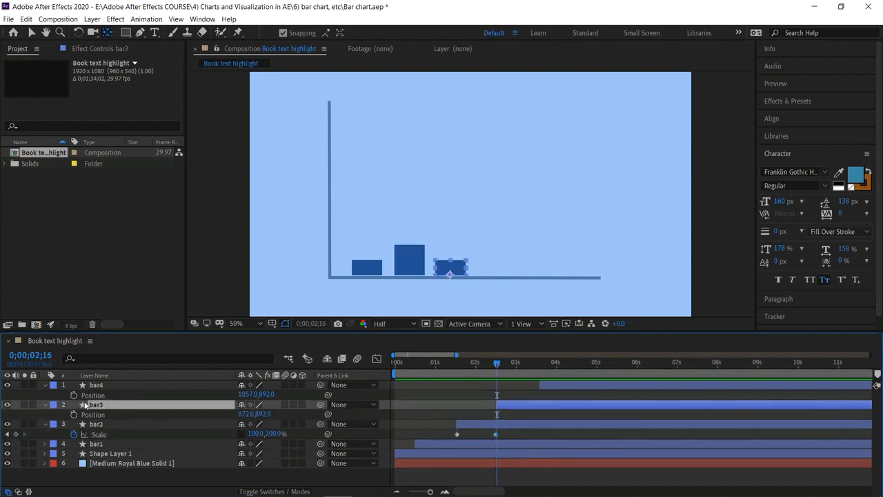
{"action": "key", "text": "s"}
{"action": "left_click", "coordinate": [74, 415]}
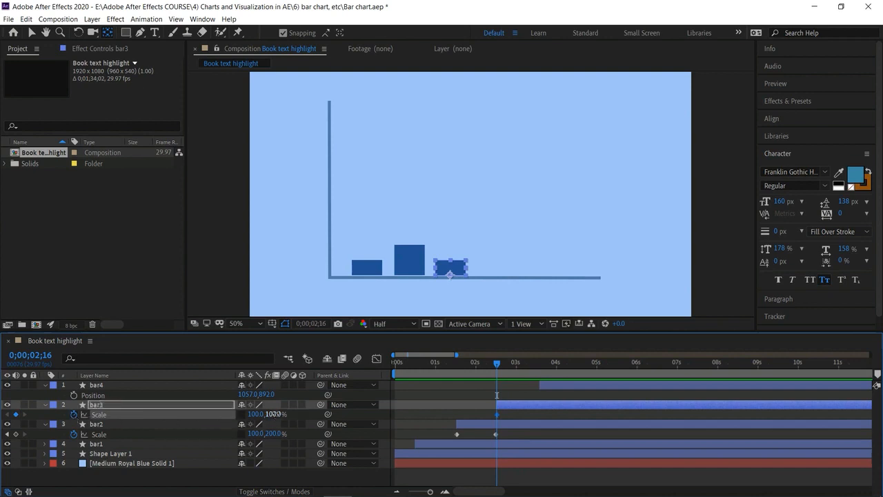
{"action": "left_click", "coordinate": [268, 415]}
{"action": "type", "text": "0"}
{"action": "key", "text": "Return"}
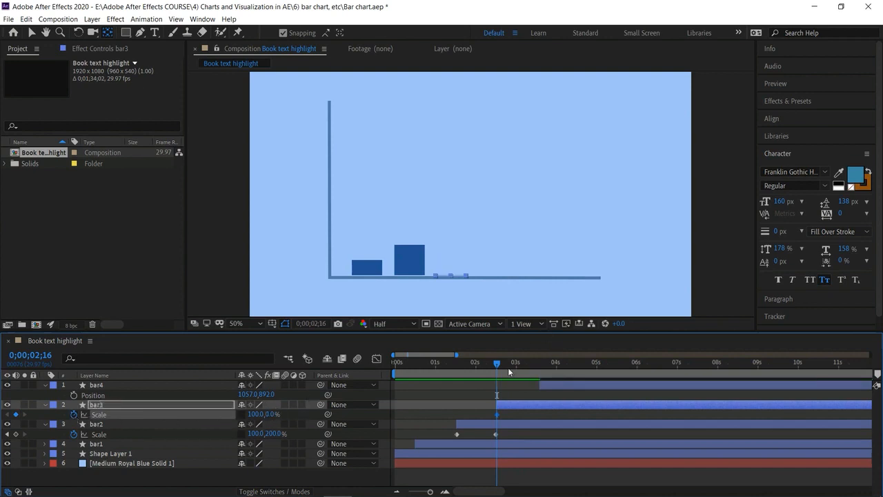
Add a Scale keyframe to bar3 at 0;00;03;16 with the vertical scale set to 350%.
{"action": "left_click_drag", "start_coordinate": [513, 370], "coordinate": [540, 392]}
{"action": "left_click", "coordinate": [15, 415]}
{"action": "left_click", "coordinate": [271, 414]}
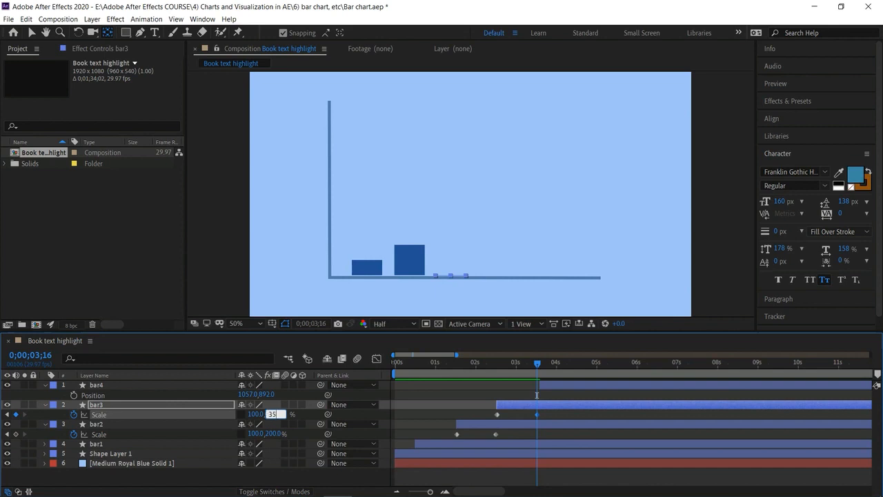
Reveal bar4's Scale property and start keyframing it at 0;00;03;18, with the Selection tool active.
{"action": "mouse_move", "coordinate": [536, 366]}
{"action": "left_mouse_down"}
{"action": "mouse_move", "coordinate": [550, 375]}
{"action": "mouse_move", "coordinate": [540, 376]}
{"action": "left_mouse_up"}
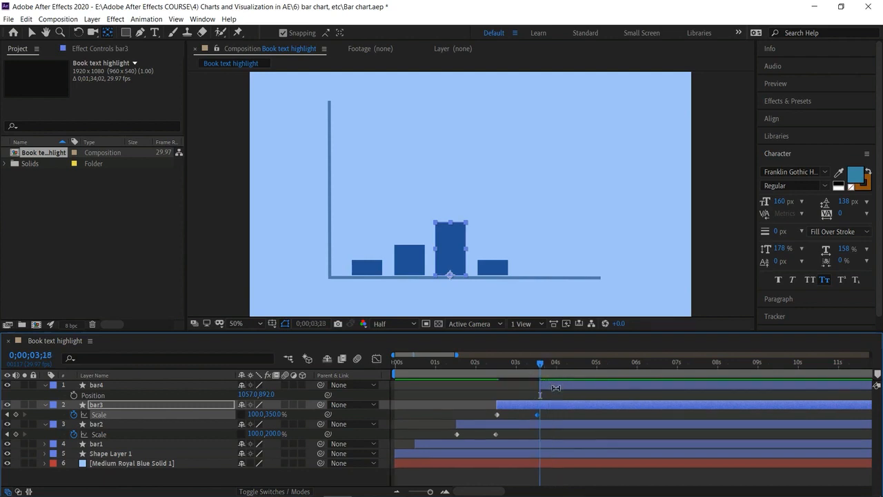
{"action": "left_click", "coordinate": [555, 387]}
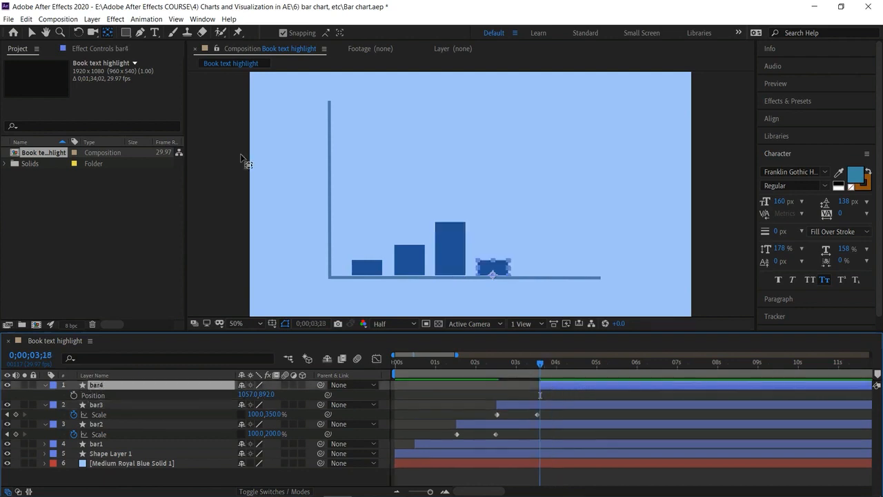
{"action": "left_click", "coordinate": [31, 32]}
{"action": "left_click", "coordinate": [93, 388]}
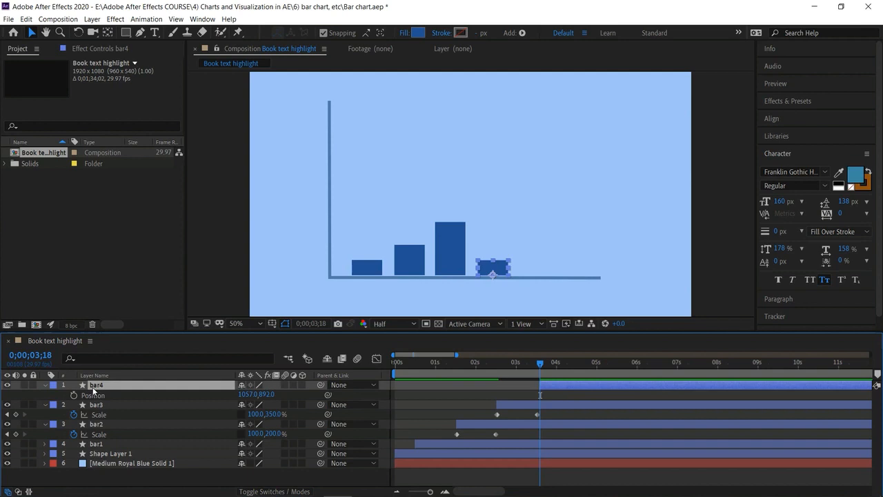
{"action": "key", "text": "s"}
{"action": "left_click", "coordinate": [74, 395]}
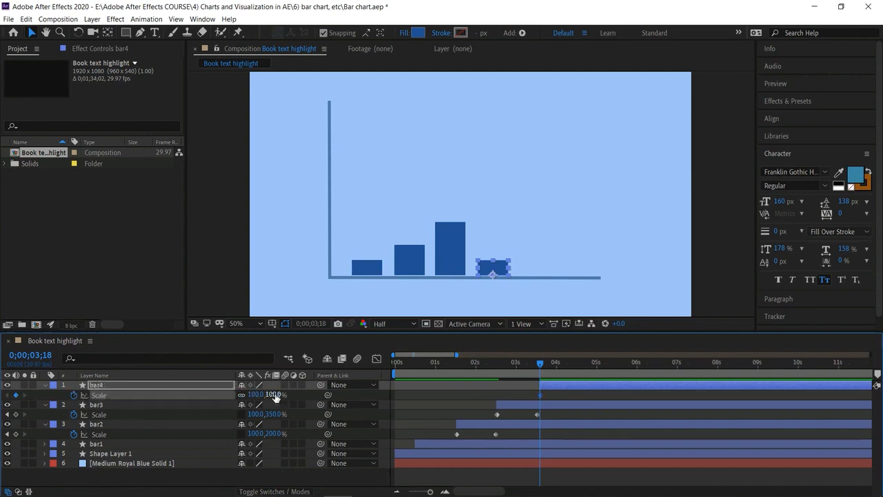
{"action": "left_click", "coordinate": [275, 394]}
{"action": "key", "text": "Return"}
{"action": "left_click_drag", "start_coordinate": [574, 366], "coordinate": [578, 368]}
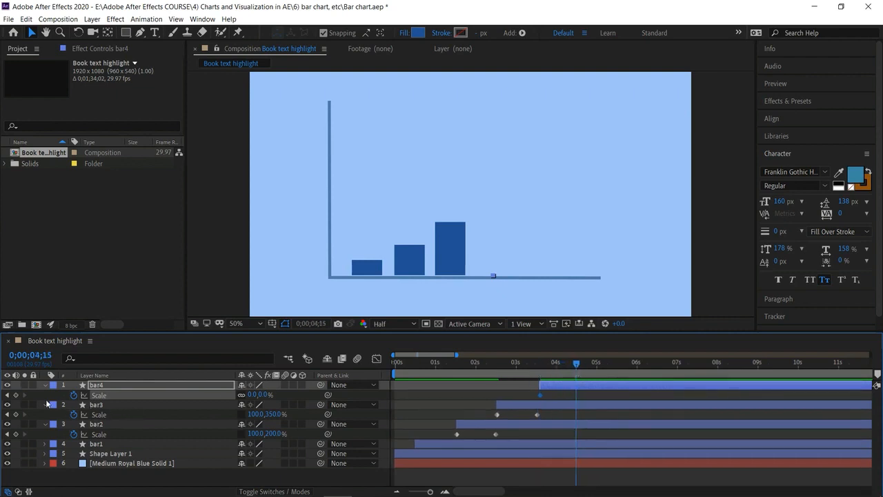
{"action": "left_click", "coordinate": [16, 395]}
{"action": "left_click", "coordinate": [262, 394]}
{"action": "type", "text": "600"}
{"action": "key", "text": "Return"}
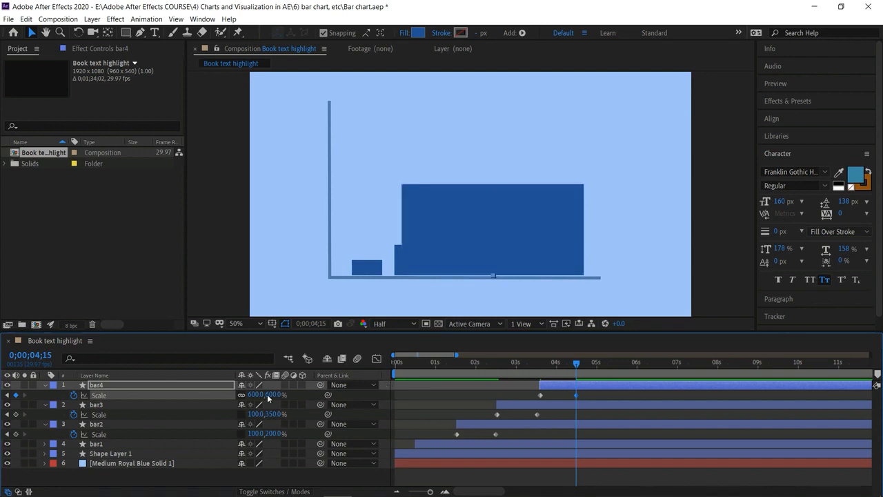
{"action": "key", "text": "ctrl+z"}
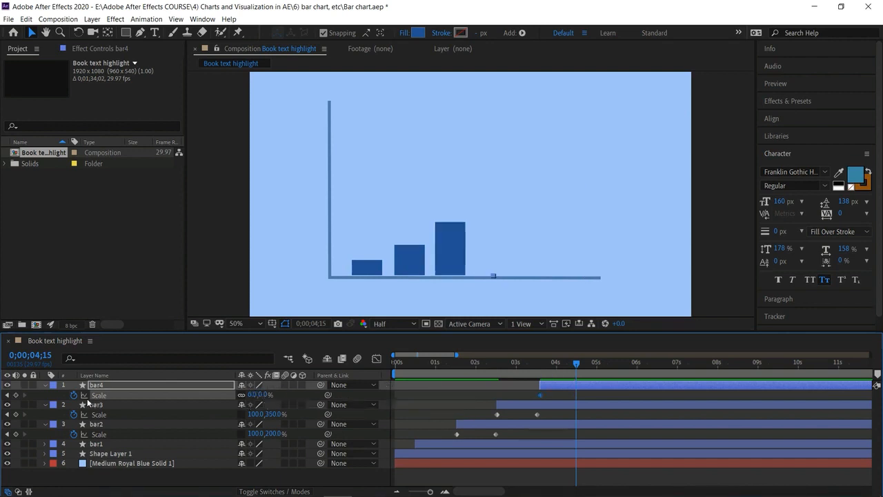
{"action": "key", "text": "ctrl+z"}
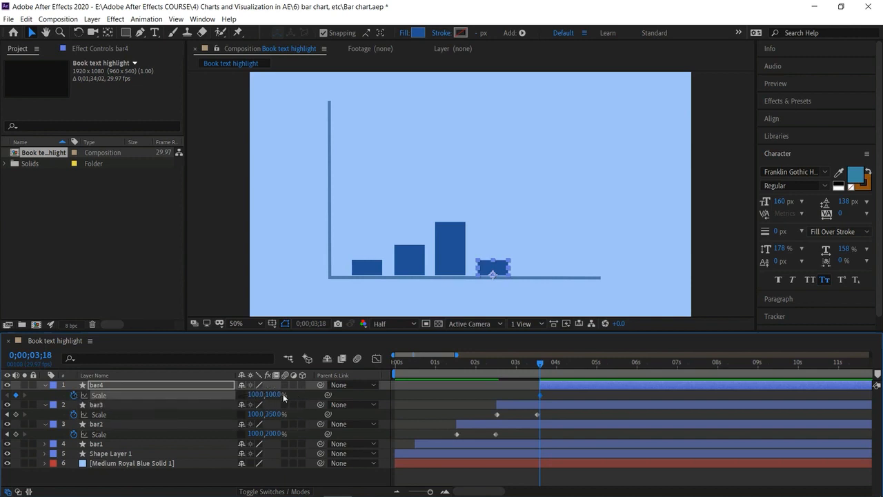
Keyframe bar4's unlinked vertical scale at 0% at 0;00;03;18 and at 600% at 0;00;04;14, keeping the width at 100%.
{"action": "left_click", "coordinate": [276, 395]}
{"action": "type", "text": "0"}
{"action": "key", "text": "Return"}
{"action": "left_click_drag", "start_coordinate": [557, 365], "coordinate": [575, 364]}
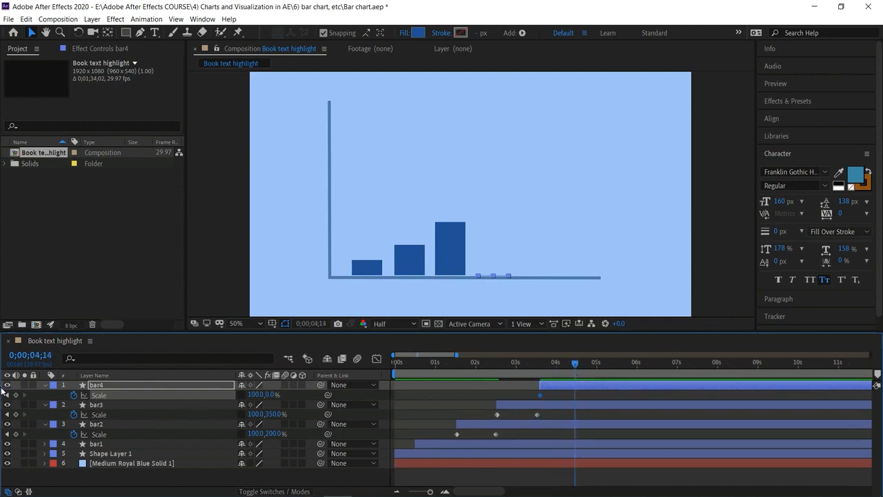
{"action": "left_click", "coordinate": [15, 395]}
{"action": "left_click", "coordinate": [271, 394]}
{"action": "key", "text": "Return"}
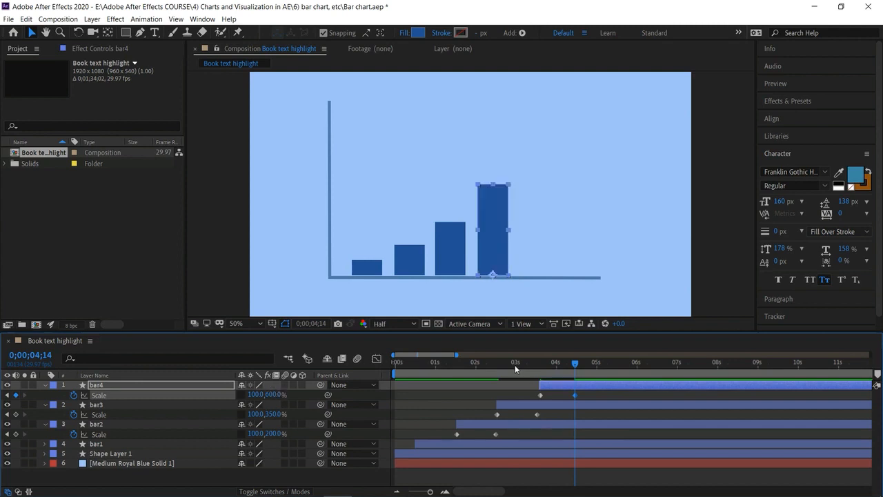
Play the finished bar chart animation from the start, stop it and deselect the layers.
{"action": "key", "text": "Home"}
{"action": "key", "text": "space"}
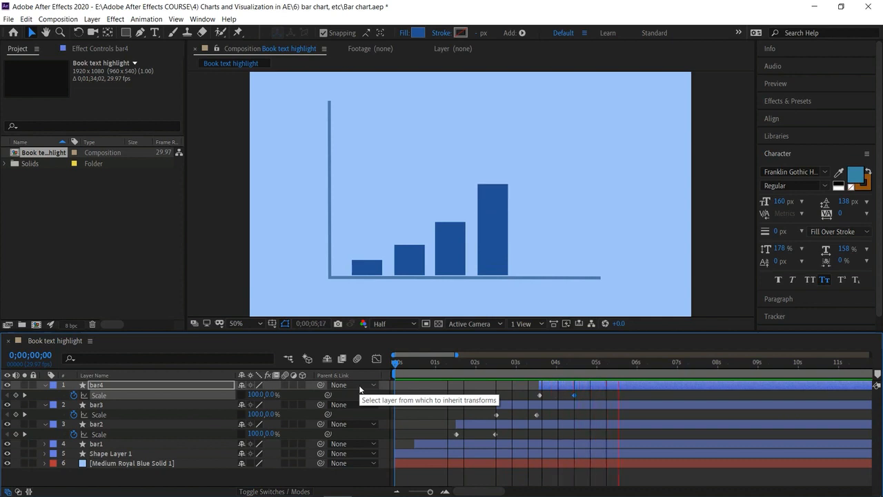
{"action": "key", "text": "space"}
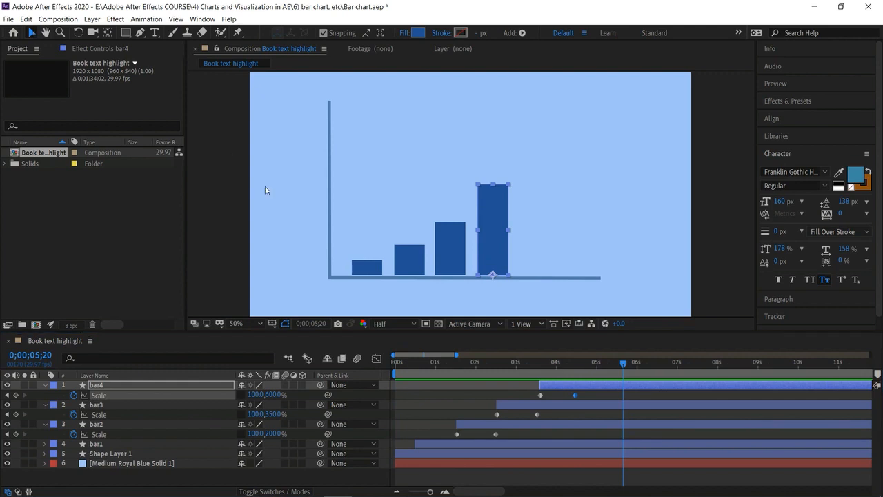
{"action": "left_click", "coordinate": [211, 190]}
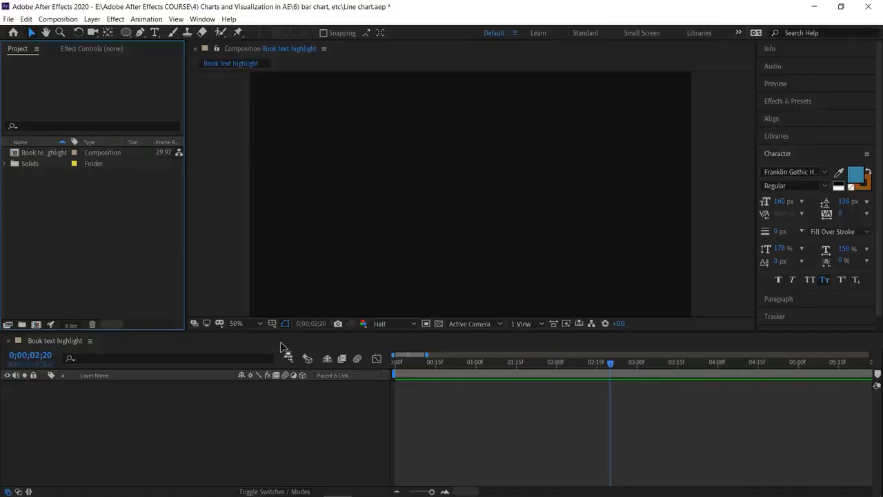
In the Line chart project, return the playhead to 0;00;00;00 and zoom the timeline to show about the first 11 seconds.
{"action": "left_click", "coordinate": [335, 361]}
{"action": "key", "text": "Home"}
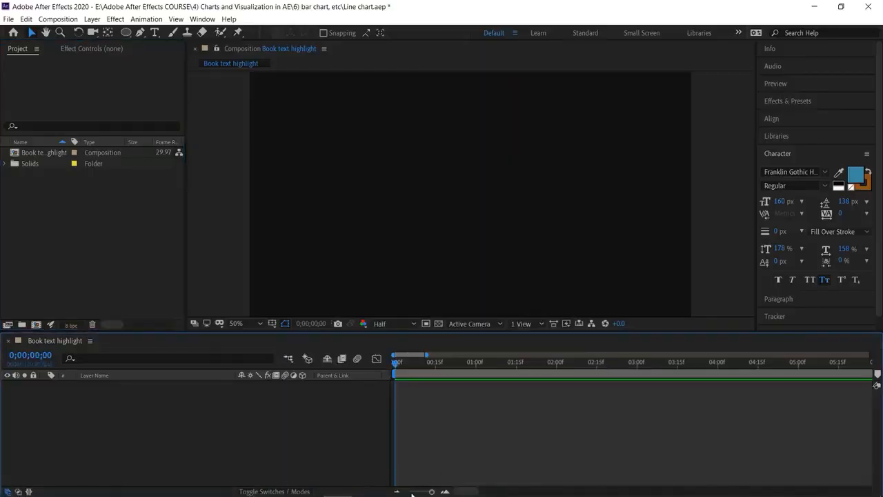
{"action": "left_click", "coordinate": [397, 492]}
{"action": "left_click", "coordinate": [398, 493]}
{"action": "left_click", "coordinate": [397, 492]}
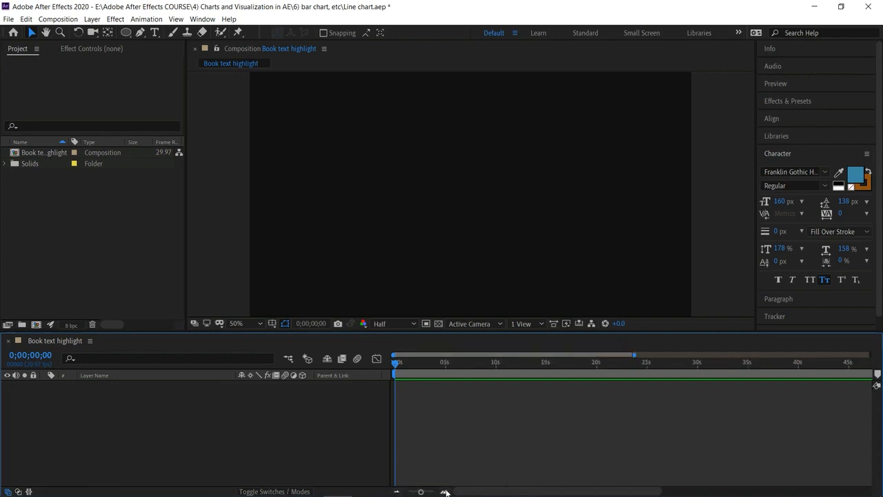
{"action": "left_click", "coordinate": [444, 492]}
{"action": "left_click", "coordinate": [445, 492]}
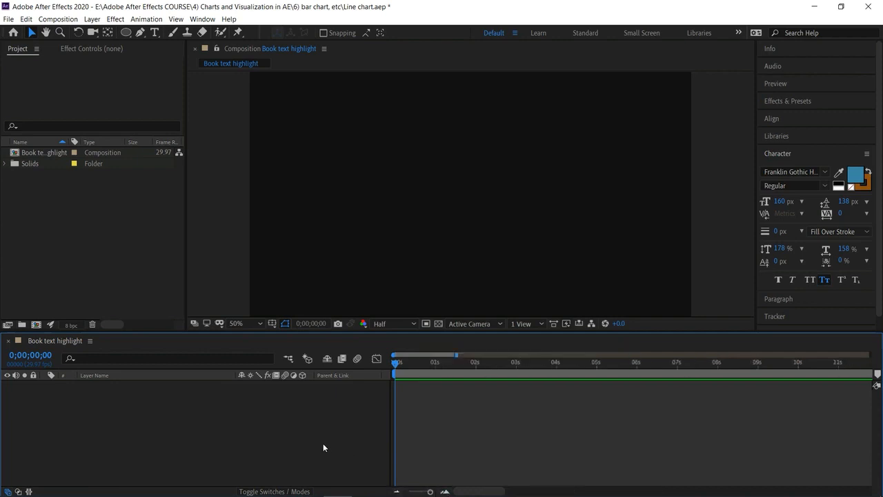
Add a 1920 x 1080 px turquoise solid as the composition background and leave it deselected.
{"action": "right_click", "coordinate": [323, 447]}
{"action": "mouse_move", "coordinate": [369, 336]}
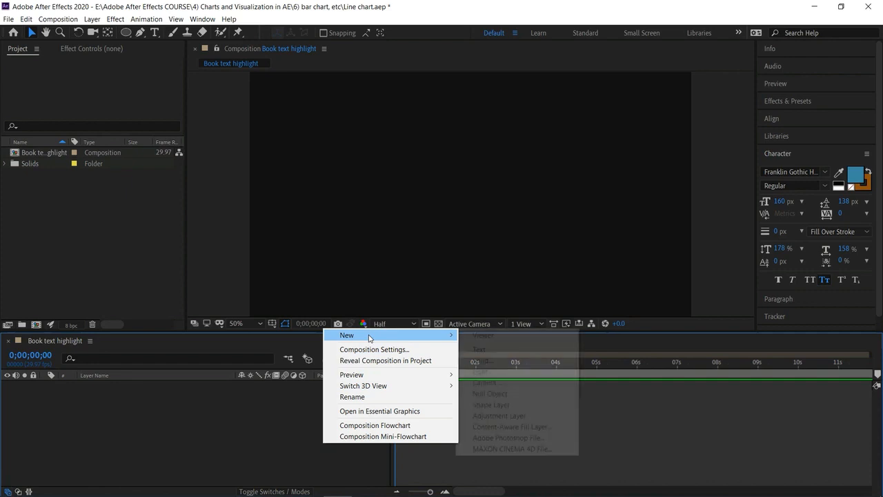
{"action": "left_click", "coordinate": [482, 360]}
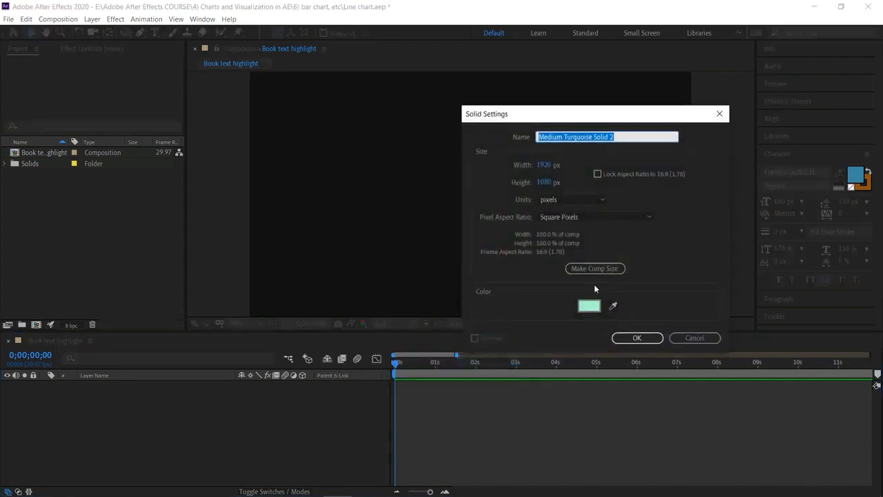
{"action": "left_click", "coordinate": [591, 308]}
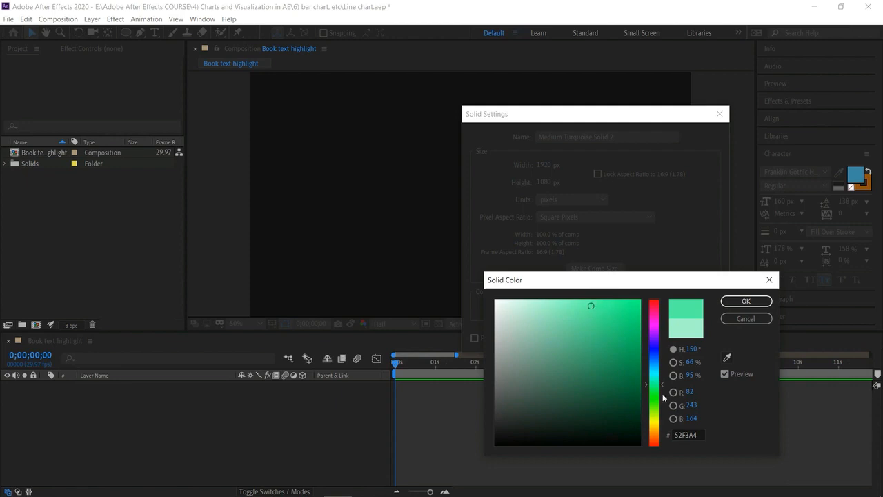
{"action": "double_click", "coordinate": [693, 436]}
{"action": "type", "text": "AEDEFEAE"}
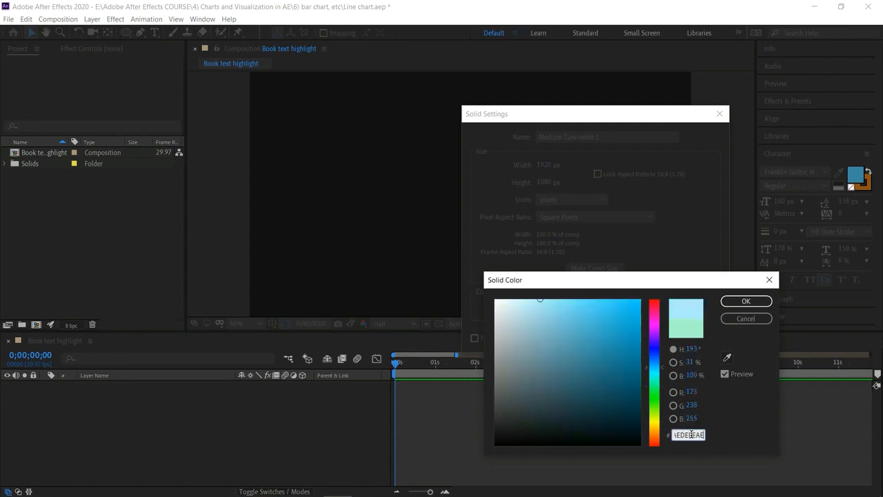
{"action": "left_click", "coordinate": [653, 382]}
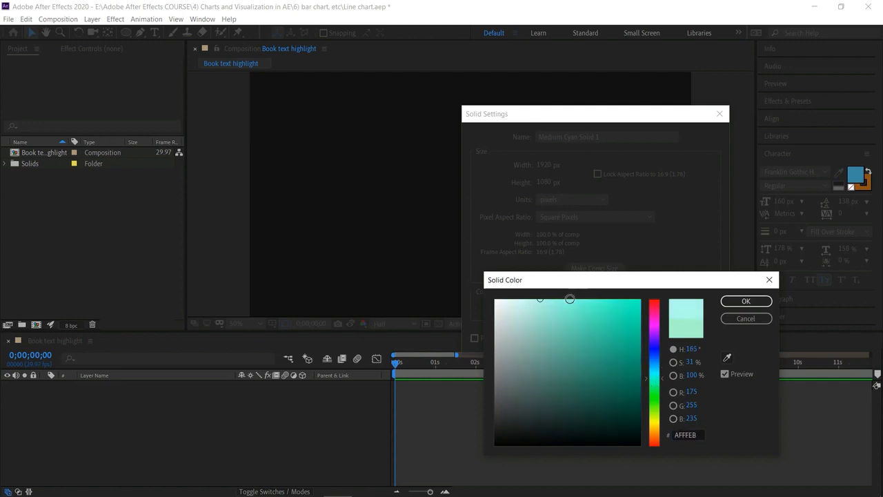
{"action": "left_click", "coordinate": [570, 299]}
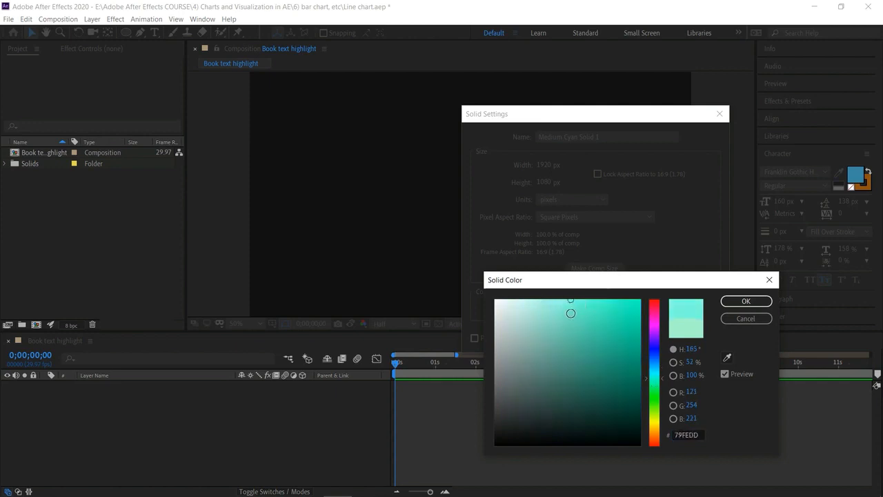
{"action": "left_click", "coordinate": [572, 316]}
{"action": "left_click", "coordinate": [746, 301]}
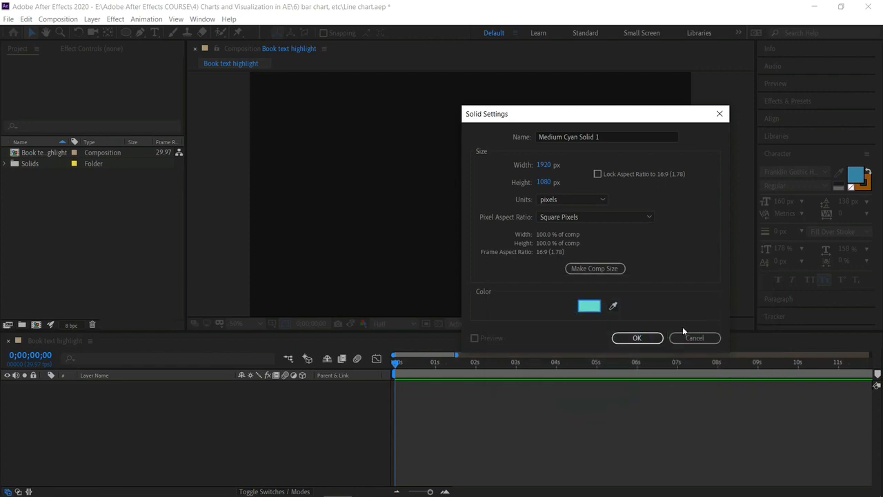
{"action": "left_click", "coordinate": [636, 341]}
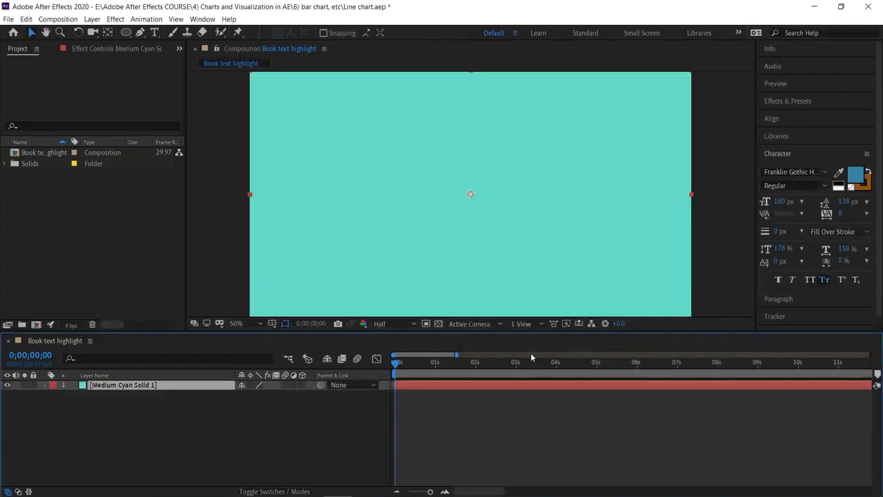
{"action": "left_click", "coordinate": [316, 438]}
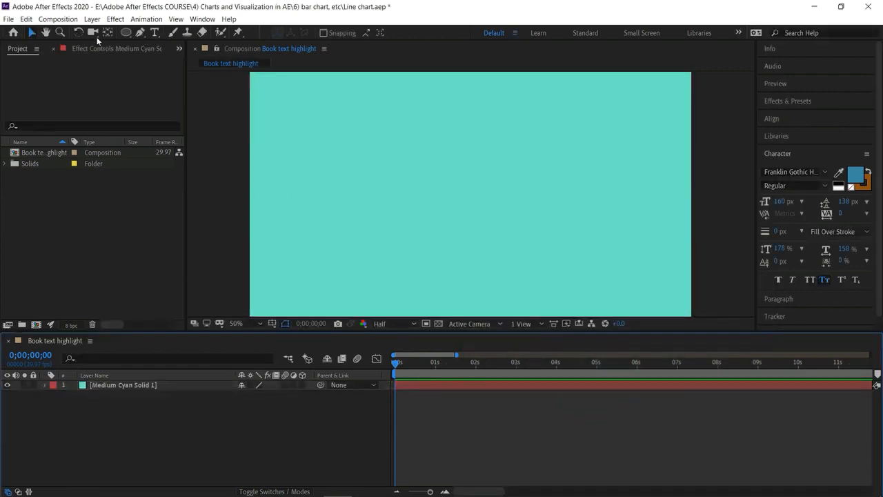
{"action": "left_click", "coordinate": [141, 32]}
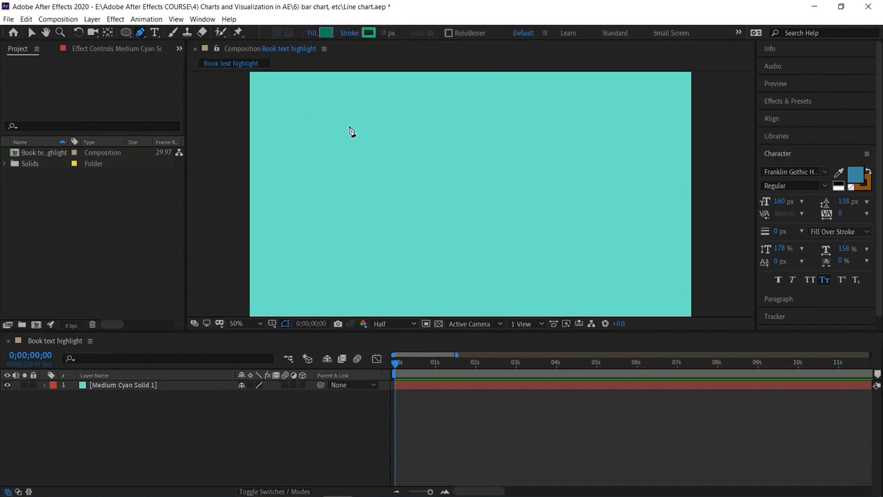
{"action": "left_click", "coordinate": [328, 92]}
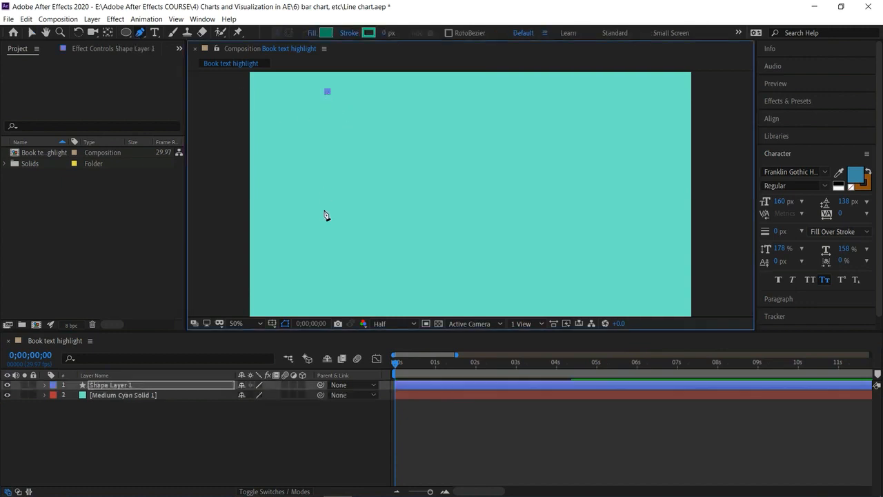
{"action": "left_click", "coordinate": [331, 298]}
{"action": "left_click_drag", "start_coordinate": [332, 299], "coordinate": [327, 295]}
{"action": "key", "text": "ctrl+z"}
{"action": "key", "text": "ctrl+z"}
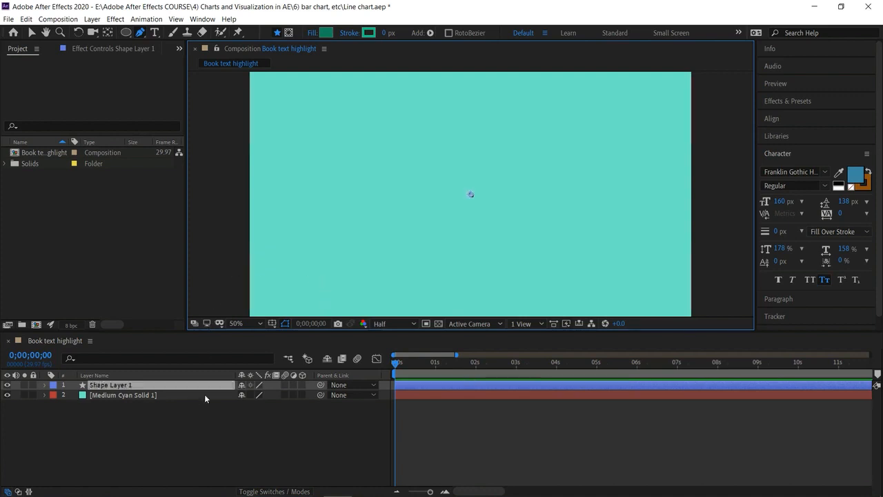
{"action": "left_click", "coordinate": [172, 388]}
{"action": "key", "text": "Delete"}
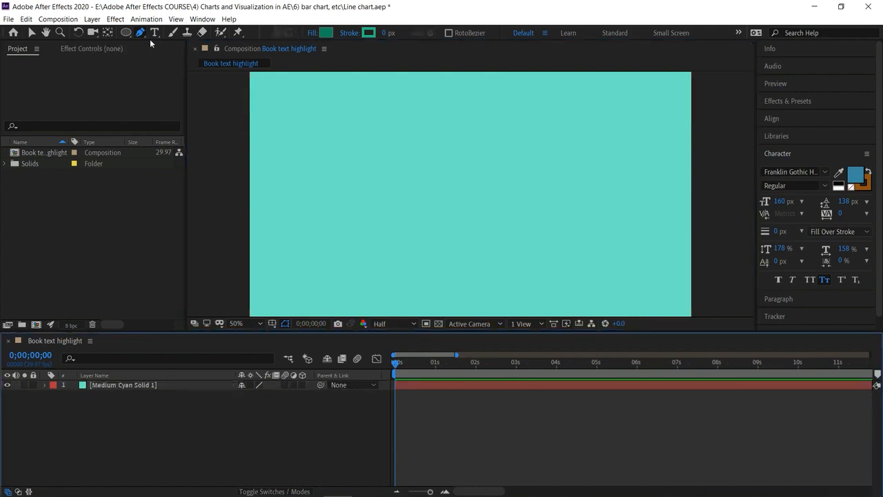
Draw an L-shaped chart axis path with the Pen tool, vertical line first, and set its fill to none.
{"action": "left_click", "coordinate": [317, 85]}
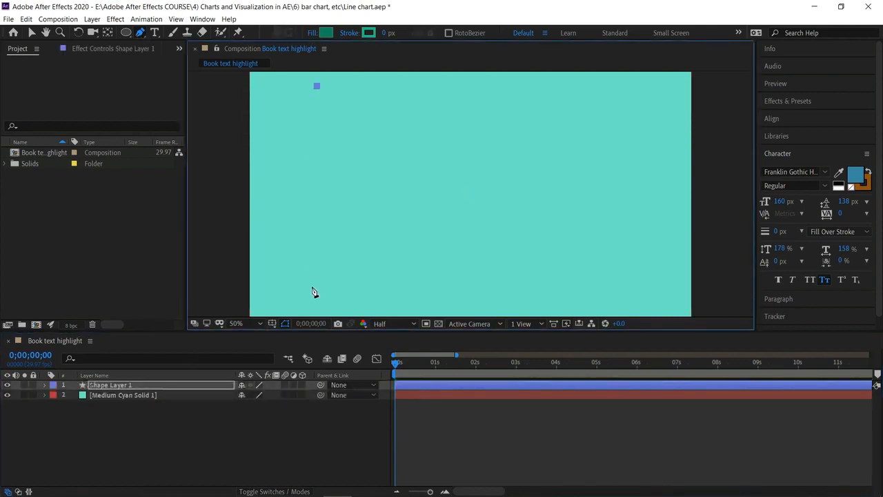
{"action": "left_click", "coordinate": [318, 283]}
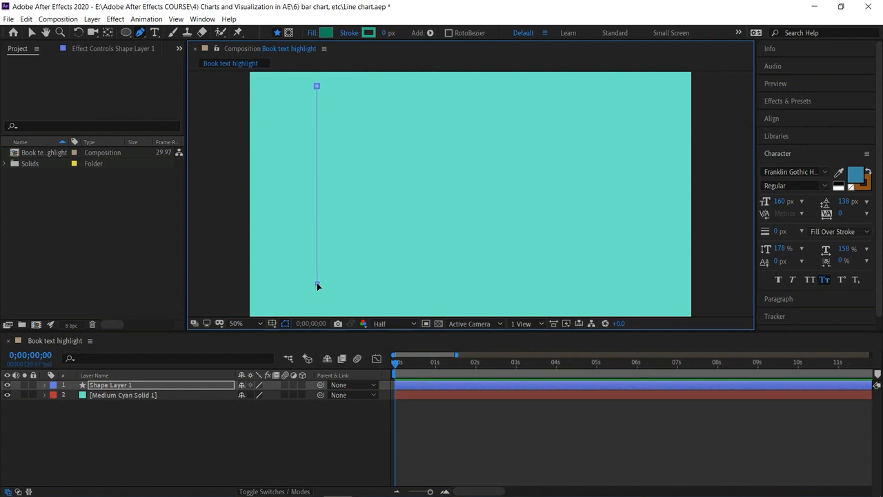
{"action": "left_click", "coordinate": [619, 287]}
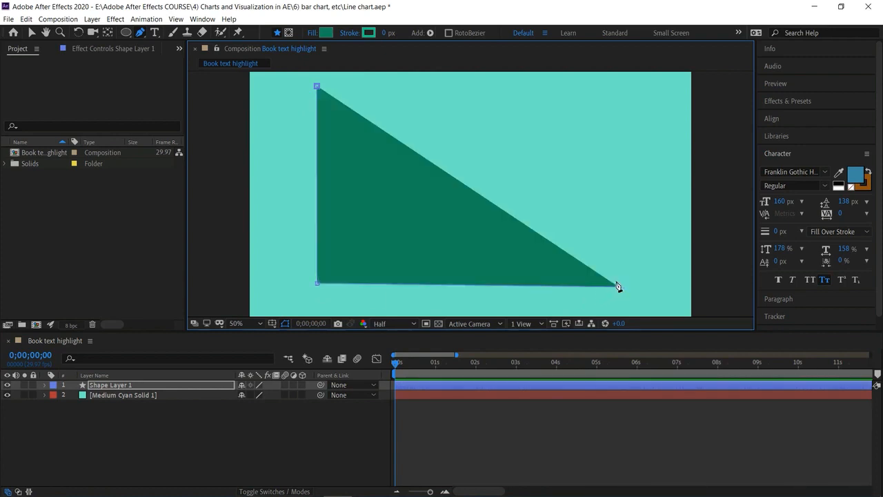
{"action": "left_click", "coordinate": [312, 33]}
{"action": "left_click", "coordinate": [384, 134]}
{"action": "left_click", "coordinate": [422, 200]}
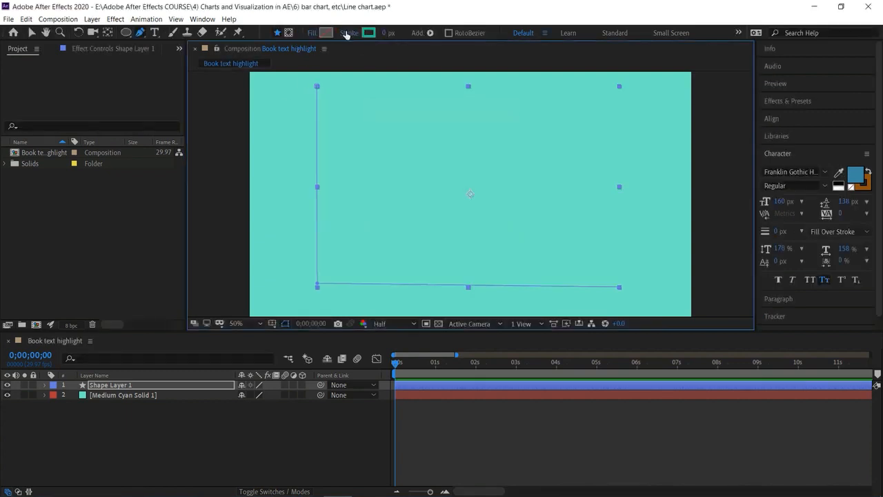
Give the axis path a 16 px dark green stroke in colour 164335, and deselect it with the Selection tool.
{"action": "left_click", "coordinate": [348, 33]}
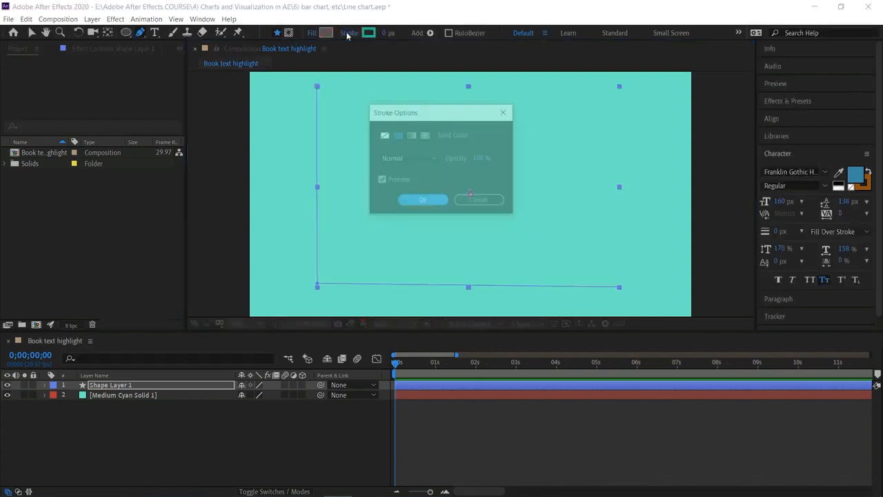
{"action": "left_click", "coordinate": [422, 201]}
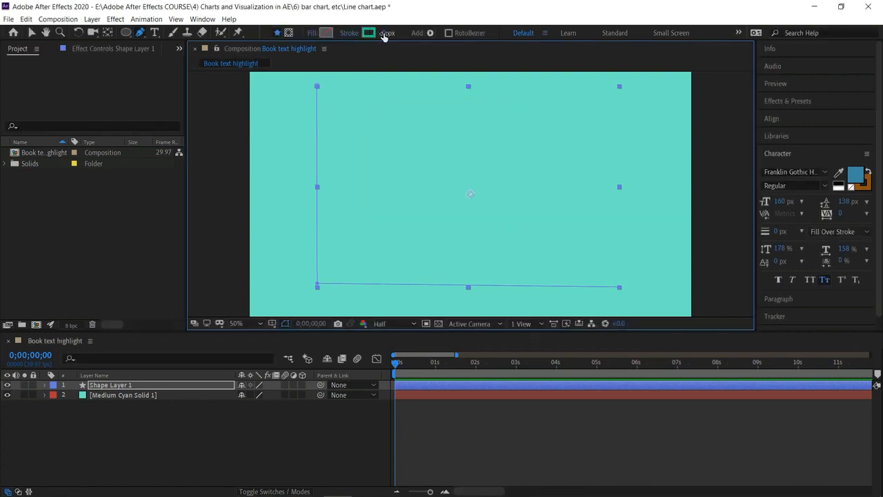
{"action": "mouse_move", "coordinate": [384, 36]}
{"action": "left_mouse_down"}
{"action": "mouse_move", "coordinate": [404, 36]}
{"action": "mouse_move", "coordinate": [396, 35]}
{"action": "left_mouse_up"}
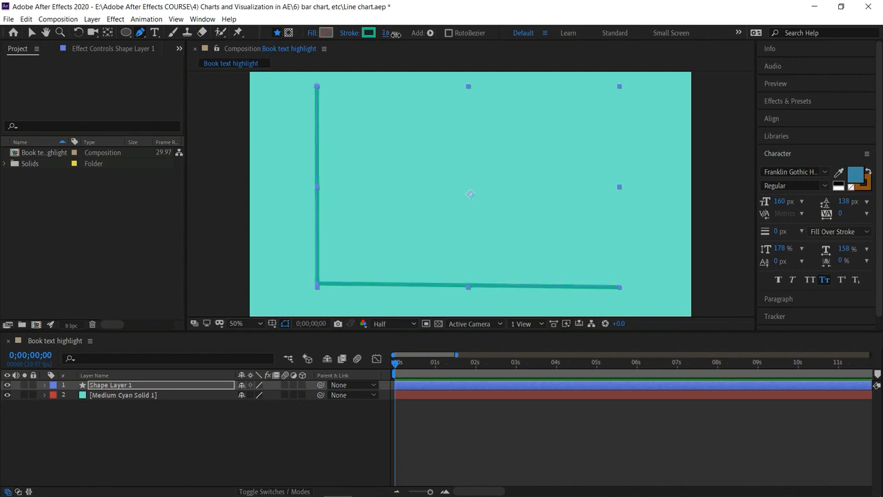
{"action": "left_click", "coordinate": [369, 33]}
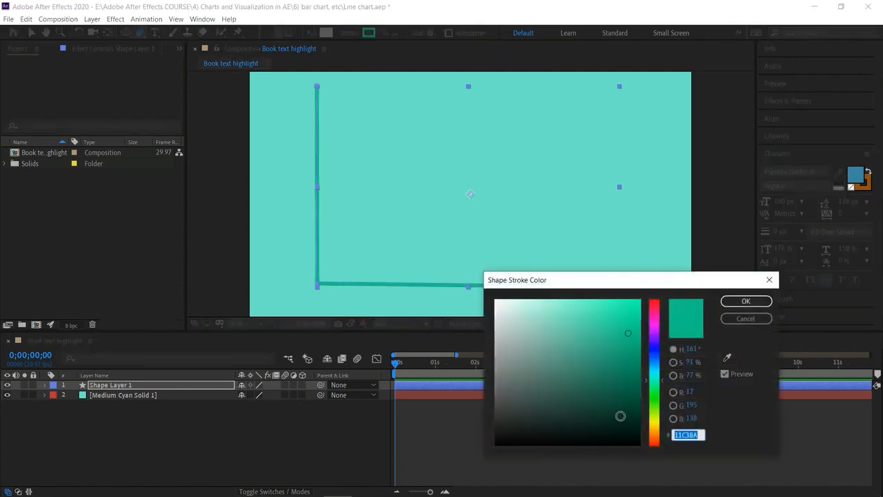
{"action": "left_click", "coordinate": [606, 415]}
{"action": "left_click", "coordinate": [591, 406]}
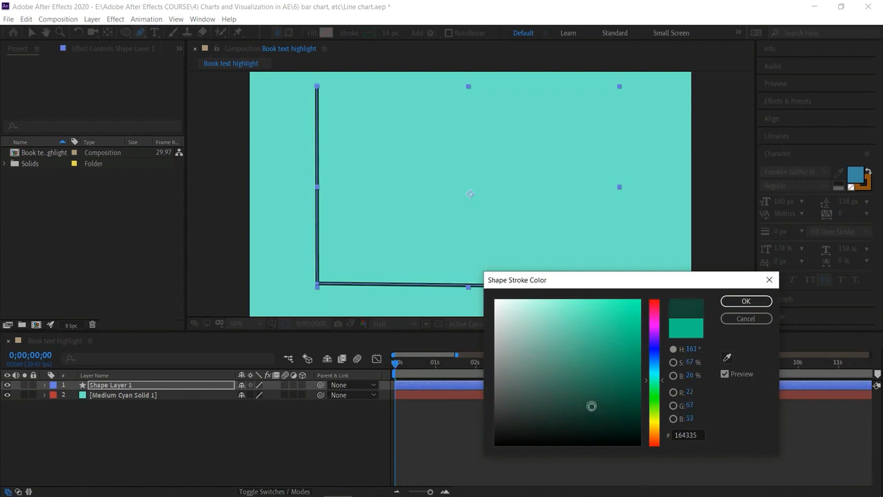
{"action": "left_click", "coordinate": [746, 301]}
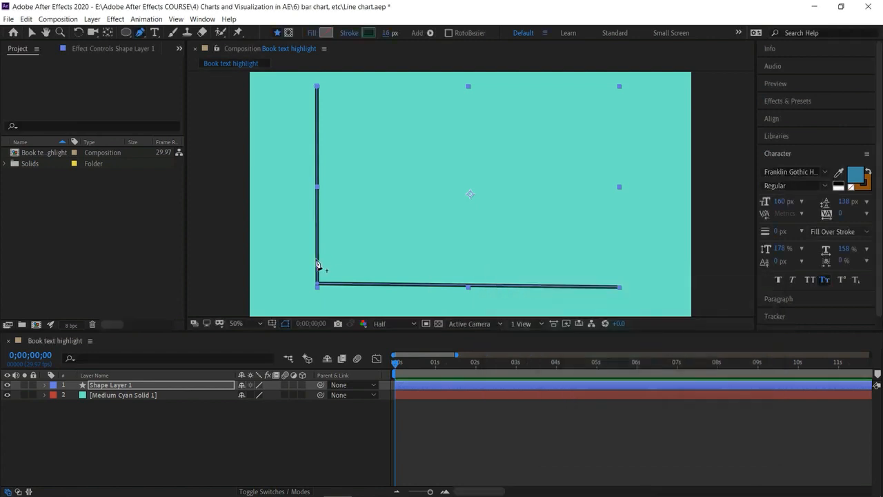
{"action": "left_click", "coordinate": [234, 247]}
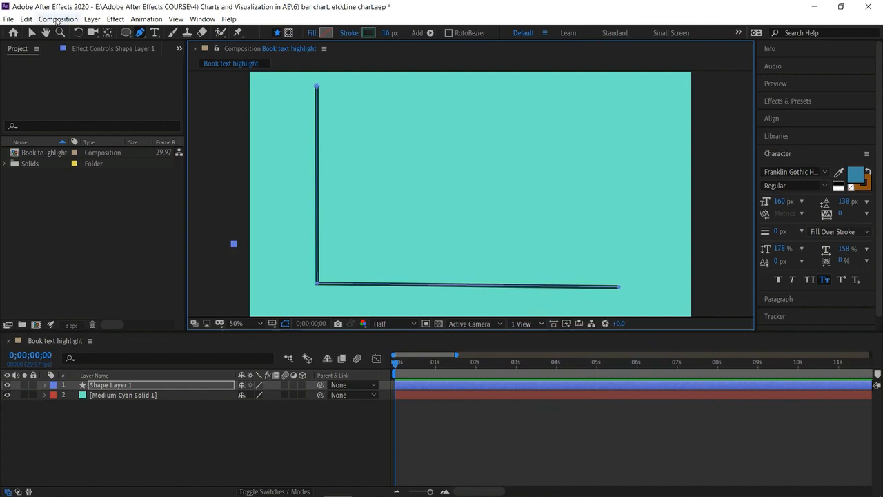
{"action": "key", "text": "v"}
{"action": "left_click", "coordinate": [234, 247]}
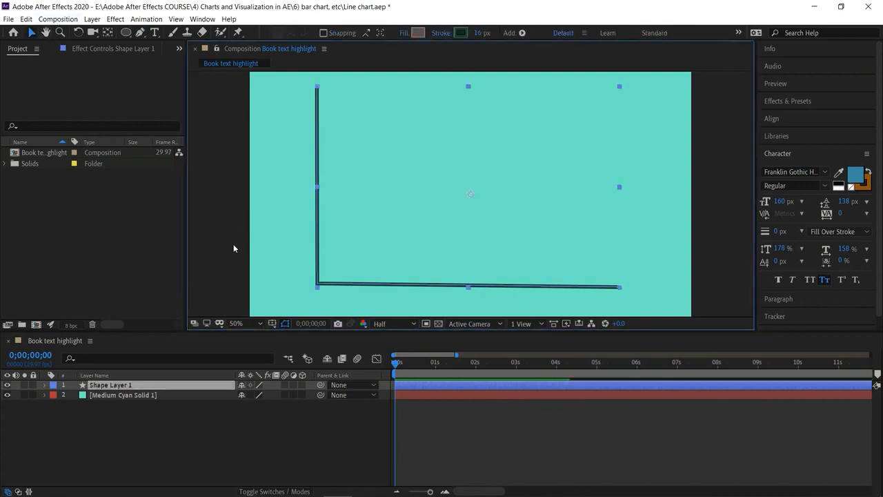
{"action": "left_click", "coordinate": [233, 243]}
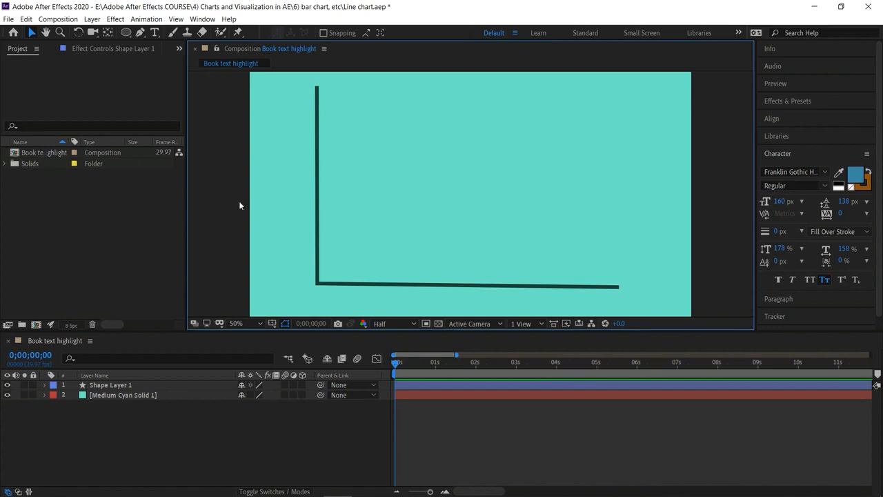
Activate the Pen tool with no layer selected and set the stroke colour to bright yellow.
{"action": "left_click", "coordinate": [141, 32]}
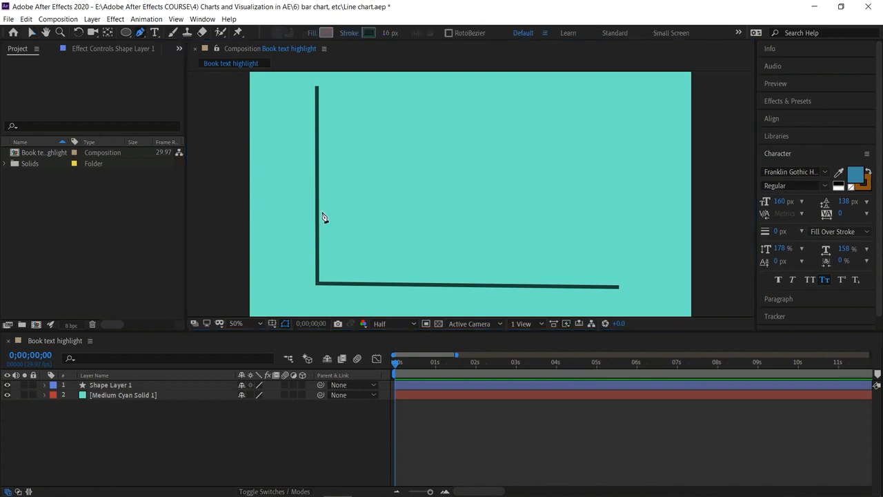
{"action": "left_click", "coordinate": [368, 33]}
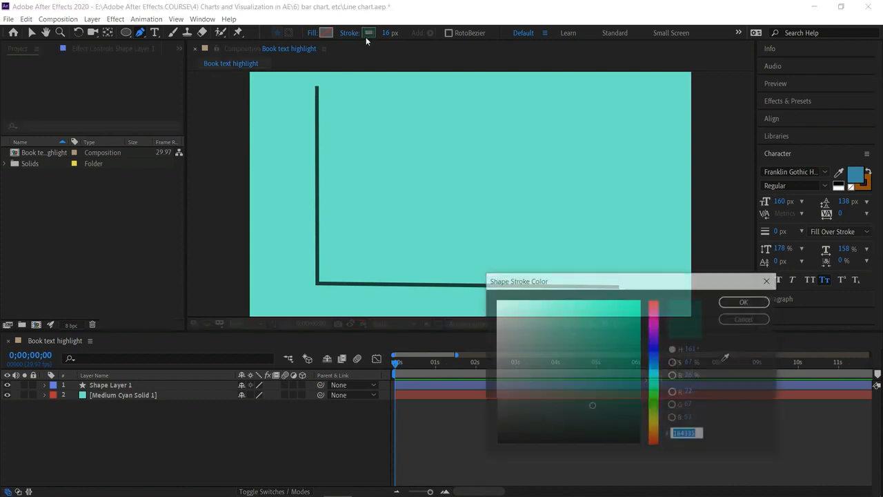
{"action": "left_click", "coordinate": [659, 376]}
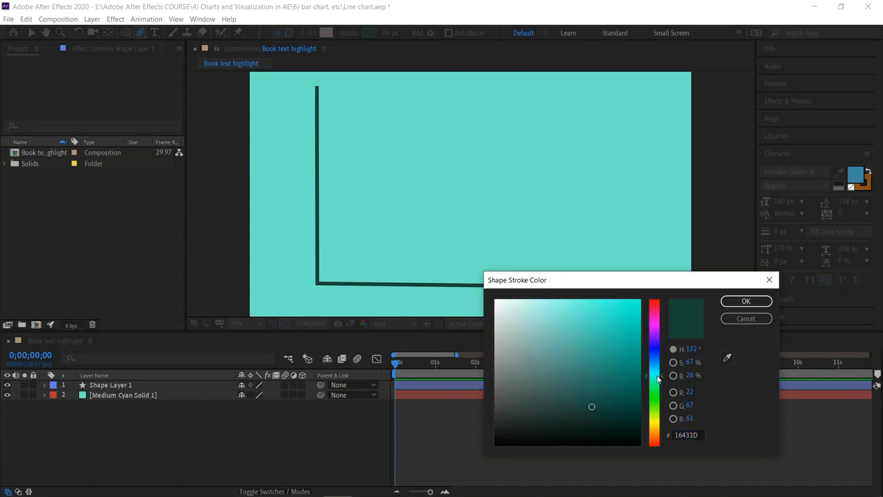
{"action": "left_click_drag", "start_coordinate": [632, 347], "coordinate": [625, 383]}
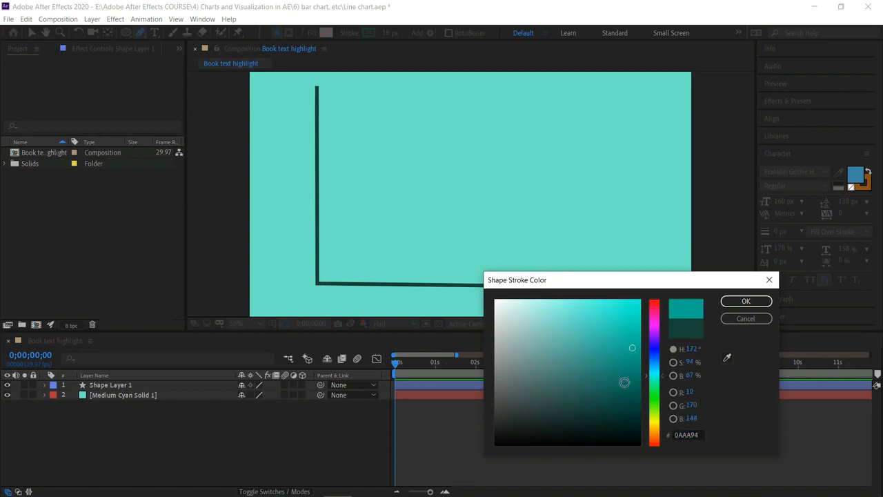
{"action": "left_click_drag", "start_coordinate": [657, 433], "coordinate": [657, 422]}
{"action": "left_click_drag", "start_coordinate": [624, 302], "coordinate": [630, 304]}
{"action": "key", "text": "Return"}
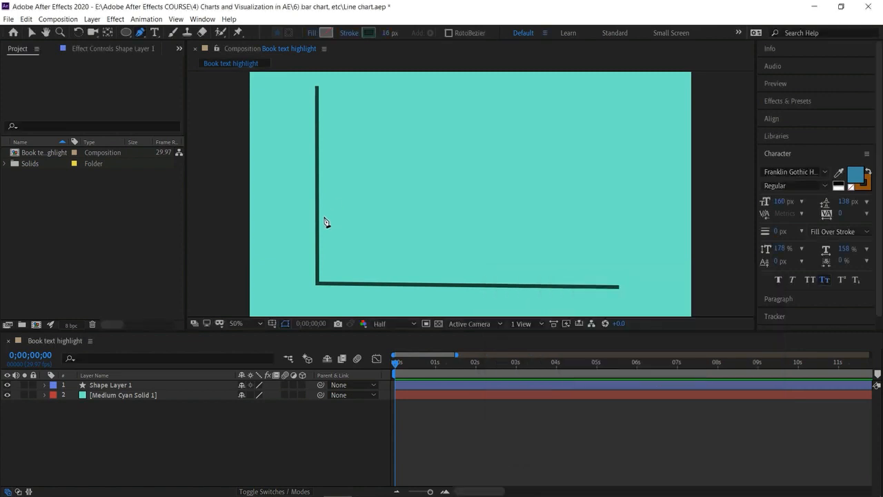
Draw a rising ten-point zigzag line from the vertical axis as a new shape layer, and finish with the Selection tool.
{"action": "left_click", "coordinate": [320, 227]}
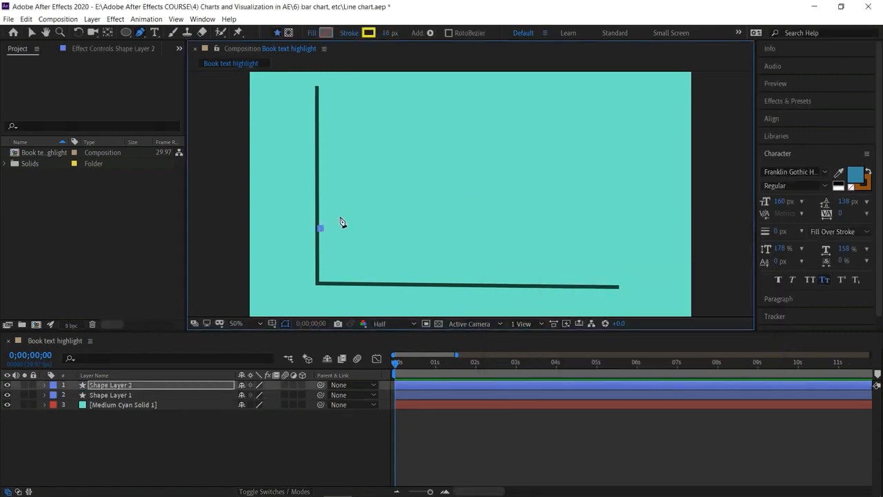
{"action": "left_click", "coordinate": [344, 213]}
{"action": "left_click", "coordinate": [364, 228]}
{"action": "left_click", "coordinate": [377, 196]}
{"action": "left_click", "coordinate": [403, 208]}
{"action": "left_click", "coordinate": [445, 168]}
{"action": "left_click", "coordinate": [467, 185]}
{"action": "left_click", "coordinate": [517, 143]}
{"action": "left_click", "coordinate": [547, 160]}
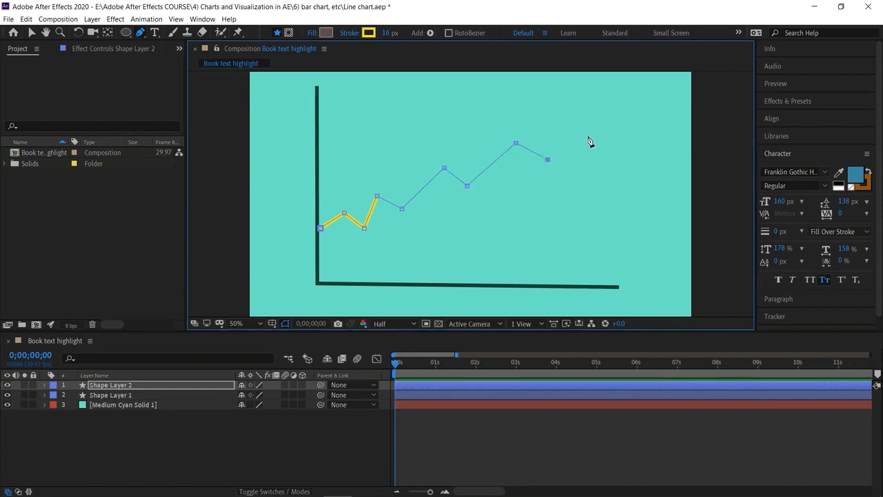
{"action": "left_click", "coordinate": [604, 112]}
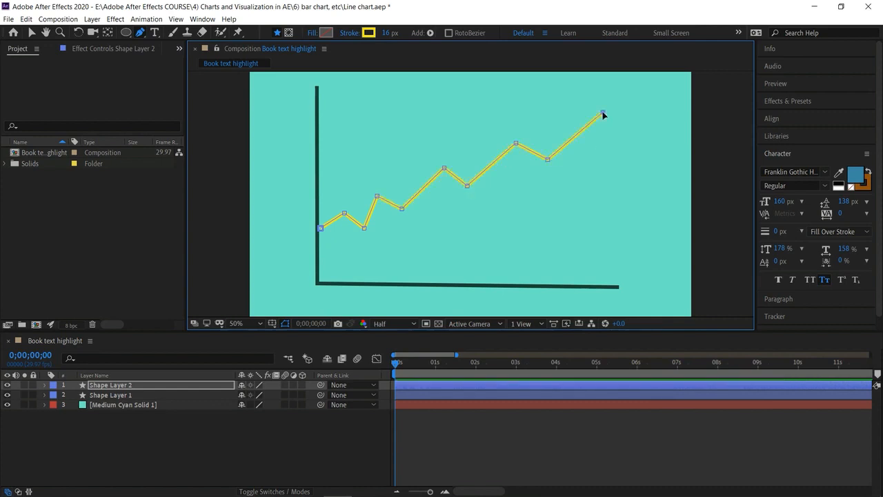
{"action": "left_click", "coordinate": [31, 32]}
{"action": "left_click", "coordinate": [241, 192]}
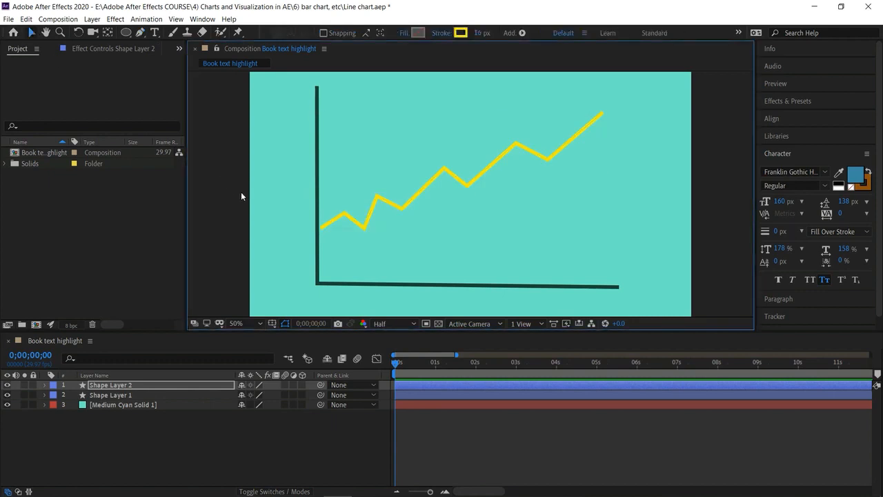
Change the zigzag line's stroke colour to red DF0826 and deselect the line.
{"action": "left_click", "coordinate": [370, 225]}
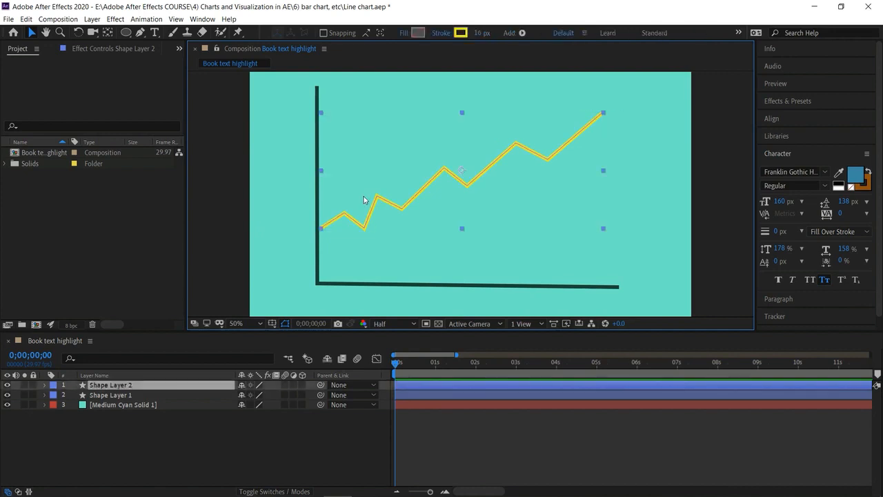
{"action": "left_click", "coordinate": [461, 32]}
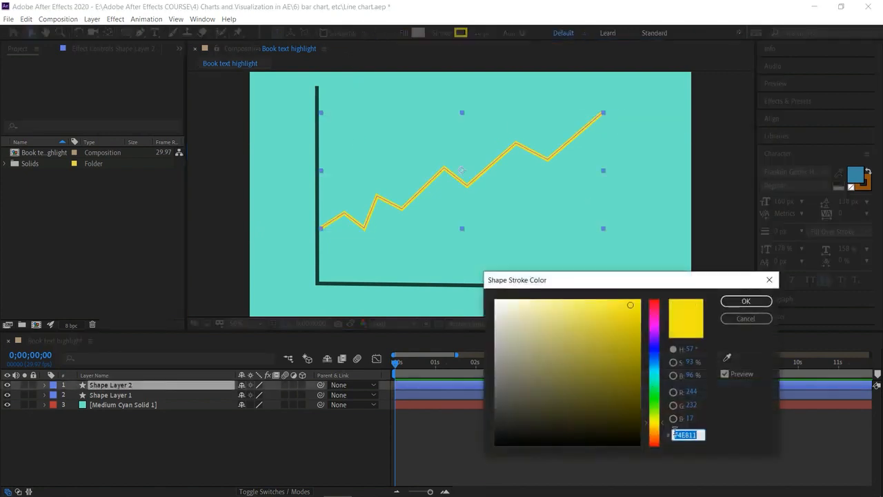
{"action": "left_click", "coordinate": [657, 434]}
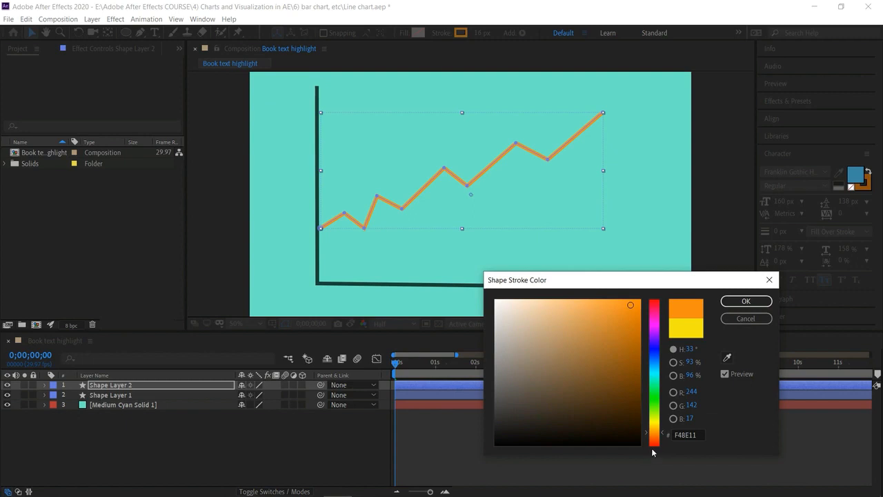
{"action": "left_click", "coordinate": [657, 443]}
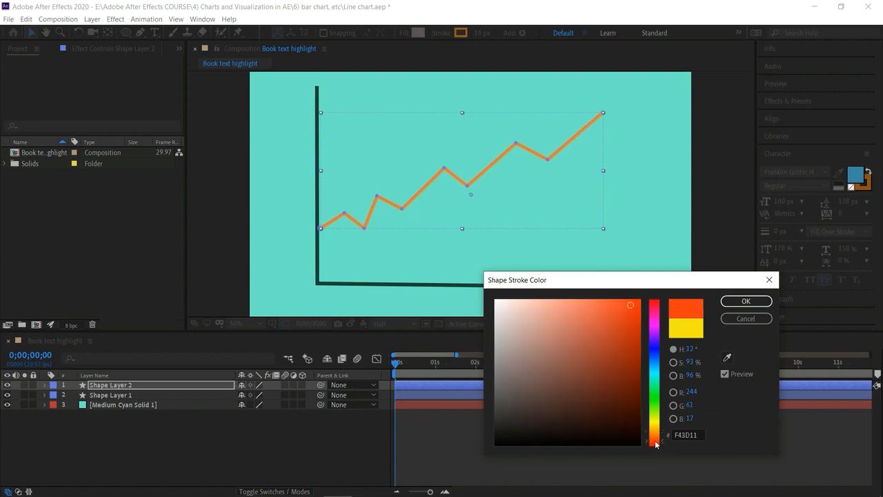
{"action": "left_click", "coordinate": [652, 305]}
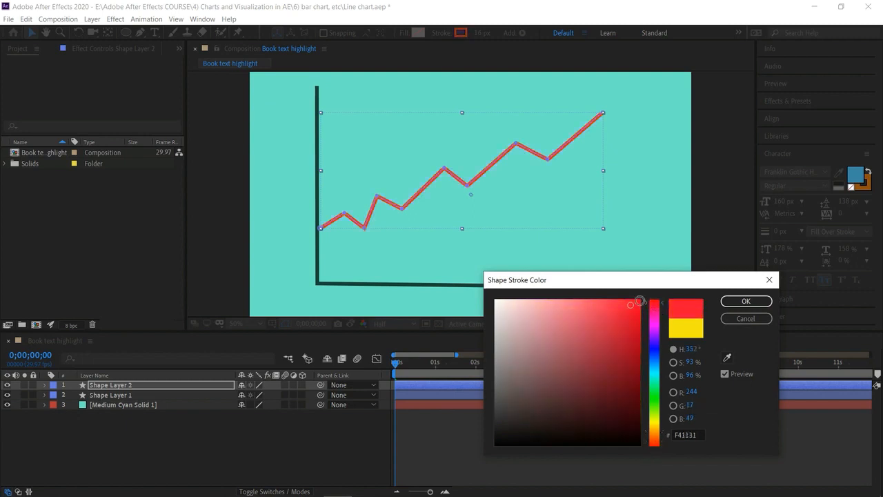
{"action": "left_click", "coordinate": [636, 317]}
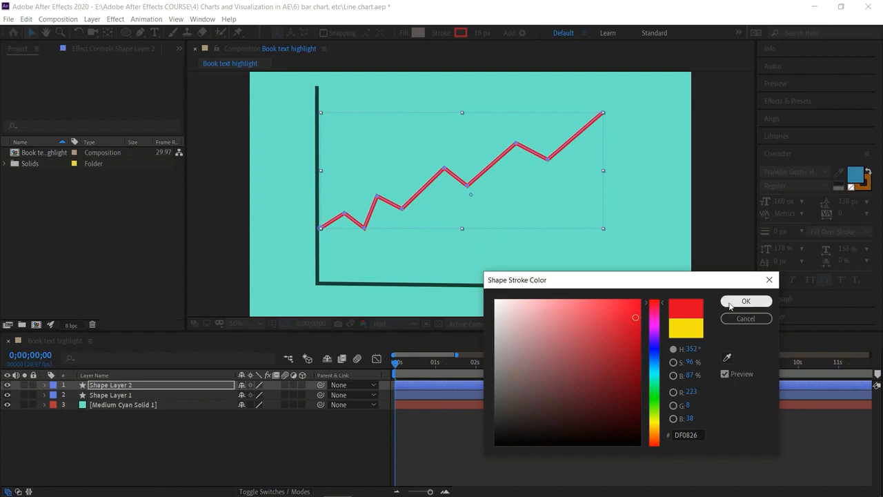
{"action": "left_click", "coordinate": [745, 300]}
{"action": "left_click", "coordinate": [721, 213]}
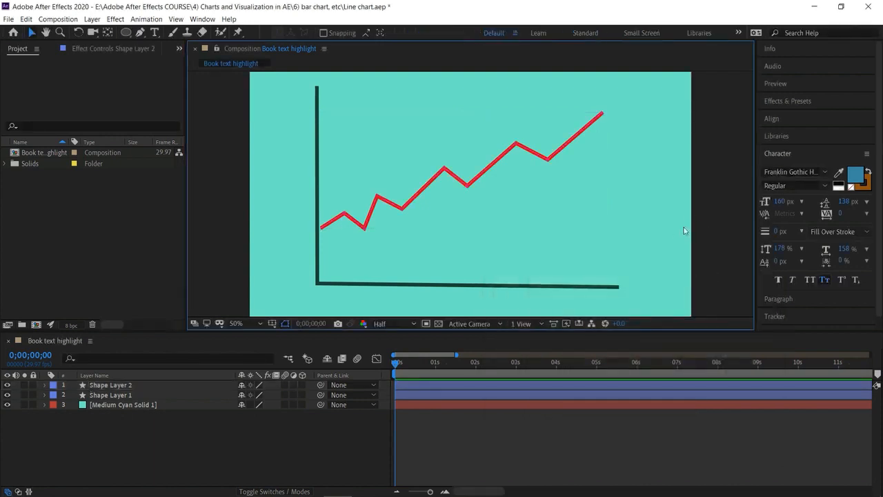
{"action": "left_click", "coordinate": [661, 279]}
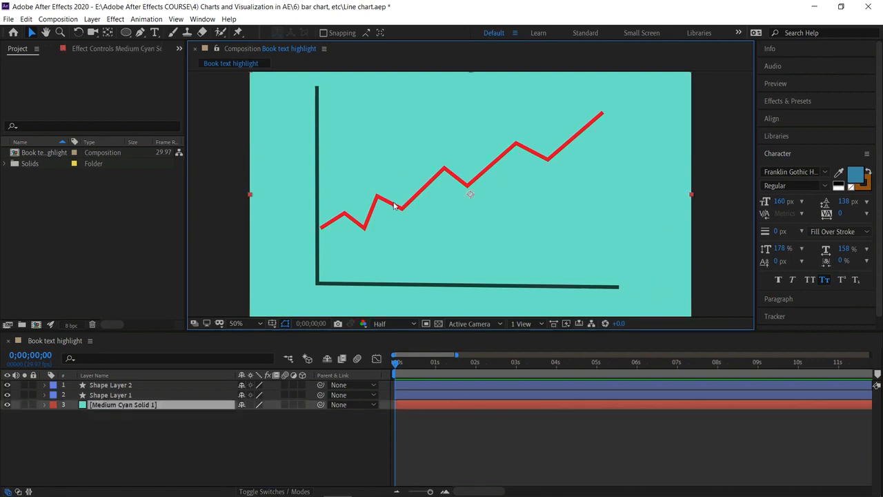
Change the zigzag line's stroke colour to a medium dark green and deselect the line.
{"action": "left_click", "coordinate": [179, 384]}
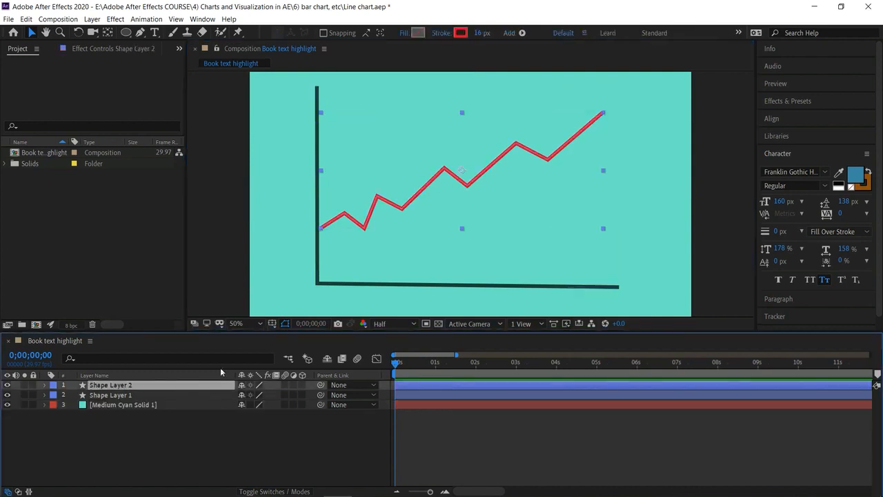
{"action": "left_click", "coordinate": [459, 33]}
{"action": "left_click", "coordinate": [652, 402]}
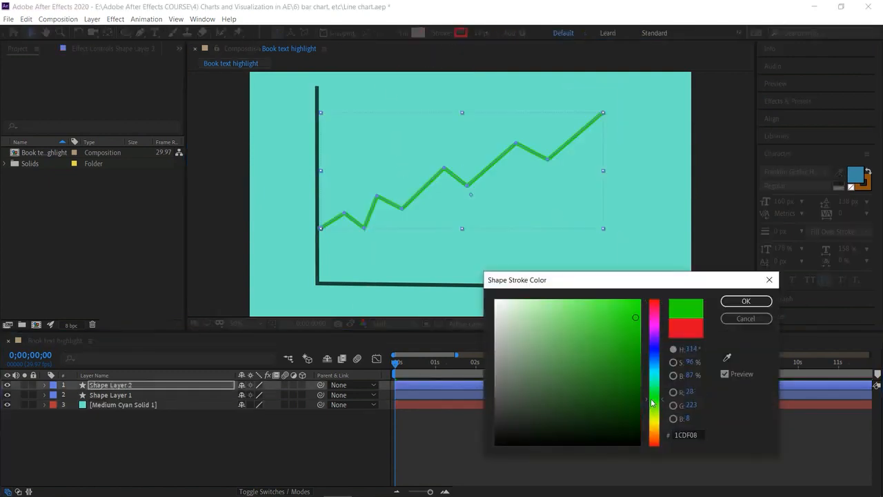
{"action": "left_click_drag", "start_coordinate": [603, 310], "coordinate": [634, 339]}
{"action": "left_click", "coordinate": [631, 354]}
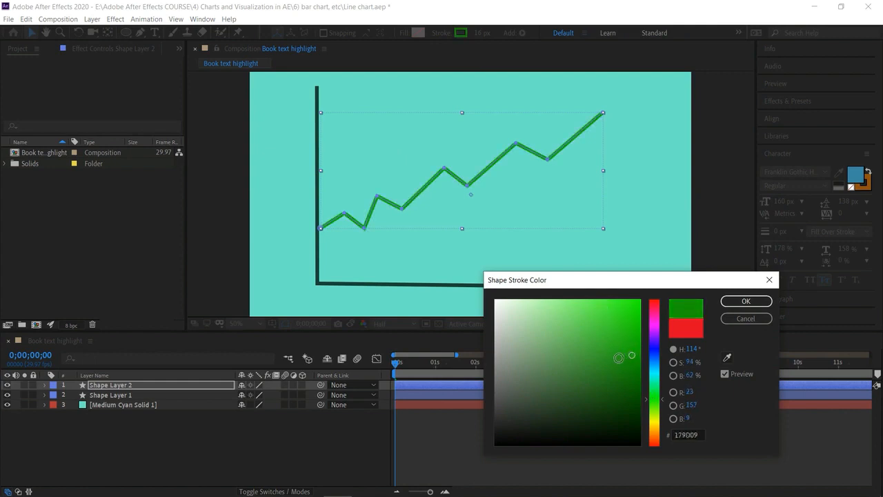
{"action": "left_click", "coordinate": [619, 358]}
{"action": "left_click", "coordinate": [629, 338]}
{"action": "left_click", "coordinate": [746, 301]}
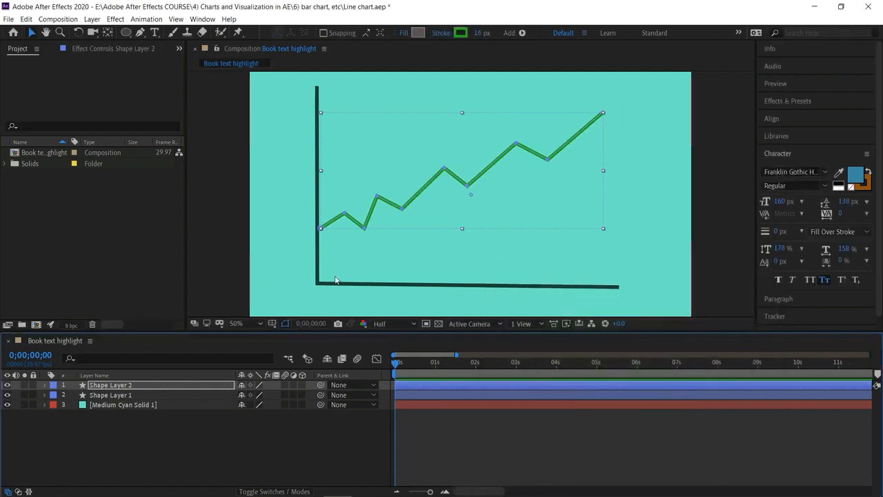
{"action": "left_click", "coordinate": [225, 271]}
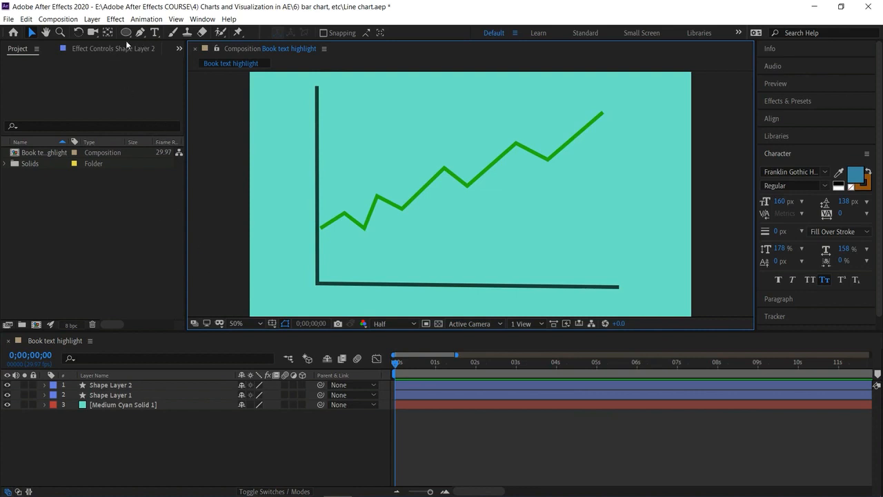
Rename the zigzag line's shape layer as "line path".
{"action": "left_click", "coordinate": [107, 384]}
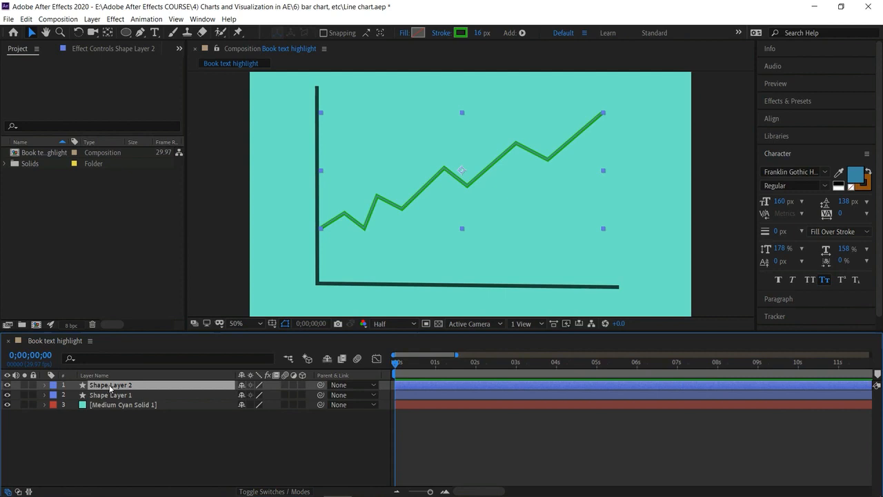
{"action": "right_click", "coordinate": [109, 389]}
{"action": "left_click", "coordinate": [138, 367]}
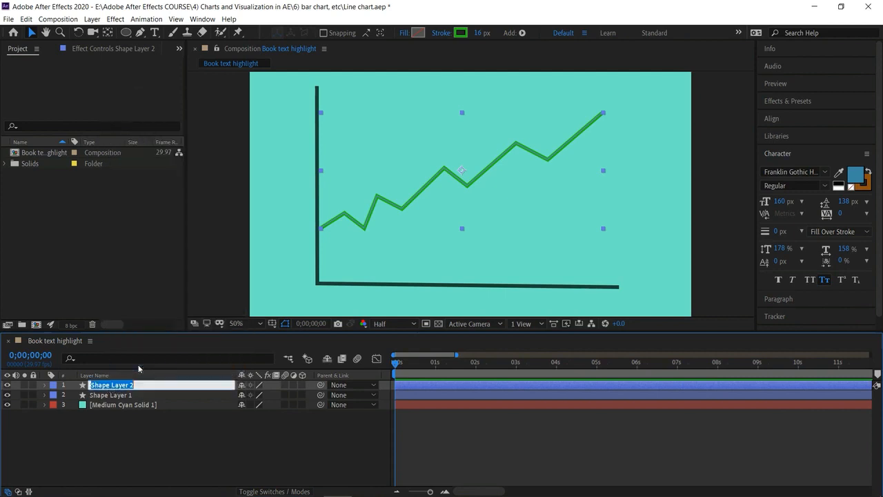
{"action": "type", "text": "line path"}
{"action": "key", "text": "Return"}
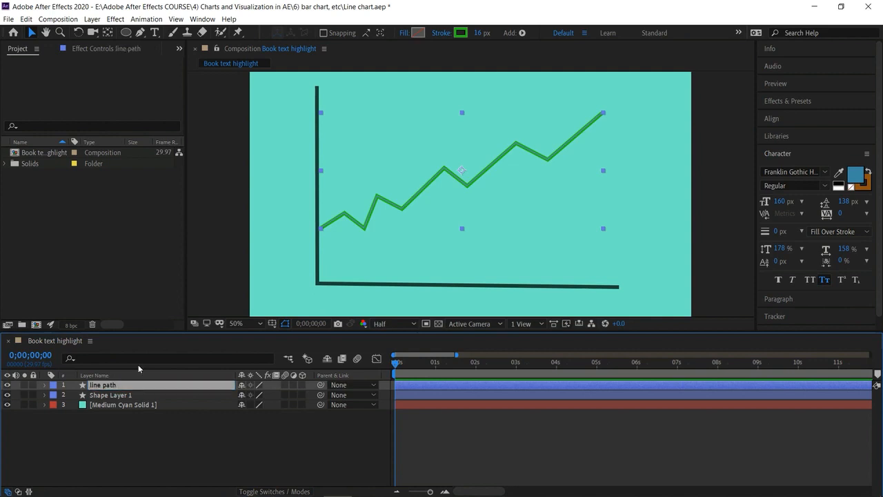
Add Trim Paths to the line path layer and expand its properties.
{"action": "left_click", "coordinate": [45, 385]}
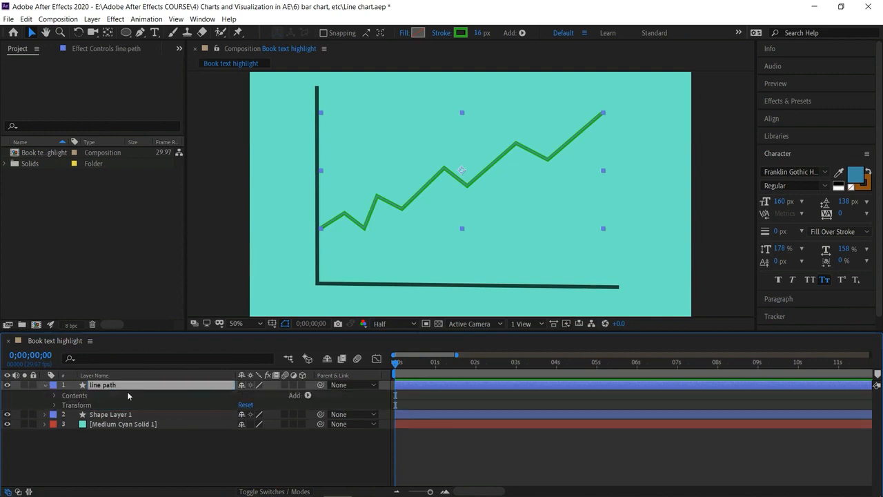
{"action": "left_click", "coordinate": [308, 395]}
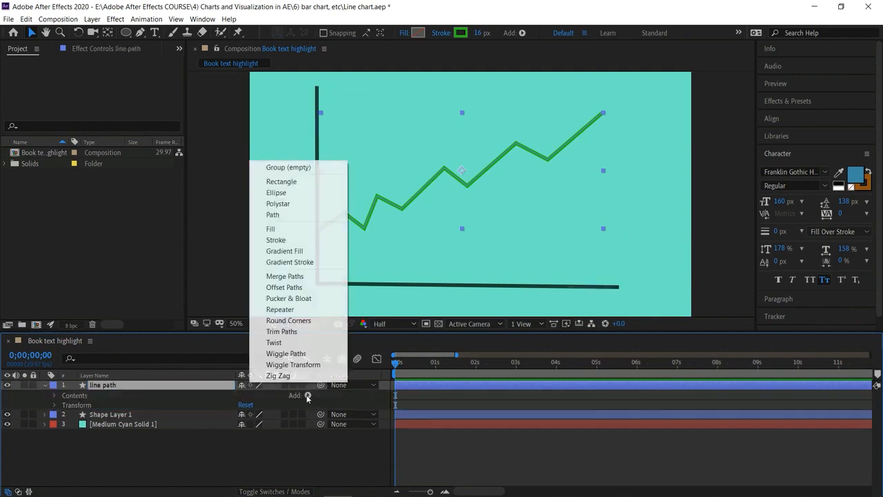
{"action": "left_click", "coordinate": [301, 332]}
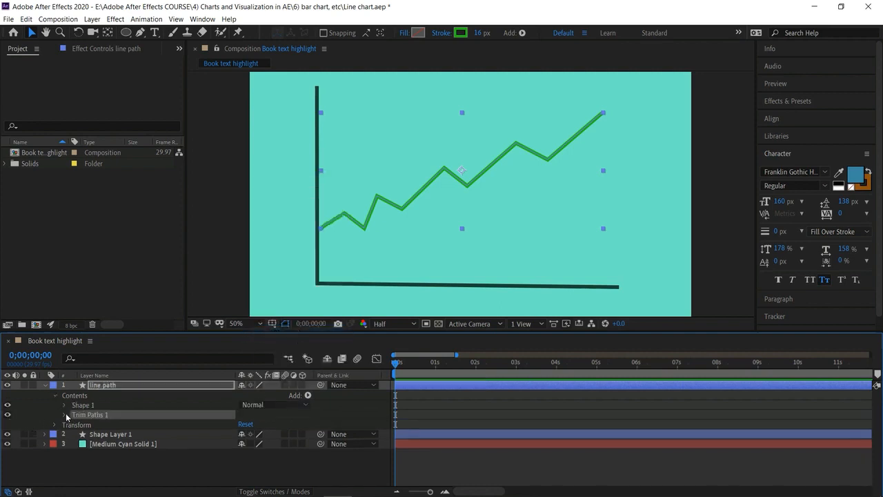
{"action": "left_click", "coordinate": [65, 415]}
Set the Trim Paths End value to 0% at 0;00;00;16 and set its first keyframe there.
{"action": "left_click_drag", "start_coordinate": [396, 362], "coordinate": [416, 363]}
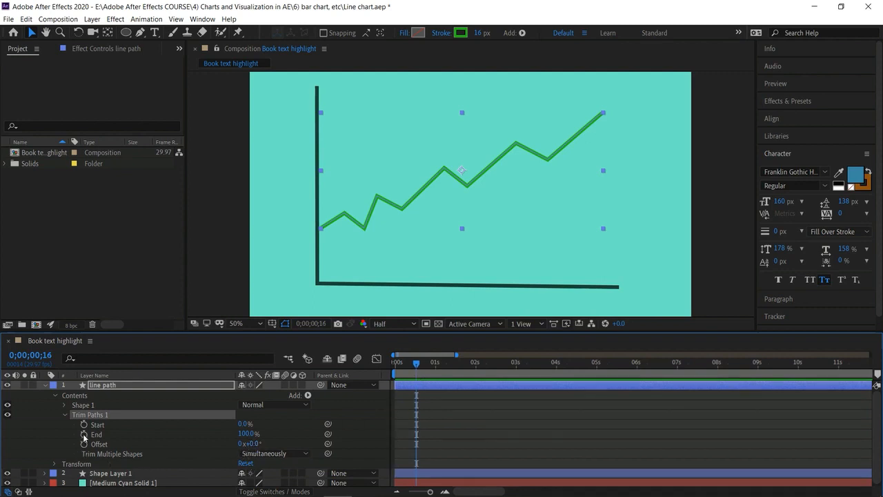
{"action": "left_click", "coordinate": [247, 434]}
{"action": "type", "text": "0"}
{"action": "key", "text": "Return"}
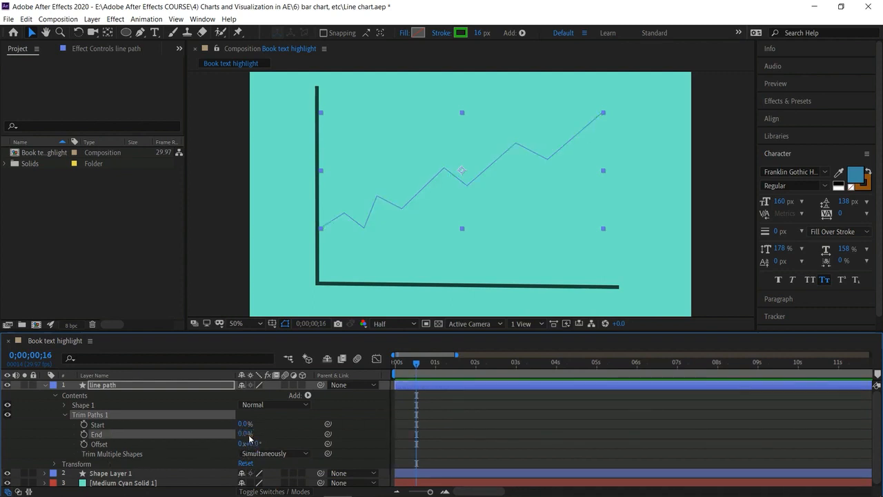
{"action": "left_click", "coordinate": [84, 434]}
Add a Trim Paths End keyframe of 100% at 0;00;02;16 and preview the line animation from the start.
{"action": "left_click_drag", "start_coordinate": [417, 366], "coordinate": [497, 376]}
{"action": "left_click", "coordinate": [17, 436]}
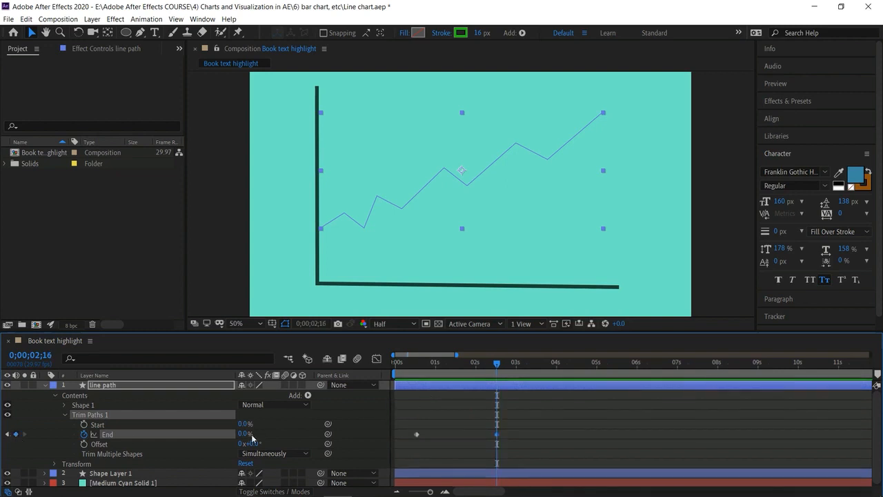
{"action": "left_click_drag", "start_coordinate": [246, 434], "coordinate": [475, 435]}
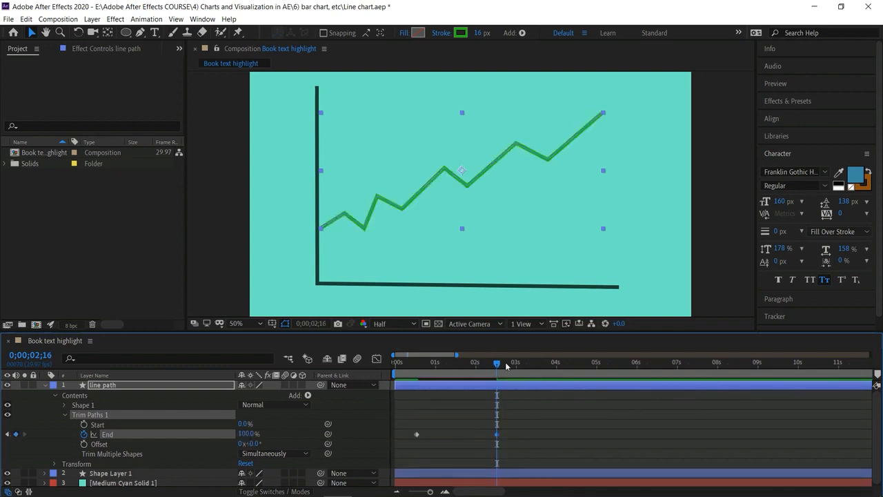
{"action": "left_click_drag", "start_coordinate": [487, 363], "coordinate": [297, 364]}
{"action": "key", "text": "space"}
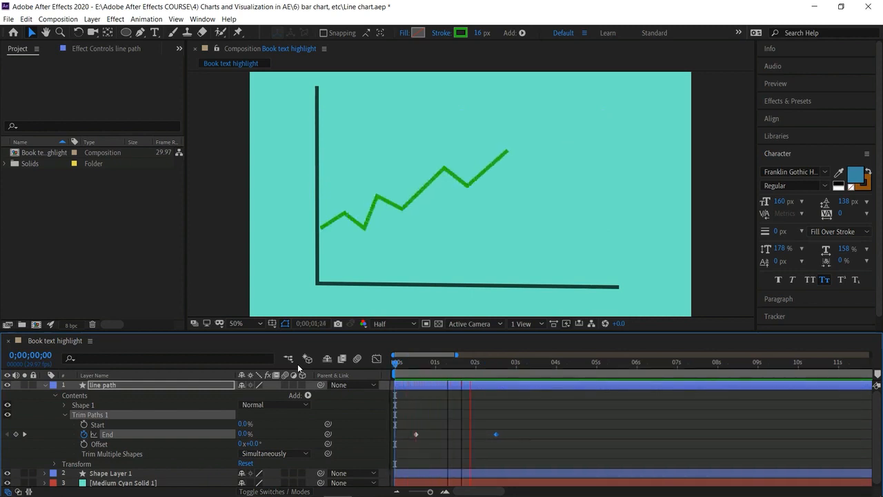
{"action": "key", "text": "space"}
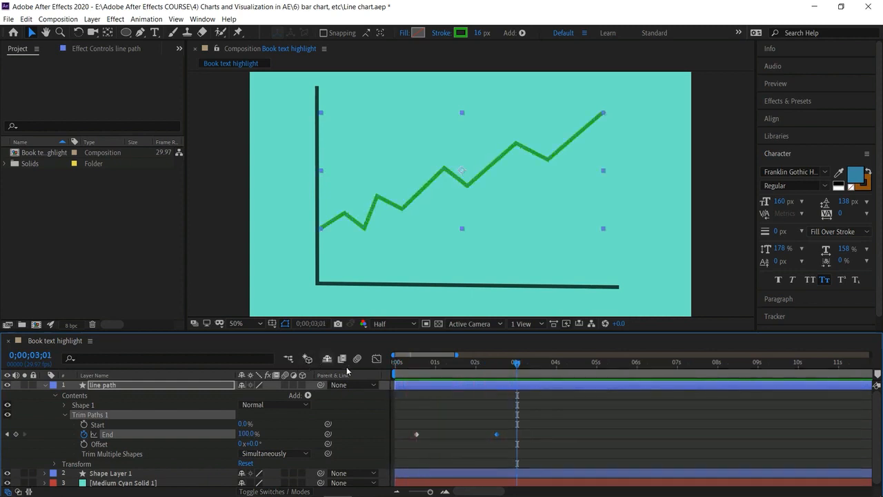
Collapse the line path layer, place the playhead at 0;00;00;21 and deselect all layers.
{"action": "left_click", "coordinate": [44, 385]}
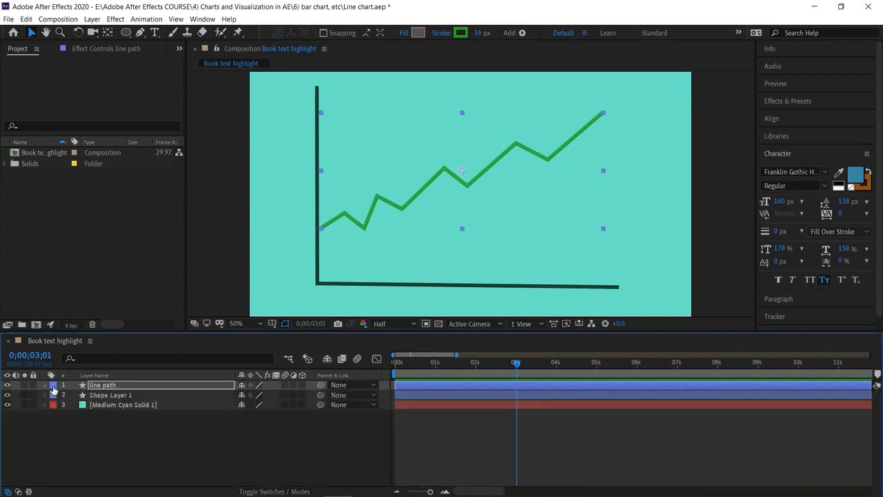
{"action": "left_click", "coordinate": [445, 492]}
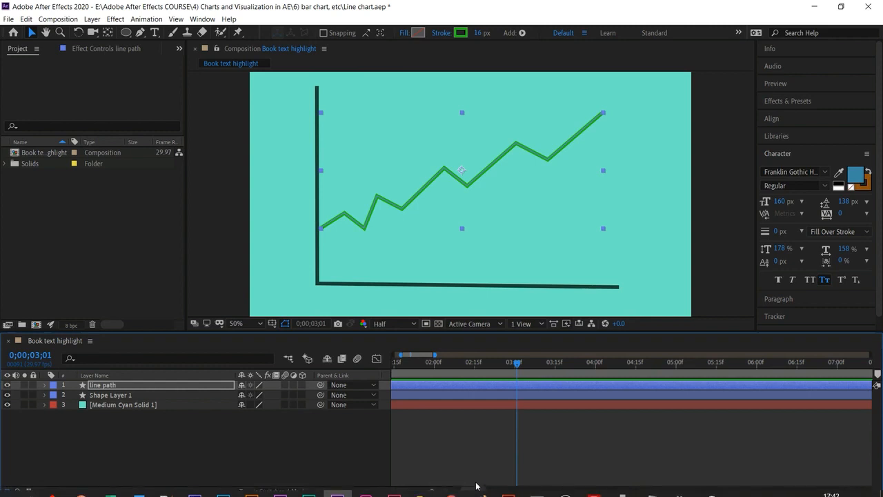
{"action": "left_click_drag", "start_coordinate": [465, 491], "coordinate": [457, 491]}
{"action": "mouse_move", "coordinate": [636, 363]}
{"action": "left_mouse_down"}
{"action": "mouse_move", "coordinate": [359, 373]}
{"action": "mouse_move", "coordinate": [448, 434]}
{"action": "left_mouse_up"}
{"action": "left_click", "coordinate": [250, 448]}
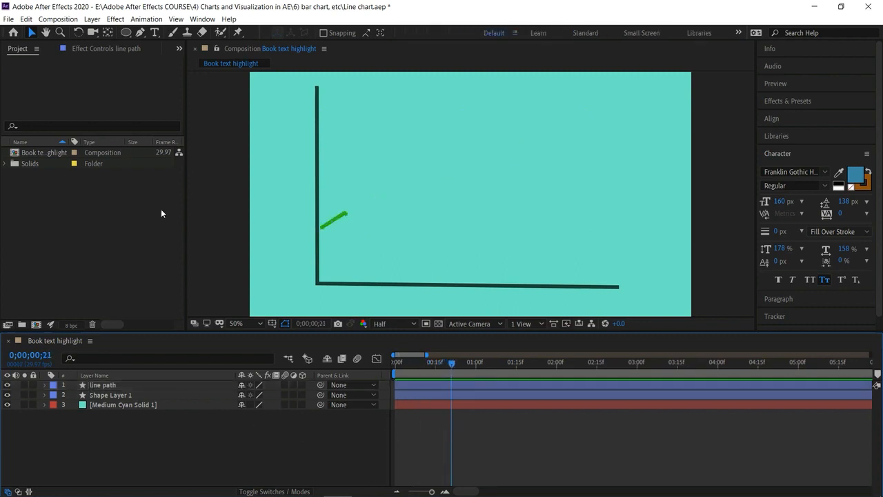
Draw a small ellipse outside the vertical axis on a new shape layer and set its stroke to none.
{"action": "left_click", "coordinate": [126, 33]}
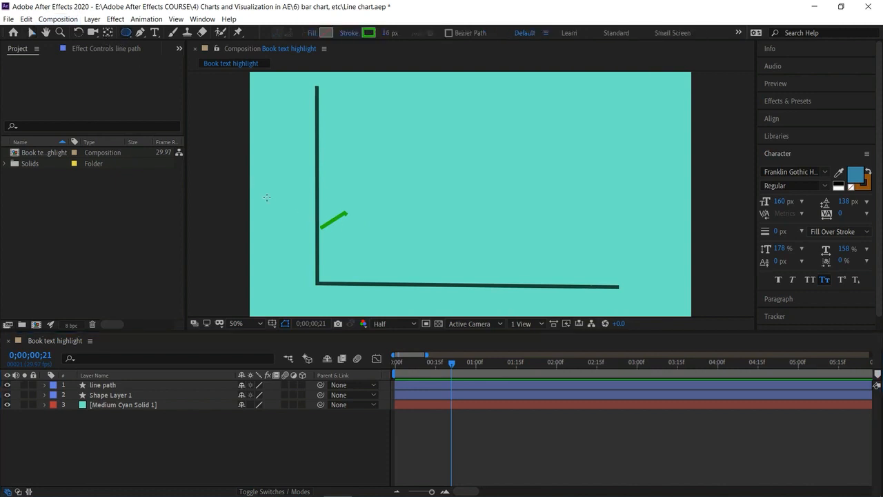
{"action": "mouse_move", "coordinate": [274, 203]}
{"action": "left_mouse_down"}
{"action": "mouse_move", "coordinate": [283, 211]}
{"action": "mouse_move", "coordinate": [276, 206]}
{"action": "left_mouse_up"}
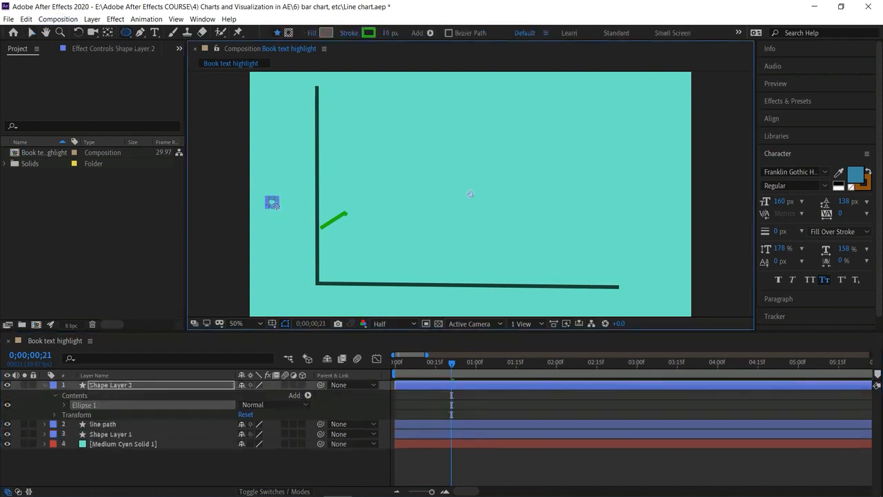
{"action": "left_click", "coordinate": [349, 33]}
{"action": "left_click", "coordinate": [383, 134]}
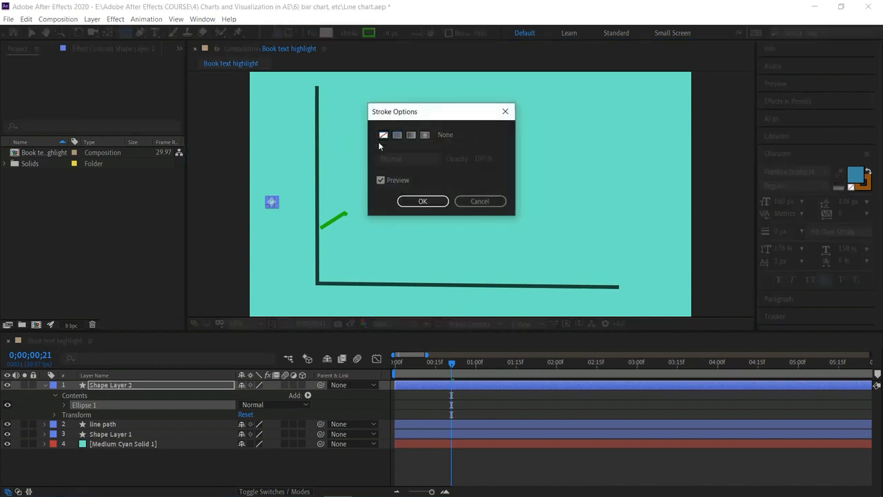
{"action": "left_click", "coordinate": [431, 201]}
Give the ellipse a solid fill and set its colour to bright green 05FD50.
{"action": "left_click", "coordinate": [311, 34]}
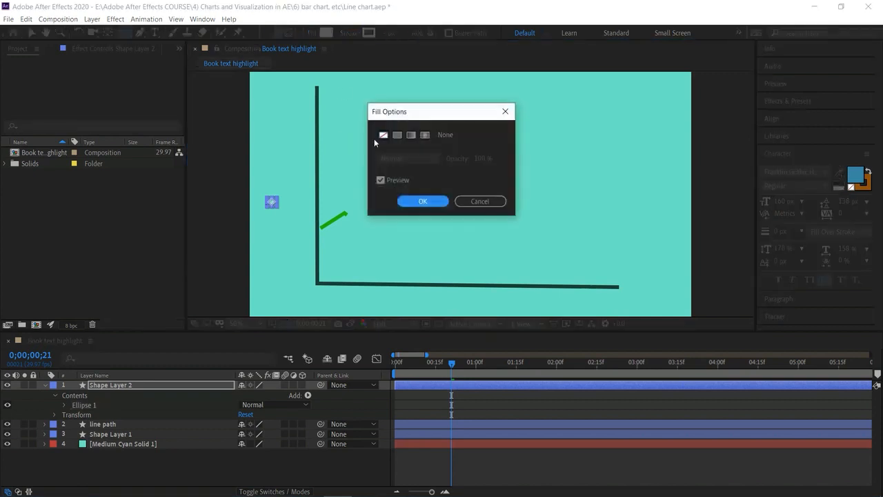
{"action": "left_click", "coordinate": [397, 136]}
{"action": "left_click", "coordinate": [422, 201]}
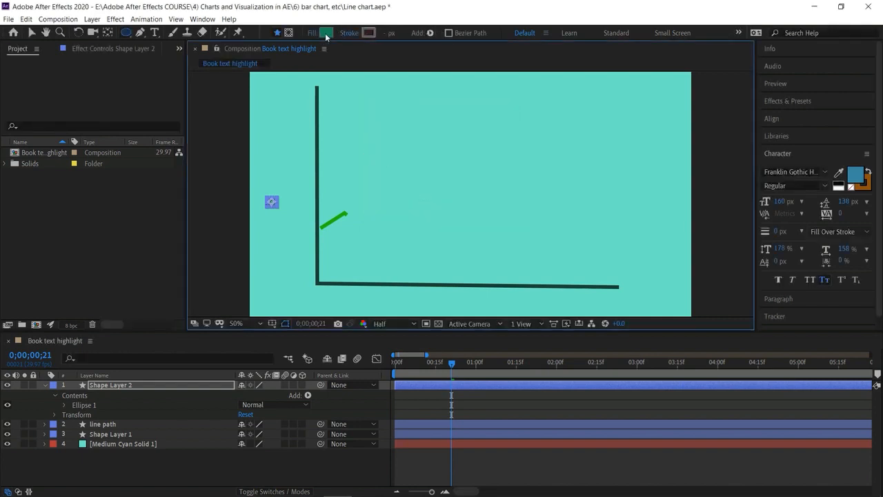
{"action": "left_click", "coordinate": [325, 33]}
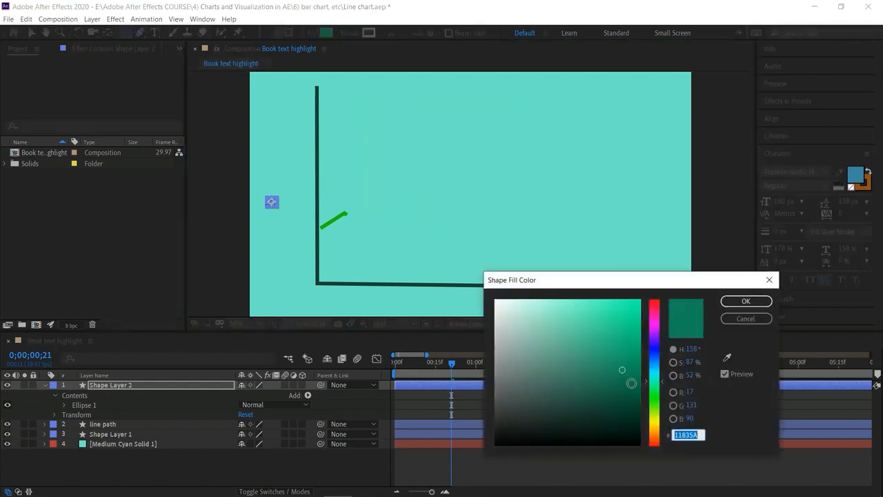
{"action": "left_click", "coordinate": [631, 383]}
{"action": "left_click", "coordinate": [654, 390]}
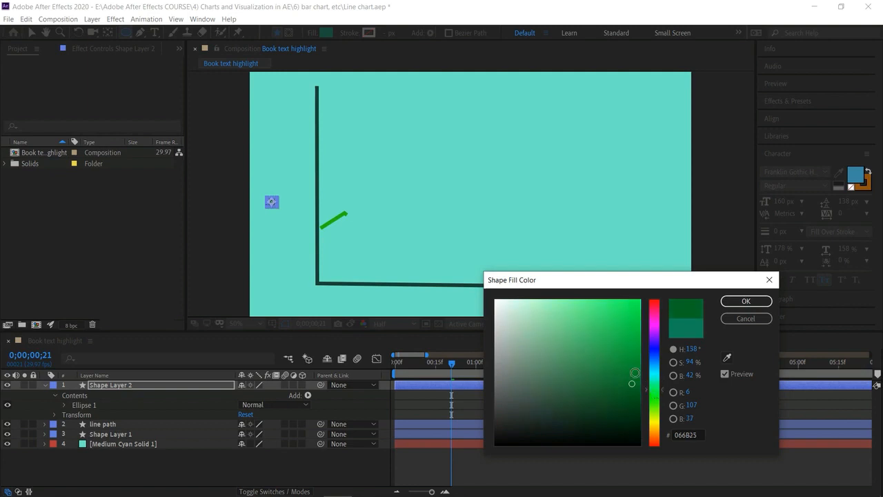
{"action": "left_click", "coordinate": [634, 370]}
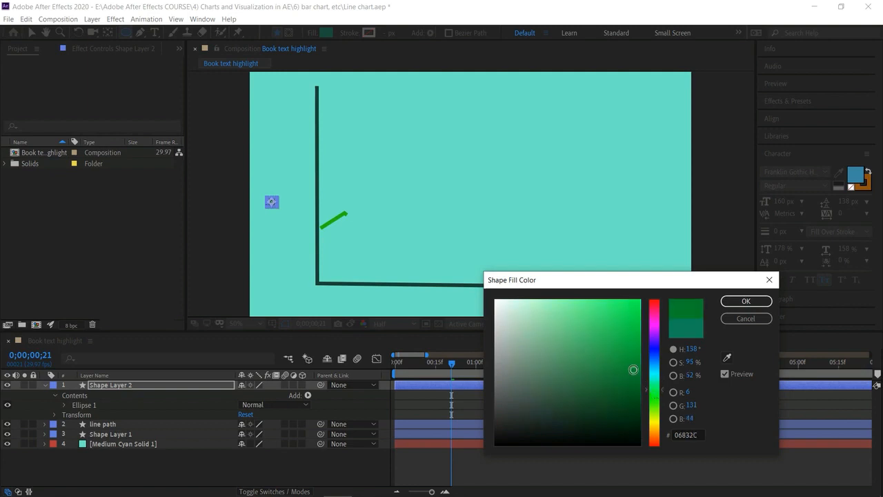
{"action": "left_click", "coordinate": [638, 301]}
{"action": "left_click", "coordinate": [731, 303]}
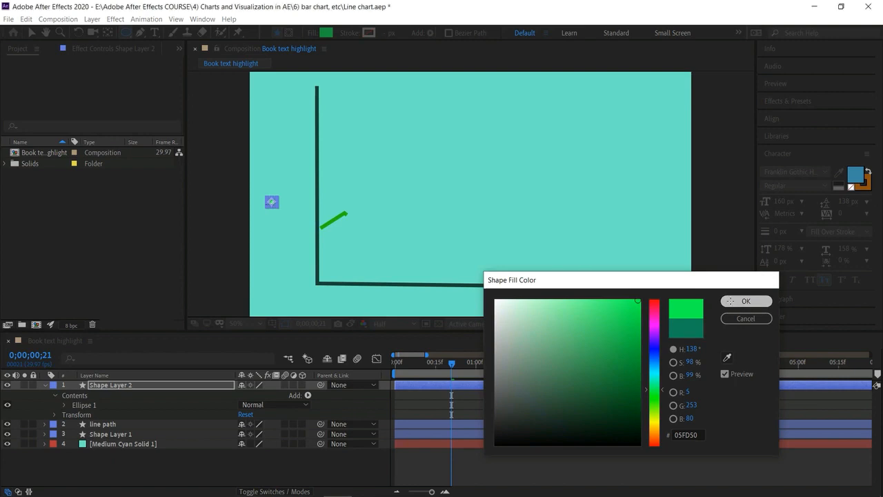
Move the ellipse onto the end of the visible green line, at its first peak.
{"action": "left_click", "coordinate": [31, 33]}
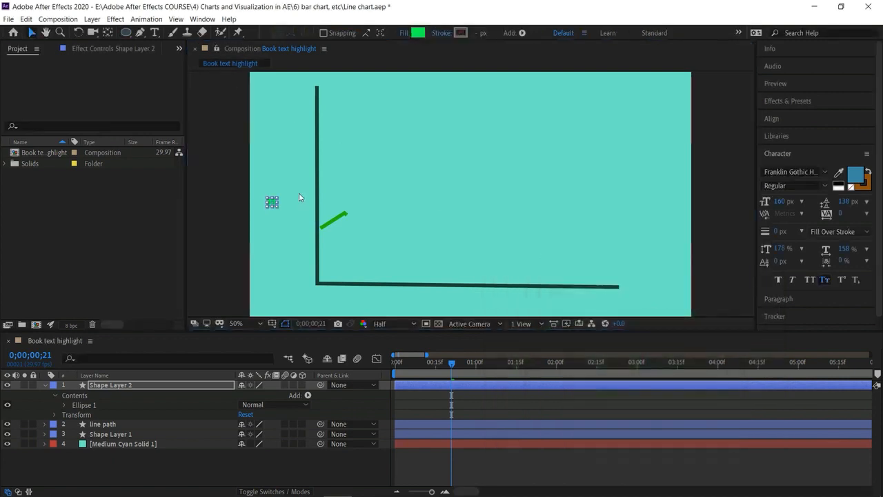
{"action": "left_click", "coordinate": [234, 188]}
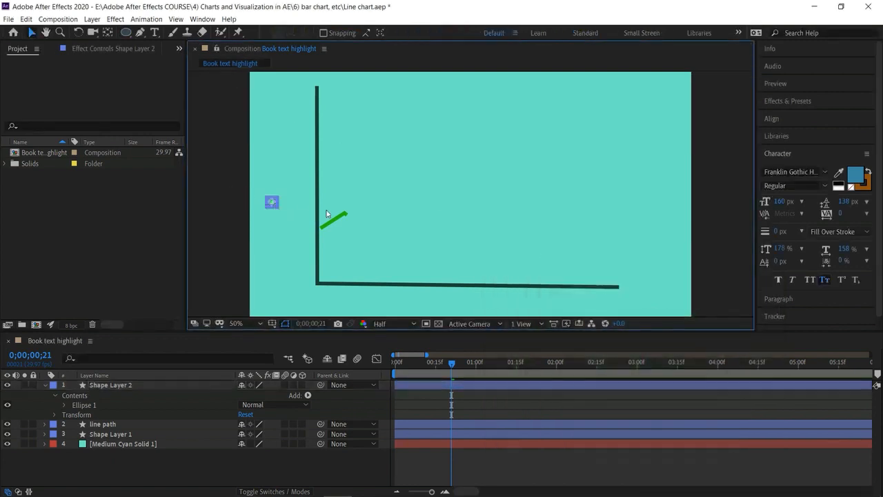
{"action": "left_click_drag", "start_coordinate": [273, 202], "coordinate": [344, 211]}
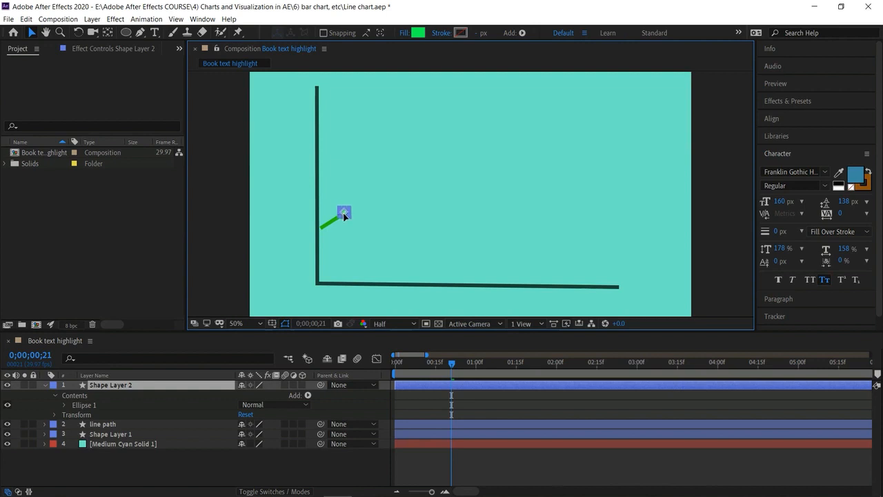
{"action": "key", "text": "Return"}
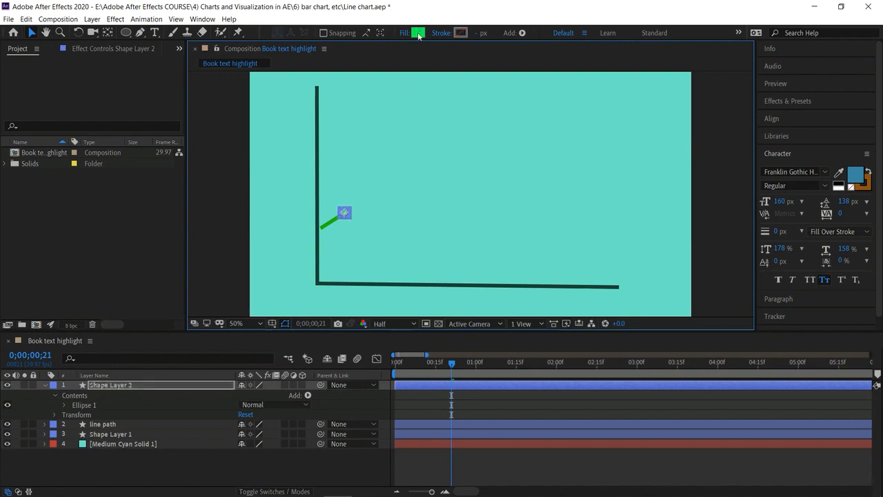
Change the ellipse's fill to a darker, less saturated green and deselect it.
{"action": "left_click", "coordinate": [418, 34]}
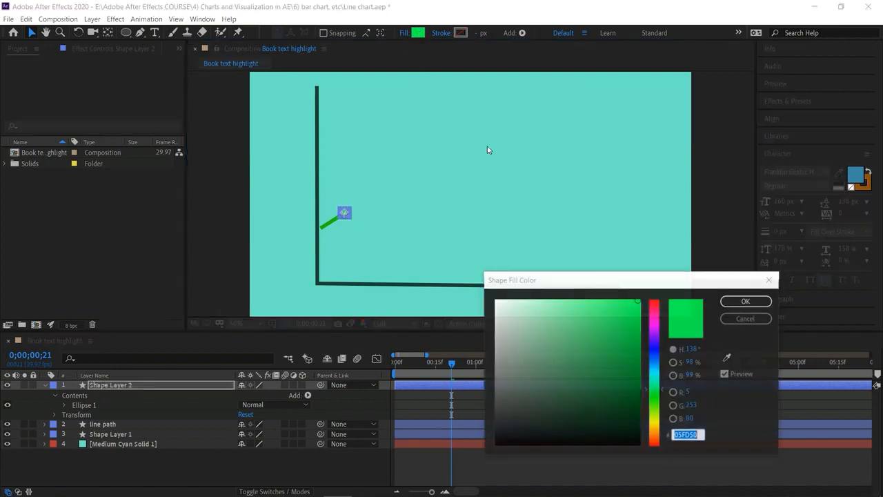
{"action": "left_click", "coordinate": [627, 358]}
{"action": "left_click", "coordinate": [746, 301]}
{"action": "left_click", "coordinate": [227, 230]}
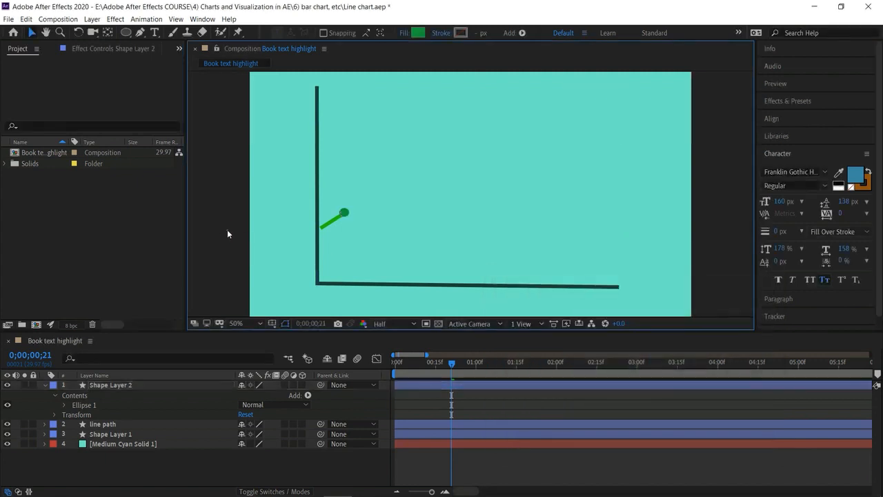
Enlarge the ellipse slightly on the line's first peak and deselect it.
{"action": "left_click", "coordinate": [347, 215]}
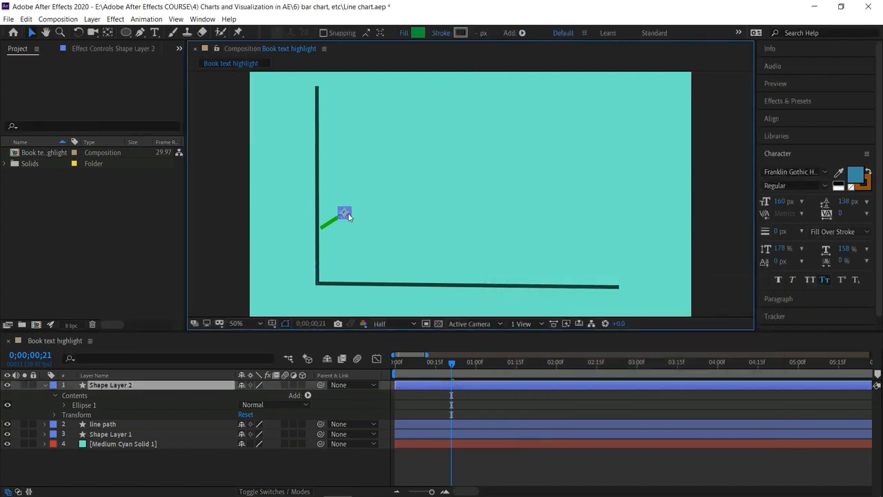
{"action": "double_click", "coordinate": [348, 217]}
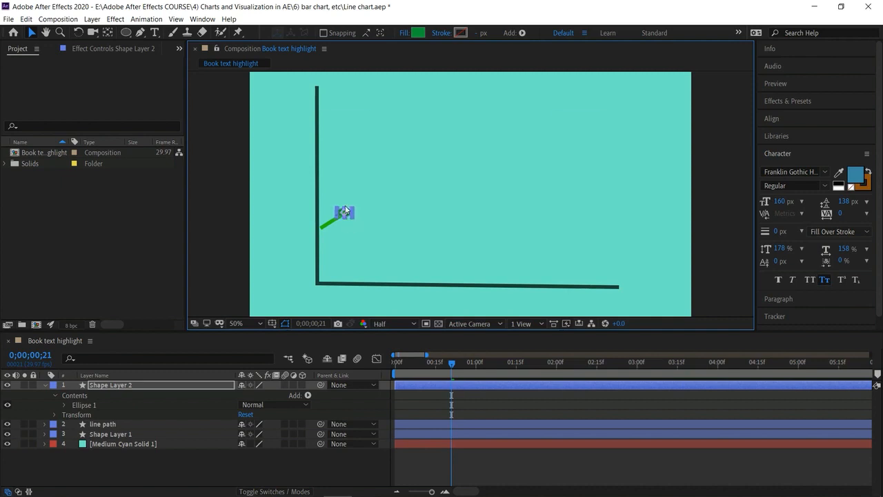
{"action": "left_click", "coordinate": [345, 210]}
{"action": "left_click", "coordinate": [228, 216]}
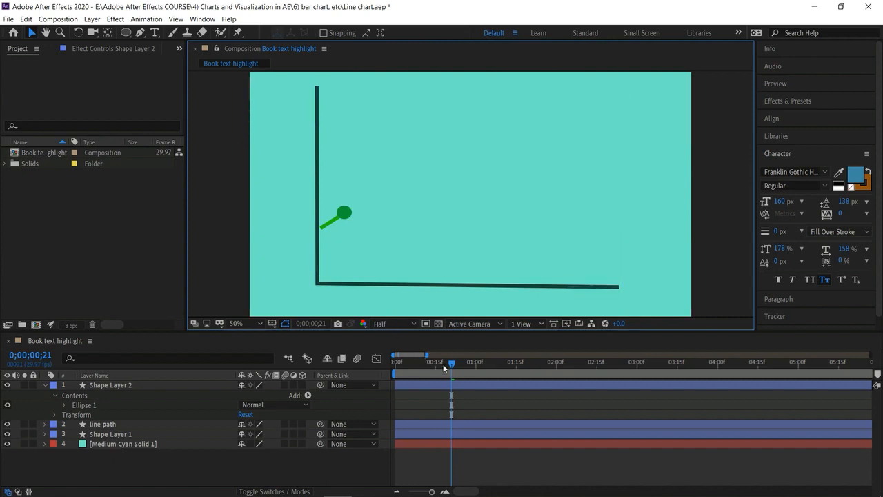
Trim the start of the ellipse layer, Shape Layer 2, to 0;00;00;21.
{"action": "left_click_drag", "start_coordinate": [440, 361], "coordinate": [452, 382]}
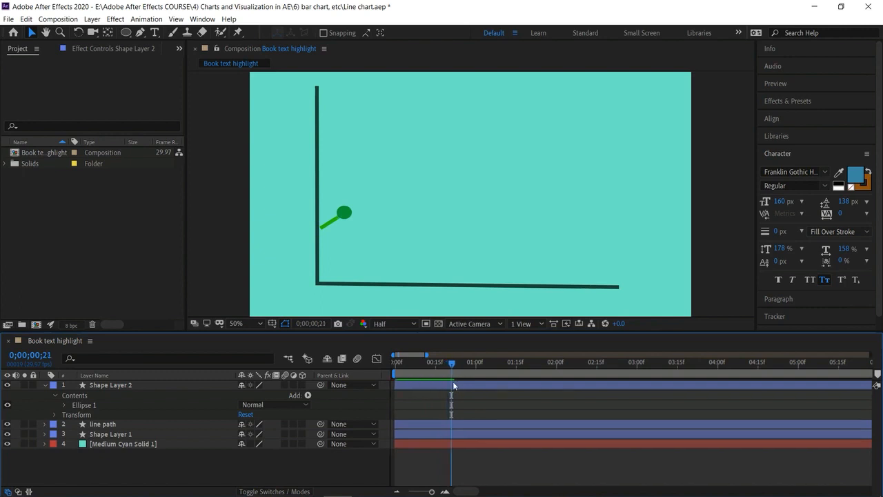
{"action": "left_click", "coordinate": [456, 383]}
{"action": "key", "text": "alt+bracketleft"}
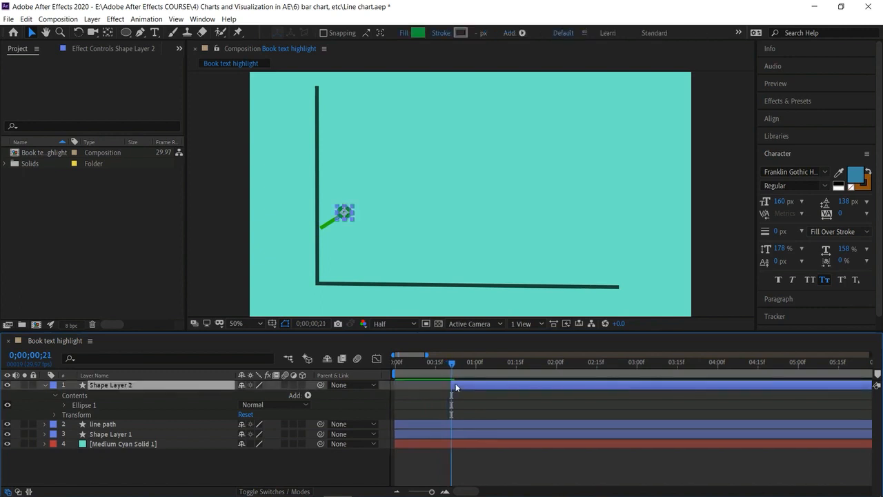
{"action": "left_click", "coordinate": [278, 474]}
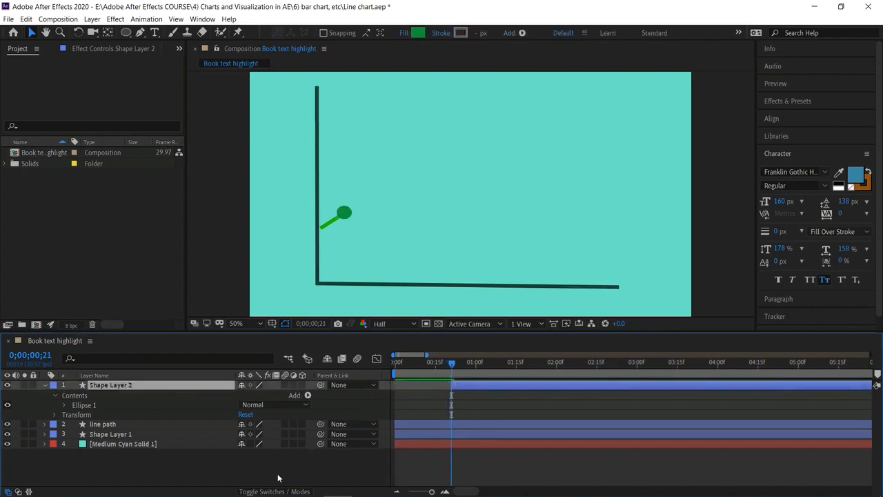
At 0;00;00;25, duplicate the ellipse onto the line's first valley and trim the copy's layer to start at that time.
{"action": "left_click", "coordinate": [345, 215]}
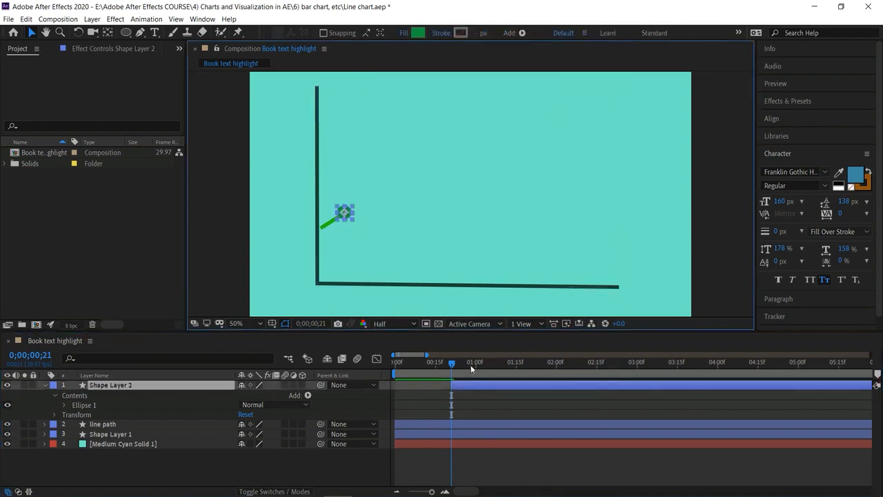
{"action": "left_click_drag", "start_coordinate": [452, 362], "coordinate": [463, 373]}
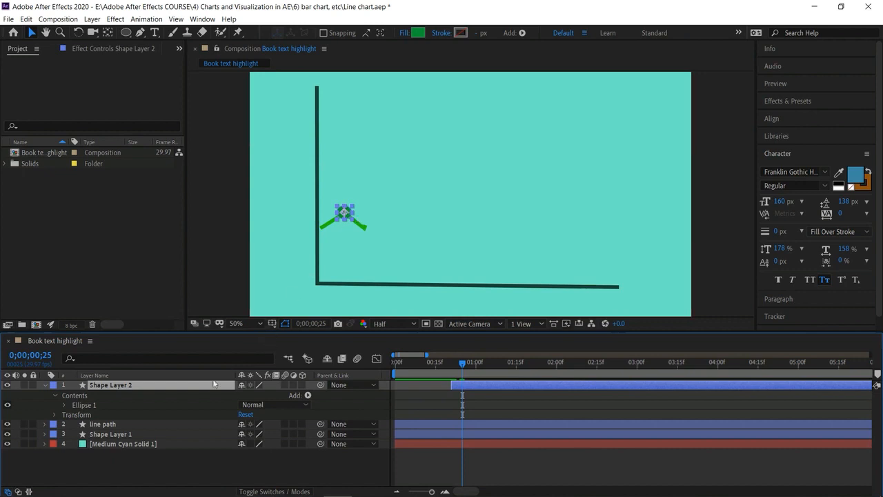
{"action": "left_click", "coordinate": [231, 243]}
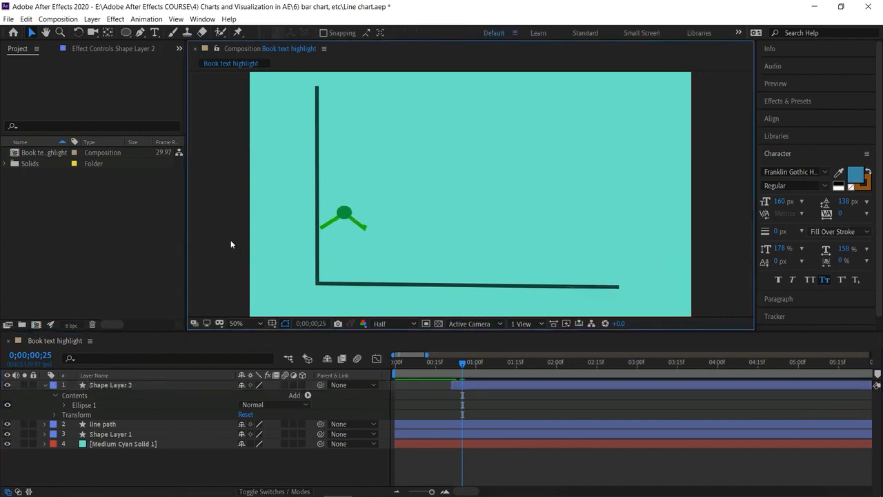
{"action": "key", "text": "ctrl+v"}
{"action": "left_click_drag", "start_coordinate": [354, 212], "coordinate": [367, 233]}
{"action": "key", "text": "ctrl+z"}
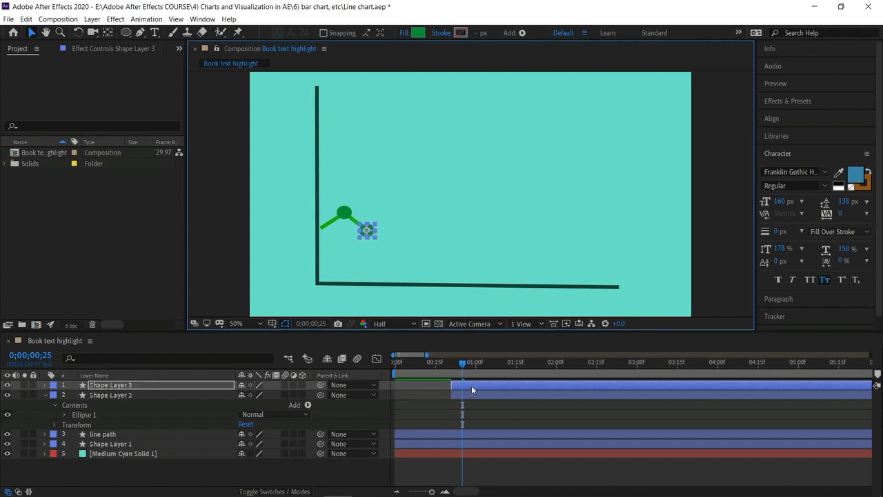
{"action": "left_click", "coordinate": [474, 385]}
{"action": "key", "text": "bracketleft"}
At 0;00;01;00, duplicate the valley ellipse onto the line's second peak and trim the copy's layer to start there.
{"action": "mouse_move", "coordinate": [462, 365]}
{"action": "left_mouse_down"}
{"action": "mouse_move", "coordinate": [457, 358]}
{"action": "mouse_move", "coordinate": [476, 375]}
{"action": "left_mouse_up"}
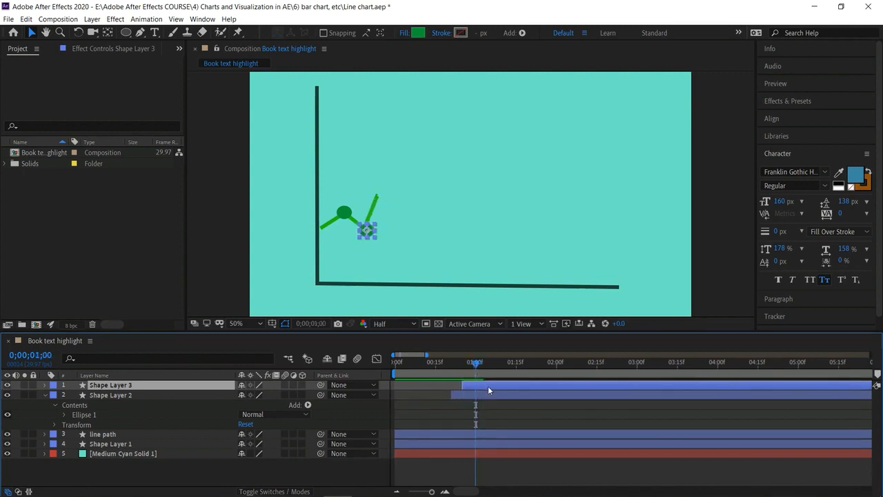
{"action": "left_click", "coordinate": [352, 241]}
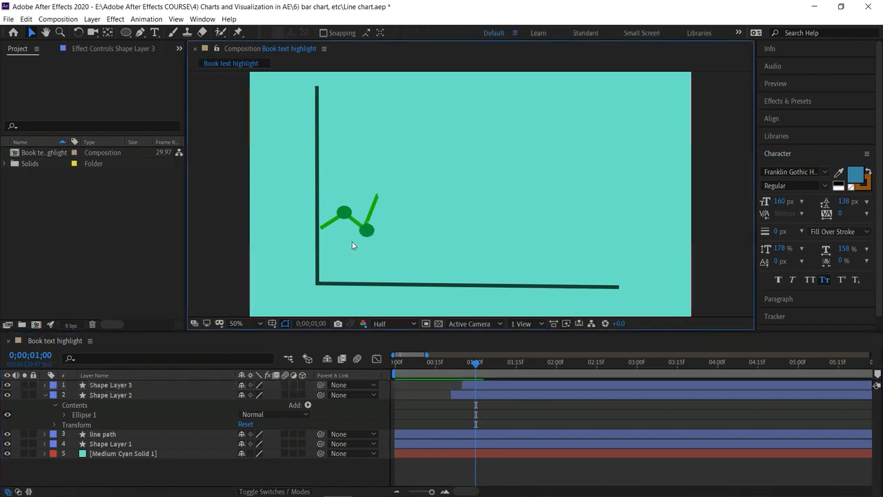
{"action": "left_click", "coordinate": [368, 233]}
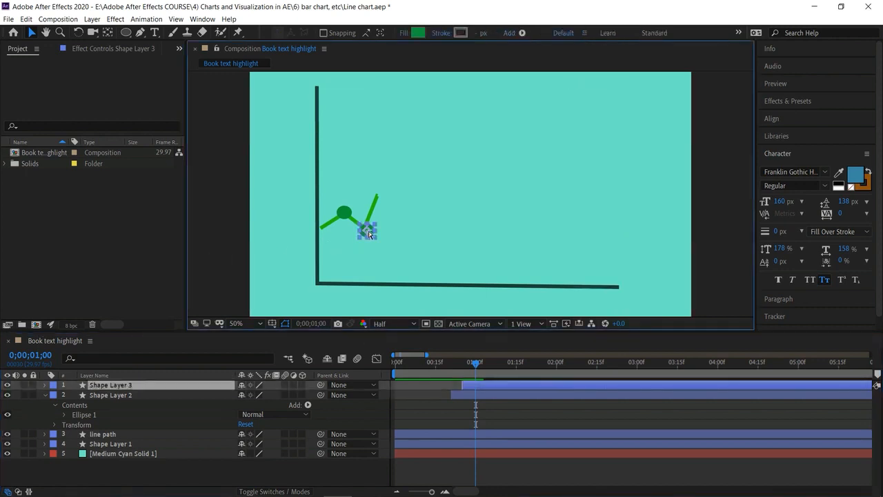
{"action": "key", "text": "ctrl+d"}
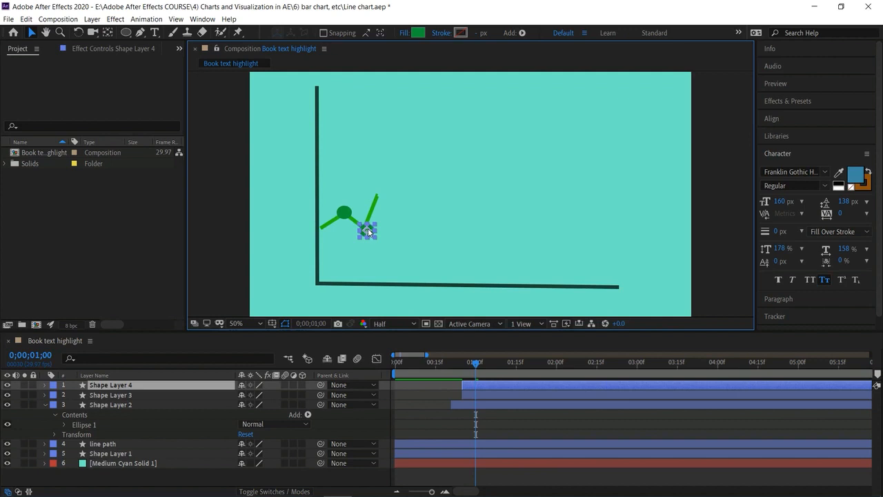
{"action": "left_click_drag", "start_coordinate": [370, 228], "coordinate": [379, 197]}
{"action": "key", "text": "Return"}
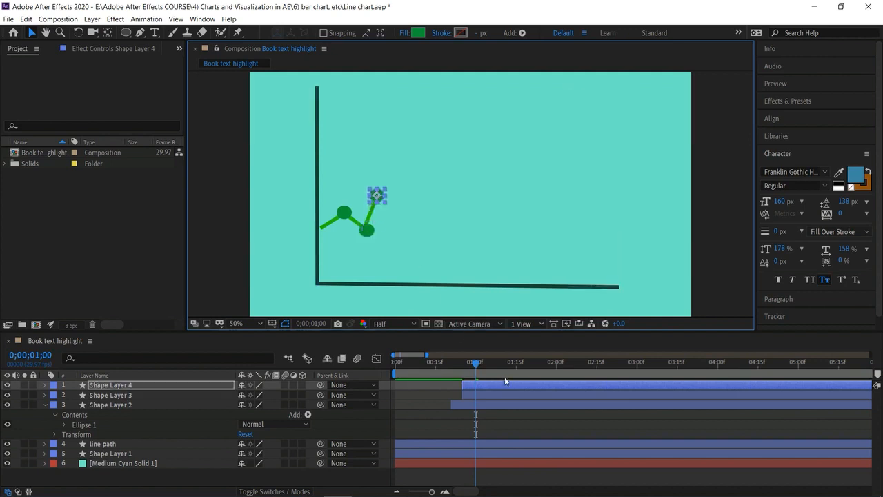
{"action": "left_click", "coordinate": [508, 384]}
{"action": "key", "text": "alt+bracketleft"}
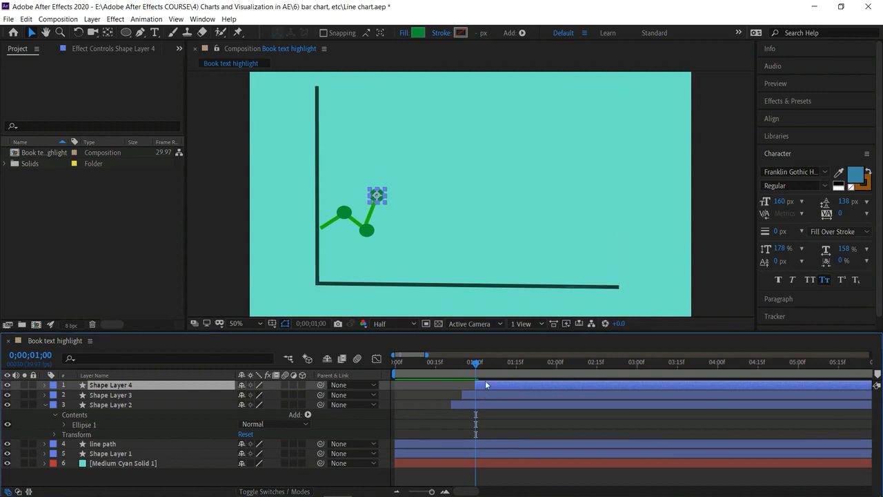
At 0;00;01;05, duplicate the second-peak ellipse onto the line's second valley and trim the copy's layer to start there.
{"action": "key", "text": "space"}
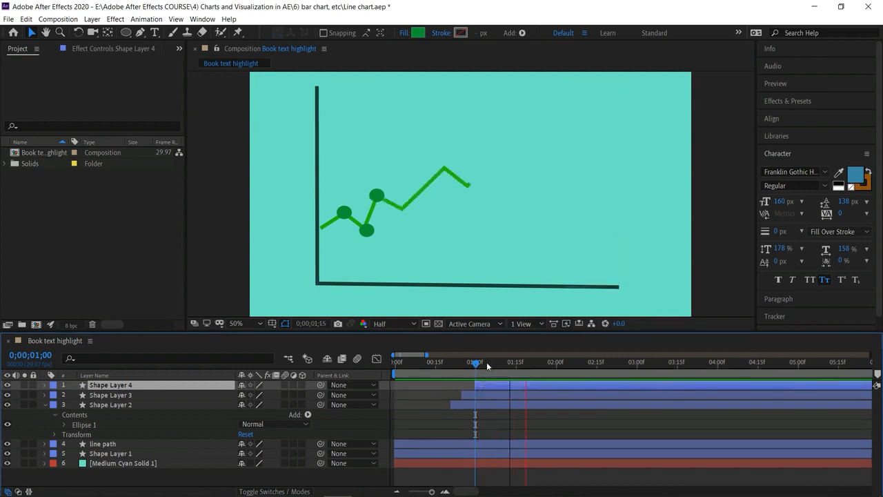
{"action": "left_click_drag", "start_coordinate": [498, 362], "coordinate": [486, 355]}
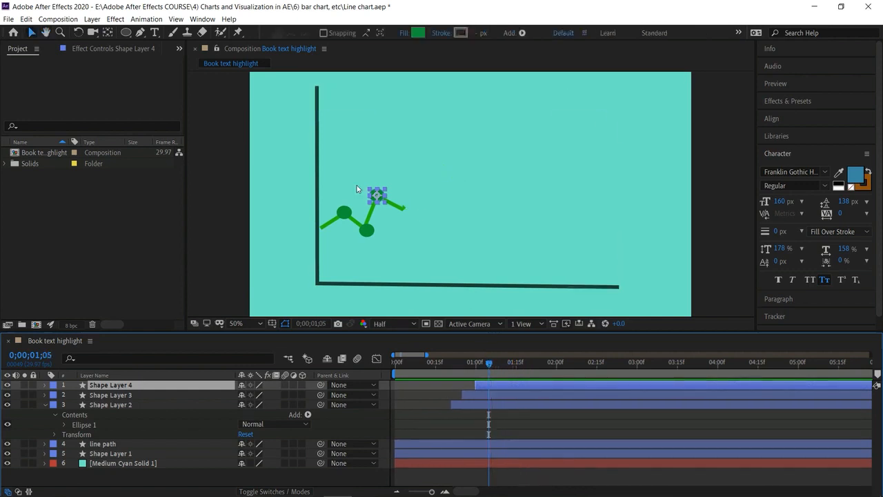
{"action": "left_click", "coordinate": [378, 200]}
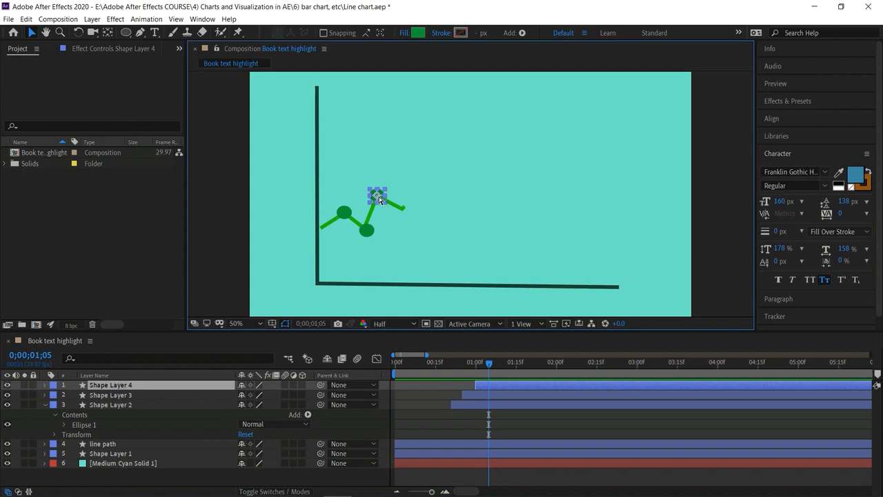
{"action": "key", "text": "ctrl+d"}
{"action": "left_click_drag", "start_coordinate": [379, 199], "coordinate": [407, 214]}
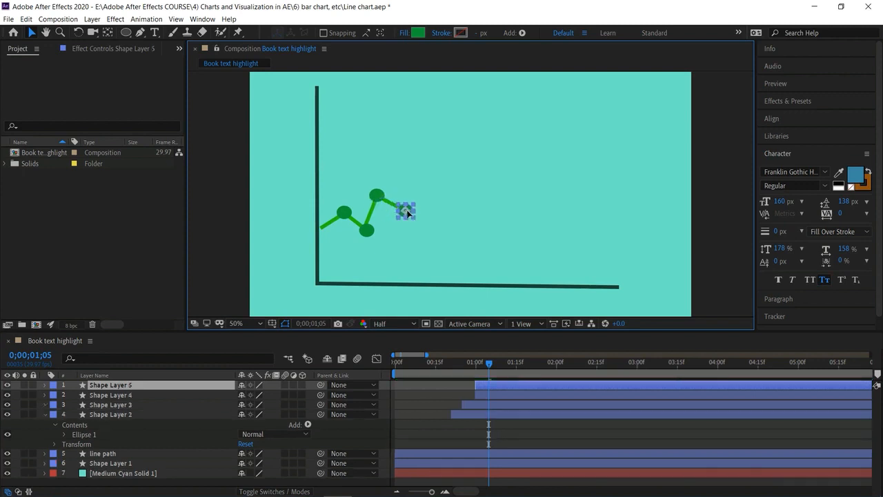
{"action": "left_click", "coordinate": [506, 387]}
{"action": "key", "text": "alt+bracketleft"}
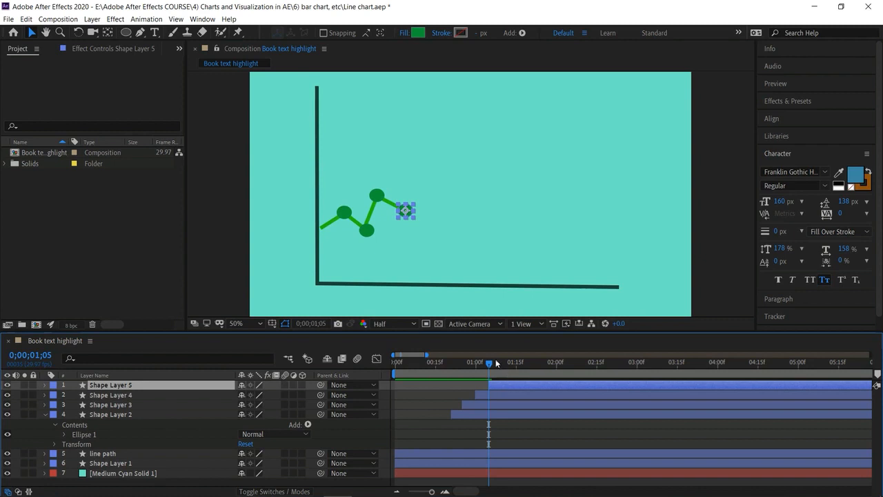
At 0;00;01;14, duplicate the second-valley ellipse onto the line's third peak and trim the copy's layer to start there.
{"action": "left_click_drag", "start_coordinate": [488, 367], "coordinate": [515, 379]}
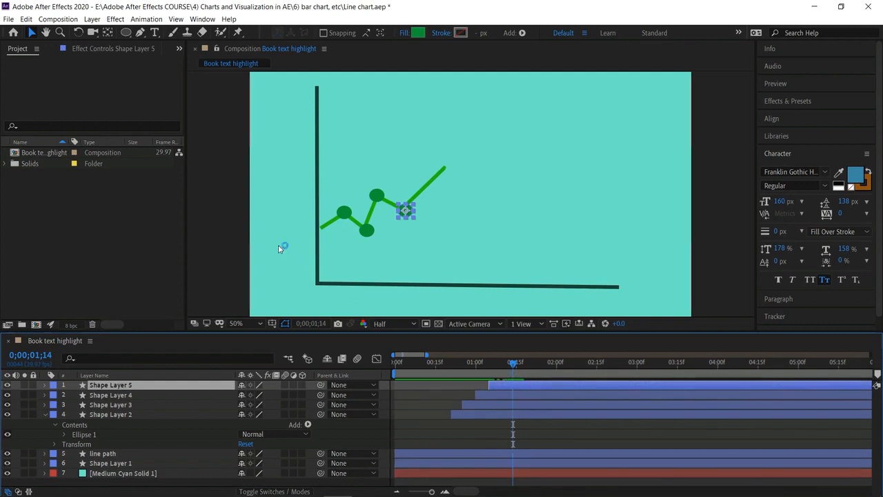
{"action": "left_click", "coordinate": [225, 238]}
{"action": "left_click", "coordinate": [407, 214]}
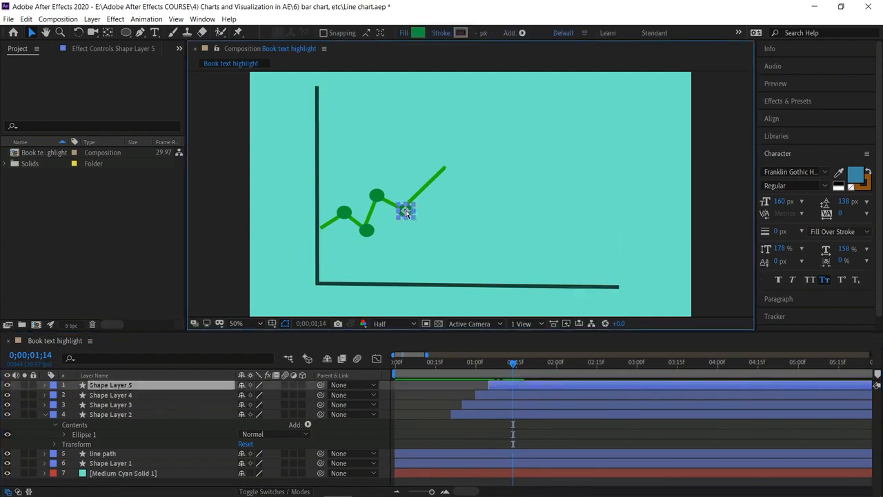
{"action": "key", "text": "ctrl+d"}
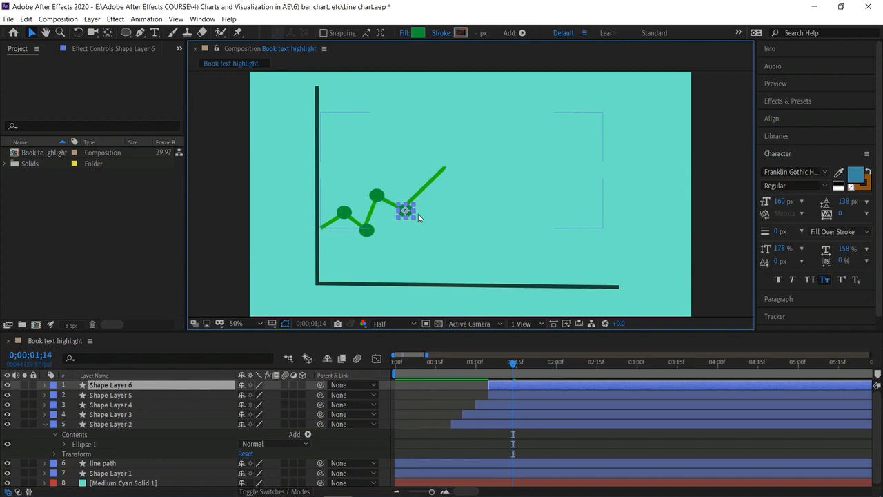
{"action": "left_click_drag", "start_coordinate": [414, 211], "coordinate": [446, 163]}
{"action": "key", "text": "ctrl+z"}
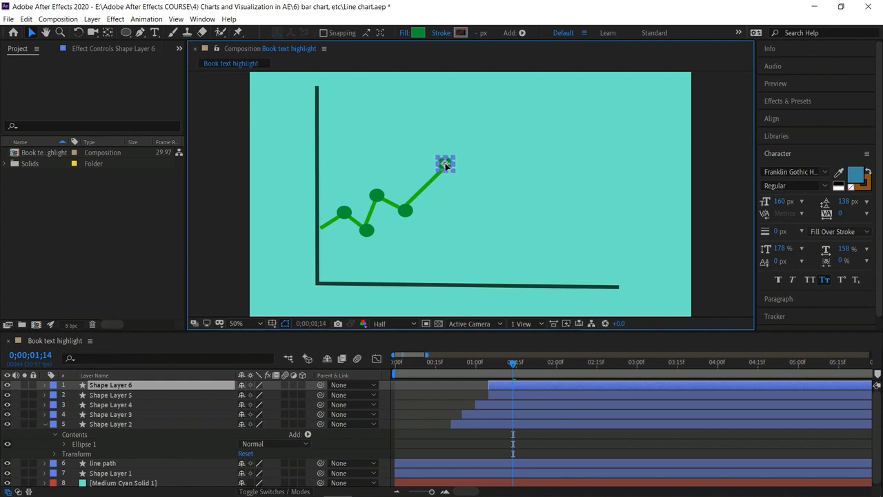
{"action": "left_click", "coordinate": [532, 385]}
{"action": "key", "text": "bracketleft"}
At 0;00;01;19, duplicate the third-peak ellipse onto the line's third valley and trim the copy's layer to start there.
{"action": "left_click_drag", "start_coordinate": [513, 364], "coordinate": [527, 382]}
{"action": "left_click", "coordinate": [225, 238]}
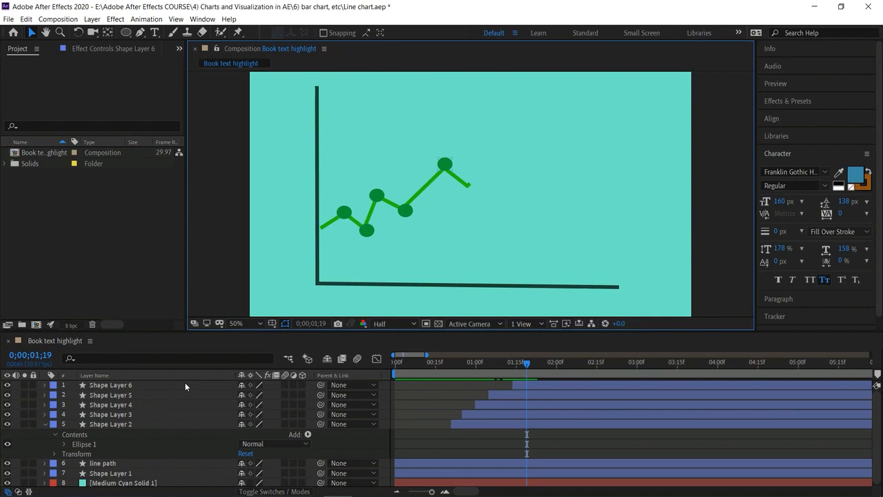
{"action": "left_click", "coordinate": [445, 165]}
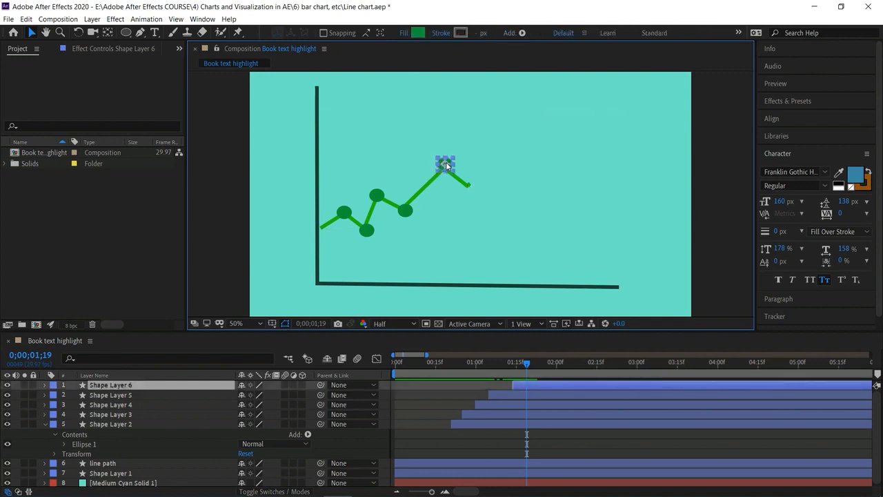
{"action": "key", "text": "ctrl+d"}
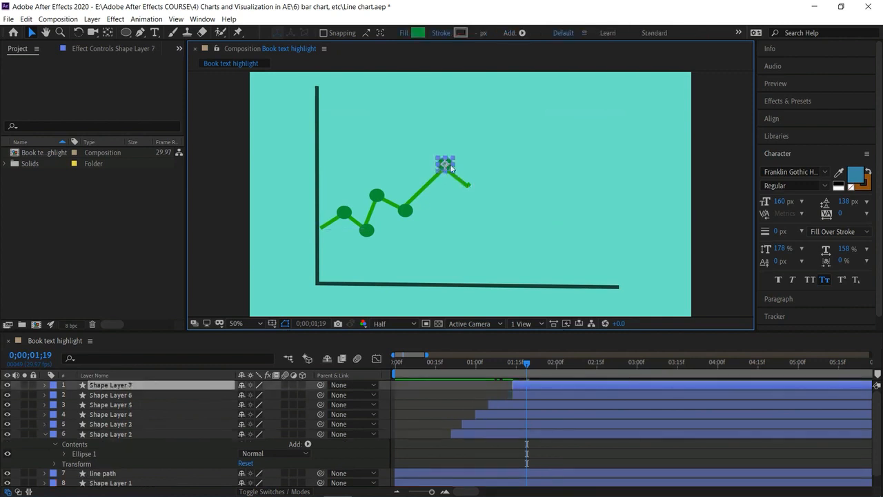
{"action": "left_click_drag", "start_coordinate": [453, 173], "coordinate": [473, 192]}
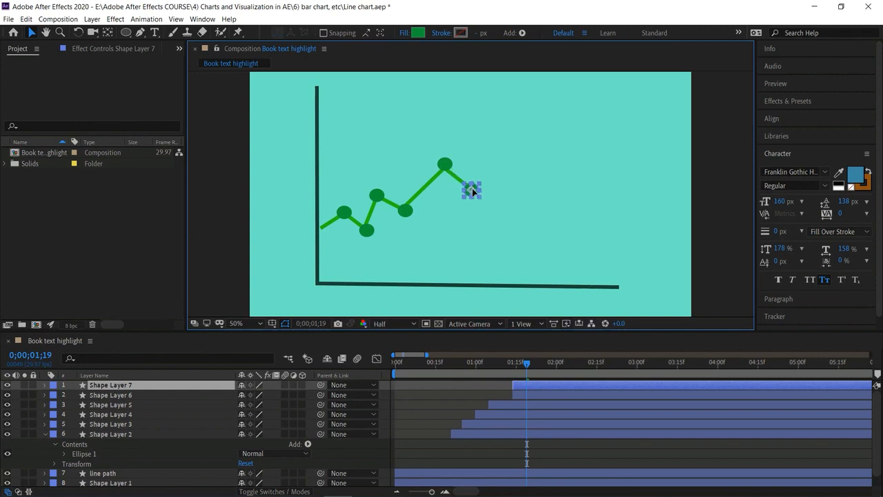
{"action": "left_click", "coordinate": [554, 383]}
{"action": "key", "text": "bracketleft"}
At 0;00;01;29, duplicate the third-valley ellipse onto the line's fourth peak and trim the copy's layer to start there.
{"action": "left_click_drag", "start_coordinate": [530, 372], "coordinate": [554, 382]}
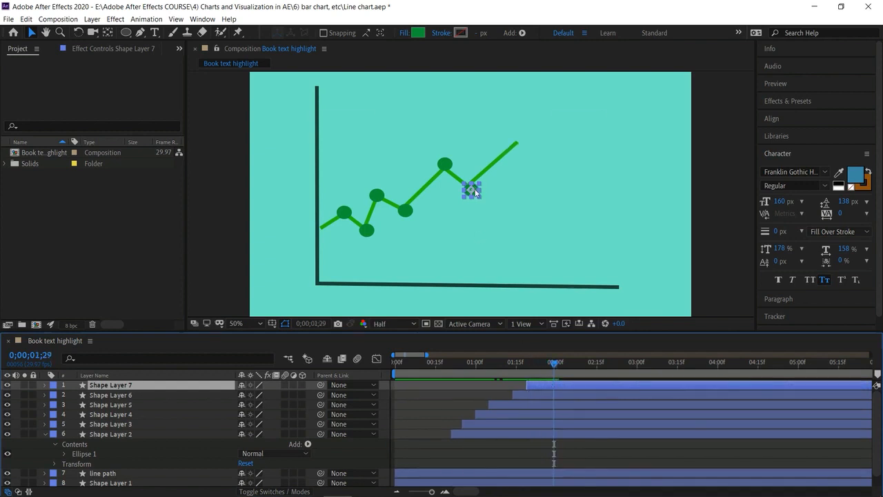
{"action": "left_click", "coordinate": [475, 193]}
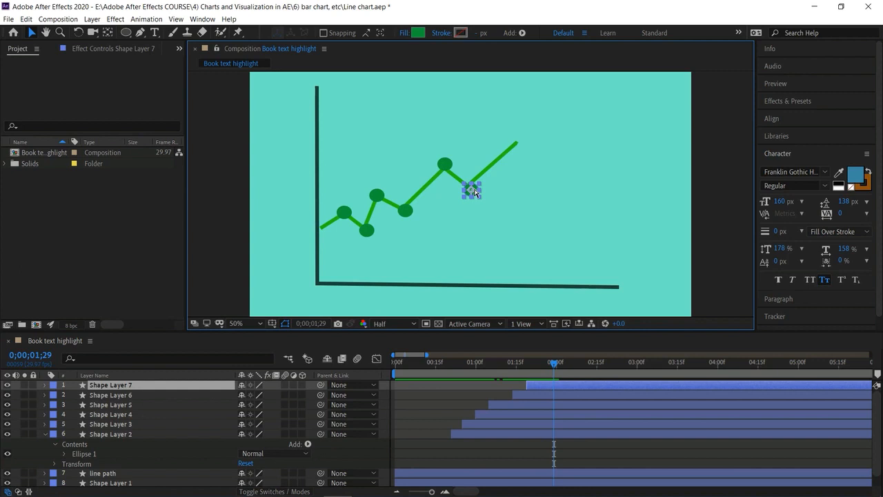
{"action": "key", "text": "ctrl+d"}
{"action": "left_click_drag", "start_coordinate": [473, 191], "coordinate": [517, 142]}
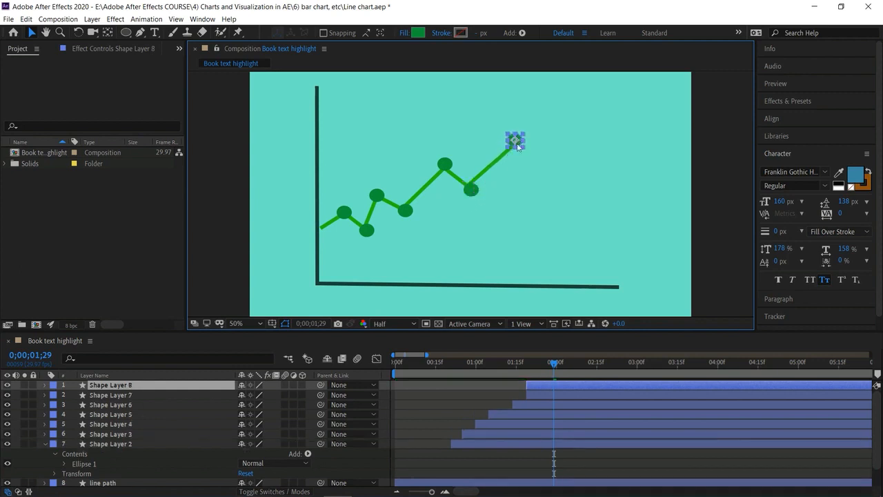
{"action": "left_click", "coordinate": [561, 385]}
{"action": "key", "text": "bracketleft"}
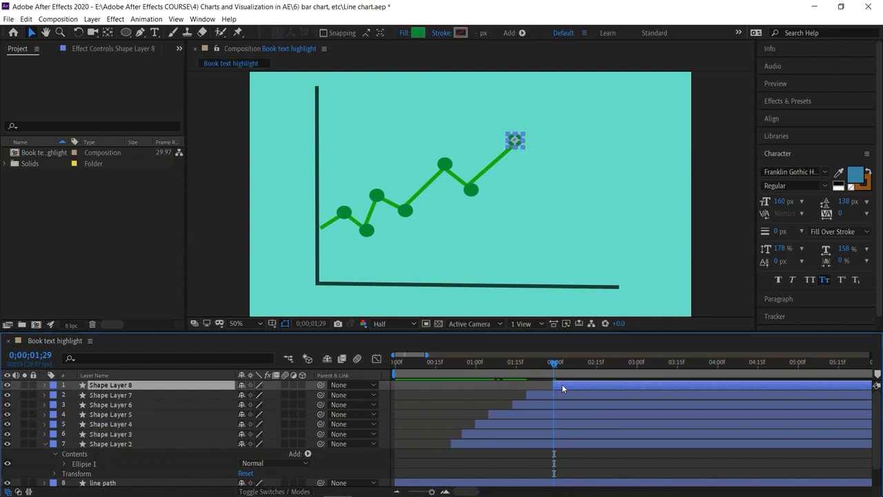
At 0;00;02;05, duplicate the fourth-peak ellipse onto the line's fourth valley and trim the copy's layer to start there.
{"action": "mouse_move", "coordinate": [559, 365]}
{"action": "left_mouse_down"}
{"action": "mouse_move", "coordinate": [583, 378]}
{"action": "mouse_move", "coordinate": [569, 372]}
{"action": "left_mouse_up"}
{"action": "left_click", "coordinate": [517, 142]}
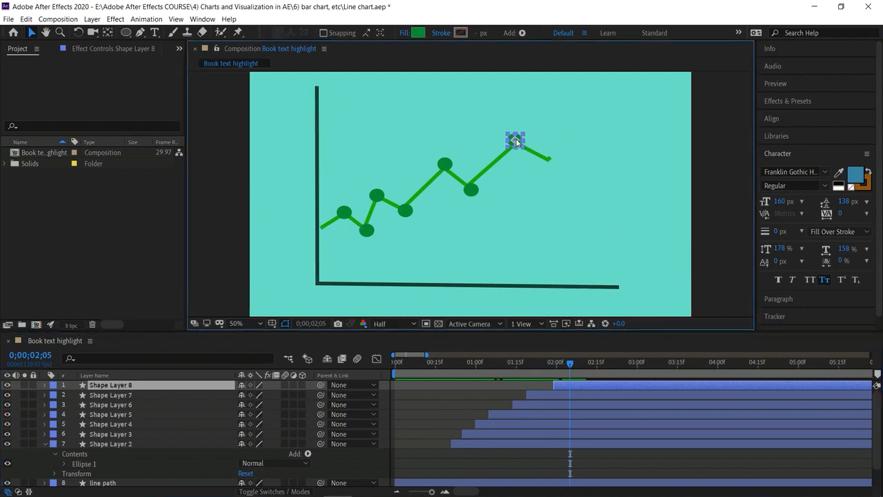
{"action": "key", "text": "ctrl+d"}
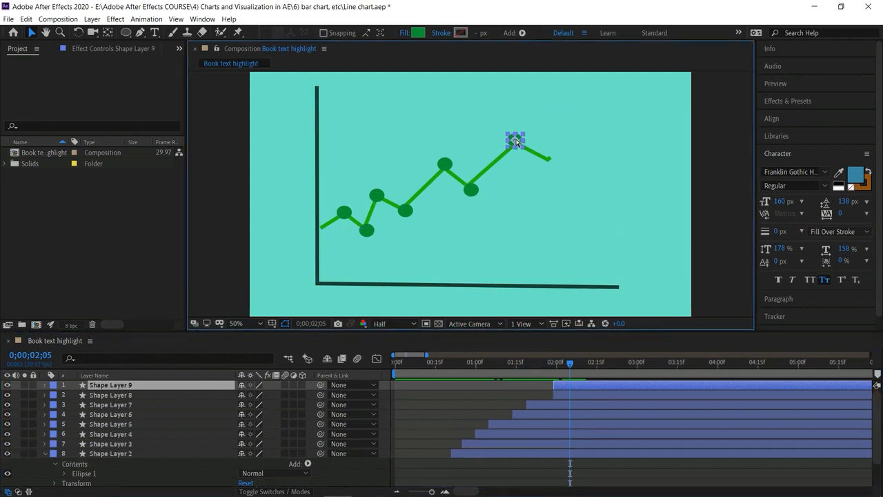
{"action": "left_click_drag", "start_coordinate": [528, 148], "coordinate": [562, 168]}
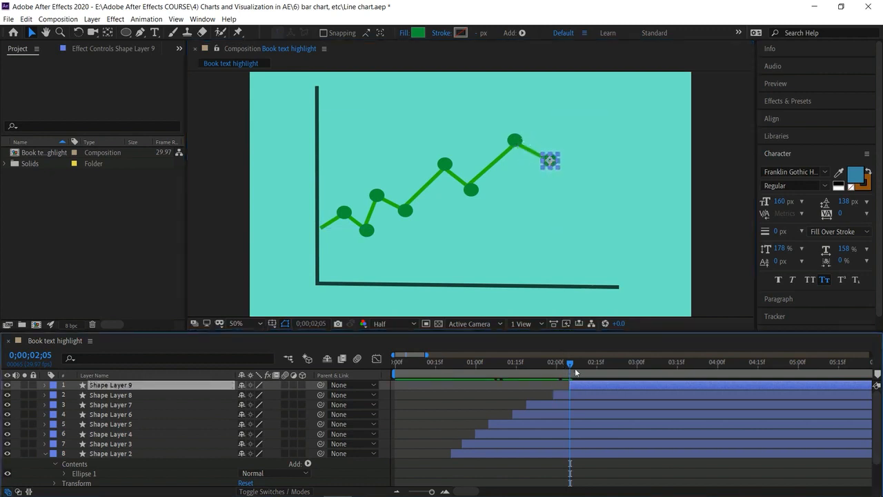
At 0;00;02;18, duplicate the fourth-valley ellipse onto the line's upper end and trim the copy's layer to start there.
{"action": "left_click_drag", "start_coordinate": [582, 373], "coordinate": [604, 387]}
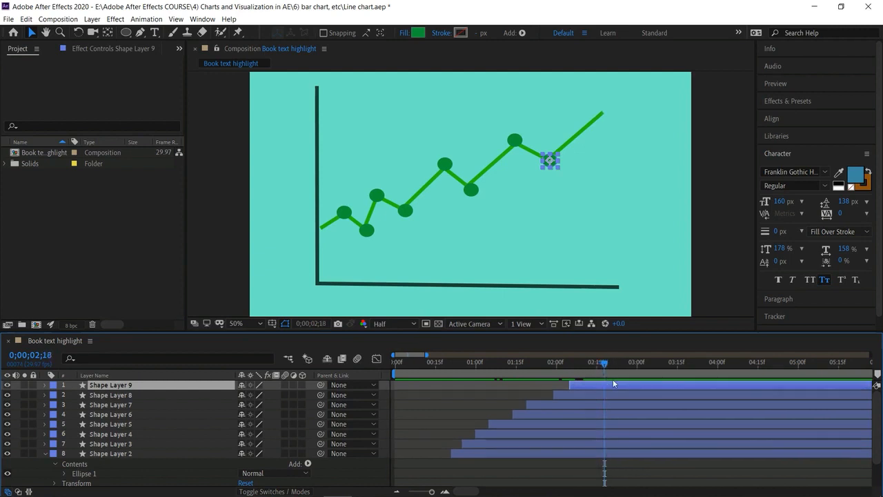
{"action": "left_click", "coordinate": [551, 163]}
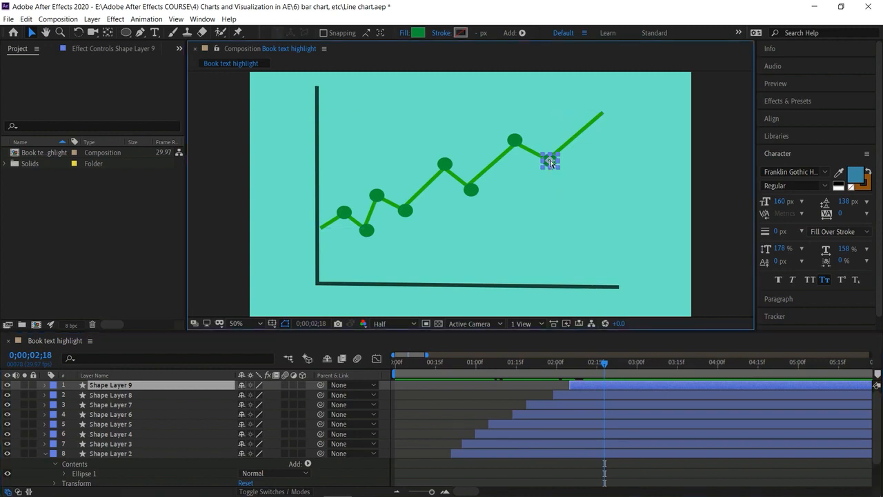
{"action": "key", "text": "ctrl+d"}
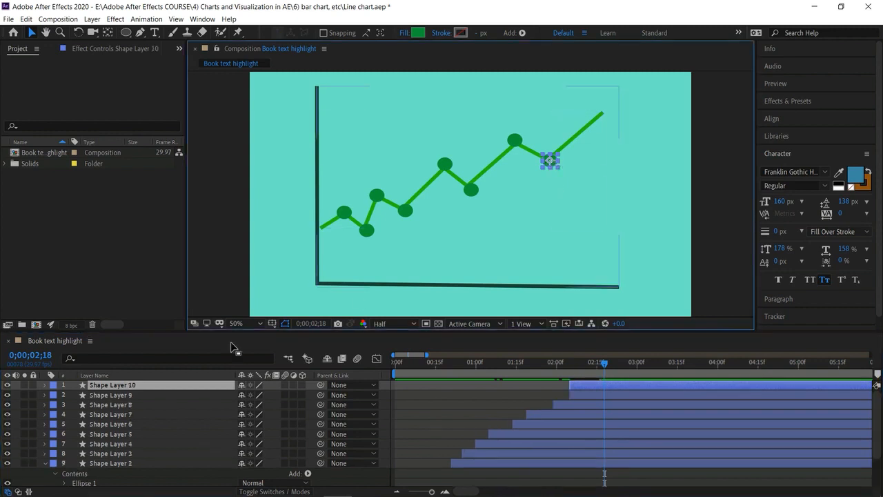
{"action": "left_click_drag", "start_coordinate": [550, 161], "coordinate": [601, 112]}
{"action": "left_click", "coordinate": [625, 385]}
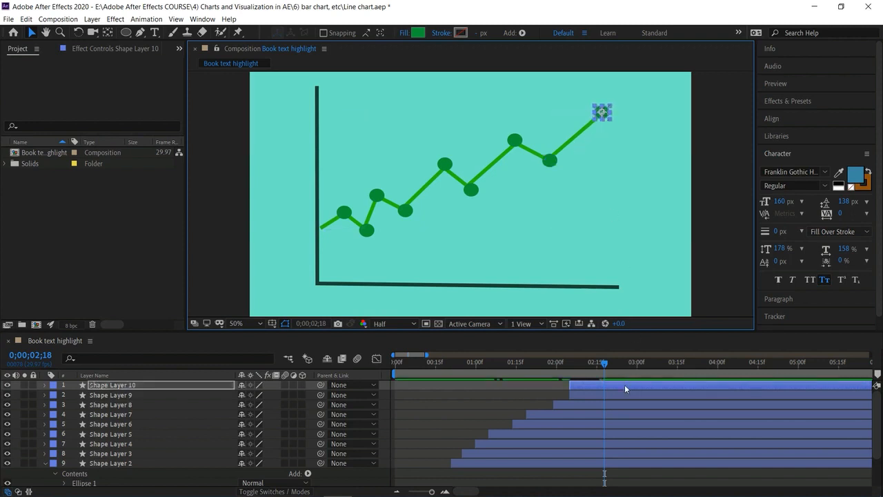
{"action": "key", "text": "alt+bracketleft"}
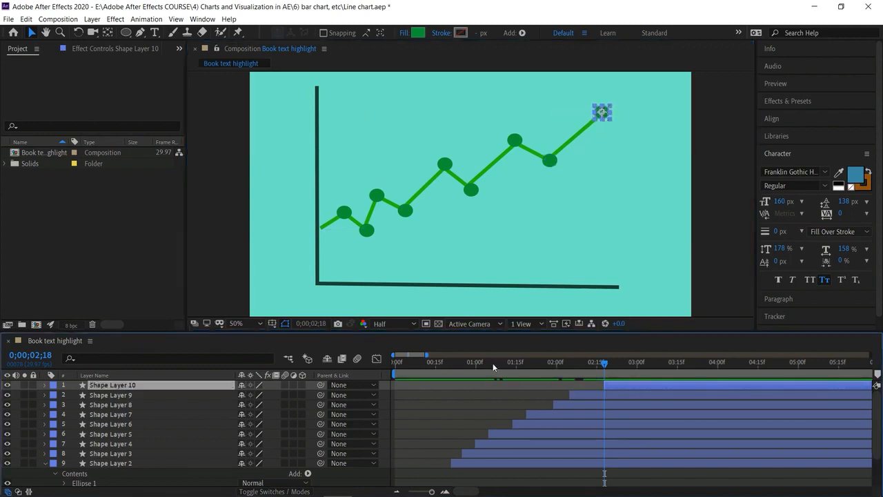
Play the composition from the start to check when each ellipse appears along the line.
{"action": "key", "text": "Home"}
{"action": "key", "text": "space"}
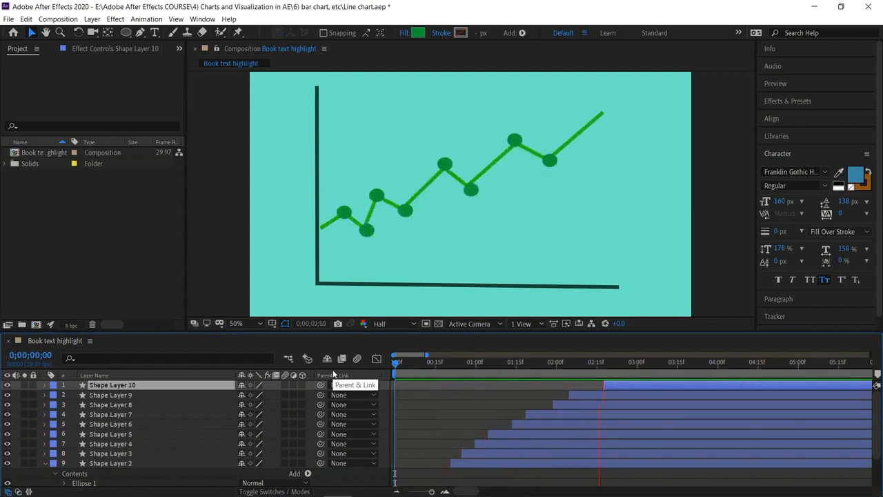
{"action": "key", "text": "space"}
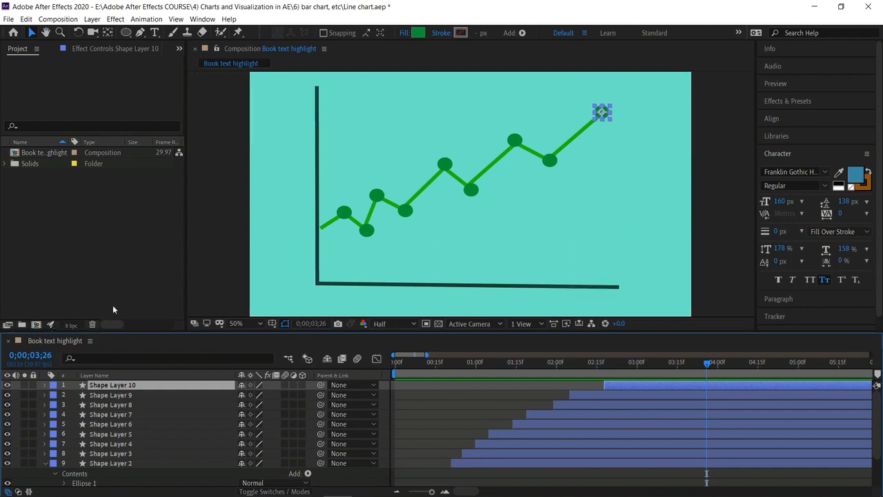
{"action": "left_click", "coordinate": [205, 218]}
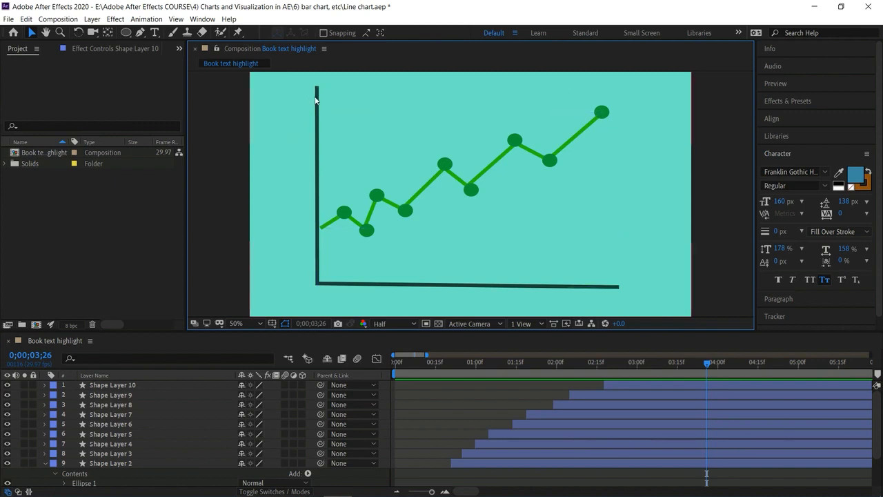
{"action": "left_click_drag", "start_coordinate": [316, 91], "coordinate": [368, 144]}
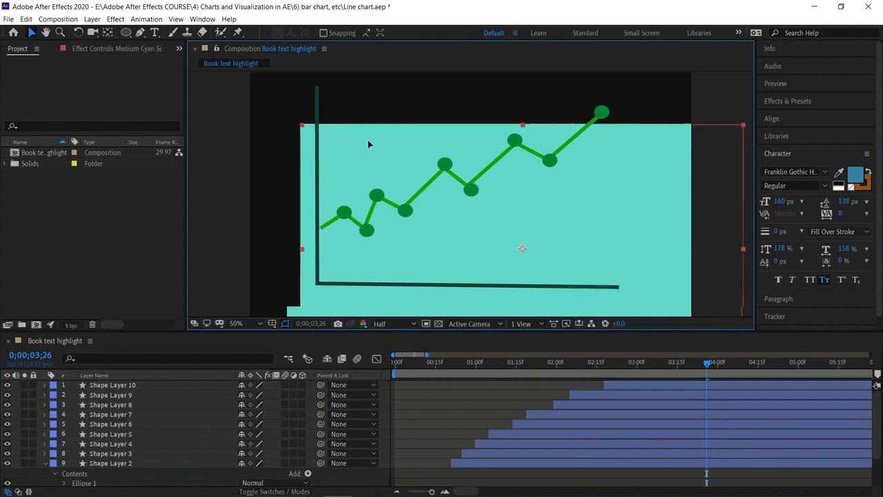
{"action": "key", "text": "ctrl+z"}
{"action": "left_click", "coordinate": [222, 156]}
Draw a rectangle spanning the chart area between the two axes and set its fill to pale green D2EBDA.
{"action": "mouse_move", "coordinate": [126, 32]}
{"action": "left_mouse_down"}
{"action": "mouse_move", "coordinate": [149, 49]}
{"action": "mouse_move", "coordinate": [163, 39]}
{"action": "left_mouse_up"}
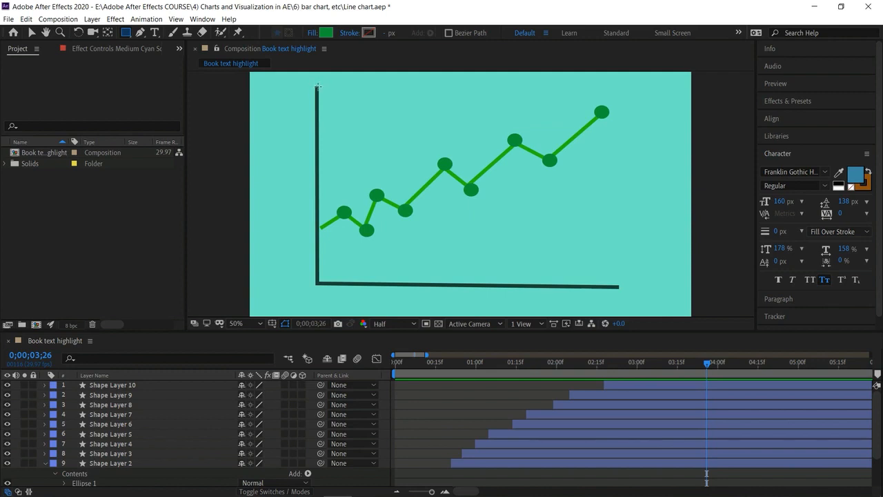
{"action": "left_click_drag", "start_coordinate": [317, 86], "coordinate": [618, 284]}
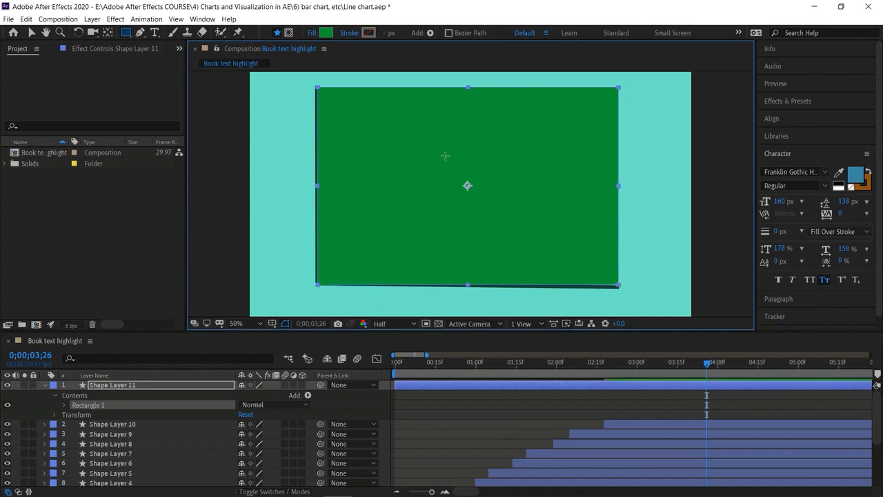
{"action": "left_click", "coordinate": [325, 32]}
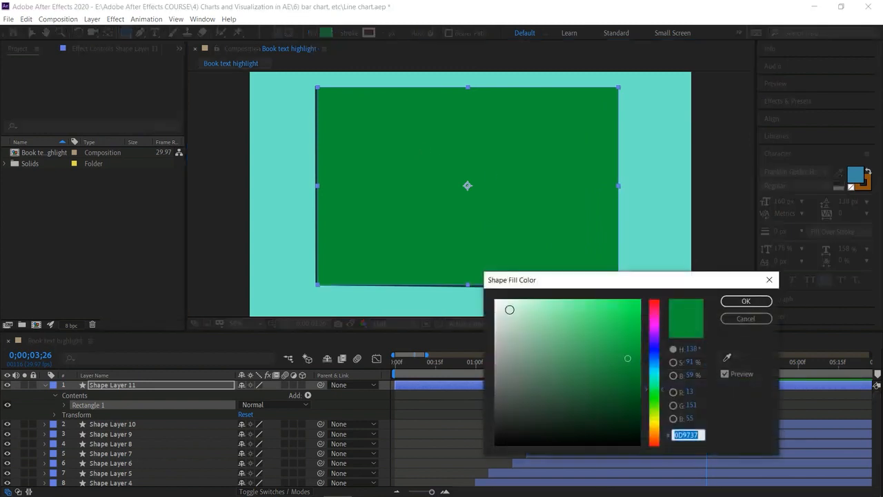
{"action": "left_click", "coordinate": [510, 310]}
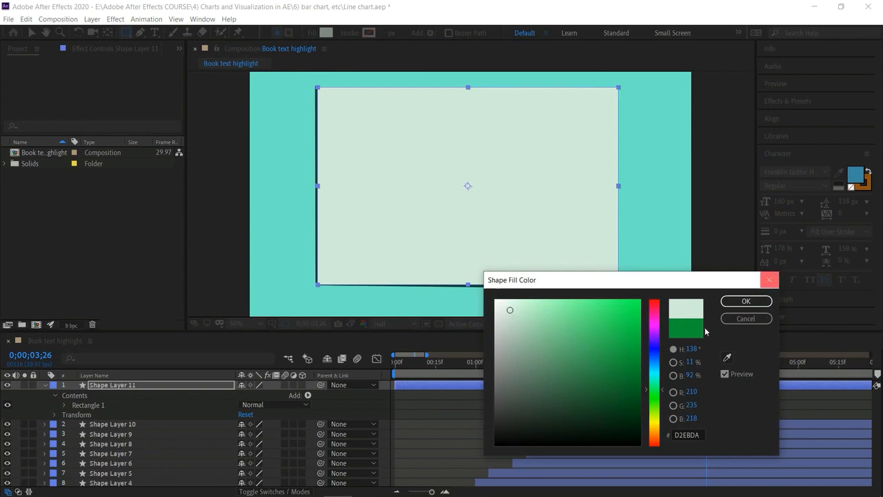
{"action": "left_click", "coordinate": [746, 301]}
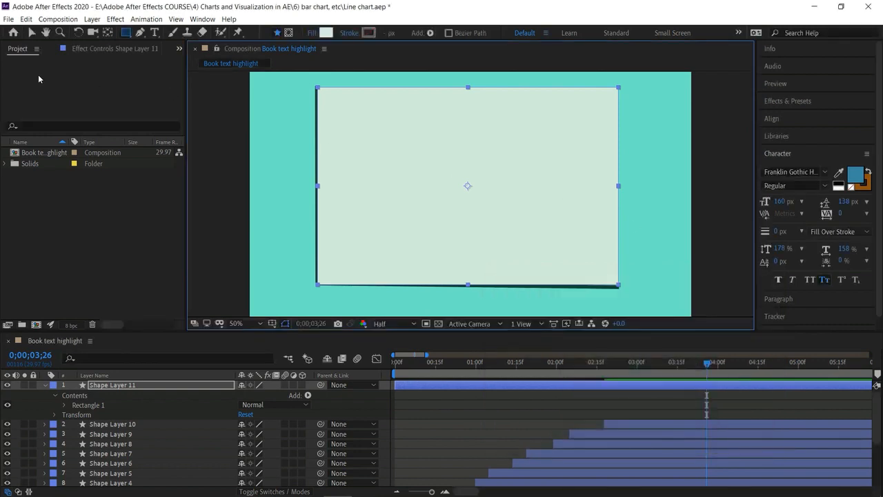
Move the pale green rectangle's layer directly above Medium Cyan Solid 1, behind the axes and line, and preview the animation from the start.
{"action": "left_click", "coordinate": [30, 32]}
{"action": "left_click", "coordinate": [490, 218]}
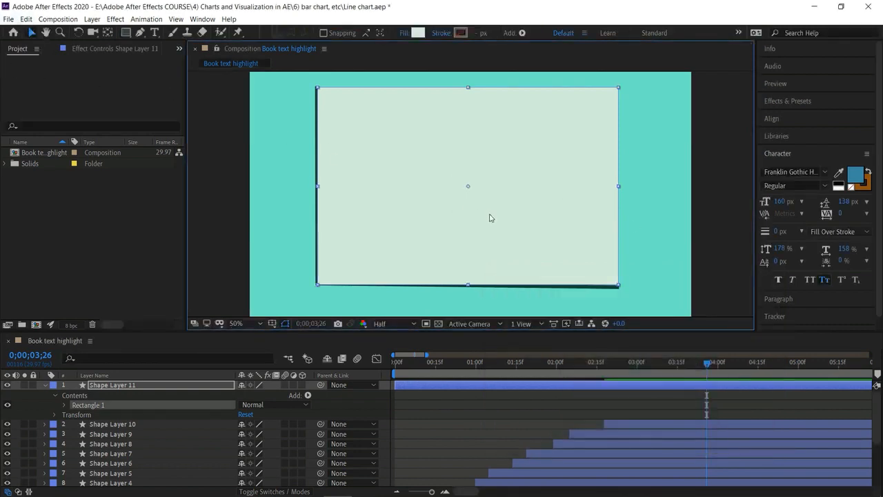
{"action": "left_click_drag", "start_coordinate": [131, 385], "coordinate": [135, 474]}
{"action": "left_click_drag", "start_coordinate": [143, 436], "coordinate": [157, 468]}
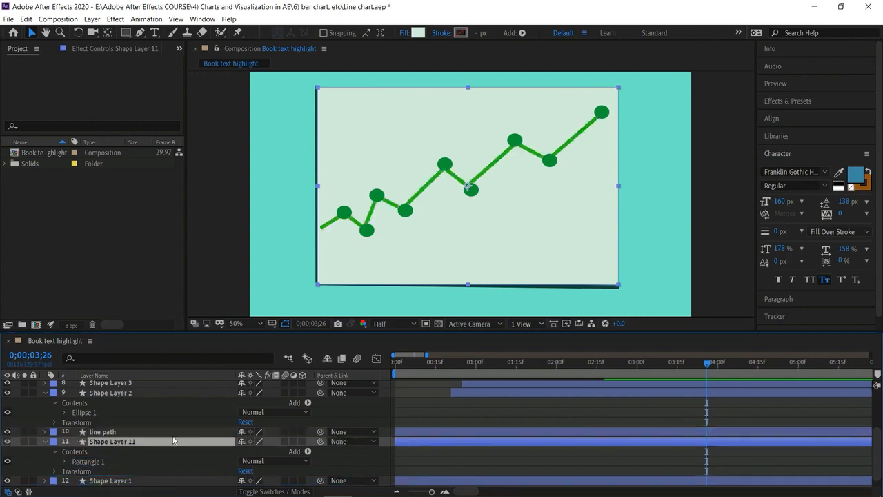
{"action": "scroll", "coordinate": [173, 440], "scroll_direction": "down", "scroll_amount": 1}
{"action": "left_click_drag", "start_coordinate": [156, 436], "coordinate": [153, 480]}
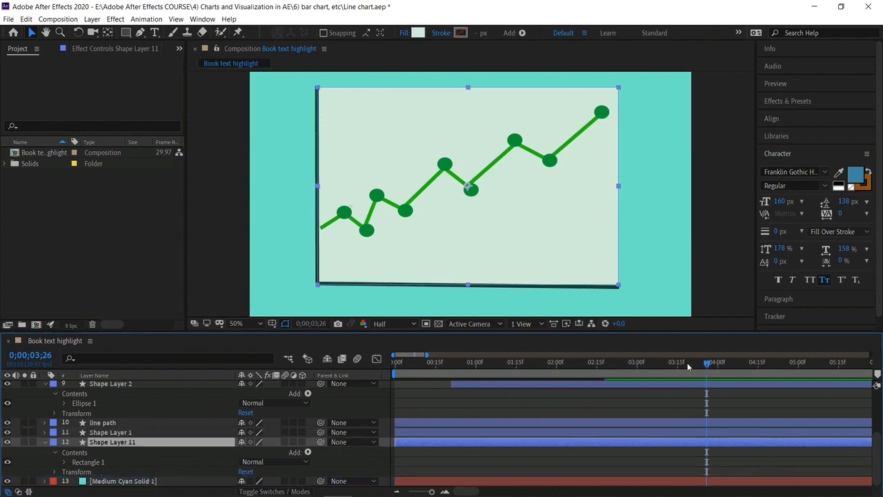
{"action": "key", "text": "Home"}
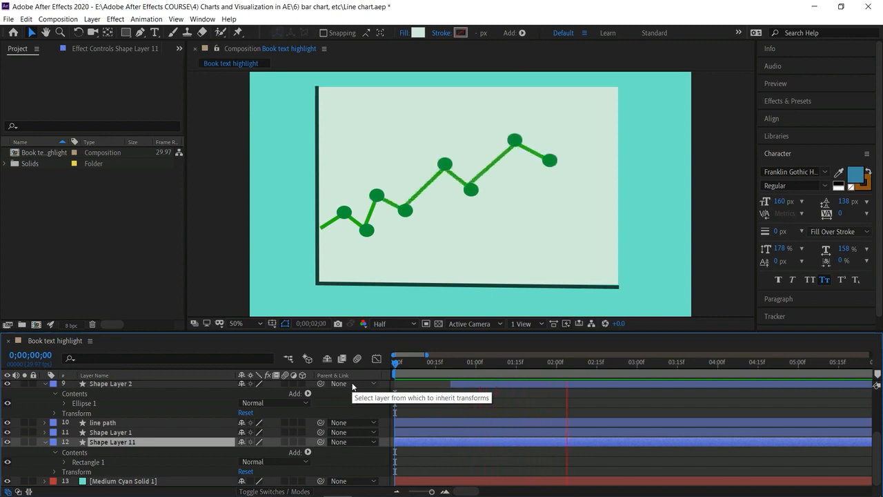
{"action": "key", "text": "space"}
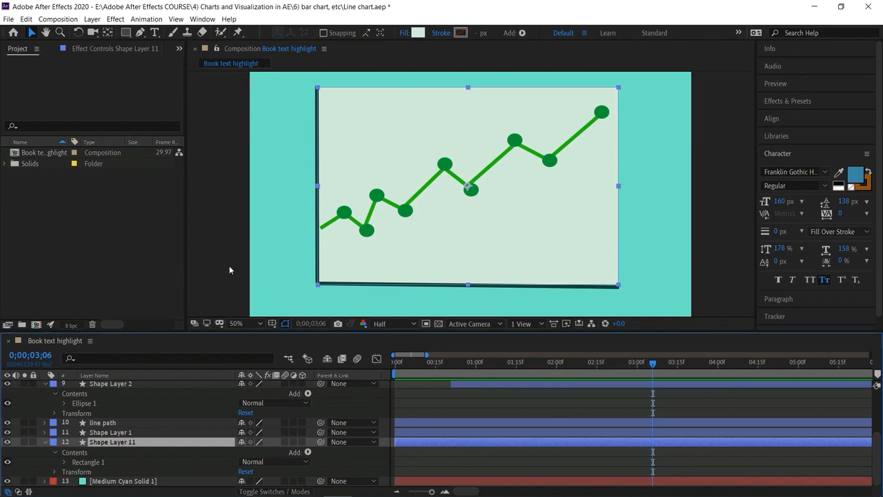
Import the earth bg Illustrator file and the Line chart project into the earth chart project.
{"action": "left_click", "coordinate": [207, 251]}
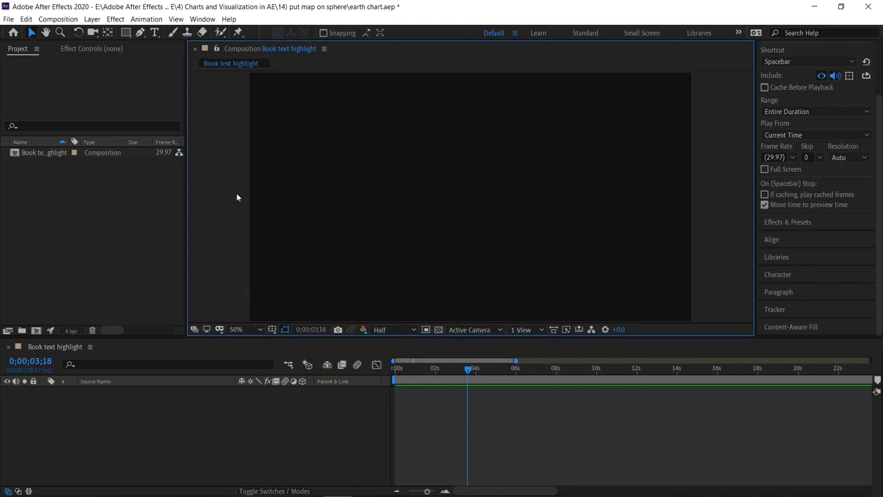
{"action": "double_click", "coordinate": [99, 250]}
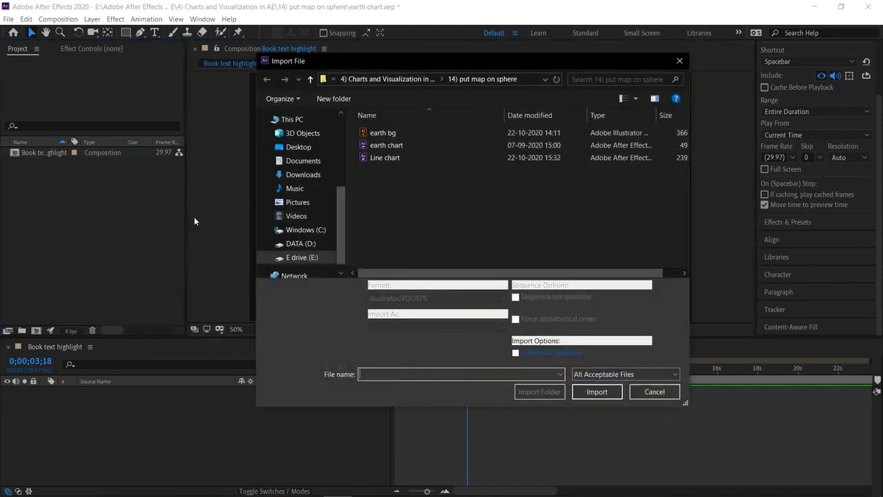
{"action": "left_click", "coordinate": [381, 132]}
{"action": "left_click", "coordinate": [384, 157], "text": "ctrl"}
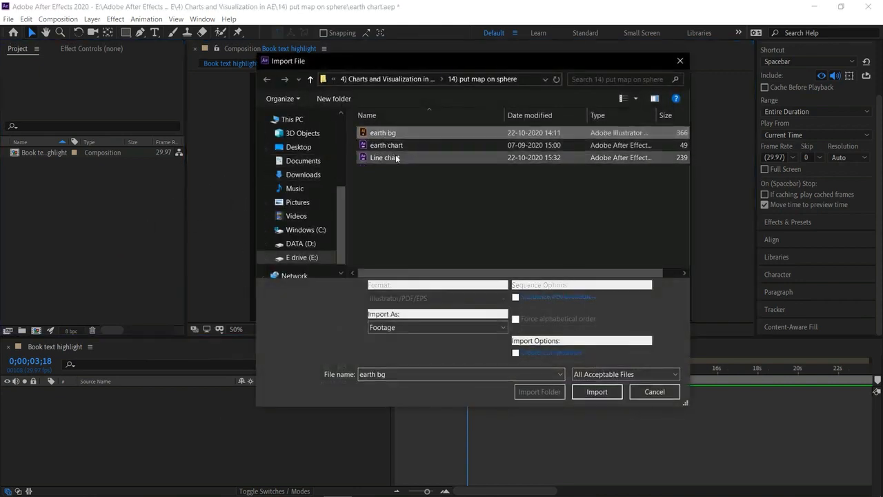
{"action": "left_click", "coordinate": [597, 391]}
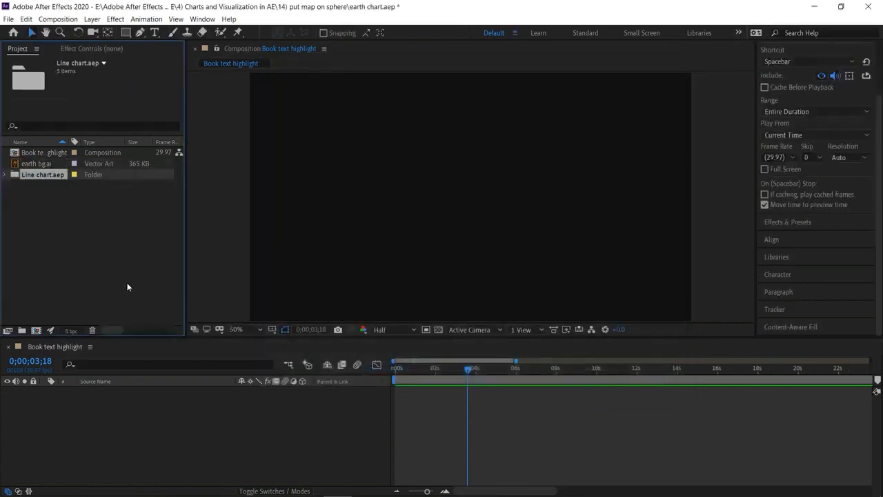
Add earth bg.ai as a layer in the Book text highlight composition.
{"action": "left_click", "coordinate": [123, 274]}
{"action": "left_click_drag", "start_coordinate": [33, 165], "coordinate": [124, 419]}
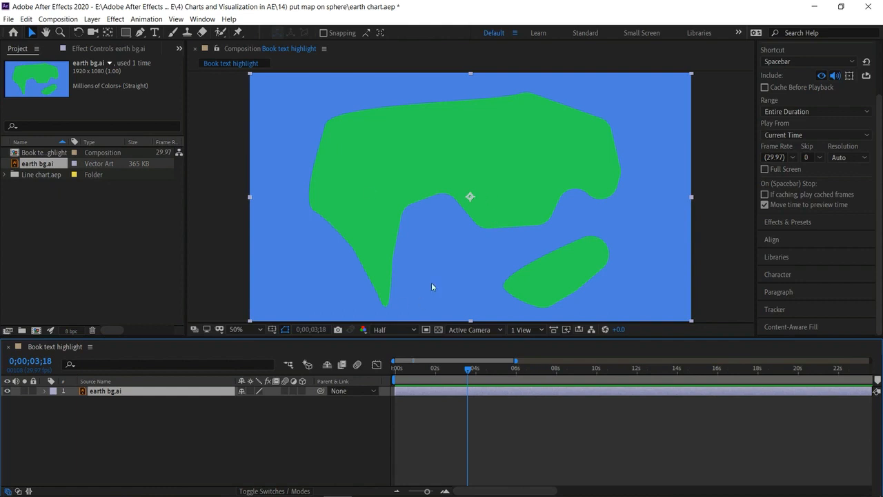
{"action": "left_click", "coordinate": [227, 219]}
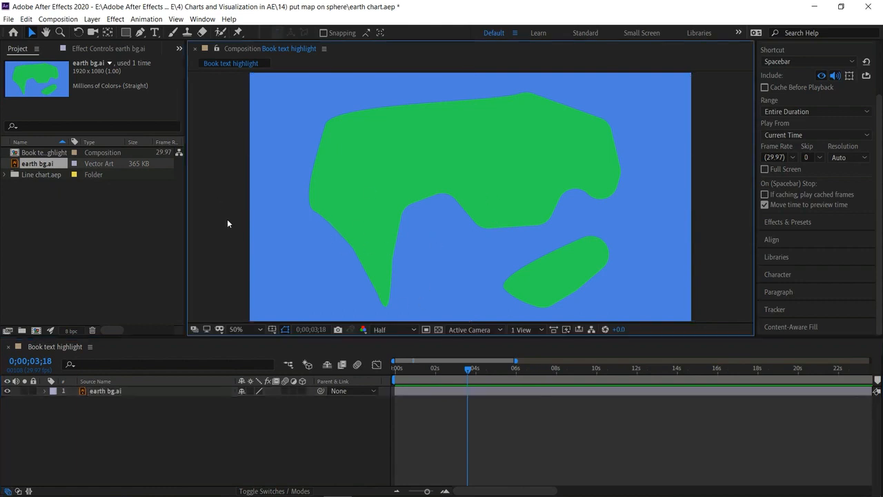
Find the CC Sphere effect, apply it to the earth bg.ai layer, and set its radius to 390.
{"action": "left_click", "coordinate": [203, 19]}
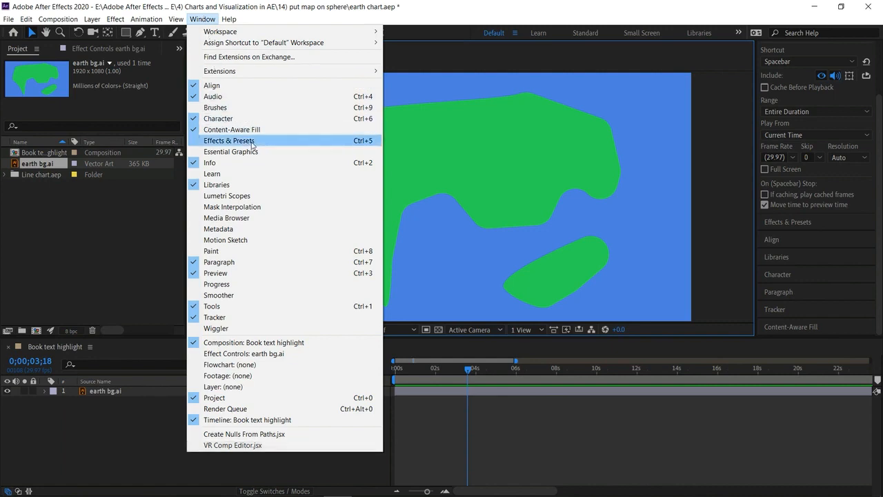
{"action": "left_click", "coordinate": [252, 143]}
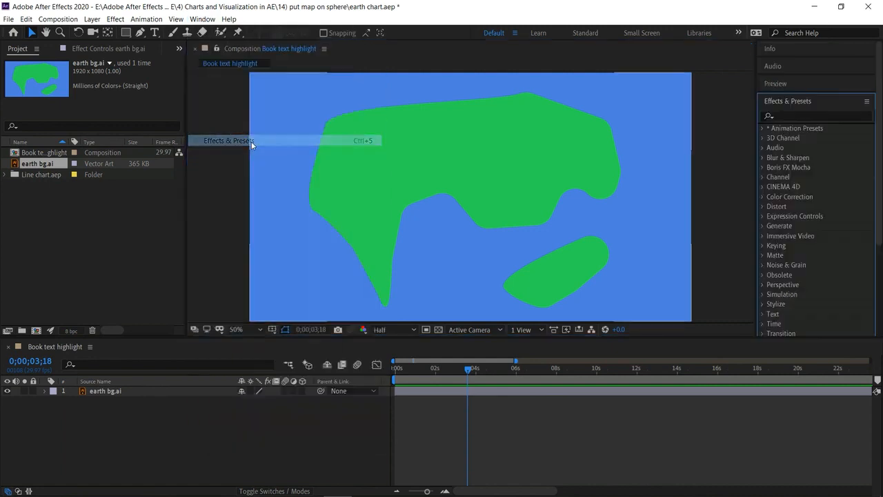
{"action": "left_click", "coordinate": [797, 115]}
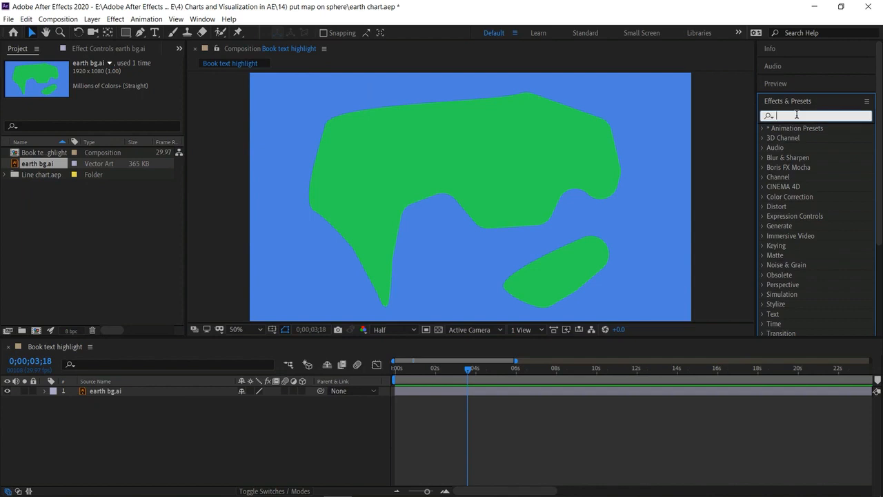
{"action": "type", "text": "spher"}
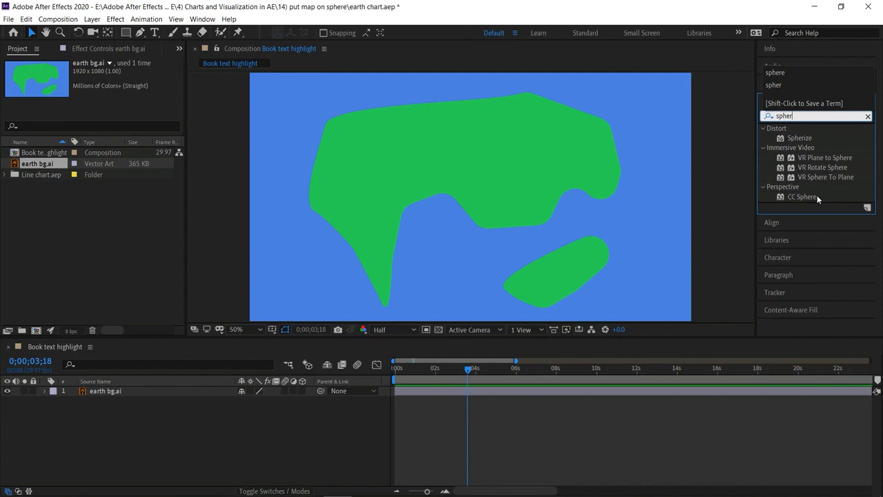
{"action": "left_click_drag", "start_coordinate": [817, 195], "coordinate": [570, 203]}
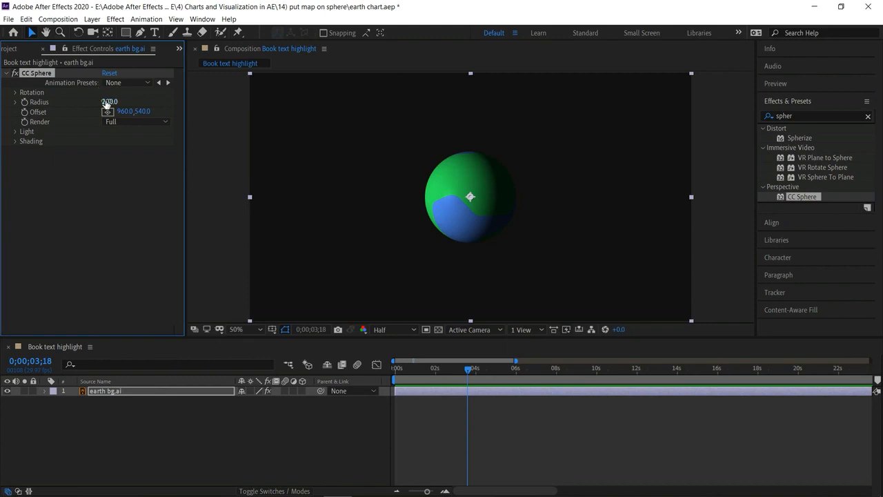
{"action": "left_click_drag", "start_coordinate": [107, 104], "coordinate": [225, 112]}
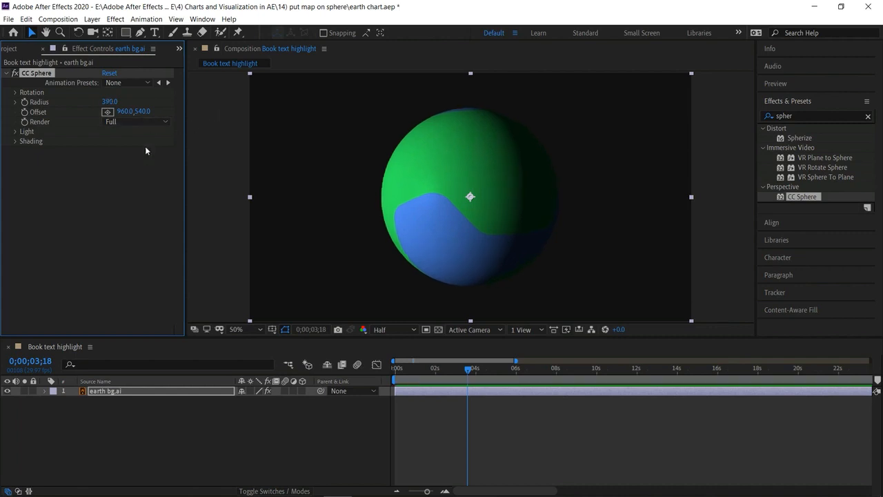
At 0;00;00;14, set the CC Sphere light height to 100 and light intensity to 87.
{"action": "left_click_drag", "start_coordinate": [467, 370], "coordinate": [413, 375]}
{"action": "left_click", "coordinate": [446, 492]}
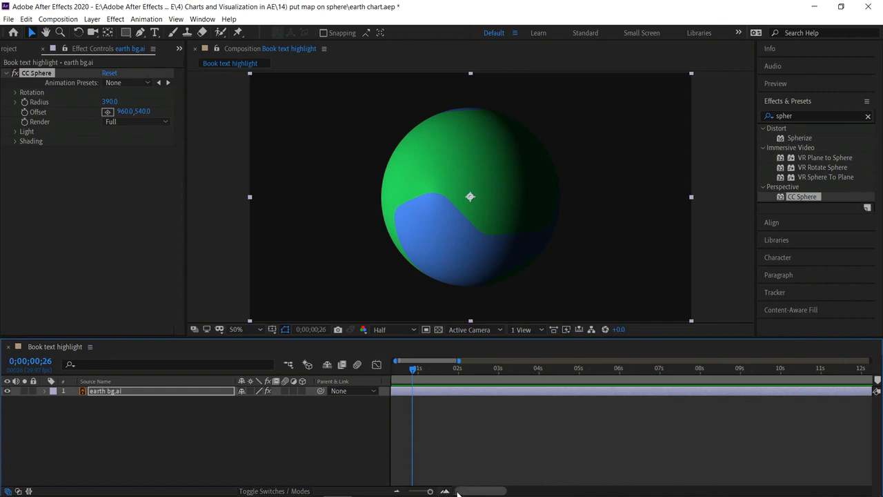
{"action": "mouse_move", "coordinate": [427, 375]}
{"action": "left_mouse_down"}
{"action": "mouse_move", "coordinate": [394, 378]}
{"action": "mouse_move", "coordinate": [412, 384]}
{"action": "left_mouse_up"}
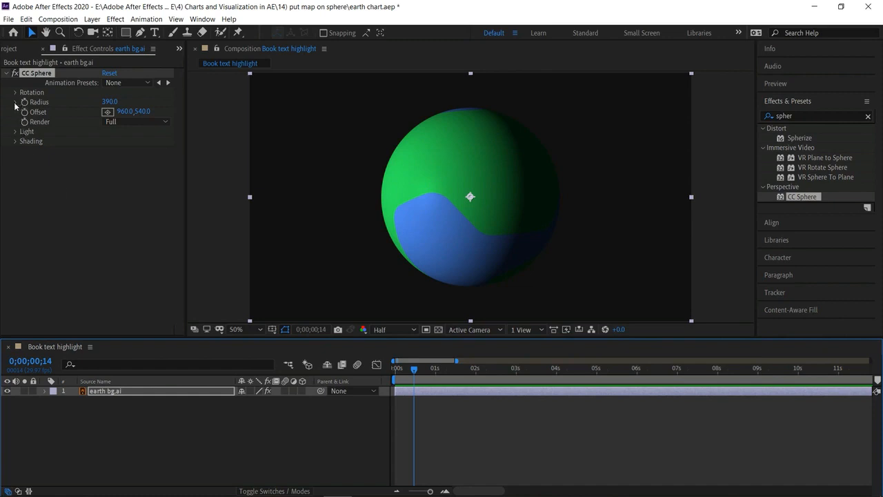
{"action": "left_click", "coordinate": [15, 132]}
{"action": "left_click_drag", "start_coordinate": [107, 160], "coordinate": [211, 202]}
{"action": "left_click_drag", "start_coordinate": [212, 202], "coordinate": [142, 197]}
{"action": "left_click", "coordinate": [109, 160]}
{"action": "type", "text": "100"}
{"action": "key", "text": "Return"}
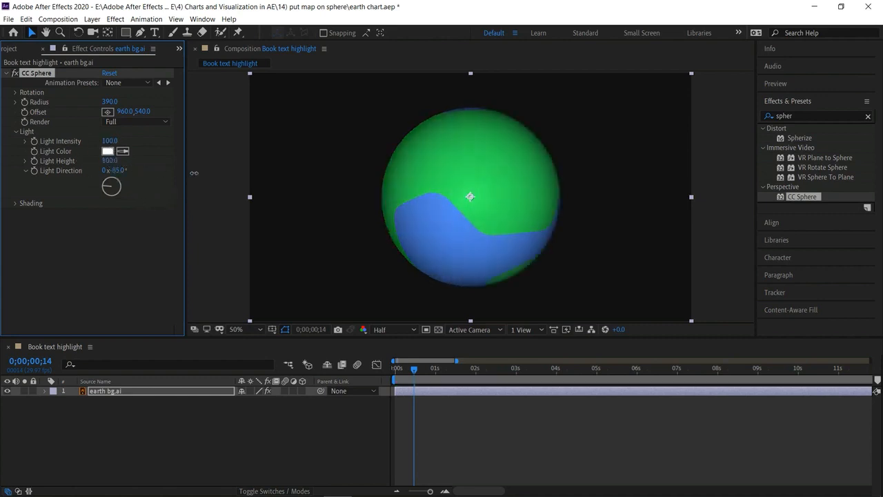
{"action": "mouse_move", "coordinate": [108, 141]}
{"action": "left_mouse_down"}
{"action": "mouse_move", "coordinate": [60, 137]}
{"action": "mouse_move", "coordinate": [188, 147]}
{"action": "mouse_move", "coordinate": [98, 148]}
{"action": "left_mouse_up"}
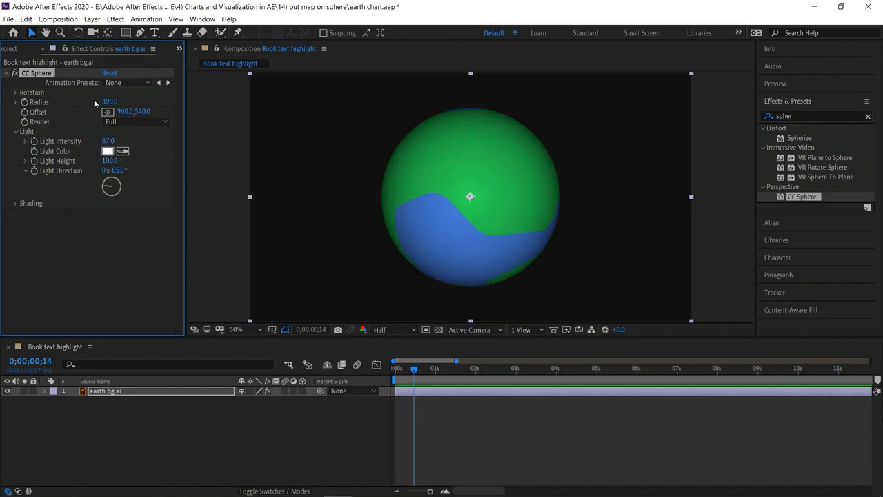
Set the CC Sphere Rotation Y to 1°, light height to -73 and light direction to -328°.
{"action": "left_click", "coordinate": [14, 93]}
{"action": "left_click_drag", "start_coordinate": [115, 135], "coordinate": [139, 153]}
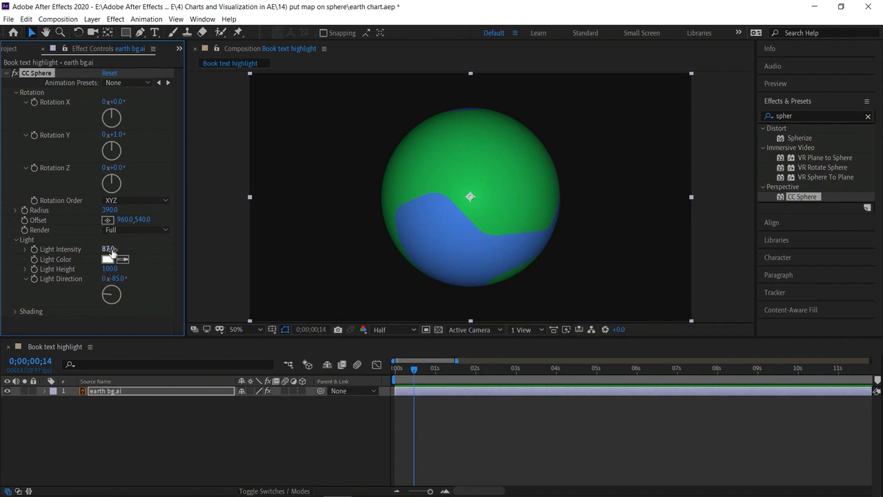
{"action": "left_click_drag", "start_coordinate": [116, 278], "coordinate": [138, 291]}
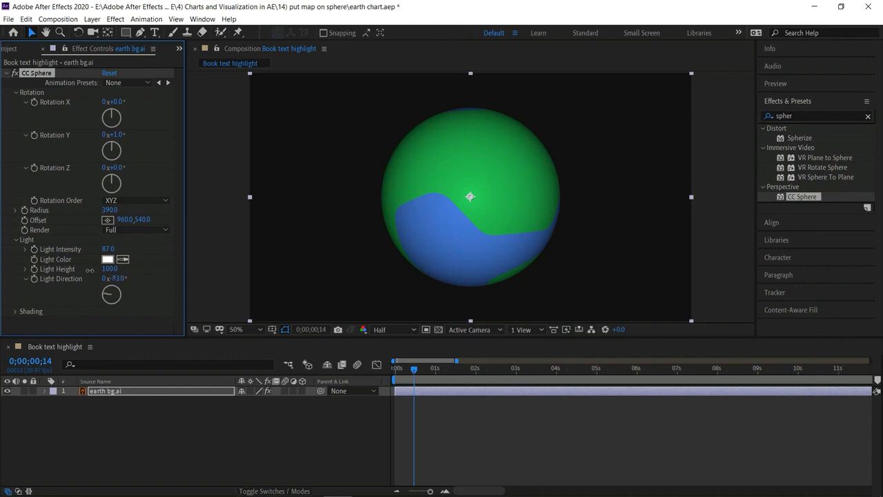
{"action": "left_click_drag", "start_coordinate": [89, 270], "coordinate": [82, 364]}
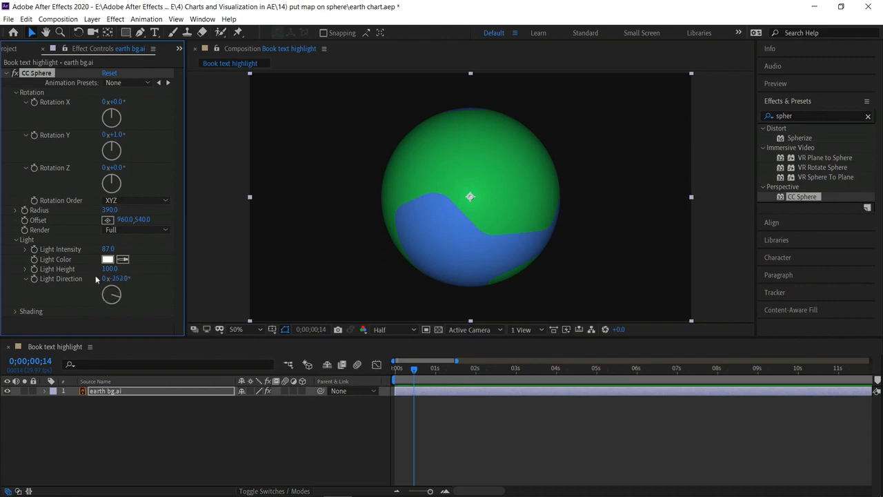
{"action": "left_click_drag", "start_coordinate": [106, 271], "coordinate": [24, 281]}
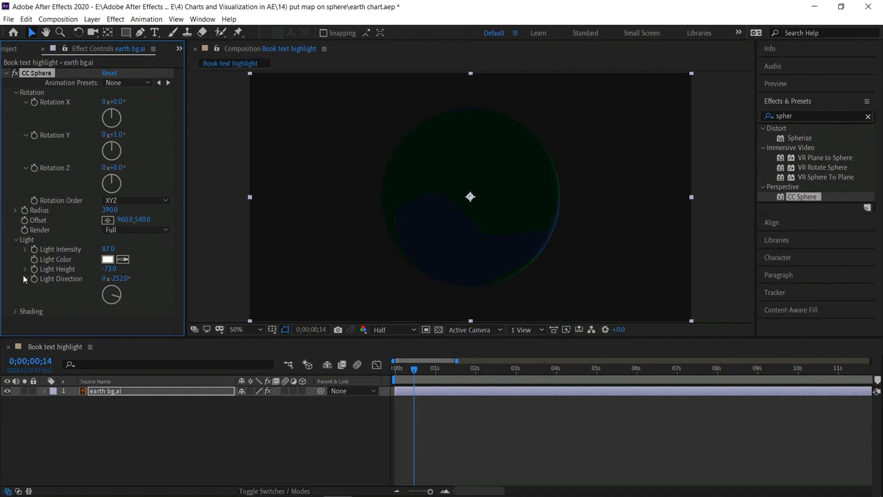
{"action": "left_click_drag", "start_coordinate": [121, 280], "coordinate": [85, 282]}
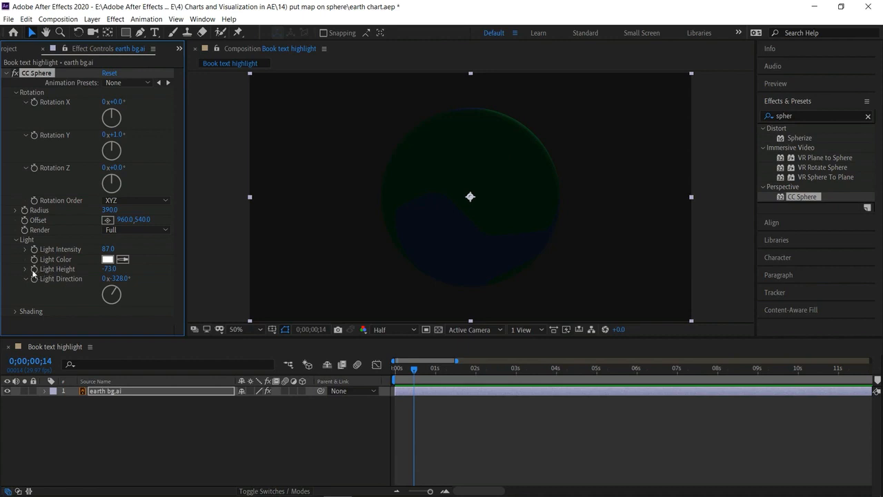
Animate the sphere's light height from -73 to 100 at 0;00;02;00 and preview the lighting.
{"action": "left_click_drag", "start_coordinate": [414, 372], "coordinate": [474, 400]}
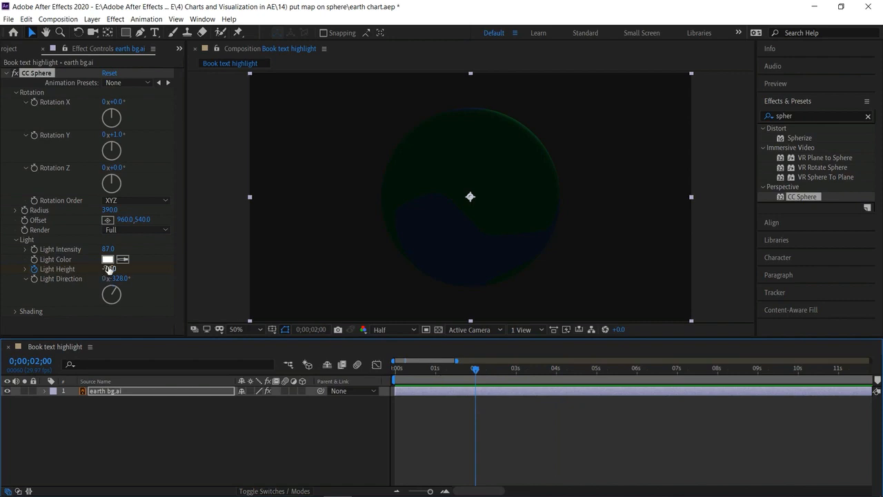
{"action": "left_click_drag", "start_coordinate": [109, 268], "coordinate": [222, 284]}
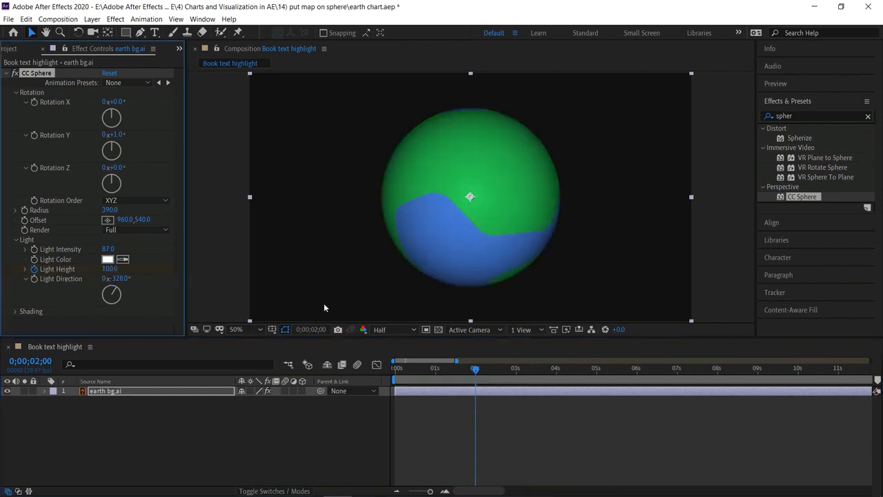
{"action": "left_click_drag", "start_coordinate": [476, 372], "coordinate": [362, 362]}
{"action": "key", "text": "space"}
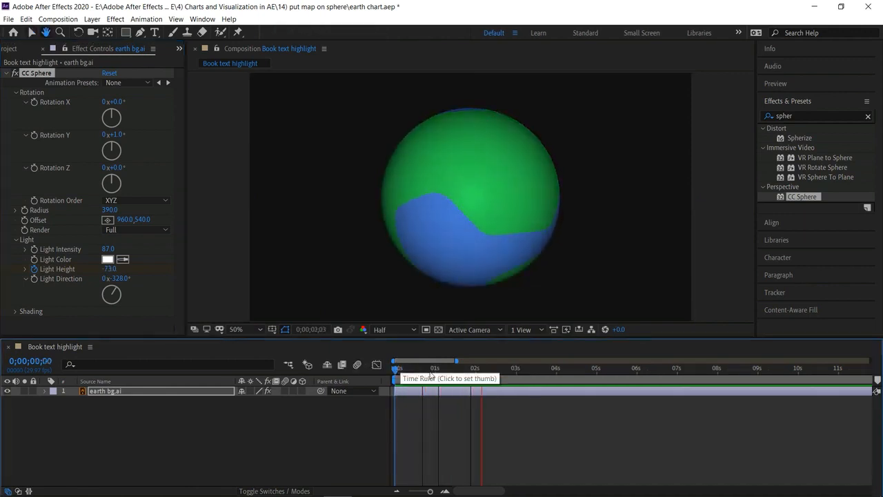
{"action": "key", "text": "space"}
Keyframe the sphere's Rotation Y from 0;00;02;05 to 2 full revolutions plus 1° at 0;00;09;01, and preview the spin.
{"action": "mouse_move", "coordinate": [485, 373]}
{"action": "left_mouse_down"}
{"action": "mouse_move", "coordinate": [475, 369]}
{"action": "mouse_move", "coordinate": [488, 388]}
{"action": "left_mouse_up"}
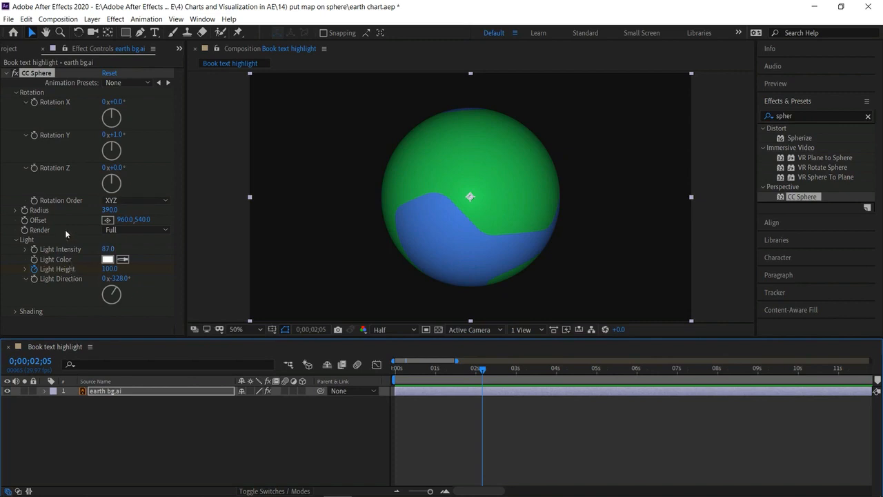
{"action": "left_click", "coordinate": [38, 138]}
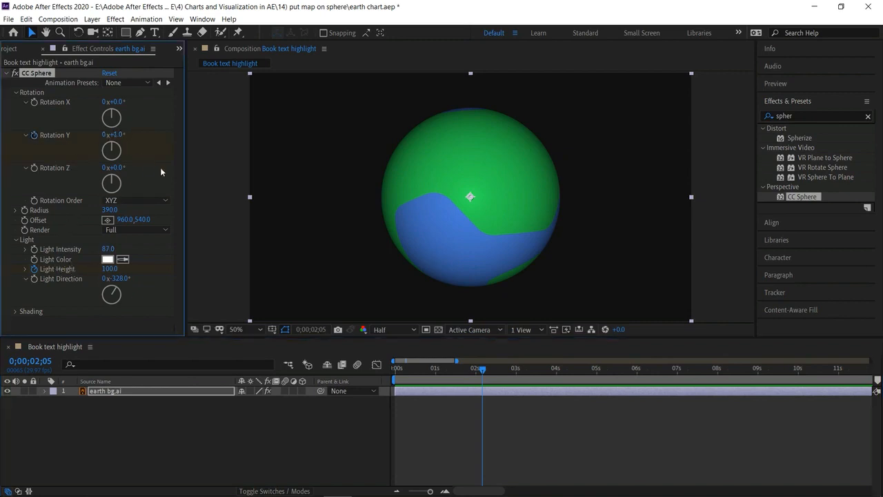
{"action": "left_click_drag", "start_coordinate": [487, 371], "coordinate": [757, 392]}
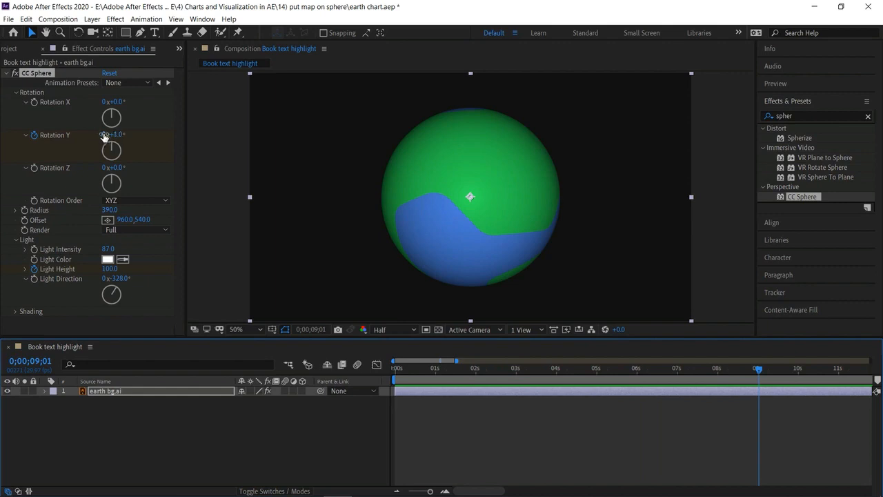
{"action": "left_click", "coordinate": [104, 135]}
{"action": "type", "text": "2"}
{"action": "key", "text": "Return"}
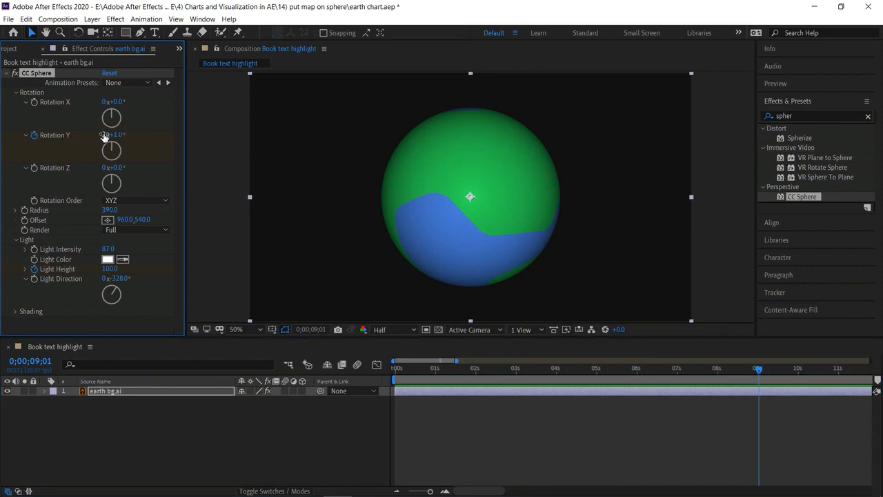
{"action": "key", "text": "space"}
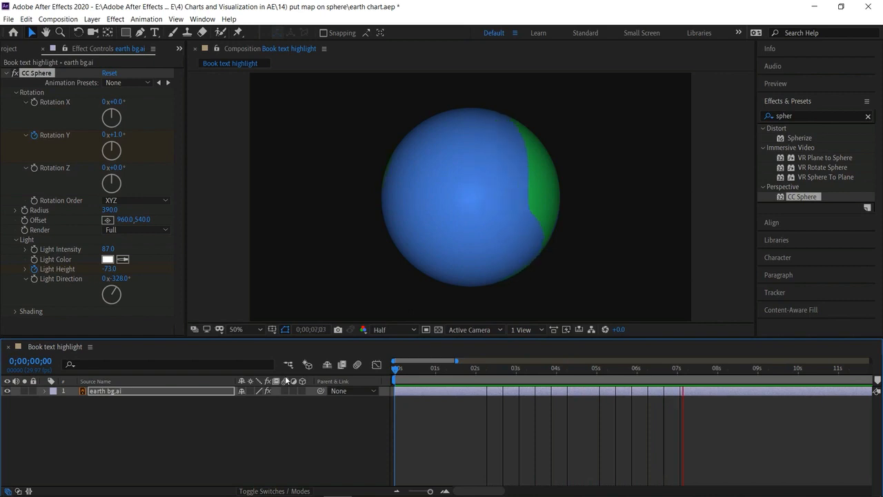
{"action": "key", "text": "space"}
Add the Line chart.aep folder's contents below the earth layer at 0;00;00;00, hiding the three solids and keeping the nested Book text highlight visible.
{"action": "left_click_drag", "start_coordinate": [773, 372], "coordinate": [357, 402]}
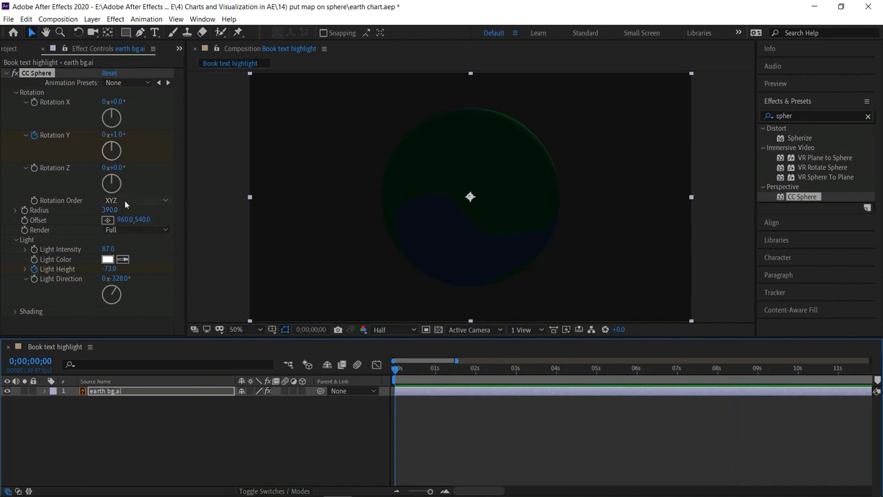
{"action": "left_click", "coordinate": [12, 48]}
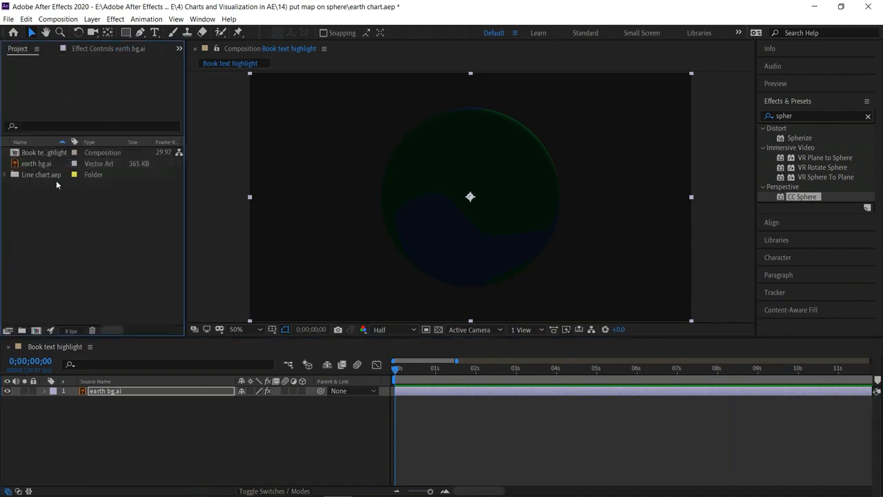
{"action": "left_click", "coordinate": [53, 176]}
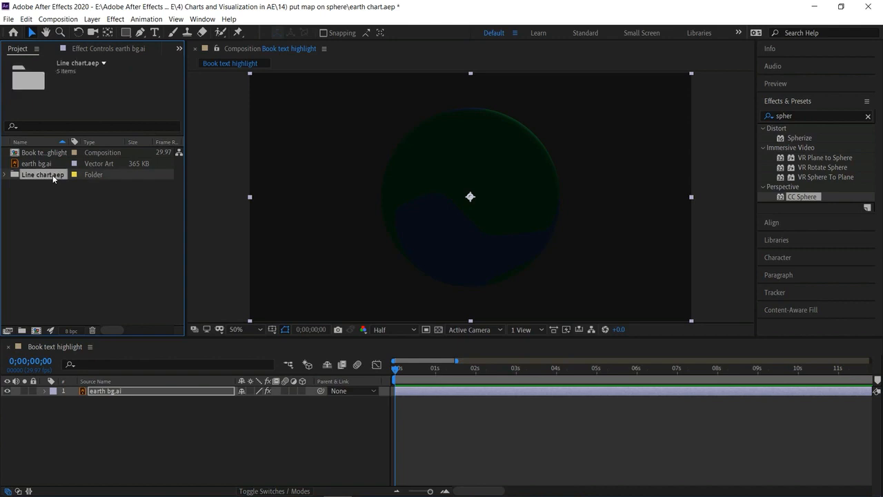
{"action": "left_click_drag", "start_coordinate": [56, 208], "coordinate": [93, 410]}
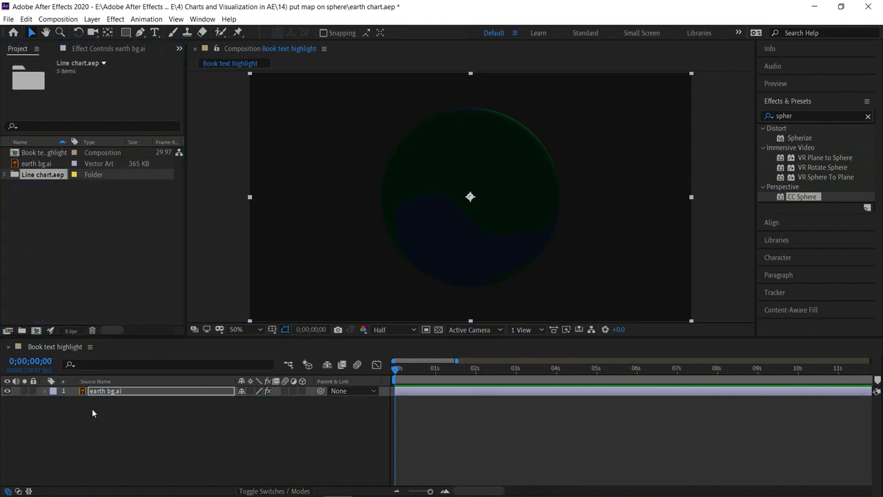
{"action": "left_click_drag", "start_coordinate": [7, 401], "coordinate": [6, 420]}
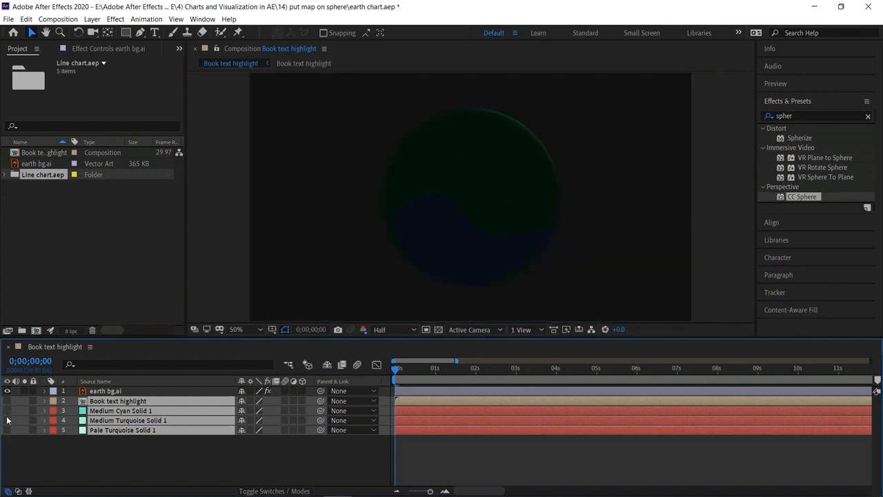
{"action": "left_click", "coordinate": [7, 401]}
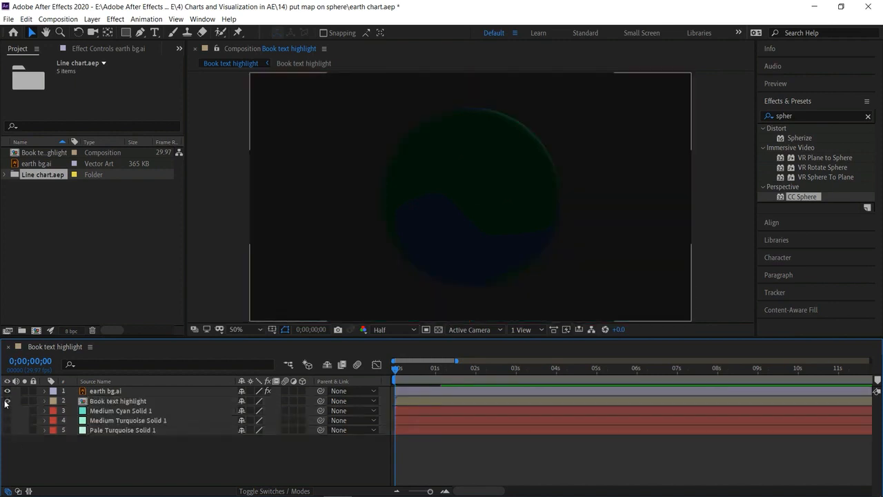
Move the nested Book text highlight layer above earth bg.ai and preview the line chart over the globe.
{"action": "left_click_drag", "start_coordinate": [129, 400], "coordinate": [131, 391]}
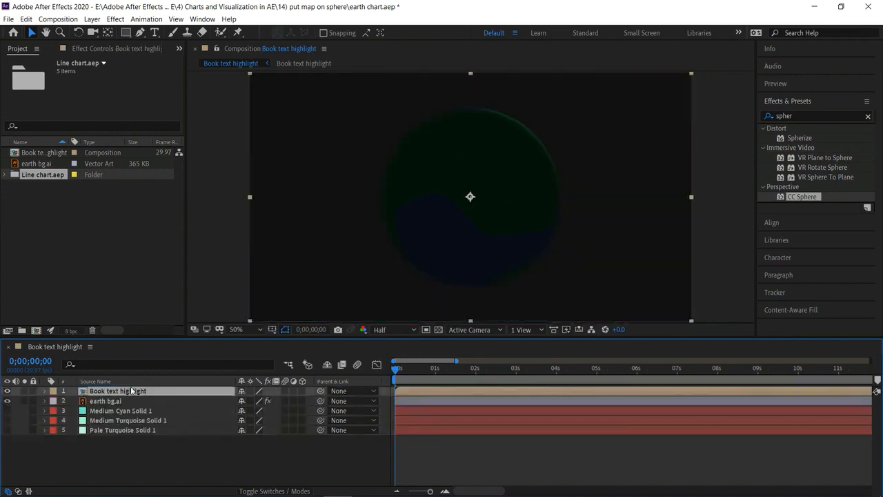
{"action": "key", "text": "space"}
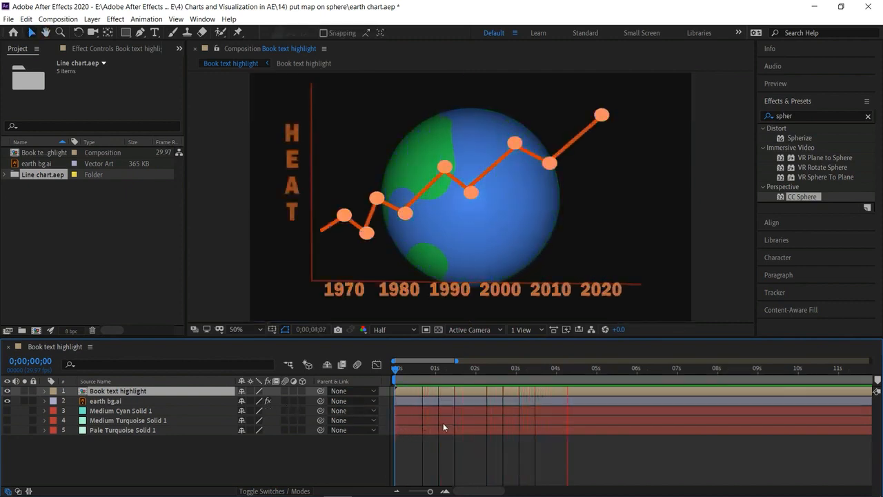
{"action": "key", "text": "space"}
Shift the Book text highlight layer to start at 0;00;01;29 and preview the animation from the beginning.
{"action": "left_click_drag", "start_coordinate": [586, 369], "coordinate": [475, 403]}
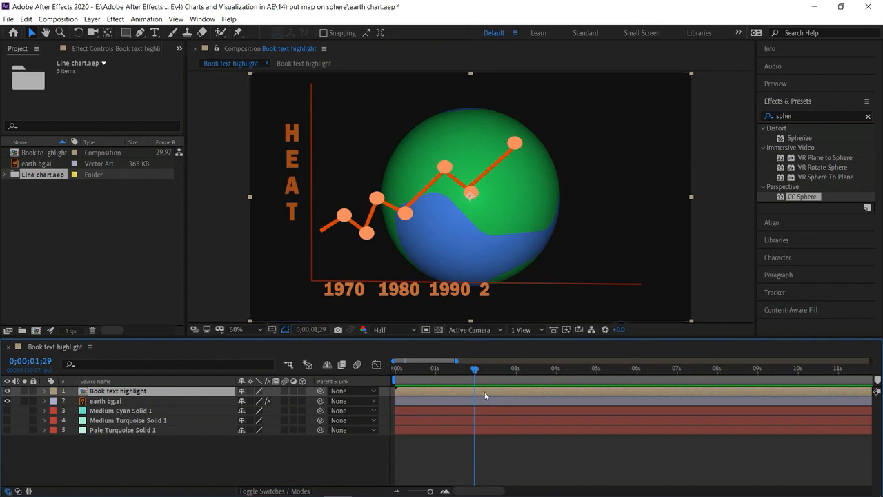
{"action": "key", "text": "bracketleft"}
{"action": "key", "text": "Home"}
{"action": "key", "text": "space"}
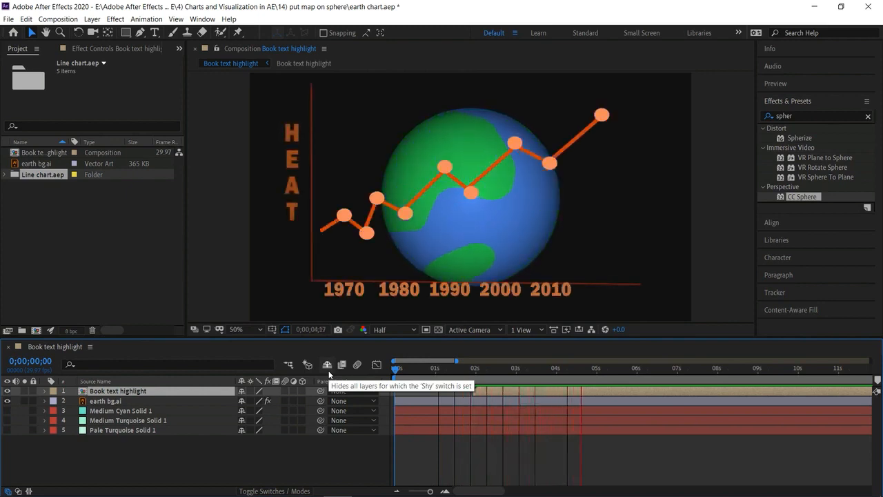
{"action": "key", "text": "space"}
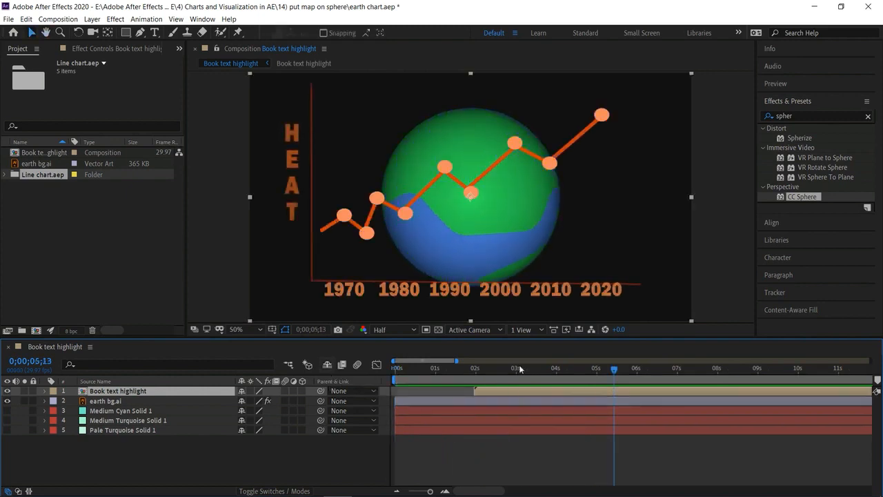
Move the line chart slightly lower over the globe and preview the composition from the start.
{"action": "left_click", "coordinate": [486, 213]}
{"action": "left_click_drag", "start_coordinate": [486, 222], "coordinate": [487, 232]}
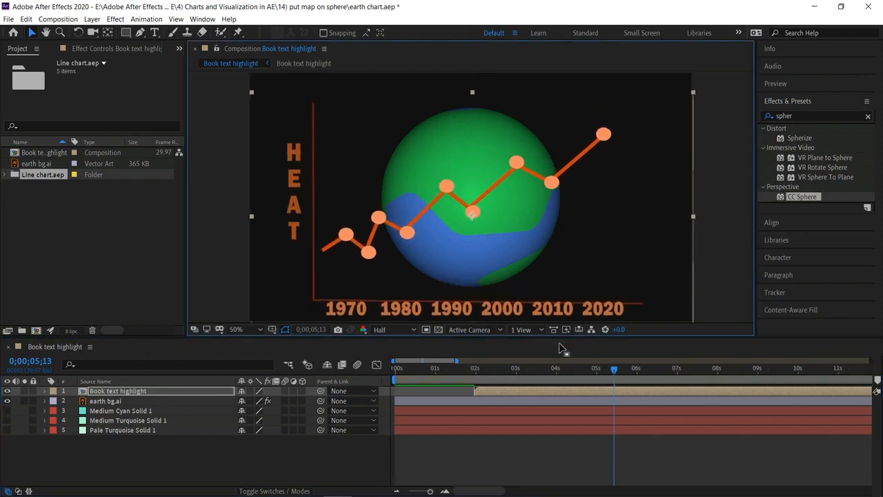
{"action": "left_click", "coordinate": [323, 374]}
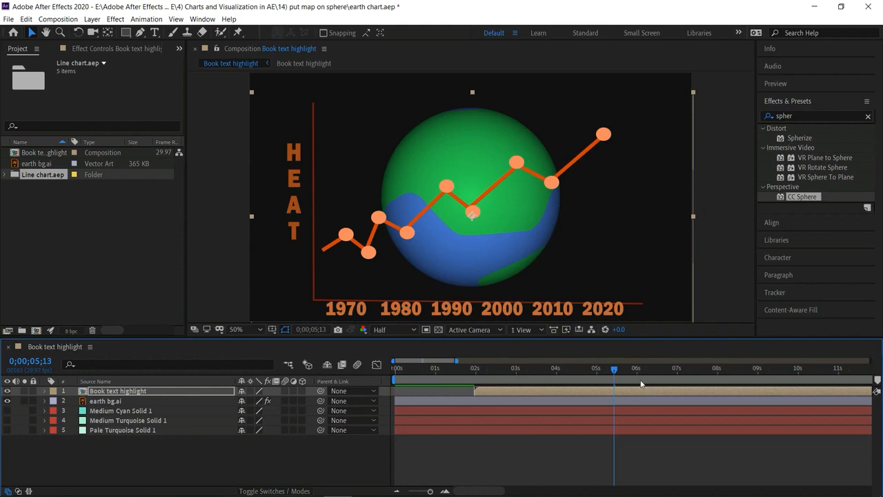
{"action": "left_click_drag", "start_coordinate": [614, 373], "coordinate": [334, 403]}
{"action": "key", "text": "space"}
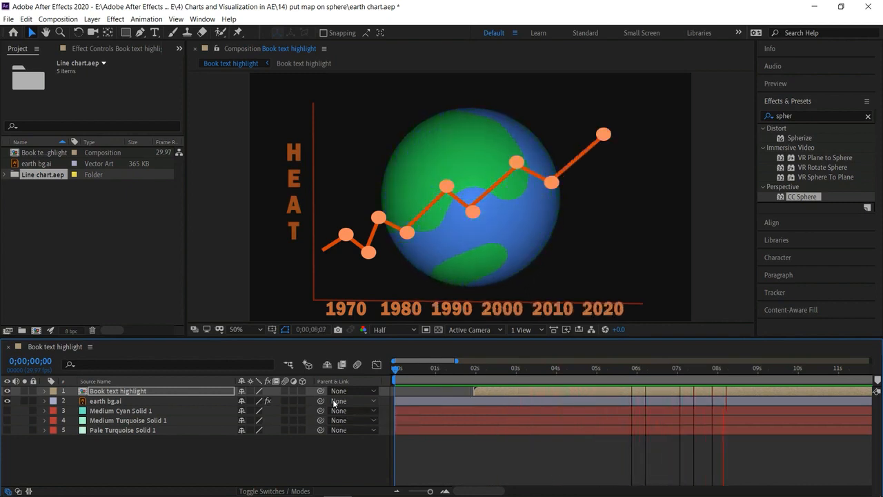
{"action": "key", "text": "space"}
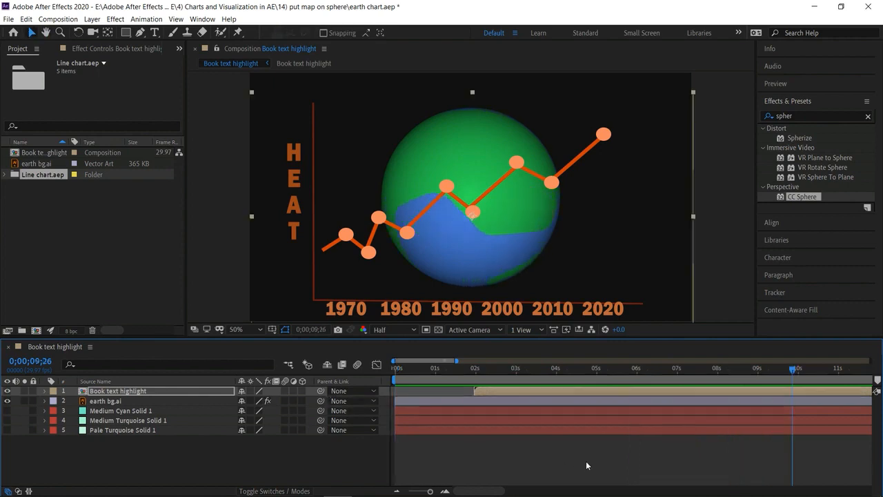
Trim the end of the composition's work area to 0;00;08;26.
{"action": "left_click_drag", "start_coordinate": [781, 369], "coordinate": [752, 370]}
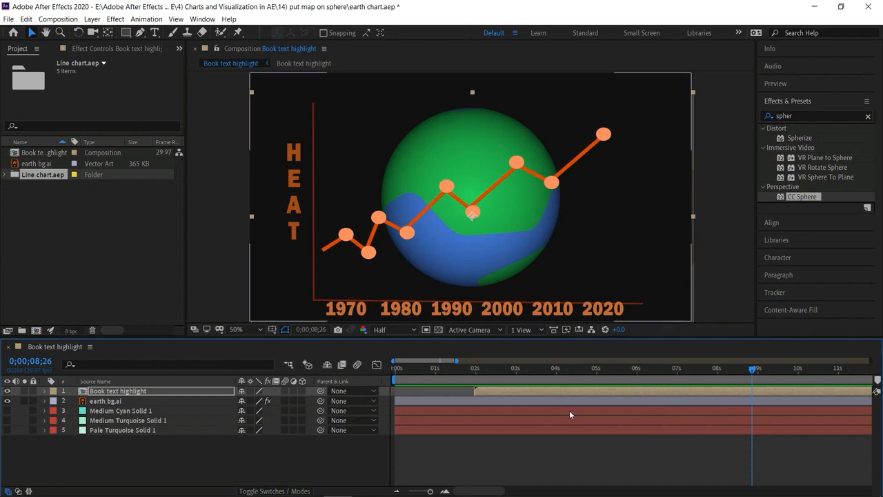
{"action": "left_click", "coordinate": [397, 492]}
{"action": "left_click", "coordinate": [397, 492]}
{"action": "left_click", "coordinate": [397, 491]}
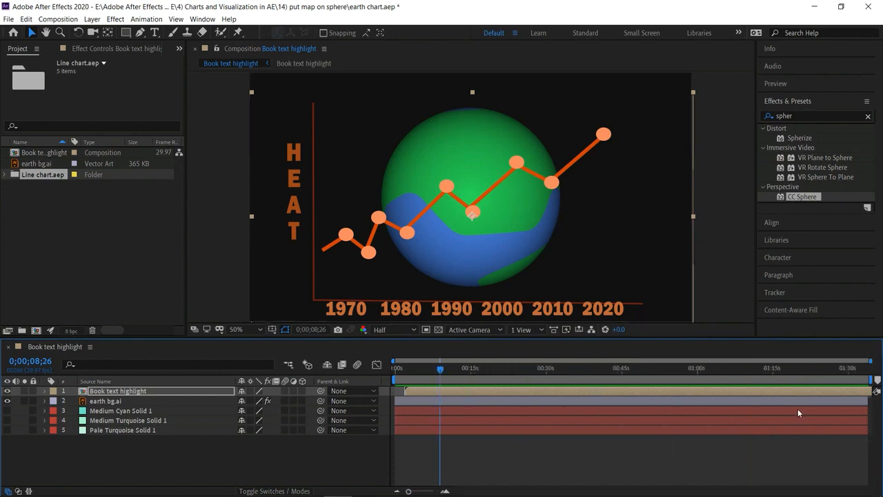
{"action": "left_click_drag", "start_coordinate": [874, 379], "coordinate": [441, 379]}
{"action": "left_click", "coordinate": [445, 491]}
{"action": "left_click", "coordinate": [445, 491]}
{"action": "left_click", "coordinate": [445, 491]}
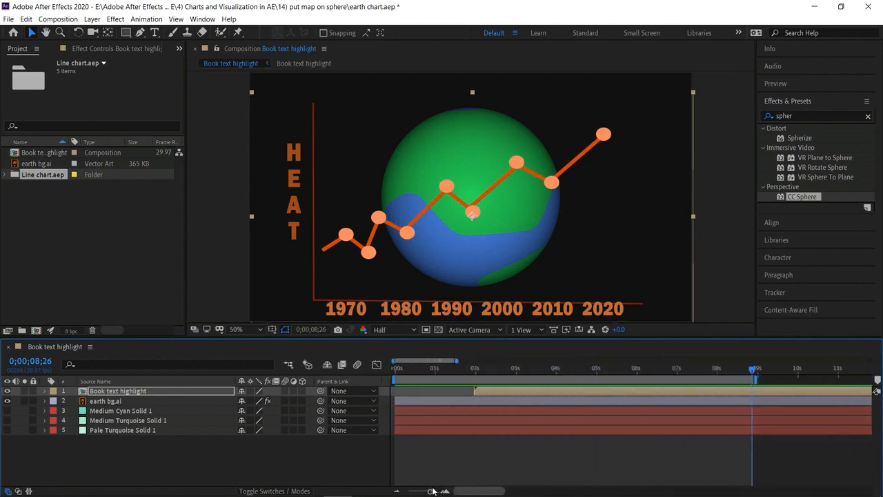
Send the Book text highlight composition to the Adobe Media Encoder queue.
{"action": "left_click", "coordinate": [8, 19]}
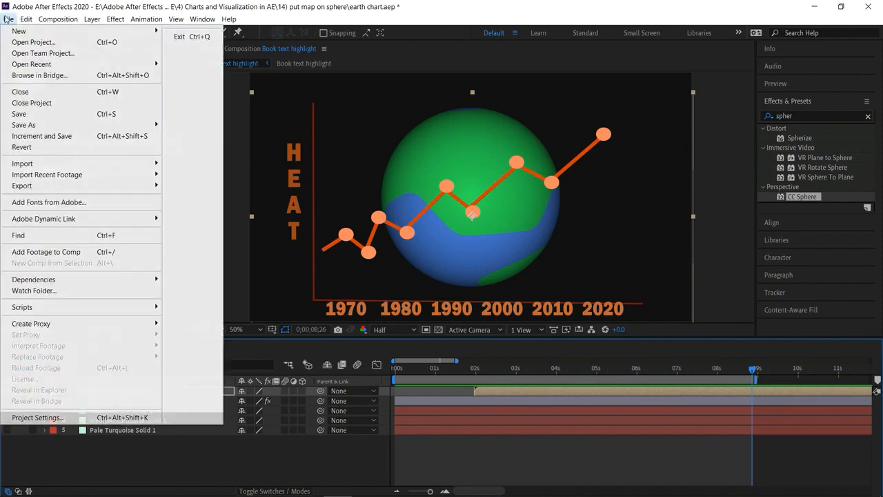
{"action": "mouse_move", "coordinate": [141, 186]}
{"action": "left_click", "coordinate": [173, 187]}
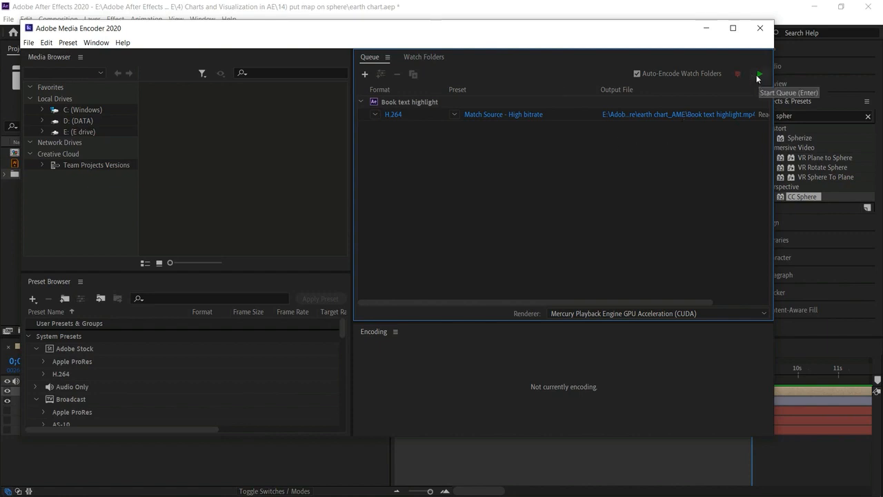
Name the output file earth chart in the earth chart_AME folder, encode the queued video and close Media Encoder.
{"action": "left_click", "coordinate": [711, 115]}
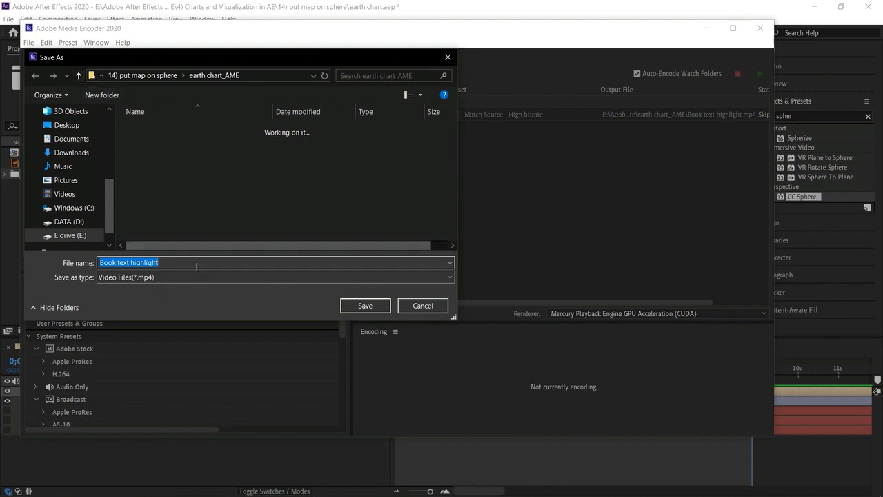
{"action": "type", "text": "earth chart"}
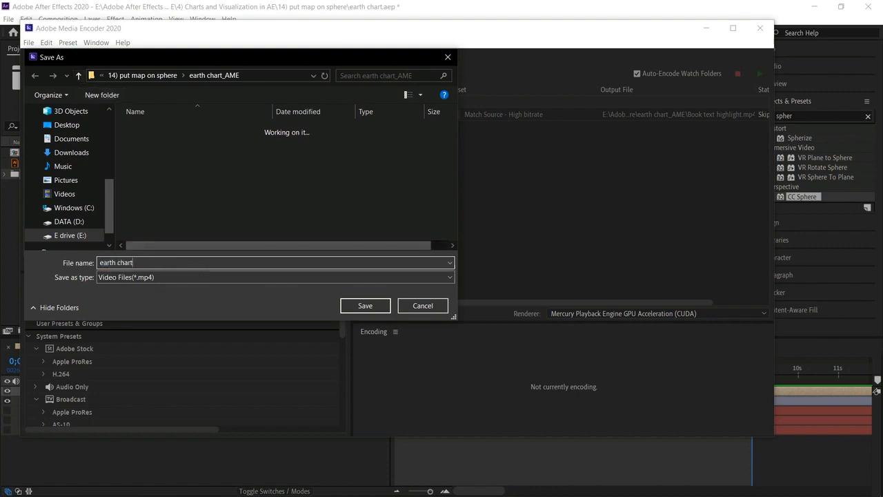
{"action": "left_click", "coordinate": [350, 307]}
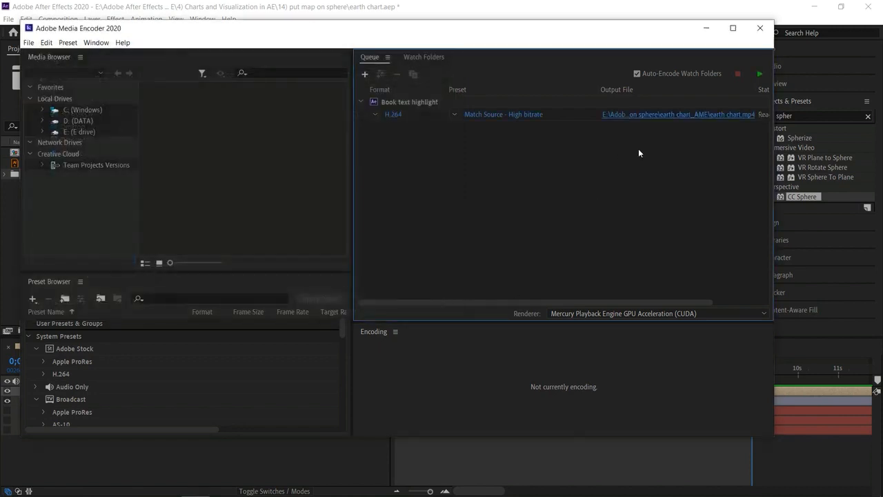
{"action": "left_click", "coordinate": [759, 74]}
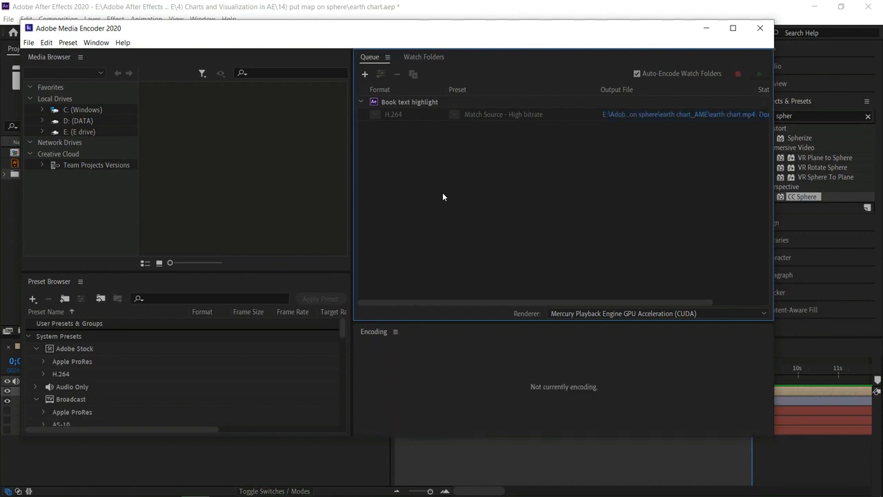
{"action": "left_click", "coordinate": [762, 28]}
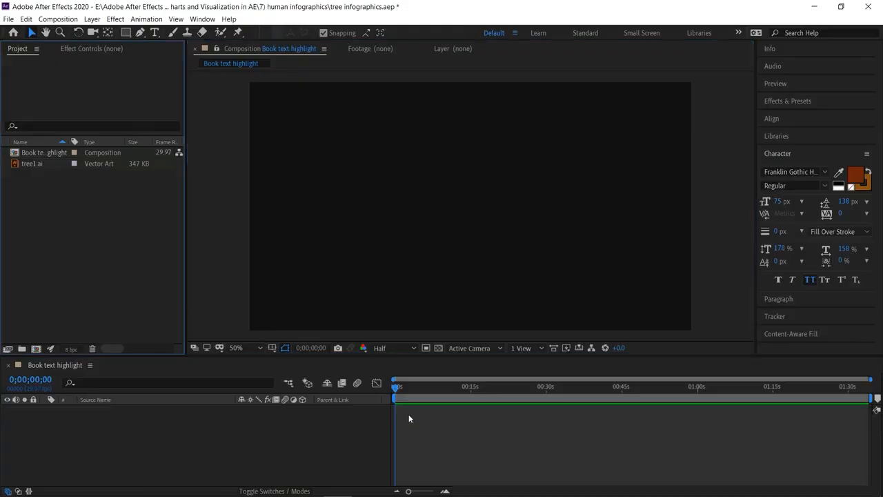
Add tree1.ai as a layer in the Book text highlight composition of the tree infographics project.
{"action": "left_click", "coordinate": [447, 492]}
{"action": "left_click", "coordinate": [446, 492]}
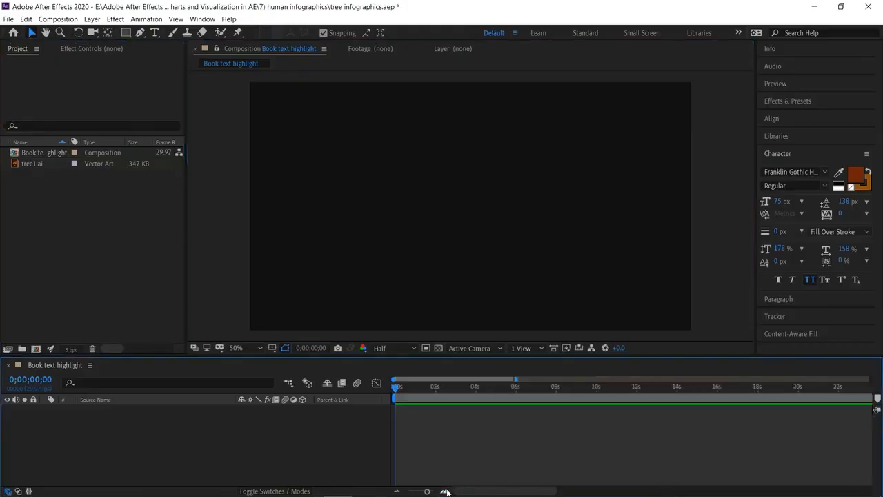
{"action": "left_click", "coordinate": [447, 492]}
{"action": "left_click_drag", "start_coordinate": [52, 167], "coordinate": [120, 432]}
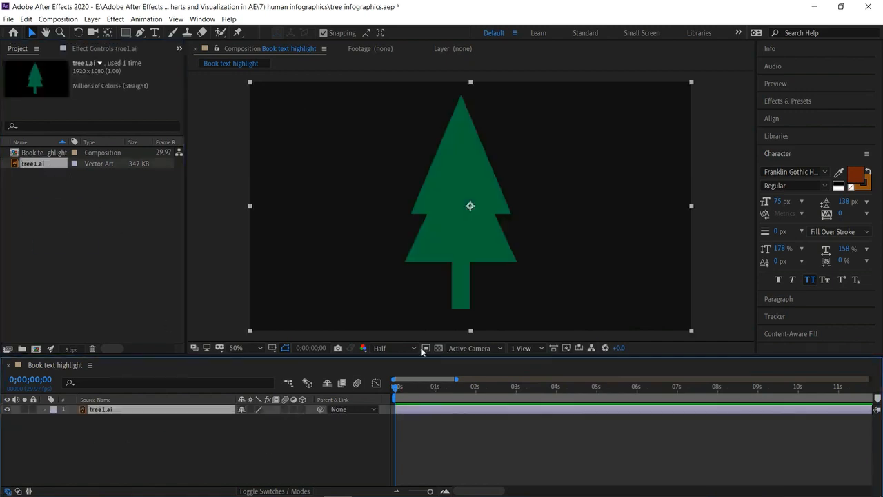
Duplicate the tree1.ai layer.
{"action": "left_click", "coordinate": [450, 230]}
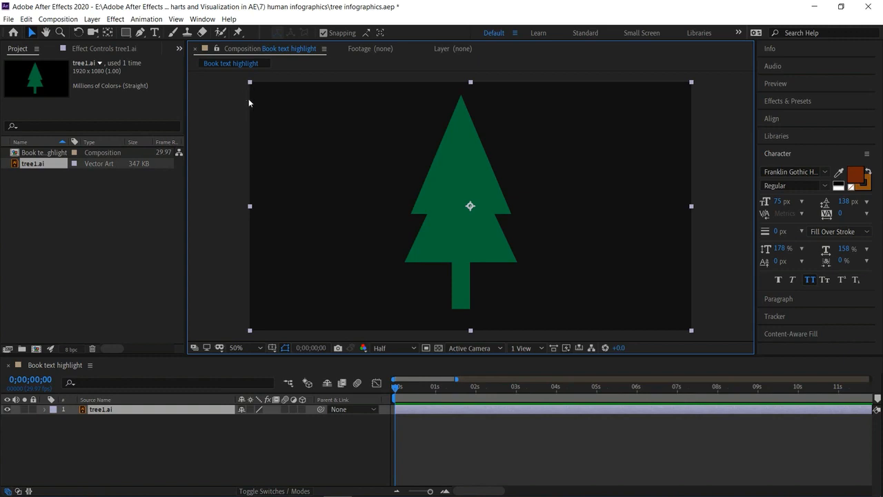
{"action": "left_click", "coordinate": [121, 440]}
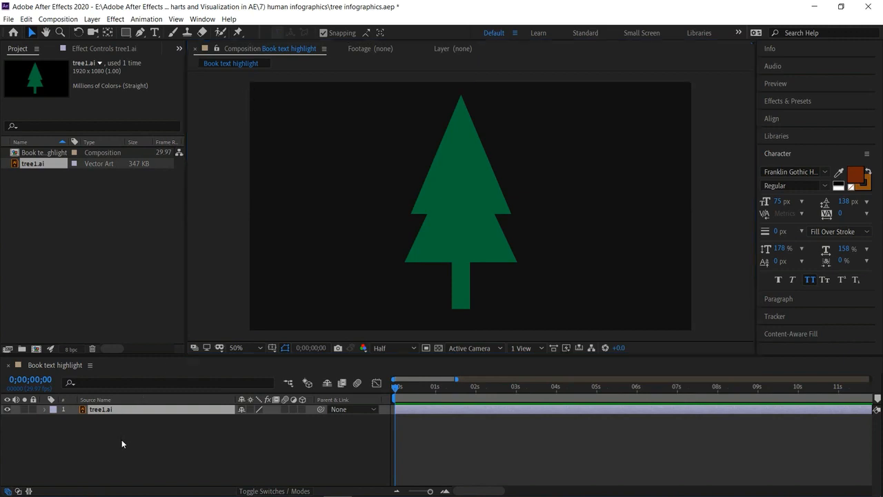
{"action": "left_click", "coordinate": [123, 411]}
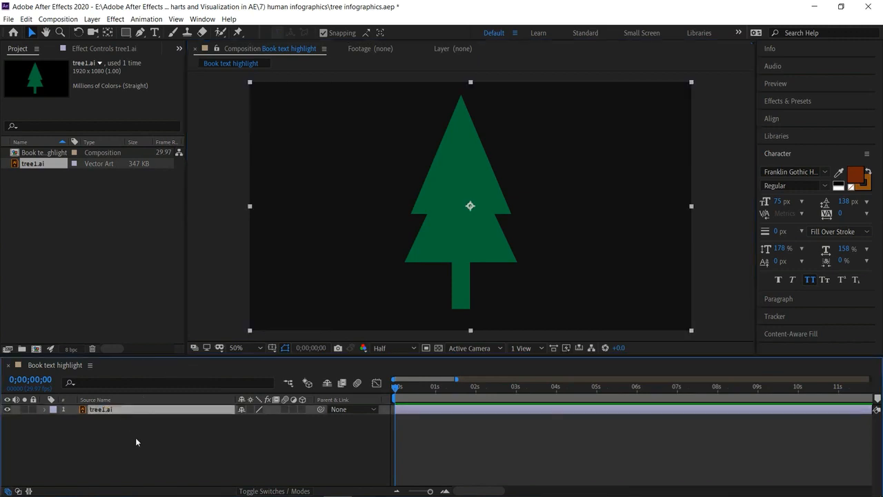
{"action": "key", "text": "ctrl+d"}
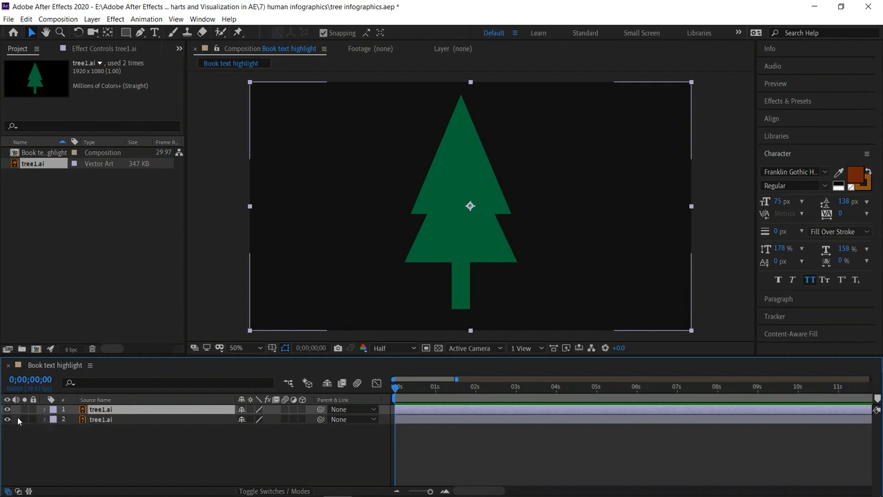
Set the opacity of the lower tree1.ai layer to 50%.
{"action": "left_click", "coordinate": [45, 419]}
{"action": "left_click", "coordinate": [55, 429]}
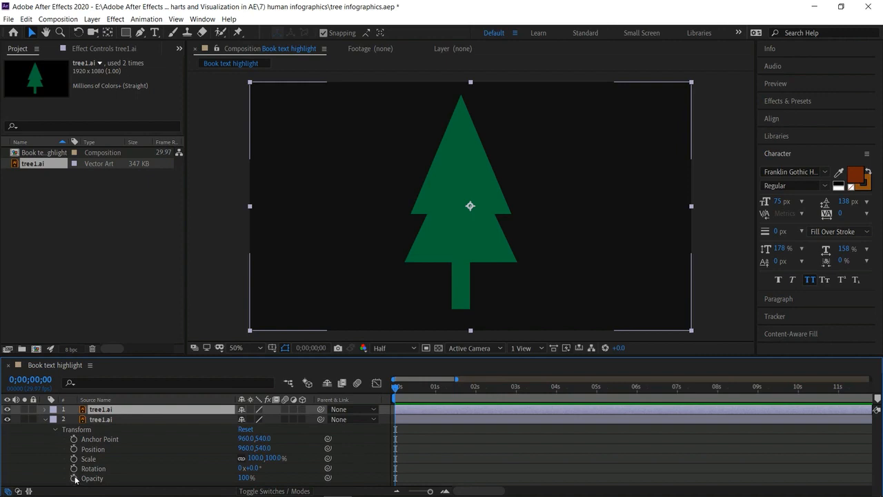
{"action": "left_click", "coordinate": [243, 478]}
{"action": "type", "text": "40"}
{"action": "key", "text": "Return"}
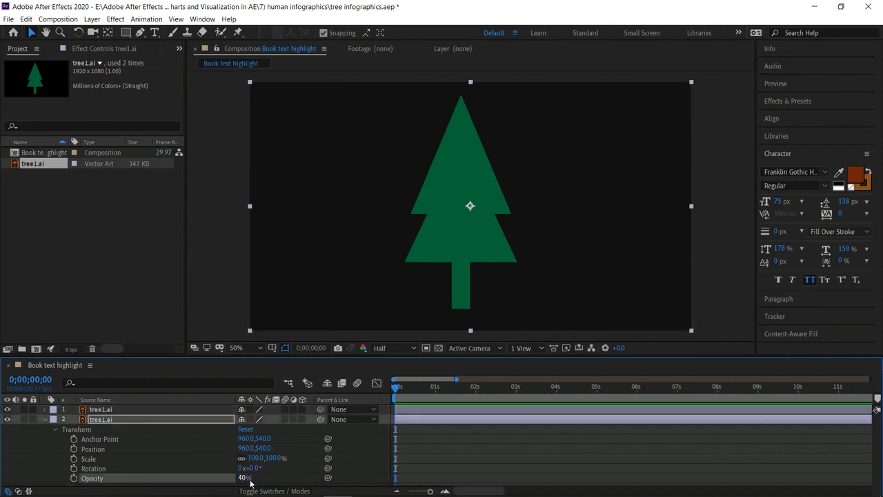
{"action": "left_click", "coordinate": [244, 478]}
{"action": "type", "text": "50"}
{"action": "key", "text": "Return"}
{"action": "left_click", "coordinate": [46, 419]}
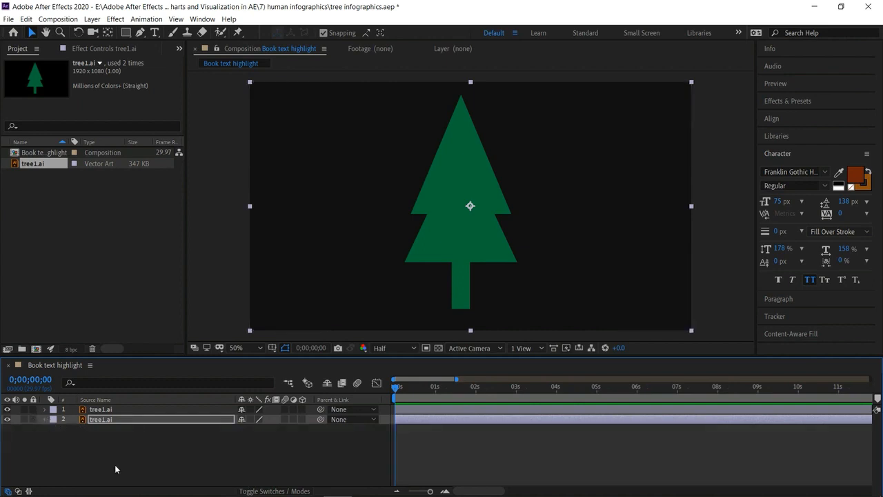
Draw a white rectangle on a new shape layer so that it covers the entire tree.
{"action": "left_click", "coordinate": [115, 467]}
{"action": "left_click", "coordinate": [125, 32]}
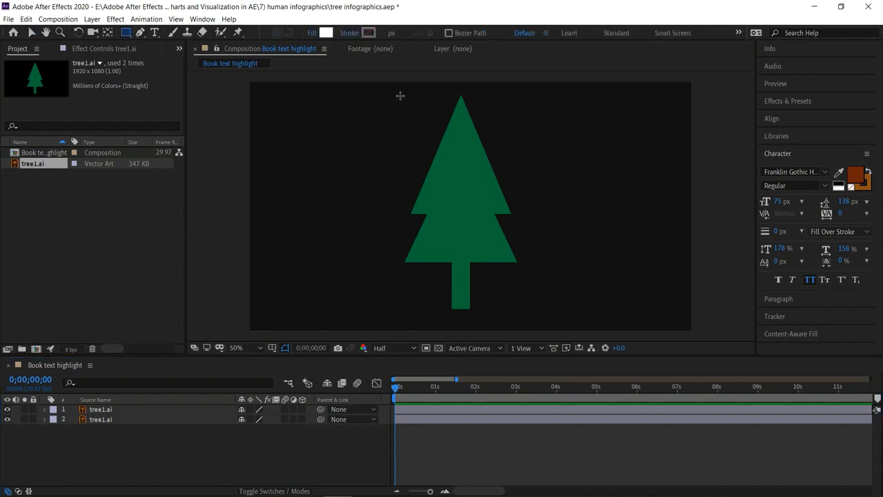
{"action": "mouse_move", "coordinate": [397, 90]}
{"action": "left_mouse_down"}
{"action": "mouse_move", "coordinate": [519, 272]}
{"action": "mouse_move", "coordinate": [524, 315]}
{"action": "left_mouse_up"}
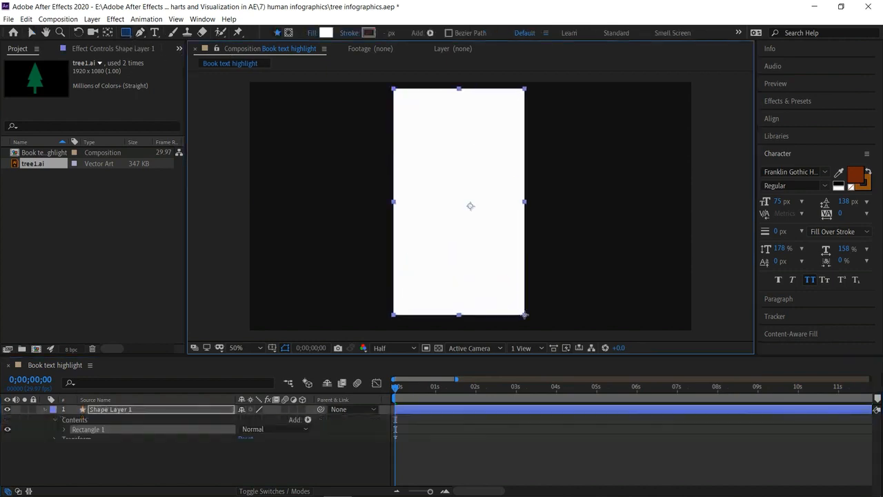
Set the upper tree1.ai layer's track matte to Alpha so it uses the rectangle shape layer as its matte.
{"action": "left_click", "coordinate": [27, 490]}
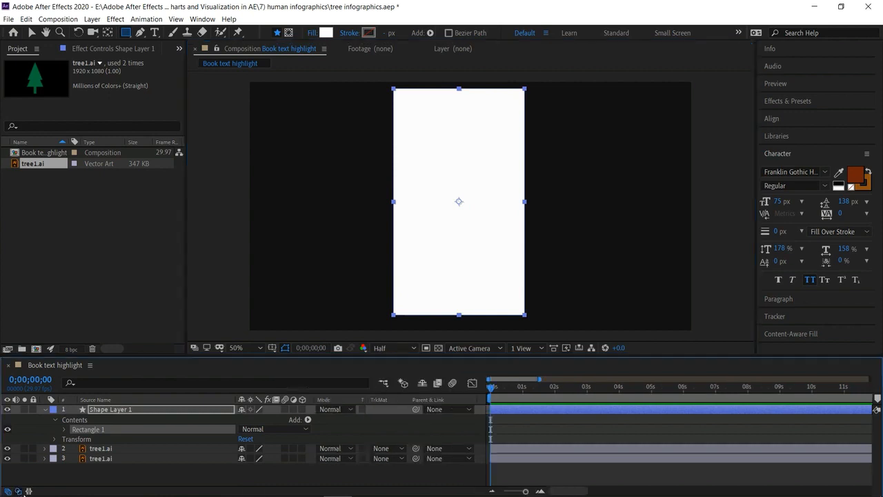
{"action": "left_click", "coordinate": [383, 450]}
{"action": "left_click", "coordinate": [411, 404]}
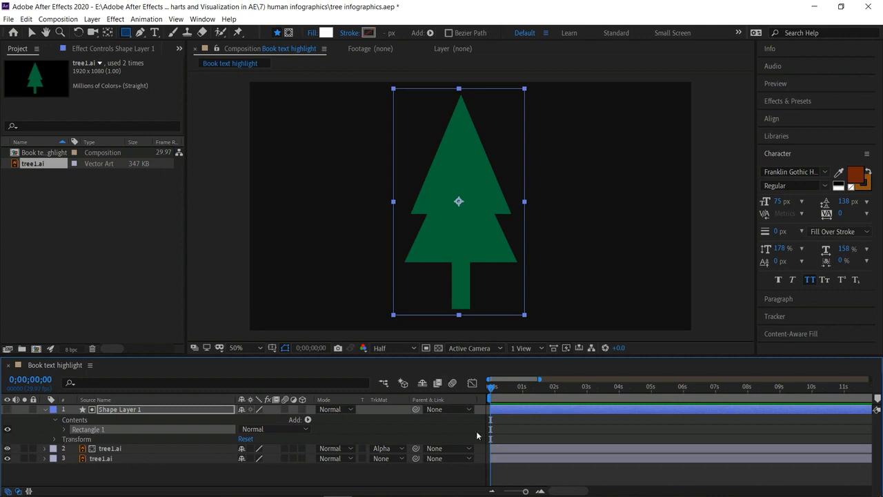
{"action": "left_click", "coordinate": [19, 491]}
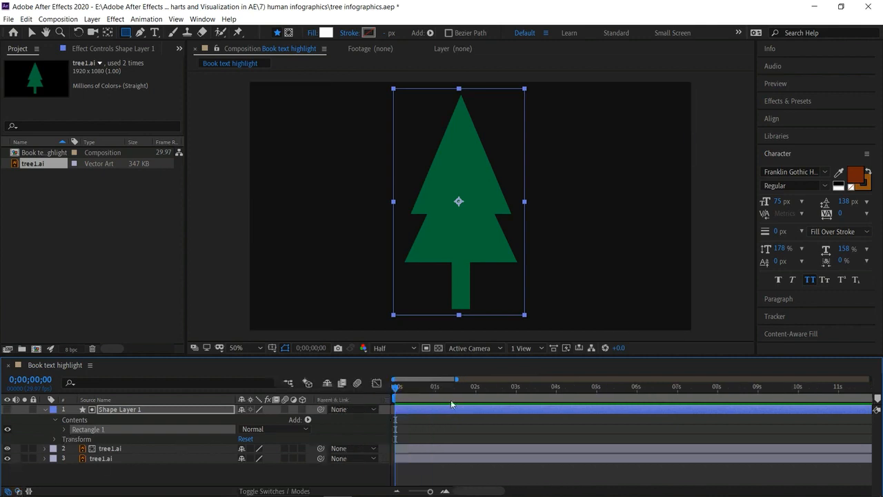
Keyframe the rectangle shape layer's position at 0;00;00;15 with its Y value at 1505, placing it below the tree.
{"action": "left_click_drag", "start_coordinate": [403, 396], "coordinate": [415, 396]}
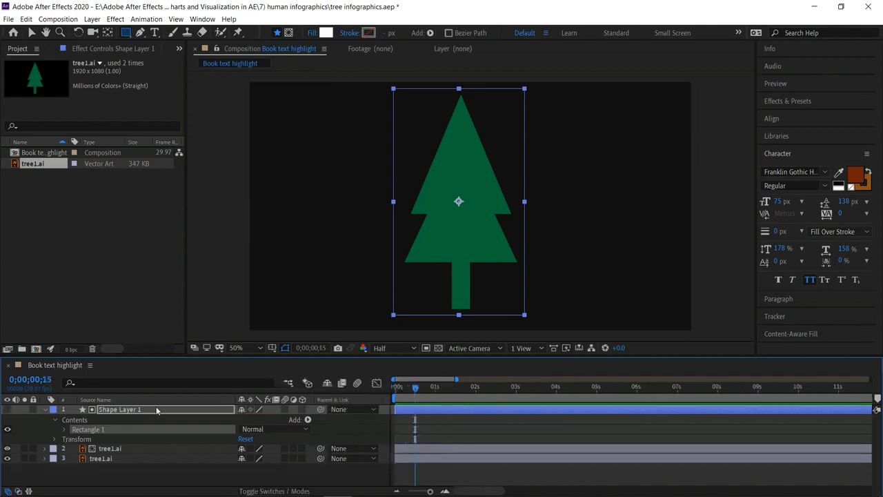
{"action": "left_click", "coordinate": [56, 439]}
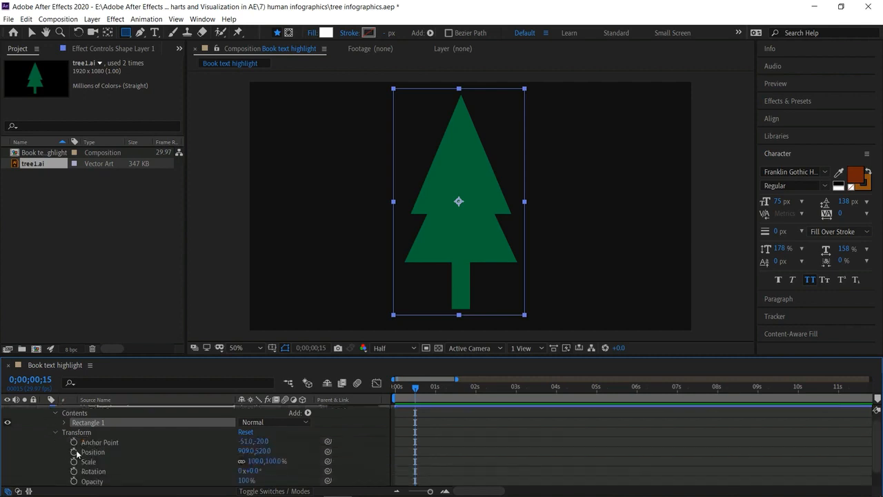
{"action": "left_click", "coordinate": [74, 452]}
{"action": "left_click_drag", "start_coordinate": [264, 451], "coordinate": [815, 464]}
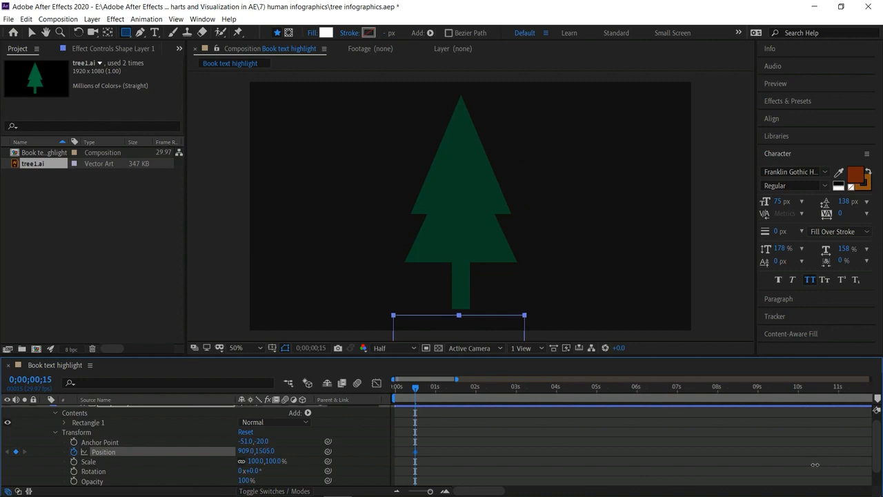
Keyframe the rectangle's position at 0;00;02;00 with Y at 532 so it covers the tree, and preview the reveal.
{"action": "left_click_drag", "start_coordinate": [415, 392], "coordinate": [475, 402]}
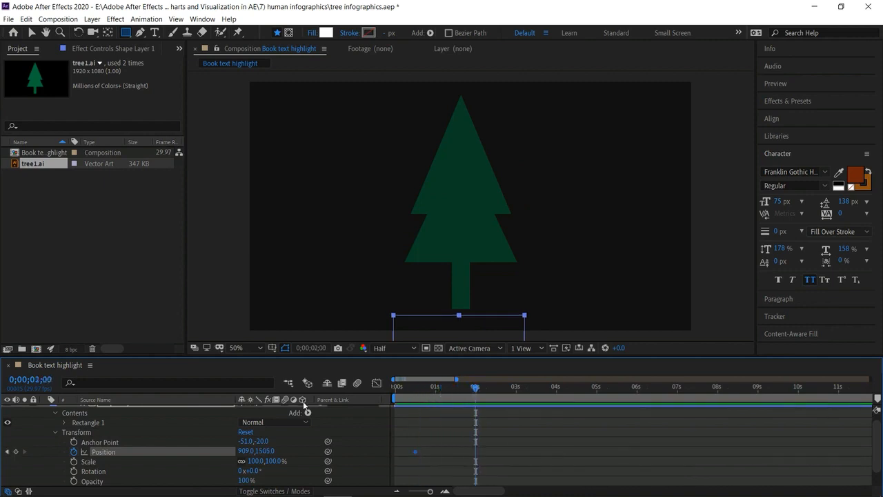
{"action": "left_click_drag", "start_coordinate": [268, 452], "coordinate": [56, 432]}
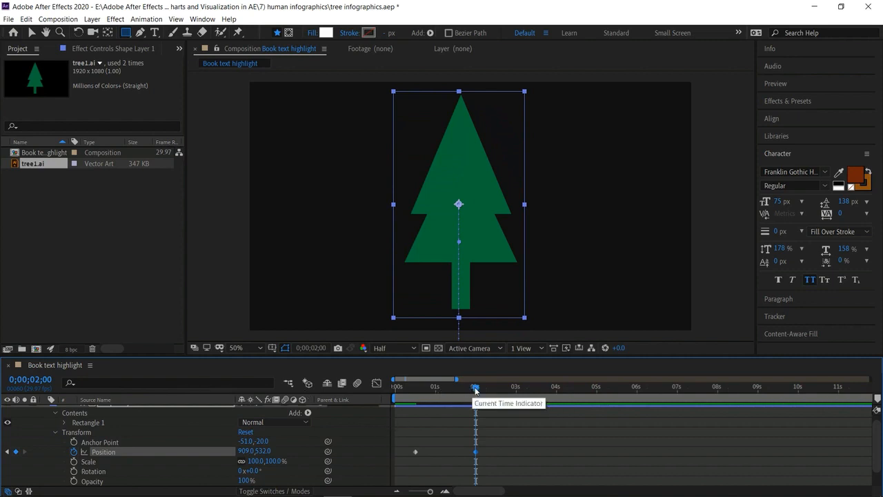
{"action": "key", "text": "space"}
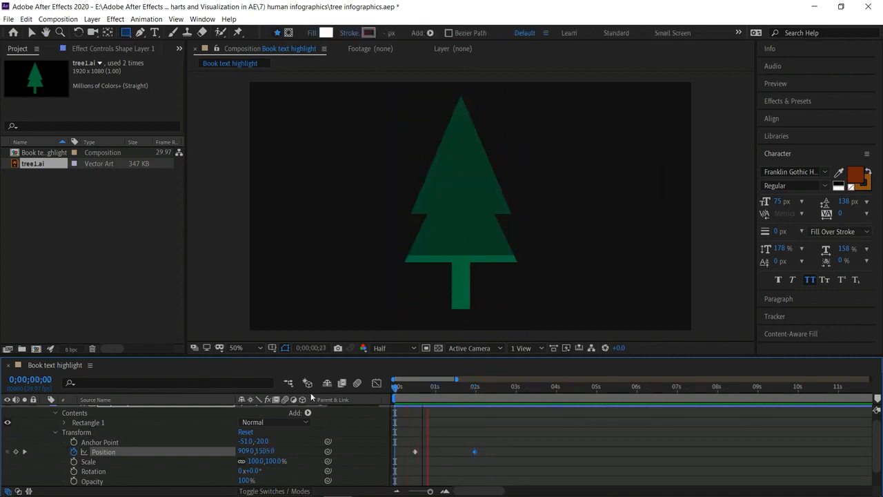
{"action": "key", "text": "space"}
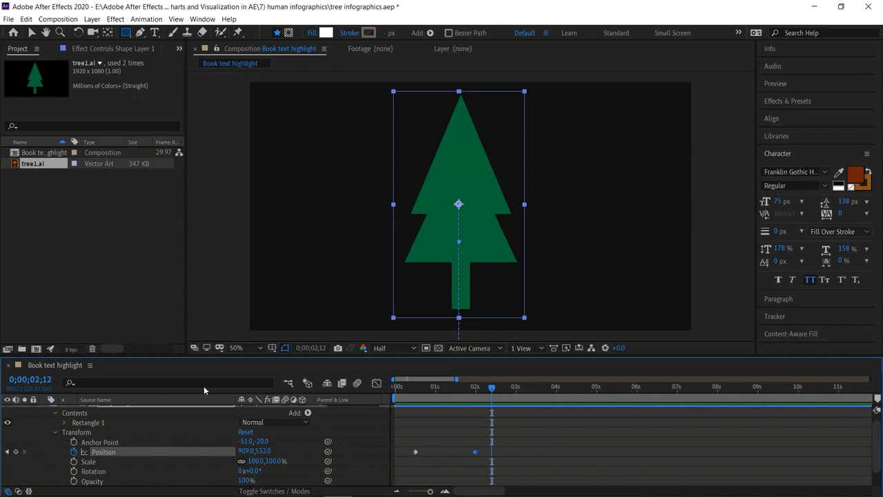
Pre-compose the shape layer and both tree1.ai layers into a new composition named "tree effect".
{"action": "scroll", "coordinate": [38, 426], "scroll_direction": "up", "scroll_amount": 1}
{"action": "left_click", "coordinate": [44, 411]}
{"action": "left_click", "coordinate": [203, 460]}
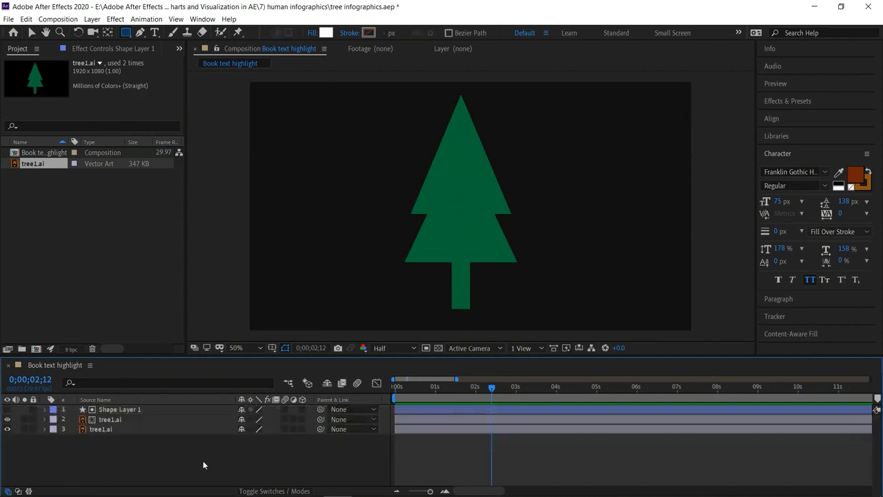
{"action": "left_click_drag", "start_coordinate": [193, 451], "coordinate": [169, 408]}
{"action": "right_click", "coordinate": [169, 408]}
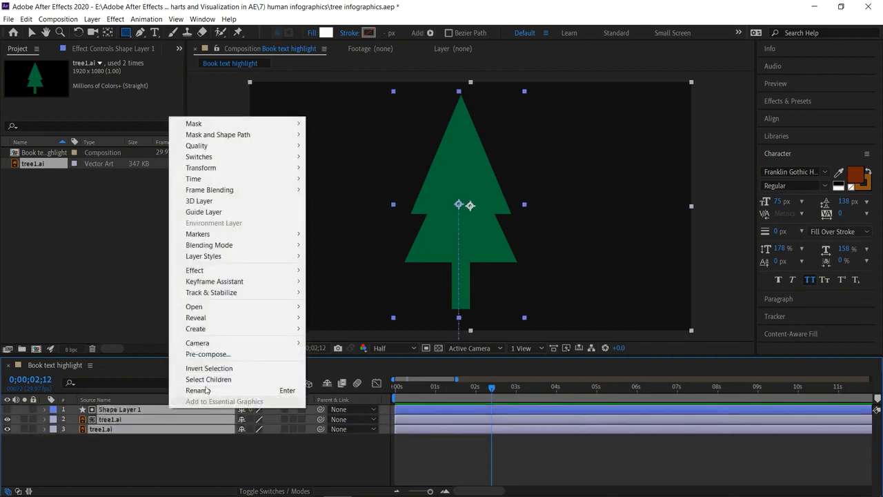
{"action": "left_click", "coordinate": [207, 354]}
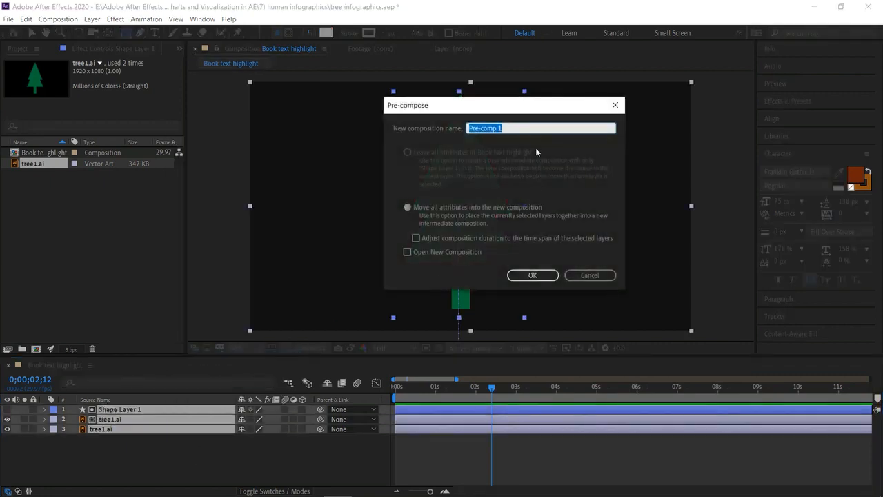
{"action": "type", "text": "tree effect"}
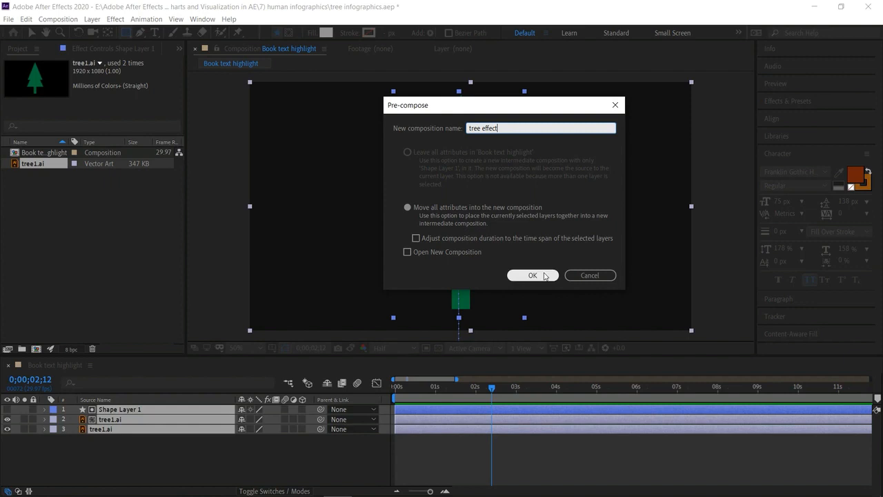
{"action": "left_click", "coordinate": [532, 275]}
{"action": "left_click", "coordinate": [200, 442]}
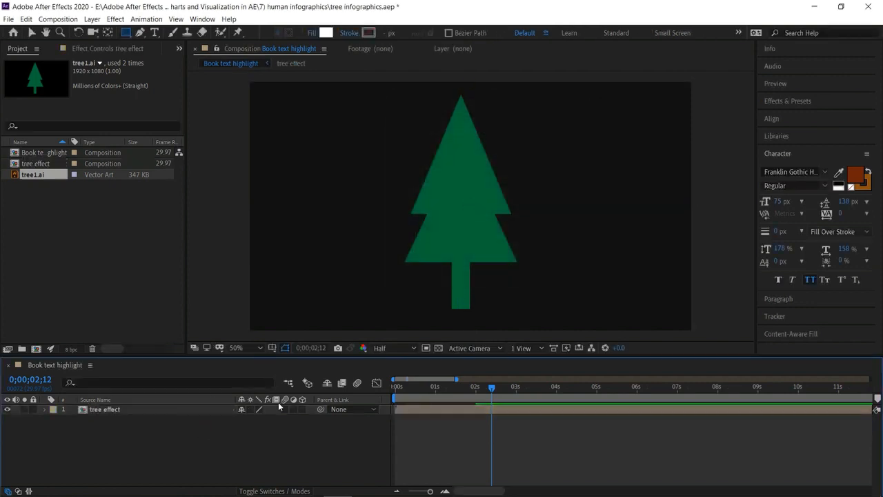
Scale the tree effect layer down to about half size and place it in the frame's lower-left corner.
{"action": "left_click", "coordinate": [178, 409]}
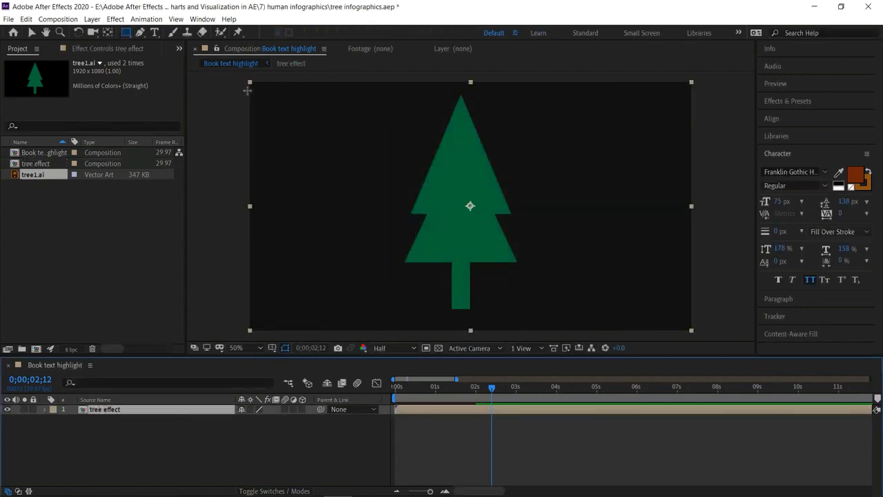
{"action": "left_click", "coordinate": [31, 33]}
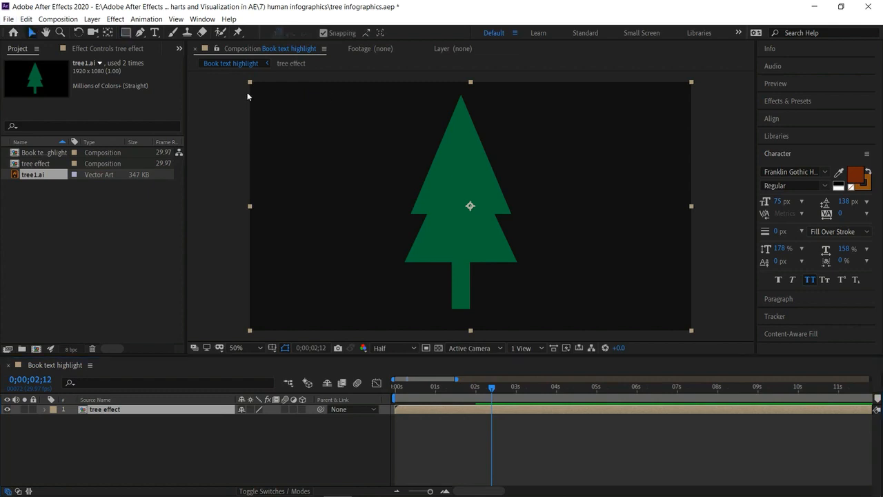
{"action": "left_click_drag", "start_coordinate": [251, 82], "coordinate": [360, 137]}
{"action": "left_click_drag", "start_coordinate": [456, 219], "coordinate": [299, 275]}
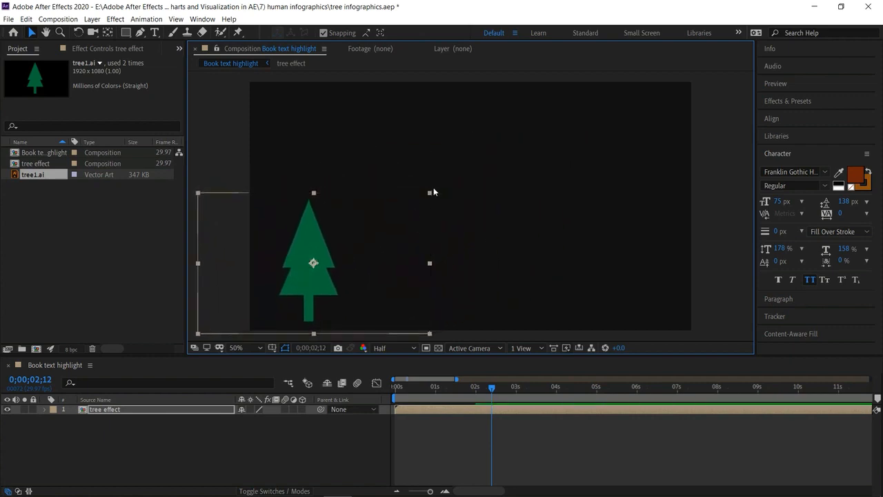
{"action": "left_click_drag", "start_coordinate": [427, 196], "coordinate": [429, 201]}
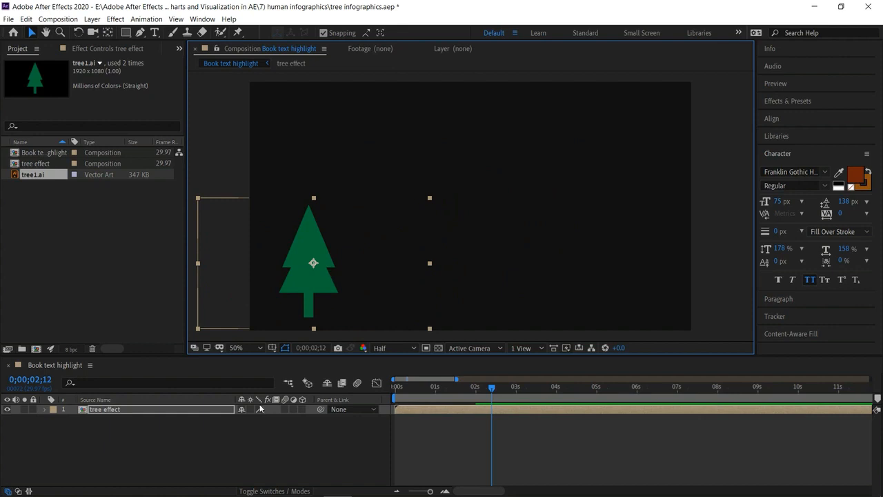
{"action": "left_click", "coordinate": [237, 445]}
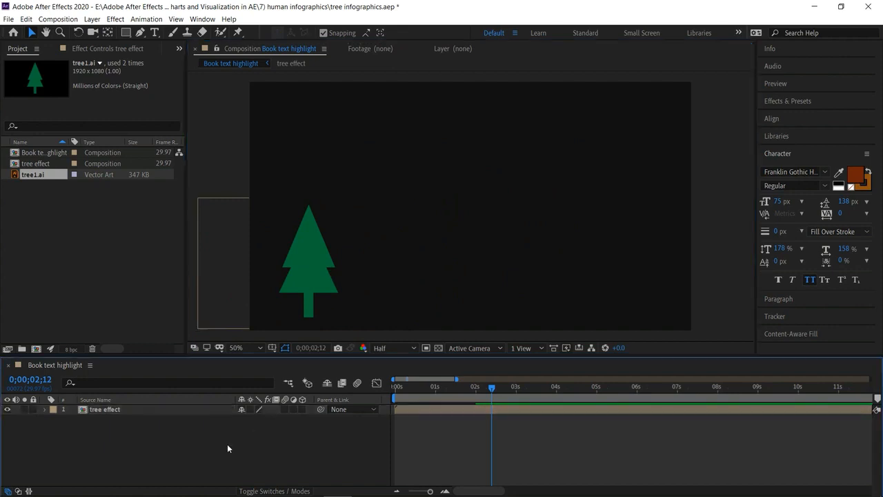
Add a 1920 × 1080 px pale off-white solid and move it beneath the tree effect layer as the background.
{"action": "right_click", "coordinate": [184, 466]}
{"action": "mouse_move", "coordinate": [289, 354]}
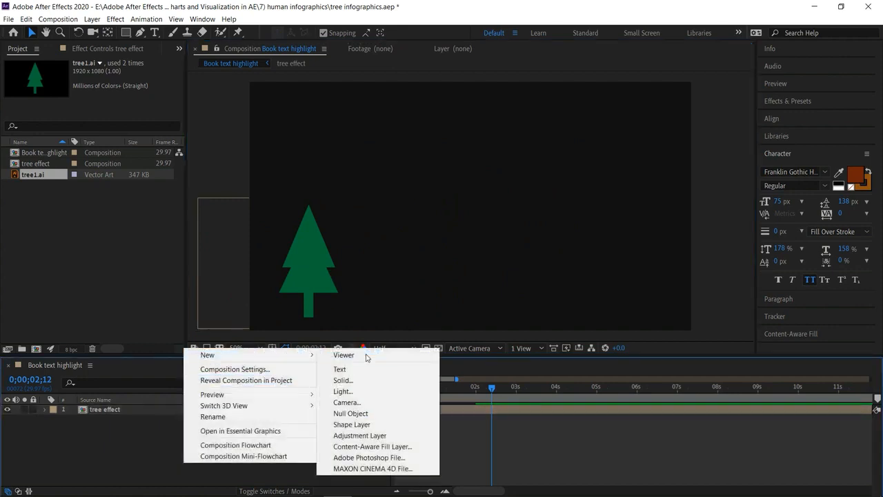
{"action": "left_click", "coordinate": [365, 380]}
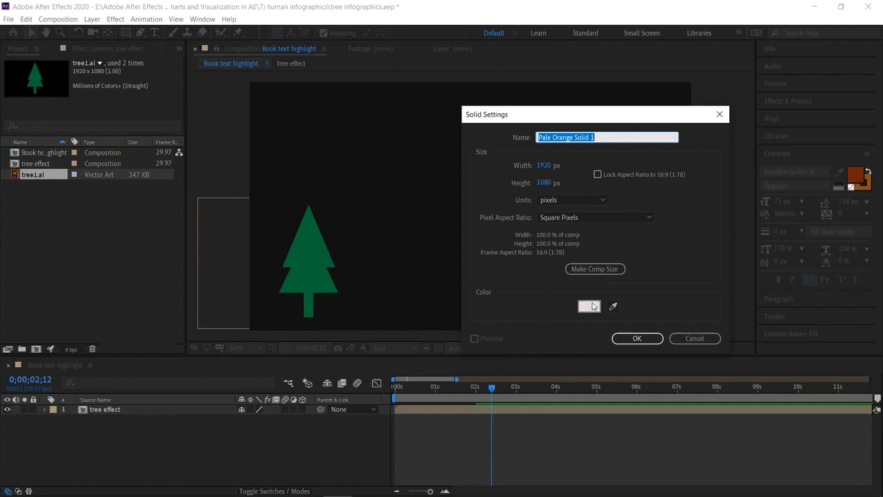
{"action": "left_click", "coordinate": [639, 338]}
{"action": "left_click_drag", "start_coordinate": [130, 416], "coordinate": [130, 451]}
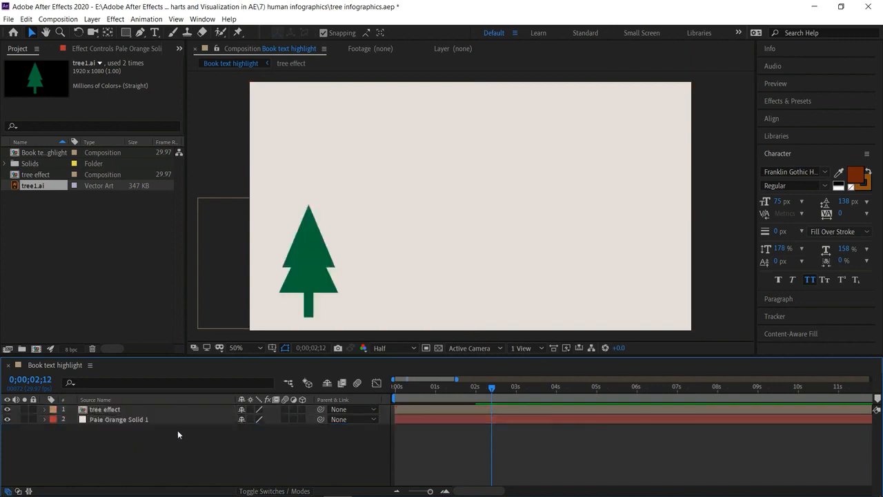
Duplicate the tree effect layer twice and space the copies to its right, forming a row of three trees.
{"action": "left_click", "coordinate": [166, 411]}
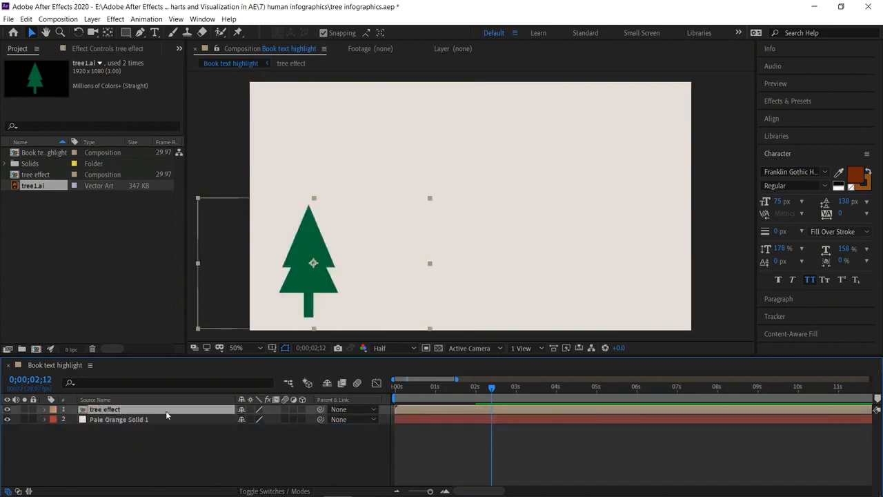
{"action": "key", "text": "ctrl+d"}
{"action": "left_click_drag", "start_coordinate": [309, 284], "coordinate": [390, 278]}
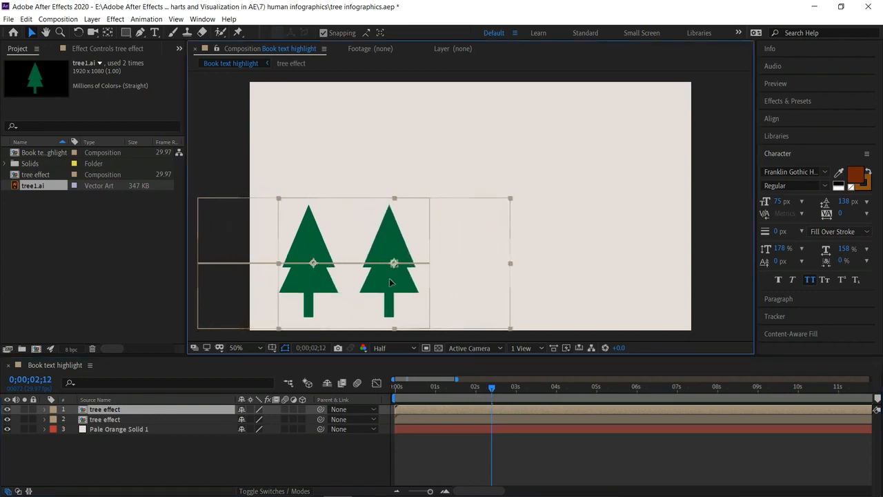
{"action": "left_click", "coordinate": [207, 466]}
{"action": "key", "text": "ctrl+d"}
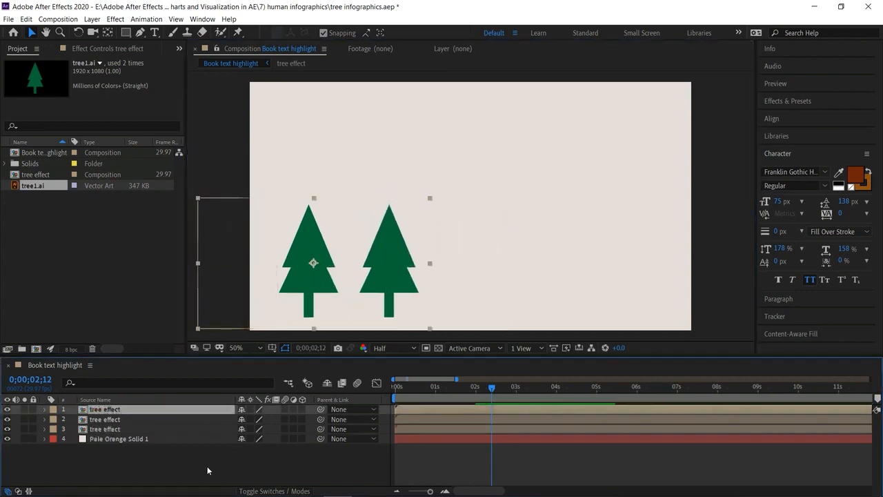
{"action": "left_click_drag", "start_coordinate": [414, 273], "coordinate": [563, 272]}
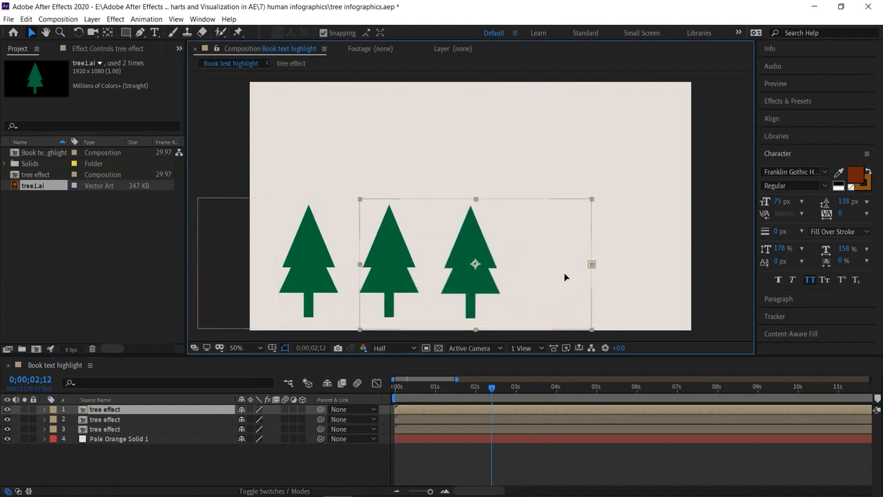
{"action": "key", "text": "Return"}
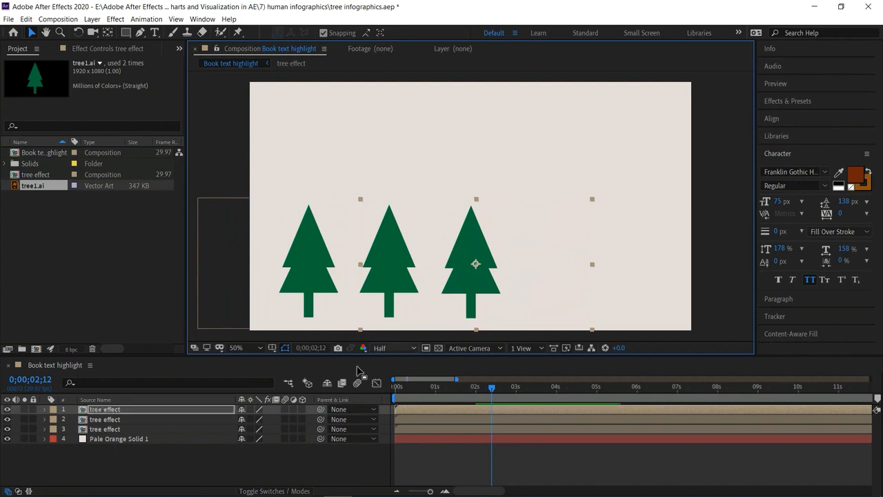
{"action": "left_click", "coordinate": [232, 466]}
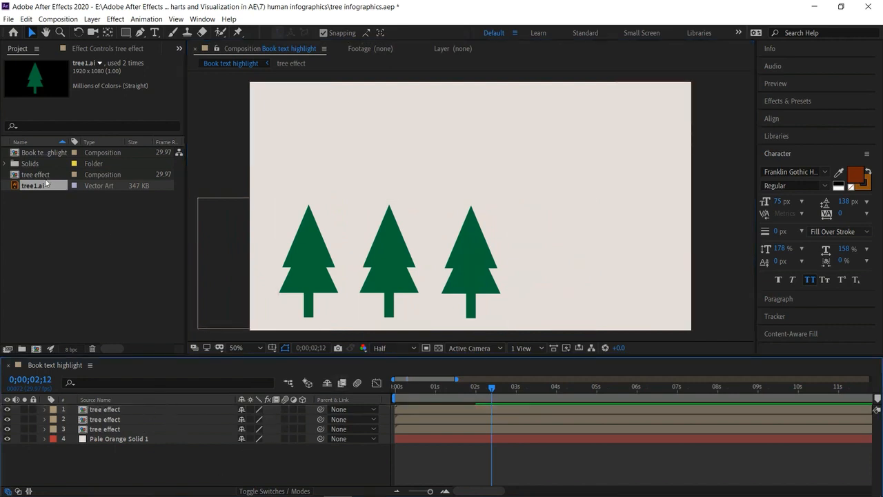
Add tree1.ai above the solid, scale it to about 53.3 by 51.1%, and place it fourth in the tree row.
{"action": "left_click_drag", "start_coordinate": [37, 199], "coordinate": [81, 439]}
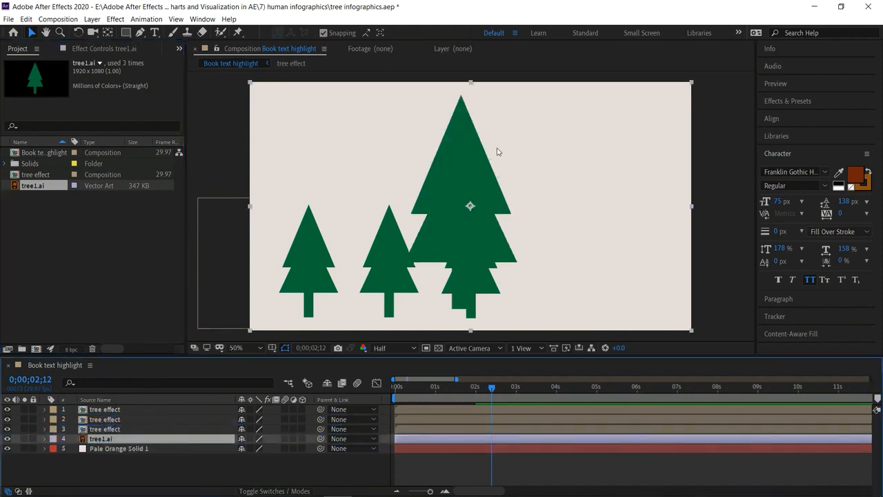
{"action": "left_click", "coordinate": [450, 158]}
{"action": "left_click_drag", "start_coordinate": [251, 85], "coordinate": [371, 147]}
{"action": "left_click_drag", "start_coordinate": [466, 187], "coordinate": [542, 251]}
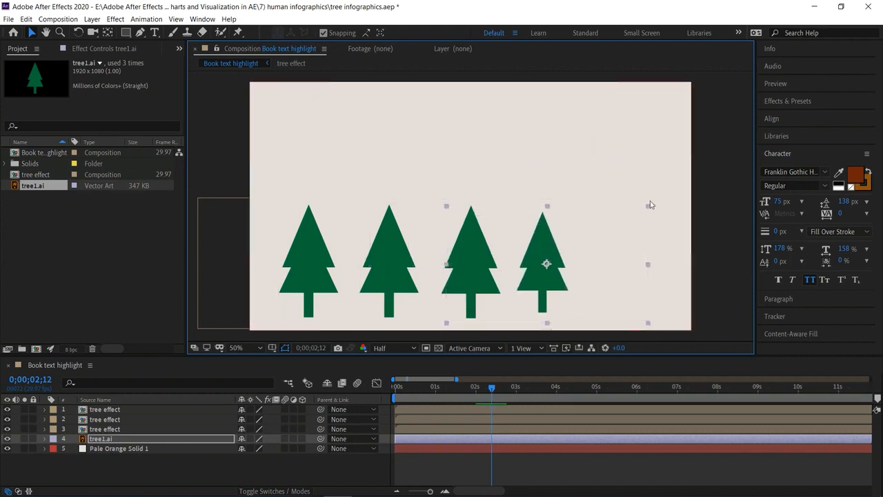
{"action": "left_click_drag", "start_coordinate": [648, 208], "coordinate": [663, 203]}
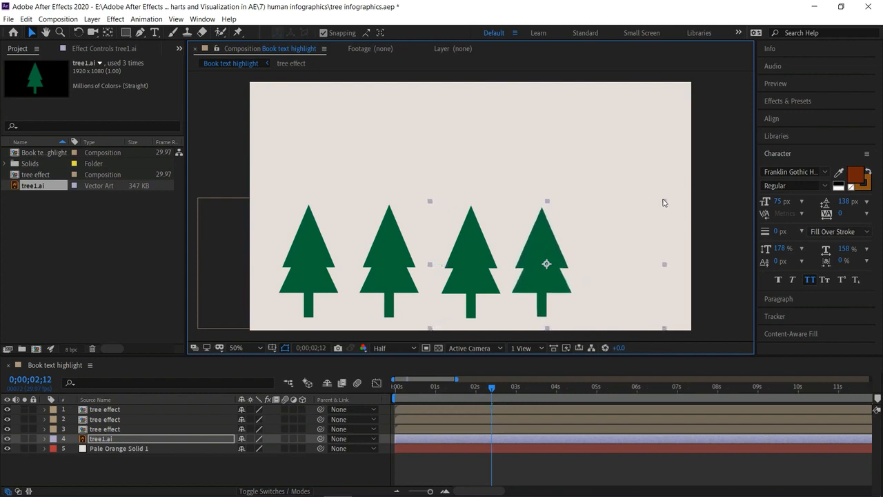
{"action": "left_click_drag", "start_coordinate": [548, 239], "coordinate": [566, 238]}
Set the opacity of the fourth tree's tree1.ai layer to 50%.
{"action": "left_click", "coordinate": [44, 439]}
{"action": "left_click", "coordinate": [56, 449]}
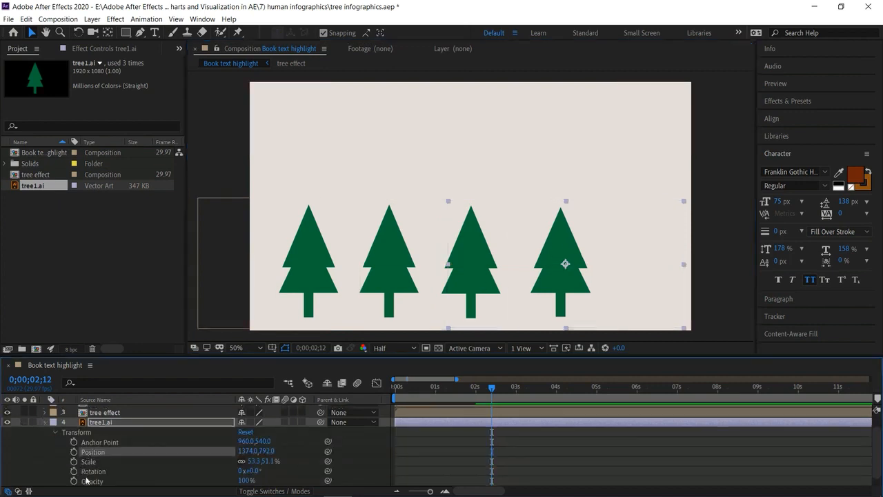
{"action": "left_click", "coordinate": [246, 480]}
{"action": "type", "text": "50"}
{"action": "key", "text": "Return"}
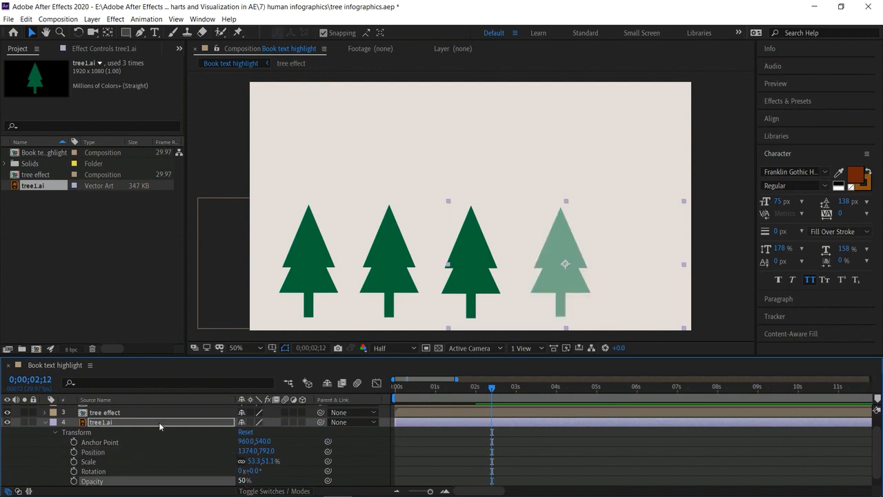
{"action": "left_click", "coordinate": [46, 422]}
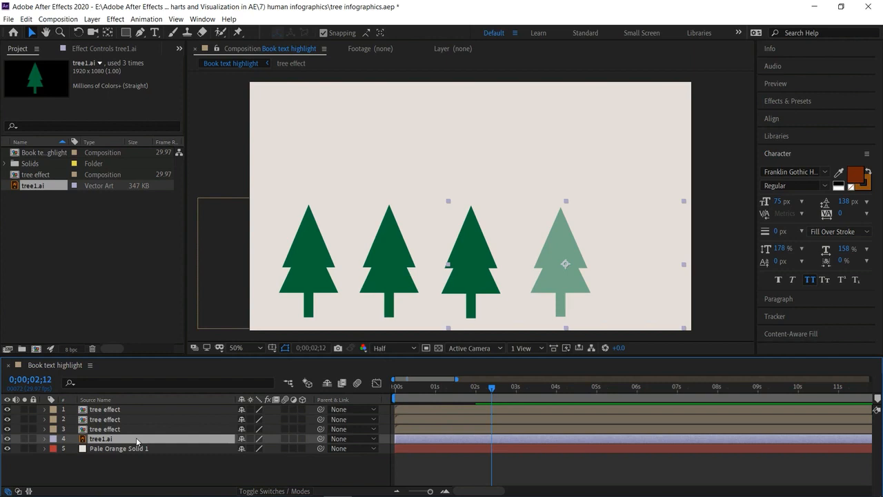
Duplicate the faded tree1.ai layer, place the copy fifth at the row's right end, and adjust the tree spacing.
{"action": "key", "text": "ctrl+d"}
{"action": "left_click_drag", "start_coordinate": [568, 271], "coordinate": [644, 275]}
{"action": "left_click_drag", "start_coordinate": [549, 278], "coordinate": [568, 285]}
{"action": "left_click", "coordinate": [713, 166]}
{"action": "left_click", "coordinate": [711, 155]}
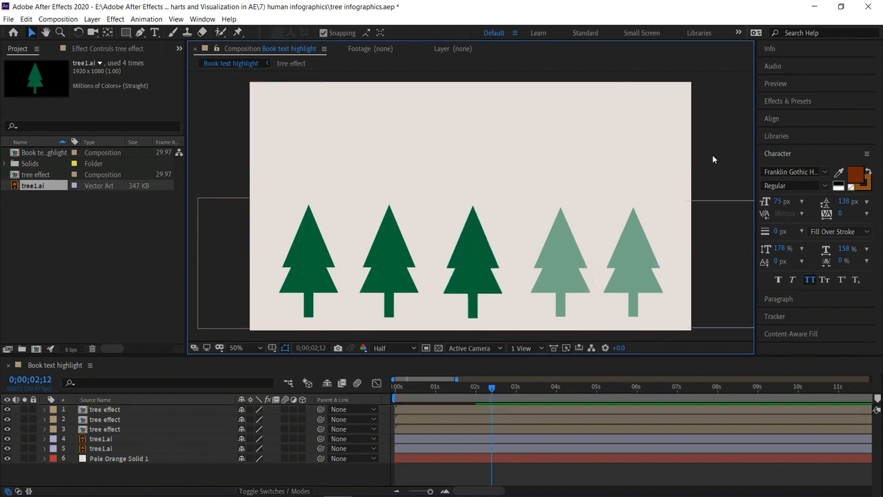
Preview the five-tree animation and move the current time to 0;00;02;00.
{"action": "key", "text": "space"}
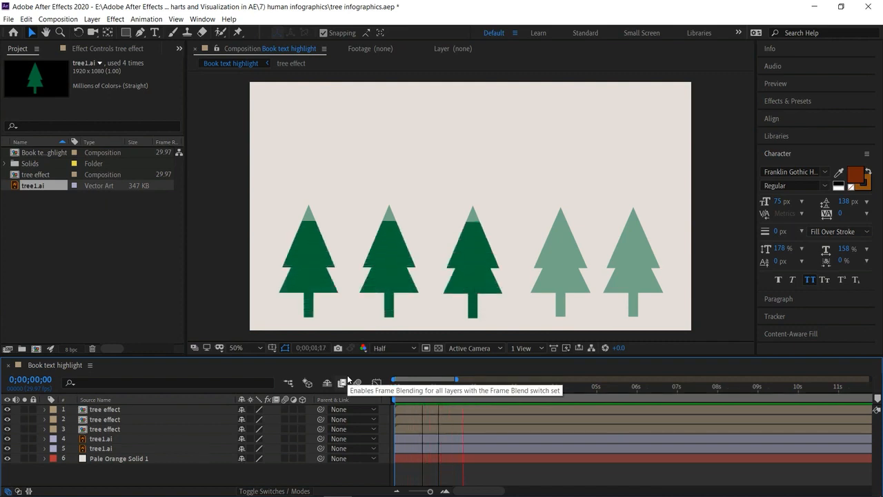
{"action": "key", "text": "space"}
{"action": "left_click_drag", "start_coordinate": [491, 388], "coordinate": [477, 400]}
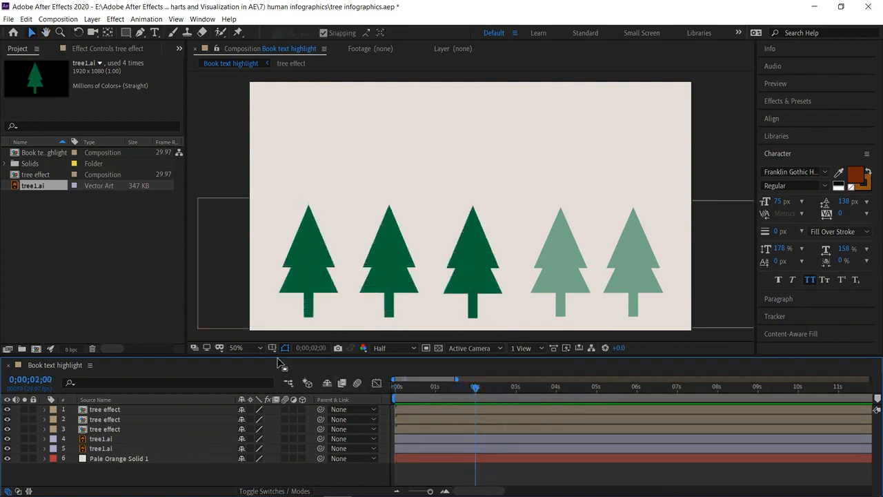
Add a text layer reading "60%" in the empty area above the trees.
{"action": "left_click", "coordinate": [73, 254]}
{"action": "left_click", "coordinate": [155, 33]}
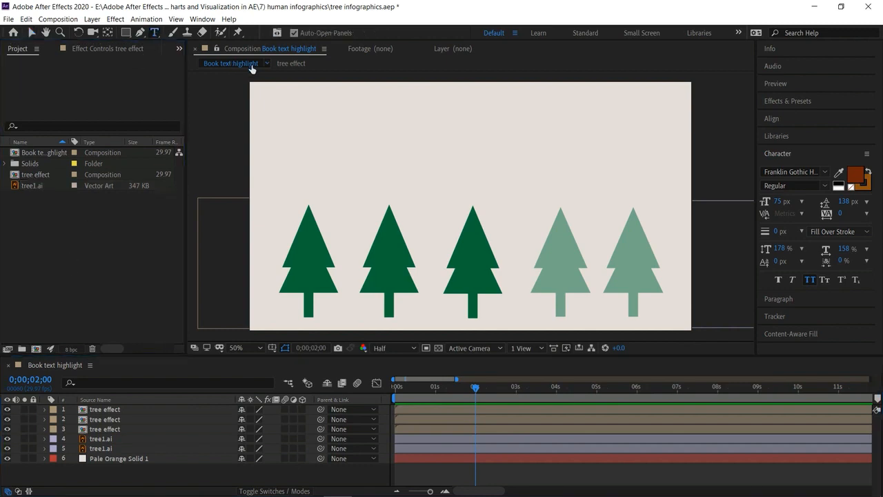
{"action": "left_click", "coordinate": [316, 109]}
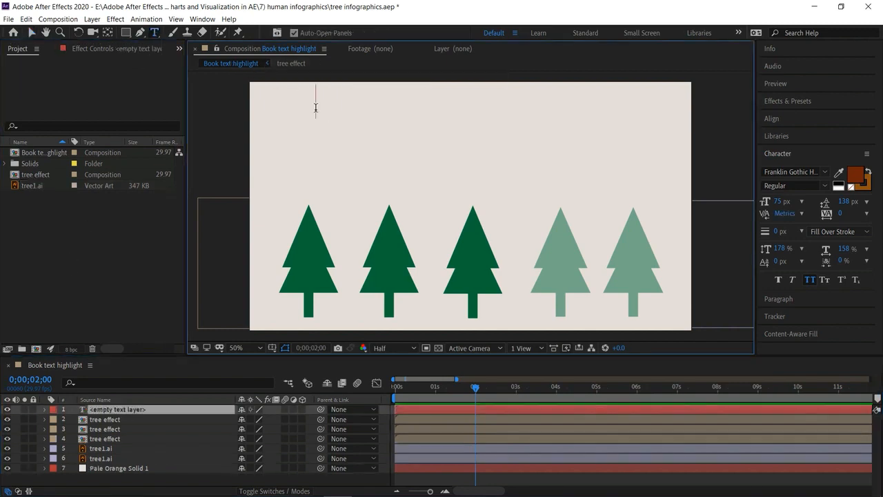
{"action": "type", "text": "60"}
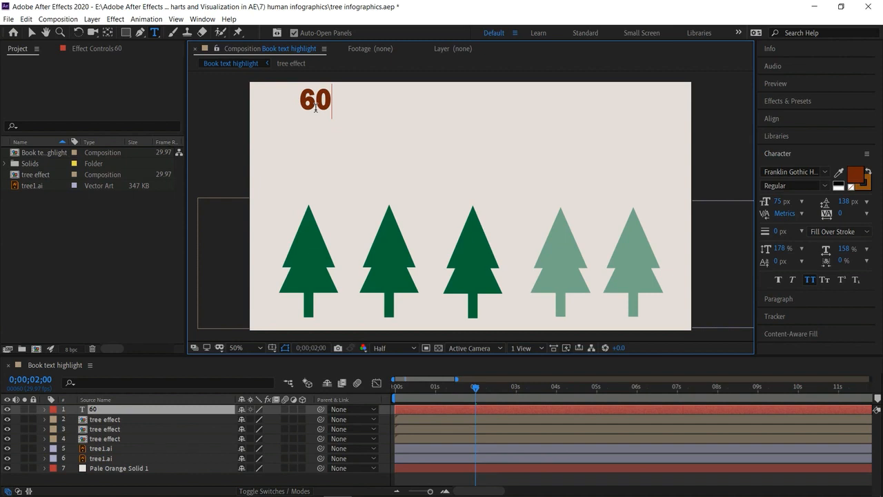
{"action": "type", "text": "%"}
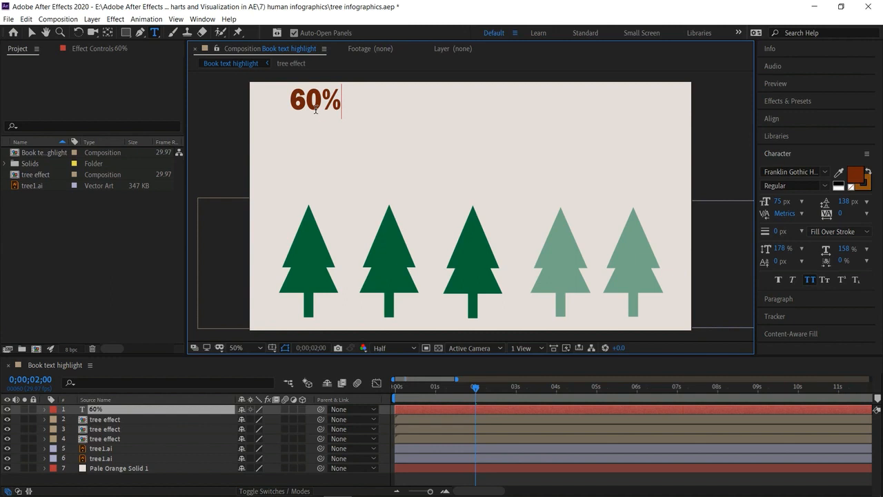
Recolor the 60% text to the bright orange-red B7350A.
{"action": "key", "text": "ctrl+a"}
{"action": "left_click", "coordinate": [853, 177]}
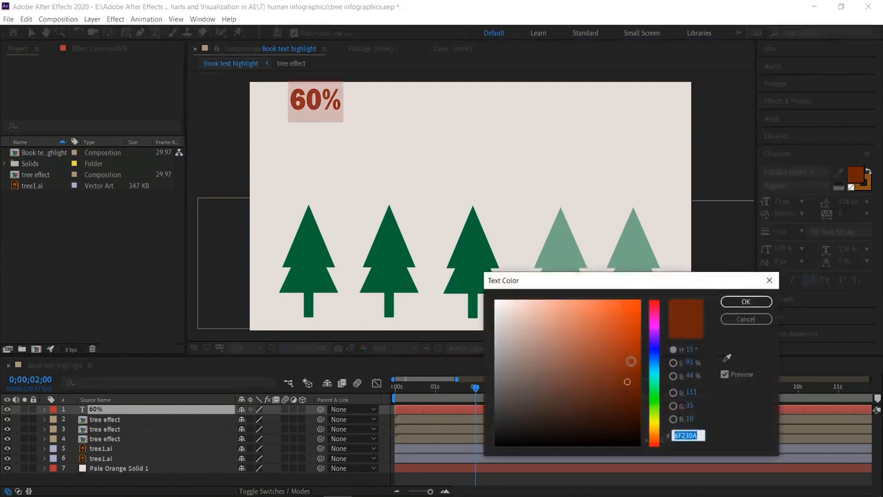
{"action": "left_click_drag", "start_coordinate": [632, 351], "coordinate": [630, 332]}
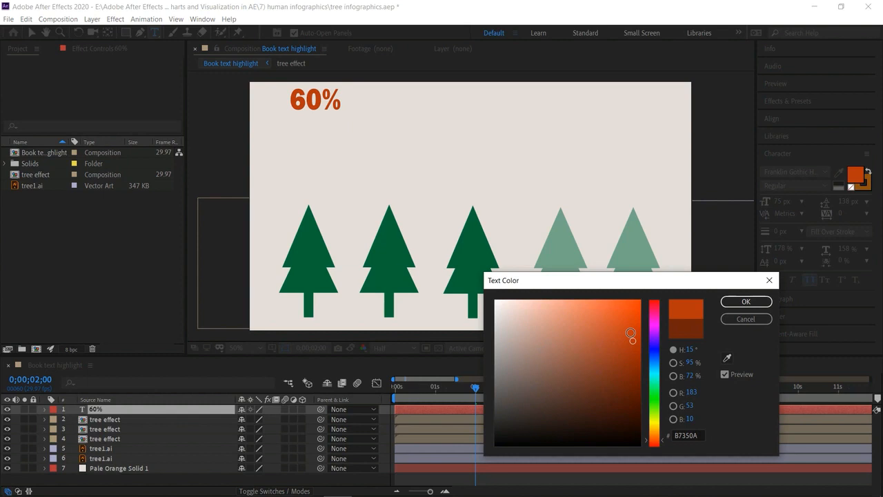
{"action": "left_click", "coordinate": [746, 302]}
Enlarge the 60% text to 122 px and move it down into the space above the second tree.
{"action": "left_click_drag", "start_coordinate": [780, 201], "coordinate": [818, 205]}
{"action": "left_click", "coordinate": [31, 32]}
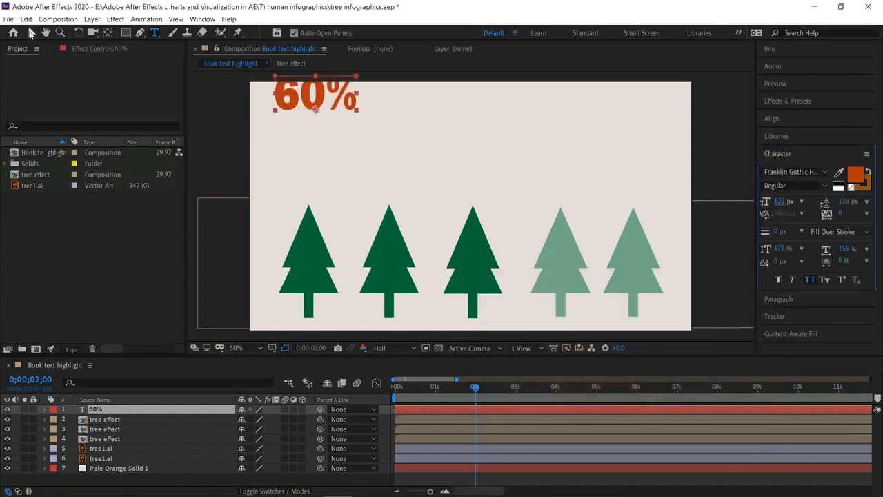
{"action": "left_click_drag", "start_coordinate": [323, 104], "coordinate": [368, 147]}
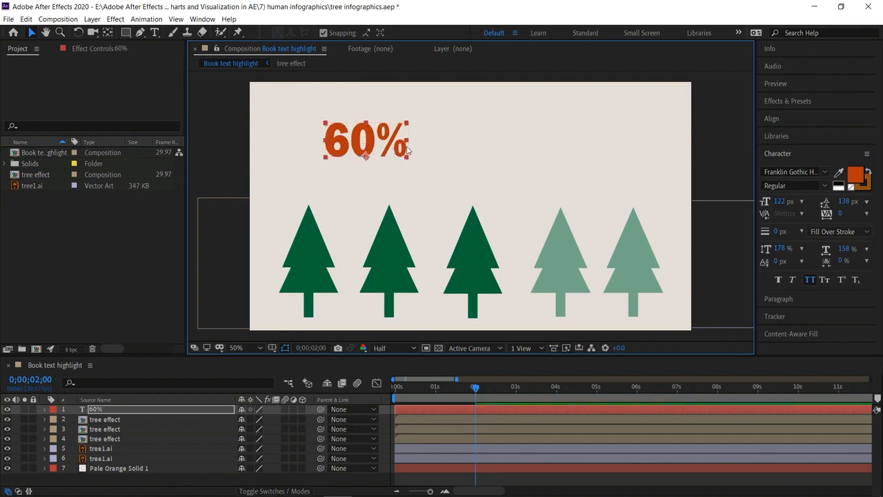
{"action": "left_click", "coordinate": [215, 117]}
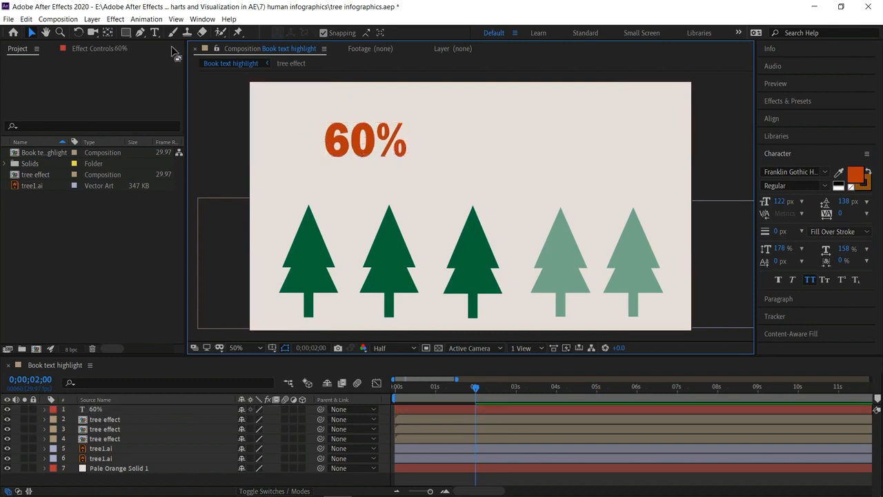
Add a separate text layer reading "trees" beside the 60% text.
{"action": "left_click", "coordinate": [154, 33]}
{"action": "left_click", "coordinate": [453, 141]}
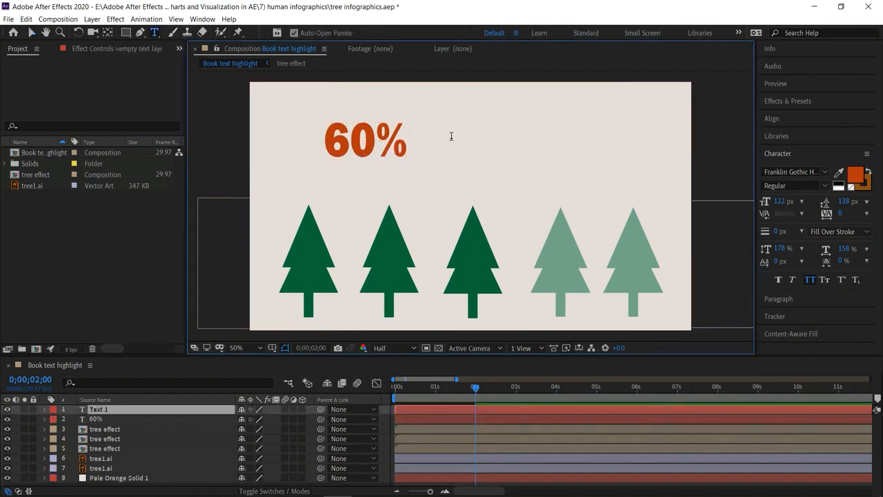
{"action": "type", "text": "tre"}
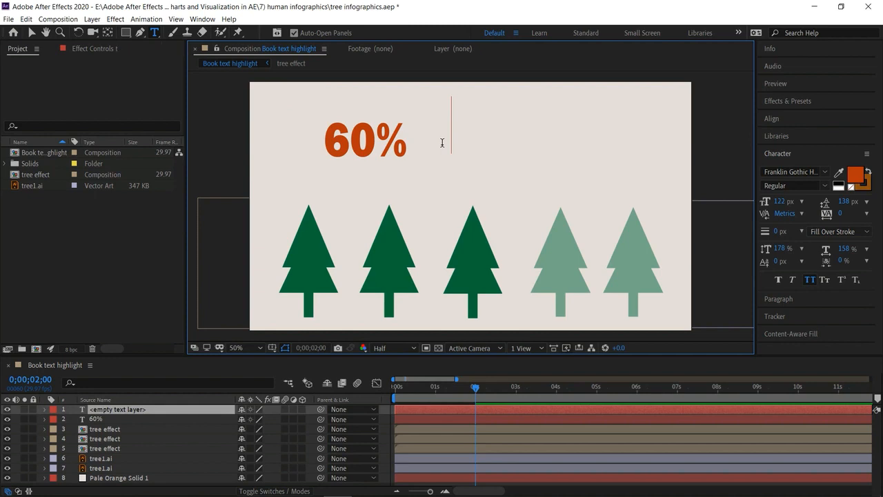
{"action": "type", "text": "es"}
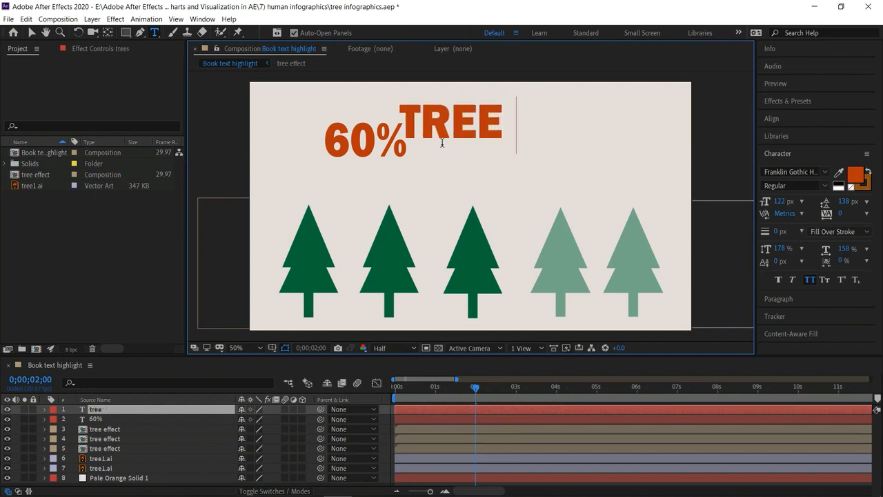
Set the trees text to 66 px and recolor it to the dark reddish brown 882E0F.
{"action": "key", "text": "KP_Enter"}
{"action": "left_click_drag", "start_coordinate": [786, 207], "coordinate": [858, 200]}
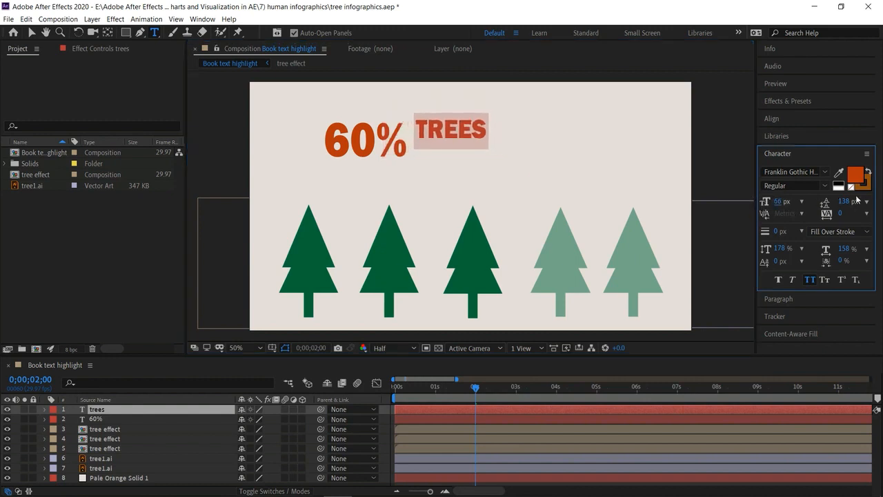
{"action": "left_click", "coordinate": [856, 174]}
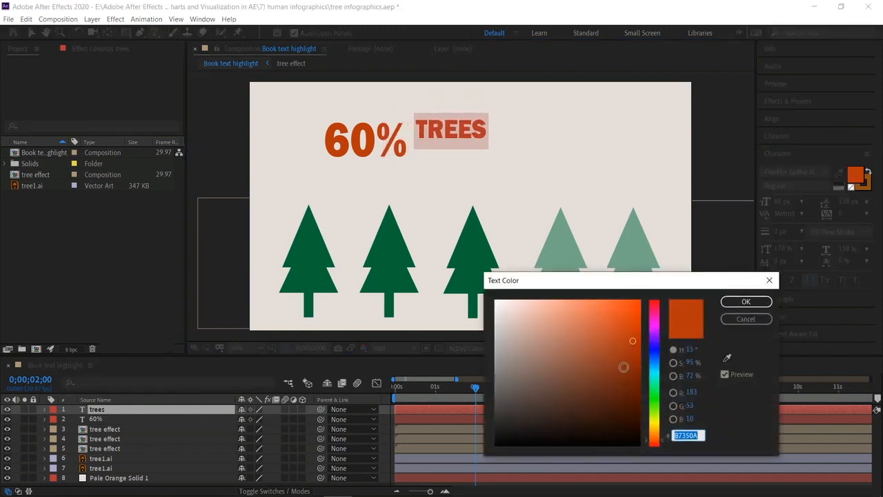
{"action": "left_click", "coordinate": [624, 367]}
{"action": "left_click", "coordinate": [744, 303]}
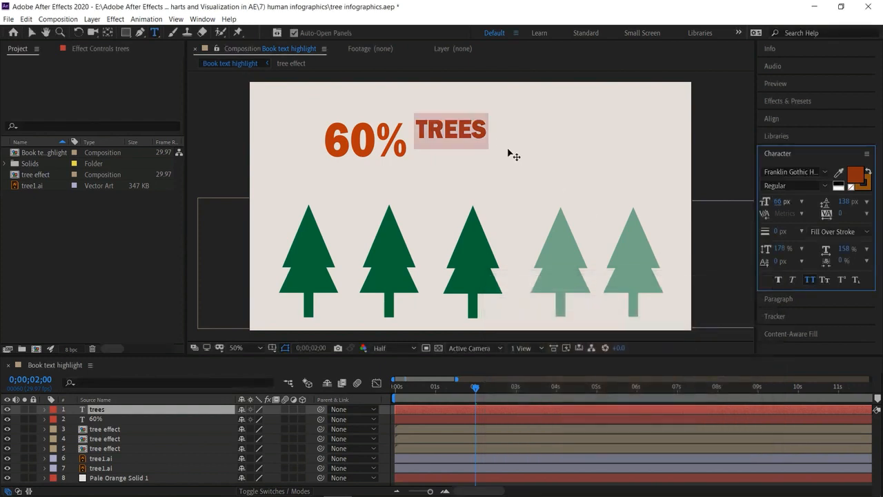
Extend the trees text to "trees Replanted" and remove its all-caps and small-caps styling.
{"action": "left_click", "coordinate": [491, 131]}
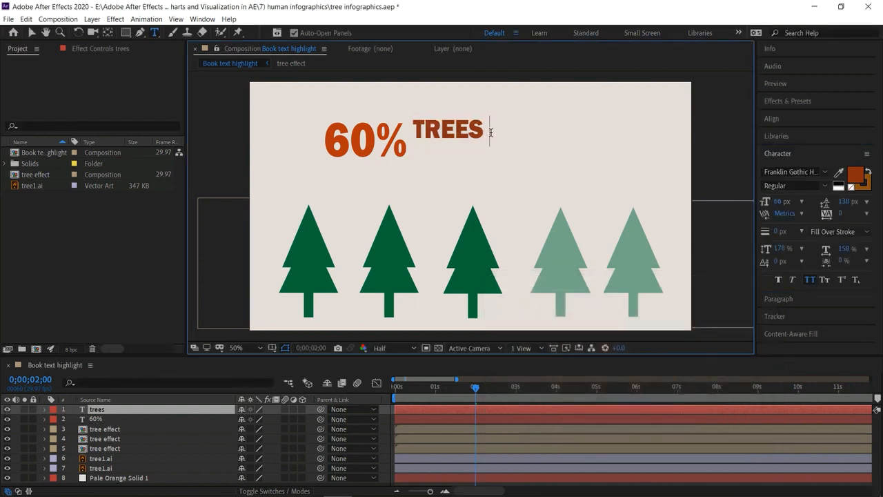
{"action": "type", "text": "Re"}
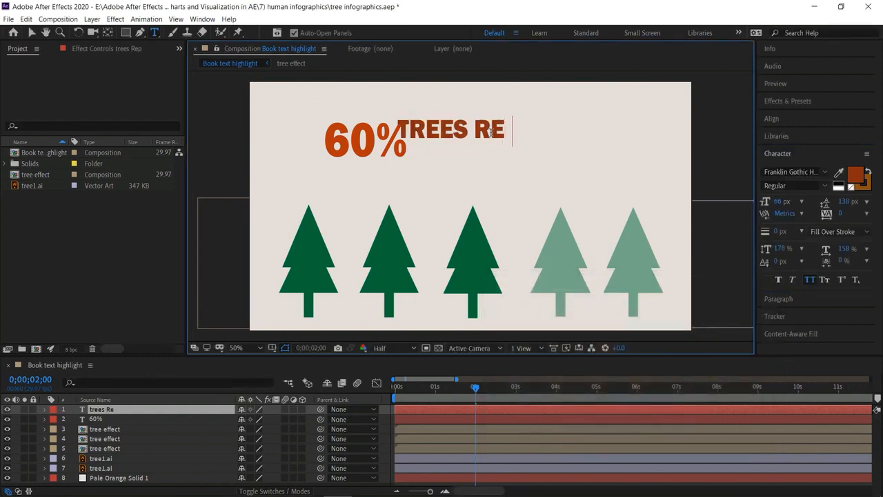
{"action": "type", "text": "planted"}
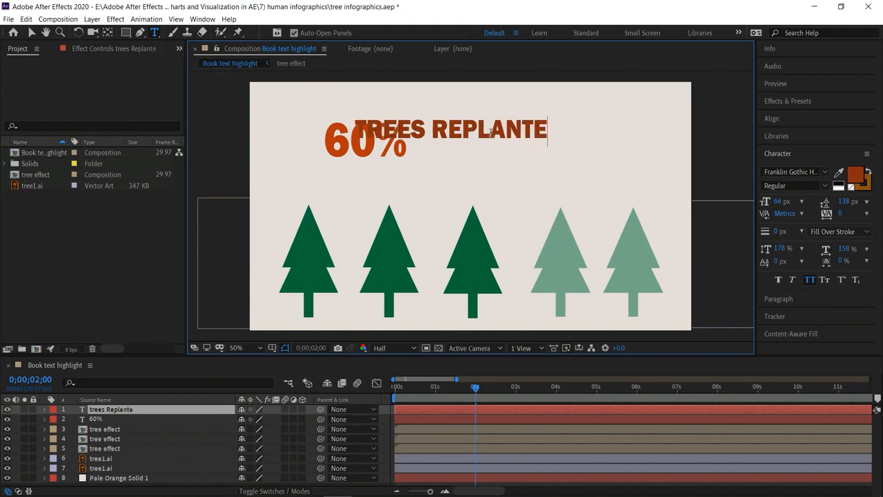
{"action": "triple_click", "coordinate": [420, 136]}
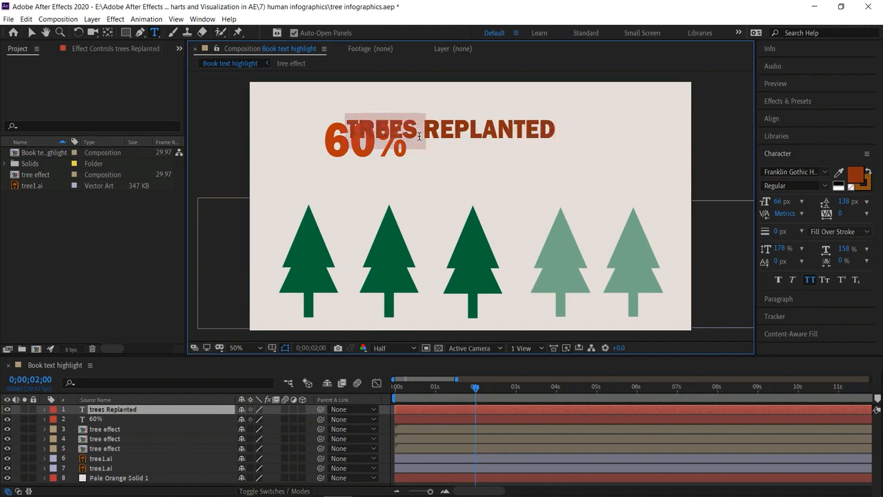
{"action": "left_click", "coordinate": [825, 280]}
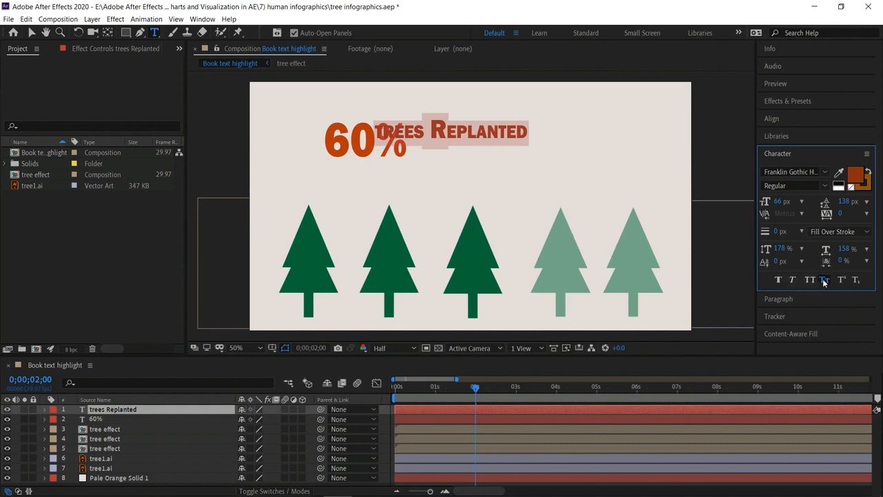
{"action": "left_click", "coordinate": [824, 280]}
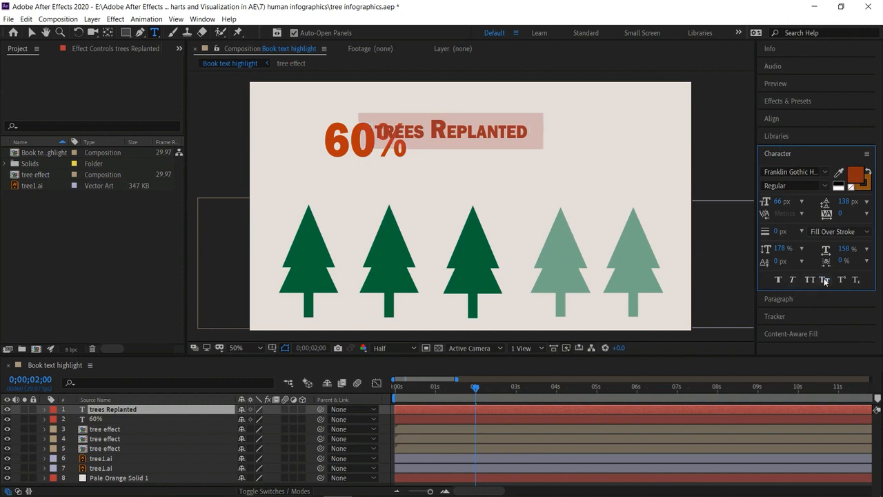
Arrange 60% and trees Replanted side by side as one centered line above the trees.
{"action": "left_click", "coordinate": [32, 32]}
{"action": "left_click_drag", "start_coordinate": [461, 145], "coordinate": [562, 156]}
{"action": "left_click_drag", "start_coordinate": [354, 133], "coordinate": [407, 132]}
{"action": "left_click", "coordinate": [705, 124]}
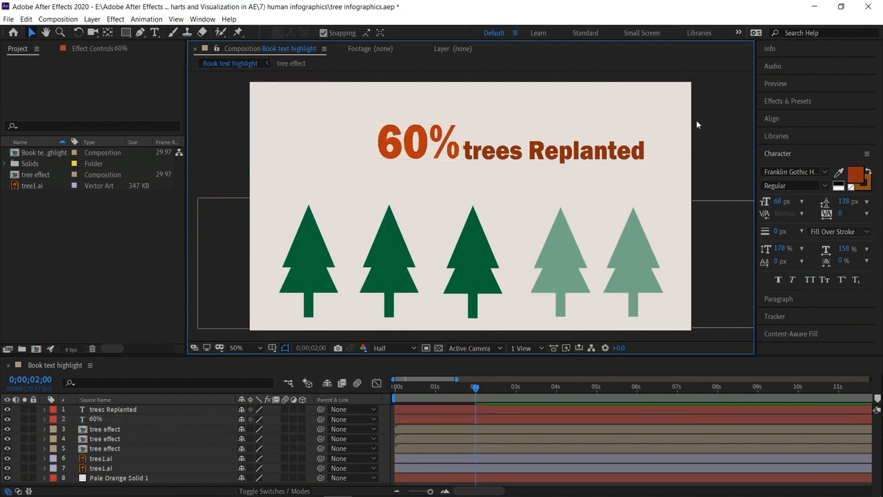
Add a text layer reading "Only" near the composition's upper left corner.
{"action": "left_click", "coordinate": [155, 32]}
{"action": "left_click", "coordinate": [303, 96]}
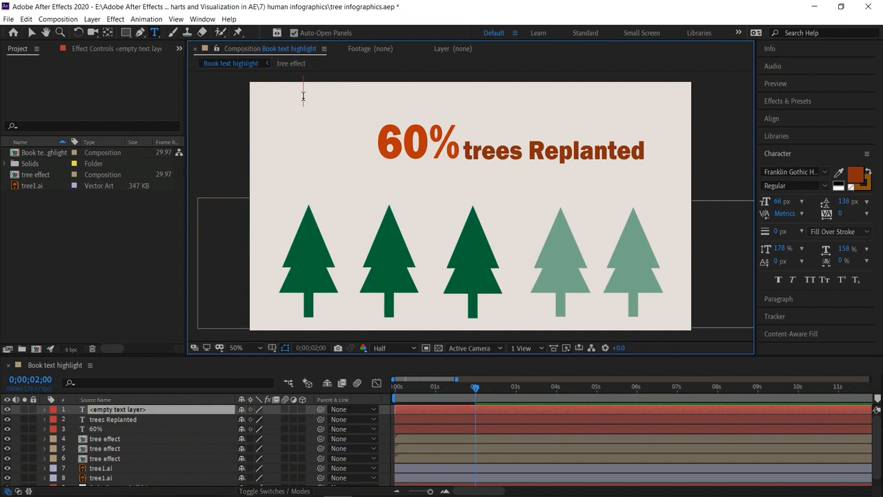
{"action": "type", "text": "Onl"}
{"action": "type", "text": "u"}
{"action": "key", "text": "BackSpace"}
{"action": "type", "text": "y"}
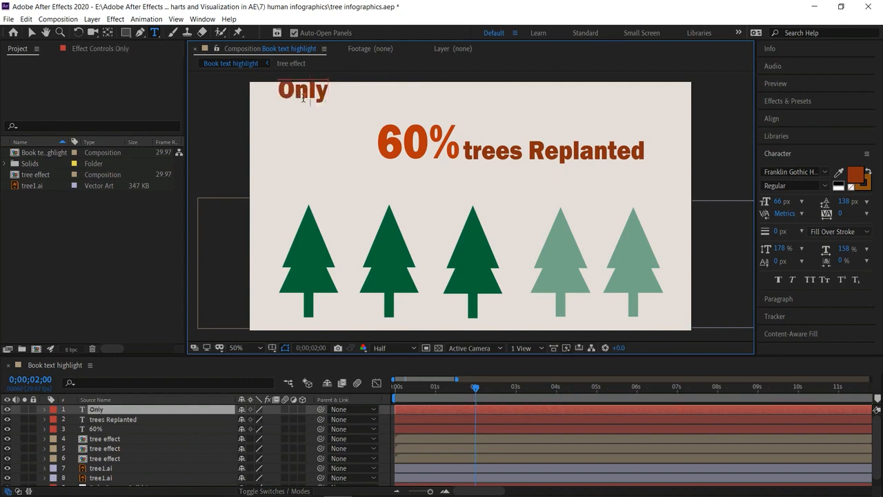
Enlarge the Only text to 79 px and set it in all caps.
{"action": "double_click", "coordinate": [303, 98]}
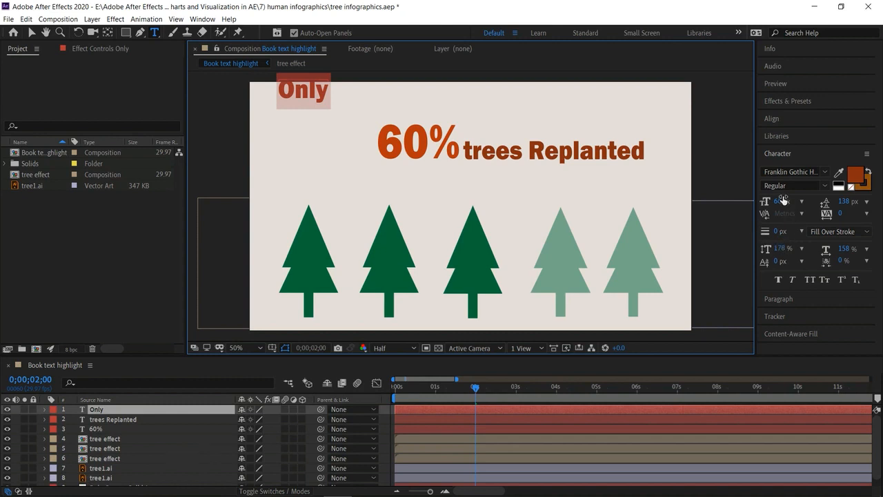
{"action": "left_click_drag", "start_coordinate": [783, 200], "coordinate": [801, 201]}
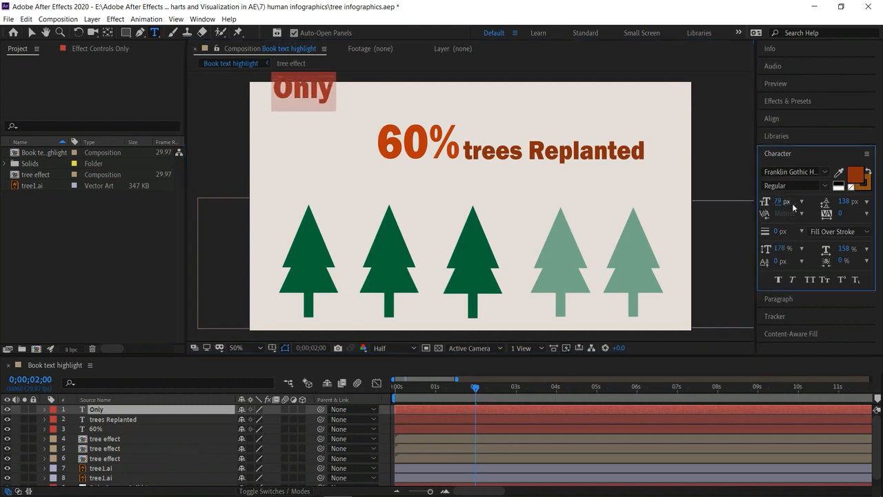
{"action": "left_click", "coordinate": [811, 279]}
Move the ONLY text fully inside the frame and enlarge it to 106 px.
{"action": "left_click", "coordinate": [32, 32]}
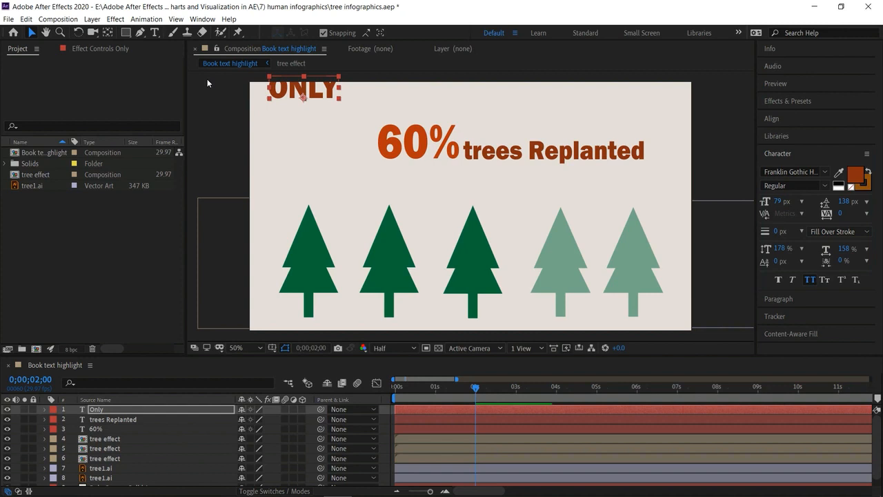
{"action": "left_click_drag", "start_coordinate": [315, 93], "coordinate": [343, 120]}
{"action": "left_click_drag", "start_coordinate": [780, 201], "coordinate": [800, 201]}
Recolor the ONLY text to a lighter orange than the 60% text.
{"action": "left_click", "coordinate": [856, 177]}
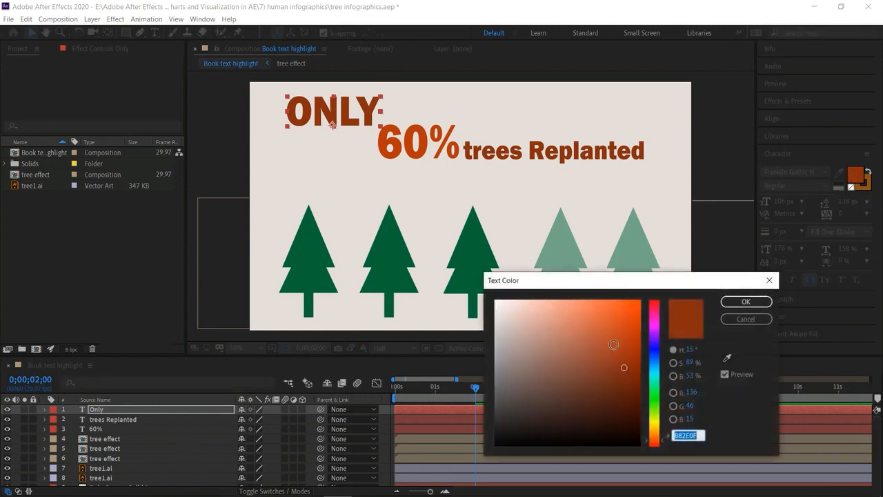
{"action": "left_click_drag", "start_coordinate": [601, 316], "coordinate": [600, 330]}
{"action": "left_click", "coordinate": [746, 302]}
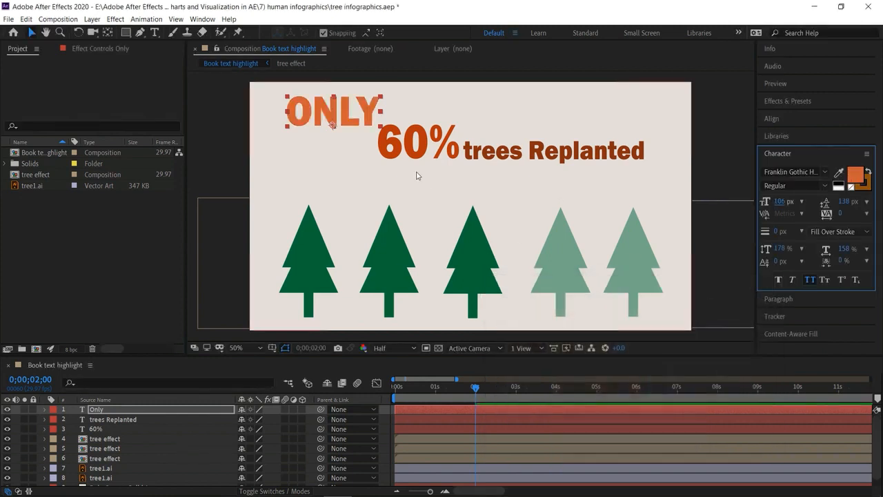
Reduce the ONLY text to 94 px and place it directly above 60%, matching its width.
{"action": "left_click", "coordinate": [352, 113]}
{"action": "left_click_drag", "start_coordinate": [778, 201], "coordinate": [256, 139]}
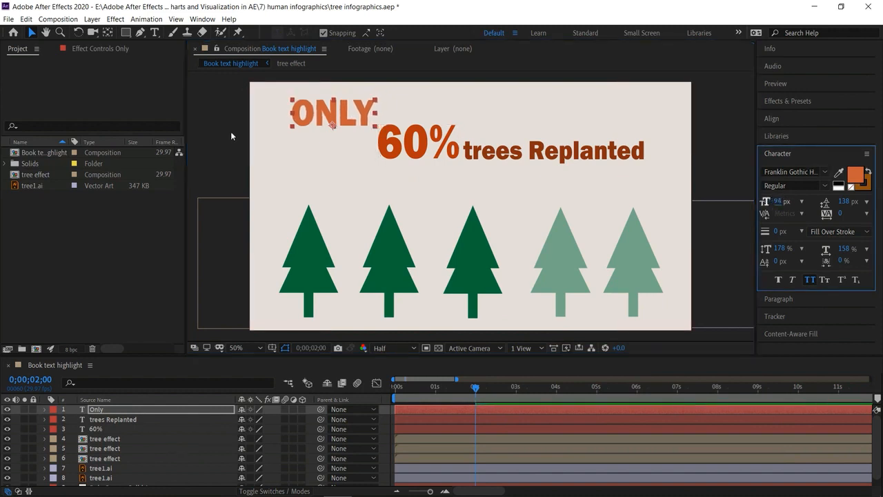
{"action": "left_click", "coordinate": [231, 131]}
{"action": "left_click_drag", "start_coordinate": [327, 110], "coordinate": [433, 109]}
{"action": "left_click", "coordinate": [718, 138]}
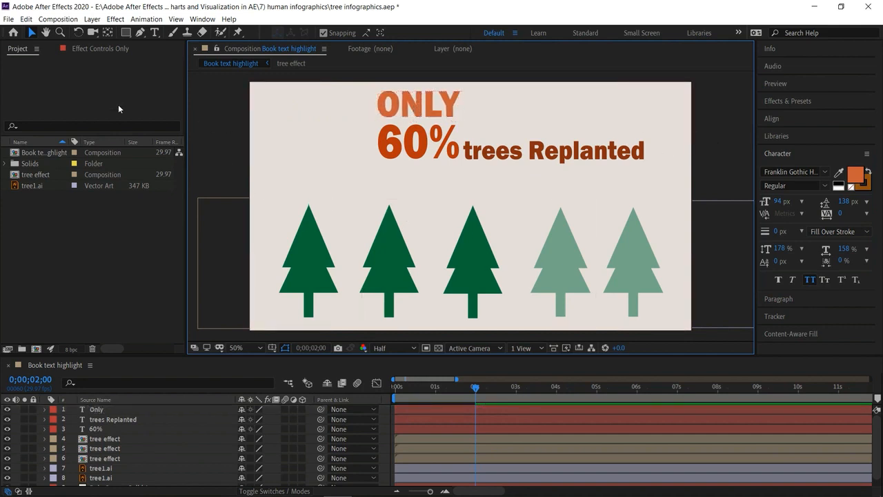
Add another text layer reading "after deforestation" above the leftmost tree.
{"action": "left_click", "coordinate": [155, 32]}
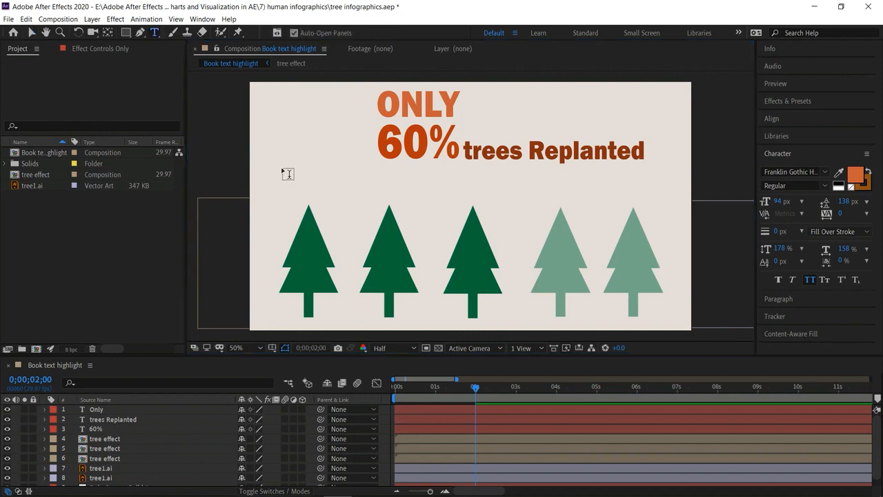
{"action": "left_click", "coordinate": [294, 178]}
{"action": "type", "text": "after"}
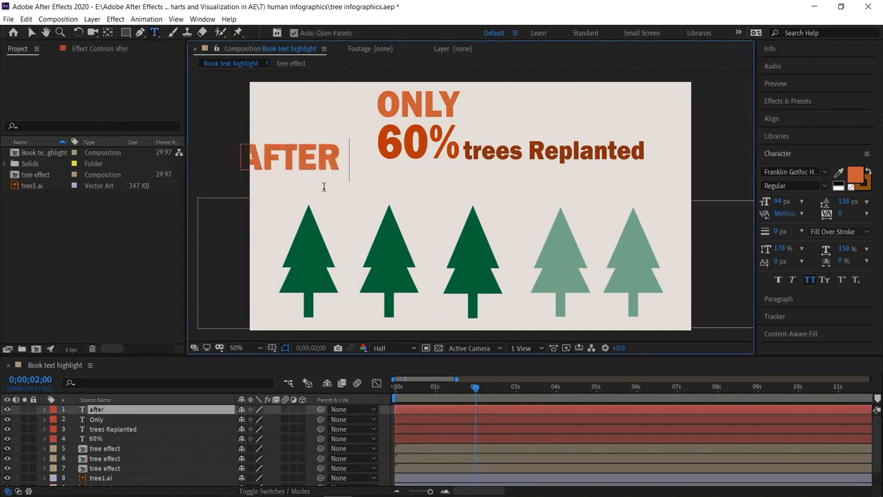
{"action": "type", "text": " de"}
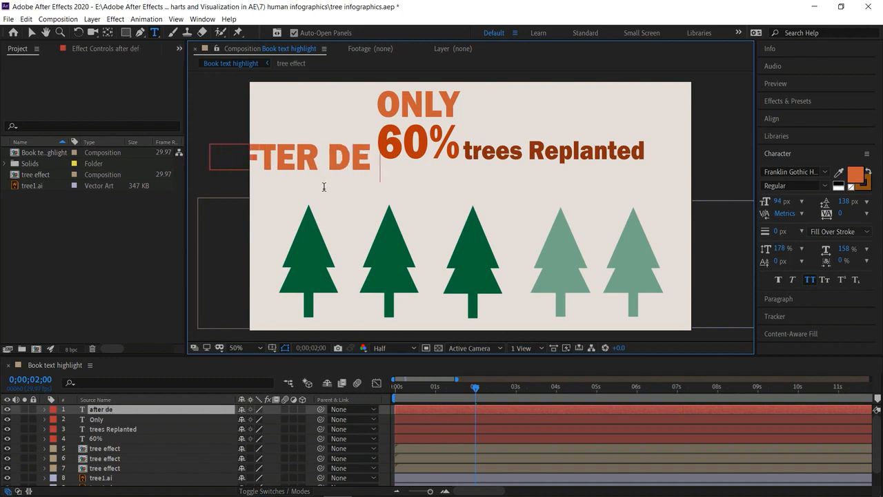
{"action": "type", "text": "forestation"}
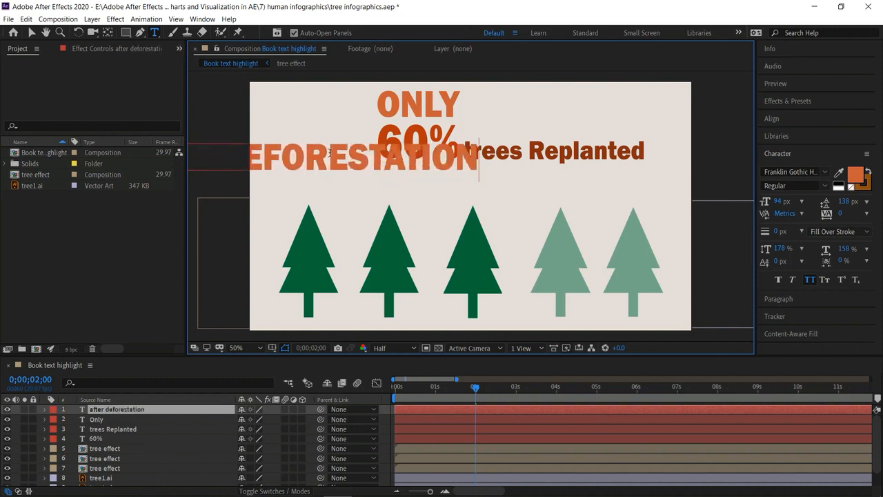
Reduce the AFTER DEFORESTATION text to 60 px and place it below the 60% line, just above the trees.
{"action": "key", "text": "ctrl+a"}
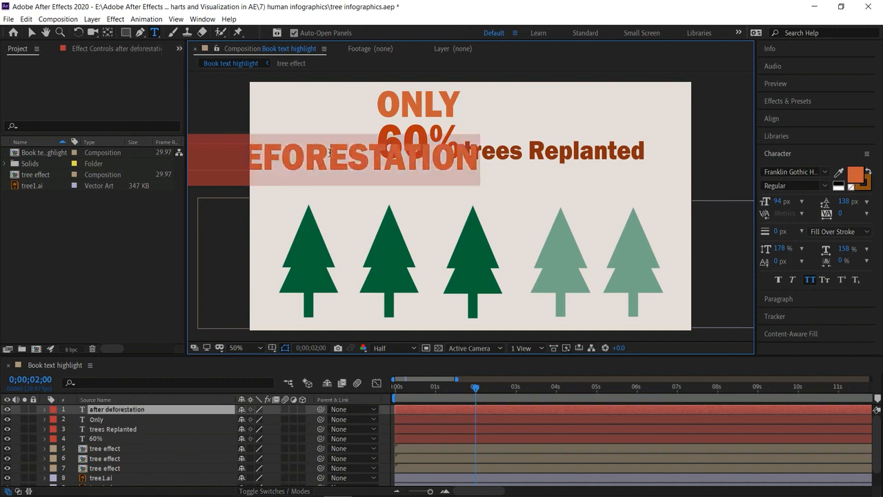
{"action": "left_click_drag", "start_coordinate": [778, 201], "coordinate": [760, 212]}
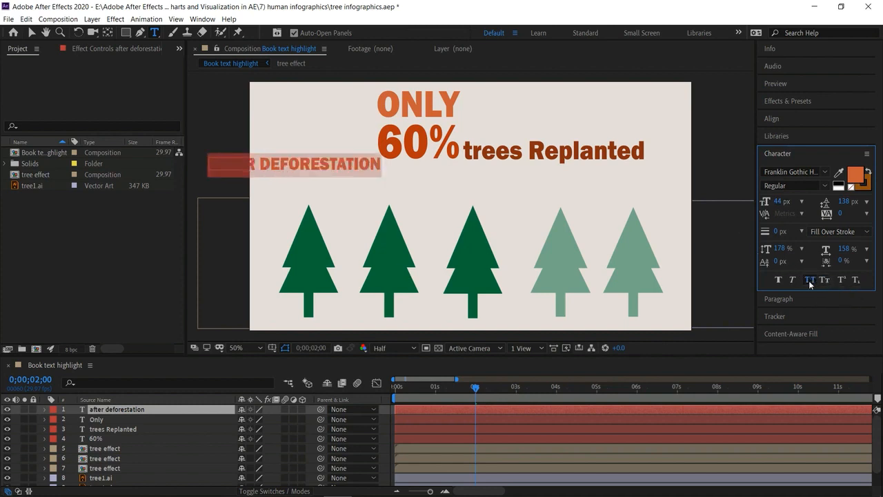
{"action": "left_click", "coordinate": [31, 33]}
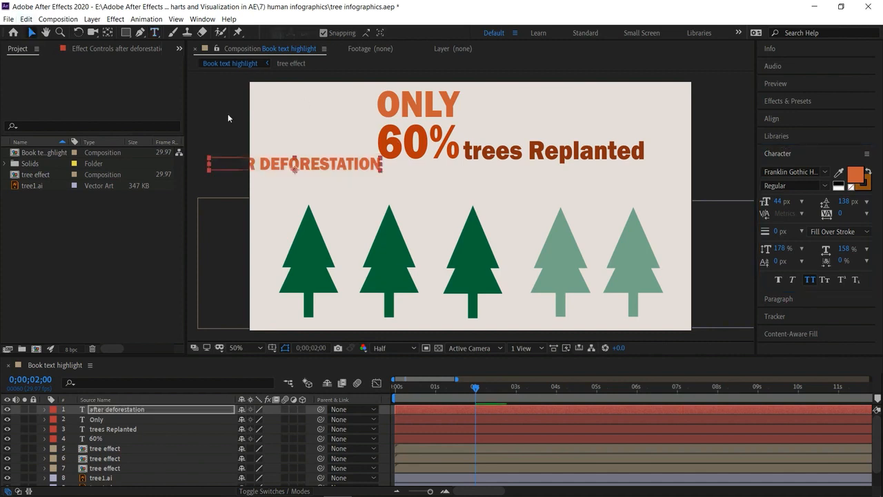
{"action": "left_click_drag", "start_coordinate": [358, 177], "coordinate": [401, 177]}
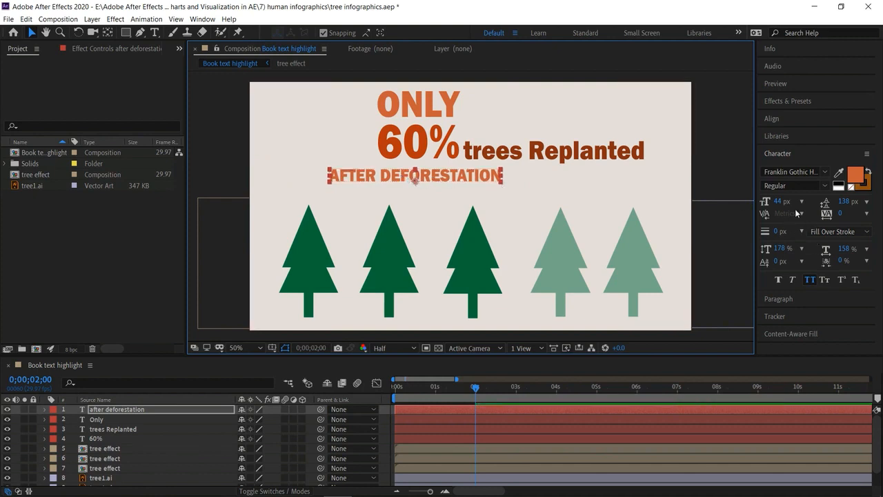
{"action": "left_click_drag", "start_coordinate": [778, 202], "coordinate": [790, 205]}
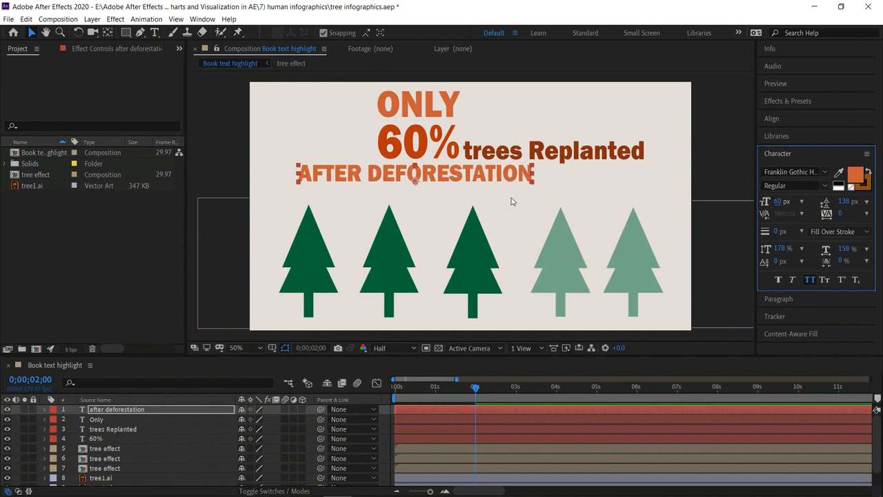
{"action": "left_click", "coordinate": [426, 170]}
{"action": "left_click_drag", "start_coordinate": [426, 171], "coordinate": [426, 183]}
Recolor the AFTER DEFORESTATION text to near-black, 0B0807.
{"action": "left_click", "coordinate": [856, 176]}
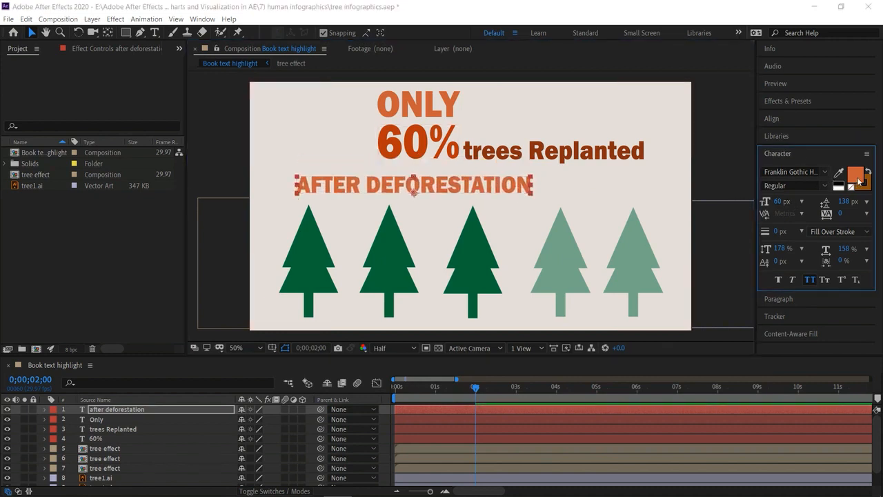
{"action": "left_click", "coordinate": [544, 439]}
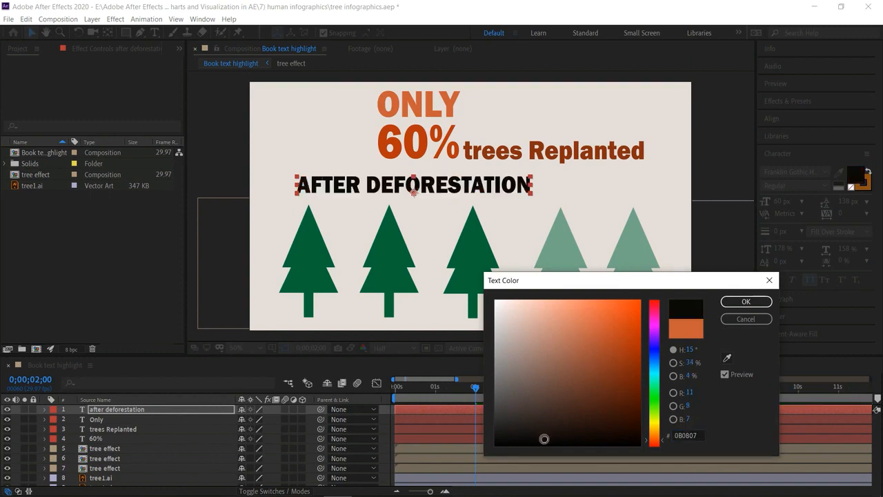
{"action": "left_click", "coordinate": [770, 305]}
{"action": "left_click", "coordinate": [712, 167]}
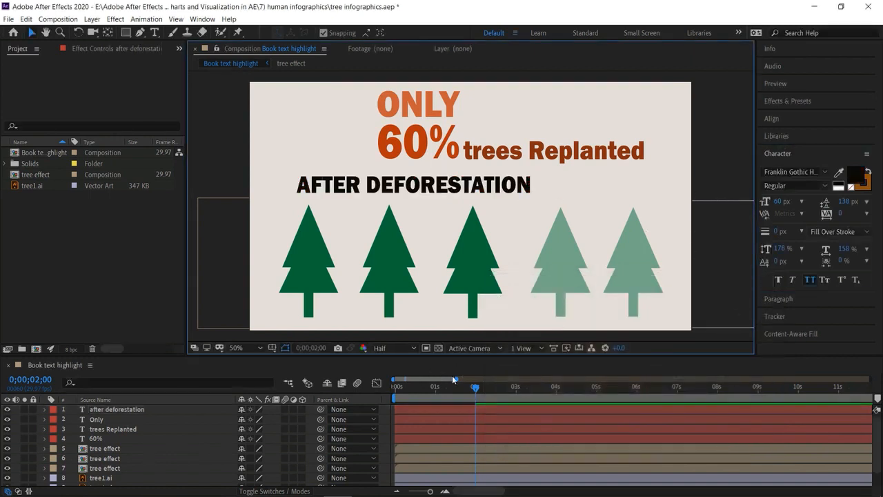
Make the Only layer start at 0;00;02;00 and trim the 60% layer to start at 0;00;02;05.
{"action": "left_click", "coordinate": [485, 410]}
{"action": "left_click", "coordinate": [489, 411]}
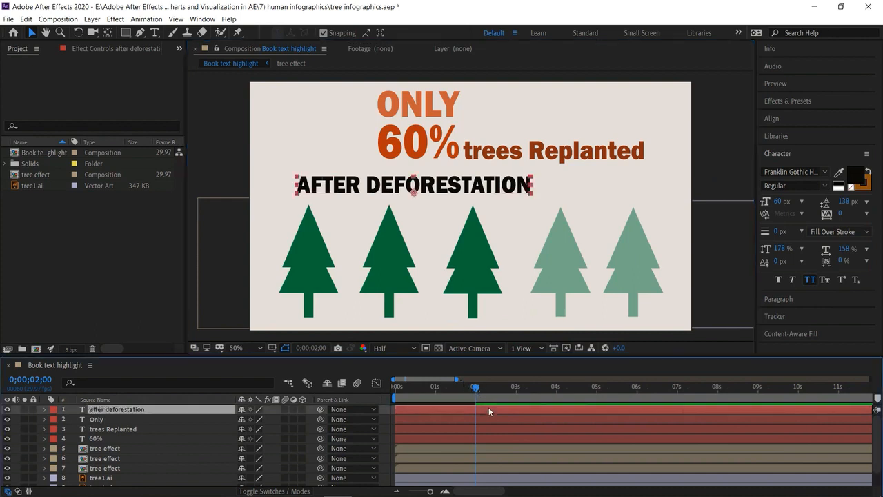
{"action": "left_click_drag", "start_coordinate": [487, 418], "coordinate": [567, 419]}
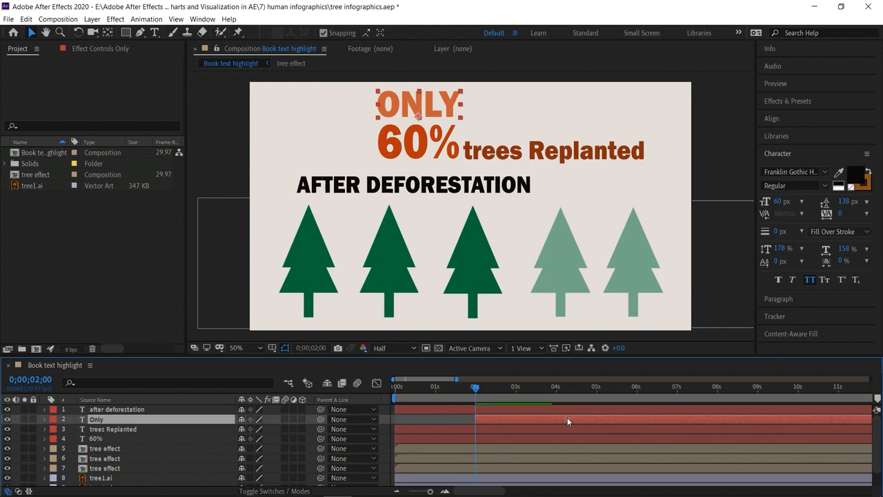
{"action": "left_click", "coordinate": [490, 392]}
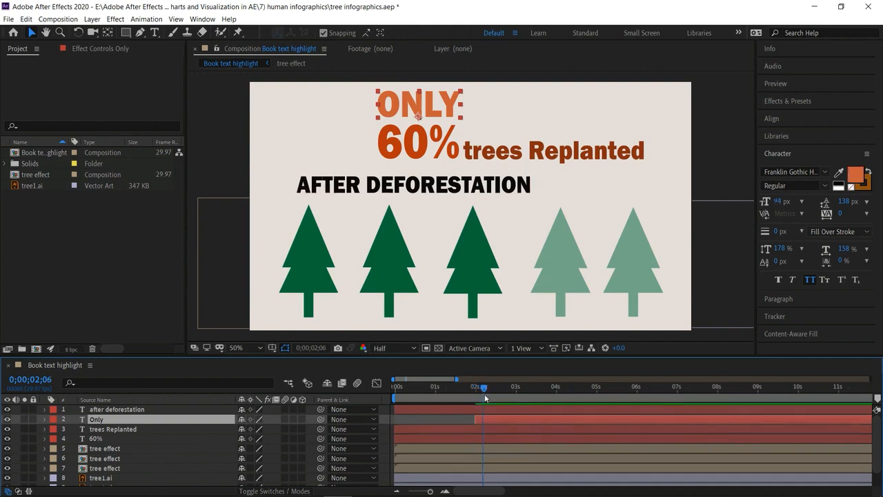
{"action": "left_click_drag", "start_coordinate": [487, 396], "coordinate": [482, 392]}
{"action": "left_click", "coordinate": [500, 438]}
{"action": "key", "text": "alt+bracketleft"}
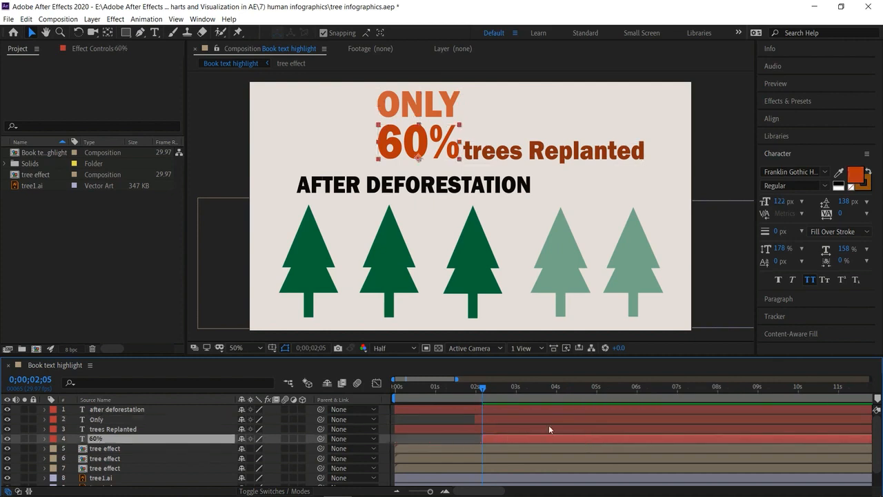
Trim the trees Replanted layer to start at 0;00;02;12 and the after deforestation layer at 0;00;02;21.
{"action": "left_click_drag", "start_coordinate": [488, 395], "coordinate": [495, 393]}
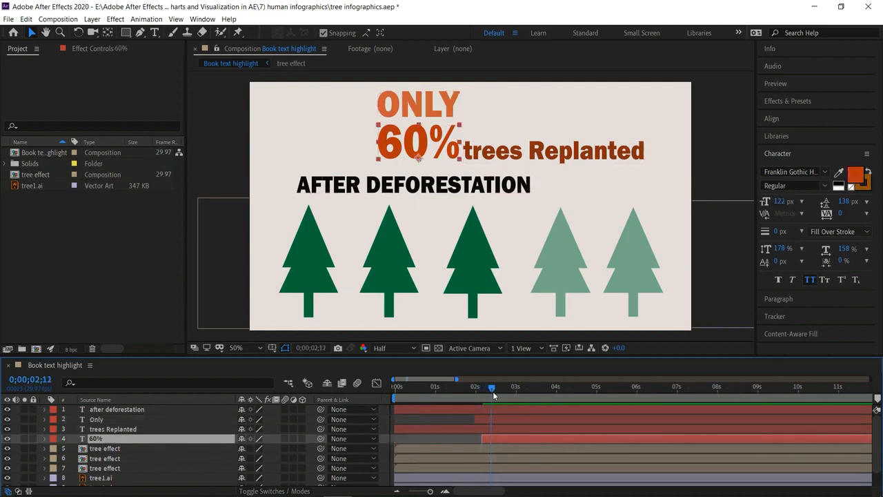
{"action": "left_click", "coordinate": [500, 428]}
{"action": "key", "text": "alt+bracketleft"}
{"action": "left_click_drag", "start_coordinate": [594, 433], "coordinate": [597, 435]}
{"action": "left_click_drag", "start_coordinate": [495, 391], "coordinate": [499, 395]}
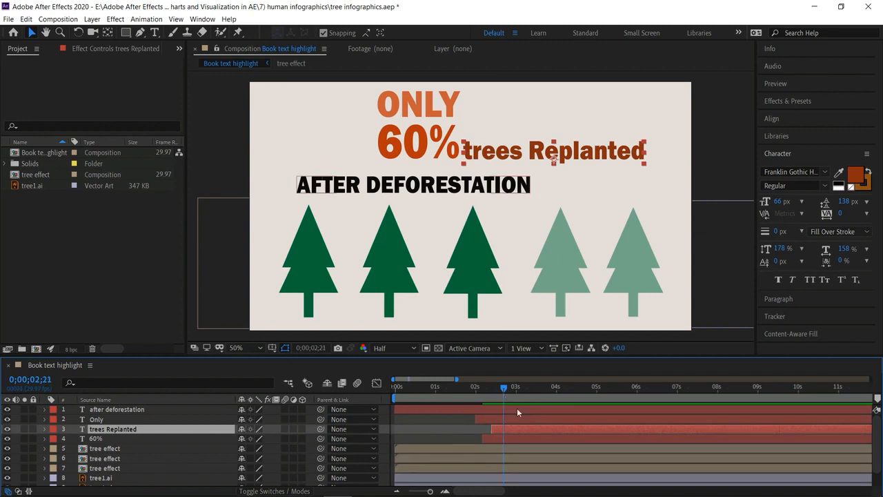
{"action": "left_click", "coordinate": [517, 409]}
{"action": "key", "text": "alt+bracketleft"}
{"action": "left_click_drag", "start_coordinate": [639, 412], "coordinate": [624, 413]}
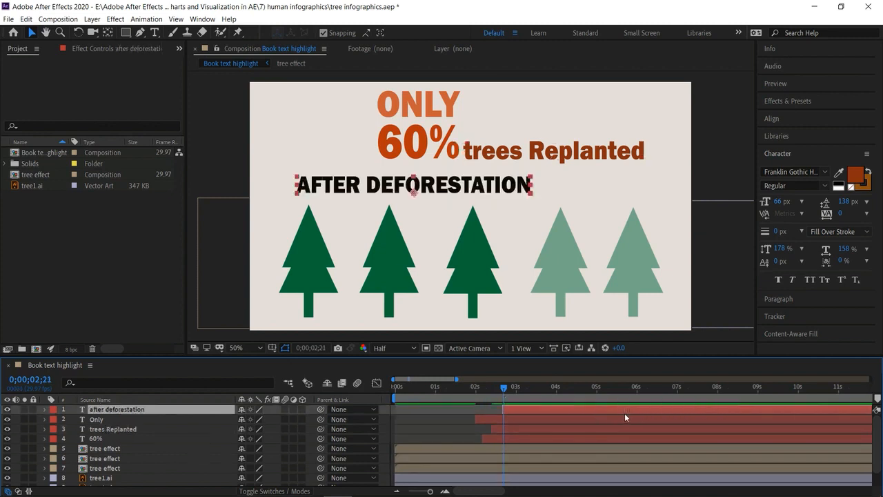
Play the composition to check the staggered appearance of the text layers.
{"action": "key", "text": "space"}
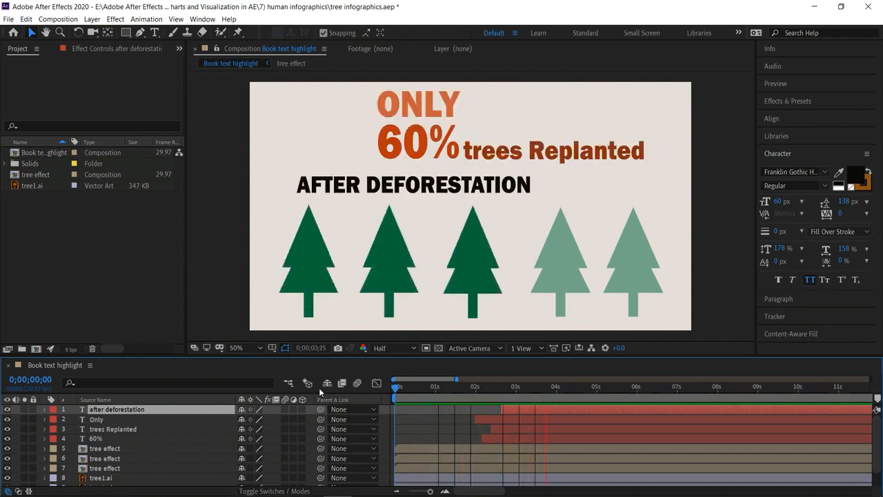
{"action": "key", "text": "space"}
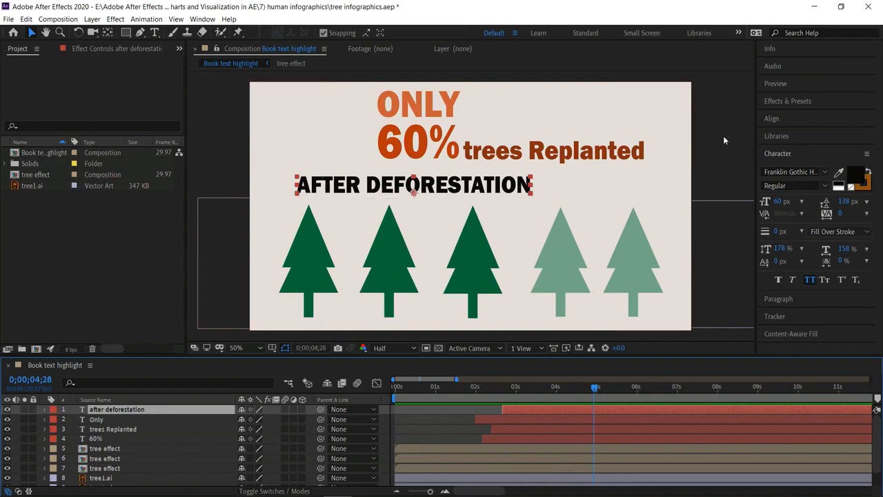
{"action": "left_click", "coordinate": [206, 115]}
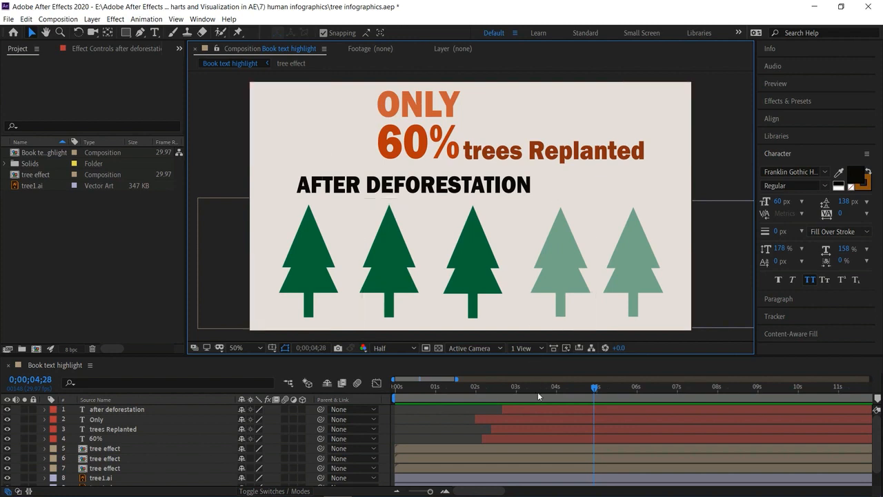
Widen the stagger of the text layers, from Only before 2 s to after deforestation at about 3 s, and preview it from the beginning.
{"action": "left_click_drag", "start_coordinate": [520, 407], "coordinate": [486, 418]}
{"action": "key", "text": "Home"}
{"action": "key", "text": "space"}
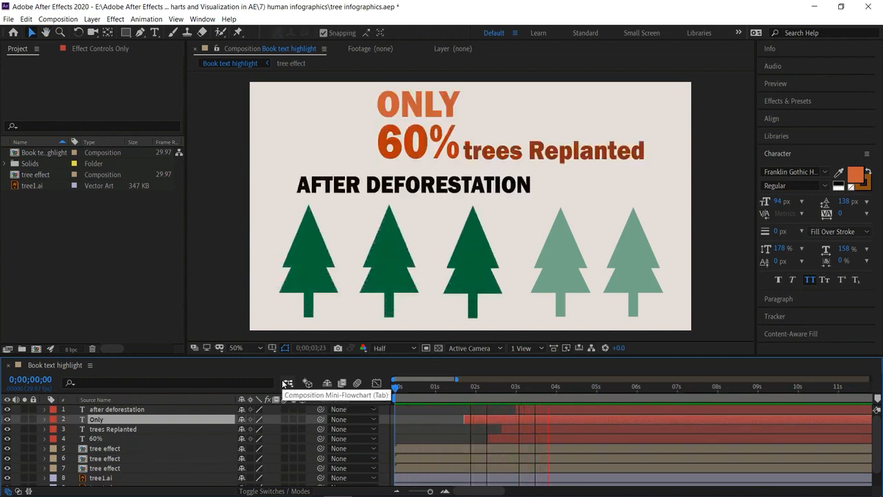
{"action": "key", "text": "space"}
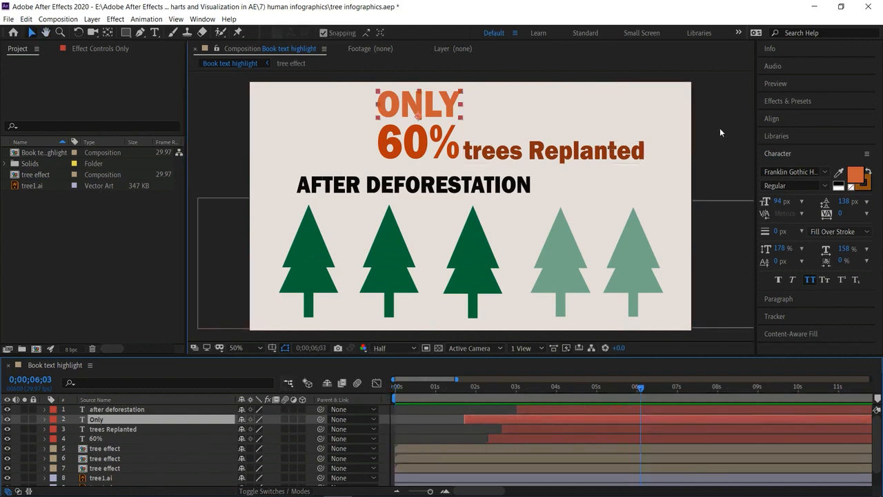
{"action": "left_click", "coordinate": [720, 128]}
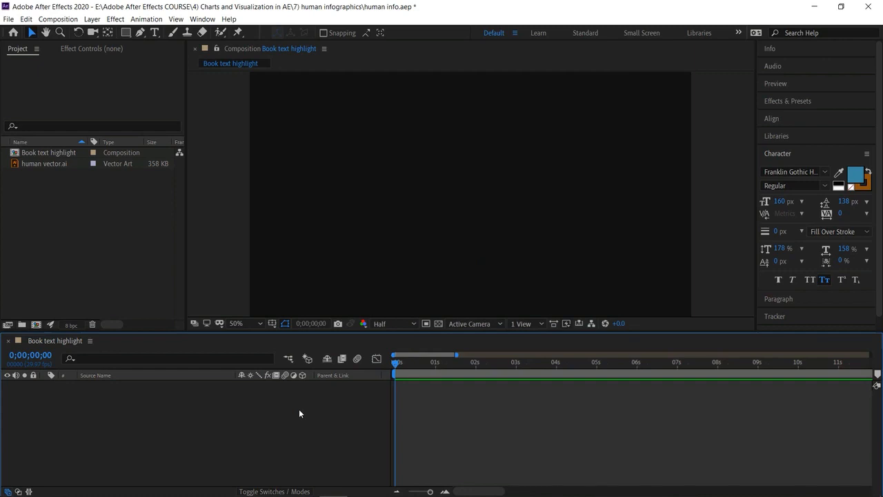
Add a very light pale cyan solid of 1920 × 1080 px as background in the empty Book text highlight composition.
{"action": "right_click", "coordinate": [300, 412]}
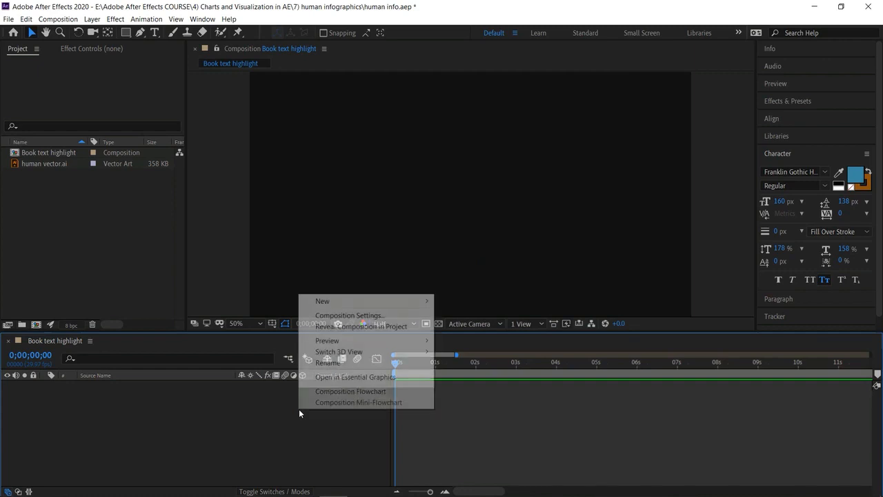
{"action": "mouse_move", "coordinate": [387, 302]}
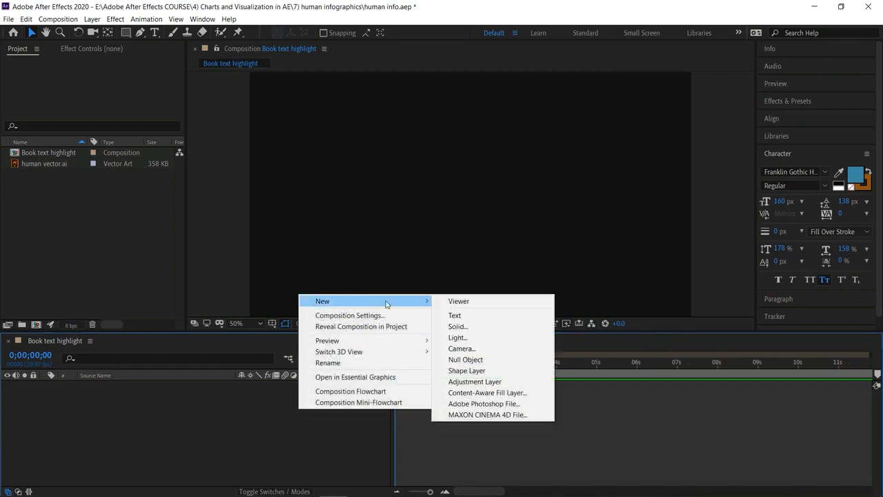
{"action": "left_click", "coordinate": [489, 327]}
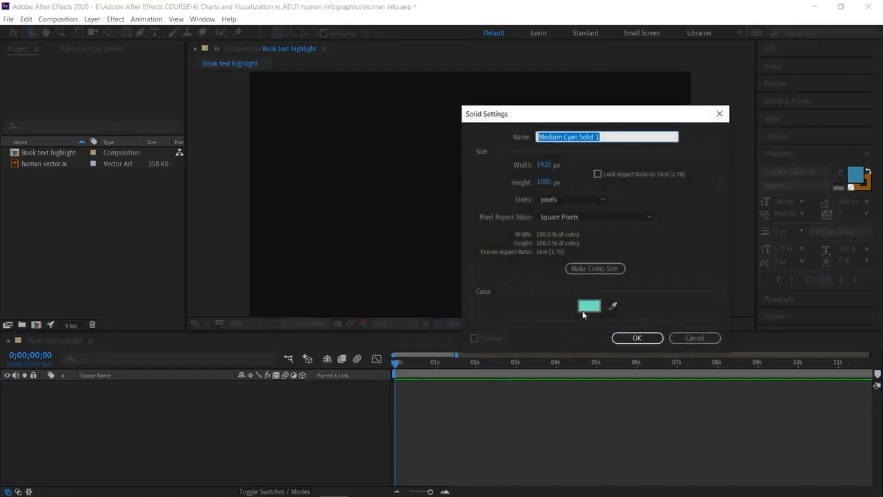
{"action": "left_click", "coordinate": [587, 307]}
{"action": "left_click_drag", "start_coordinate": [506, 312], "coordinate": [499, 306]}
{"action": "left_click", "coordinate": [747, 301]}
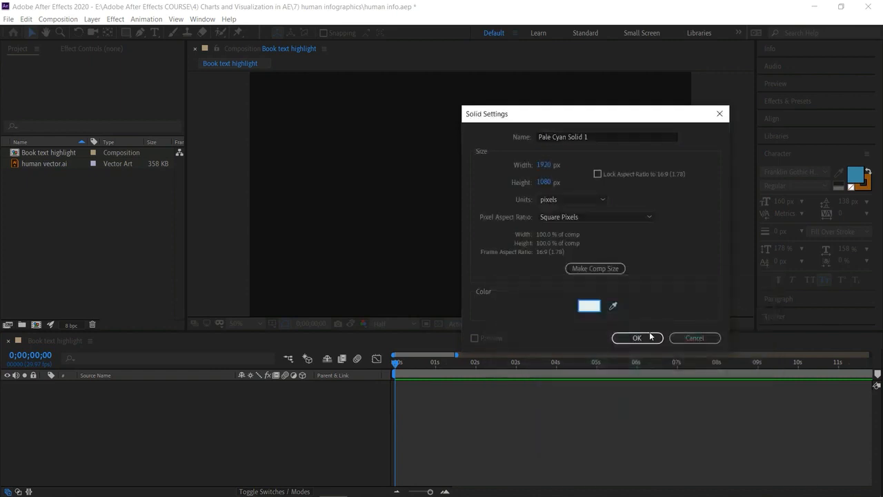
{"action": "left_click", "coordinate": [636, 338]}
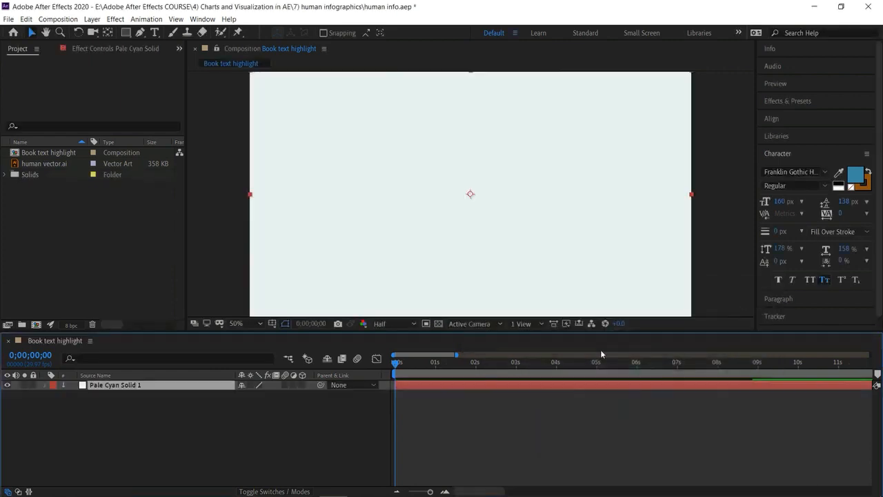
{"action": "left_click", "coordinate": [280, 434]}
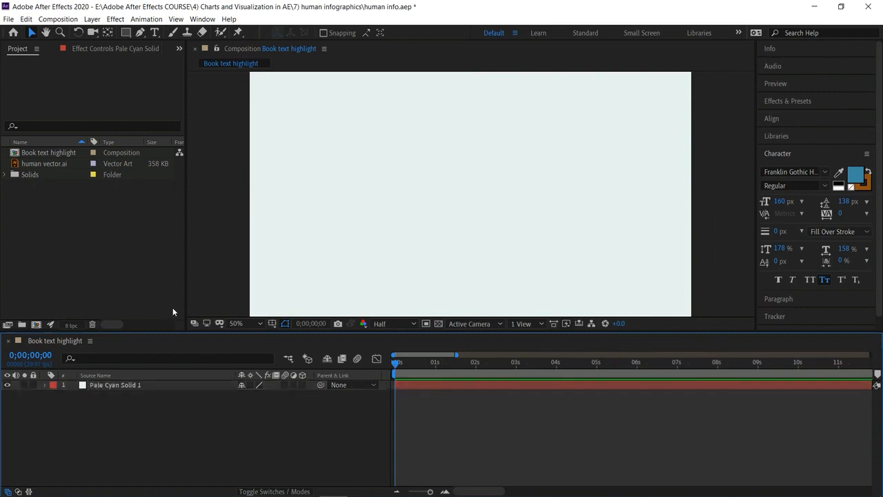
Place human vector.ai above the pale cyan solid in the composition and pre-compose it.
{"action": "left_click_drag", "start_coordinate": [65, 168], "coordinate": [104, 398]}
{"action": "mouse_move", "coordinate": [179, 385]}
{"action": "left_mouse_down"}
{"action": "mouse_move", "coordinate": [184, 417]}
{"action": "mouse_move", "coordinate": [178, 395]}
{"action": "left_mouse_up"}
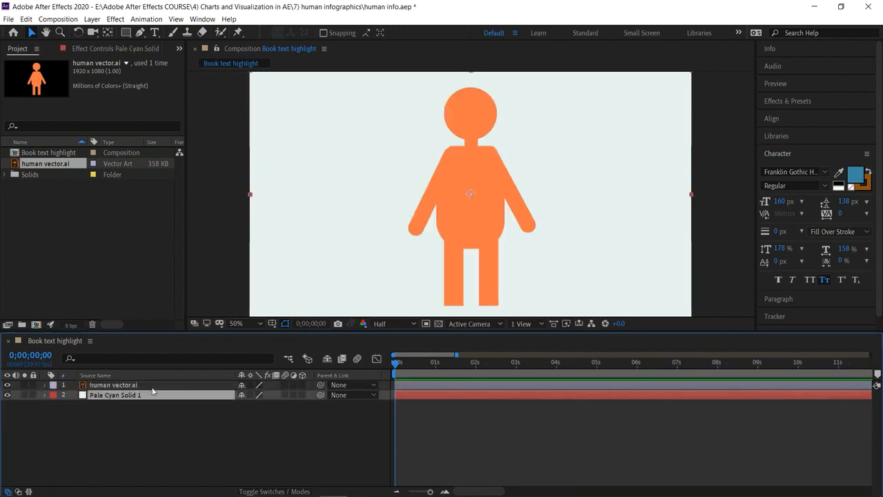
{"action": "left_click", "coordinate": [150, 386]}
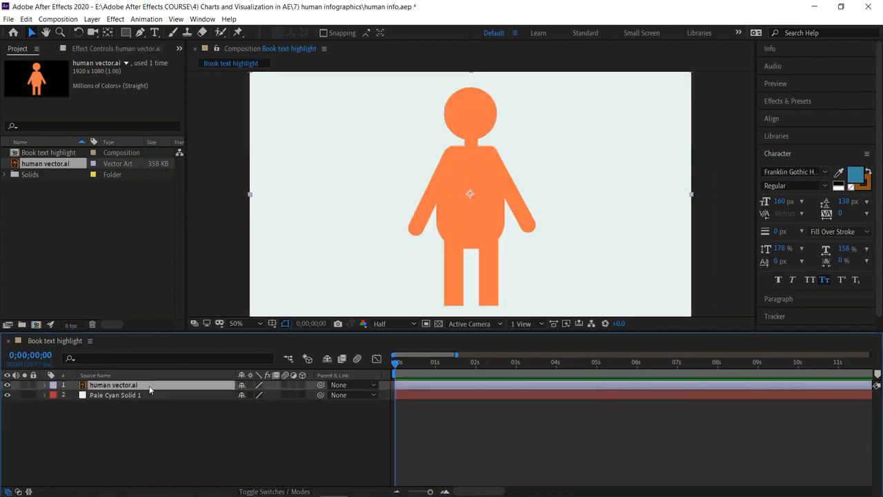
{"action": "right_click", "coordinate": [149, 388]}
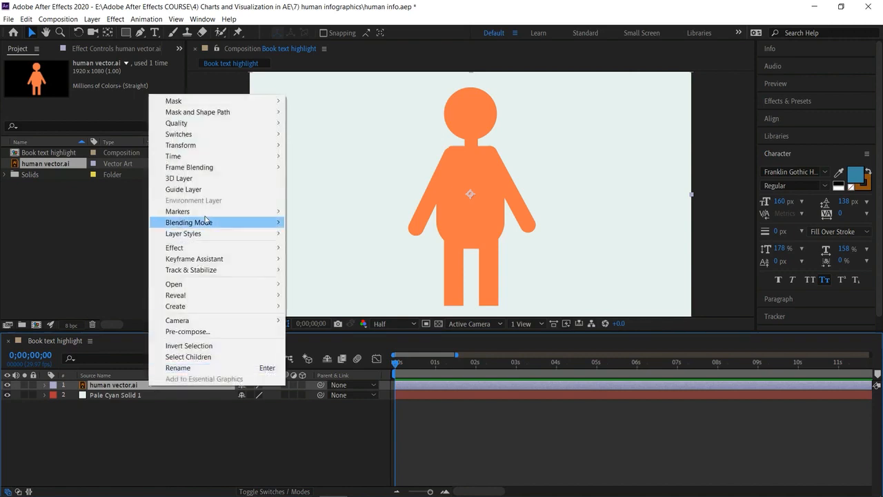
{"action": "mouse_move", "coordinate": [210, 161]}
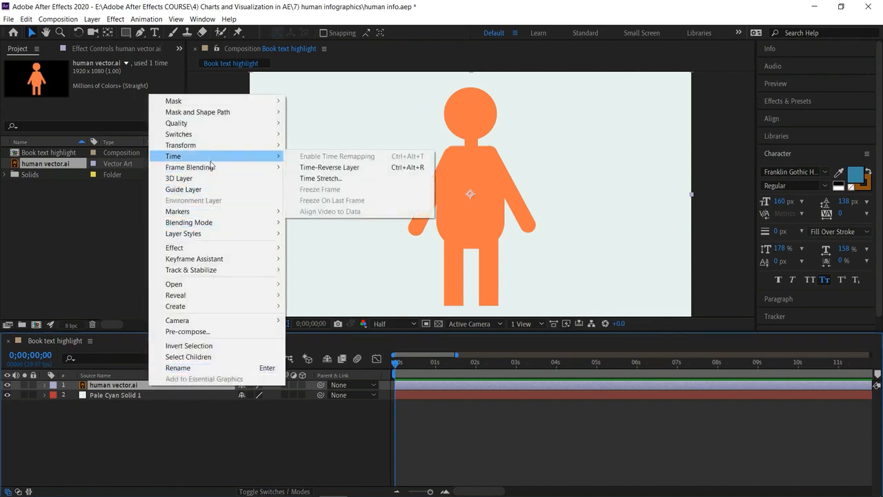
{"action": "left_click", "coordinate": [227, 332]}
{"action": "left_click", "coordinate": [542, 275]}
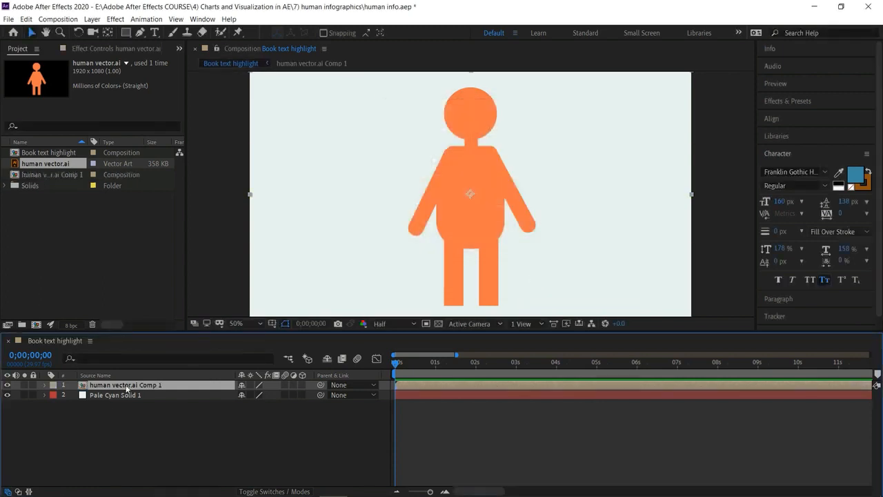
Duplicate the human vector.ai layer inside its pre-composition.
{"action": "double_click", "coordinate": [124, 384]}
{"action": "left_click", "coordinate": [471, 193]}
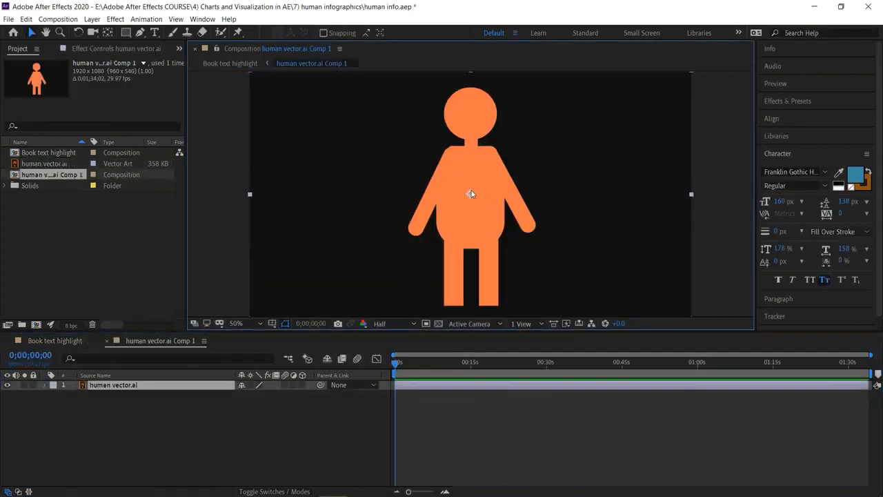
{"action": "left_click", "coordinate": [134, 417]}
{"action": "left_click", "coordinate": [160, 388]}
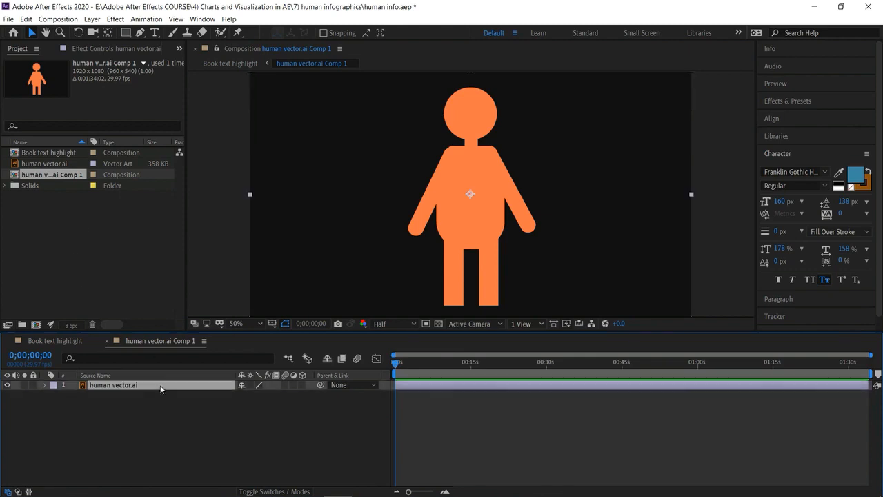
{"action": "key", "text": "ctrl+d"}
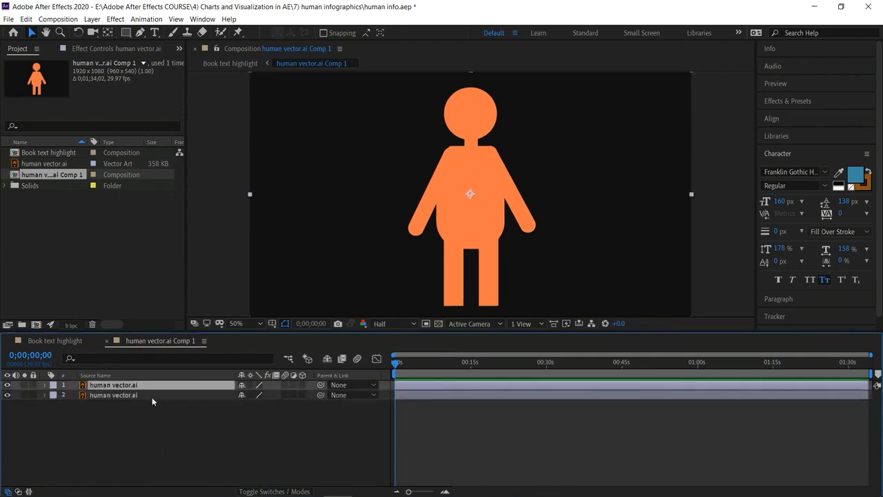
Set the opacity of the lower human vector.ai layer to 50%.
{"action": "left_click", "coordinate": [45, 394]}
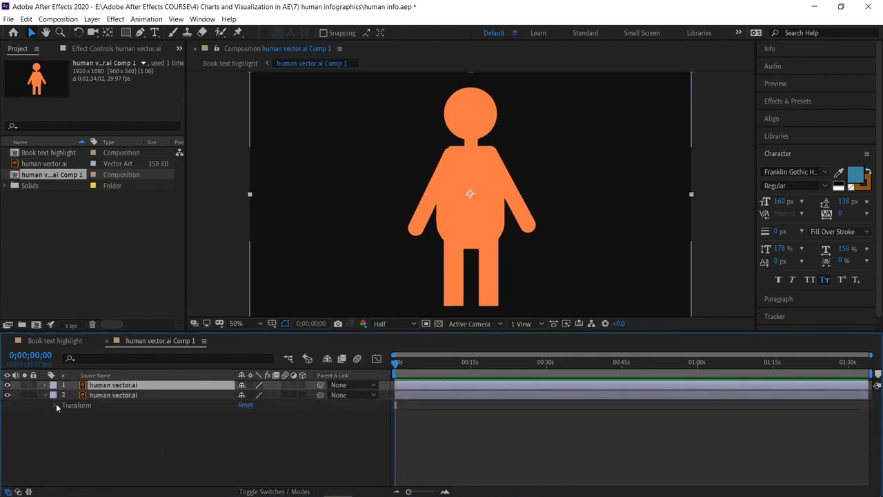
{"action": "left_click", "coordinate": [56, 405]}
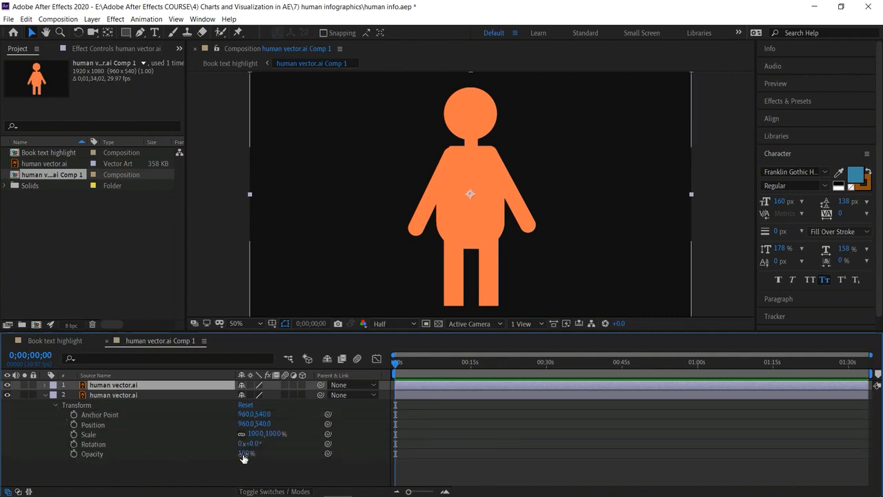
{"action": "left_click", "coordinate": [246, 454]}
{"action": "type", "text": "50"}
{"action": "key", "text": "Return"}
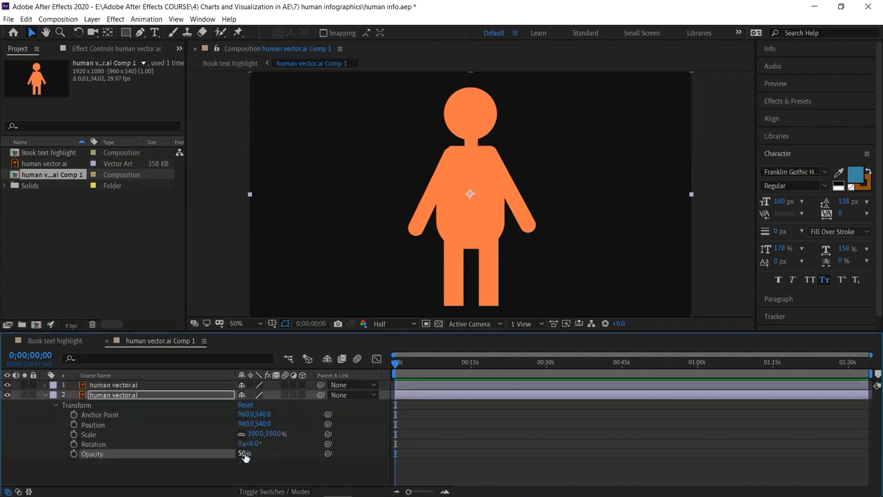
{"action": "left_click", "coordinate": [46, 395]}
{"action": "left_click", "coordinate": [123, 456]}
Draw a rectangle shape covering the whole figure and use it as the alpha matte of the upper human vector.ai layer.
{"action": "left_click", "coordinate": [125, 32]}
{"action": "left_click_drag", "start_coordinate": [399, 79], "coordinate": [539, 314]}
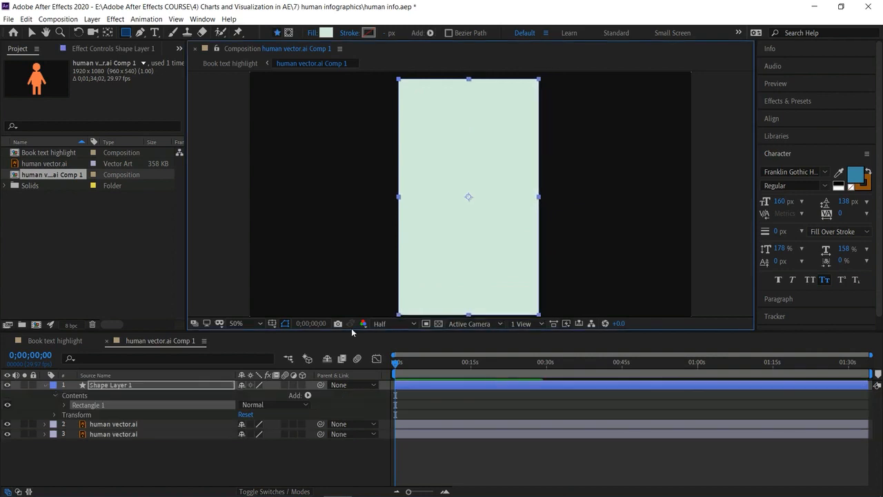
{"action": "left_click", "coordinate": [18, 490]}
{"action": "left_click", "coordinate": [381, 424]}
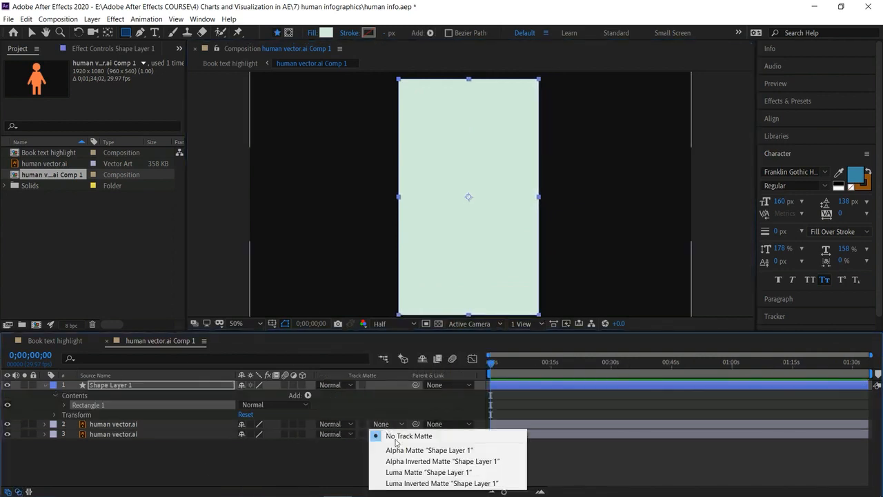
{"action": "left_click", "coordinate": [393, 450]}
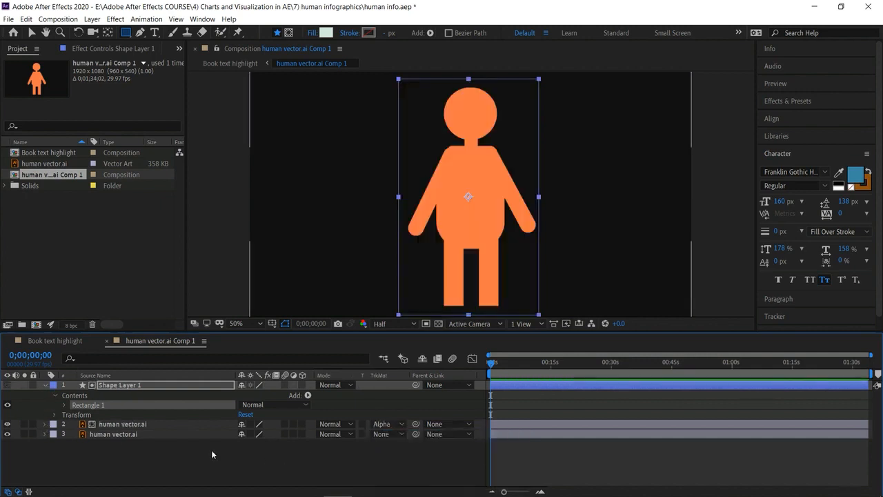
{"action": "left_click", "coordinate": [19, 492]}
Keyframe the position of the matte rectangle at 0;00;00;14 with the rectangle moved below the figure, at 951, 1562.
{"action": "left_click", "coordinate": [445, 492]}
{"action": "left_click", "coordinate": [445, 492]}
{"action": "left_click", "coordinate": [446, 492]}
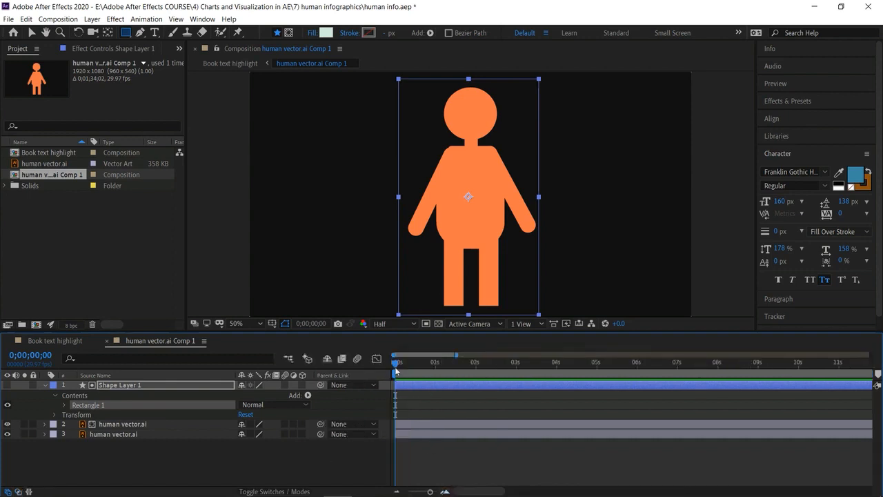
{"action": "left_click_drag", "start_coordinate": [404, 369], "coordinate": [414, 370]}
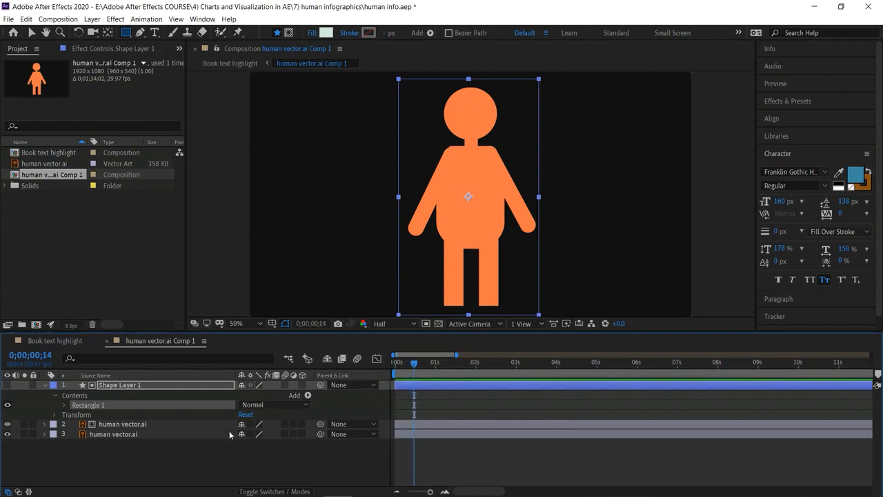
{"action": "left_click", "coordinate": [55, 416]}
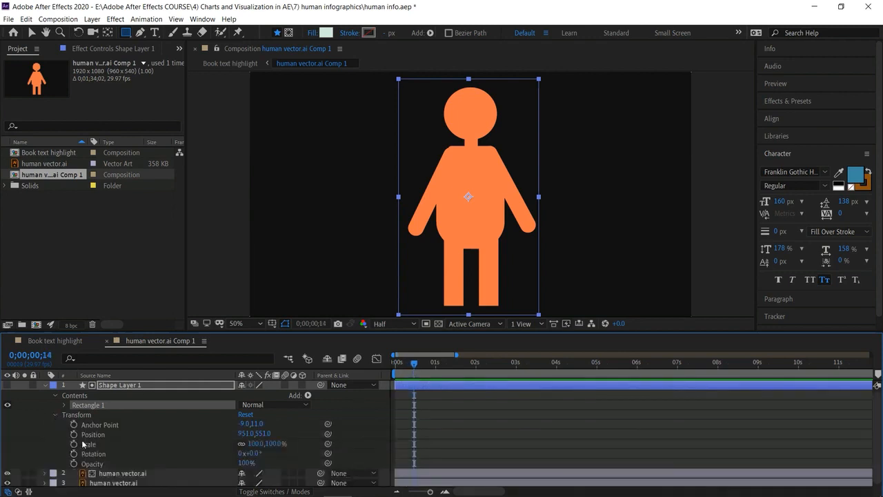
{"action": "left_click", "coordinate": [74, 435]}
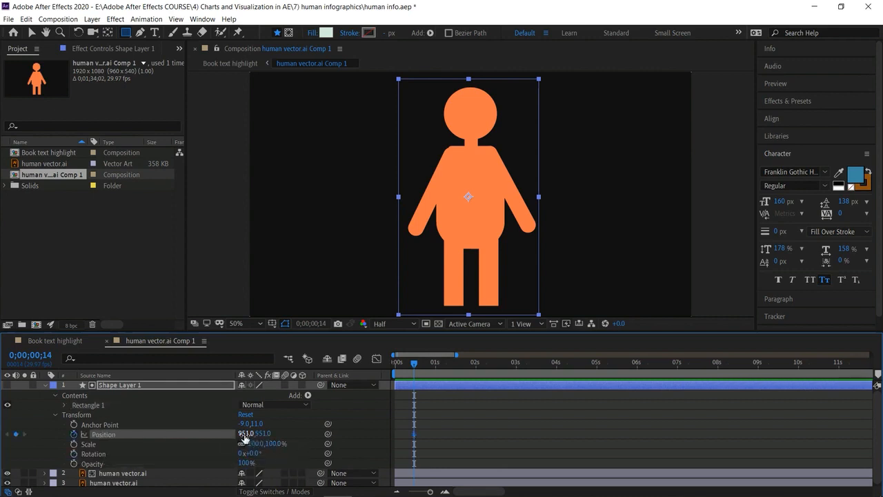
{"action": "left_click_drag", "start_coordinate": [253, 436], "coordinate": [772, 431]}
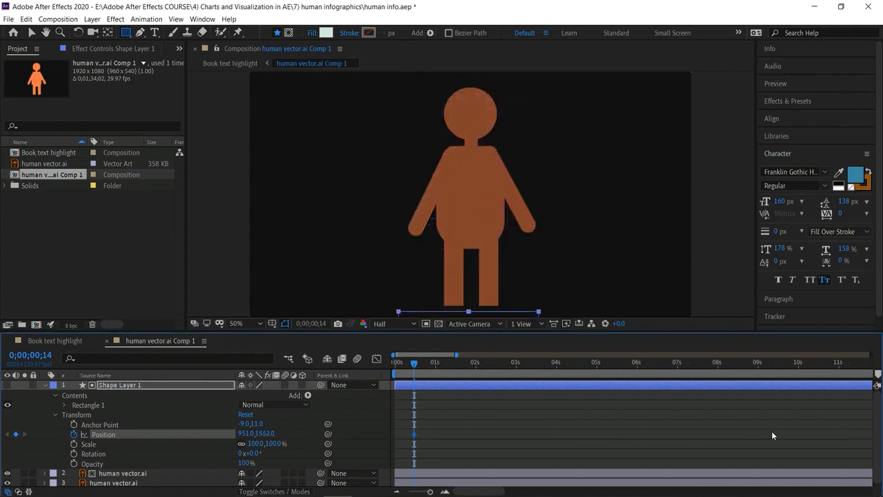
Add a position keyframe at 0;00;01;17 with the matte rectangle raised until it covers the whole figure.
{"action": "left_click_drag", "start_coordinate": [416, 362], "coordinate": [461, 374]}
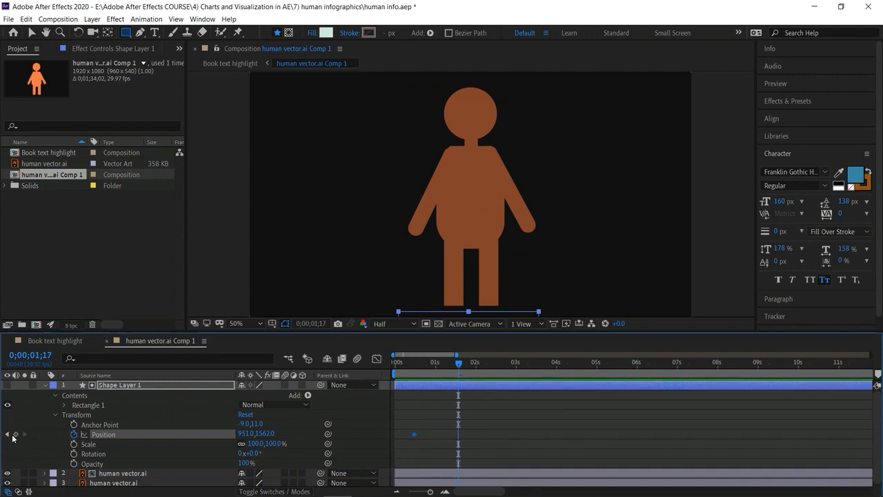
{"action": "left_click_drag", "start_coordinate": [267, 434], "coordinate": [54, 435]}
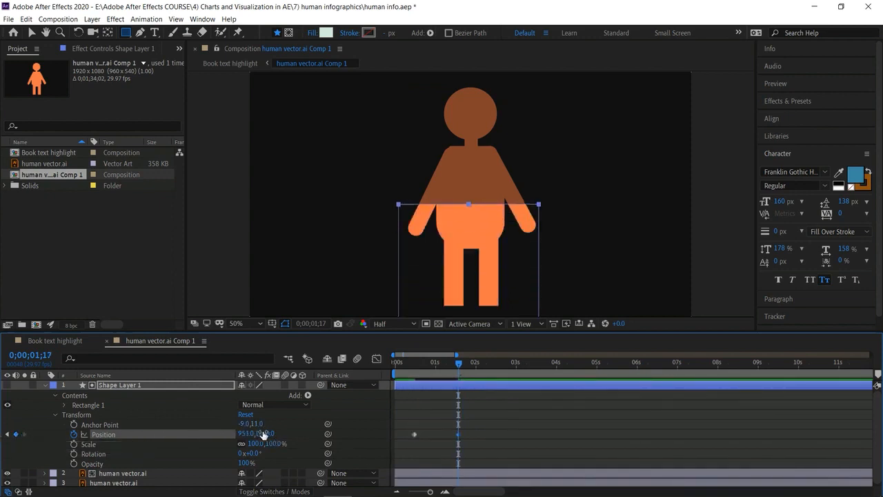
{"action": "left_click_drag", "start_coordinate": [257, 434], "coordinate": [162, 413]}
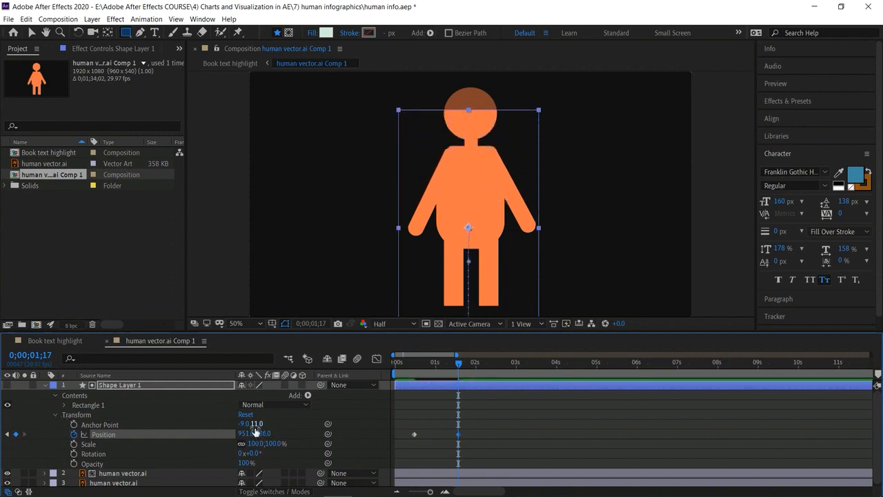
{"action": "left_click_drag", "start_coordinate": [260, 434], "coordinate": [179, 434]}
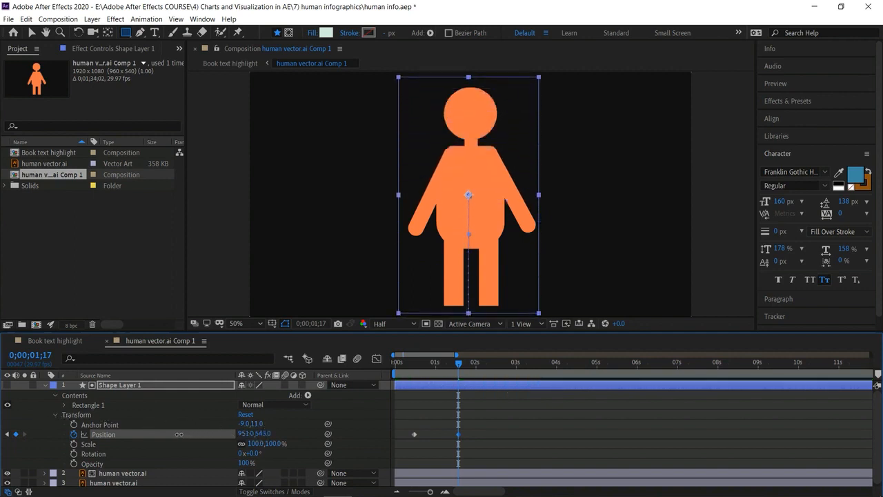
{"action": "left_click", "coordinate": [46, 386]}
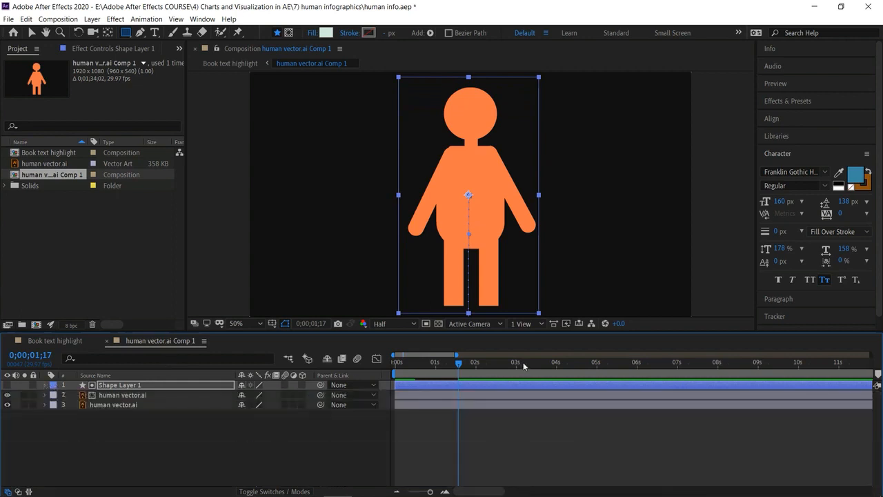
Preview the figure's fill animation from the beginning.
{"action": "left_click_drag", "start_coordinate": [455, 366], "coordinate": [354, 371]}
{"action": "key", "text": "space"}
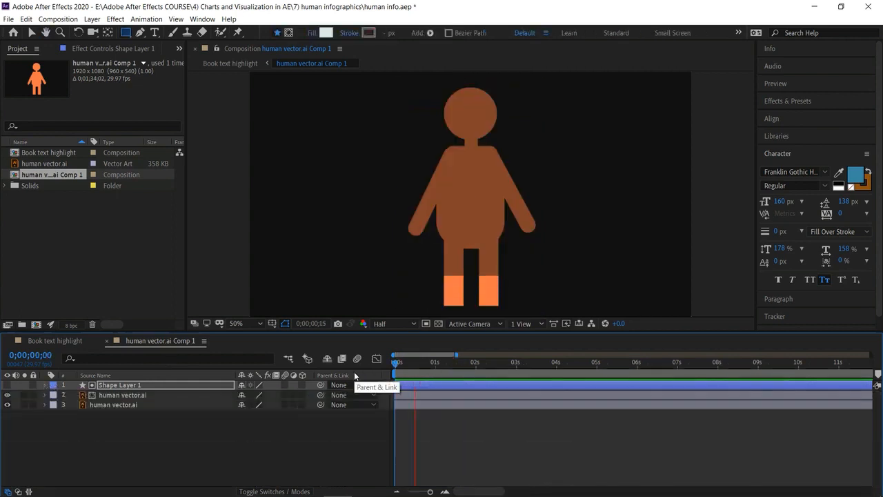
{"action": "key", "text": "space"}
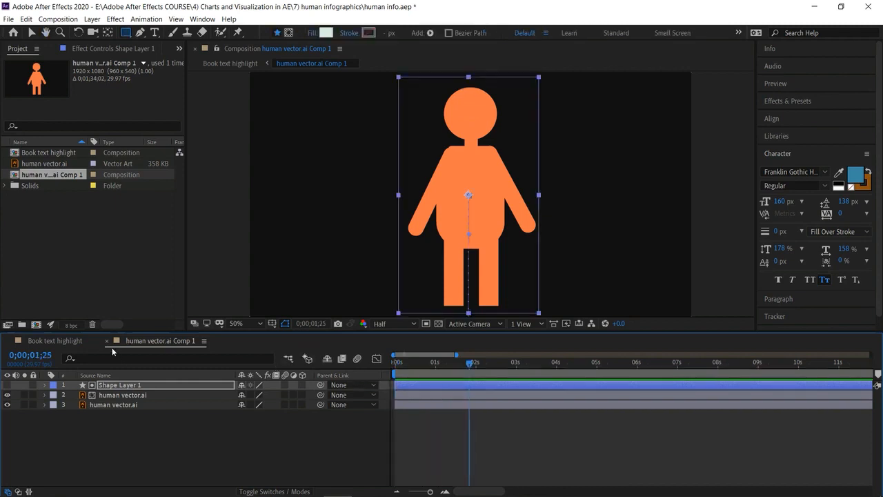
Scale human vector.ai Comp 1 down to about half size in the Book text highlight composition and place it in the frame's lower-left corner.
{"action": "left_click", "coordinate": [107, 341]}
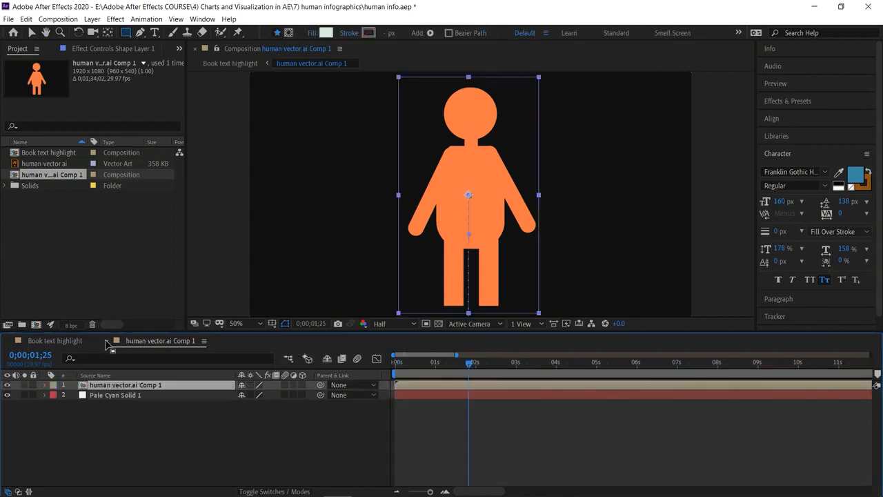
{"action": "left_click", "coordinate": [203, 442]}
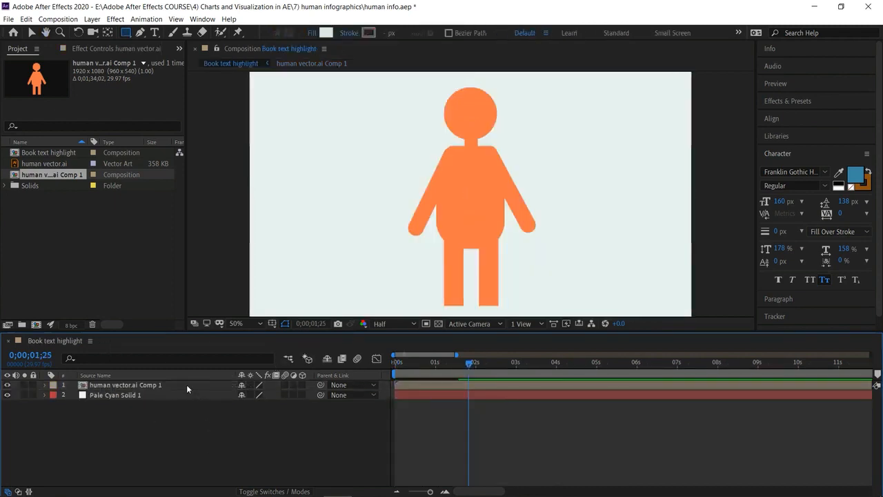
{"action": "left_click", "coordinate": [186, 384]}
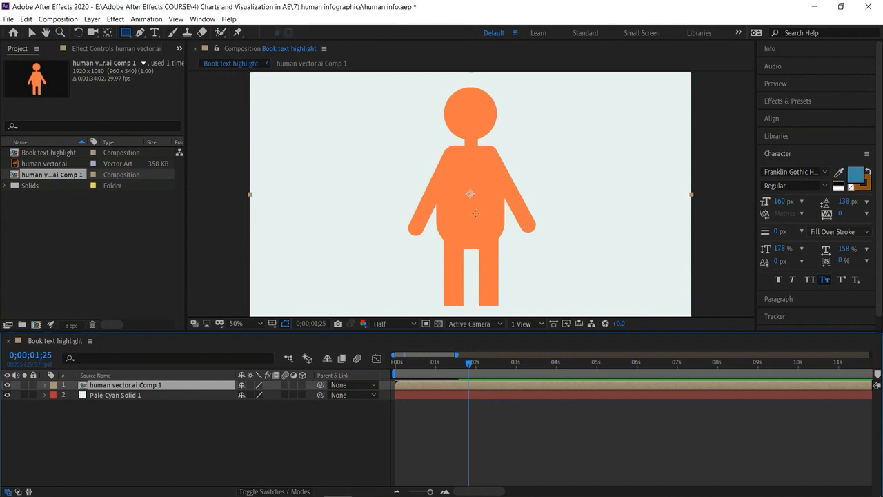
{"action": "left_click", "coordinate": [31, 32]}
{"action": "left_click", "coordinate": [465, 175]}
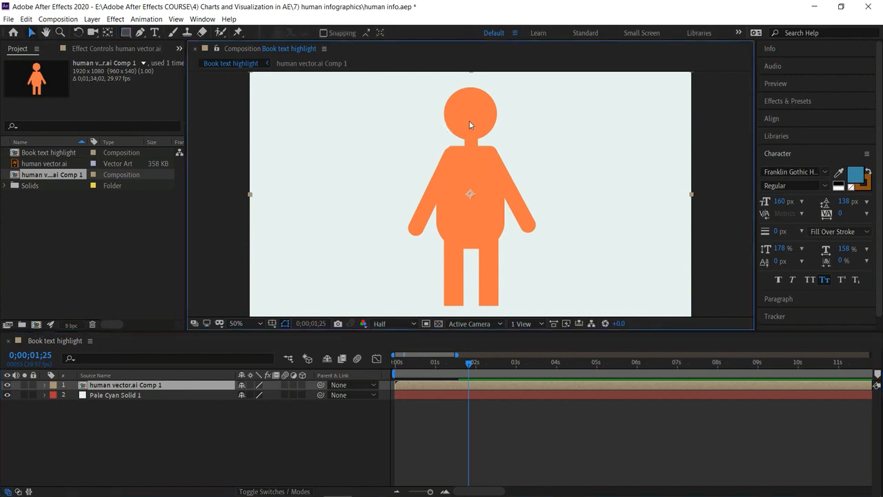
{"action": "key", "text": "comma"}
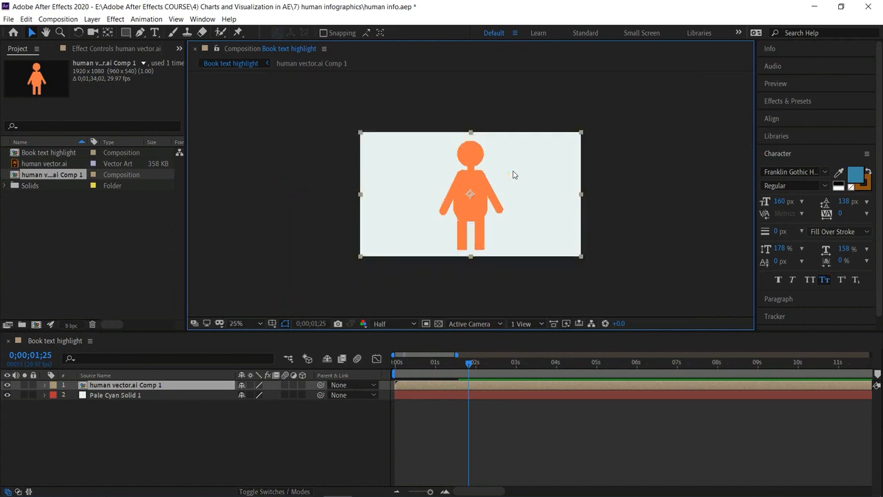
{"action": "left_click_drag", "start_coordinate": [581, 132], "coordinate": [517, 173]}
{"action": "key", "text": "period"}
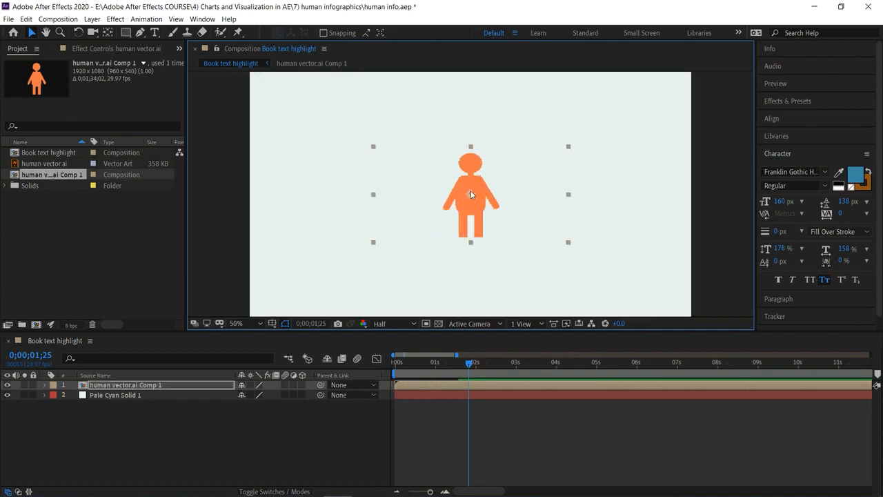
{"action": "left_click_drag", "start_coordinate": [474, 193], "coordinate": [323, 261]}
{"action": "left_click_drag", "start_coordinate": [413, 213], "coordinate": [432, 204]}
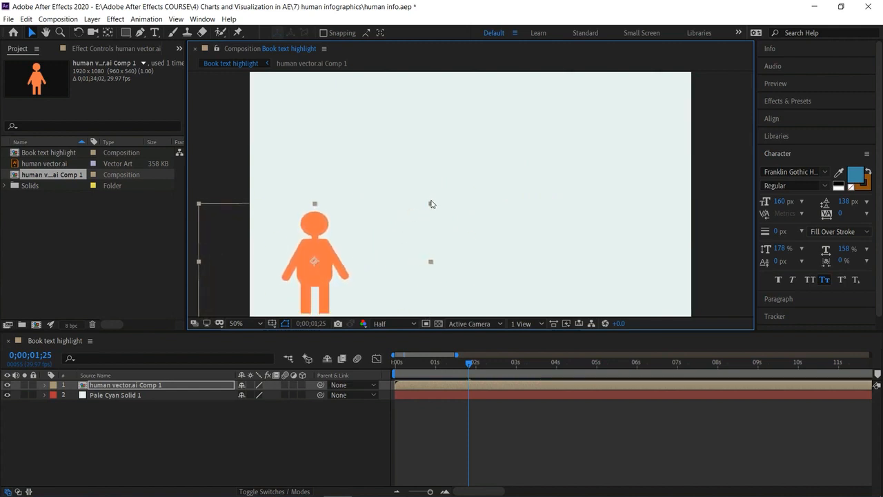
{"action": "left_click", "coordinate": [518, 255]}
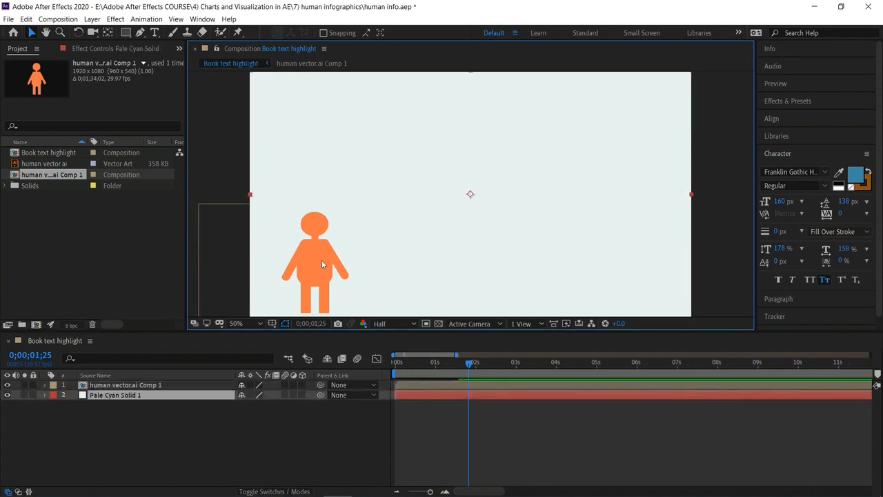
Duplicate the human vector.ai Comp 1 layer and place the copy directly to the right of the first figure.
{"action": "left_click", "coordinate": [192, 386]}
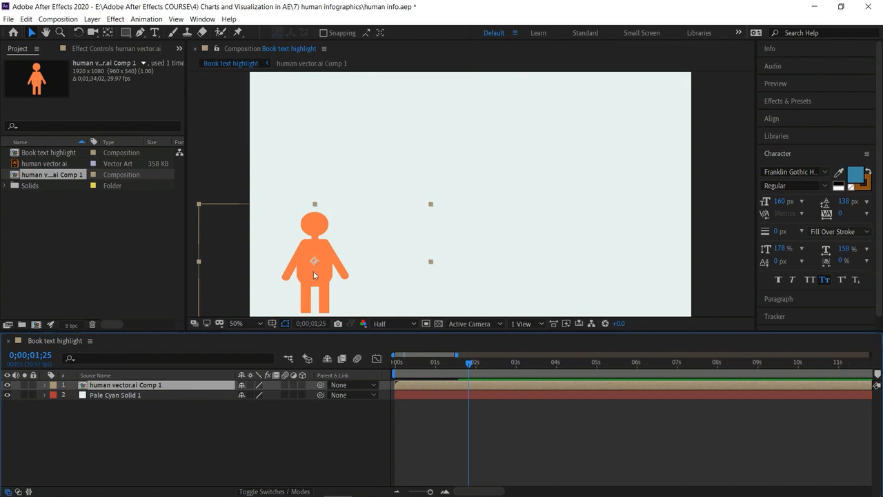
{"action": "key", "text": "ctrl+d"}
{"action": "left_click_drag", "start_coordinate": [324, 271], "coordinate": [402, 270]}
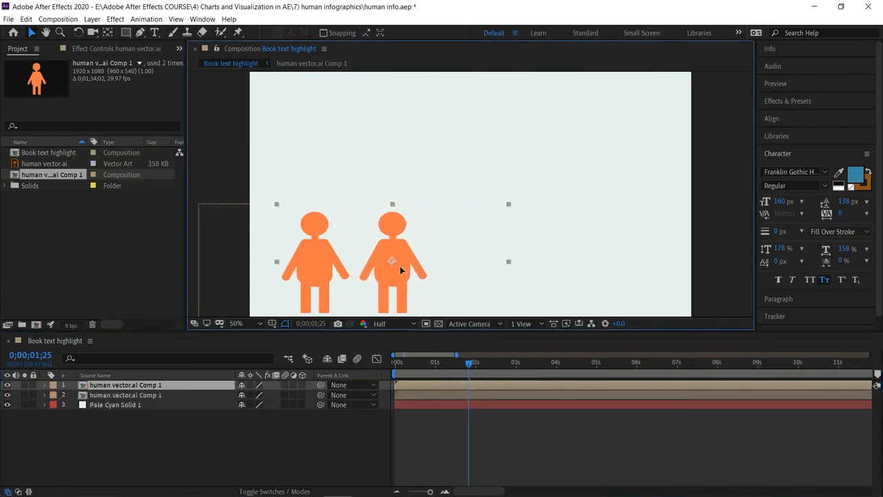
{"action": "left_click", "coordinate": [269, 440]}
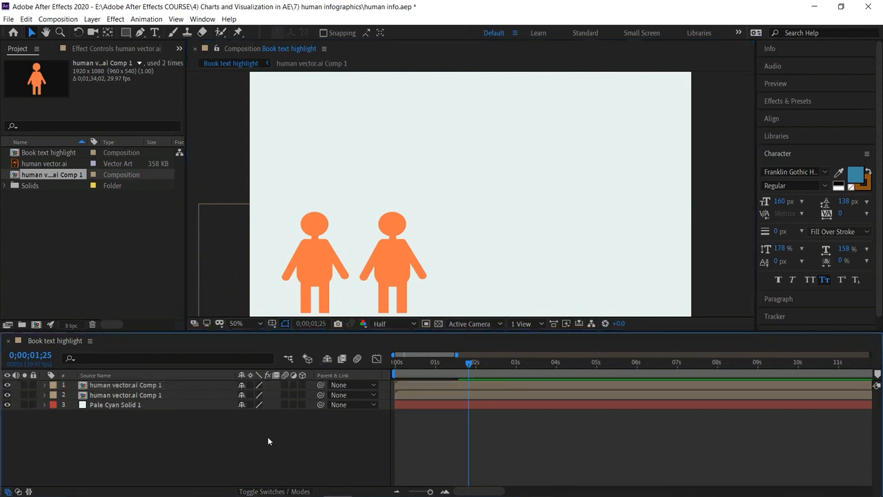
{"action": "key", "text": "ctrl+v"}
{"action": "left_click_drag", "start_coordinate": [304, 269], "coordinate": [470, 267]}
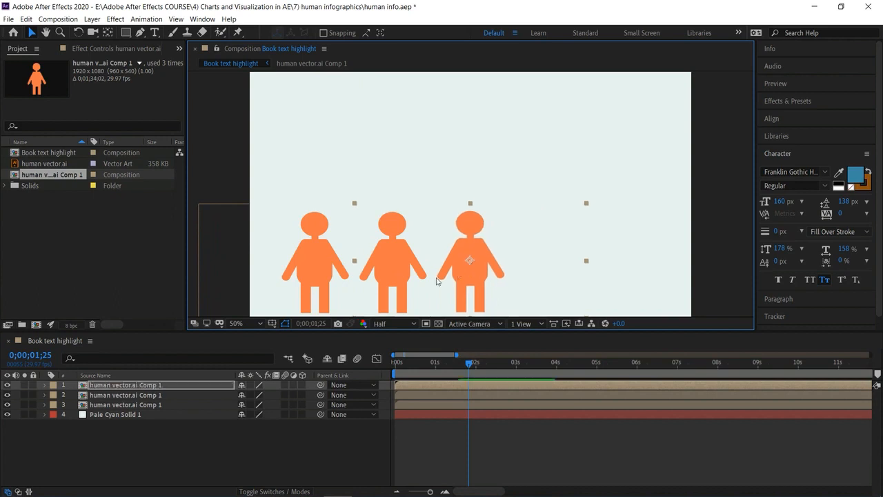
{"action": "left_click", "coordinate": [214, 449]}
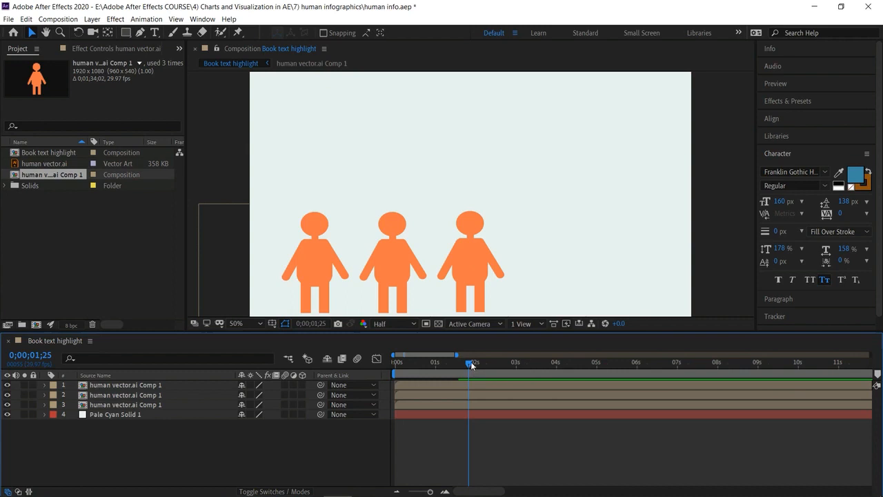
{"action": "left_click_drag", "start_coordinate": [472, 365], "coordinate": [354, 365]}
{"action": "key", "text": "space"}
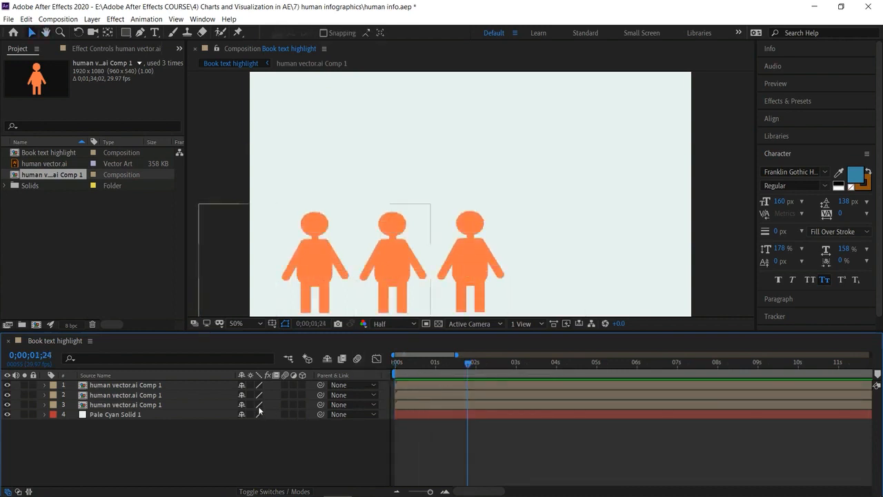
{"action": "left_click", "coordinate": [201, 387]}
{"action": "key", "text": "Delete"}
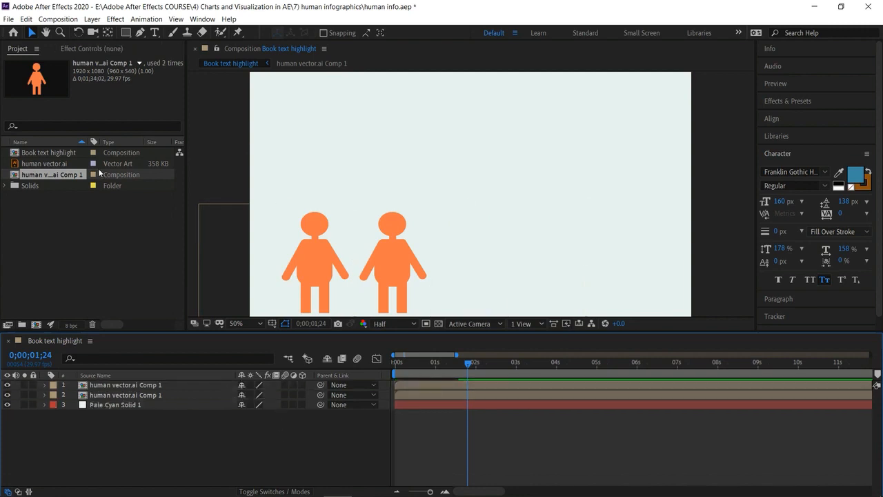
Add human vector.ai above the Pale Cyan Solid 1 layer, pre-compose it as human vector.ai Comp 2 and open that composition.
{"action": "left_click_drag", "start_coordinate": [77, 165], "coordinate": [178, 400]}
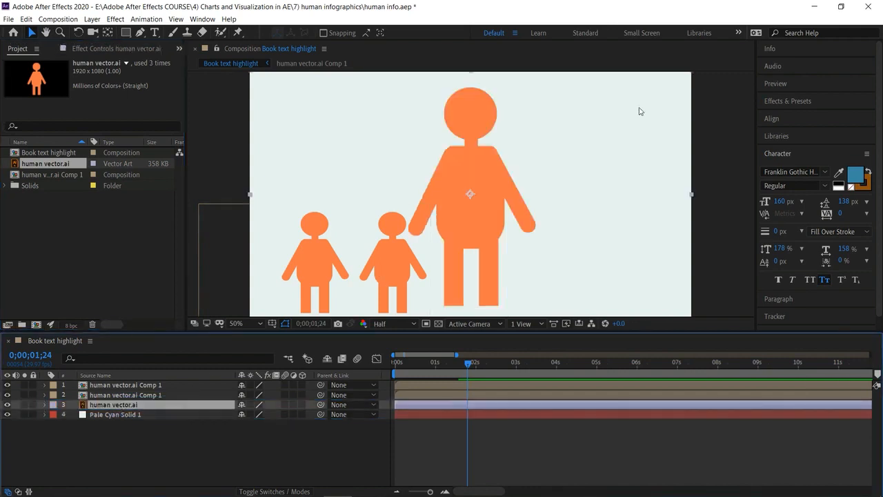
{"action": "right_click", "coordinate": [97, 408]}
{"action": "left_click", "coordinate": [146, 350]}
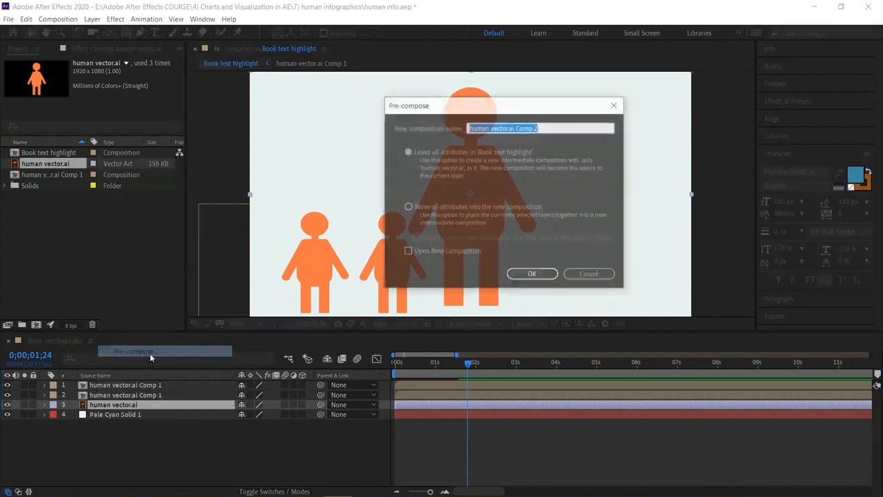
{"action": "left_click", "coordinate": [532, 274]}
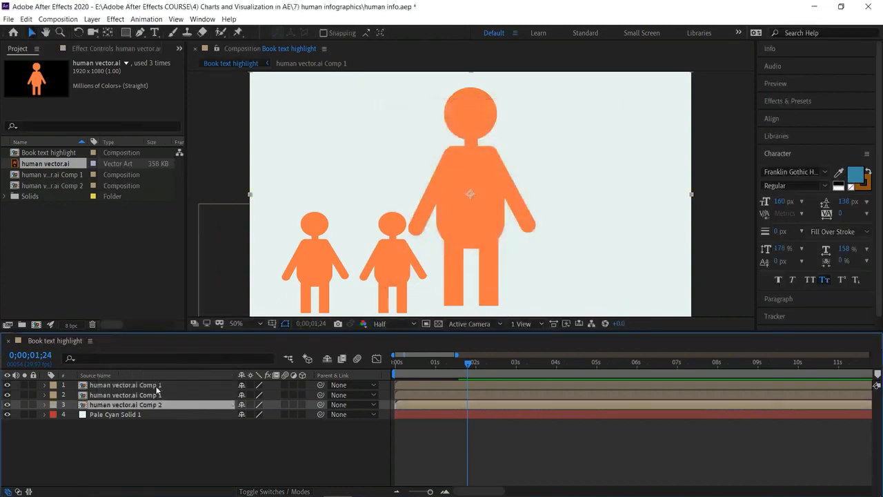
{"action": "double_click", "coordinate": [150, 406]}
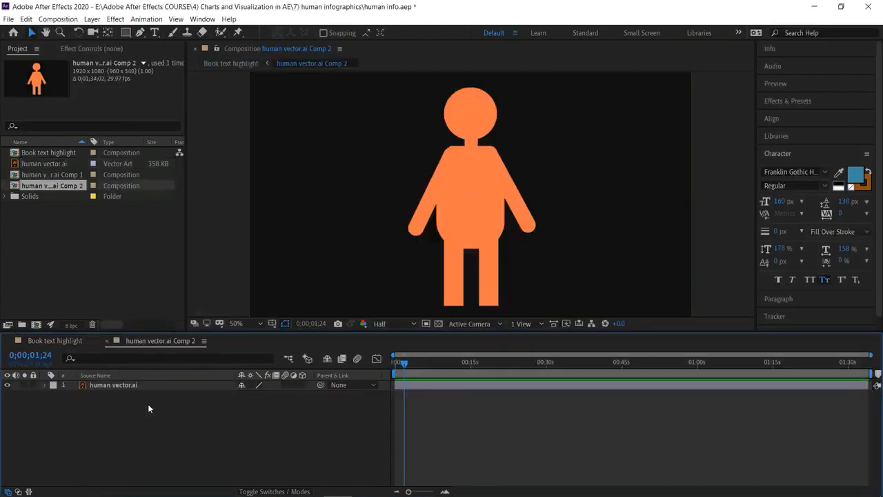
Duplicate the human vector.ai layer and set the lower copy's opacity to 50%.
{"action": "left_click", "coordinate": [114, 385]}
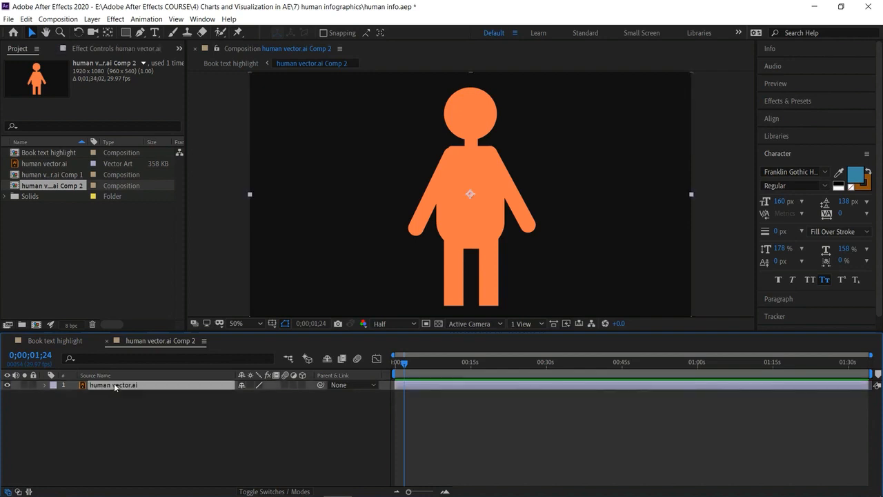
{"action": "key", "text": "ctrl+d"}
{"action": "left_click", "coordinate": [120, 395]}
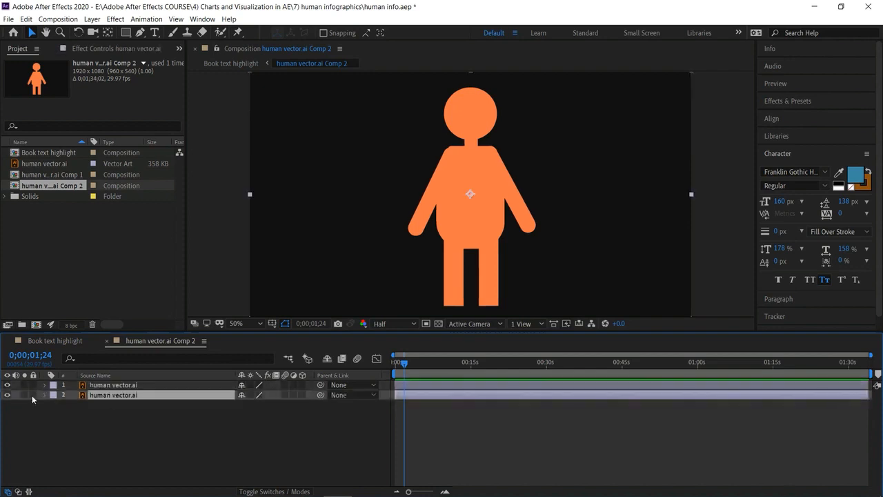
{"action": "left_click", "coordinate": [44, 395]}
{"action": "left_click", "coordinate": [56, 405]}
{"action": "left_click", "coordinate": [246, 454]}
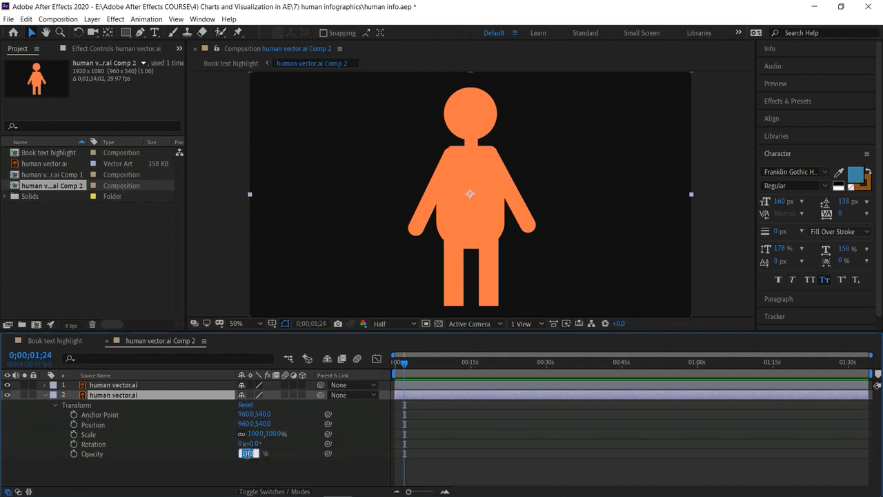
{"action": "type", "text": "50"}
{"action": "key", "text": "Return"}
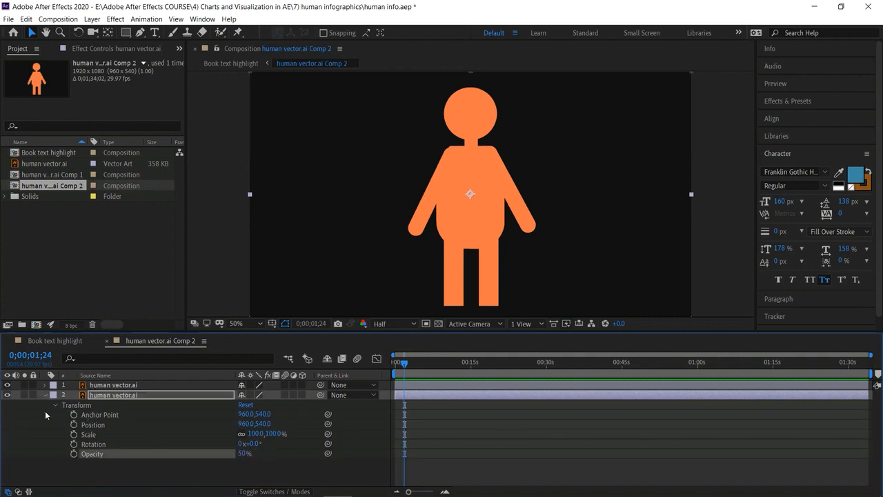
{"action": "left_click", "coordinate": [45, 395]}
{"action": "left_click", "coordinate": [126, 33]}
{"action": "left_click_drag", "start_coordinate": [395, 80], "coordinate": [542, 313]}
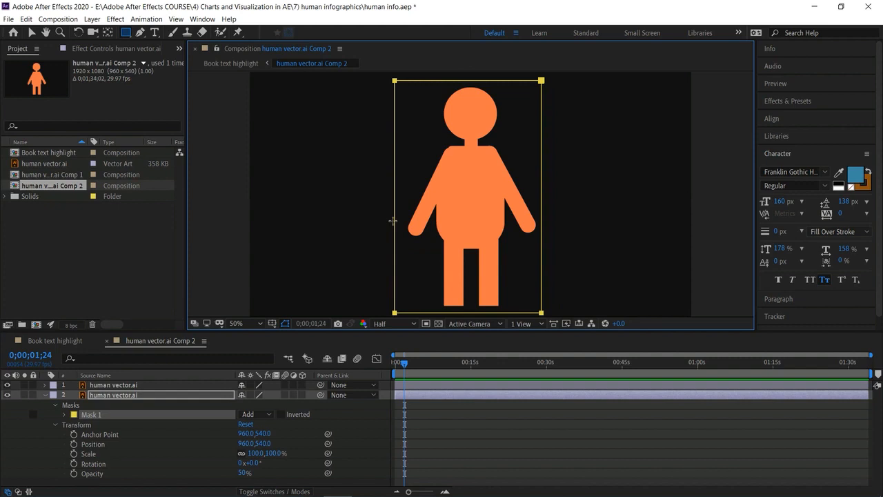
{"action": "key", "text": "ctrl+z"}
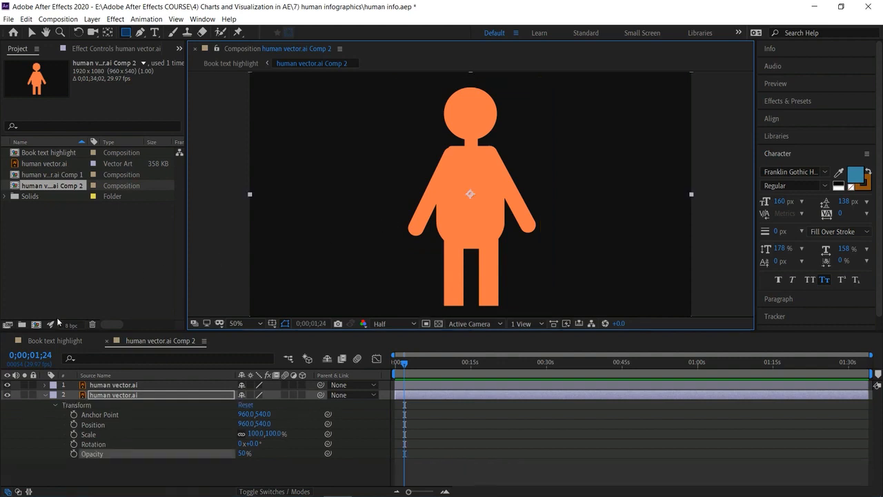
Draw a rectangle on a new shape layer, large enough to cover the whole figure.
{"action": "left_click", "coordinate": [44, 395]}
{"action": "left_click", "coordinate": [131, 426]}
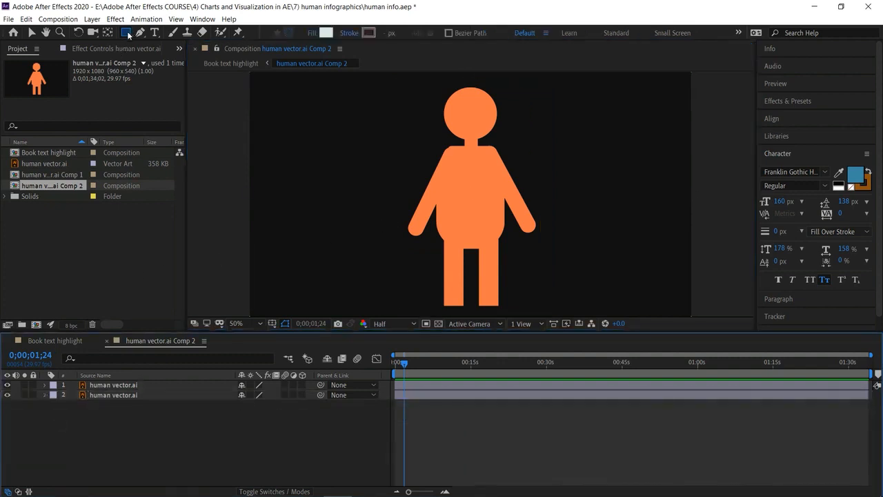
{"action": "left_click_drag", "start_coordinate": [395, 79], "coordinate": [545, 314]}
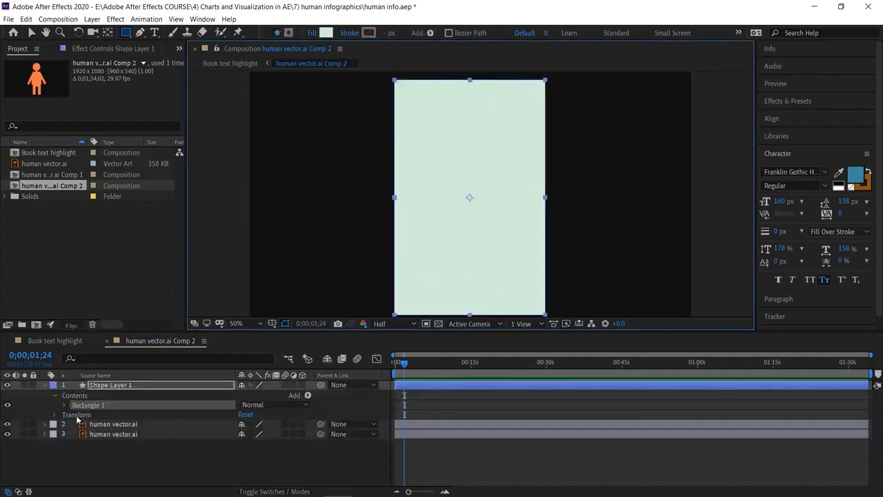
{"action": "left_click", "coordinate": [31, 33]}
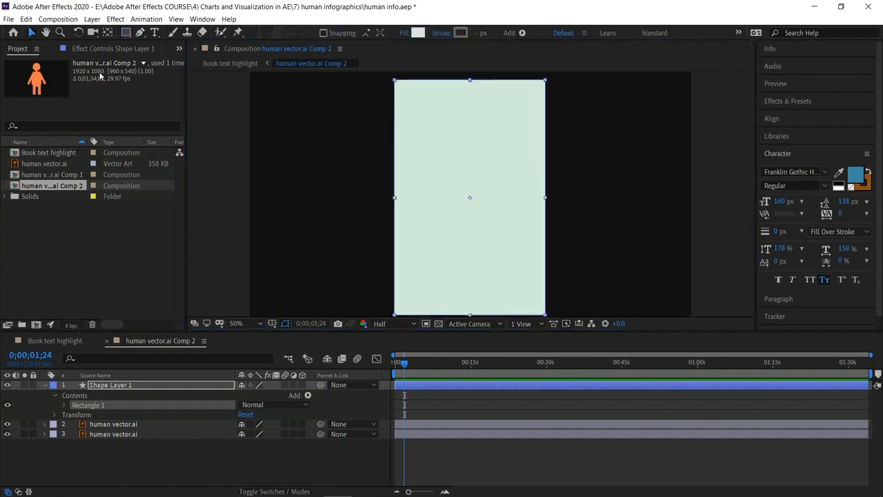
{"action": "left_click", "coordinate": [220, 163]}
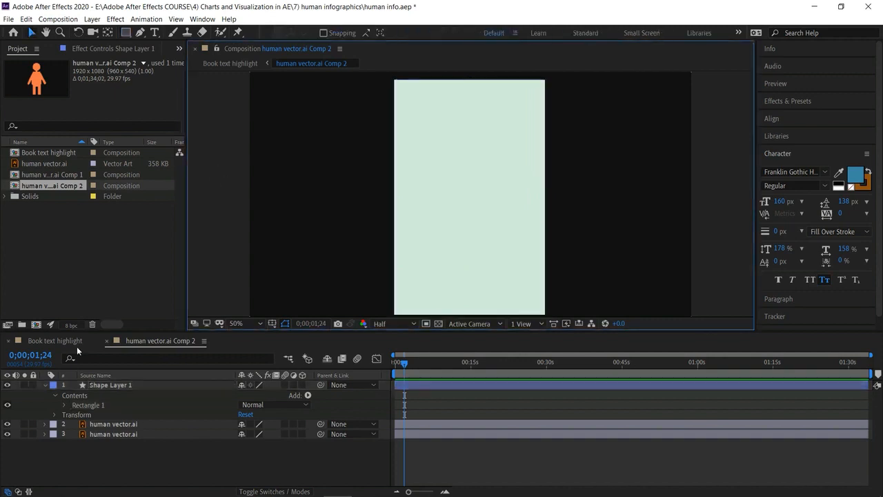
Set the upper human vector.ai layer's track matte to Alpha Matte "Shape Layer 1".
{"action": "left_click", "coordinate": [17, 492]}
{"action": "left_click", "coordinate": [381, 424]}
{"action": "left_click", "coordinate": [400, 449]}
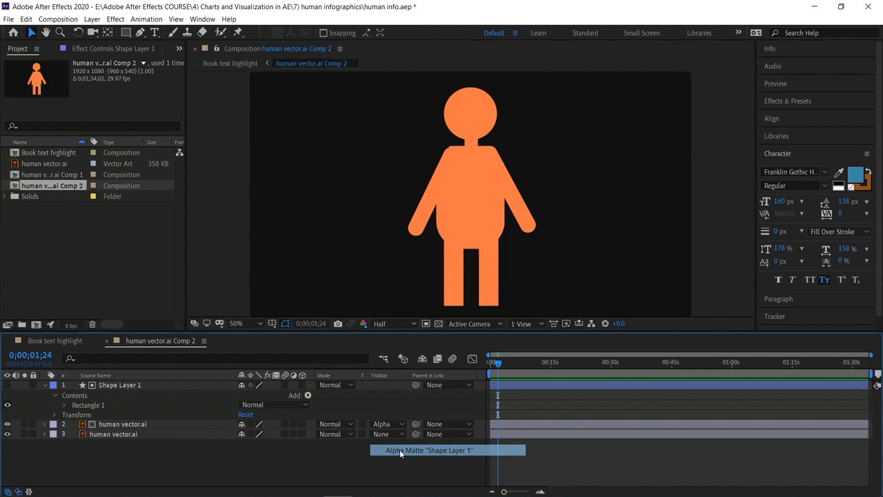
{"action": "left_click", "coordinate": [19, 492]}
Add a position keyframe to Shape Layer 1 at 0;00;00;15 with the rectangle lowered to a Y position of about 1550, below the figure.
{"action": "left_click", "coordinate": [102, 386]}
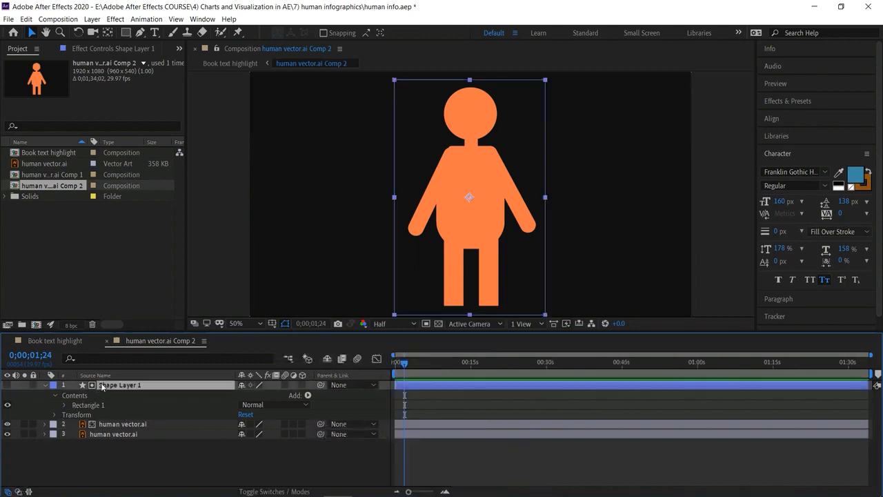
{"action": "key", "text": "p"}
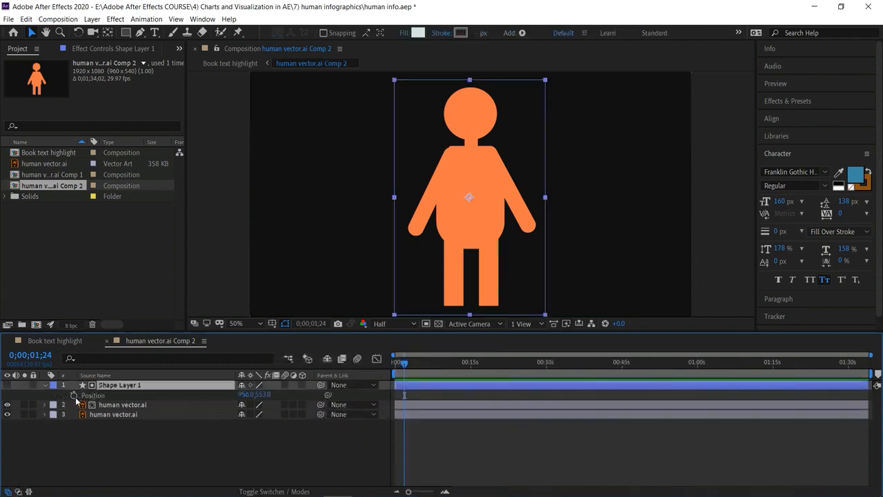
{"action": "left_click", "coordinate": [445, 492]}
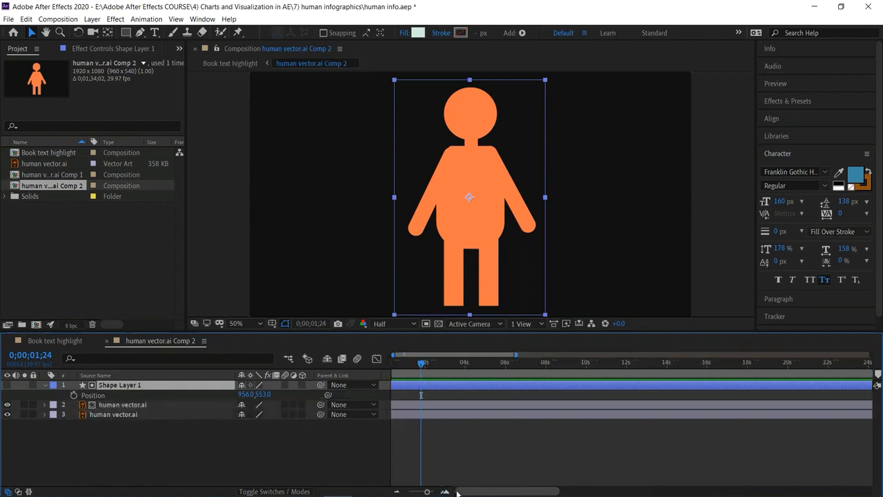
{"action": "left_click_drag", "start_coordinate": [426, 367], "coordinate": [412, 365]}
{"action": "left_click", "coordinate": [445, 492]}
{"action": "left_click_drag", "start_coordinate": [412, 369], "coordinate": [399, 366]}
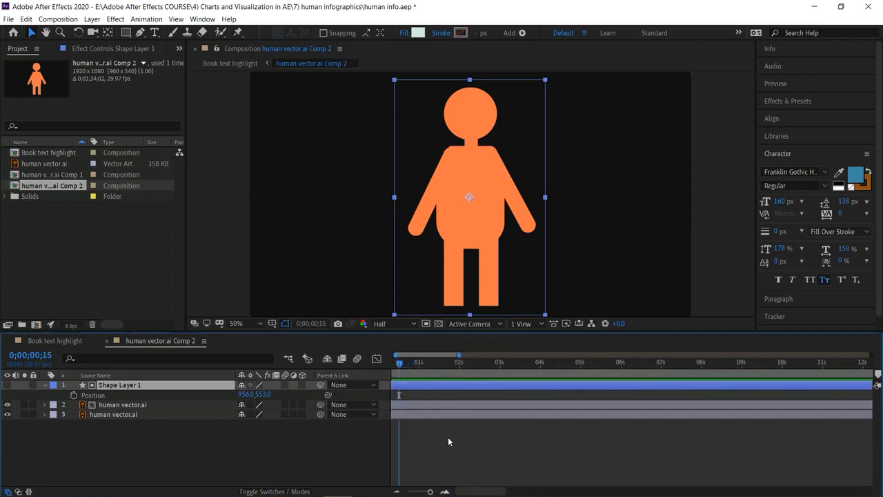
{"action": "left_click_drag", "start_coordinate": [470, 490], "coordinate": [447, 491]}
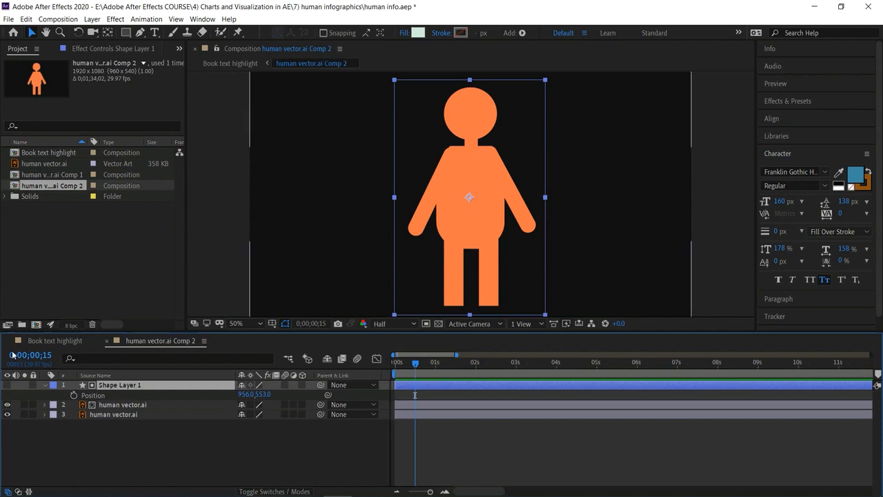
{"action": "left_click", "coordinate": [74, 395]}
{"action": "left_click_drag", "start_coordinate": [263, 395], "coordinate": [387, 395]}
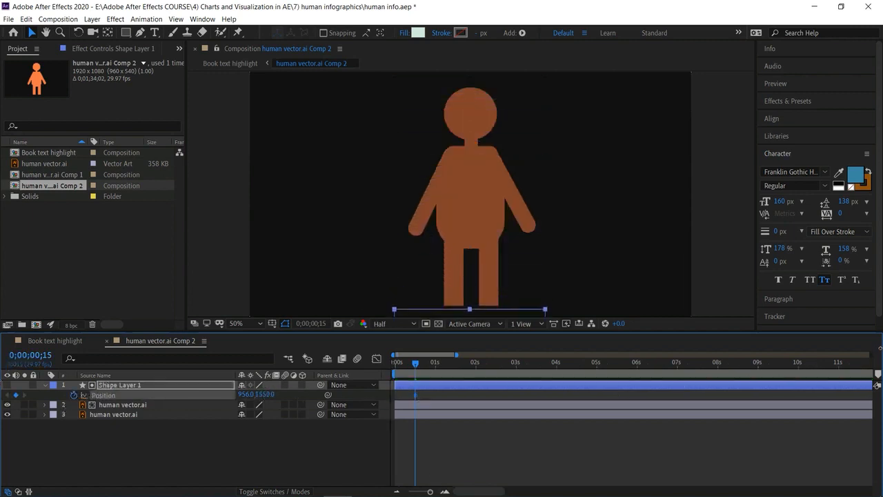
Add a position keyframe at 0;00;01;15 with the rectangle raised to Y 1060 over the figure's lower half, and return to Book text highlight.
{"action": "left_click_drag", "start_coordinate": [417, 363], "coordinate": [455, 363]}
{"action": "left_click_drag", "start_coordinate": [268, 394], "coordinate": [1, 381]}
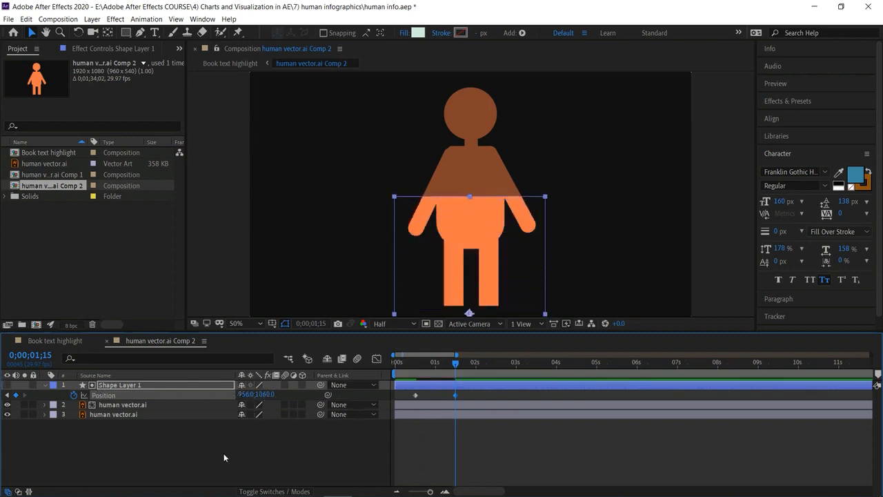
{"action": "left_click", "coordinate": [224, 454]}
{"action": "left_click", "coordinate": [107, 341]}
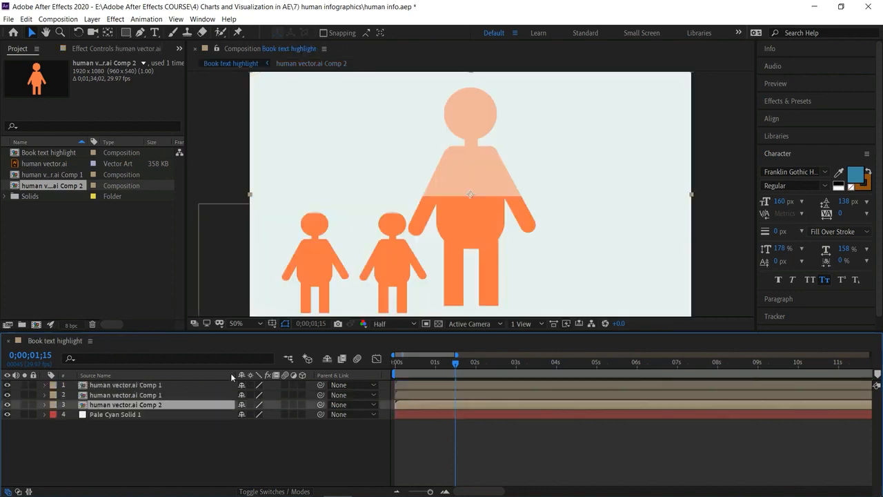
Scale human vector.ai Comp 2 to about half size and place it right of the second figure, aligned with the row.
{"action": "left_click", "coordinate": [475, 191]}
{"action": "left_click", "coordinate": [202, 439]}
{"action": "left_click", "coordinate": [178, 406]}
{"action": "scroll", "coordinate": [444, 192], "scroll_direction": "down", "scroll_amount": 1}
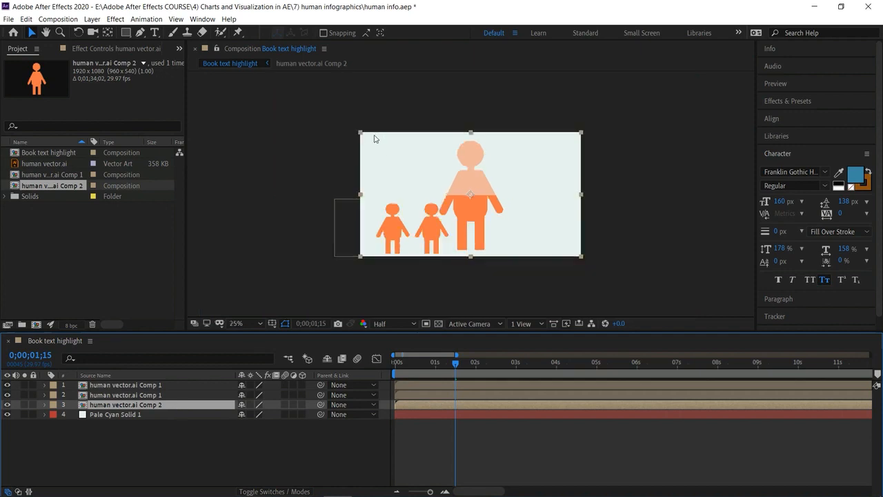
{"action": "left_click_drag", "start_coordinate": [403, 160], "coordinate": [423, 173]}
{"action": "scroll", "coordinate": [470, 194], "scroll_direction": "up", "scroll_amount": 1}
{"action": "left_click_drag", "start_coordinate": [484, 205], "coordinate": [474, 279]}
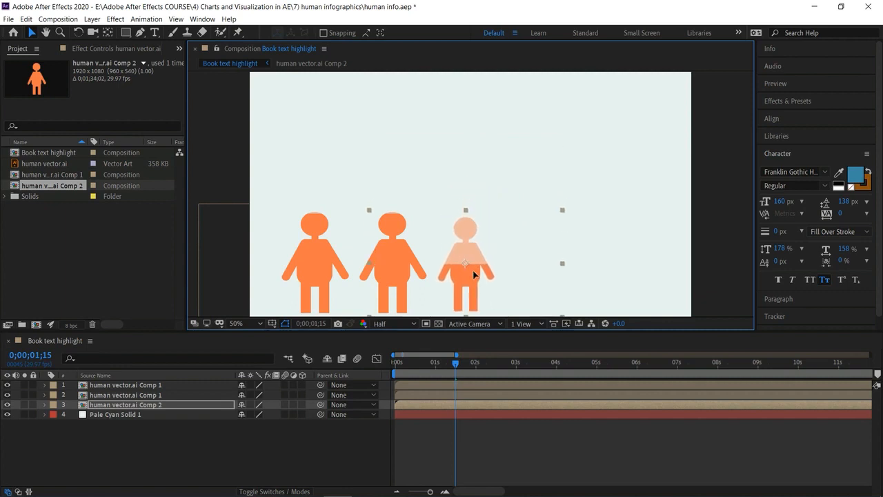
{"action": "left_click_drag", "start_coordinate": [563, 210], "coordinate": [578, 208]}
{"action": "left_click_drag", "start_coordinate": [465, 272], "coordinate": [471, 272]}
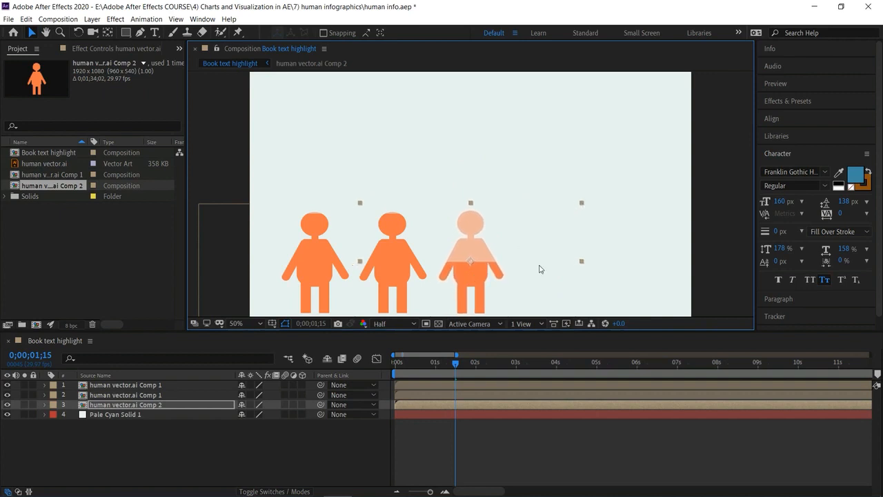
{"action": "left_click", "coordinate": [691, 270]}
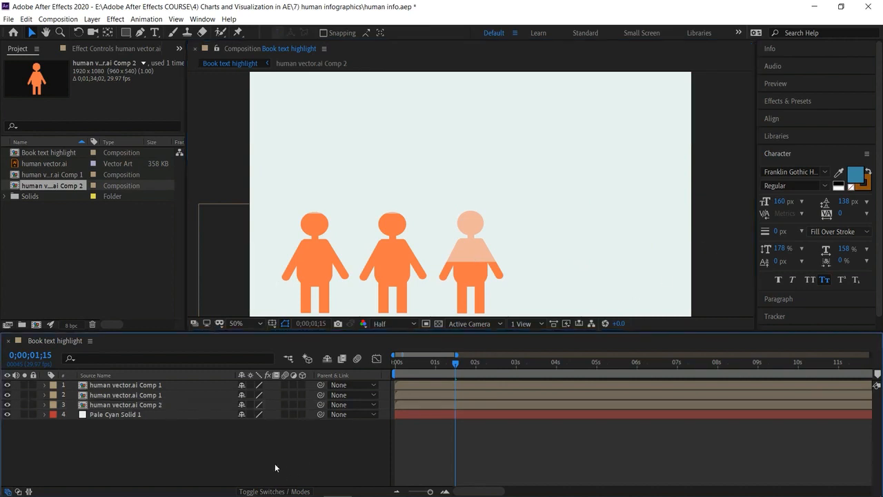
Add human vector.ai to the Book text highlight composition directly above the Pale Cyan Solid 1 layer.
{"action": "left_click", "coordinate": [70, 237]}
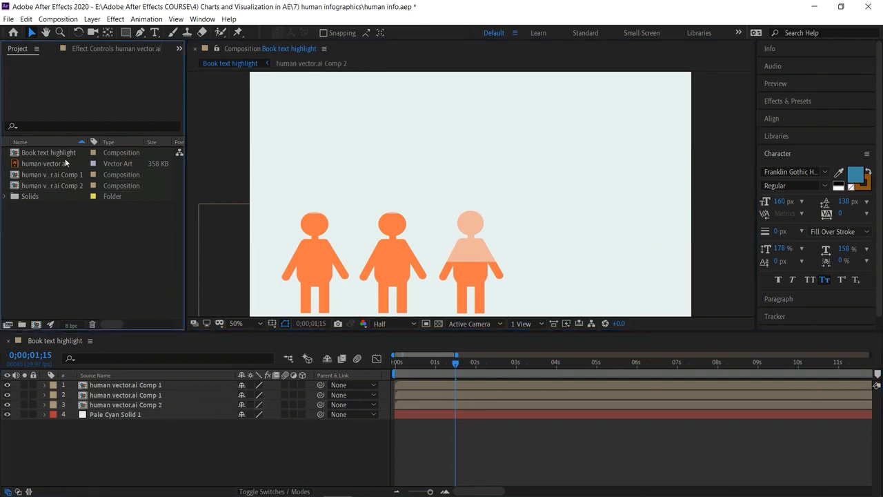
{"action": "left_click", "coordinate": [69, 165]}
{"action": "left_click_drag", "start_coordinate": [69, 164], "coordinate": [173, 414]}
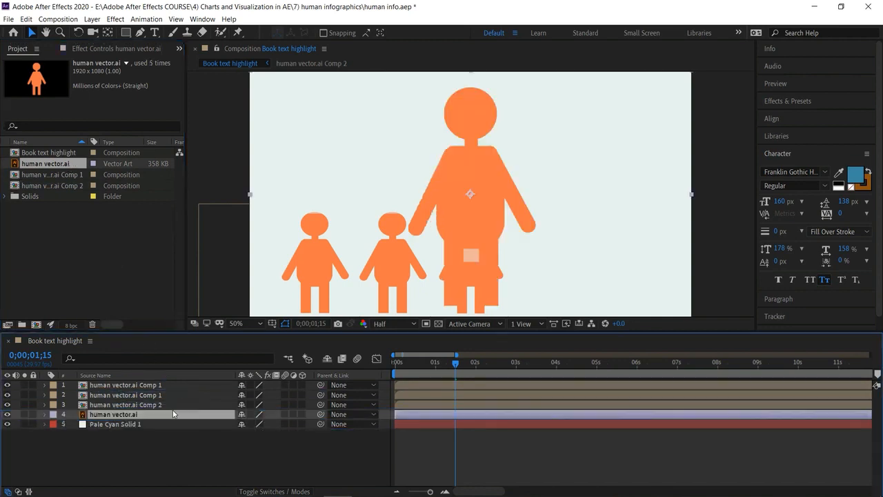
Scale the human vector.ai layer to slightly under half size and place it right of the half-filled figure, matching the row's height.
{"action": "left_click", "coordinate": [481, 173]}
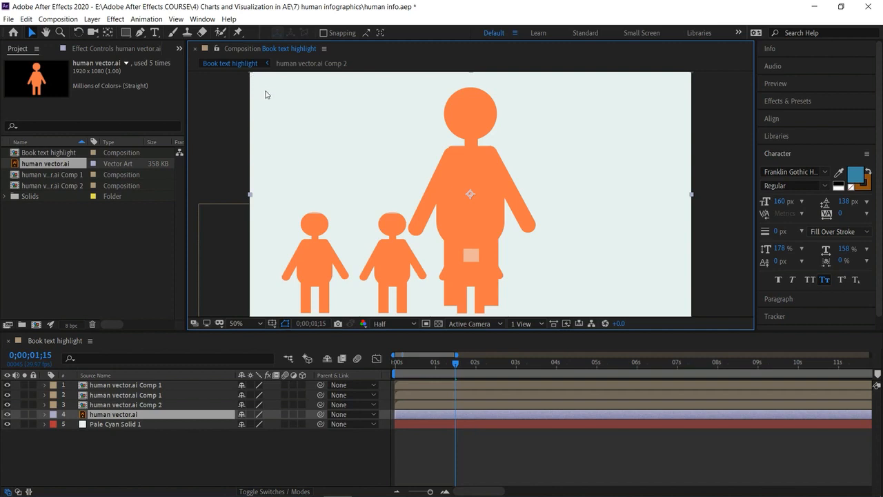
{"action": "key", "text": "comma"}
{"action": "key", "text": "comma"}
{"action": "left_click_drag", "start_coordinate": [361, 133], "coordinate": [418, 168]}
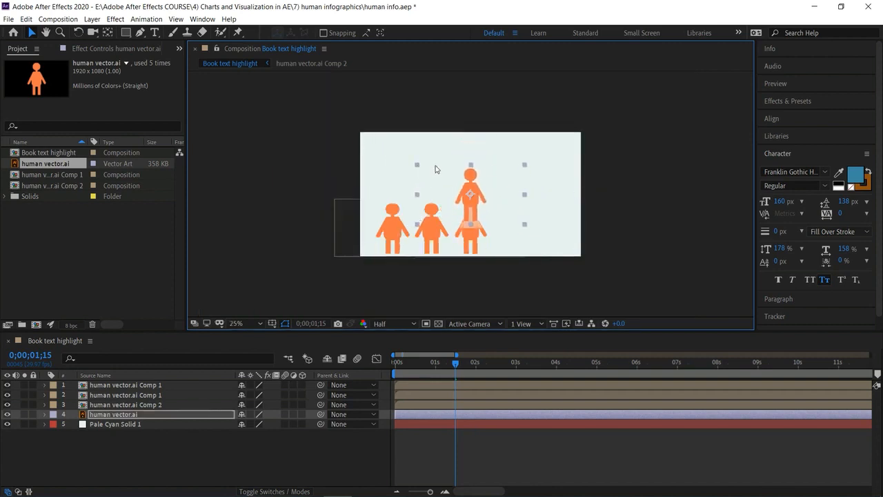
{"action": "left_click_drag", "start_coordinate": [481, 211], "coordinate": [501, 225]}
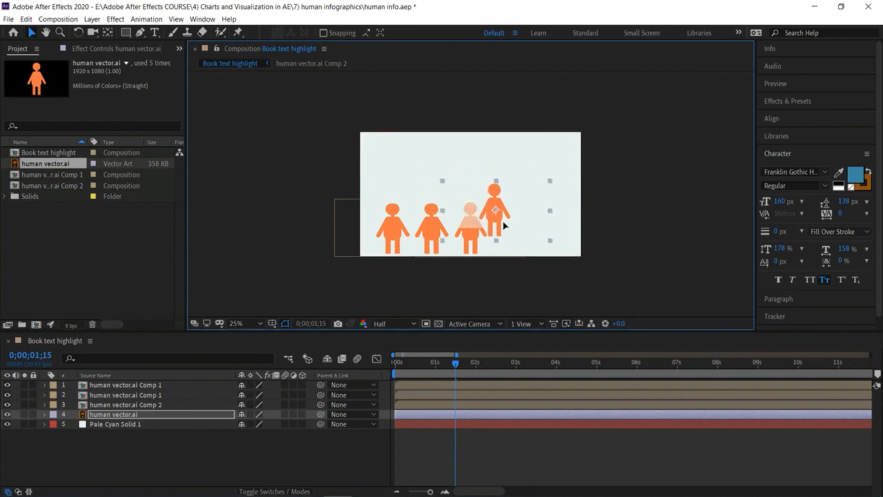
{"action": "key", "text": "period"}
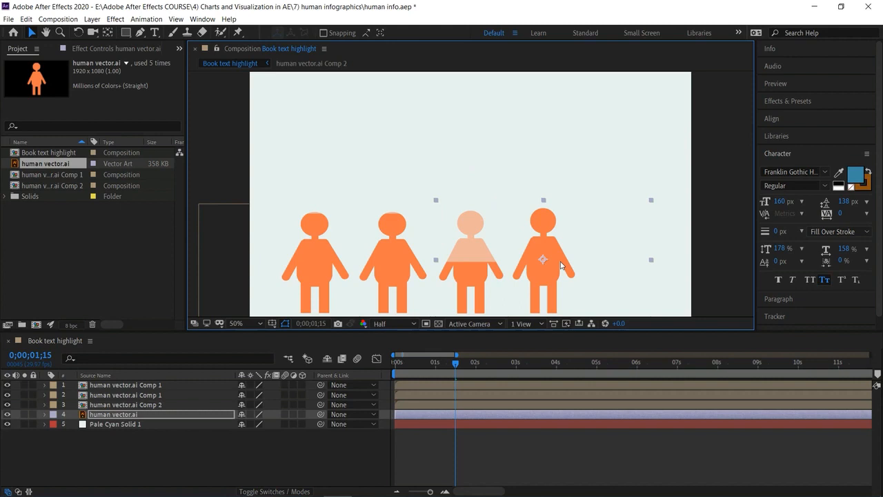
{"action": "left_click_drag", "start_coordinate": [651, 201], "coordinate": [648, 201]}
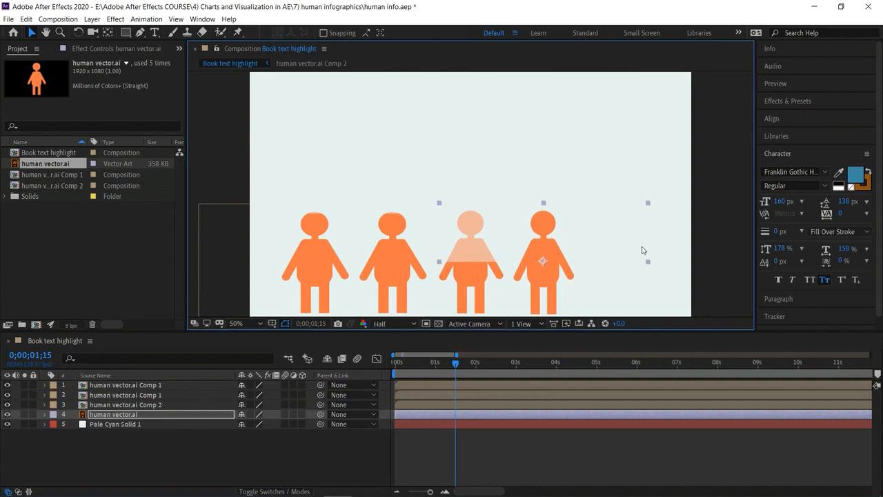
{"action": "left_click", "coordinate": [683, 261]}
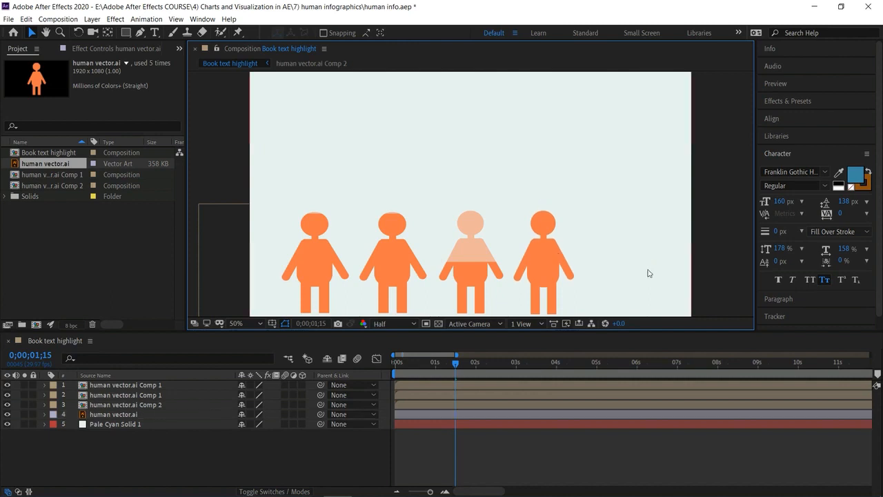
Duplicate the human vector.ai layer, place the copy right of the fourth figure in line with the row, and preview the animation from the start.
{"action": "left_click", "coordinate": [169, 415]}
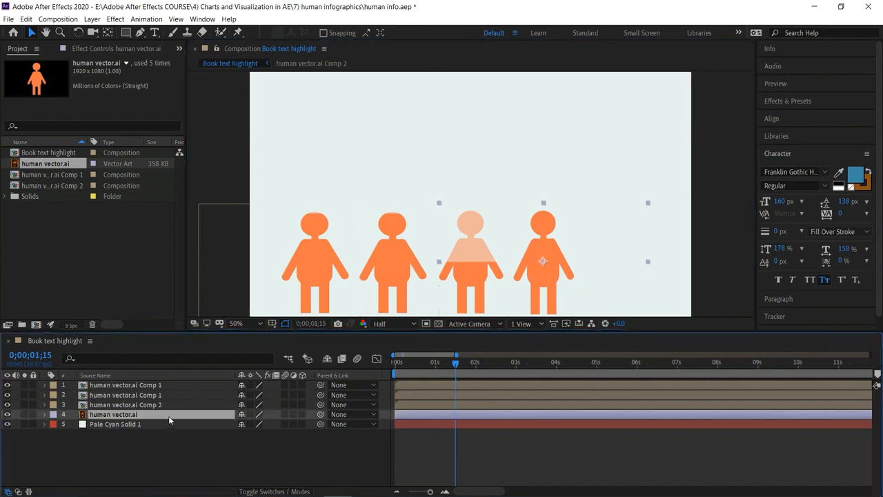
{"action": "left_click_drag", "start_coordinate": [168, 415], "coordinate": [170, 424]}
{"action": "key", "text": "ctrl+d"}
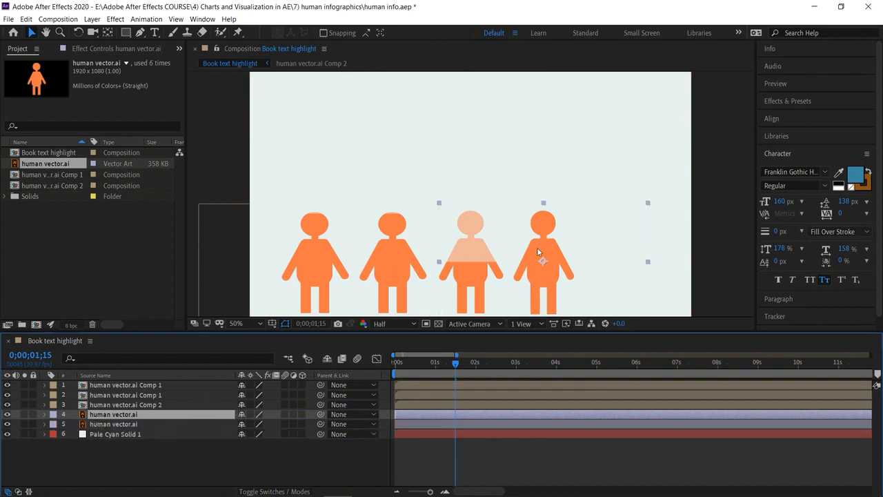
{"action": "left_click_drag", "start_coordinate": [552, 261], "coordinate": [621, 254]}
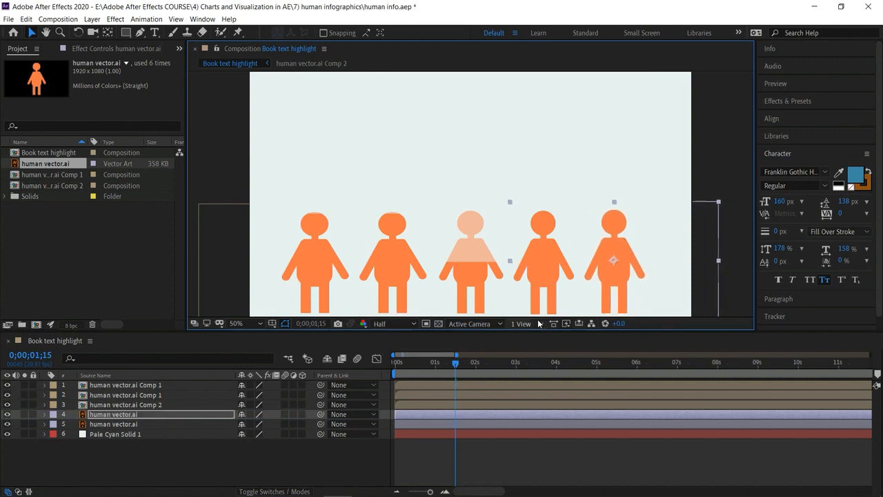
{"action": "left_click_drag", "start_coordinate": [462, 367], "coordinate": [389, 373]}
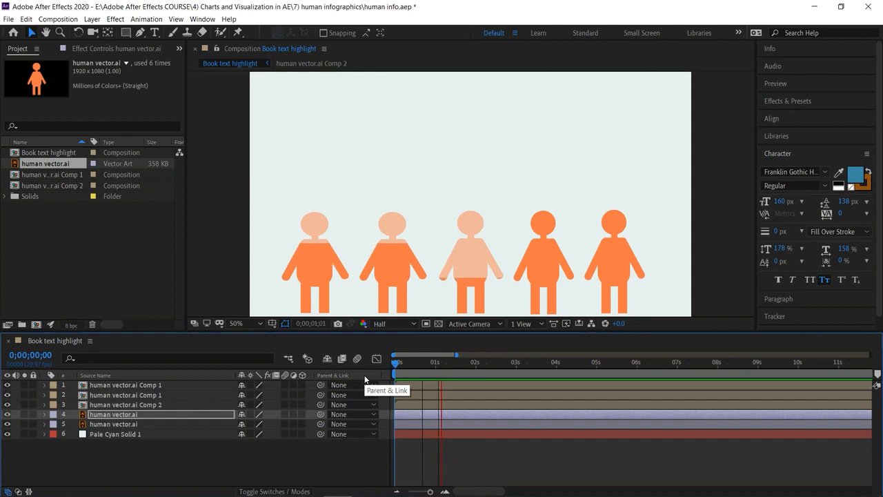
{"action": "key", "text": "space"}
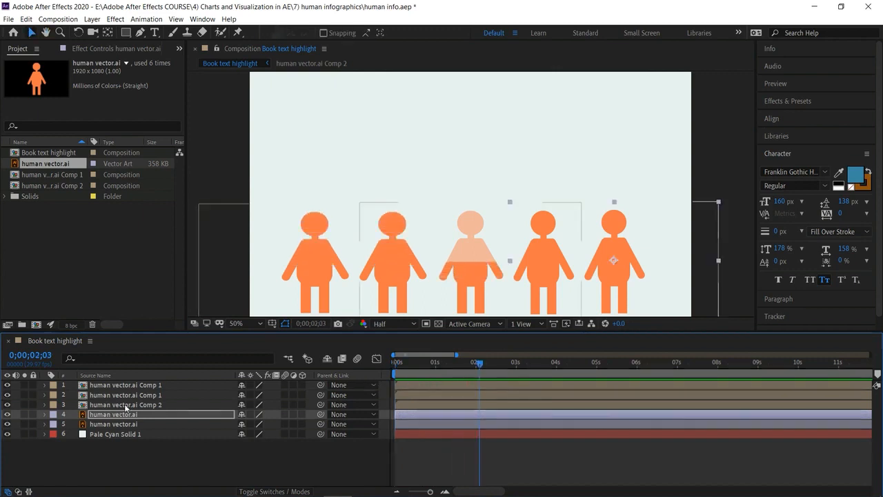
Set the opacity of the fifth figure's human vector.ai layer to 50%.
{"action": "left_click", "coordinate": [44, 415]}
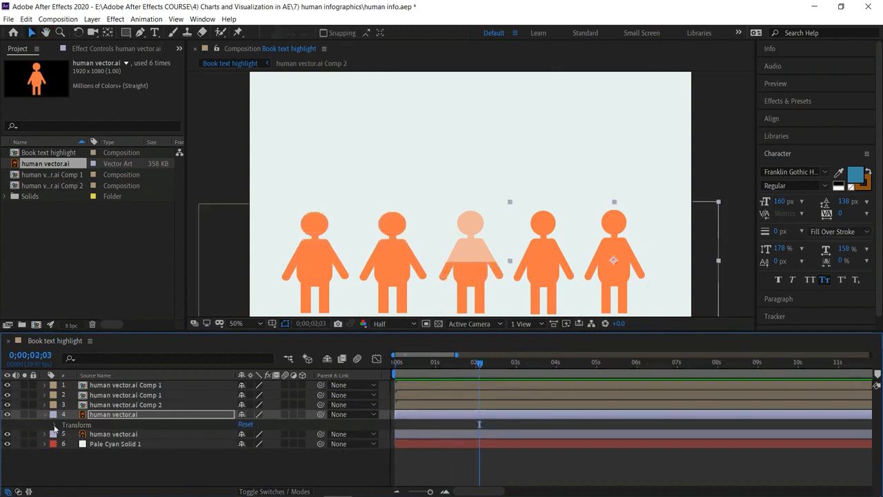
{"action": "left_click", "coordinate": [55, 425]}
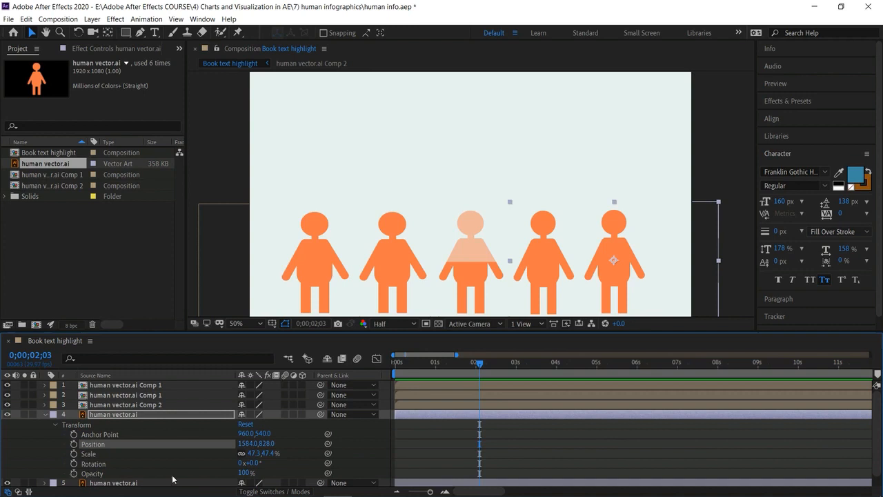
{"action": "left_click", "coordinate": [243, 473]}
{"action": "type", "text": "50"}
{"action": "key", "text": "Return"}
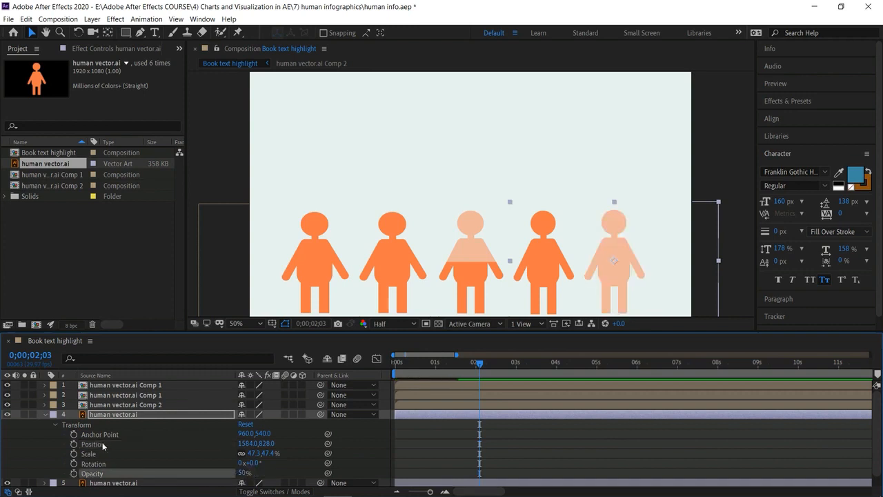
{"action": "left_click", "coordinate": [45, 414]}
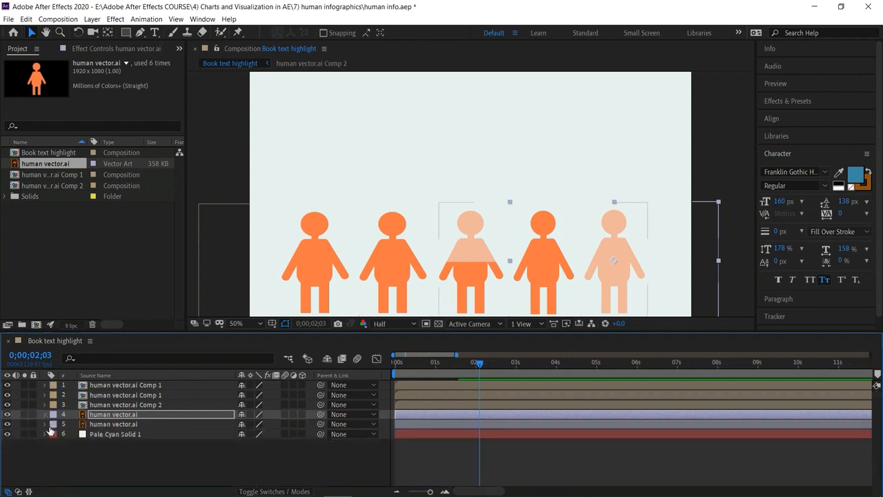
Set the opacity of the fourth figure's human vector.ai layer to 50%.
{"action": "left_click", "coordinate": [45, 425]}
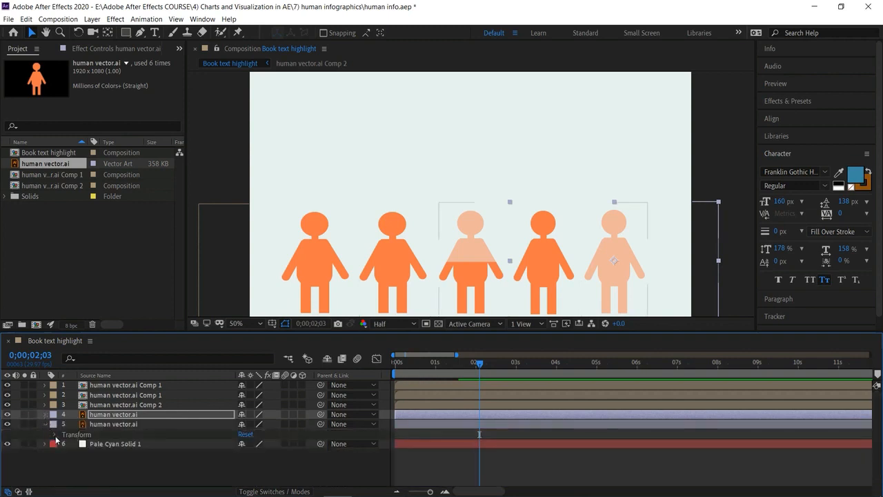
{"action": "left_click", "coordinate": [54, 435]}
{"action": "left_click", "coordinate": [242, 478]}
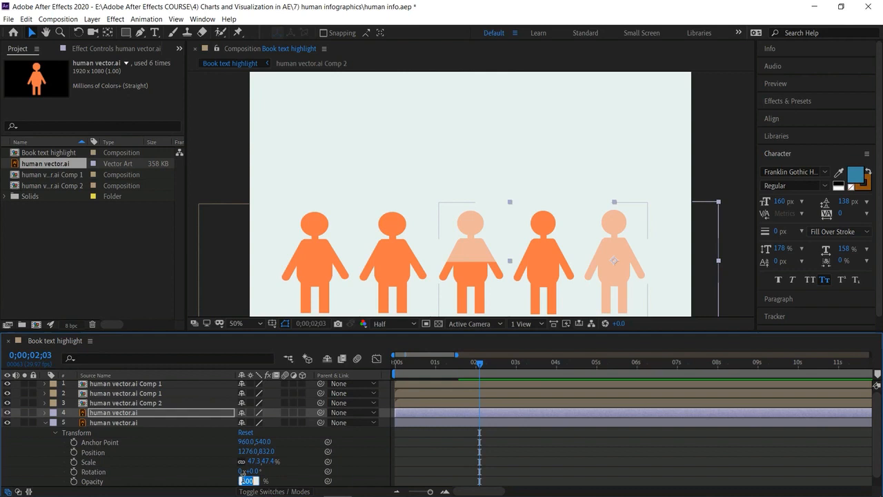
{"action": "type", "text": "50"}
{"action": "key", "text": "Return"}
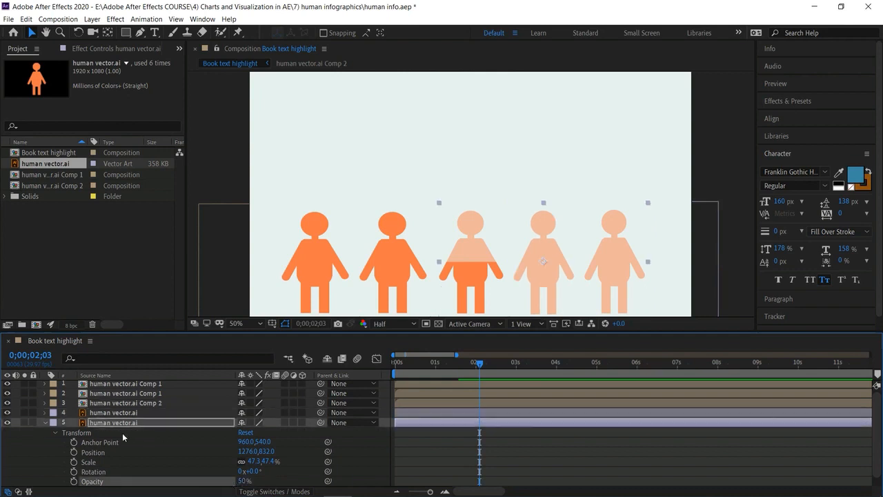
{"action": "left_click", "coordinate": [45, 423]}
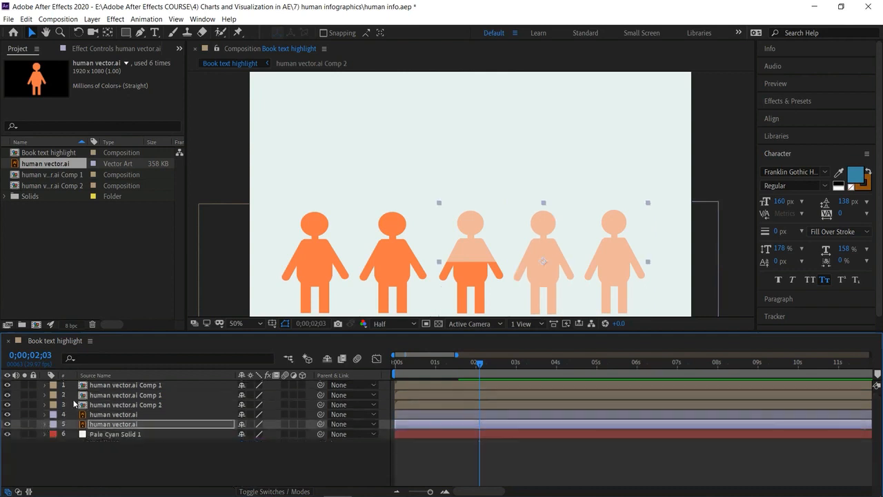
Add the horizontal text "more than" in the empty area above the first figures.
{"action": "mouse_move", "coordinate": [480, 364]}
{"action": "left_mouse_down"}
{"action": "mouse_move", "coordinate": [454, 363]}
{"action": "mouse_move", "coordinate": [472, 366]}
{"action": "left_mouse_up"}
{"action": "left_click", "coordinate": [154, 32]}
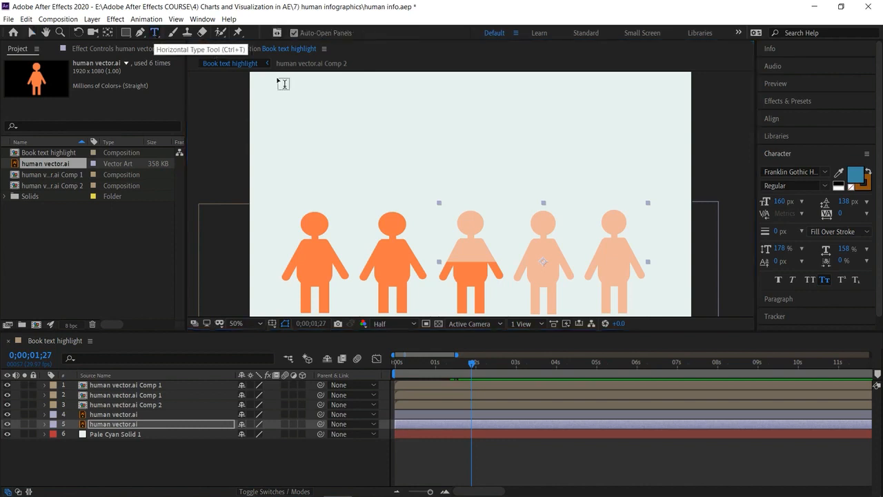
{"action": "left_click", "coordinate": [364, 124]}
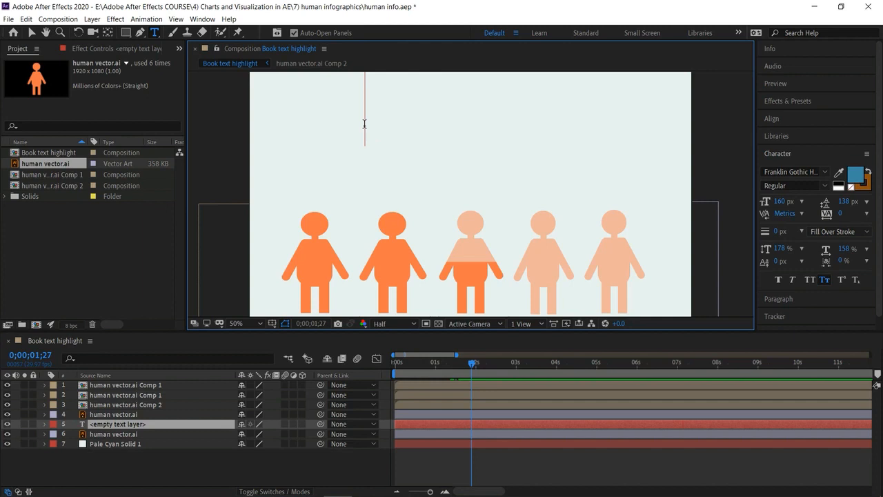
{"action": "type", "text": "more tha"}
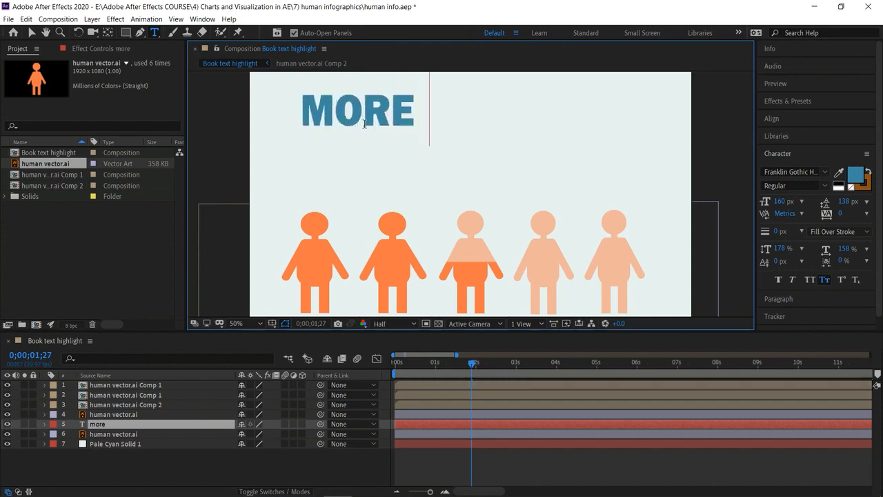
{"action": "type", "text": "n"}
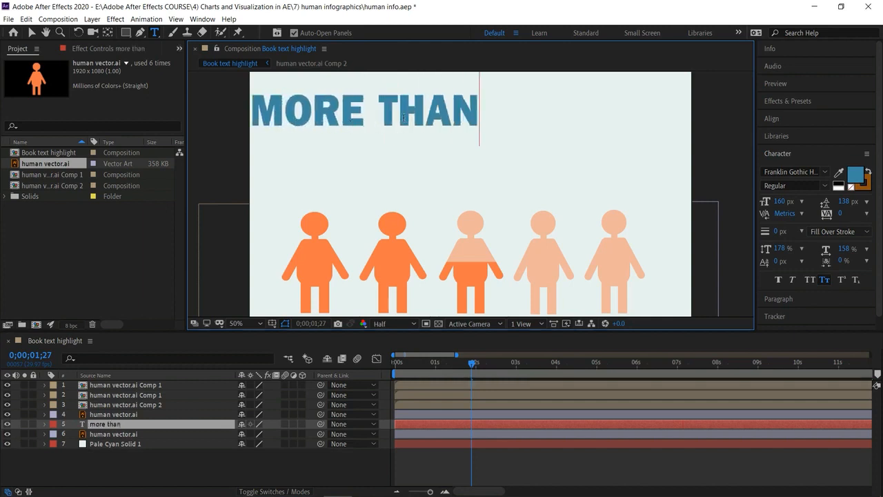
Set the font size of the "more than" text to 107 px and deselect the layer.
{"action": "key", "text": "ctrl+a"}
{"action": "left_click_drag", "start_coordinate": [785, 202], "coordinate": [756, 204]}
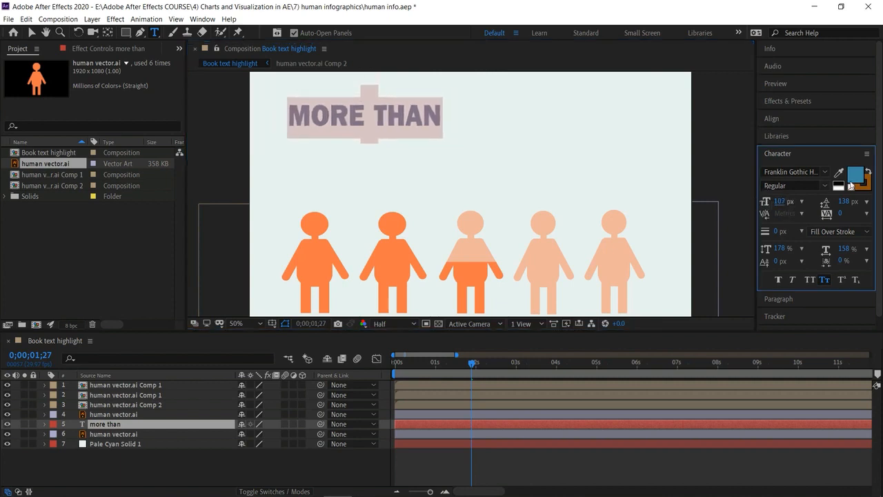
{"action": "left_click", "coordinate": [434, 123]}
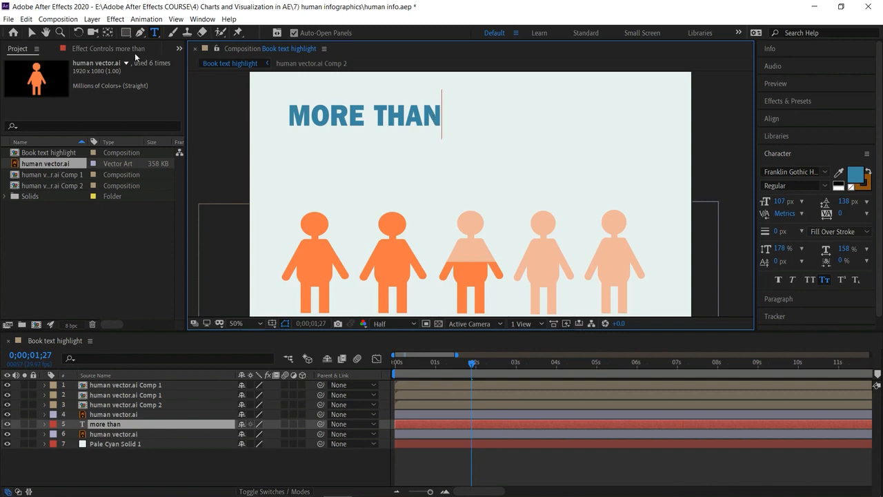
{"action": "left_click", "coordinate": [31, 33]}
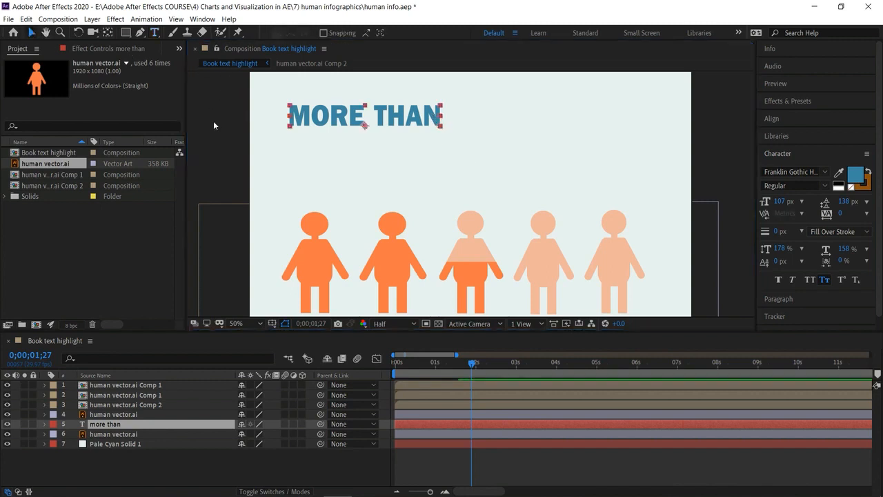
{"action": "key", "text": "ctrl+shift+a"}
Add a separate "50%" text right of "more than", sized 132 px and coloured a darker blue.
{"action": "left_click", "coordinate": [156, 33]}
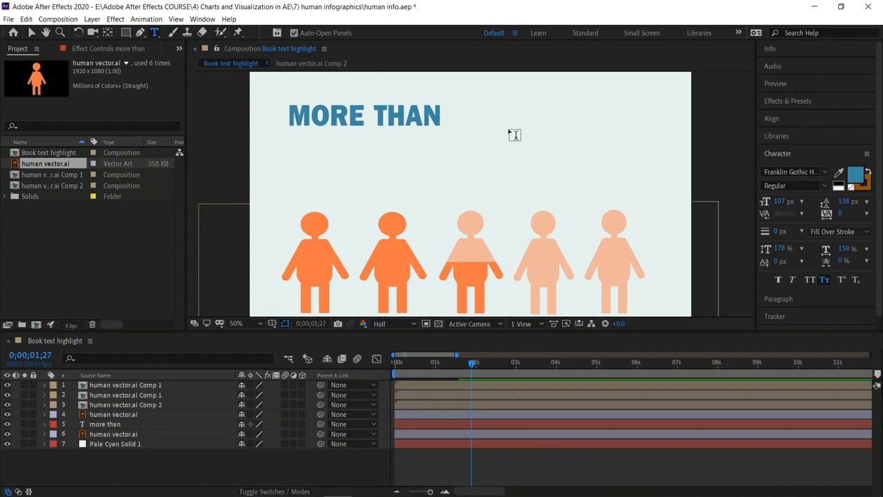
{"action": "left_click", "coordinate": [501, 109]}
{"action": "type", "text": "50%"}
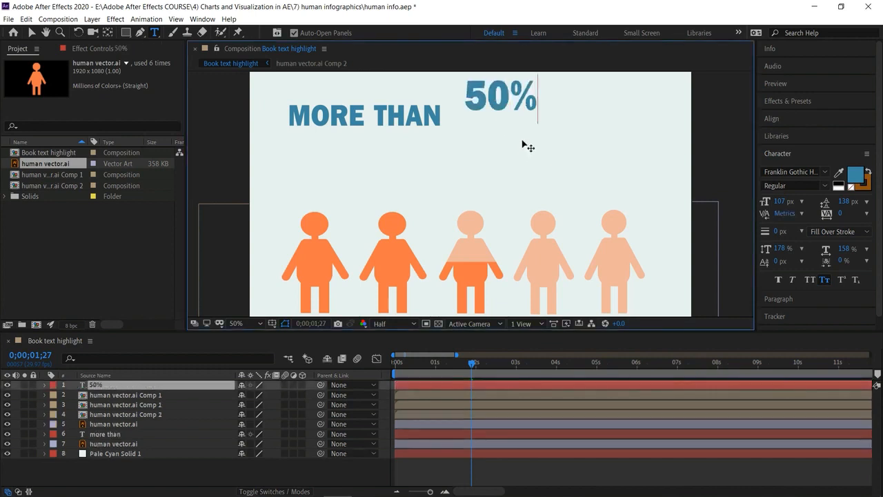
{"action": "double_click", "coordinate": [500, 94]}
{"action": "left_click_drag", "start_coordinate": [780, 201], "coordinate": [809, 202]}
{"action": "left_click", "coordinate": [858, 172]}
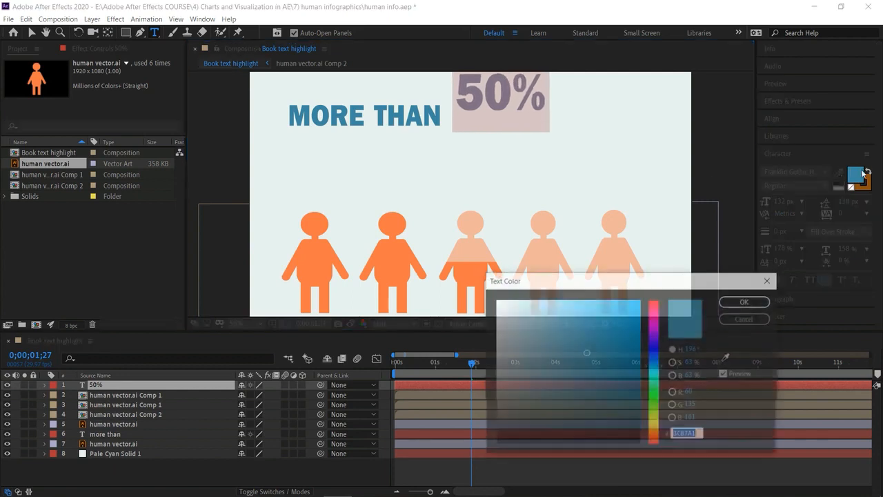
{"action": "left_click", "coordinate": [607, 382]}
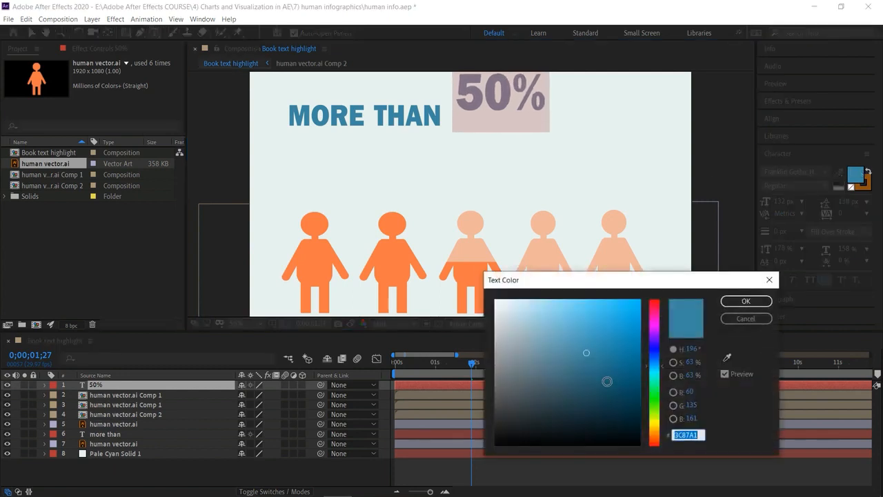
{"action": "left_click", "coordinate": [744, 301]}
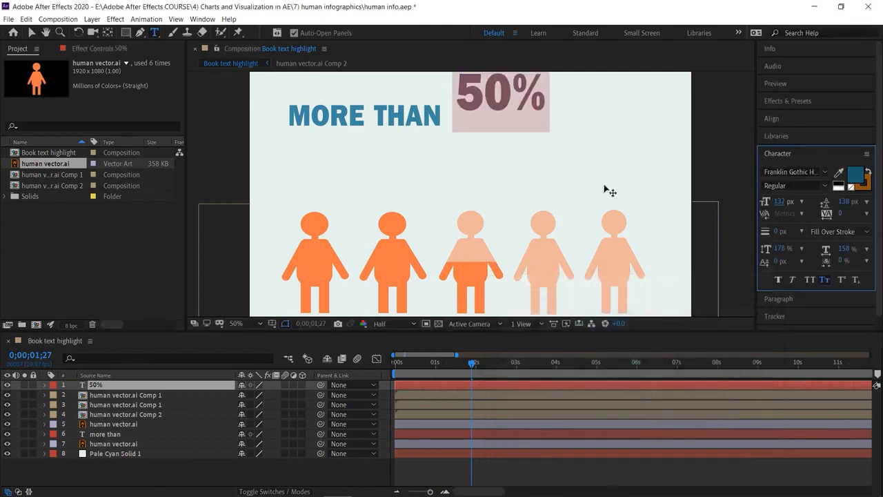
Move the "50%" text down beside "more than" so both share the same baseline.
{"action": "left_click", "coordinate": [31, 33]}
{"action": "left_click", "coordinate": [500, 107]}
{"action": "left_click_drag", "start_coordinate": [500, 107], "coordinate": [494, 113]}
{"action": "left_click", "coordinate": [709, 104]}
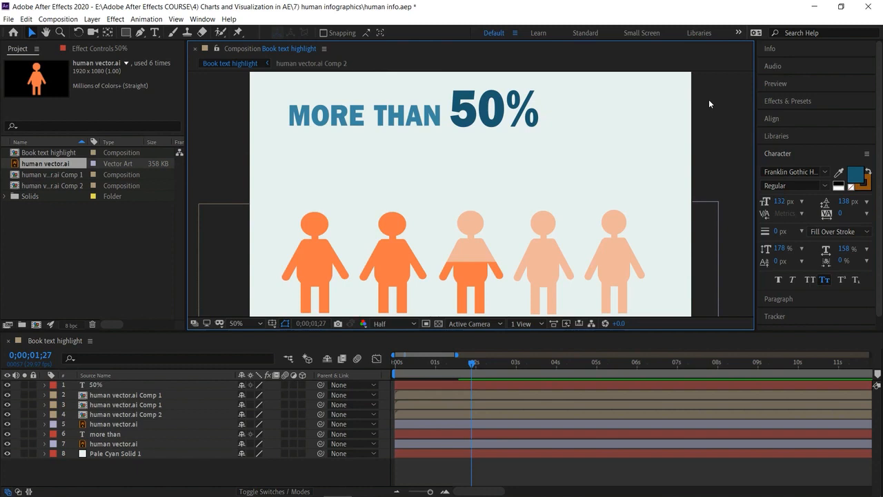
Add a new text layer "Humans" below "more than" with a font size of 107 px.
{"action": "left_click", "coordinate": [155, 34]}
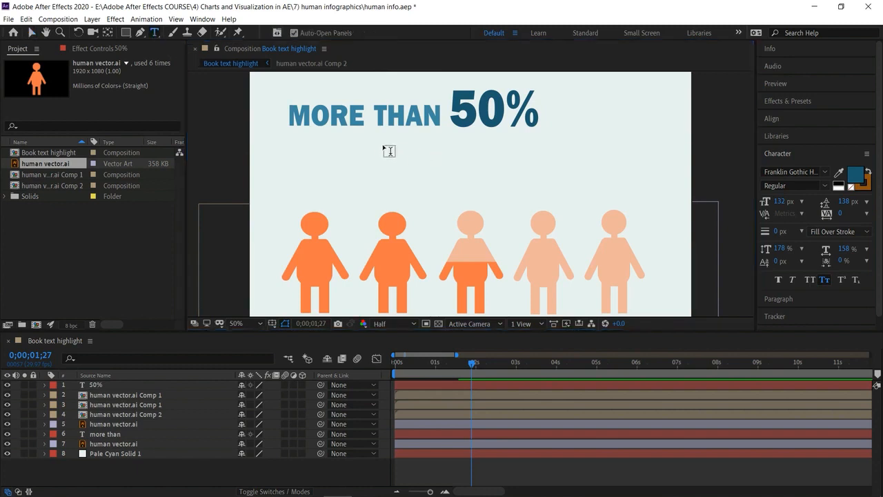
{"action": "left_click", "coordinate": [376, 149]}
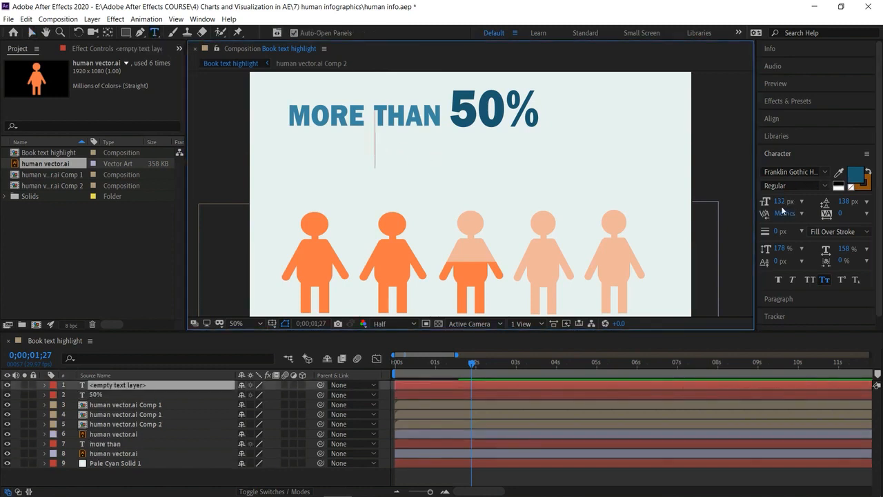
{"action": "left_click_drag", "start_coordinate": [777, 201], "coordinate": [756, 200]}
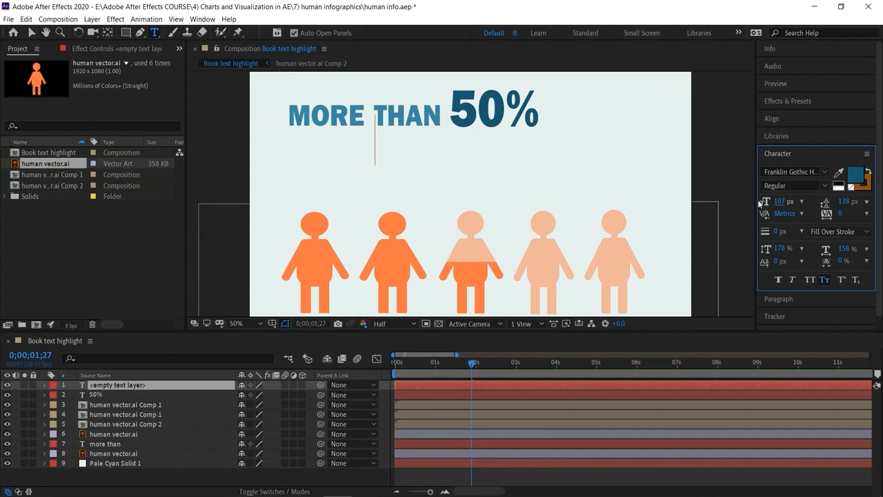
{"action": "type", "text": "Humans"}
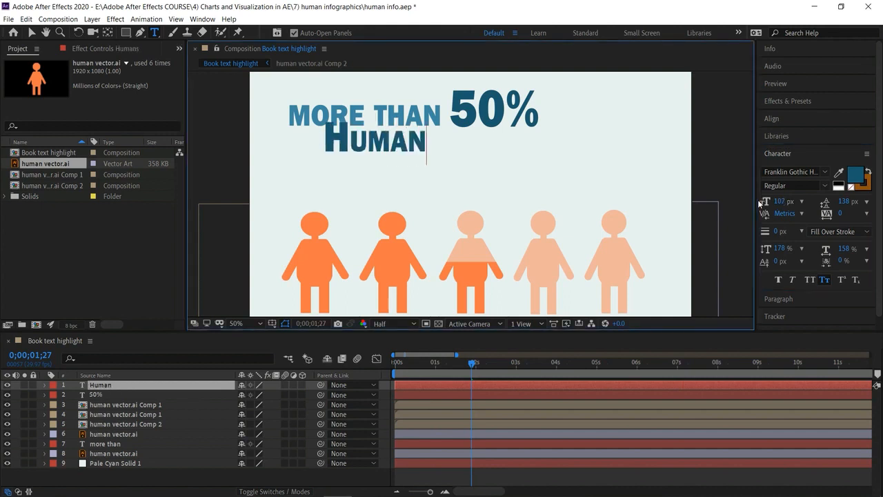